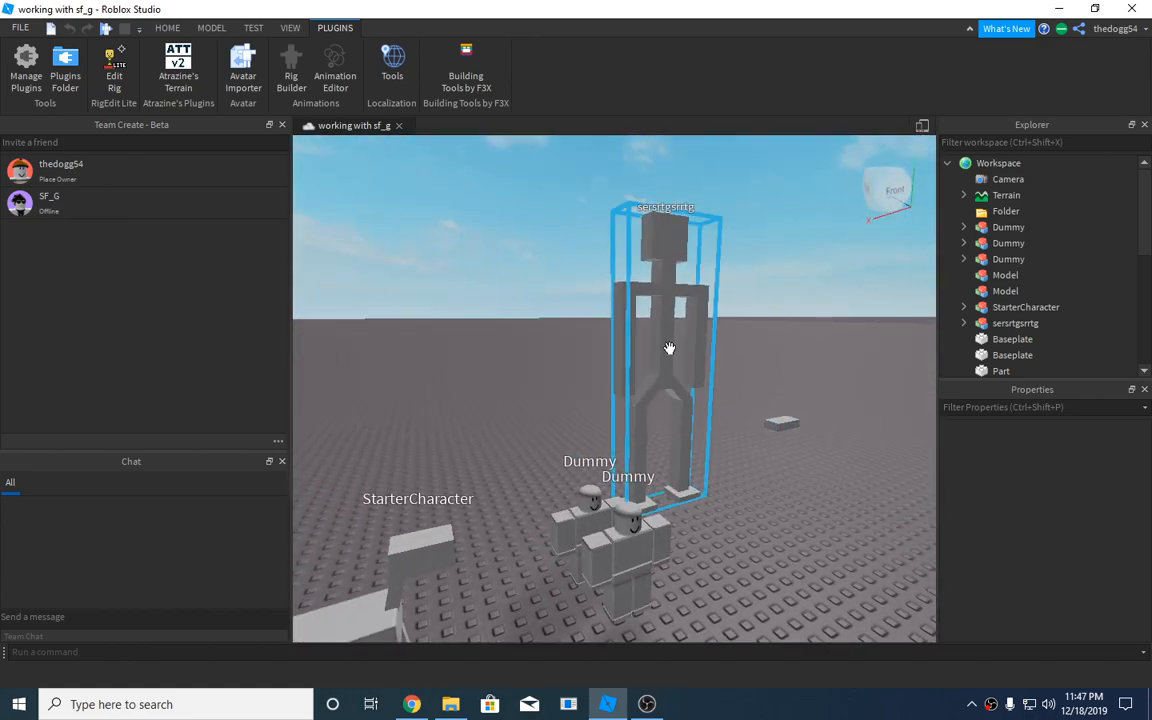
# Examine the existing sersrtgsrrtg, Dummy and StarterCharacter models standing on the baseplate
pyautogui.press('w')
pyautogui.moveTo(727, 449); pyautogui.dragTo(720, 449, button='right')
pyautogui.press('d')
pyautogui.scroll(2, 723, 449)
pyautogui.scroll(-2, 720, 449)
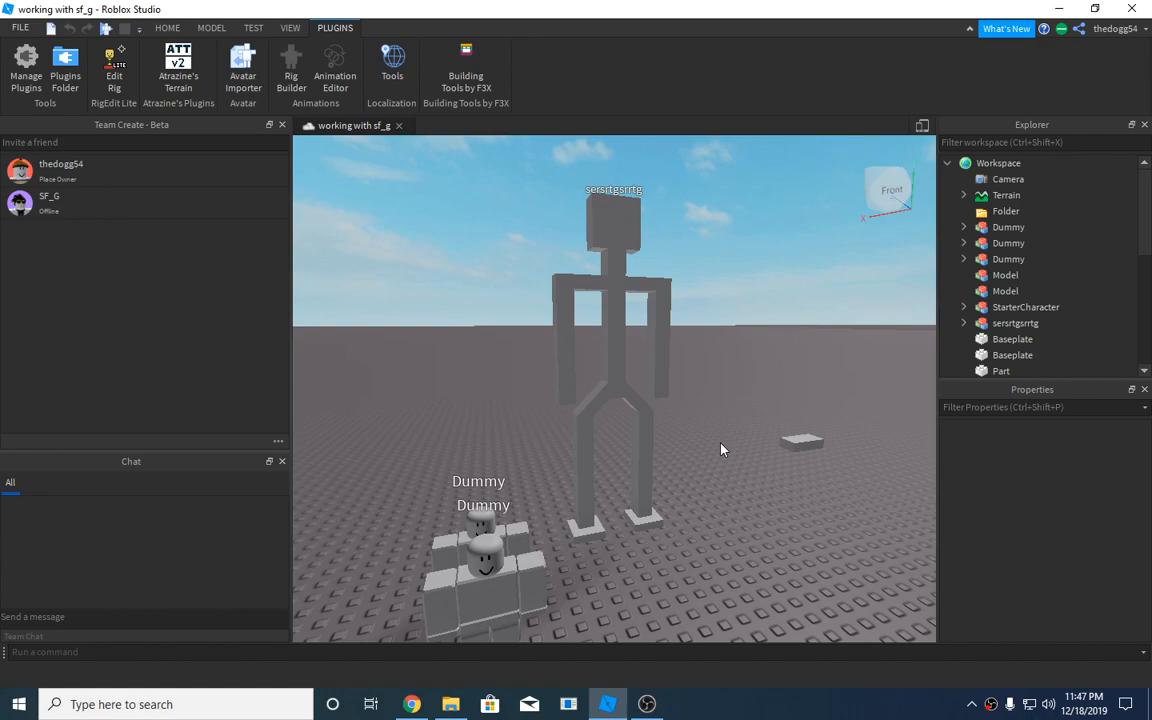
pyautogui.moveTo(645, 414); pyautogui.dragTo(645, 414, button='right')
pyautogui.scroll(3, 645, 414)
pyautogui.scroll(-2, 643, 414)
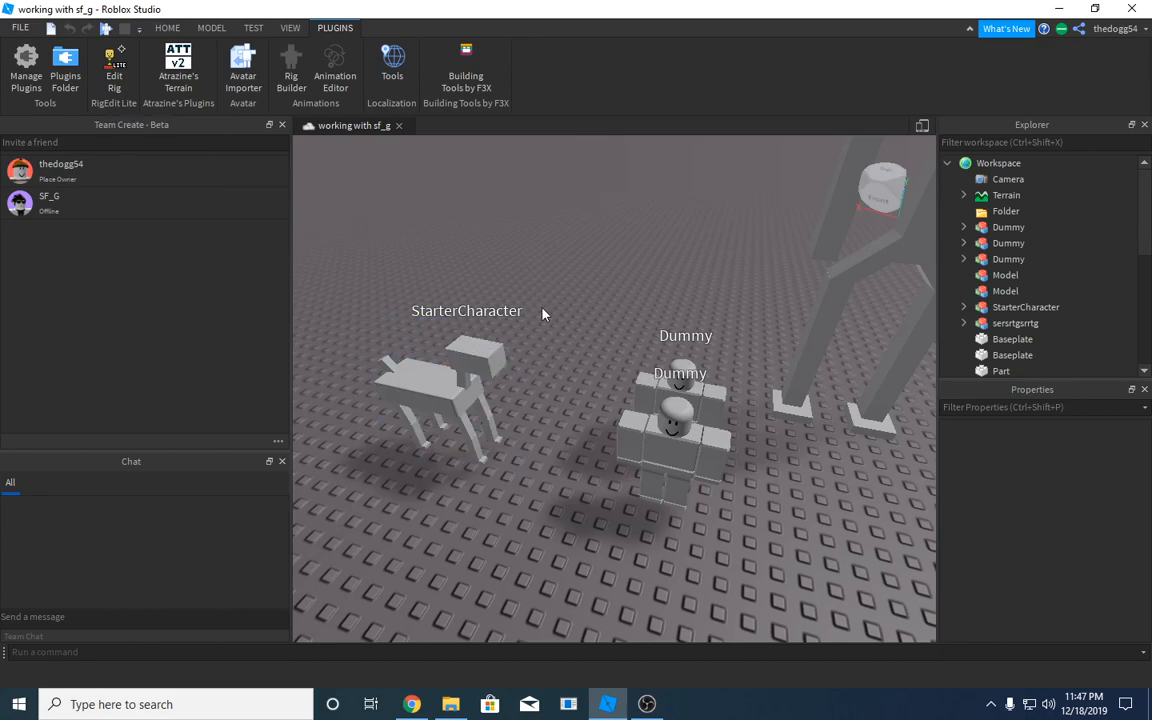
pyautogui.moveTo(548, 276); pyautogui.dragTo(522, 388, button='right')
pyautogui.scroll(2, 548, 276)
pyautogui.scroll(-2, 547, 276)
pyautogui.scroll(1, 548, 276)
pyautogui.scroll(-3, 643, 357)
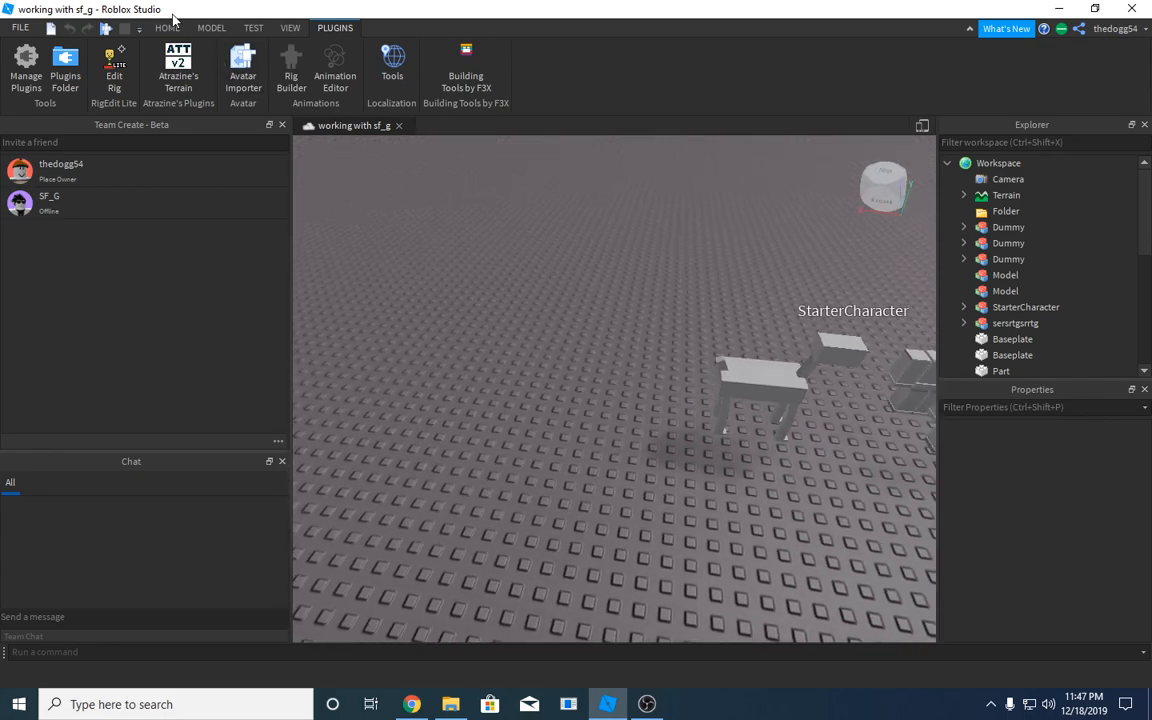
# Inspect the sersrtgsrrtg model and the list of body parts it contains
pyautogui.click(170, 28)
pyautogui.scroll(2, 540, 378)
pyautogui.click(501, 353)
pyautogui.scroll(2, 522, 390)
pyautogui.scroll(2, 522, 388)
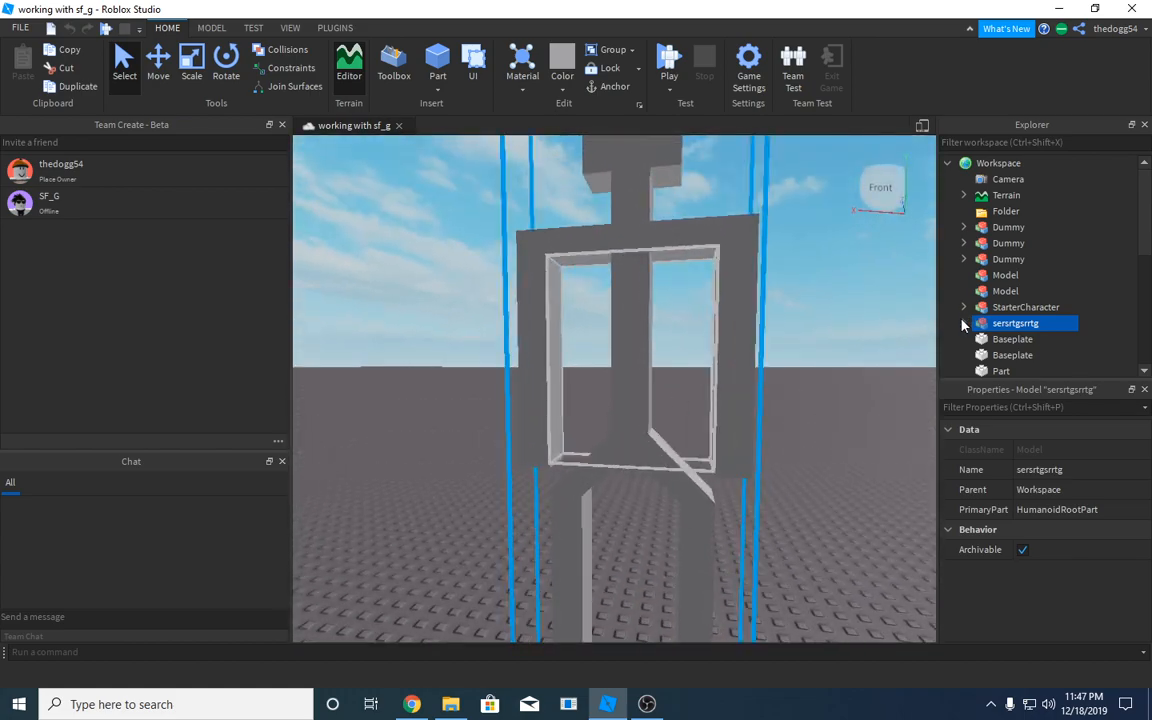
pyautogui.click(963, 323)
pyautogui.scroll(-3, 1038, 334)
pyautogui.click(1010, 259)
# Insert a new block part on an empty area of the baseplate
pyautogui.scroll(2, 805, 440)
pyautogui.moveTo(803, 440); pyautogui.dragTo(805, 440, button='right')
pyautogui.scroll(-1, 805, 440)
pyautogui.moveTo(643, 436); pyautogui.dragTo(643, 442, button='right')
pyautogui.scroll(-2, 643, 447)
pyautogui.scroll(2, 643, 442)
pyautogui.click(441, 70)
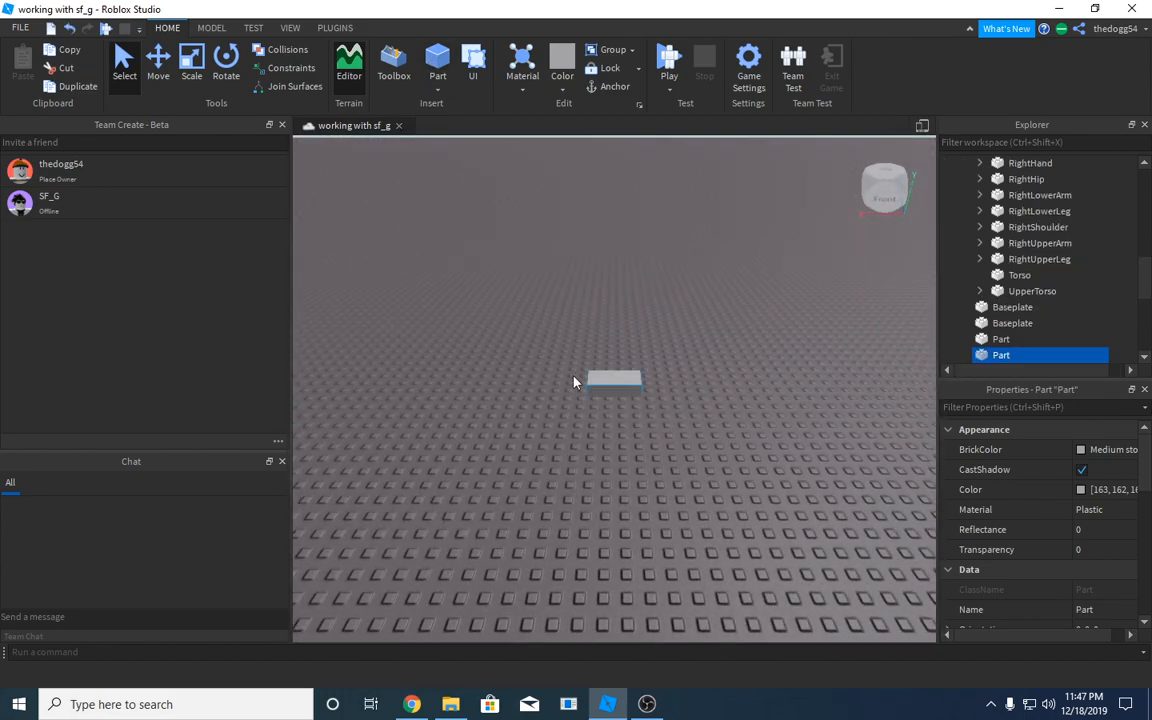
pyautogui.moveTo(567, 347); pyautogui.dragTo(586, 398, button='right')
pyautogui.scroll(3, 586, 398)
pyautogui.scroll(-1, 586, 398)
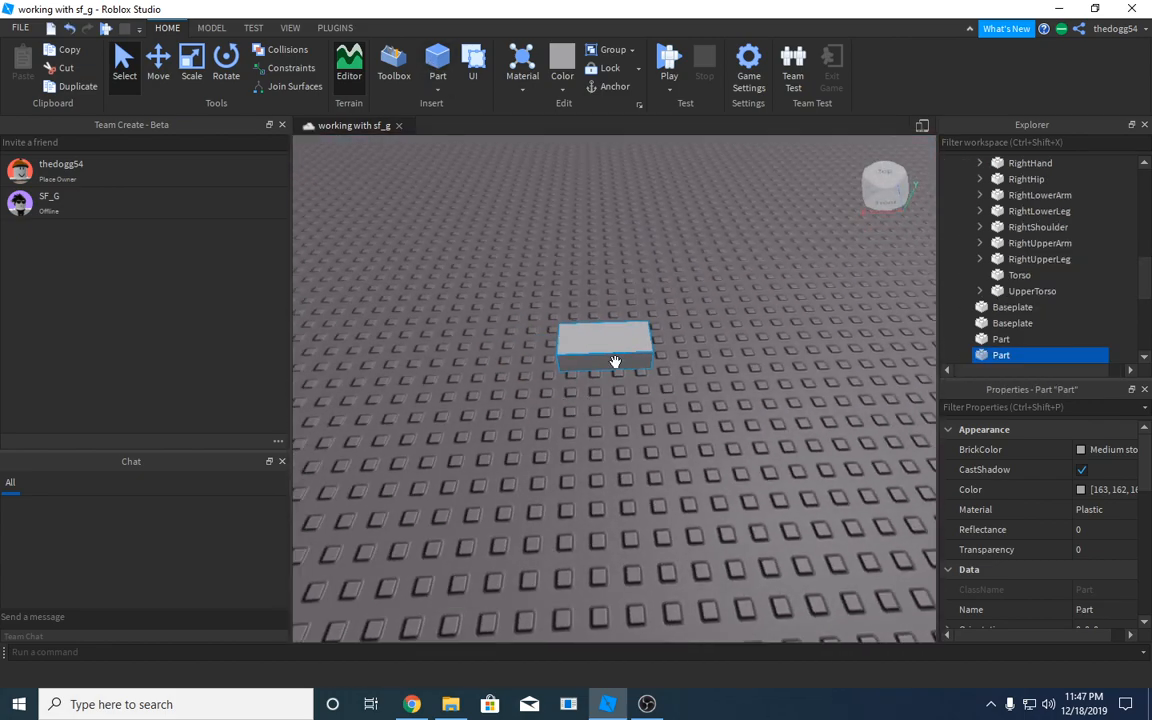
# Duplicate the block and move the copy sideways along the red axis, leaving a gap between the two feet
pyautogui.click(158, 62)
pyautogui.hotkey('ctrl', 'd')
pyautogui.moveTo(689, 337); pyautogui.dragTo(588, 357)
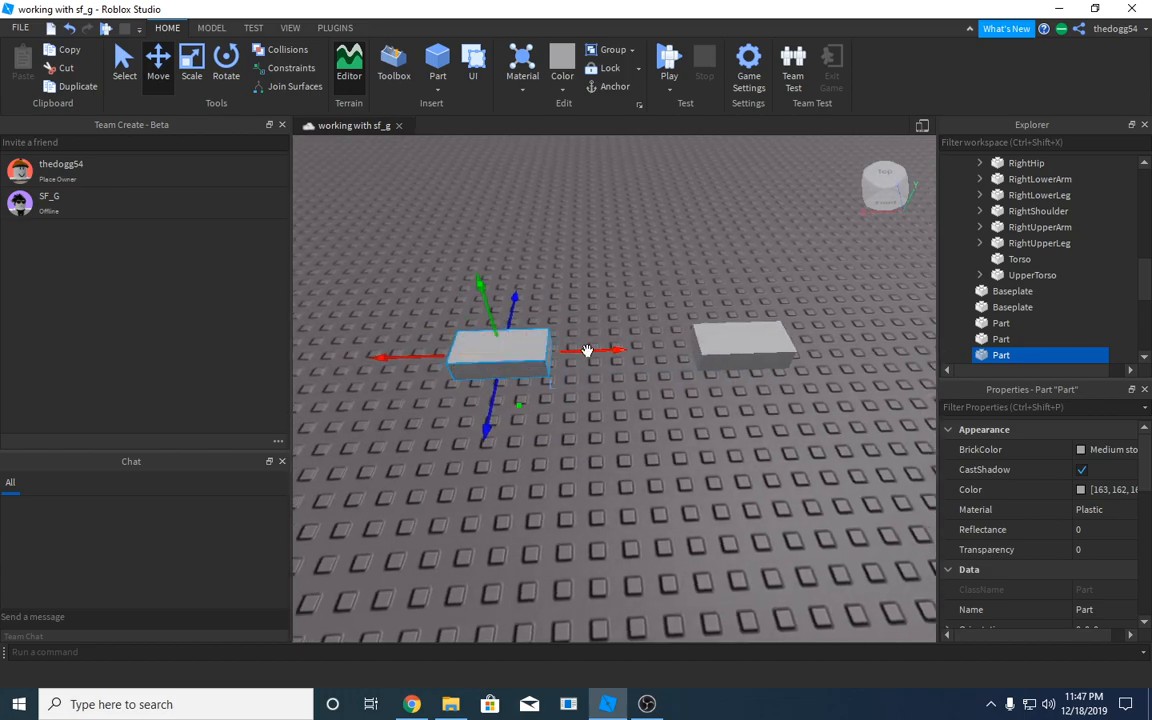
# Duplicate each of the two foot blocks and raise the copies so they sit on top of the originals
pyautogui.hotkey('ctrl', 'd')
pyautogui.moveTo(495, 325)
pyautogui.mouseDown()
pyautogui.moveTo(478, 293)
pyautogui.moveTo(485, 304)
pyautogui.mouseUp()
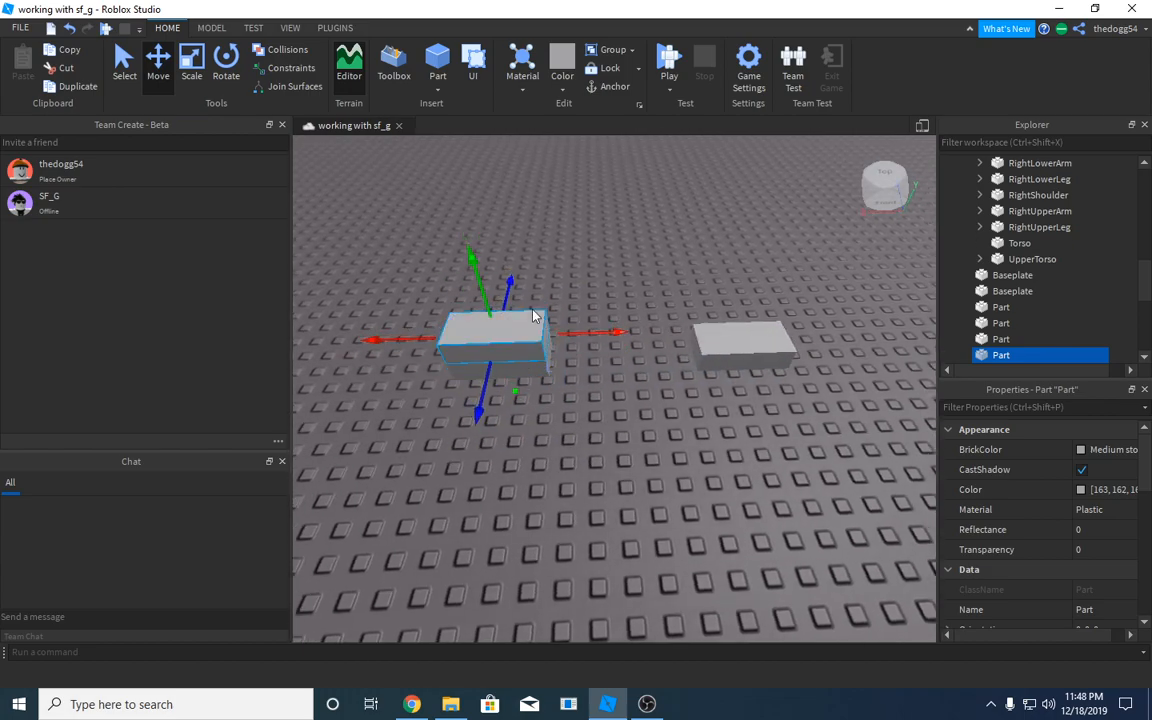
pyautogui.click(731, 344)
pyautogui.hotkey('ctrl', 'd')
pyautogui.moveTo(763, 303); pyautogui.dragTo(765, 273)
pyautogui.scroll(-5, 765, 275)
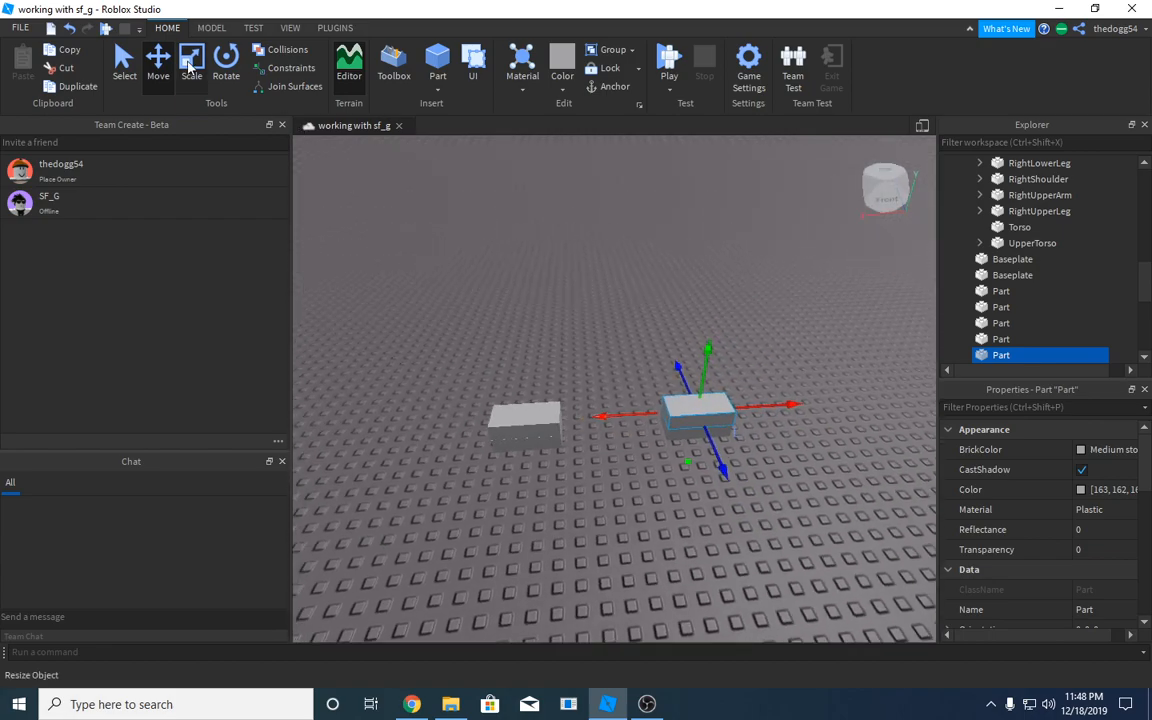
# Scale both upper blocks upward into tall leg columns of similar height
pyautogui.click(190, 66)
pyautogui.moveTo(698, 372); pyautogui.dragTo(741, 160)
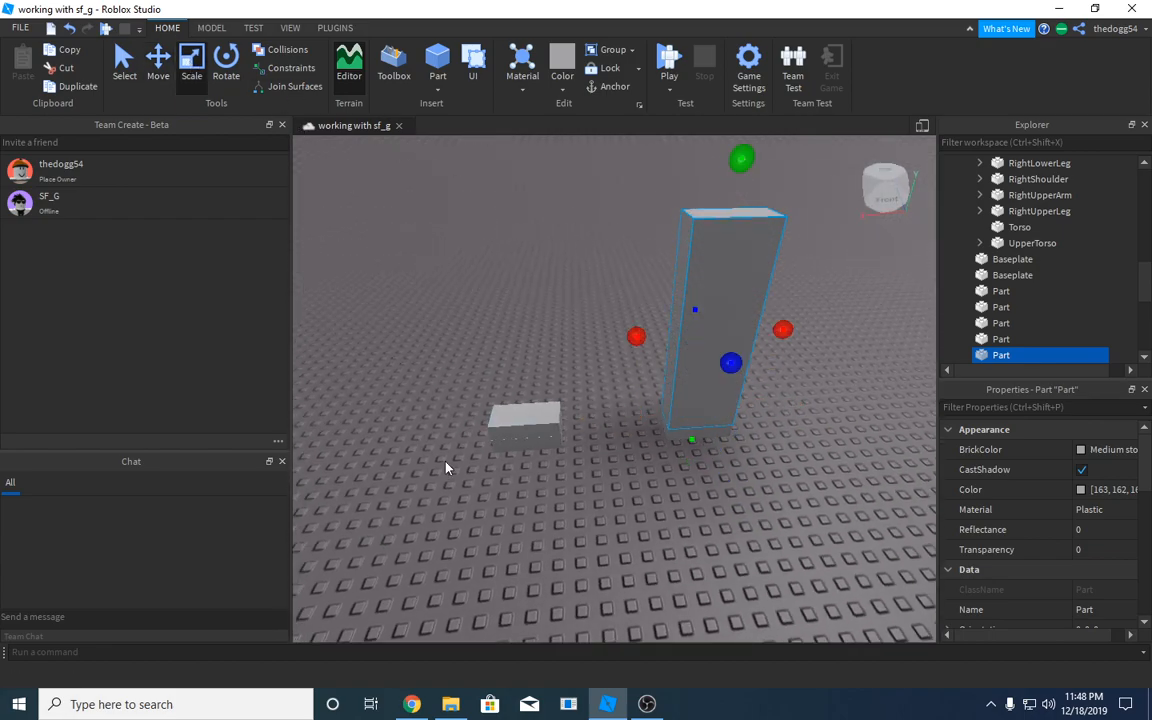
pyautogui.click(495, 410)
pyautogui.moveTo(524, 383); pyautogui.dragTo(478, 170)
# Duplicate the left leg column, reduce the copy to a thin slab on its top and stretch it across both legs
pyautogui.moveTo(612, 411); pyautogui.dragTo(532, 345, button='right')
pyautogui.hotkey('ctrl', 'd')
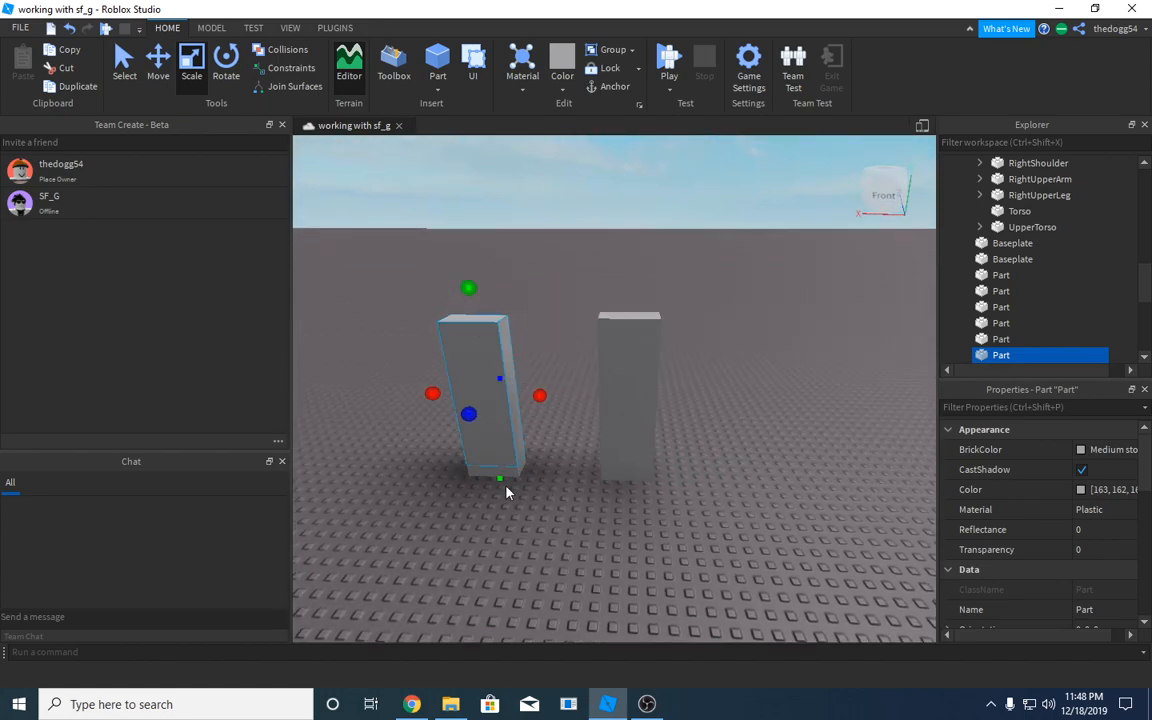
pyautogui.click(158, 64)
pyautogui.moveTo(468, 273); pyautogui.dragTo(463, 262)
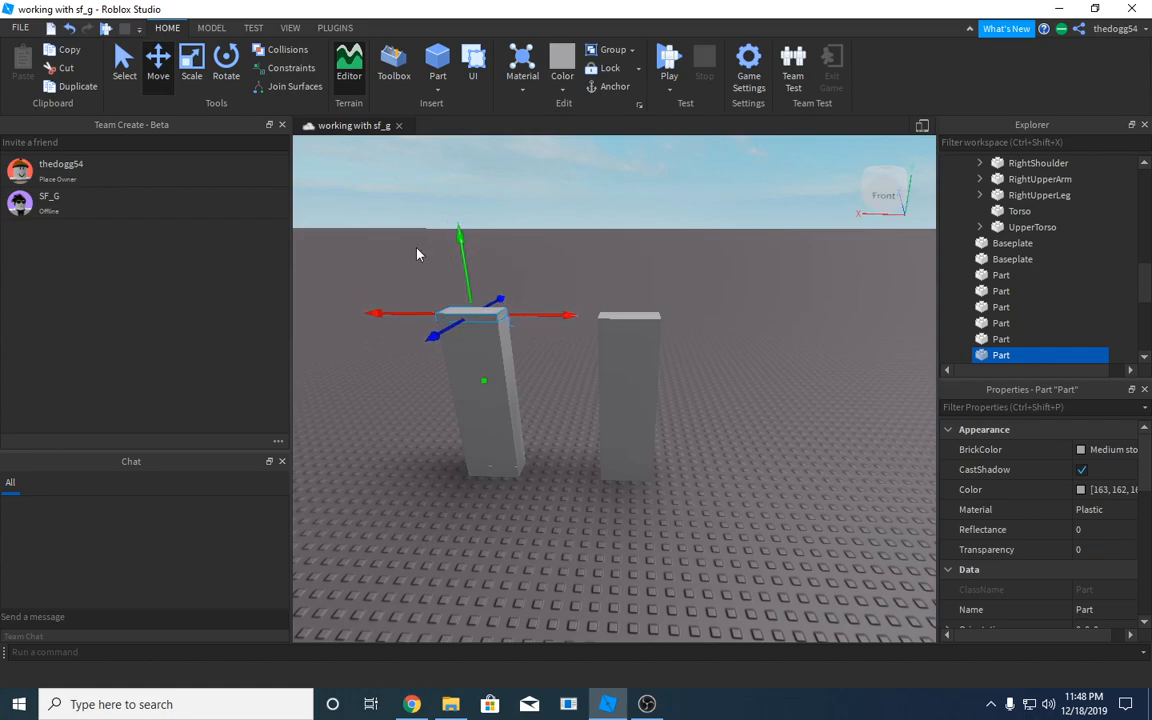
pyautogui.click(203, 77)
pyautogui.moveTo(532, 314); pyautogui.dragTo(687, 318)
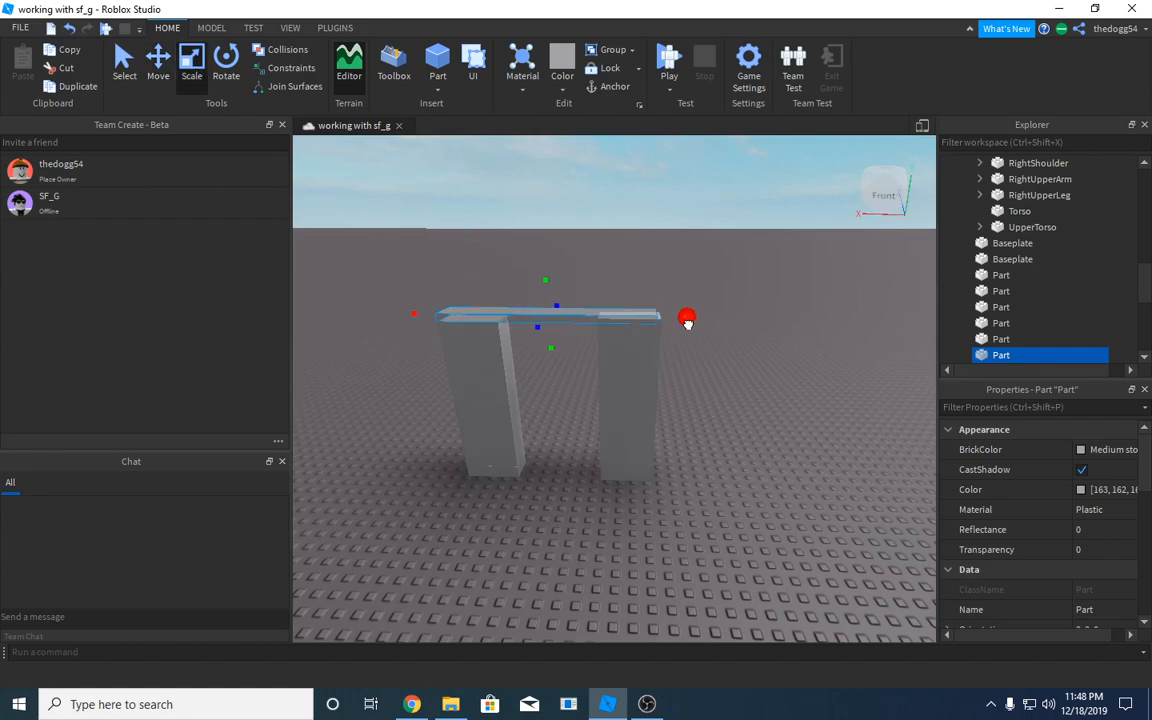
# Duplicate the hip slab, narrow the copy to the gap between the legs and scale it upward into a torso block
pyautogui.click(718, 414)
pyautogui.moveTo(718, 414); pyautogui.dragTo(718, 414, button='right')
pyautogui.press('d')
pyautogui.press('s')
pyautogui.press('w')
pyautogui.press('s')
pyautogui.click(633, 383)
pyautogui.scroll(1, 676, 393)
pyautogui.moveTo(753, 386); pyautogui.dragTo(686, 380)
pyautogui.moveTo(392, 377); pyautogui.dragTo(466, 378)
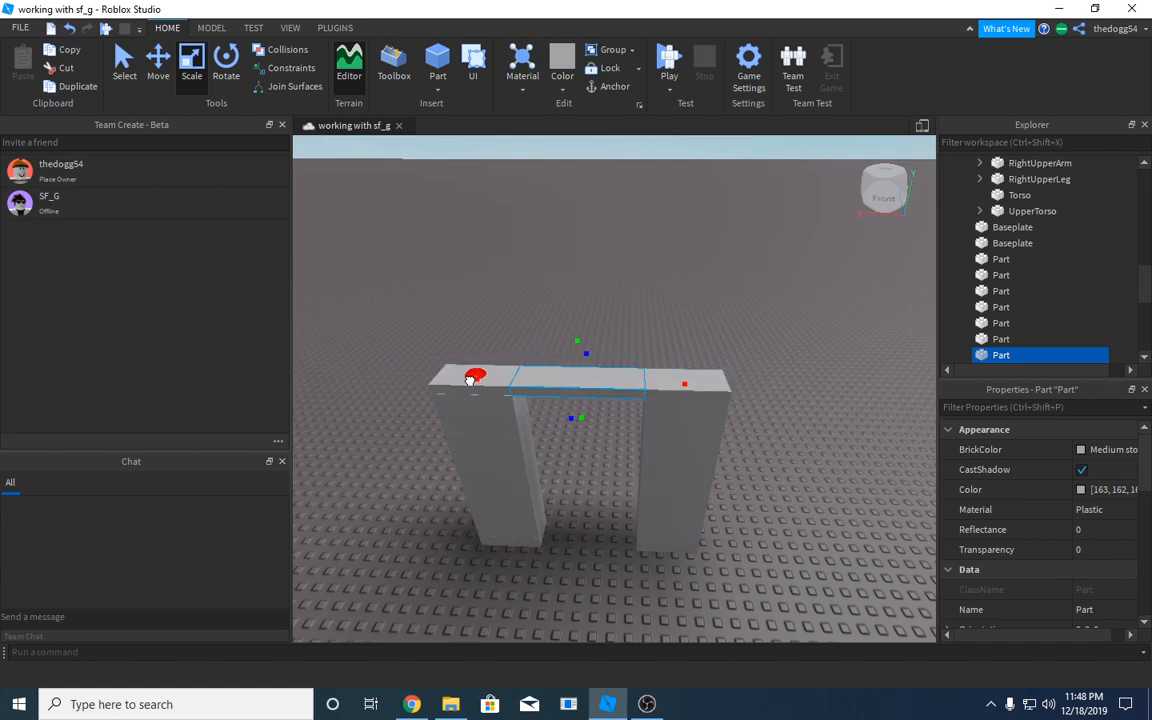
pyautogui.moveTo(578, 342); pyautogui.dragTo(559, 239)
# Duplicate the torso block and move the copy straight up on top of it as the head
pyautogui.hotkey('ctrl', '2')
pyautogui.click(733, 243)
pyautogui.moveTo(733, 243); pyautogui.dragTo(694, 283, button='right')
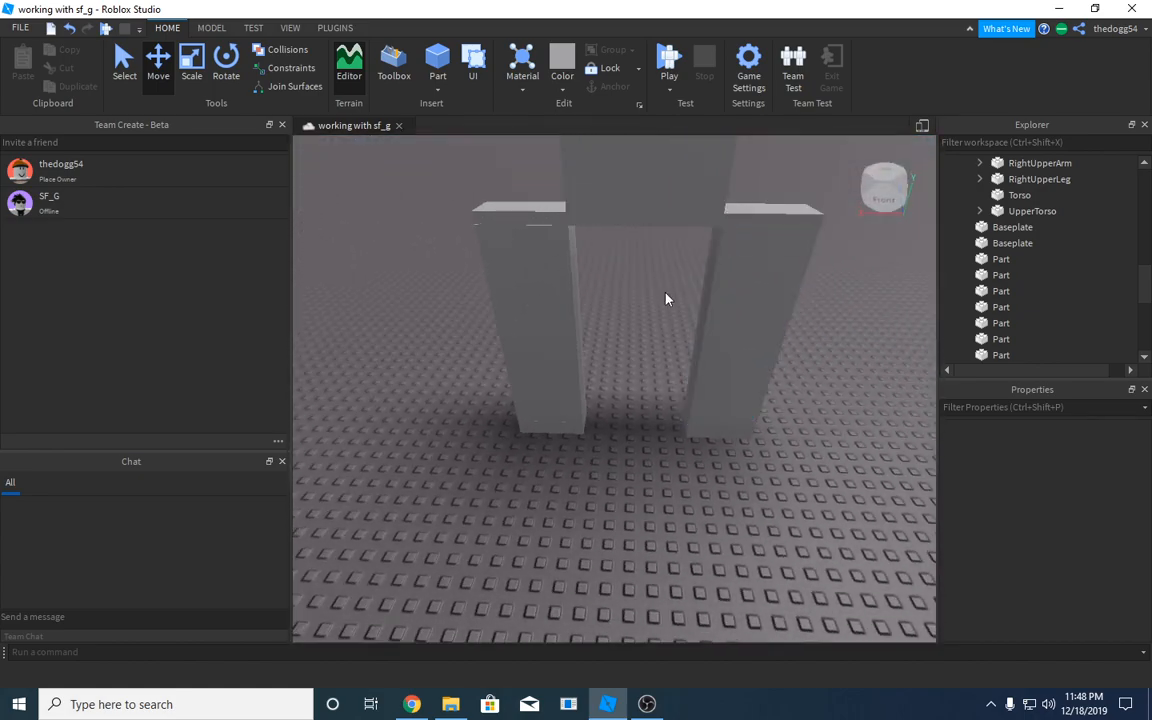
pyautogui.click(553, 368)
pyautogui.click(653, 422)
pyautogui.moveTo(653, 424); pyautogui.dragTo(651, 417, button='right')
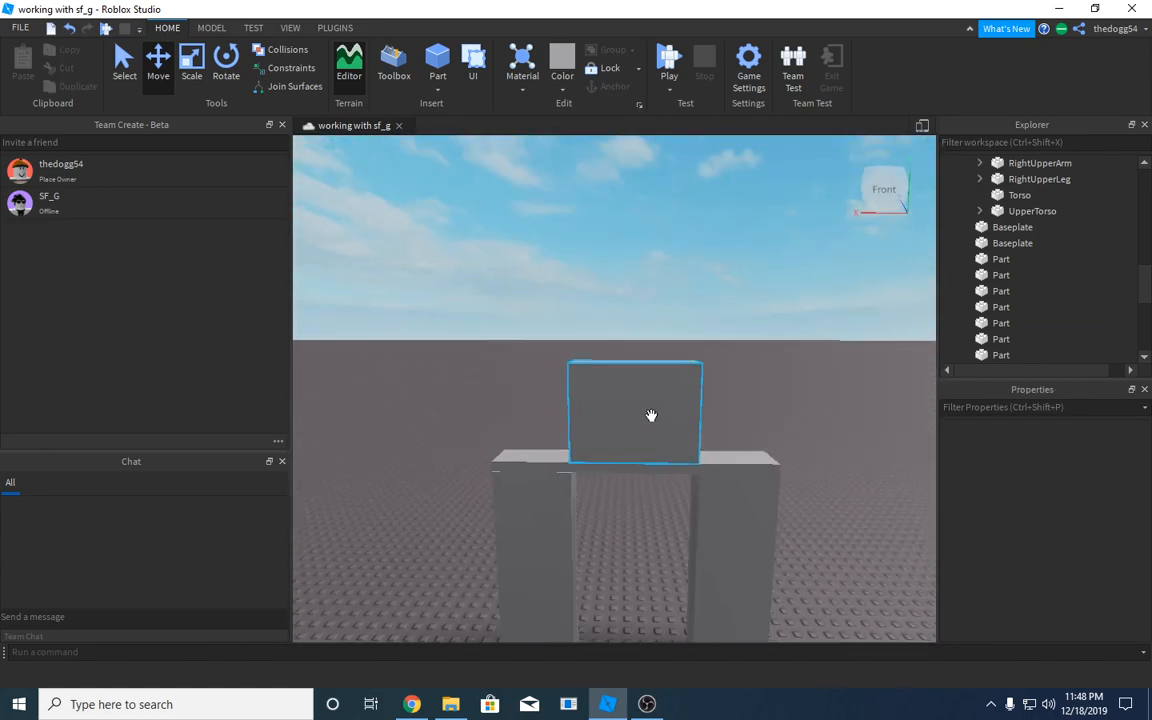
pyautogui.scroll(1, 651, 417)
pyautogui.click(648, 418)
pyautogui.moveTo(633, 340); pyautogui.dragTo(638, 227)
# Duplicate the torso block, place the copy beside it and shrink it into a small upper arm block
pyautogui.moveTo(733, 434); pyautogui.dragTo(733, 434, button='right')
pyautogui.click(479, 340)
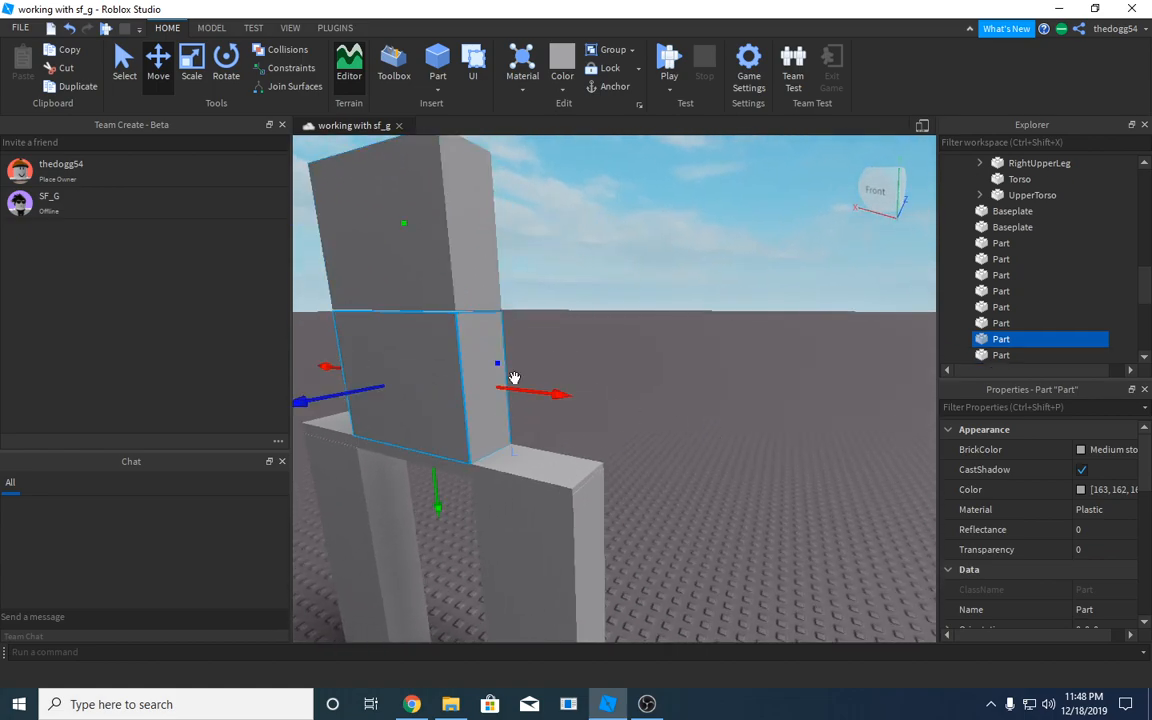
pyautogui.hotkey('ctrl', 'd')
pyautogui.press('a')
pyautogui.moveTo(784, 398); pyautogui.dragTo(968, 452)
pyautogui.moveTo(560, 375); pyautogui.dragTo(560, 375, button='right')
pyautogui.moveTo(503, 367); pyautogui.dragTo(543, 365)
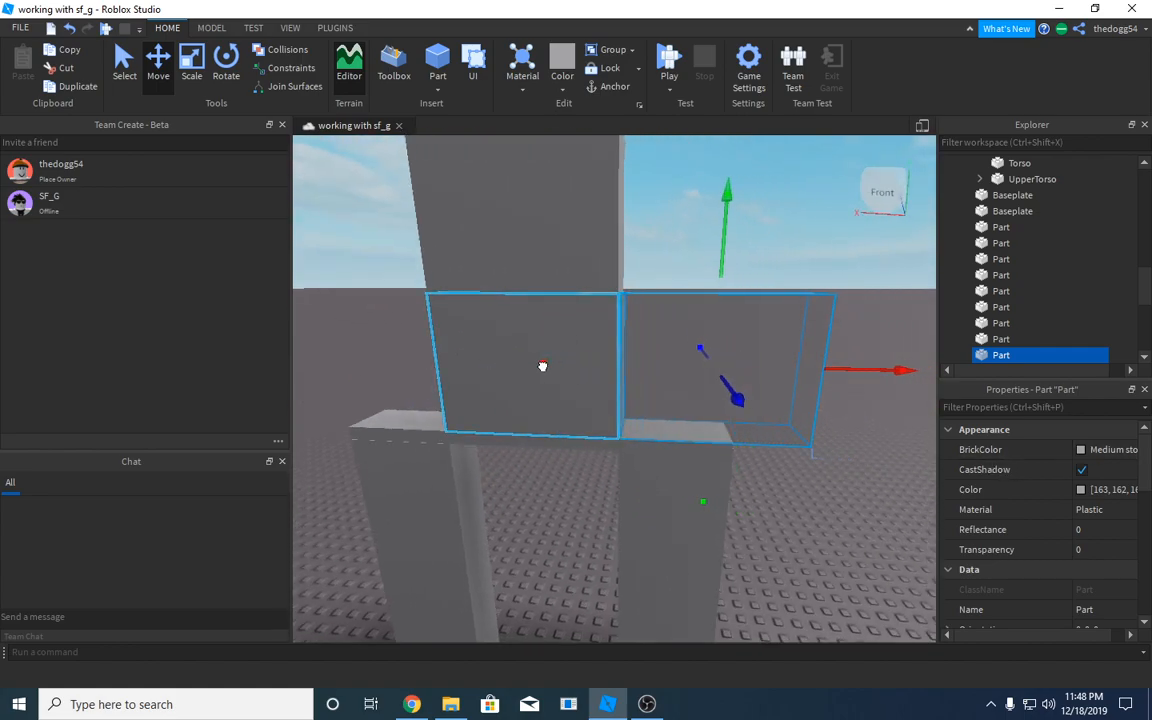
pyautogui.click(191, 62)
pyautogui.moveTo(865, 369); pyautogui.dragTo(686, 424)
pyautogui.moveTo(639, 476); pyautogui.dragTo(652, 396)
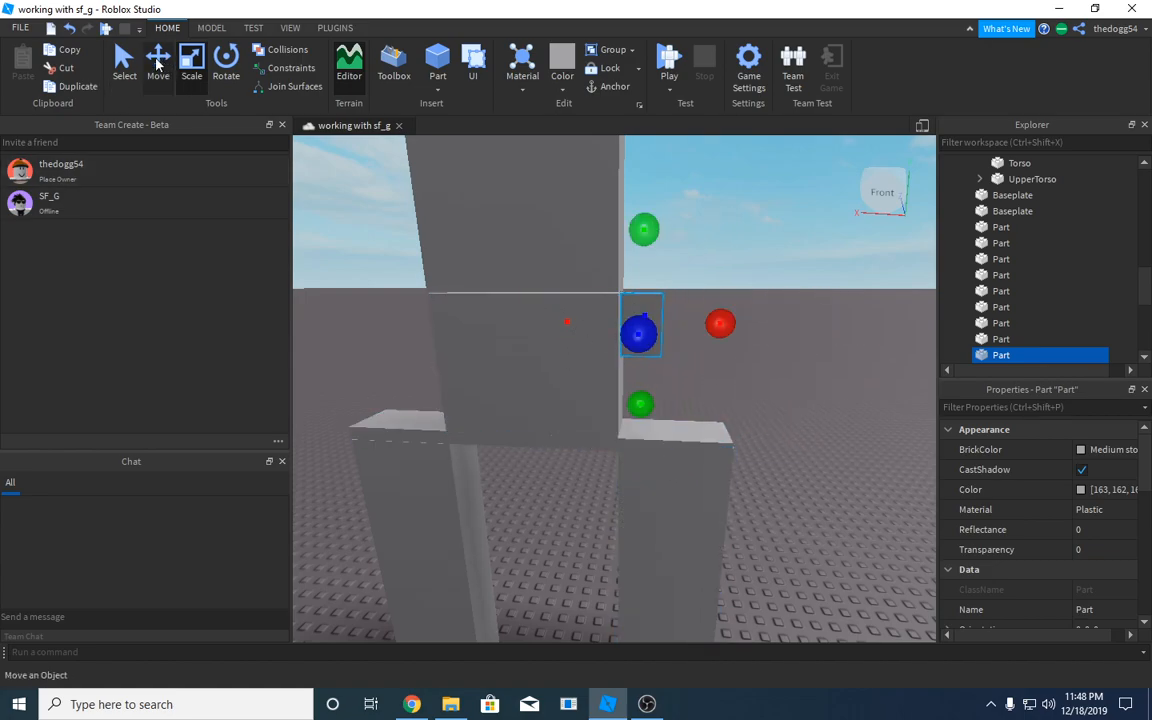
# Duplicate the small arm block and move the copy directly below it as the lower arm
pyautogui.click(157, 60)
pyautogui.moveTo(642, 220); pyautogui.dragTo(636, 280)
pyautogui.moveTo(636, 280); pyautogui.dragTo(646, 298, button='right')
# Duplicate the upper and lower arm blocks together and move the copies to the opposite side of the torso
pyautogui.click(646, 298)
pyautogui.keyDown('ctrl'); pyautogui.click(650, 345); pyautogui.keyUp('ctrl')
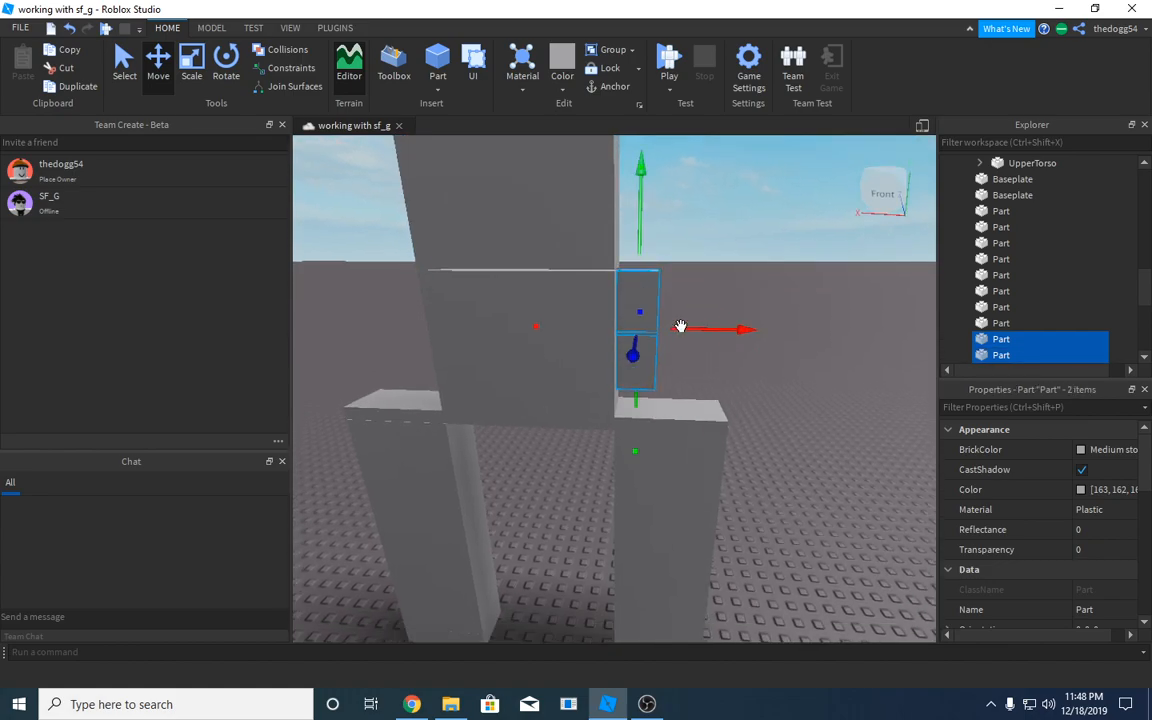
pyautogui.click(733, 400)
pyautogui.click(643, 424)
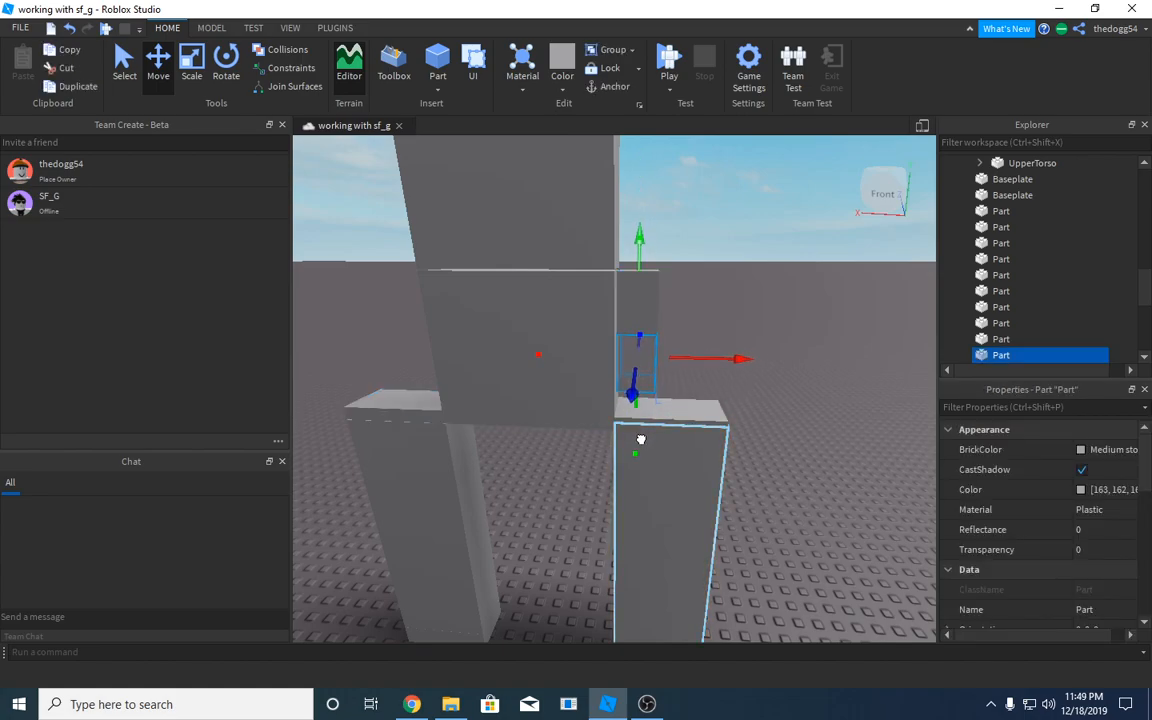
pyautogui.keyDown('ctrl'); pyautogui.click(650, 318); pyautogui.keyUp('ctrl')
pyautogui.moveTo(698, 330); pyautogui.dragTo(492, 370)
# Nudge the head block slightly on top of the torso
pyautogui.click(543, 245)
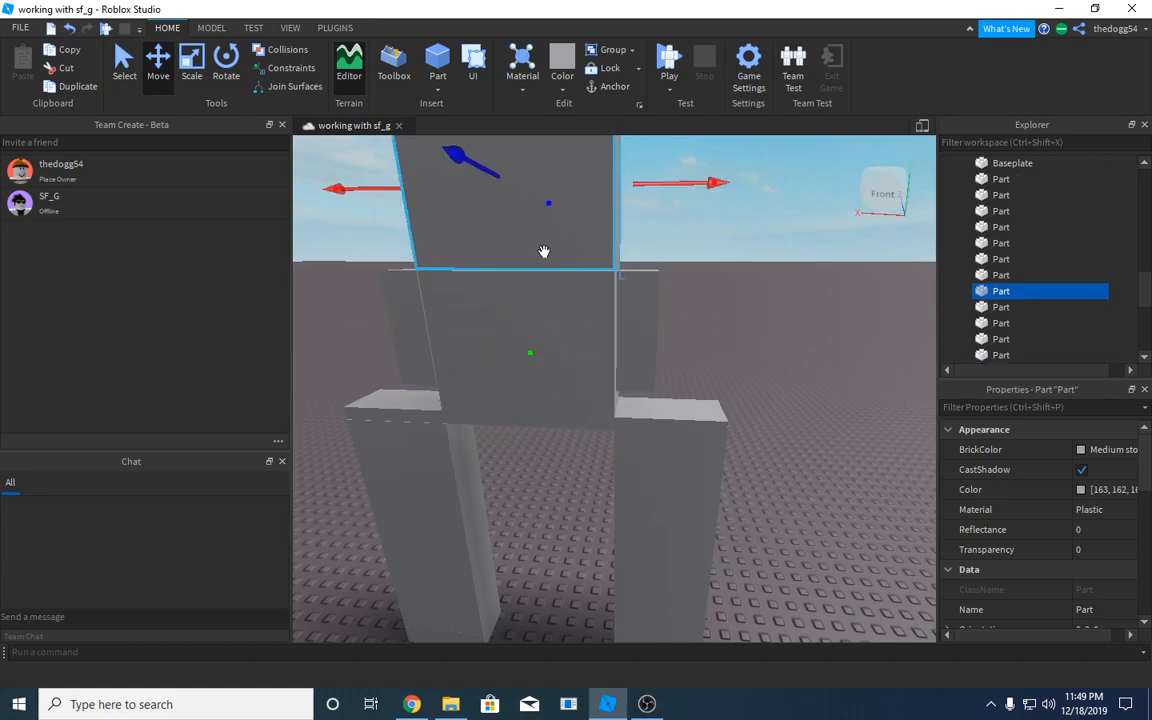
pyautogui.moveTo(640, 253); pyautogui.dragTo(576, 194, button='right')
pyautogui.moveTo(572, 188)
pyautogui.mouseDown()
pyautogui.moveTo(566, 166)
pyautogui.moveTo(566, 185)
pyautogui.mouseUp()
# Select the original pair of arm blocks together and nudge them slightly beside the torso
pyautogui.click(760, 363)
pyautogui.scroll(2, 760, 365)
pyautogui.scroll(-2, 760, 372)
pyautogui.click(627, 334)
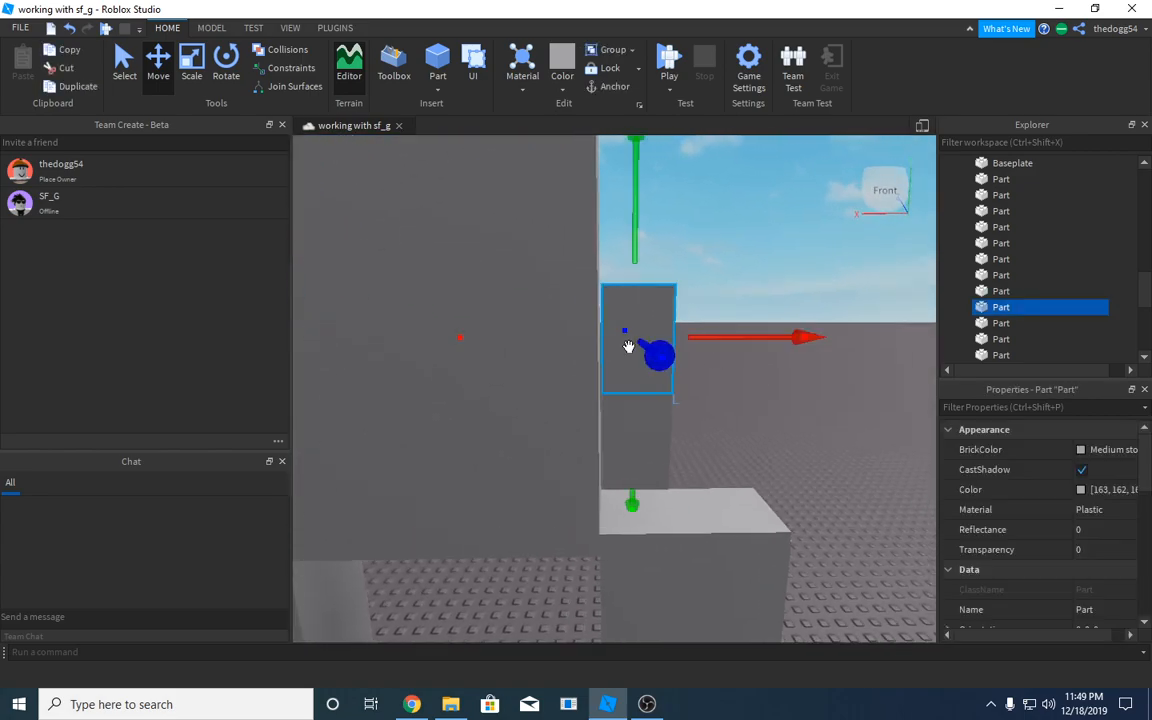
pyautogui.keyDown('ctrl'); pyautogui.click(645, 440); pyautogui.keyUp('ctrl')
pyautogui.moveTo(730, 383); pyautogui.dragTo(724, 385)
pyautogui.click(745, 449)
pyautogui.press('a')
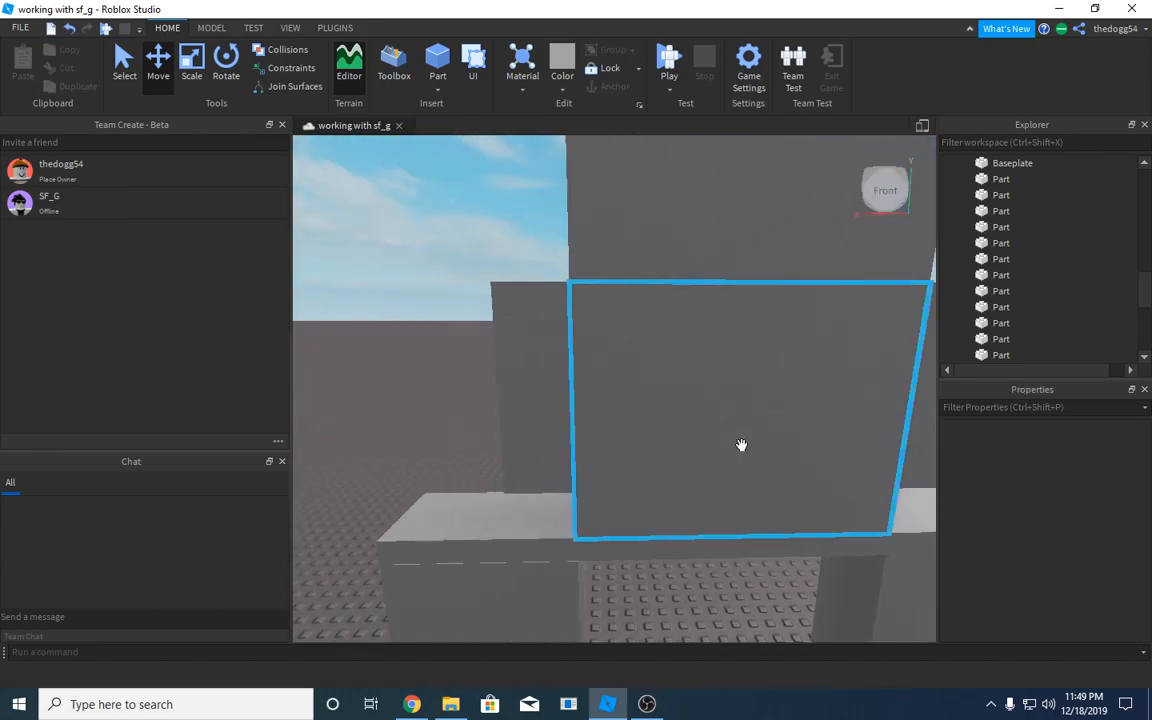
# Rename the topmost block of the figure as Head
pyautogui.scroll(-2, 442, 305)
pyautogui.moveTo(449, 287); pyautogui.dragTo(442, 305, button='right')
pyautogui.scroll(1, 442, 305)
pyautogui.scroll(-3, 442, 305)
pyautogui.click(644, 269)
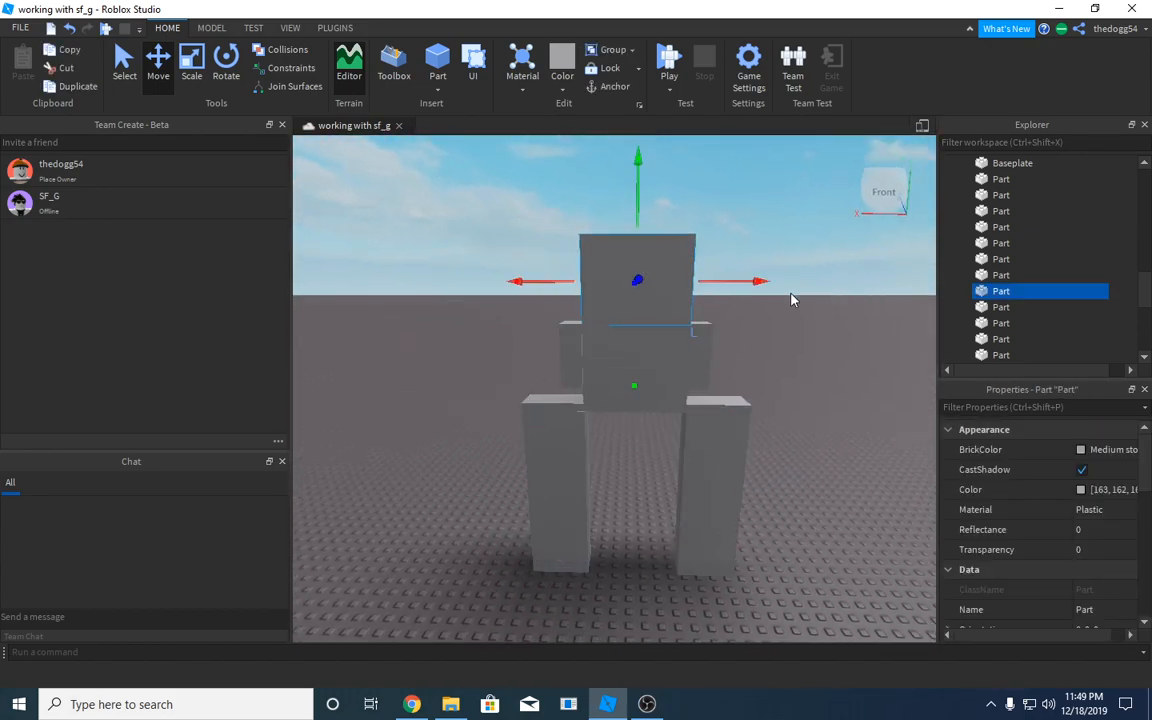
pyautogui.rightClick(1010, 293)
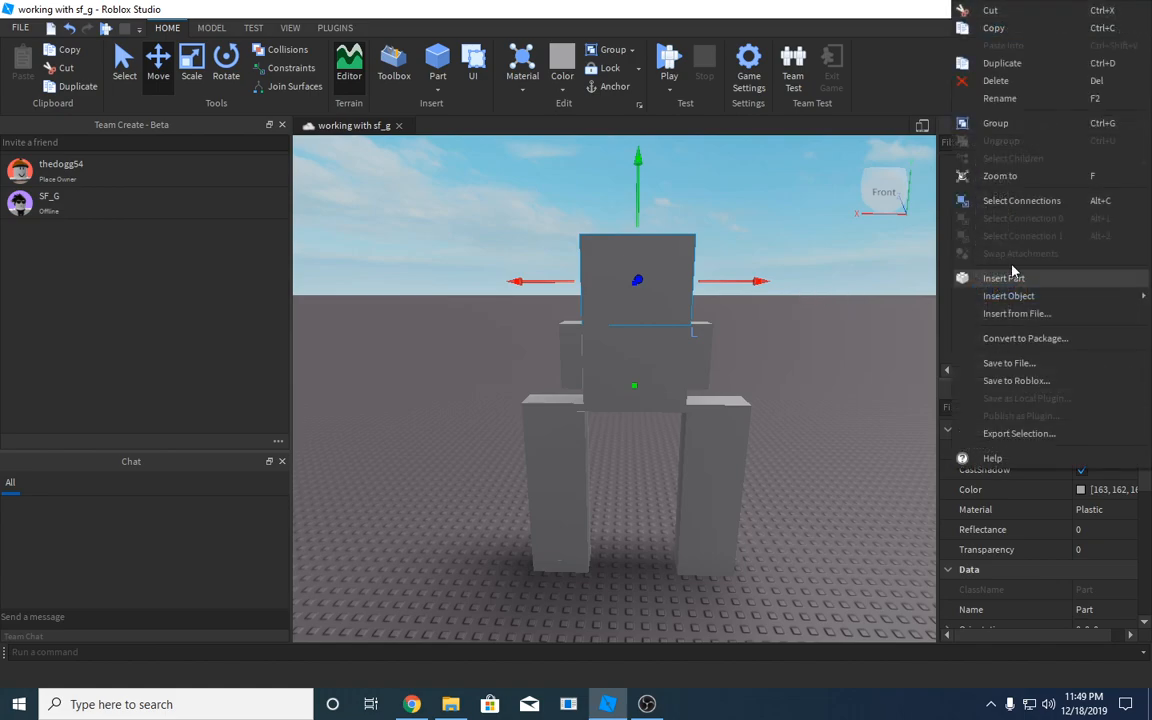
pyautogui.click(1003, 107)
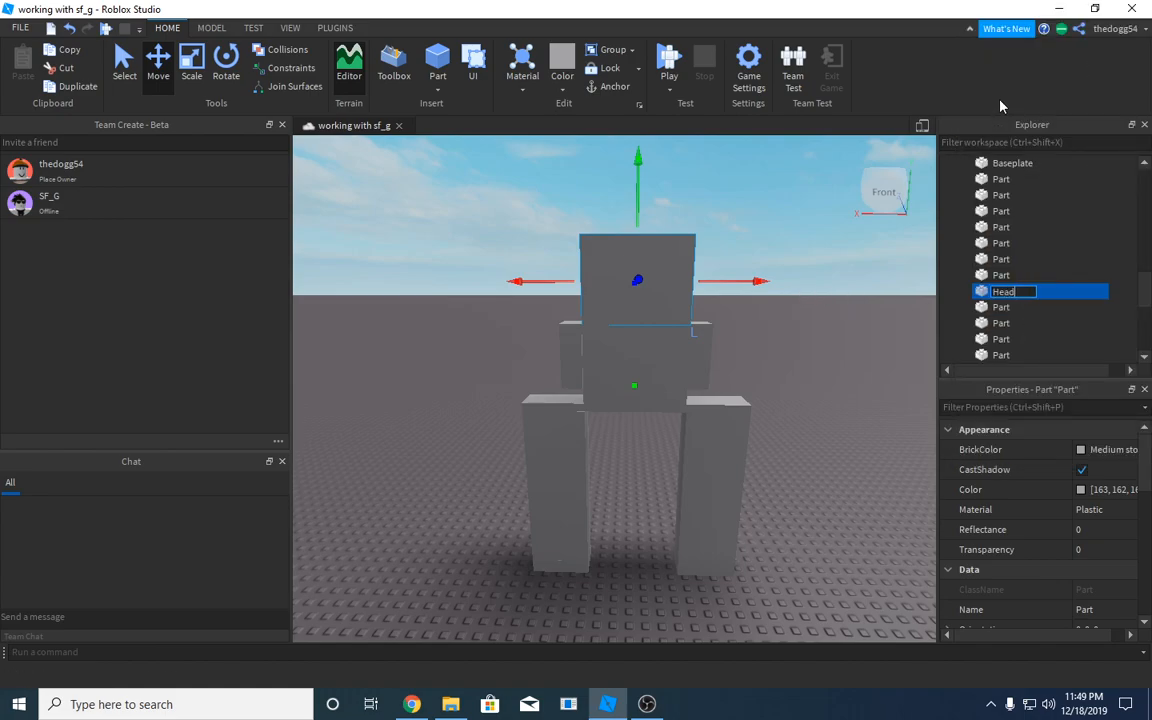
pyautogui.scroll(2, 707, 429)
pyautogui.click(712, 465)
# Rename the torso block between the arms as HumaniodRootPart
pyautogui.moveTo(712, 465); pyautogui.dragTo(700, 432, button='right')
pyautogui.click(695, 405)
pyautogui.scroll(-2, 697, 404)
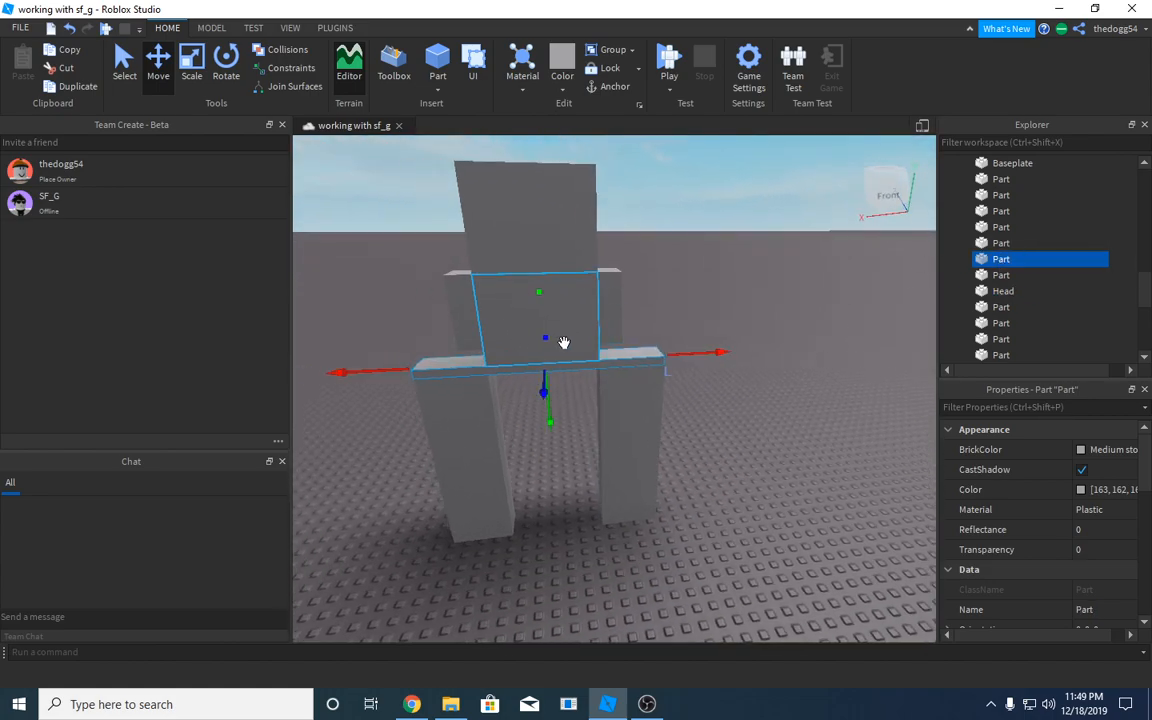
pyautogui.click(564, 342)
pyautogui.scroll(2, 563, 342)
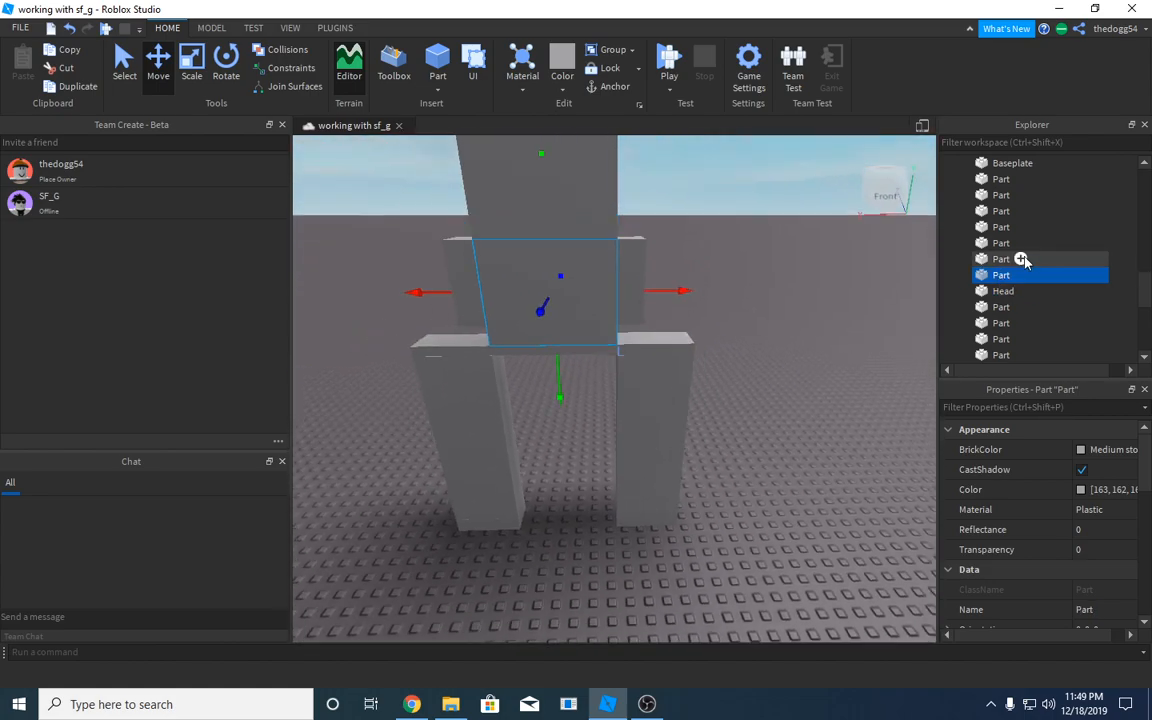
pyautogui.rightClick(998, 287)
pyautogui.click(998, 101)
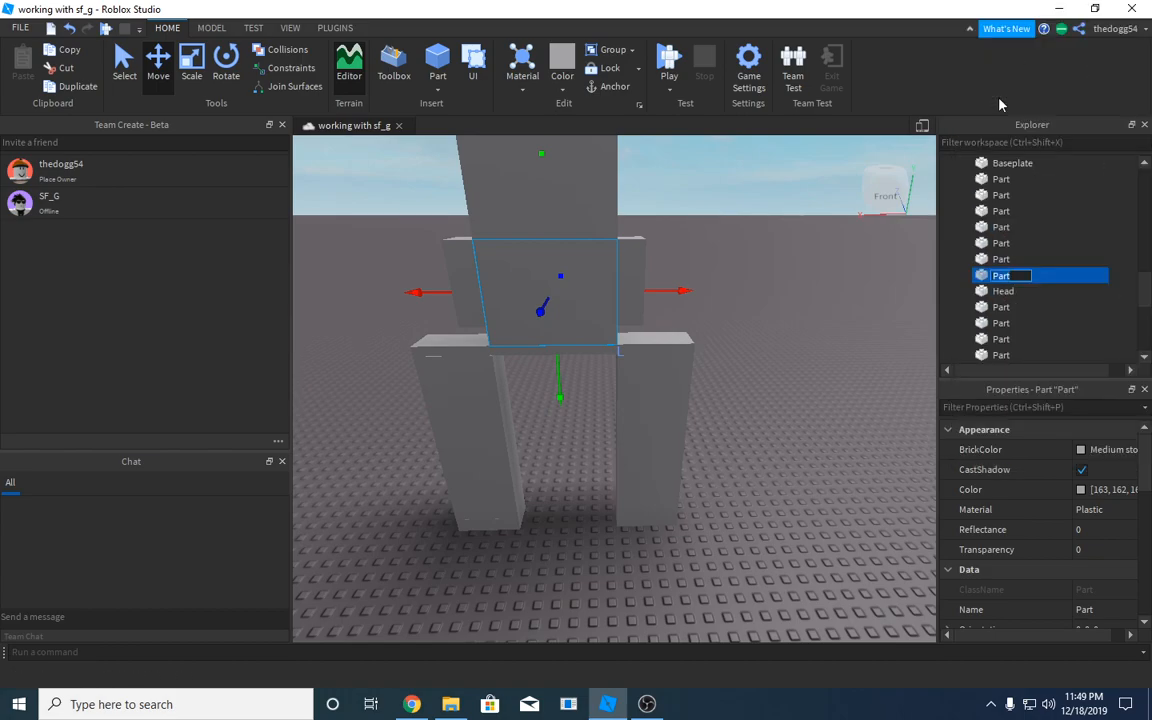
pyautogui.write('Humano')
pyautogui.press('BackSpace')
pyautogui.press('BackSpace')
pyautogui.write('niodRootPart')
pyautogui.press('Return')
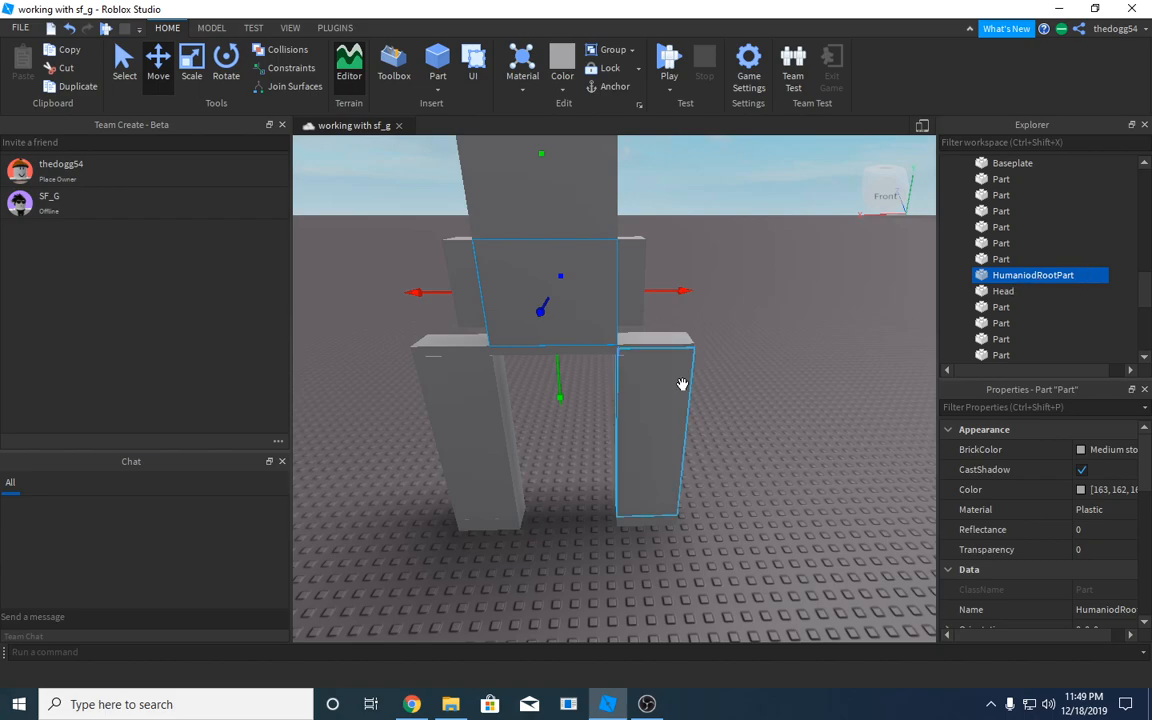
# Rename the upper block of the figure's right arm as upperrightarm
pyautogui.moveTo(681, 386); pyautogui.dragTo(681, 387, button='right')
pyautogui.click(554, 294)
pyautogui.scroll(2, 722, 308)
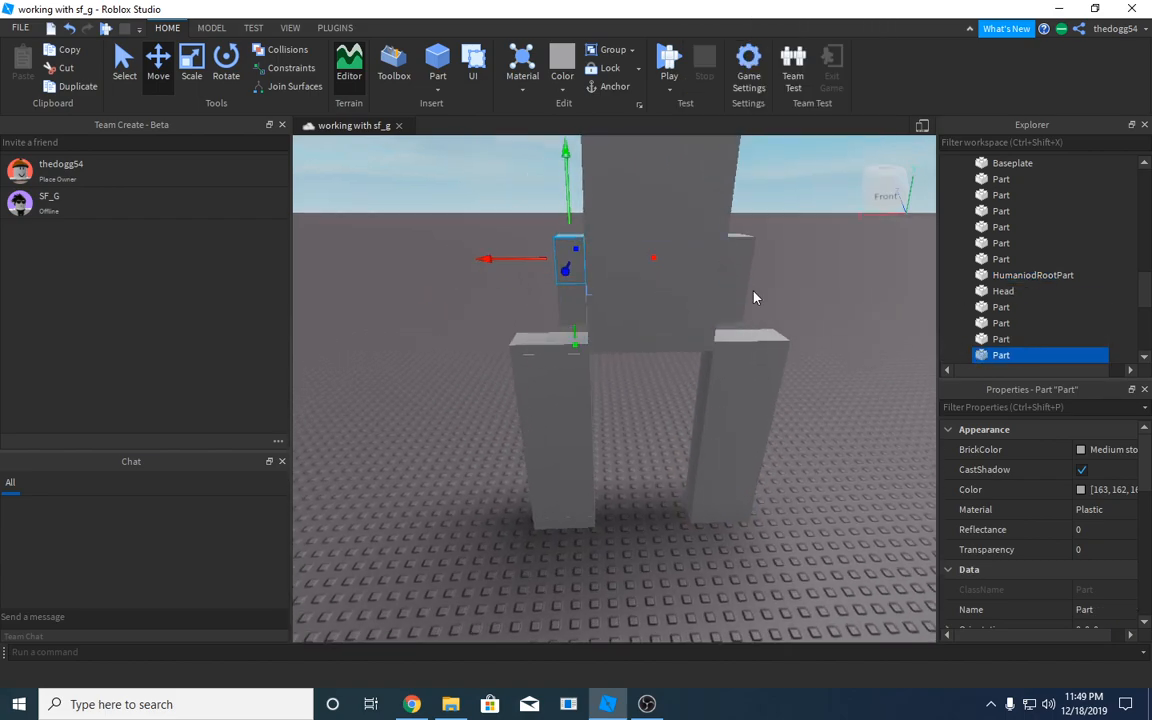
pyautogui.click(742, 253)
pyautogui.click(557, 260)
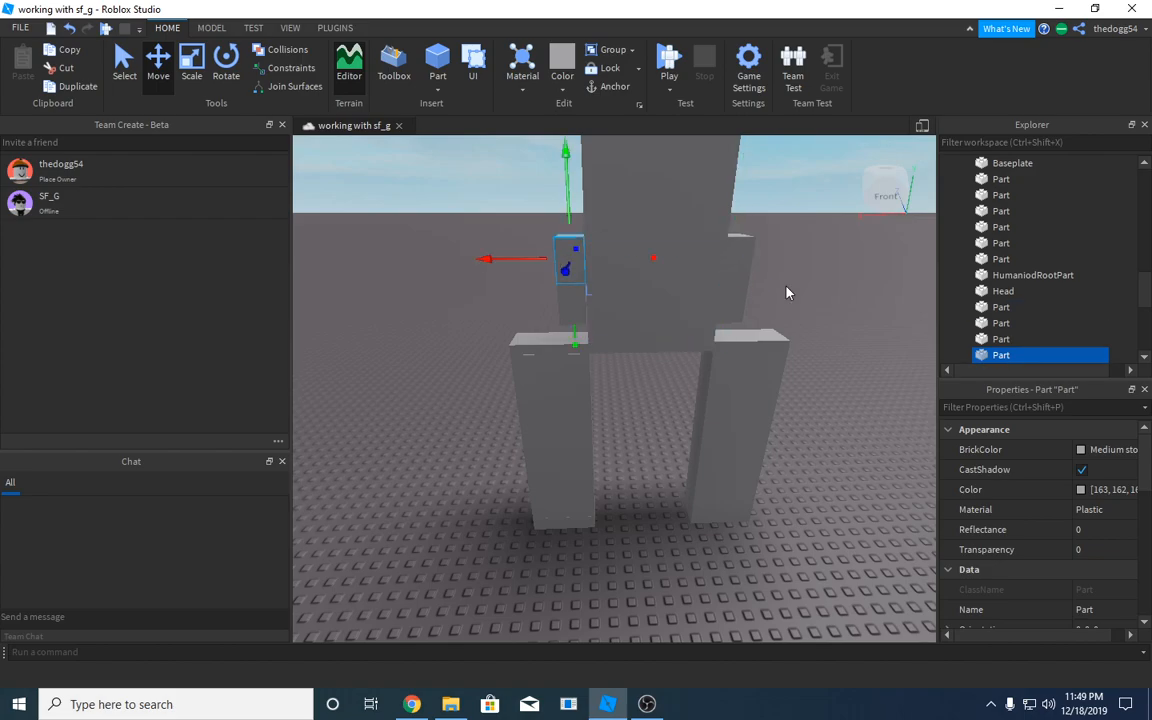
pyautogui.rightClick(983, 356)
pyautogui.click(993, 96)
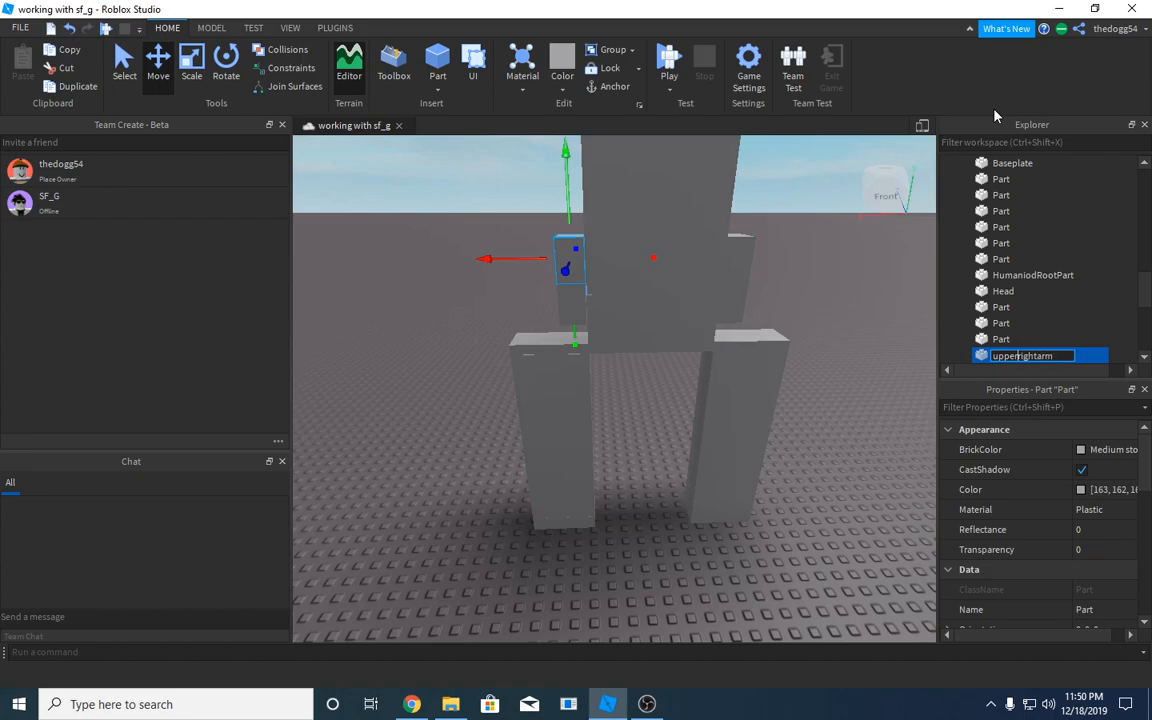
pyautogui.press('Return')
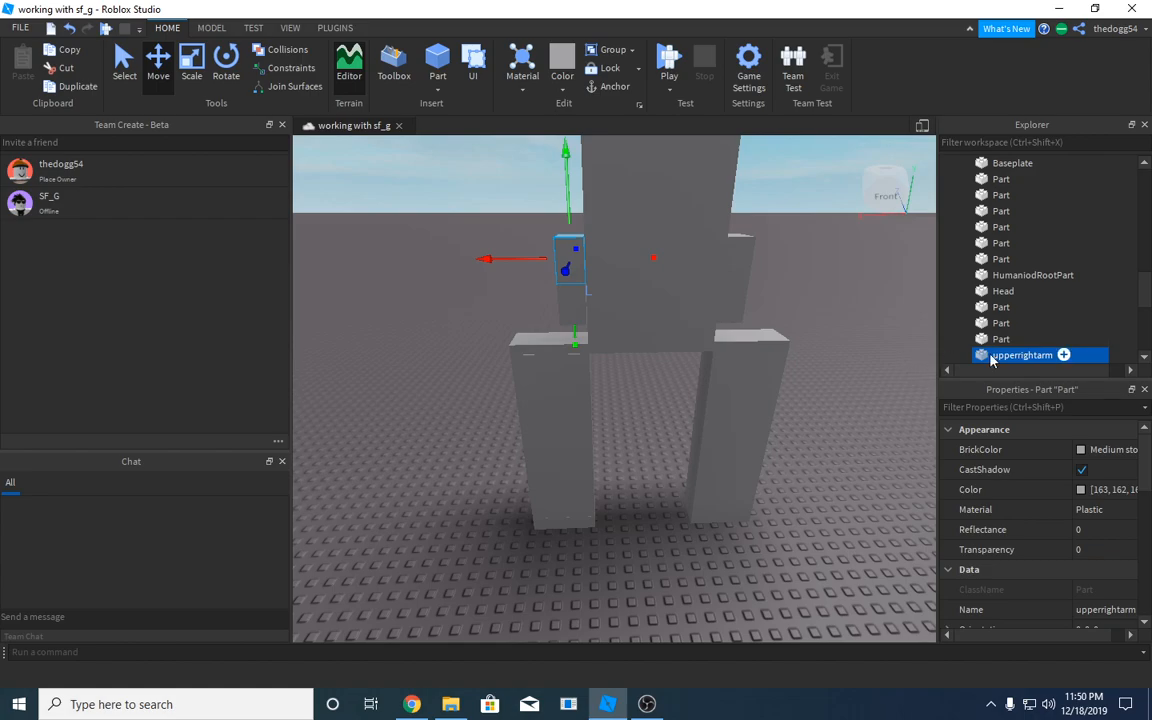
# Rename the lower block of the figure's right arm as lowerrightarm
pyautogui.click(476, 321)
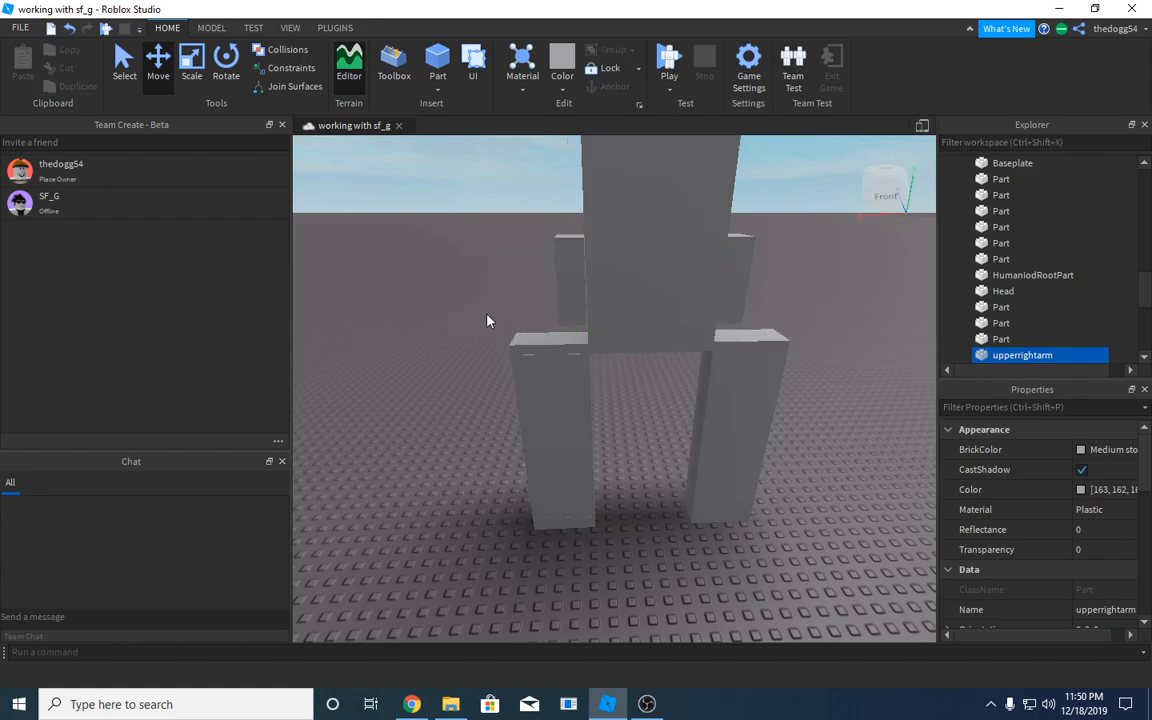
pyautogui.click(968, 346)
pyautogui.rightClick(970, 343)
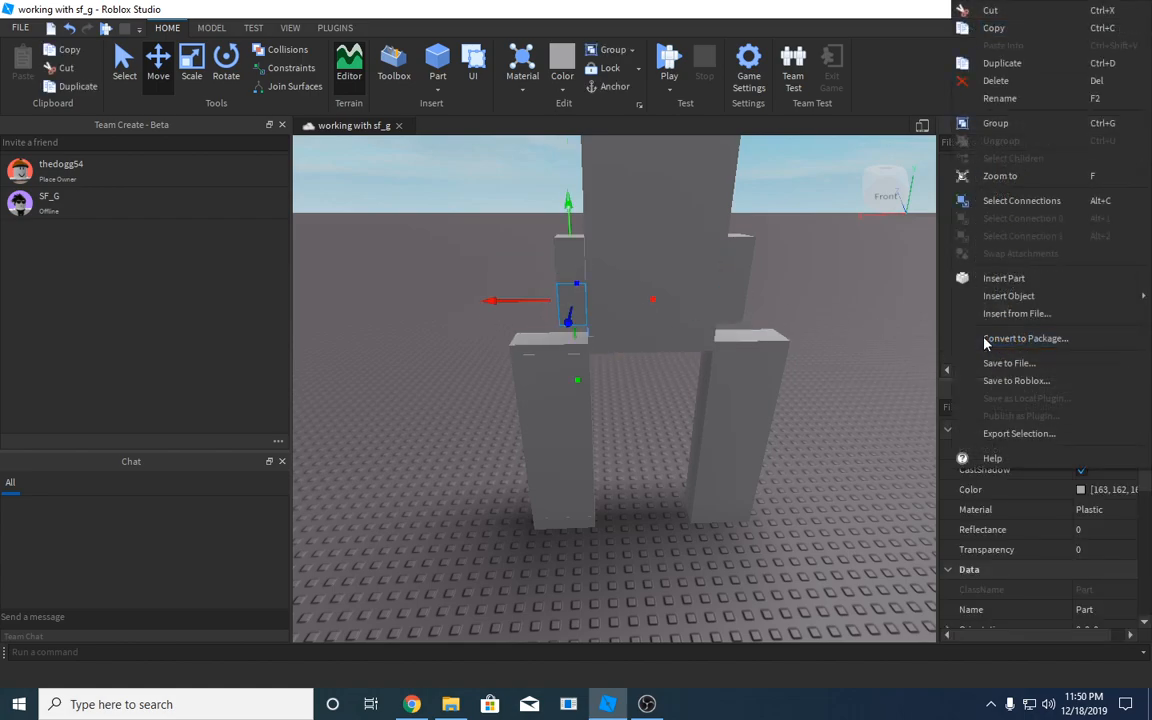
pyautogui.click(1018, 100)
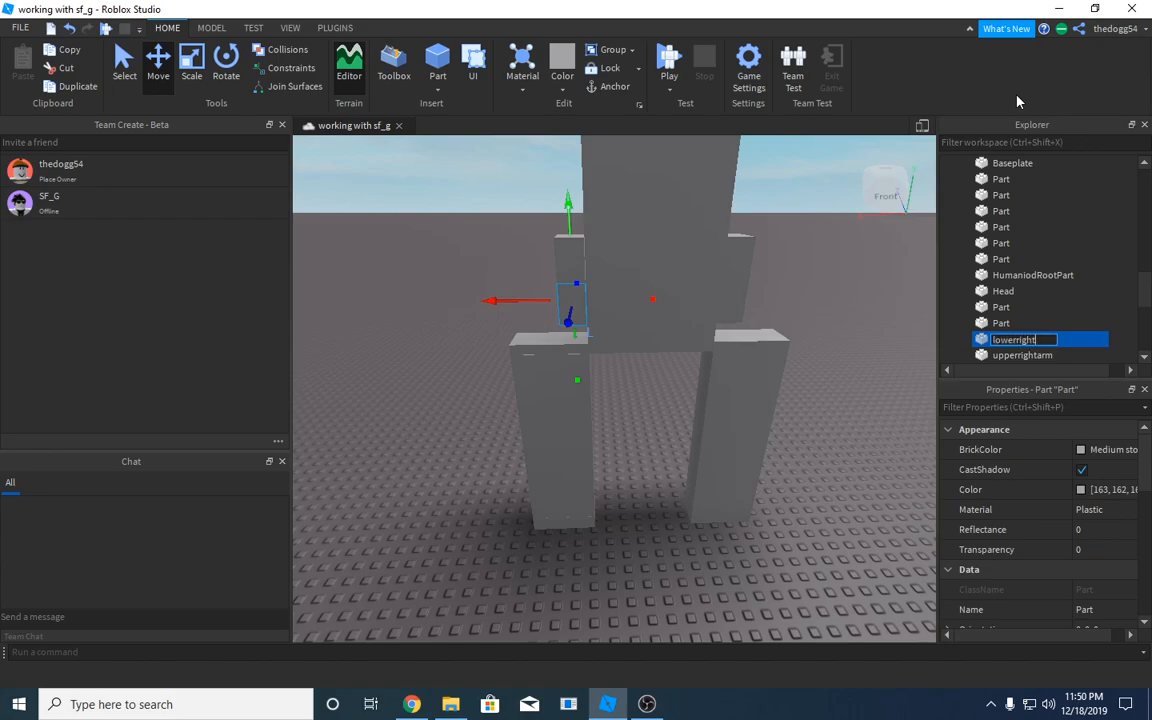
pyautogui.press('Return')
# Rename the upper block of the figure's left arm as upperleftarm
pyautogui.click(736, 262)
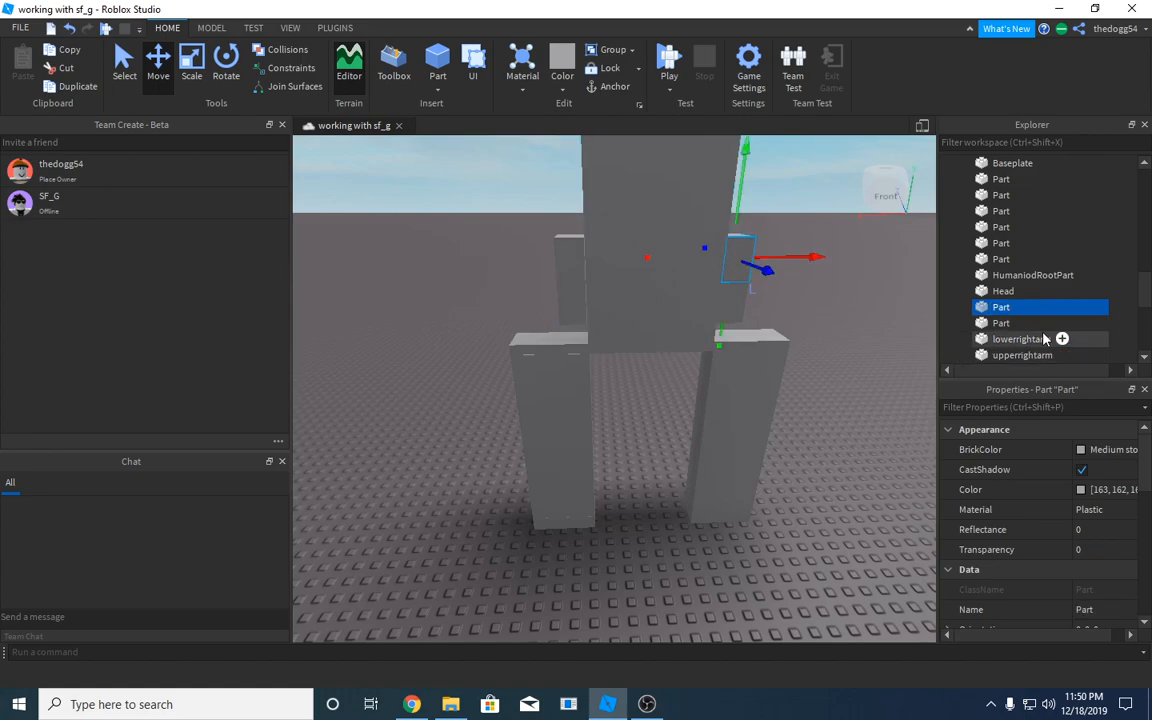
pyautogui.rightClick(1016, 306)
pyautogui.click(984, 98)
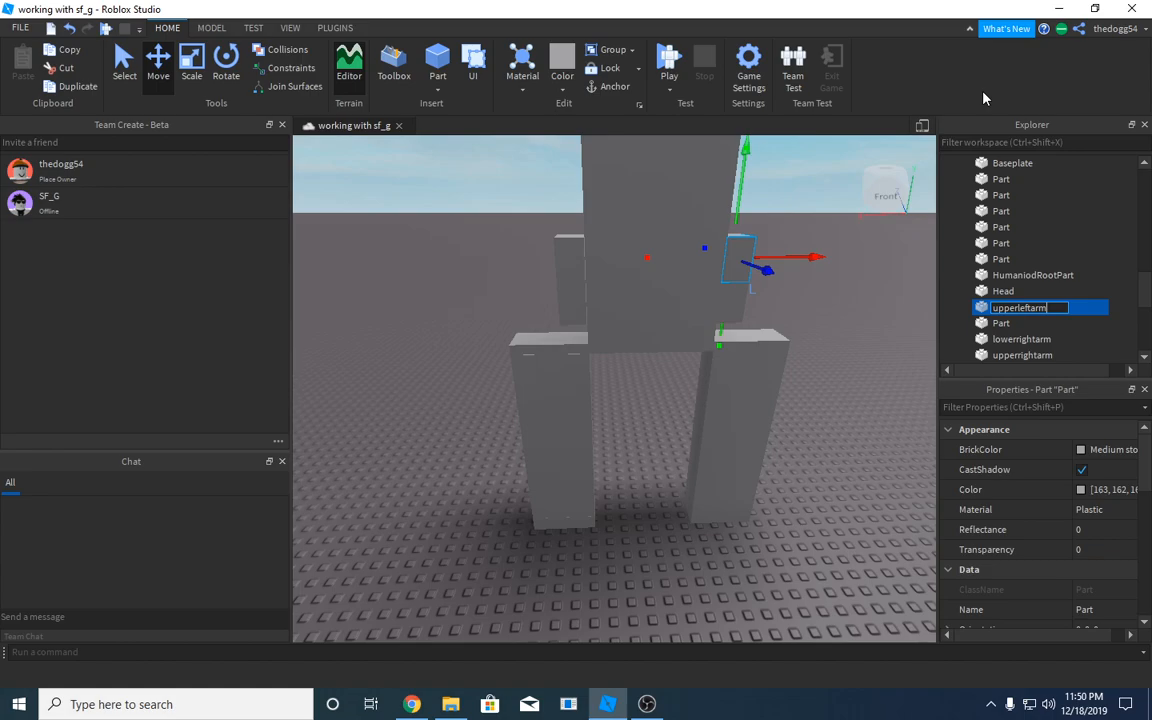
pyautogui.press('Return')
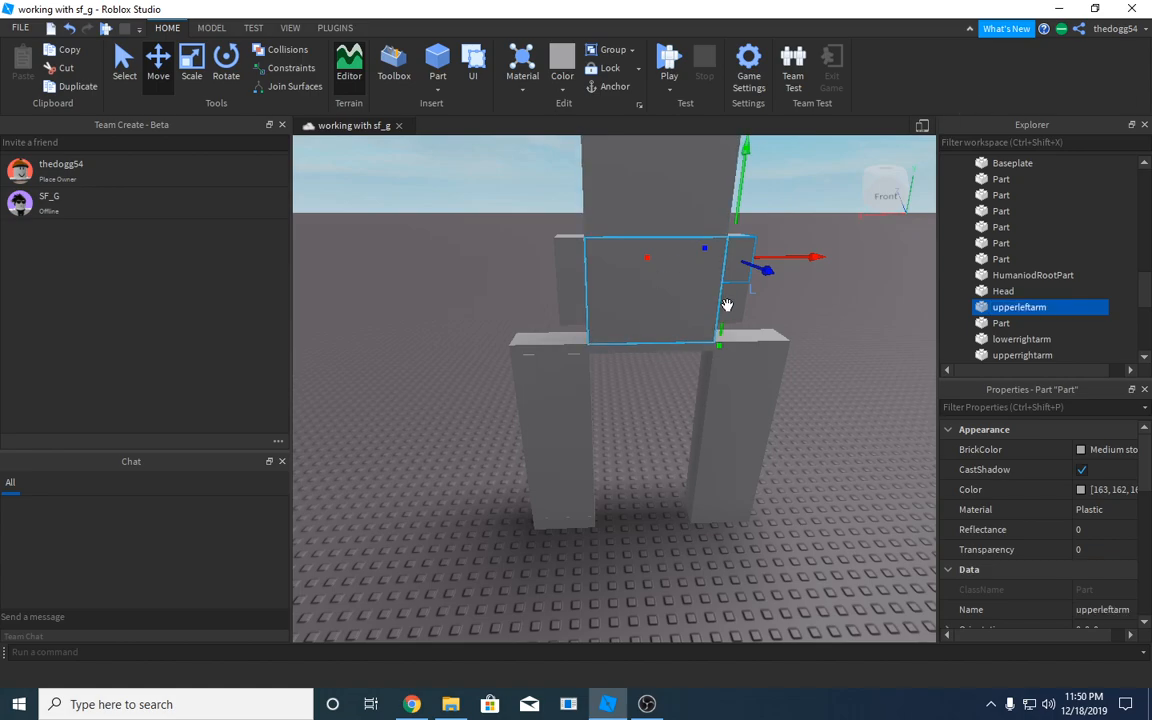
# Rename the lower block of the figure's left arm as lowerleftarm and check the names of the arm blocks
pyautogui.click(734, 308)
pyautogui.rightClick(998, 328)
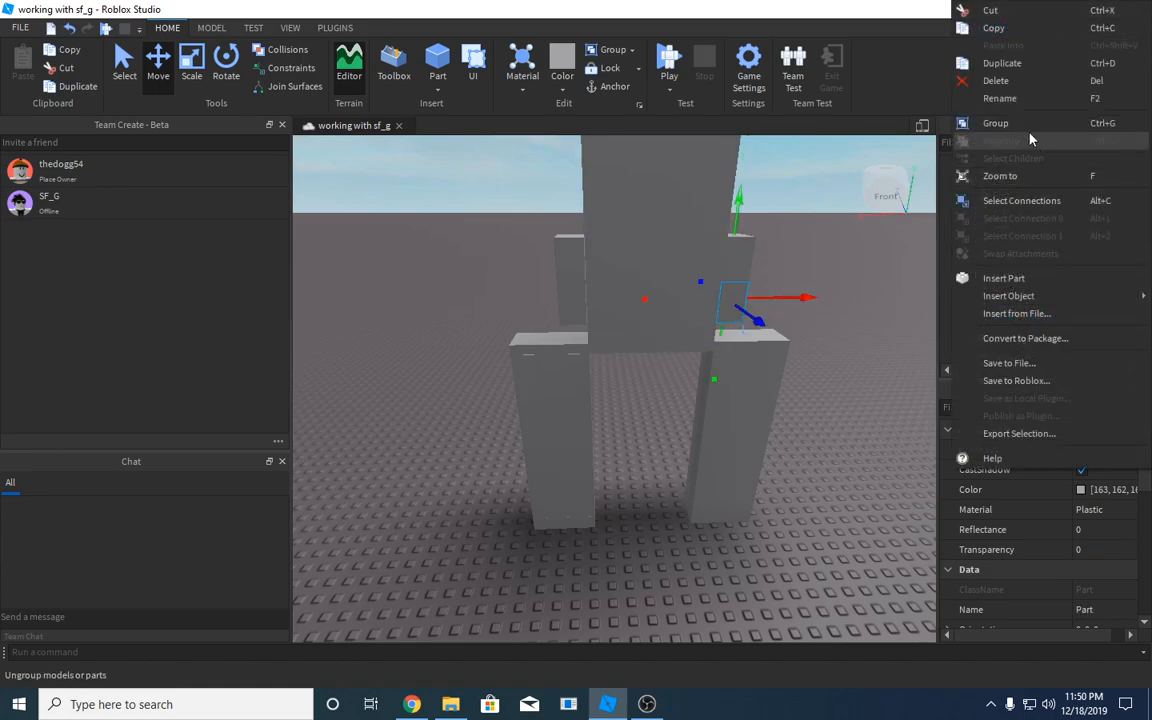
pyautogui.click(1012, 98)
pyautogui.click(735, 305)
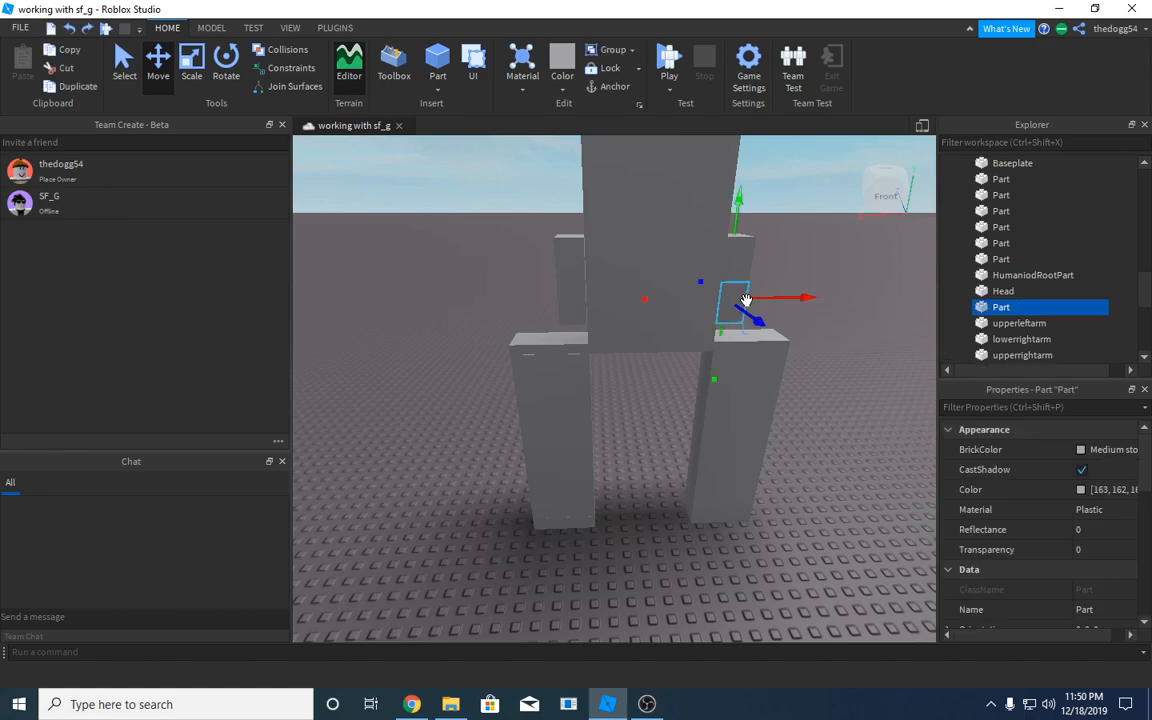
pyautogui.rightClick(1005, 316)
pyautogui.click(998, 97)
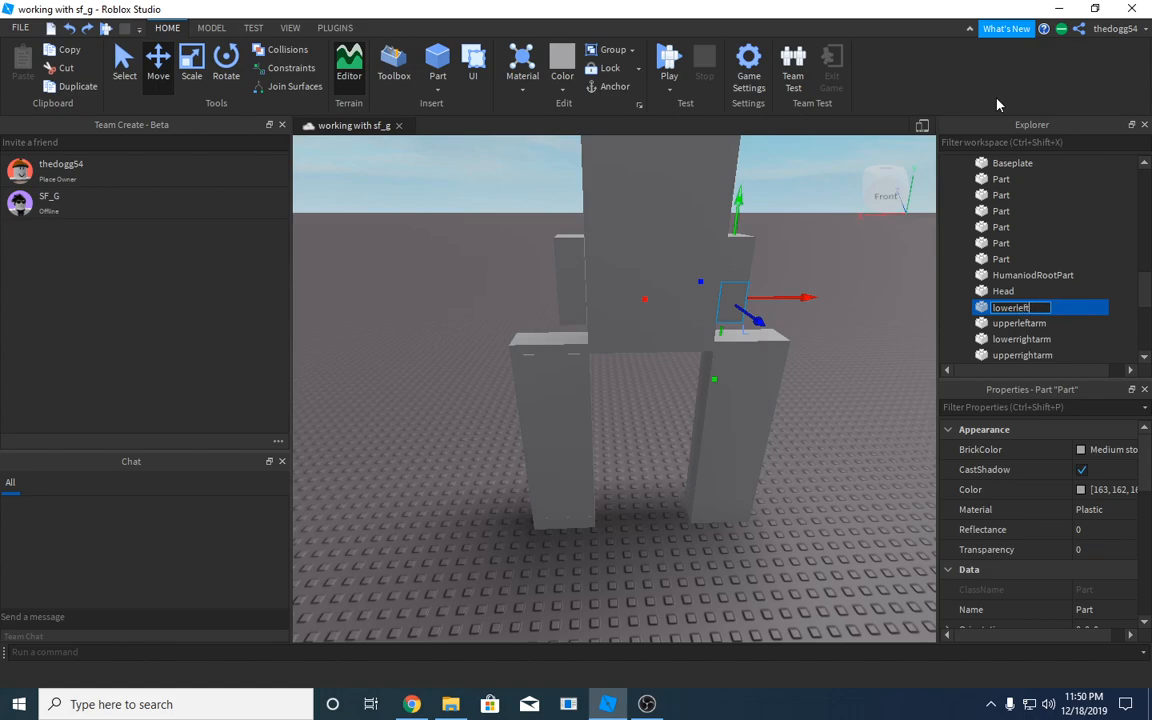
pyautogui.click(589, 273)
pyautogui.click(563, 265)
pyautogui.click(731, 285)
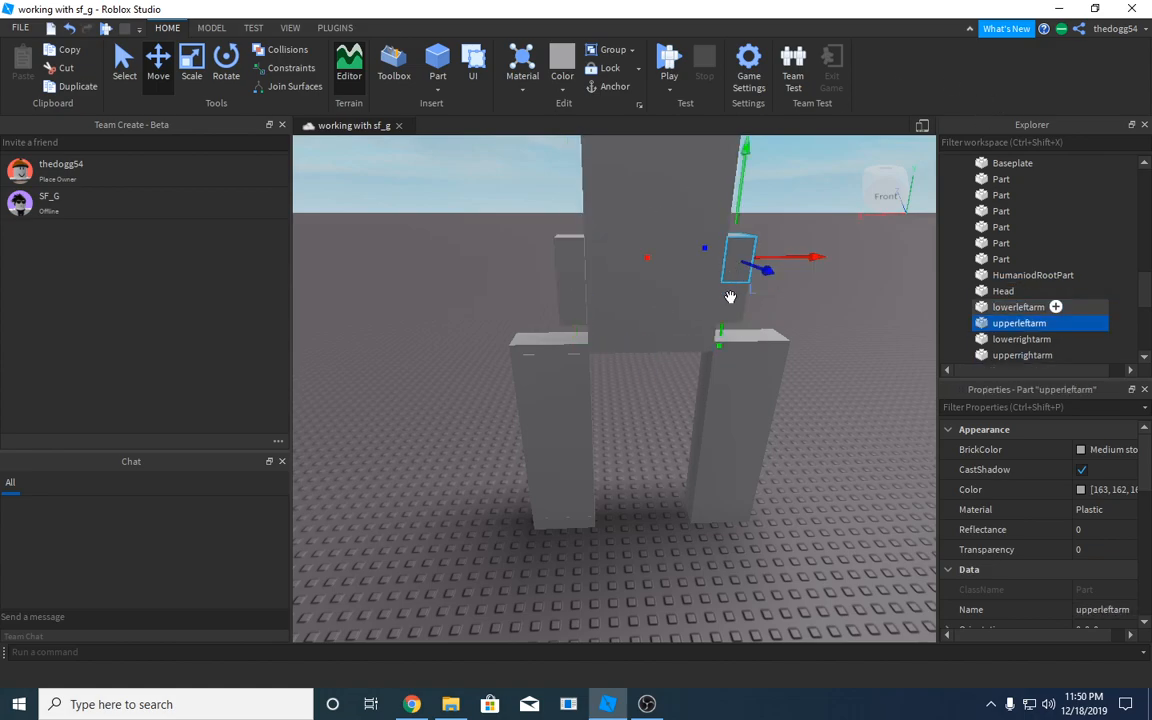
pyautogui.click(734, 314)
# Rename the long block of the figure's left leg as leftleg
pyautogui.scroll(2, 734, 330)
pyautogui.click(731, 365)
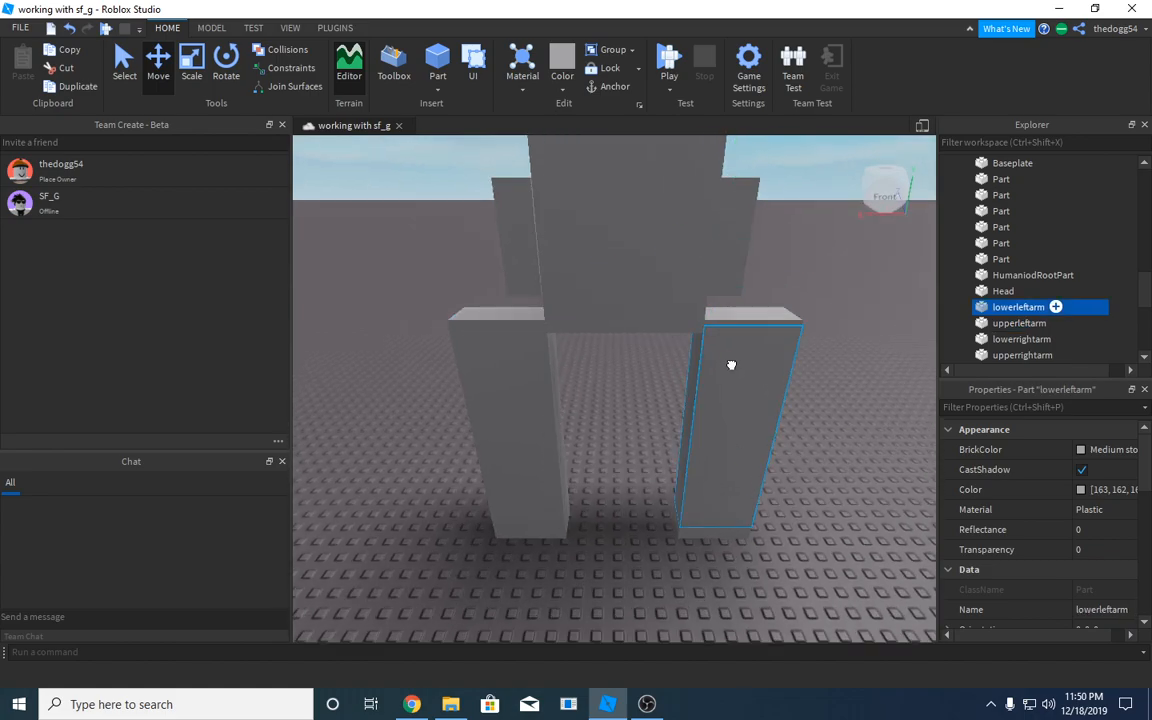
pyautogui.scroll(-2, 760, 368)
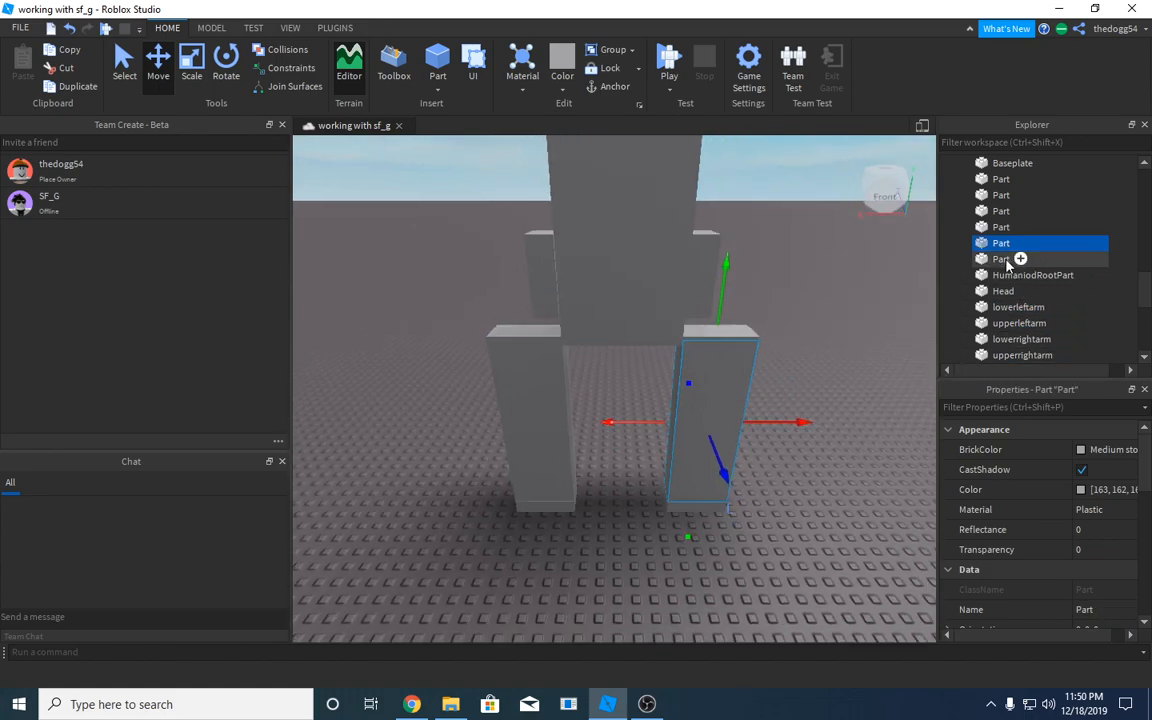
pyautogui.rightClick(1008, 244)
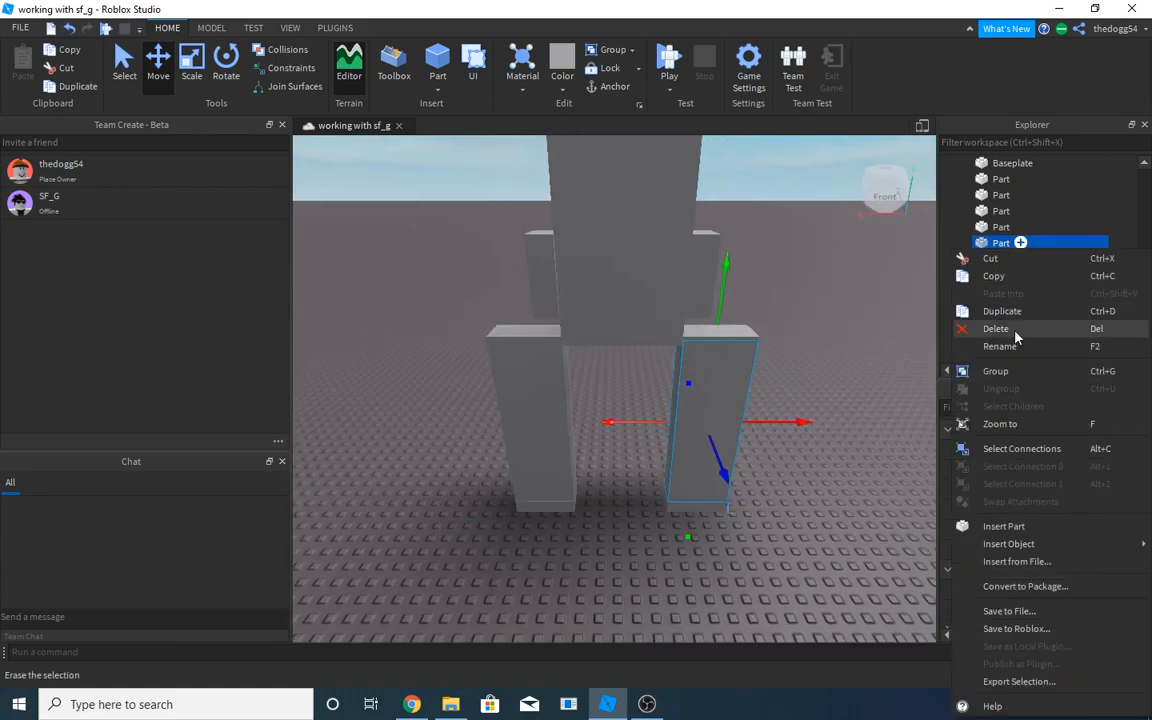
pyautogui.click(1012, 342)
pyautogui.write('left')
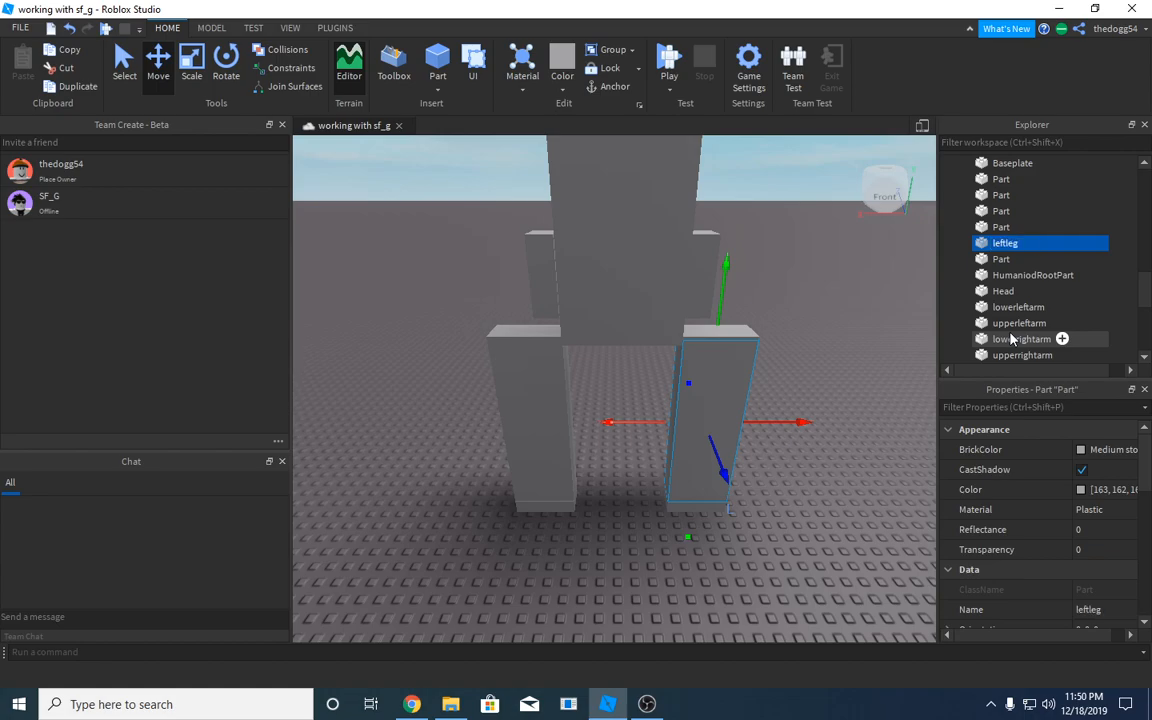
pyautogui.write('leg')
pyautogui.press('Return')
# Rename the long block of the figure's right leg as rightleg
pyautogui.click(550, 377)
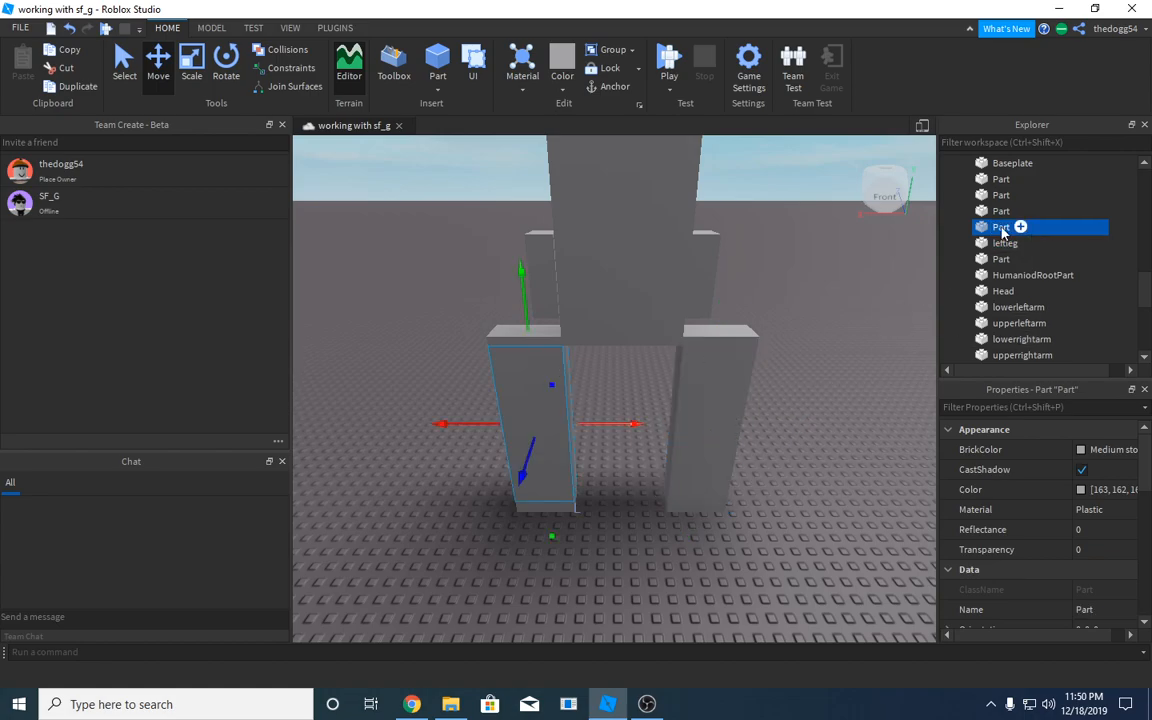
pyautogui.rightClick(1020, 226)
pyautogui.click(995, 324)
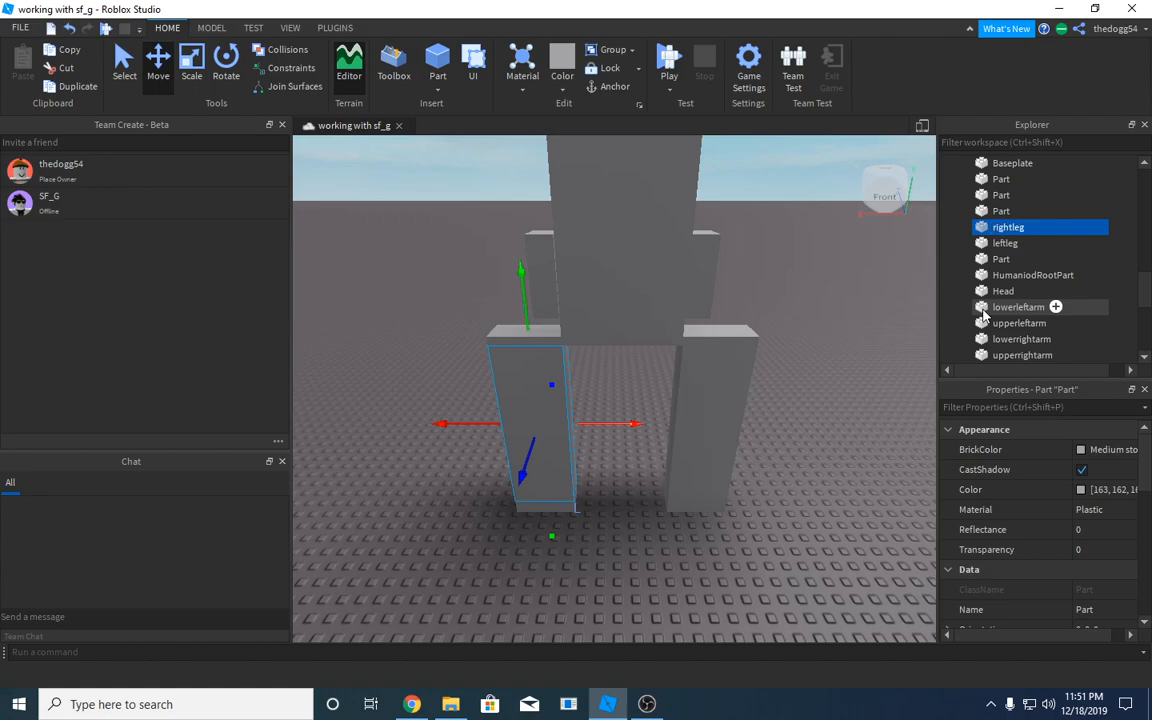
# Rename the thin slab spanning the tops of both legs as torso
pyautogui.moveTo(437, 242); pyautogui.dragTo(440, 230, button='right')
pyautogui.click(566, 334)
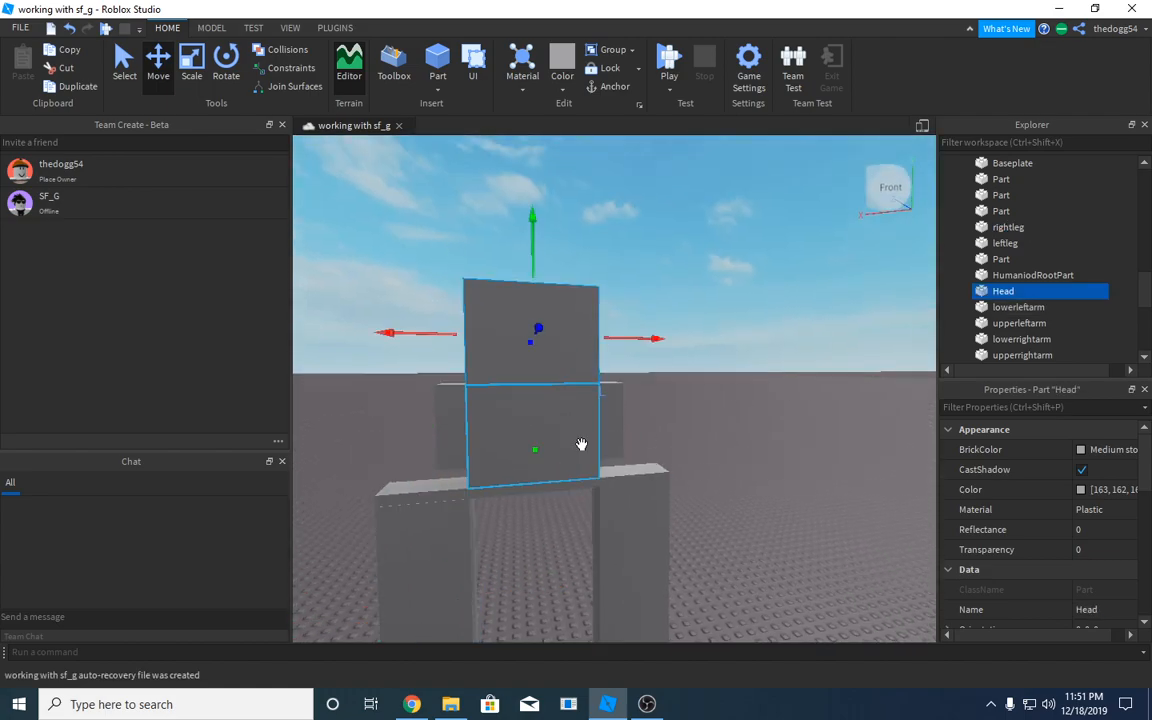
pyautogui.click(562, 442)
pyautogui.click(574, 485)
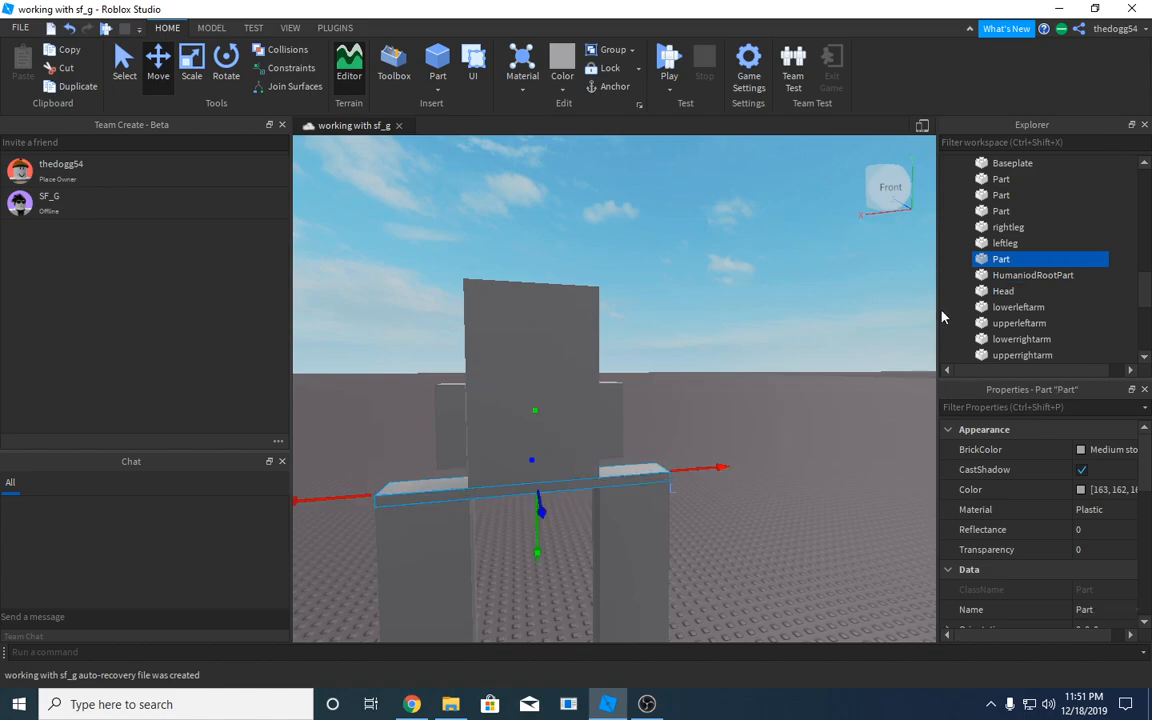
pyautogui.scroll(3, 904, 258)
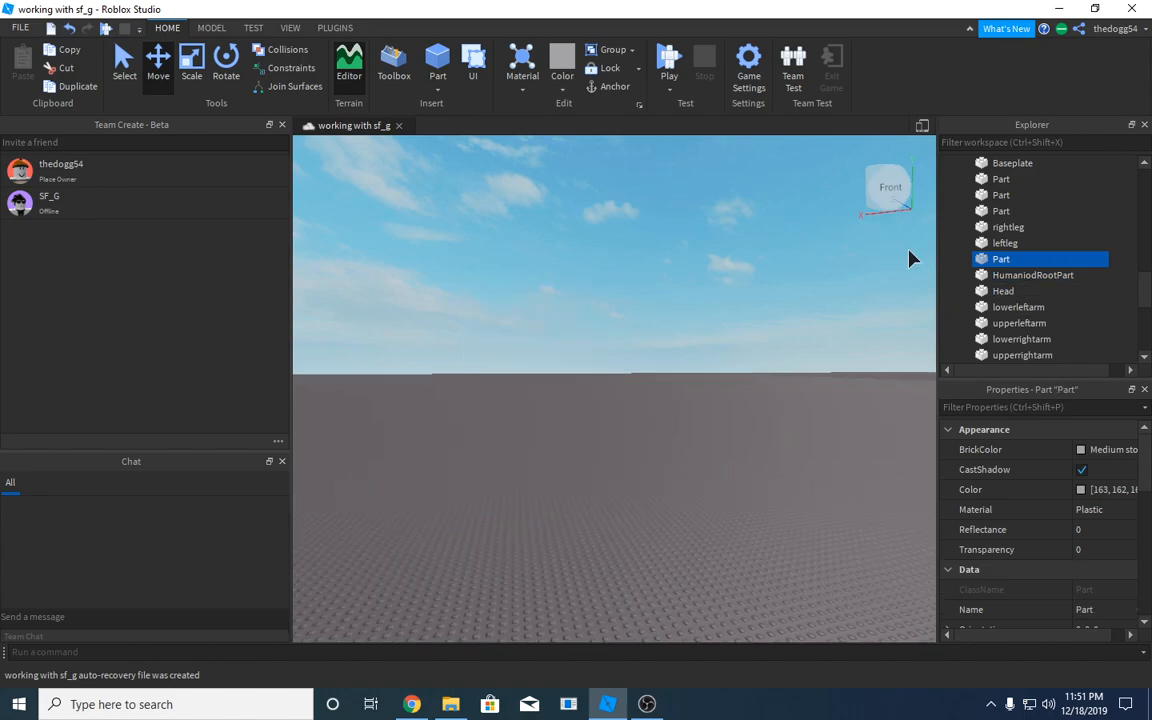
pyautogui.scroll(-3, 737, 431)
pyautogui.moveTo(737, 431); pyautogui.dragTo(556, 482, button='right')
pyautogui.rightClick(1005, 259)
pyautogui.click(989, 100)
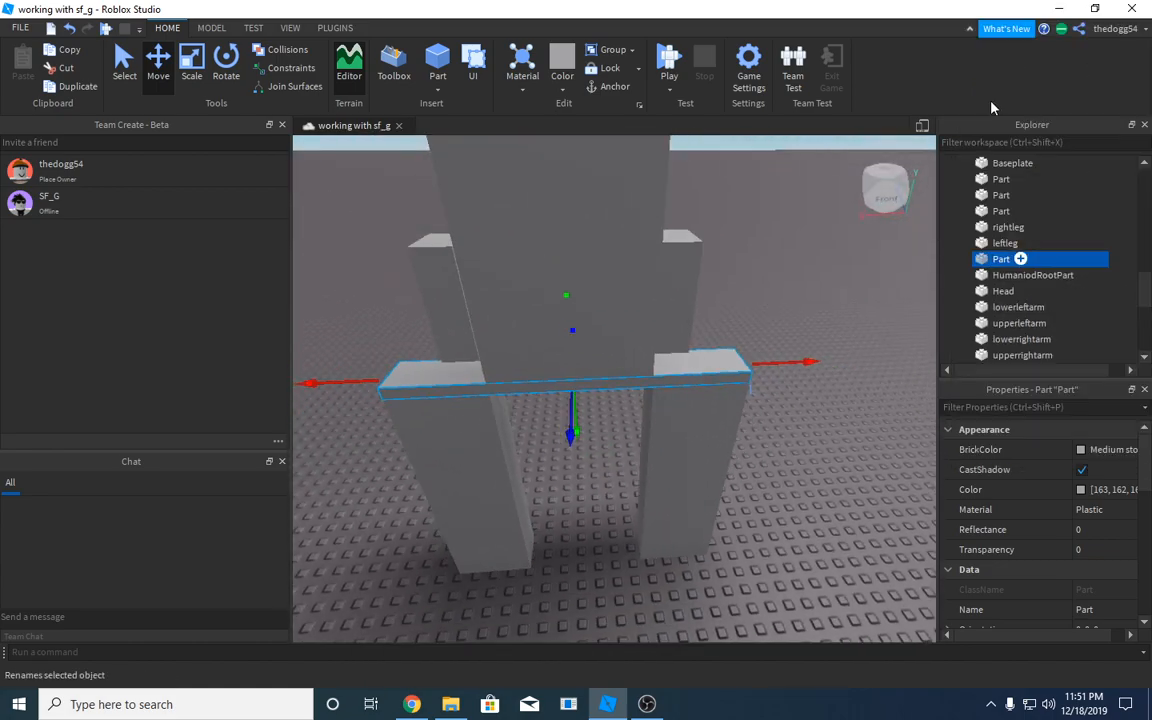
pyautogui.write('torso')
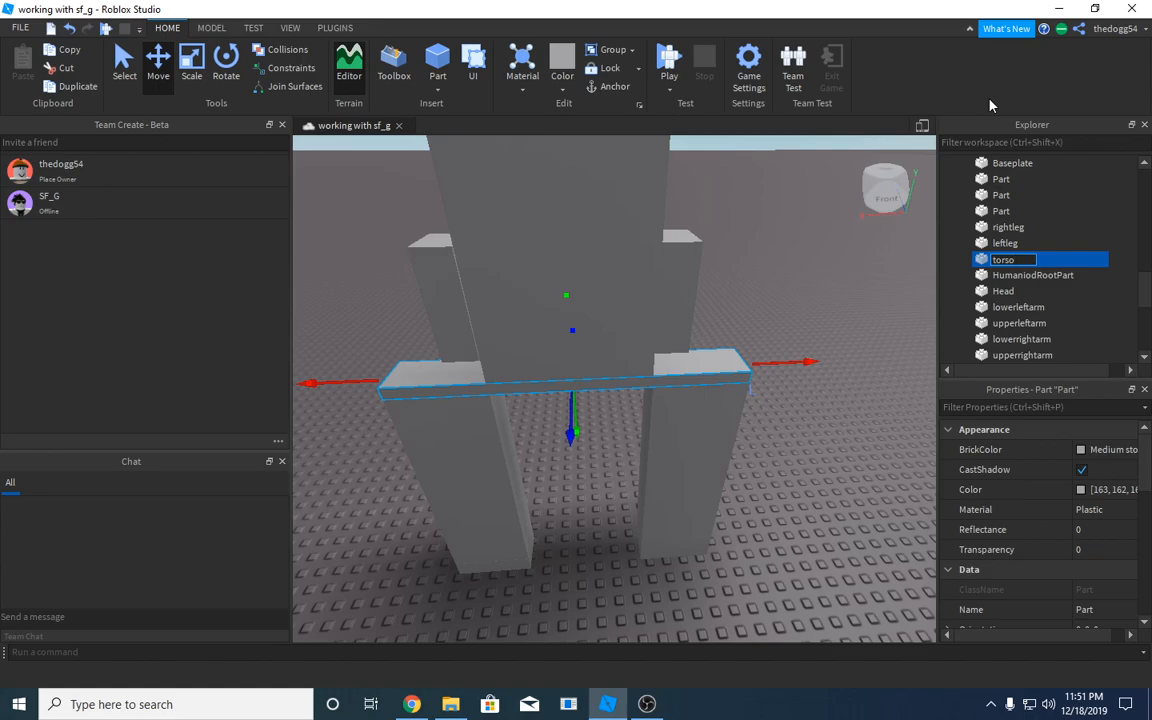
pyautogui.press('Return')
# Rename the flat block at the bottom of the left leg as leftfoot
pyautogui.moveTo(700, 458); pyautogui.dragTo(681, 472, button='right')
pyautogui.click(660, 492)
pyautogui.click(668, 484)
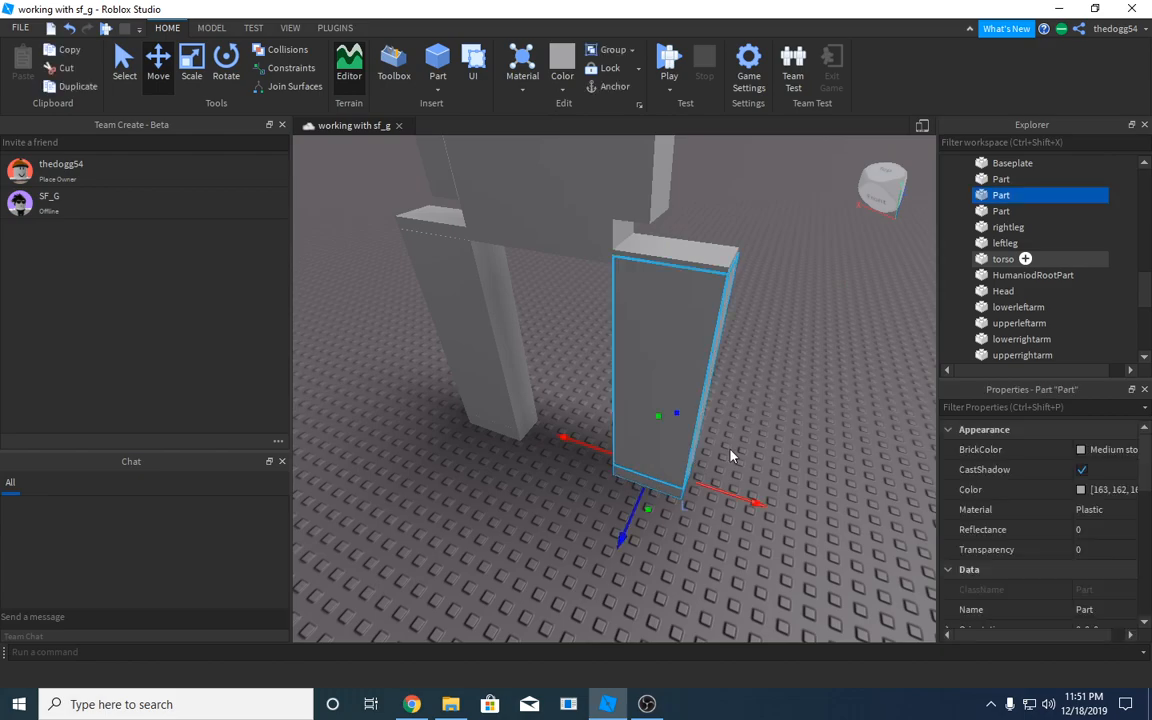
pyautogui.rightClick(1002, 197)
pyautogui.click(990, 296)
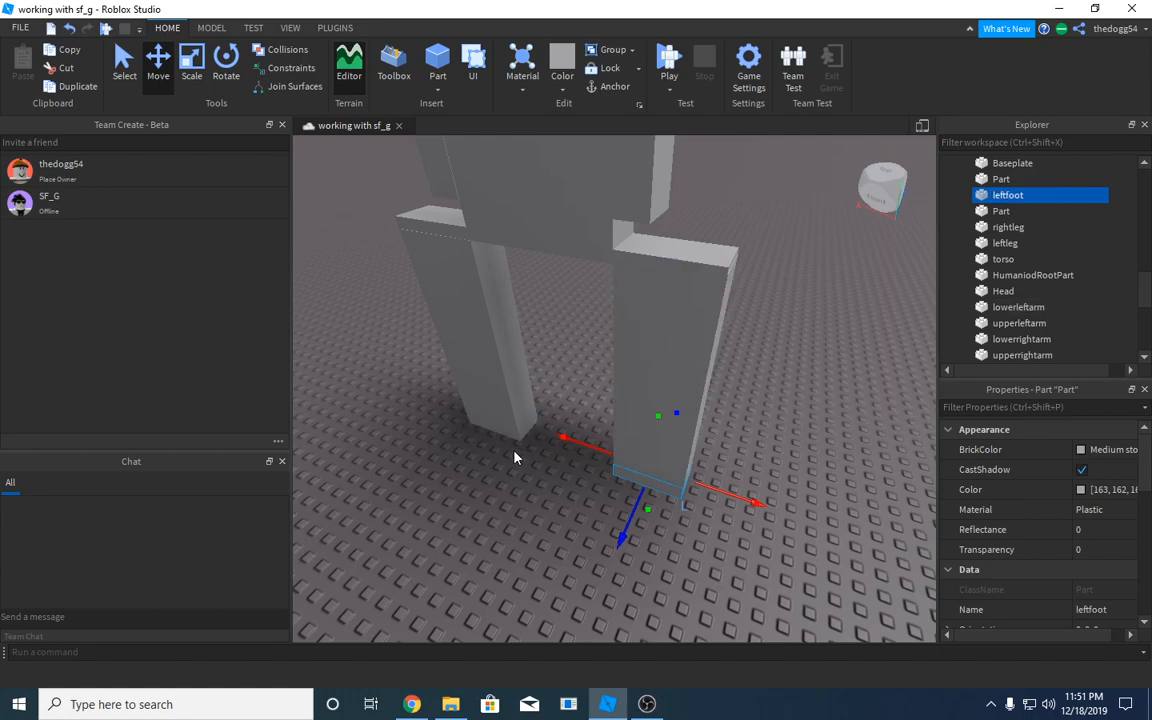
# Rename the flat block at the bottom of the right leg as rightfoot
pyautogui.click(513, 432)
pyautogui.rightClick(1020, 211)
pyautogui.click(998, 312)
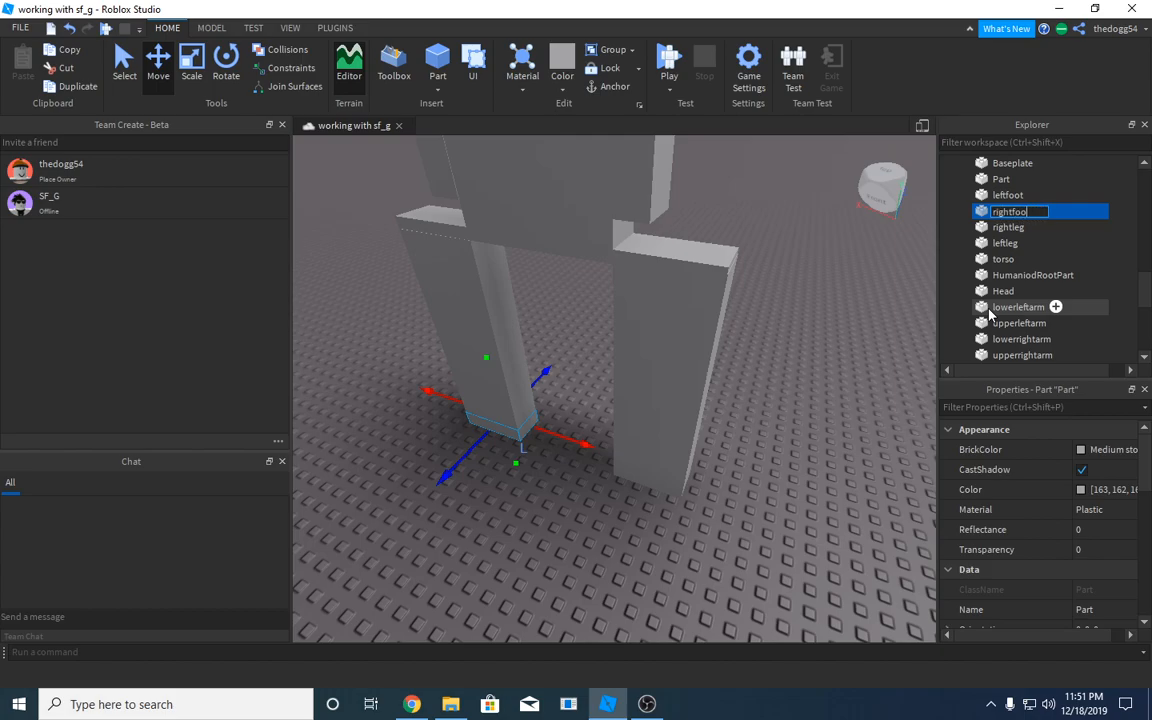
pyautogui.click(791, 295)
# Check the names of the figure's leg, foot and torso blocks by selecting them one after another
pyautogui.moveTo(791, 295); pyautogui.dragTo(791, 295, button='right')
pyautogui.scroll(-1, 791, 295)
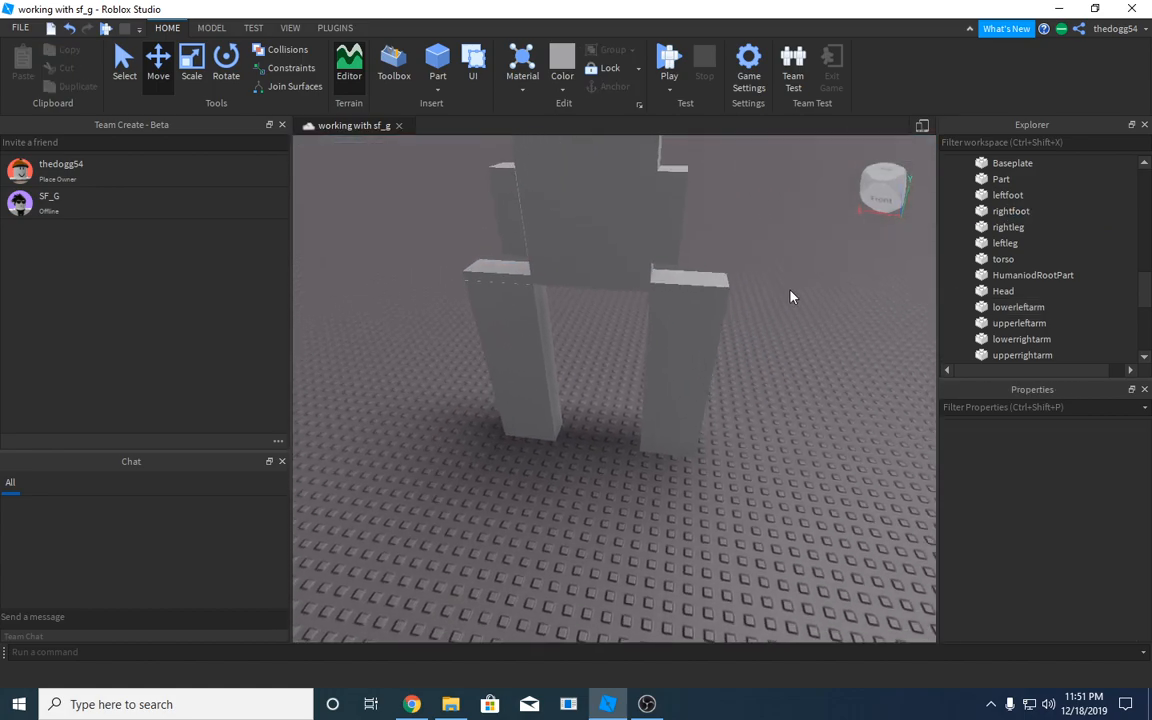
pyautogui.click(704, 373)
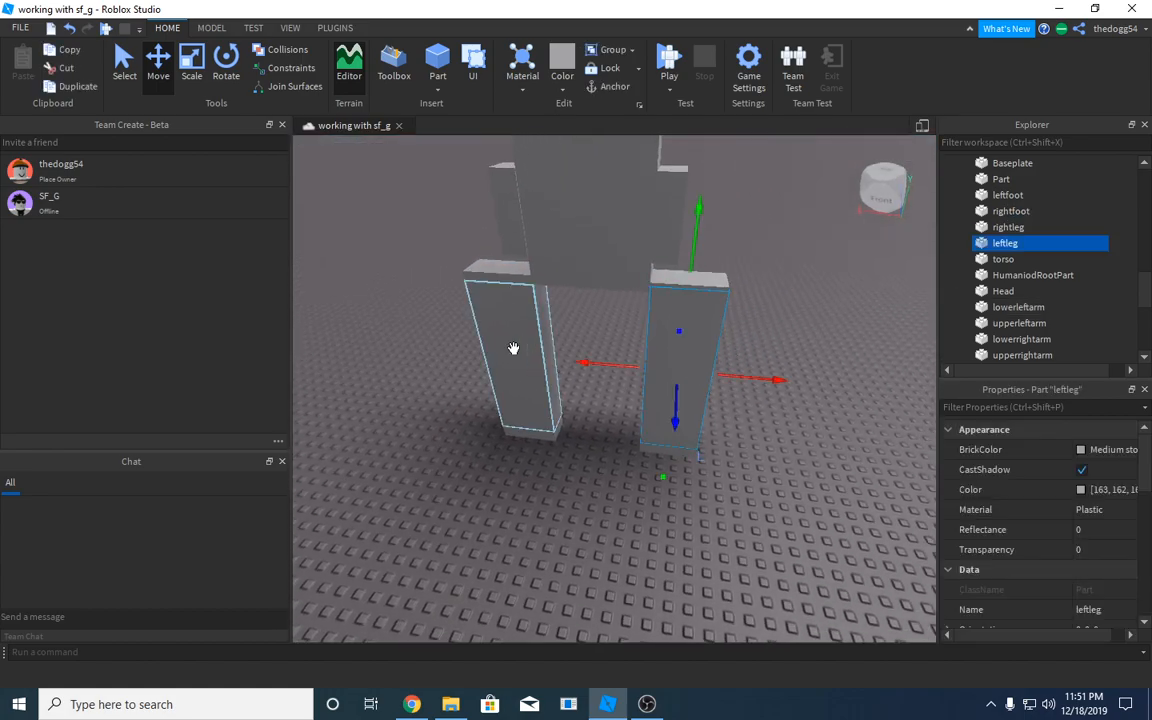
pyautogui.click(690, 456)
pyautogui.click(547, 438)
pyautogui.moveTo(568, 342); pyautogui.dragTo(589, 289, button='right')
pyautogui.scroll(-2, 589, 289)
pyautogui.scroll(1, 589, 289)
pyautogui.click(640, 305)
pyautogui.moveTo(643, 342); pyautogui.dragTo(695, 381, button='right')
pyautogui.click(763, 403)
pyautogui.click(338, 30)
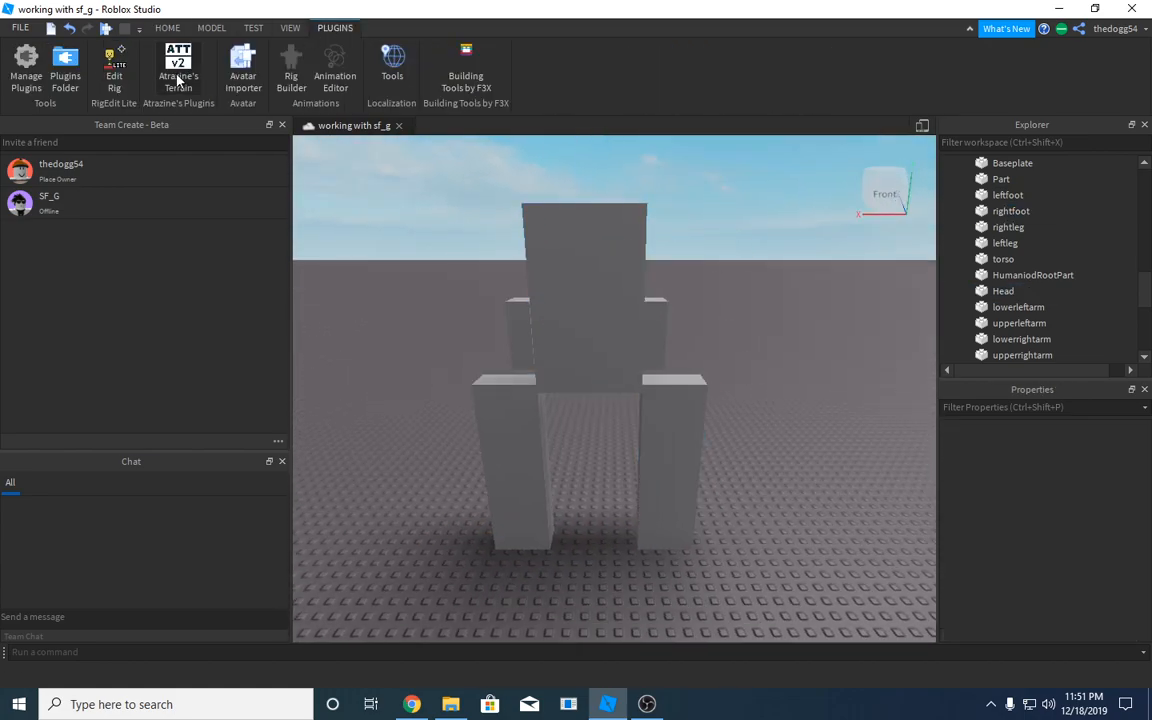
pyautogui.click(526, 260)
pyautogui.click(571, 378)
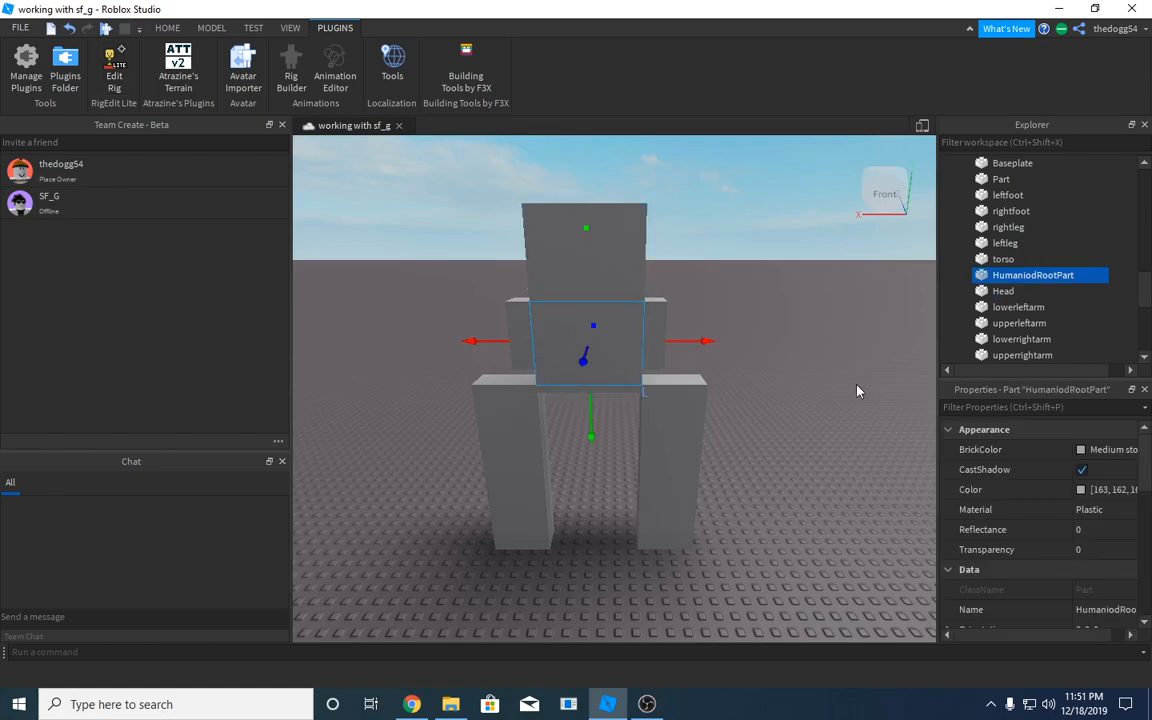
pyautogui.click(854, 391)
# Select all of the figure's blocks together and move them into the existing Folder in the Workspace
pyautogui.scroll(2, 1040, 277)
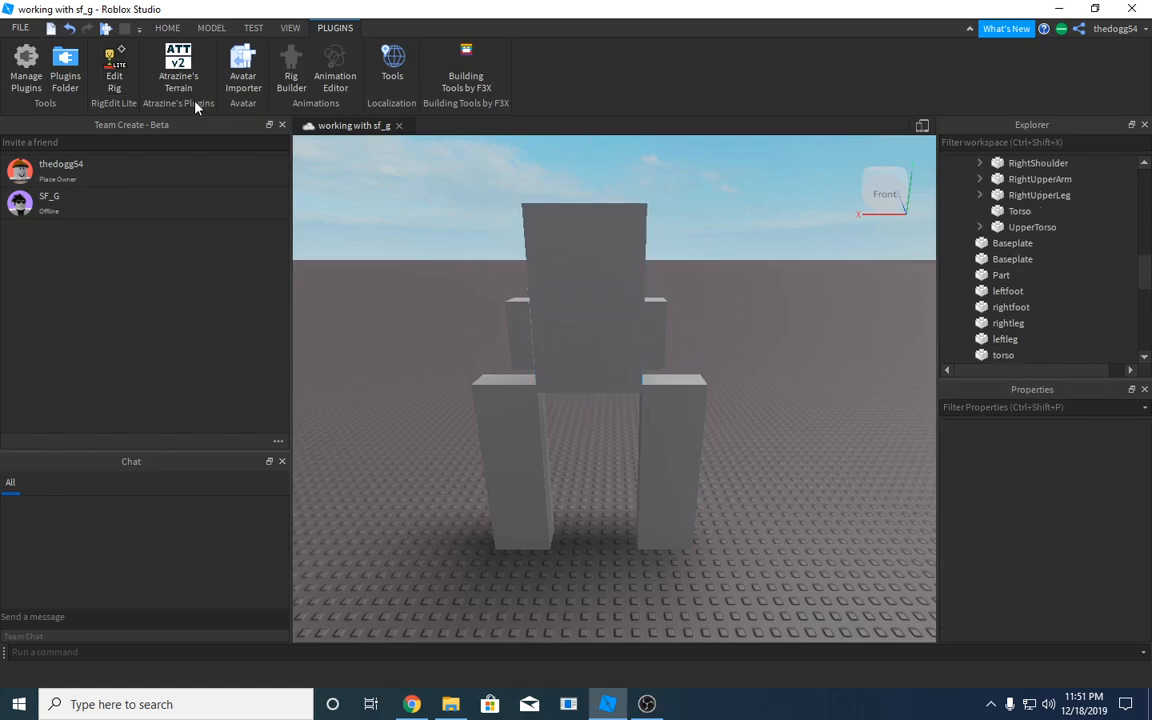
pyautogui.click(166, 28)
pyautogui.moveTo(330, 262); pyautogui.dragTo(332, 264, button='right')
pyautogui.scroll(-2, 332, 264)
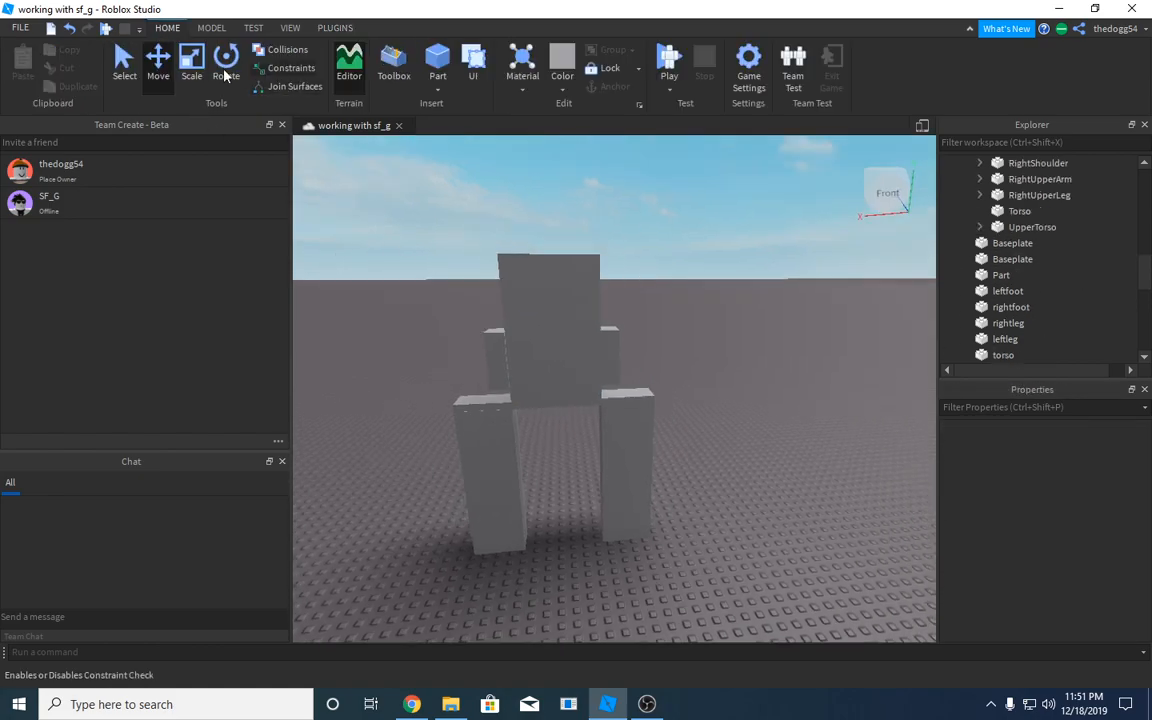
pyautogui.click(192, 68)
pyautogui.scroll(6, 1016, 208)
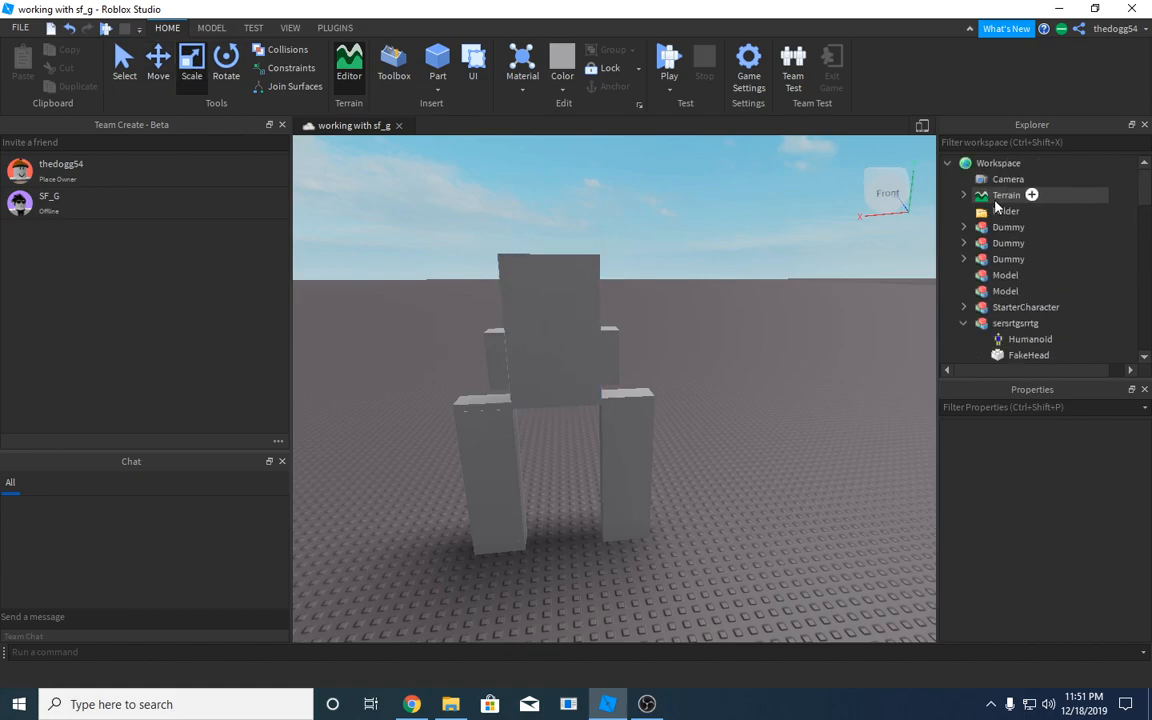
pyautogui.click(1006, 211)
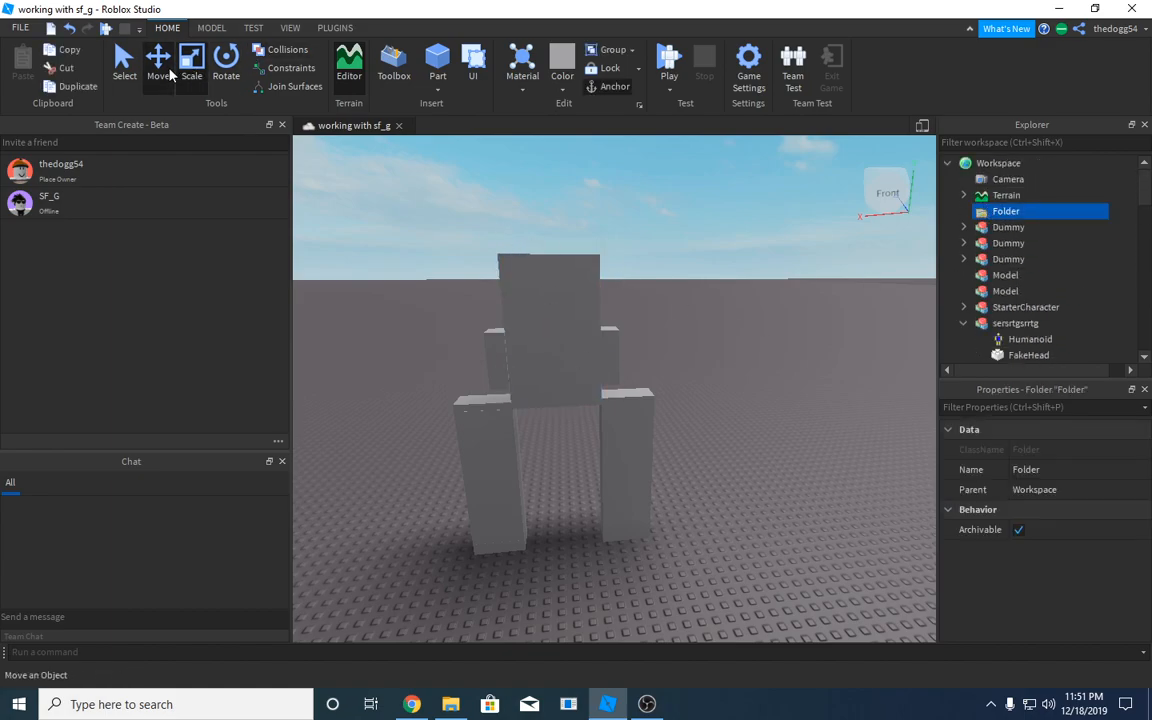
pyautogui.click(124, 62)
pyautogui.moveTo(382, 235)
pyautogui.mouseDown()
pyautogui.moveTo(490, 361)
pyautogui.moveTo(731, 547)
pyautogui.mouseUp()
pyautogui.moveTo(1012, 228)
pyautogui.mouseDown()
pyautogui.moveTo(1030, 246)
pyautogui.moveTo(1005, 262)
pyautogui.moveTo(1014, 211)
pyautogui.mouseUp()
pyautogui.click(729, 445)
# Start rig editing for the blocky figure with the RigEdit Lite plugin
pyautogui.moveTo(729, 445); pyautogui.dragTo(729, 449, button='right')
pyautogui.click(668, 382)
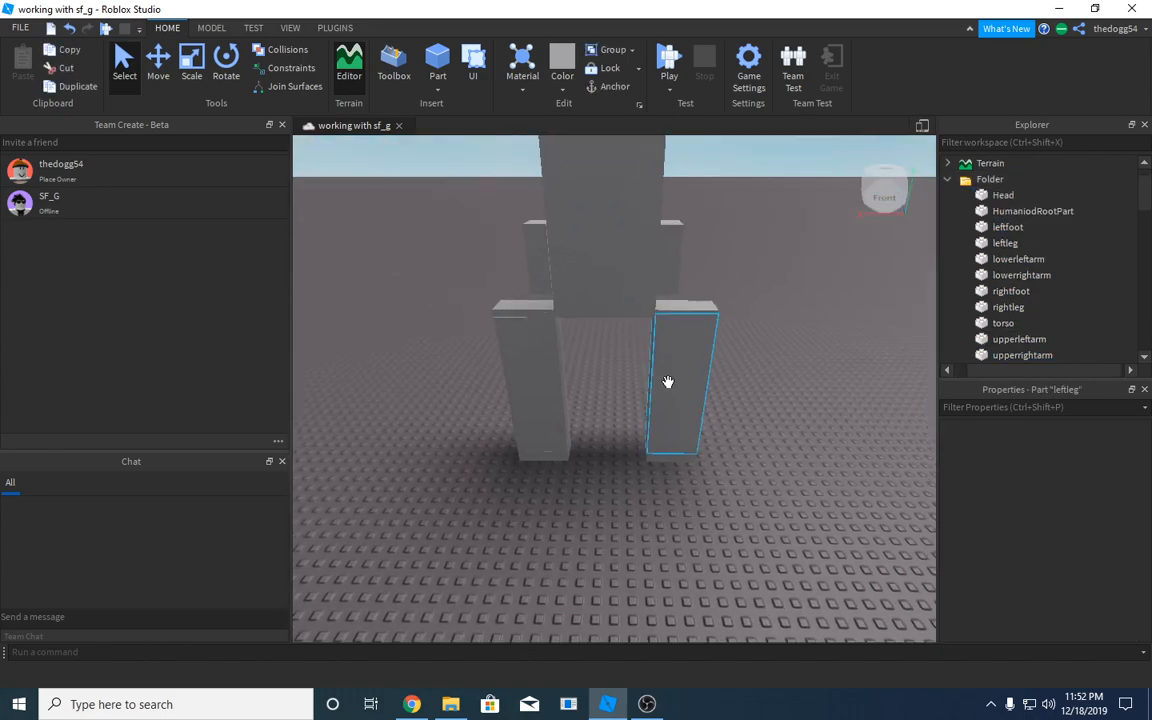
pyautogui.scroll(2, 753, 404)
pyautogui.moveTo(753, 404); pyautogui.dragTo(753, 400, button='right')
pyautogui.click(771, 405)
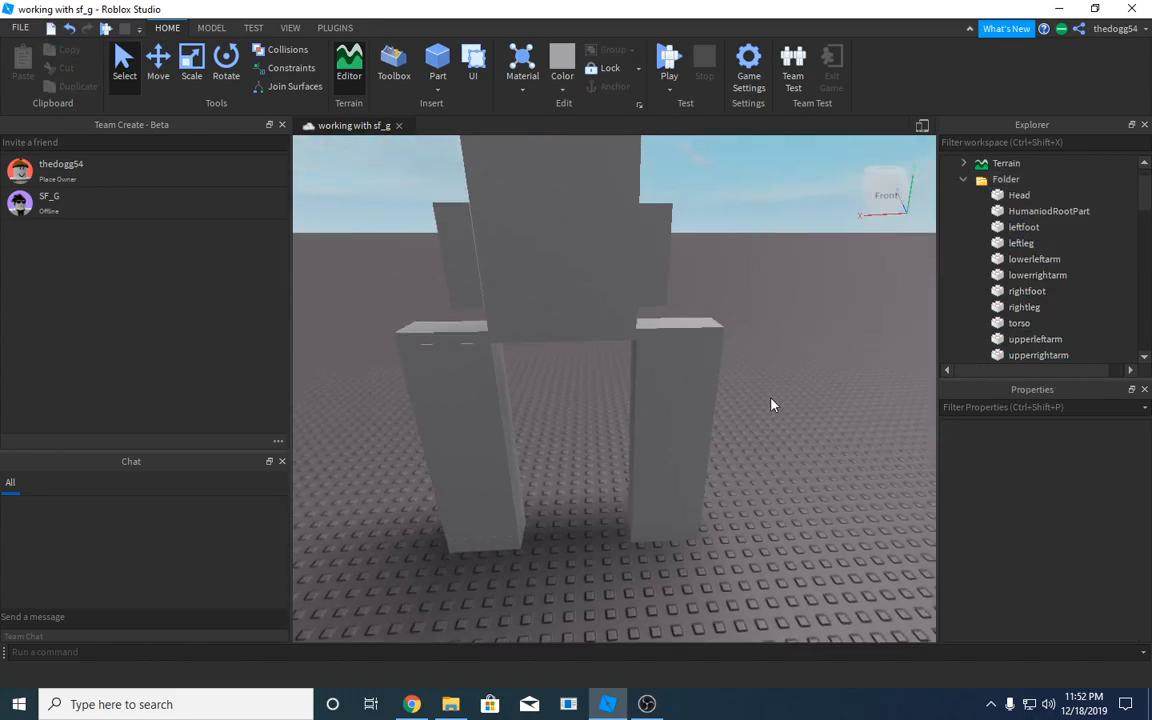
pyautogui.click(336, 28)
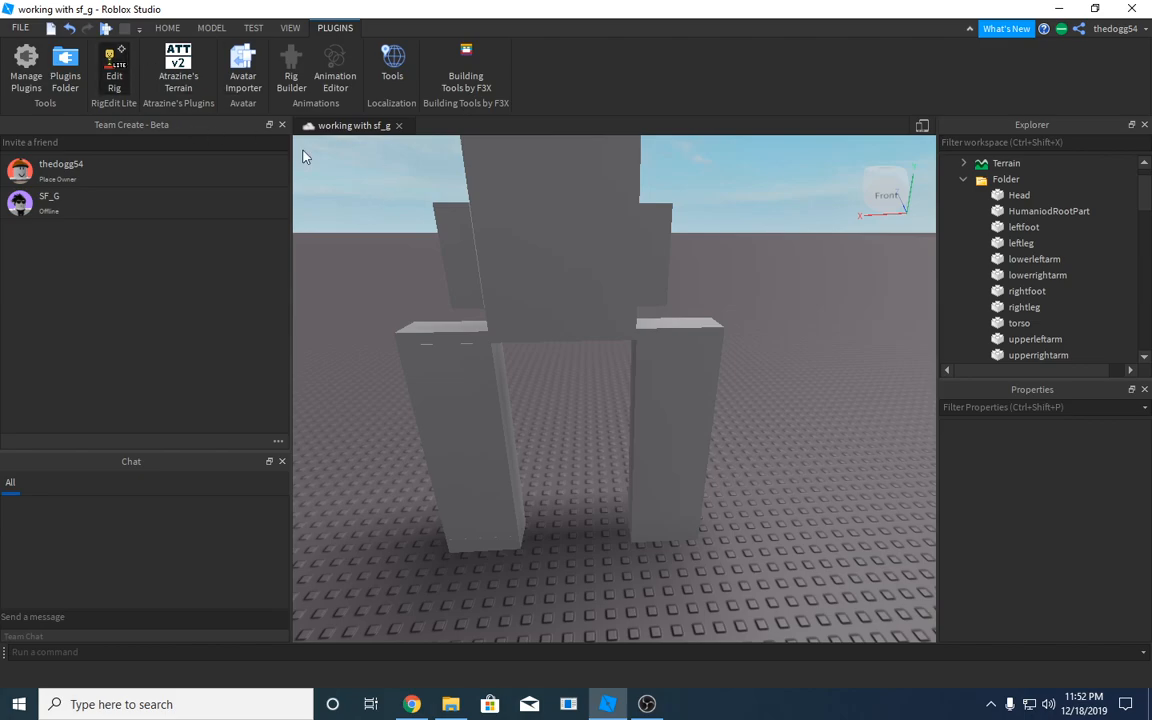
pyautogui.click(603, 284)
pyautogui.click(576, 169)
pyautogui.click(567, 262)
pyautogui.click(116, 74)
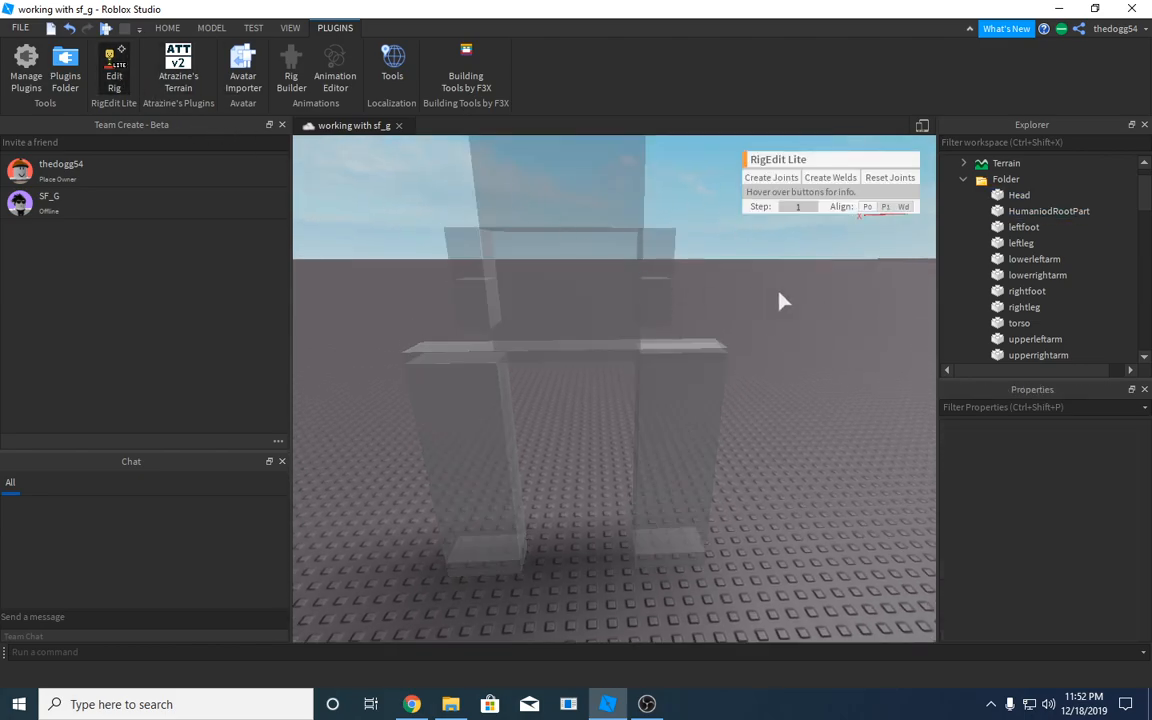
# Rename the flat torso block in the folder as Torso, with a capital T
pyautogui.moveTo(716, 303); pyautogui.dragTo(715, 303, button='right')
pyautogui.scroll(-8, 715, 303)
pyautogui.press('w')
pyautogui.press('w')
pyautogui.press('s')
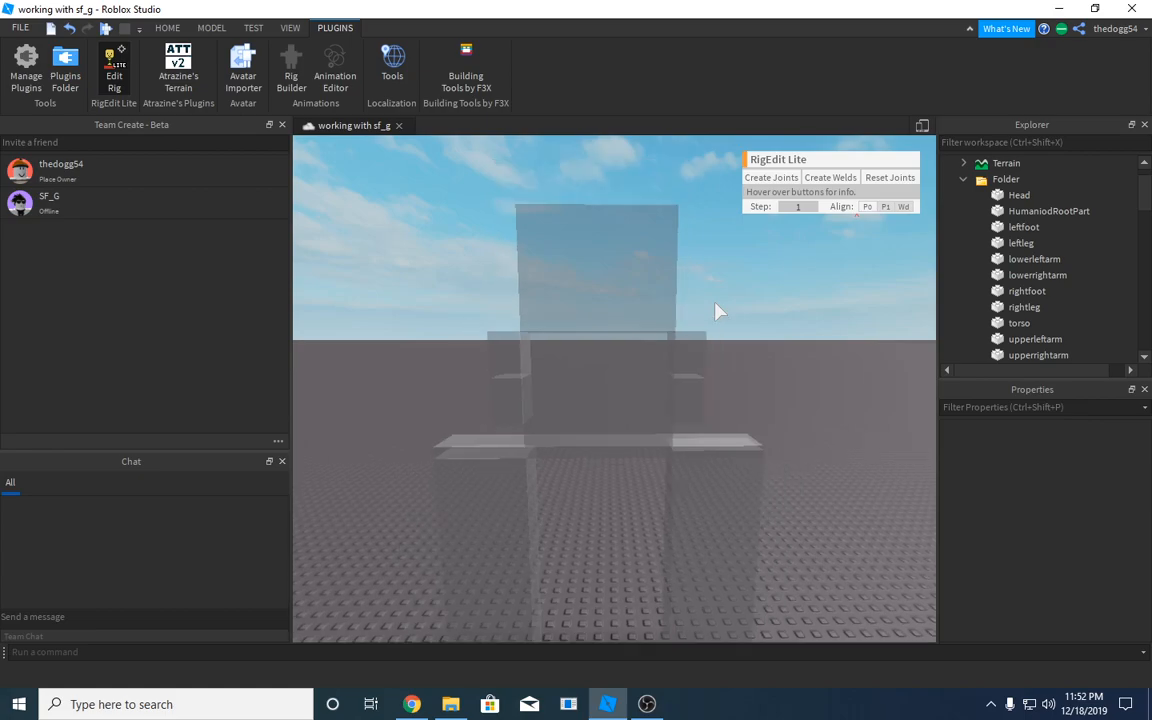
pyautogui.click(1025, 195)
pyautogui.click(1015, 213)
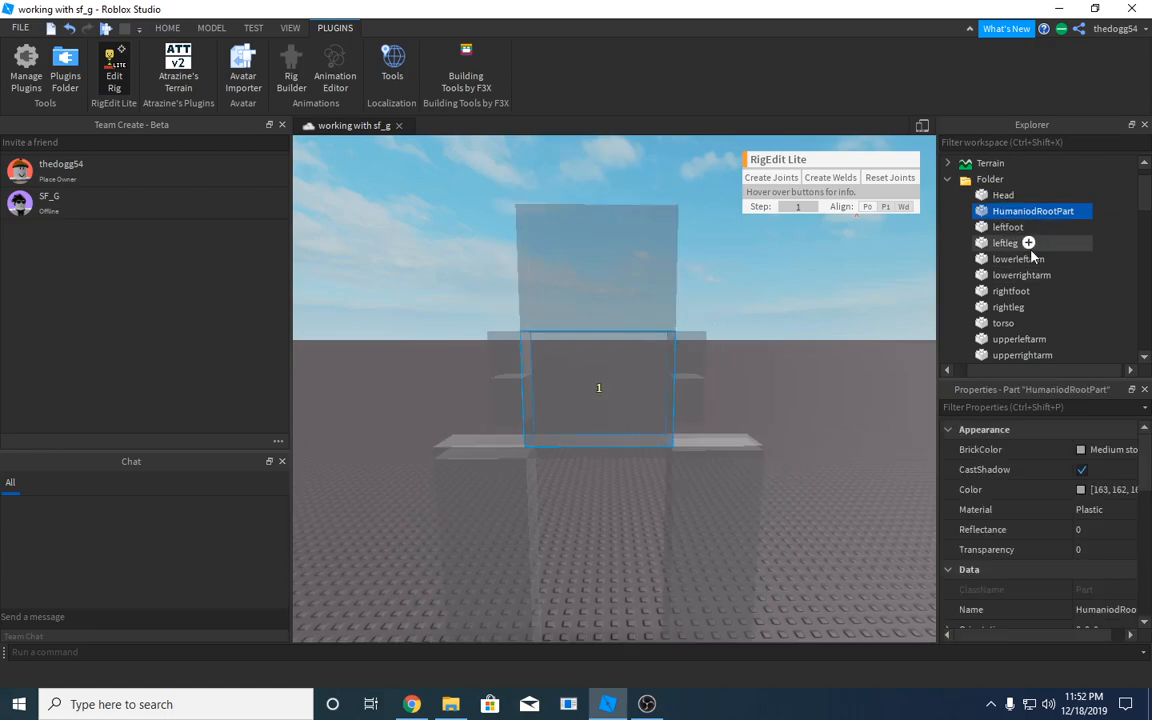
pyautogui.click(1002, 325)
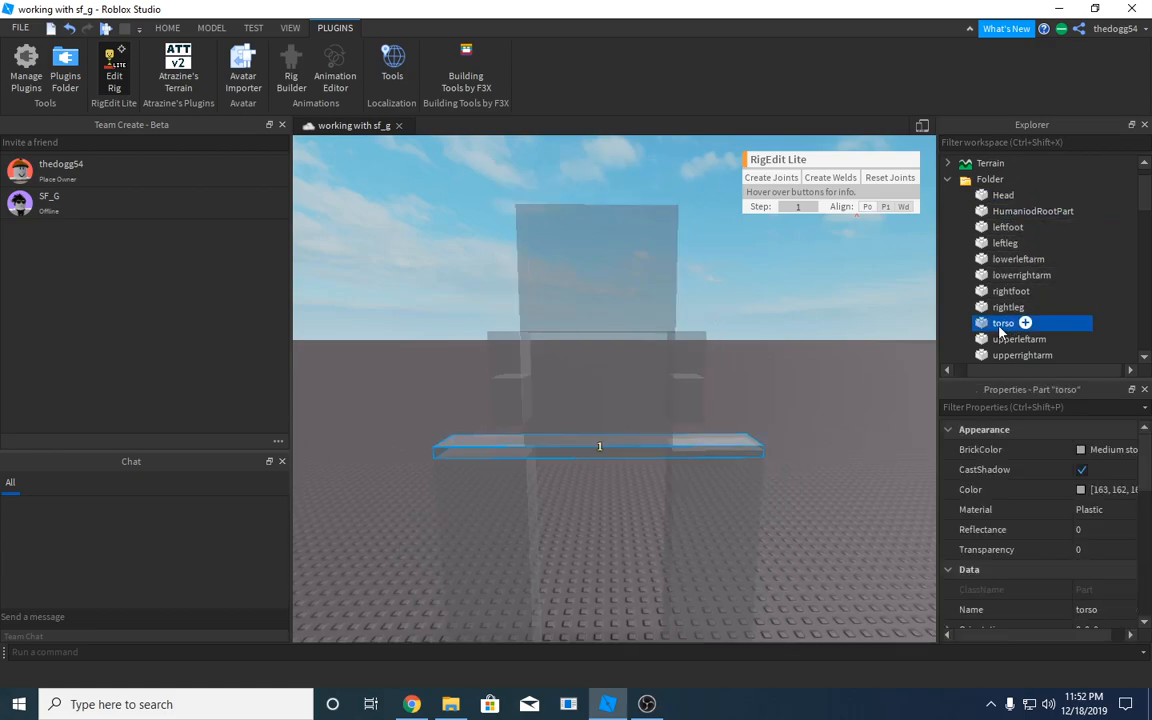
pyautogui.rightClick(1000, 326)
pyautogui.click(975, 98)
pyautogui.write('Torso')
pyautogui.press('Return')
# Try a joint running from Torso to HumaniodRootPart, and undo it together with the torso block's rename
pyautogui.keyDown('ctrl'); pyautogui.click(1008, 212); pyautogui.keyUp('ctrl')
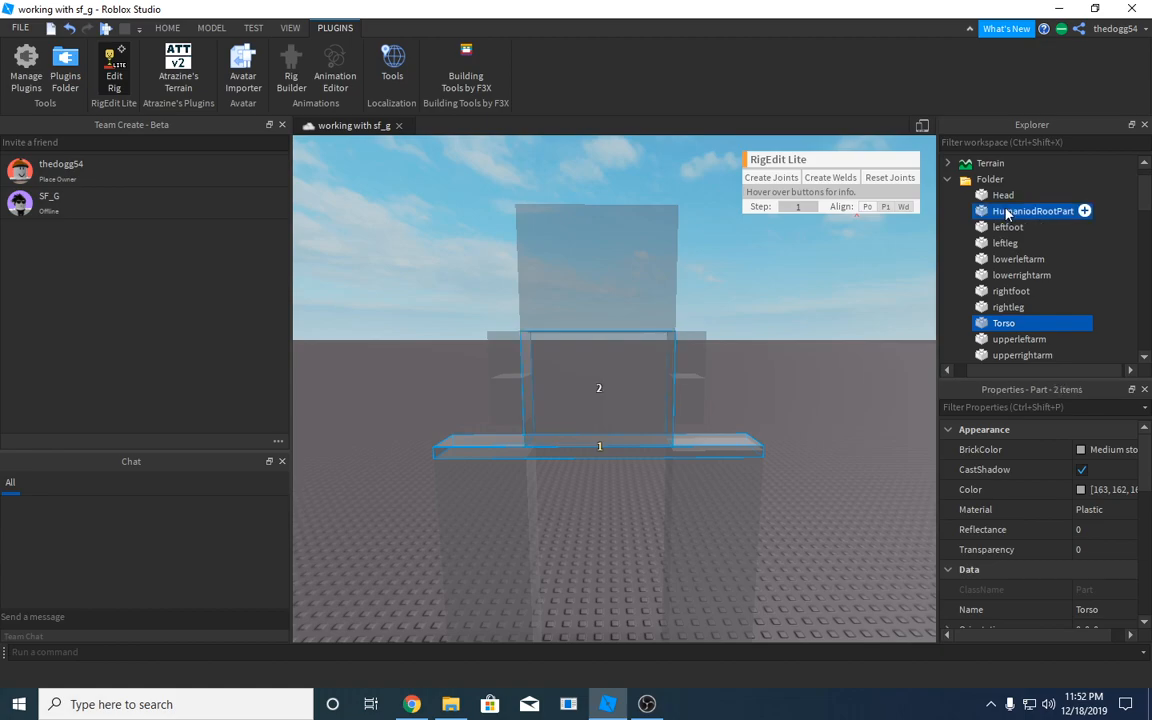
pyautogui.click(797, 180)
pyautogui.moveTo(810, 391); pyautogui.dragTo(790, 404, button='right')
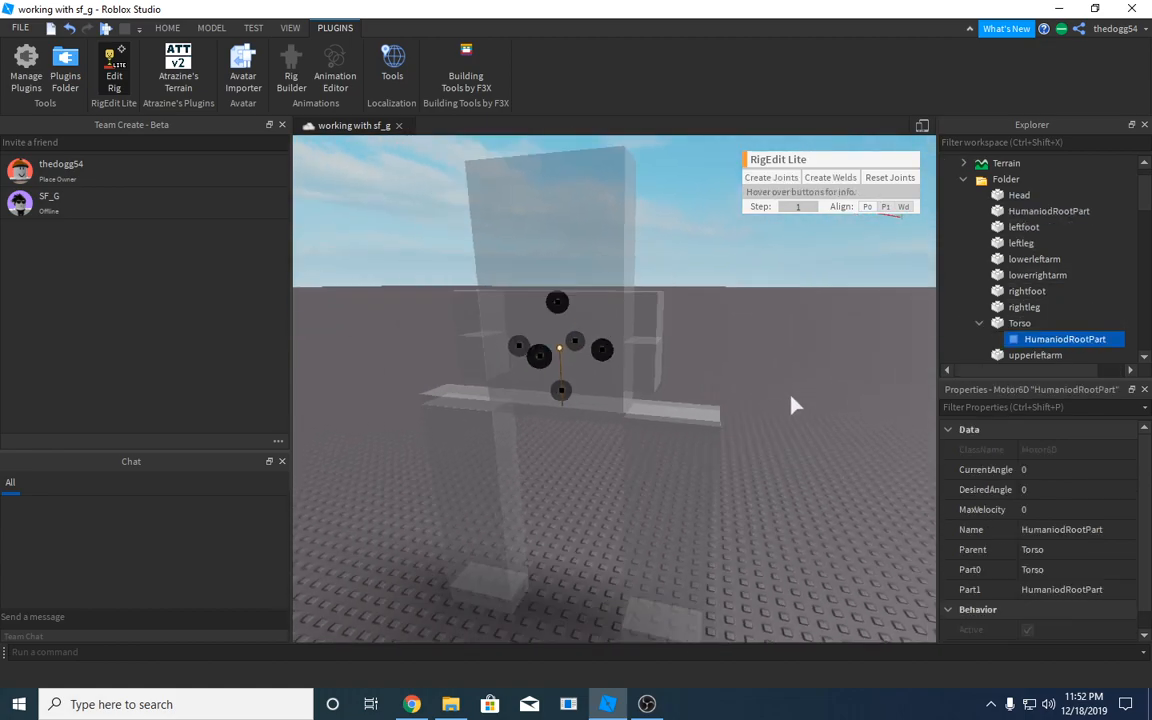
pyautogui.scroll(1, 791, 396)
pyautogui.hotkey('ctrl', 'z')
# Create a joint from HumaniodRootPart to the torso block and select it for inspection
pyautogui.keyDown('ctrl'); pyautogui.click(1016, 216); pyautogui.keyUp('ctrl')
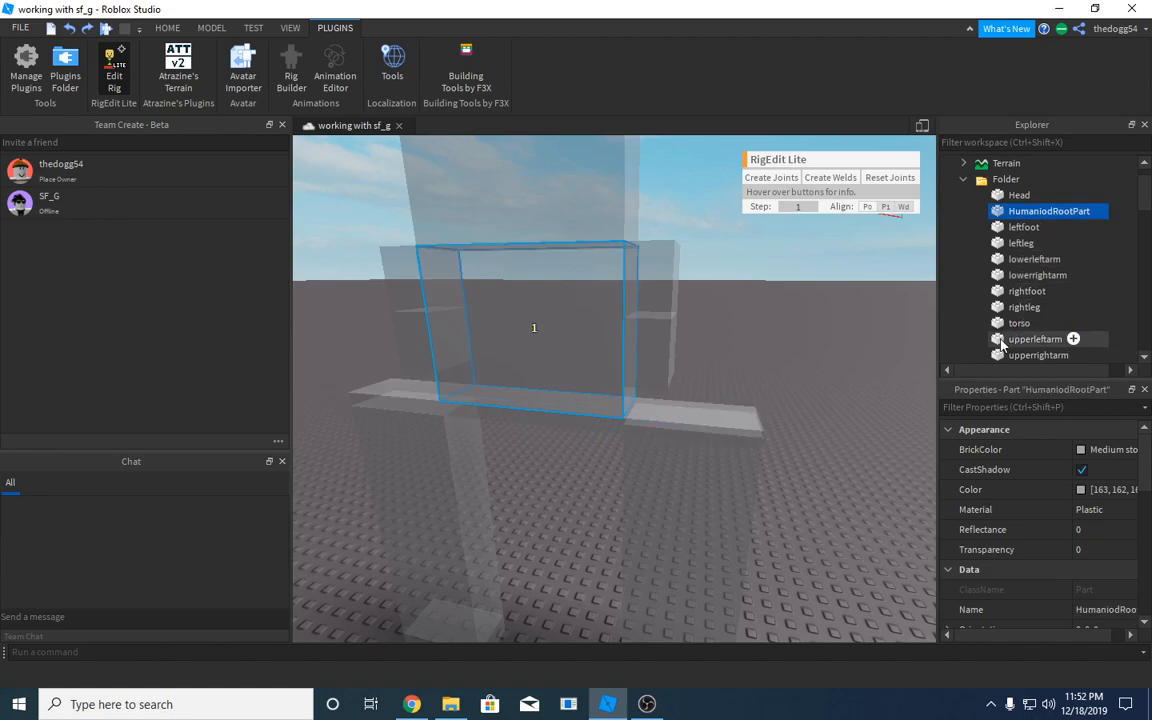
pyautogui.click(786, 180)
pyautogui.moveTo(861, 373); pyautogui.dragTo(818, 373, button='right')
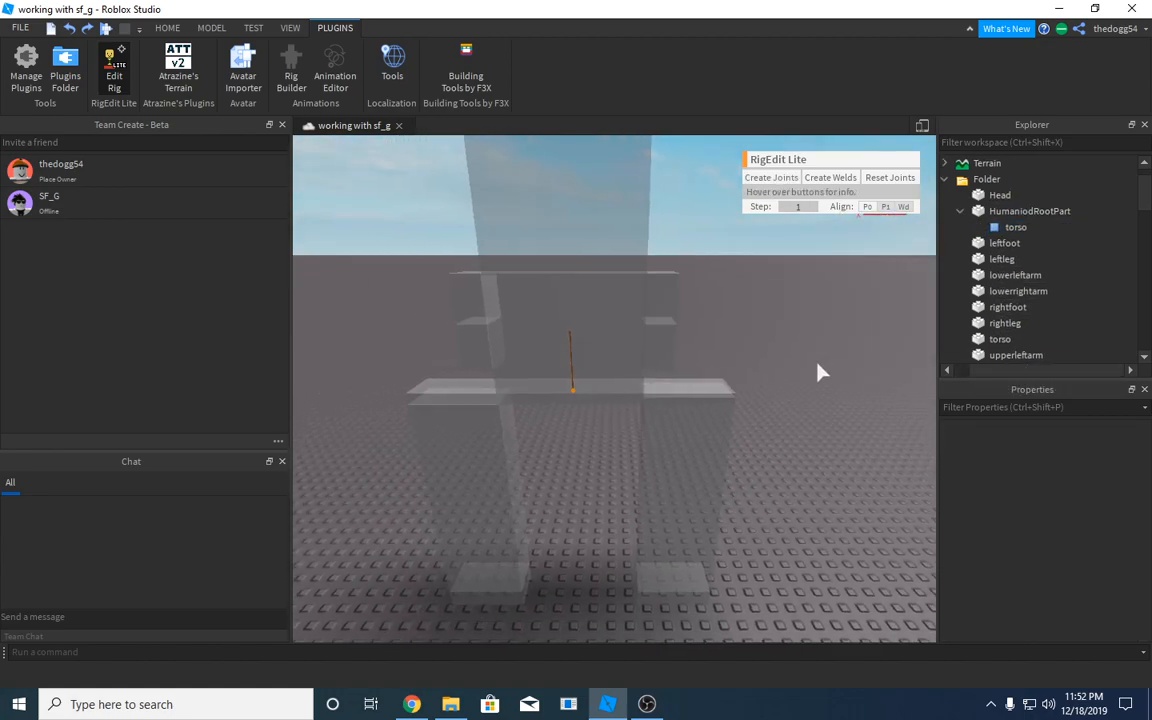
pyautogui.scroll(1, 817, 372)
pyautogui.click(1010, 227)
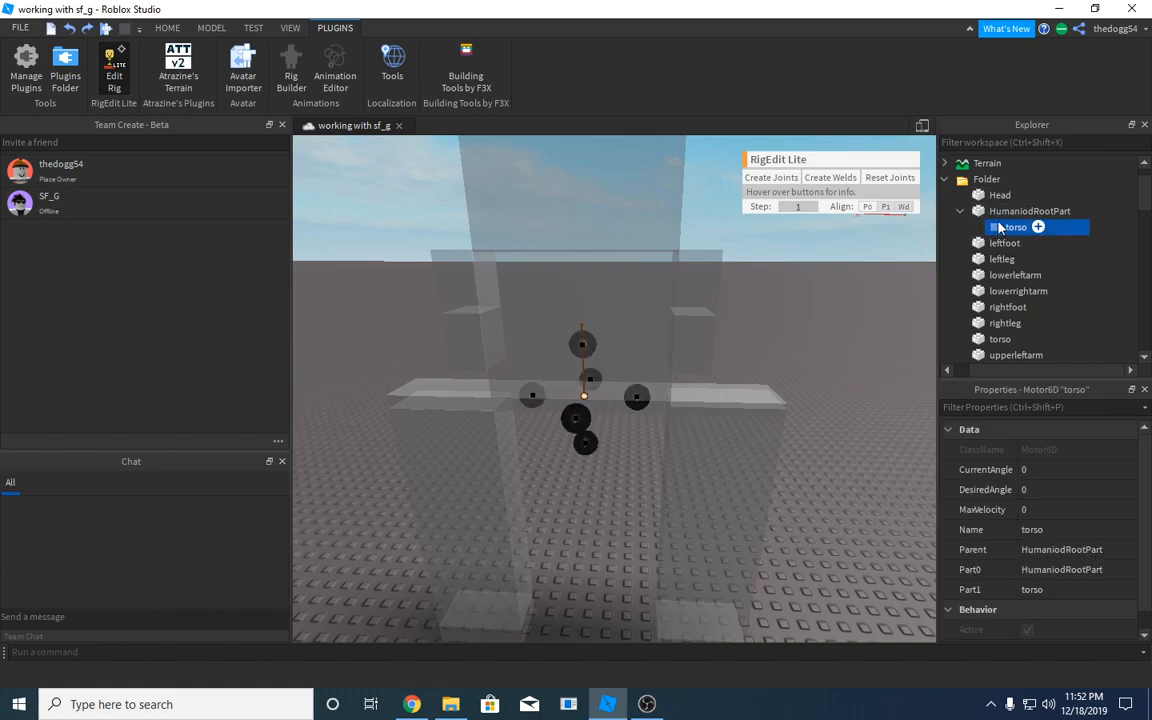
# Give the folder's torso block the capitalized name Torso
pyautogui.click(1000, 212)
pyautogui.click(994, 197)
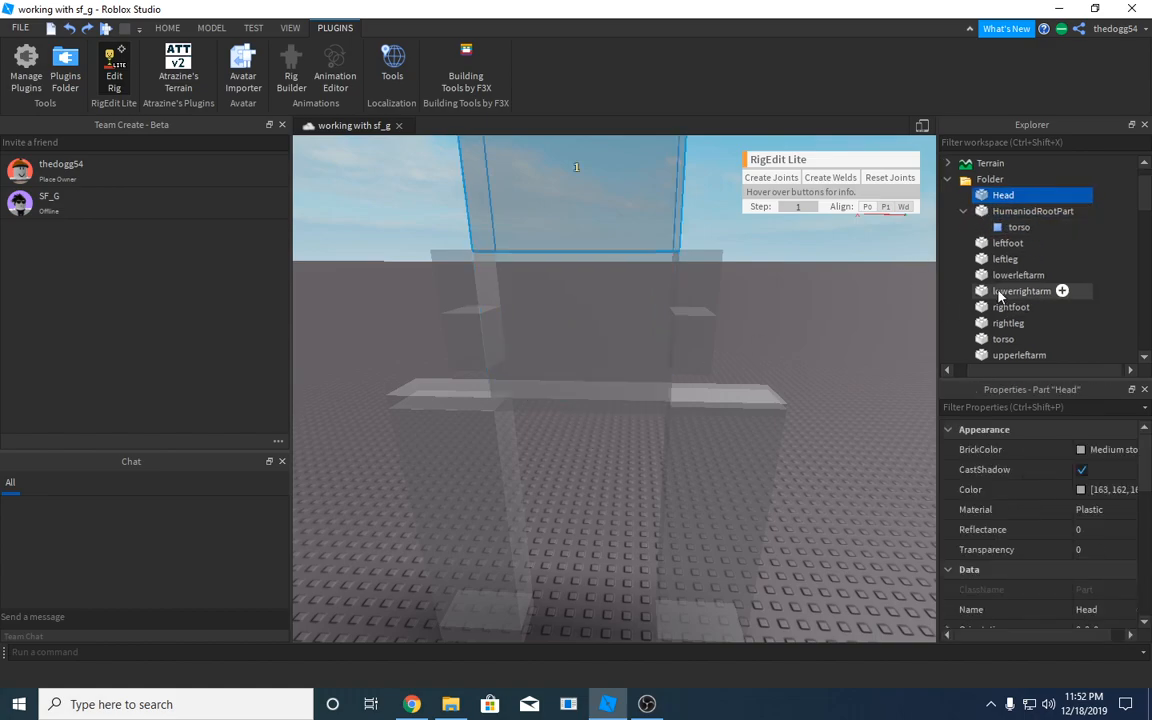
pyautogui.keyDown('ctrl'); pyautogui.click(1010, 339); pyautogui.keyUp('ctrl')
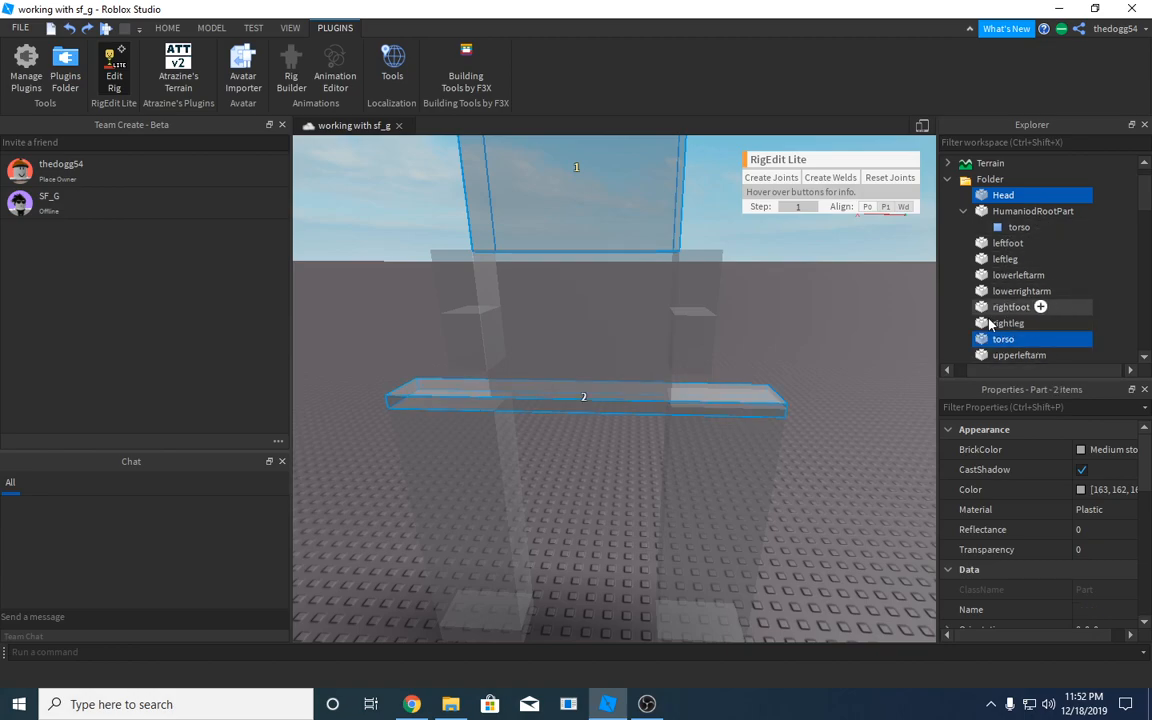
pyautogui.click(1020, 339)
pyautogui.rightClick(1015, 339)
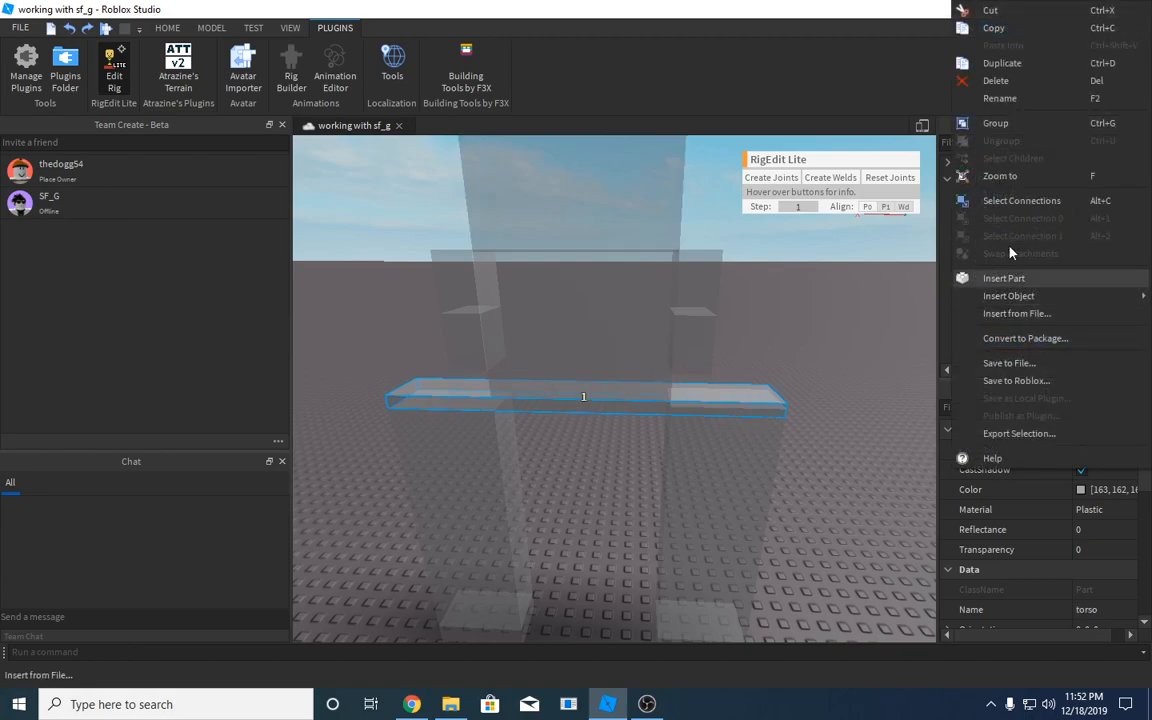
pyautogui.click(992, 98)
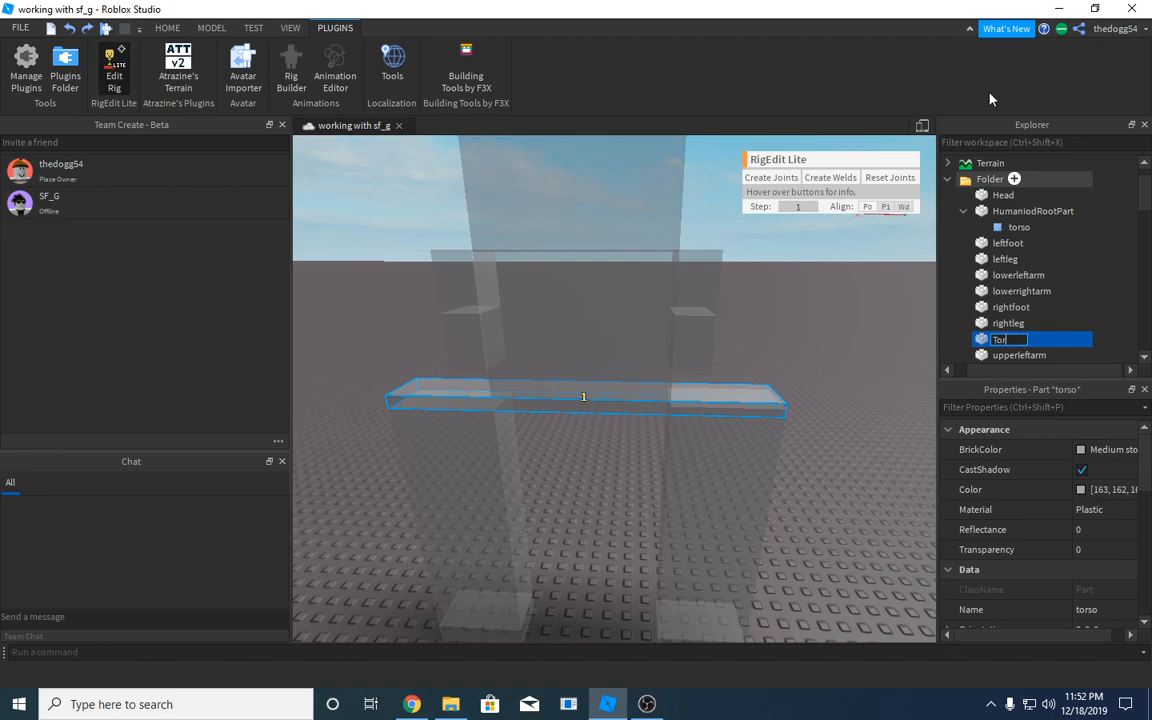
# Delete the lowercase torso joint under HumaniodRootPart
pyautogui.click(1016, 227)
pyautogui.rightClick(1016, 227)
pyautogui.click(998, 328)
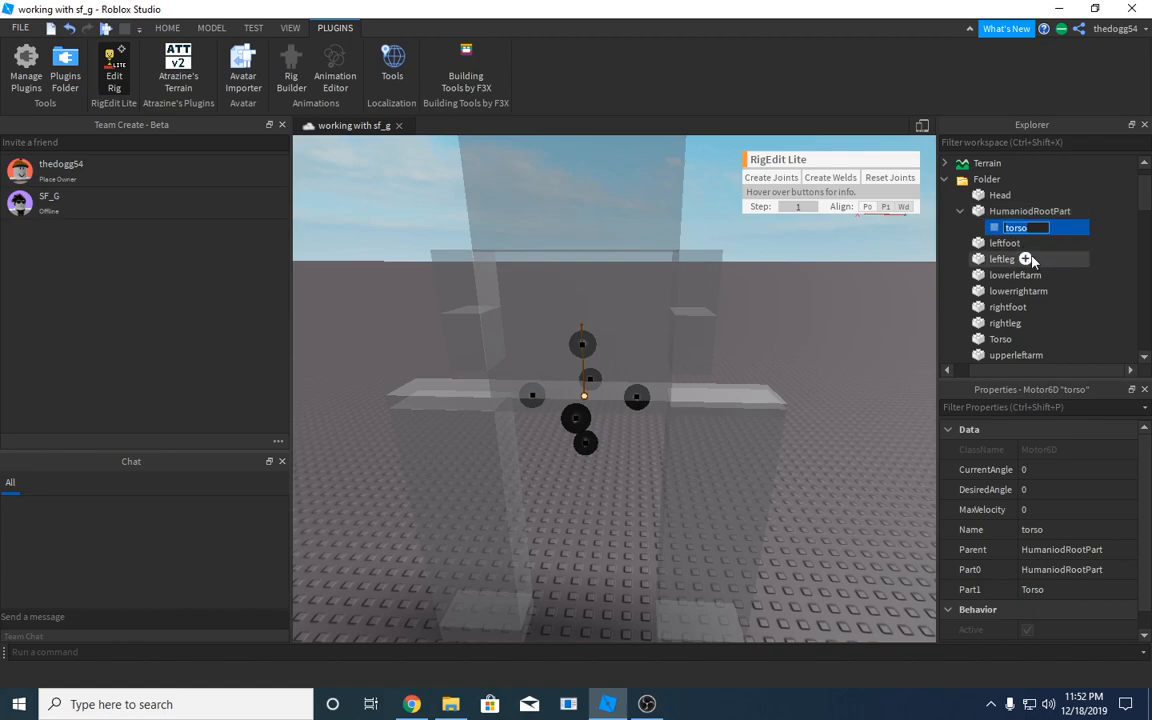
pyautogui.rightClick(998, 232)
pyautogui.click(1000, 306)
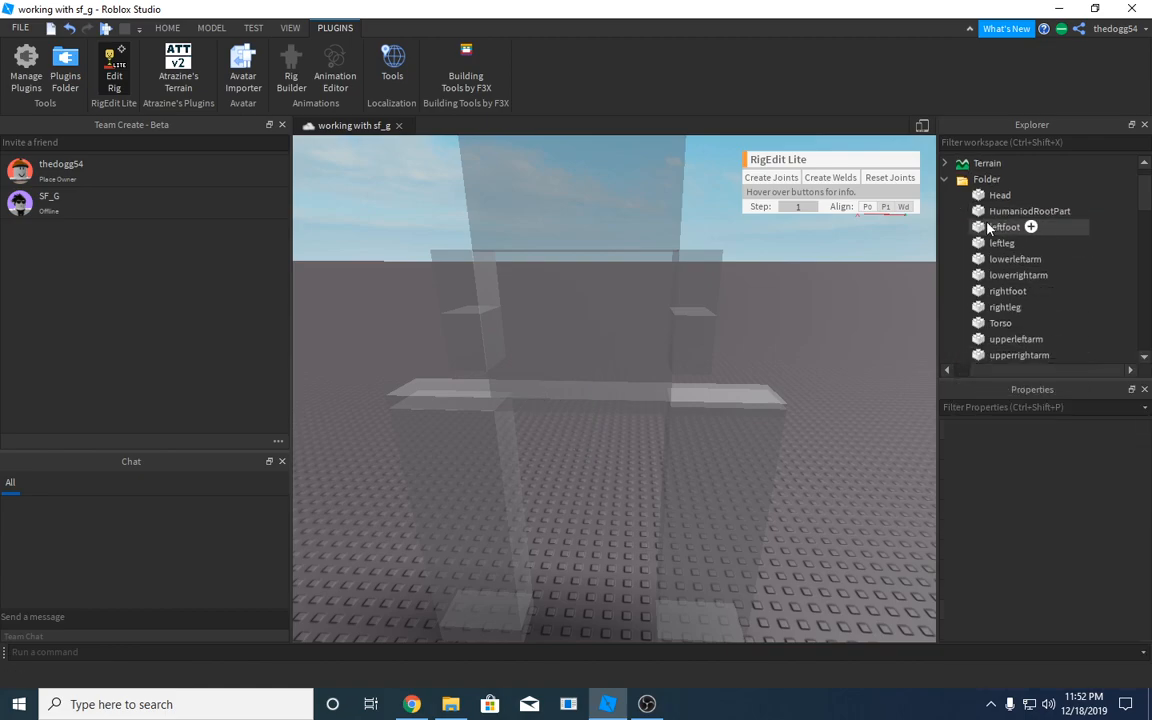
# Create one joint from HumaniodRootPart to Torso and another from Head to Torso
pyautogui.keyDown('ctrl'); pyautogui.click(1000, 323); pyautogui.keyUp('ctrl')
pyautogui.click(771, 177)
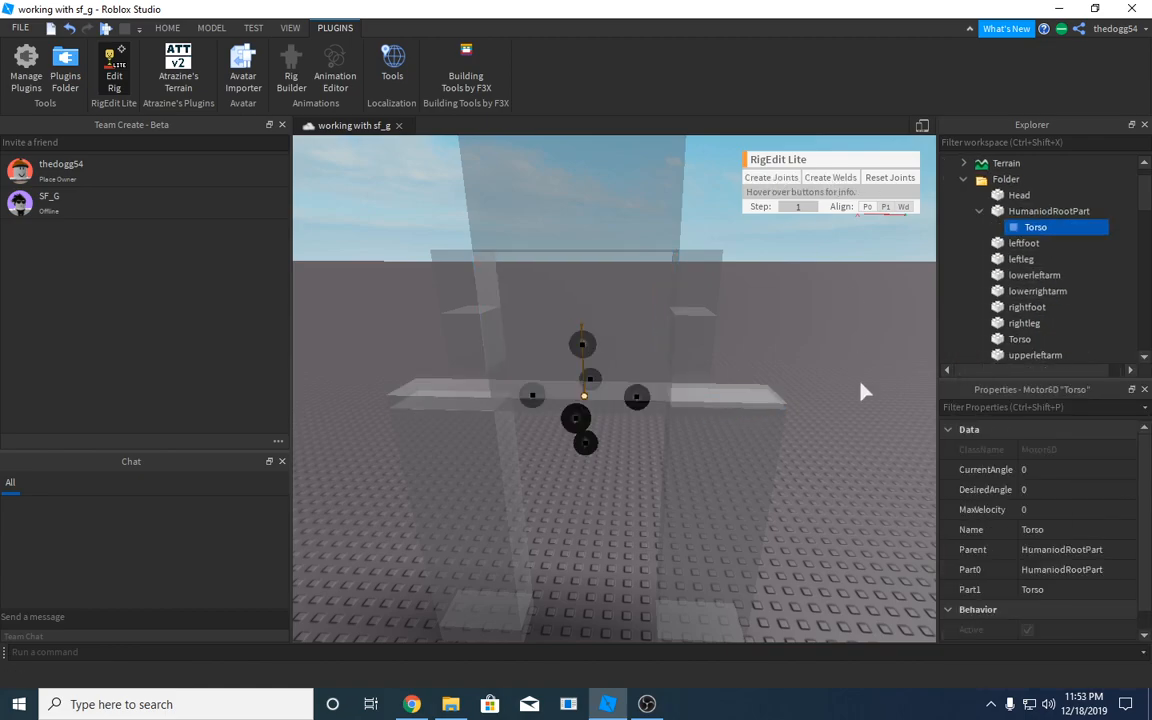
pyautogui.click(1003, 195)
pyautogui.keyDown('ctrl'); pyautogui.click(1003, 339); pyautogui.keyUp('ctrl')
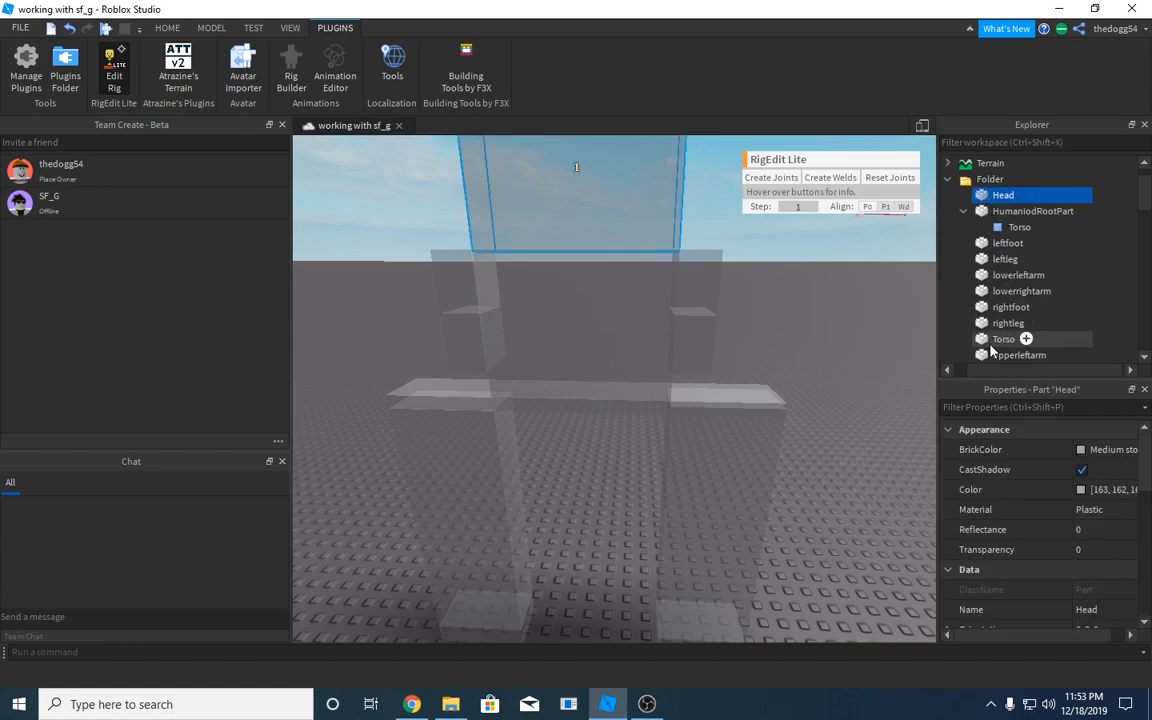
pyautogui.click(766, 180)
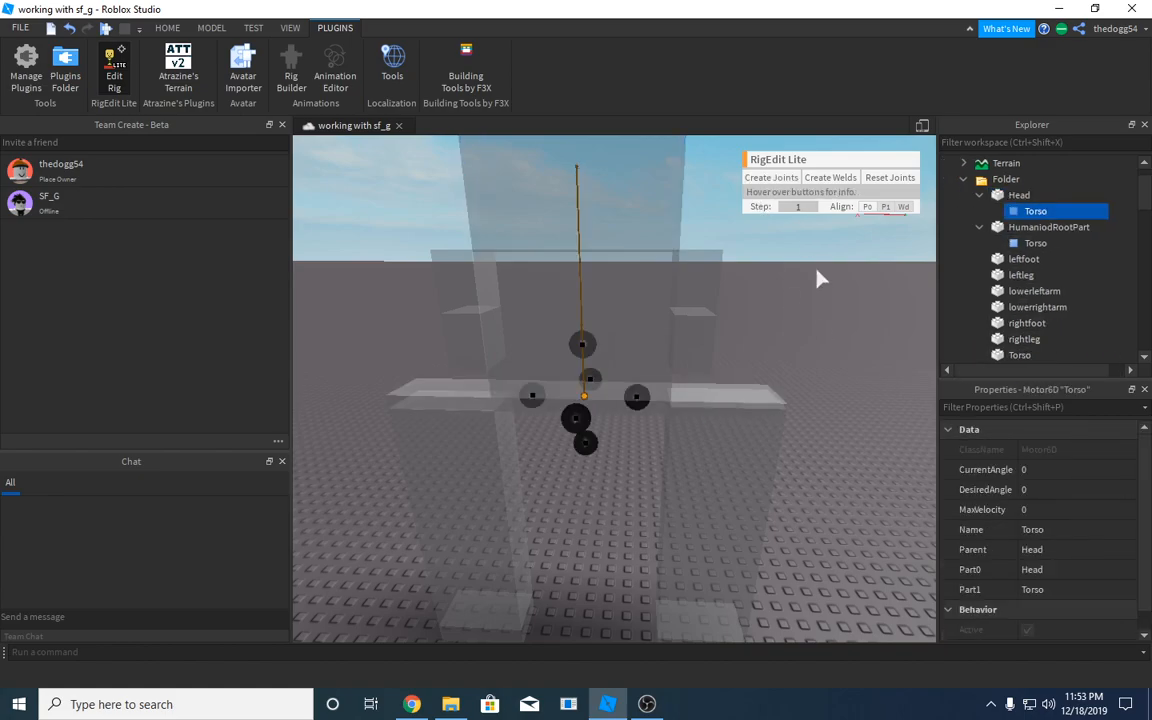
# Move the Head's Torso joint up to the base of the head, setting the step to .1 for fine adjustment
pyautogui.moveTo(595, 397); pyautogui.dragTo(575, 208)
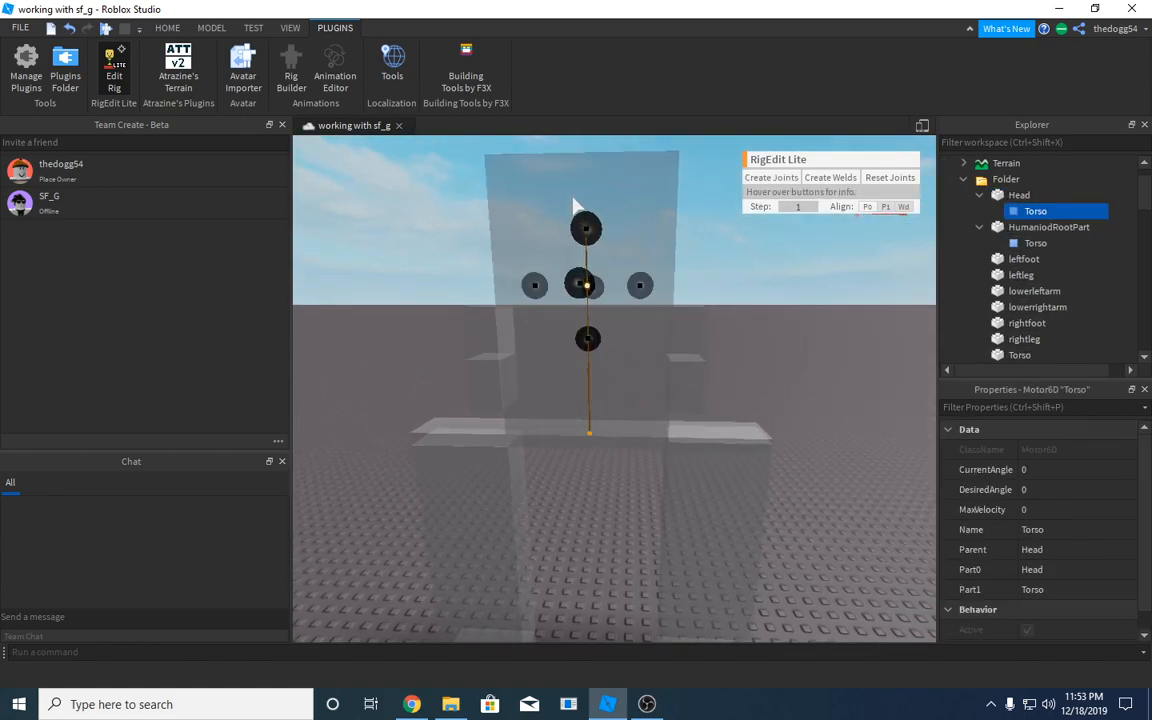
pyautogui.press('a')
pyautogui.press('w')
pyautogui.moveTo(568, 208); pyautogui.dragTo(568, 208, button='right')
pyautogui.press('s')
pyautogui.press('w')
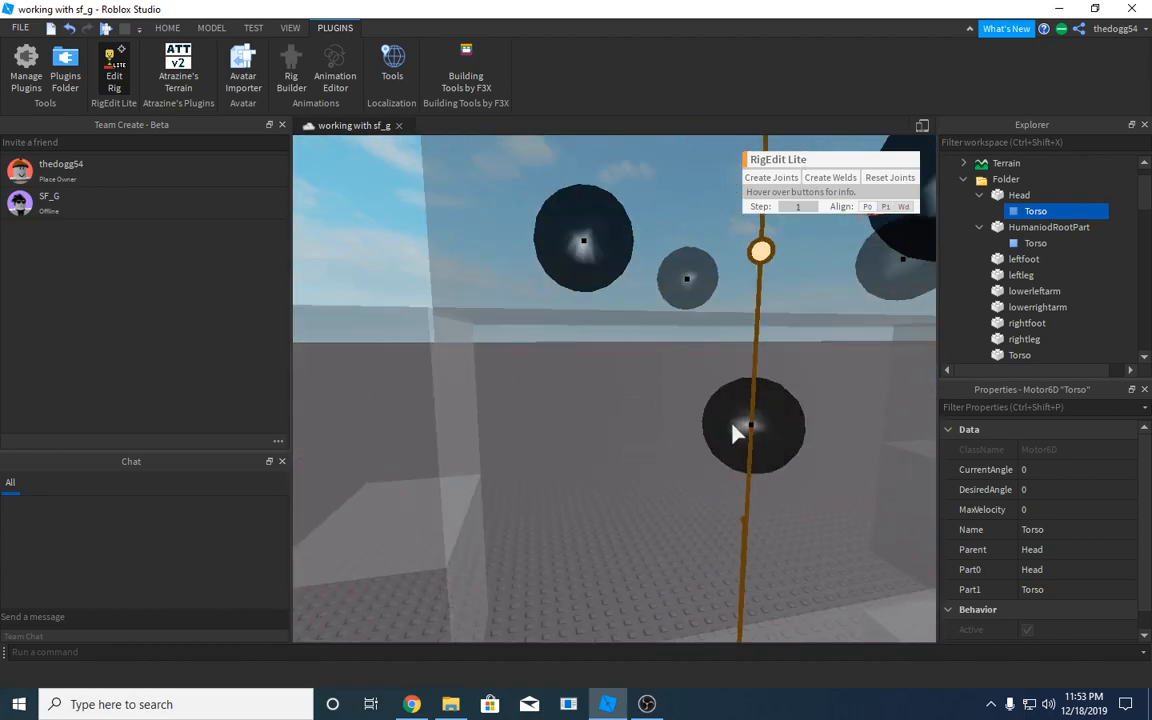
pyautogui.moveTo(736, 475); pyautogui.dragTo(733, 524)
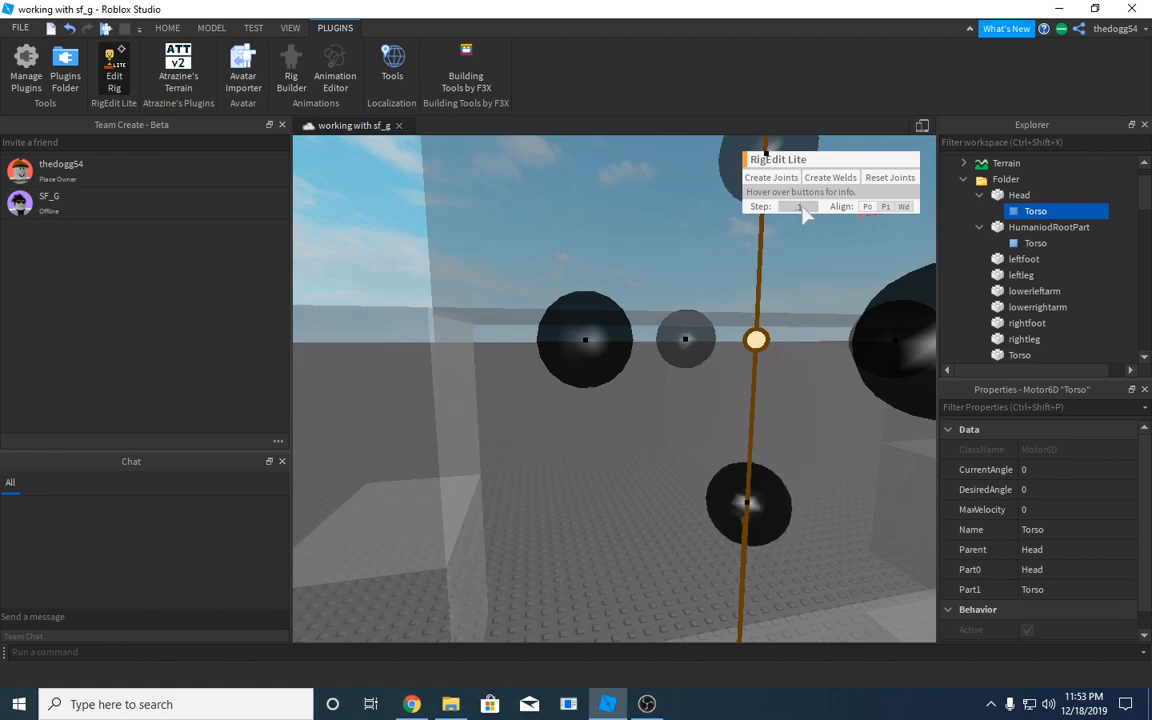
pyautogui.moveTo(753, 506); pyautogui.dragTo(746, 494)
# Examine the placement of the neck joint and the HumaniodRootPart joint, along with the torso and leg blocks
pyautogui.moveTo(712, 482); pyautogui.dragTo(712, 482, button='right')
pyautogui.press('w')
pyautogui.press('w')
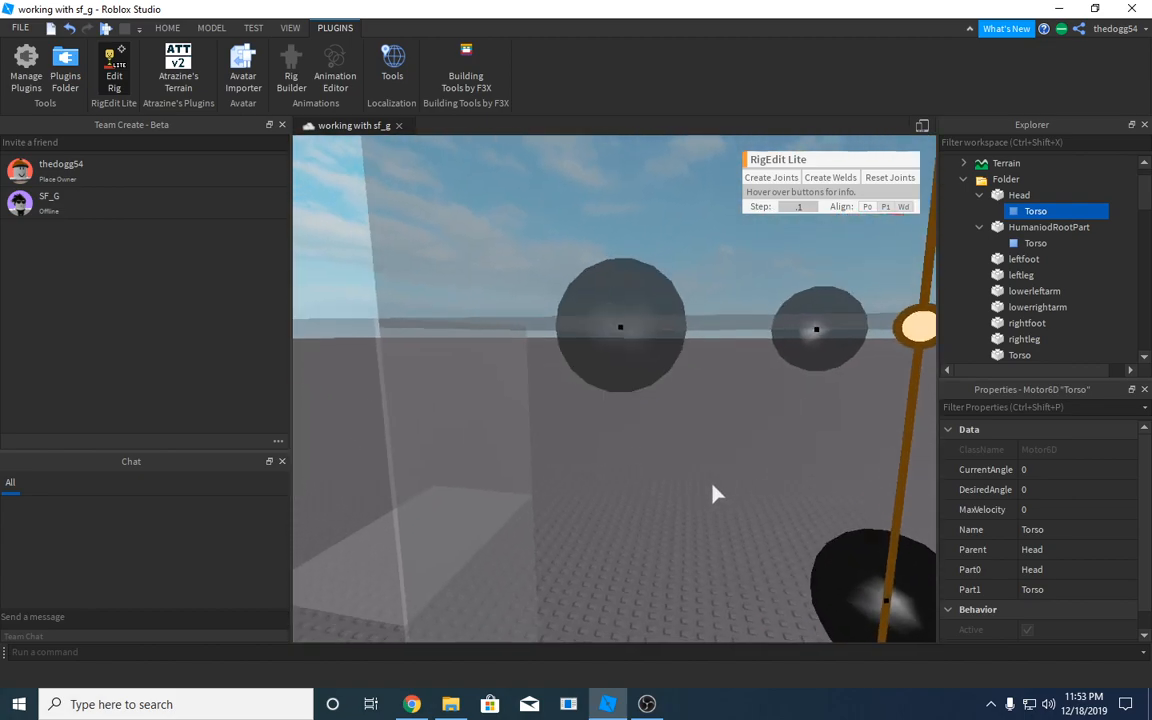
pyautogui.scroll(-10, 712, 482)
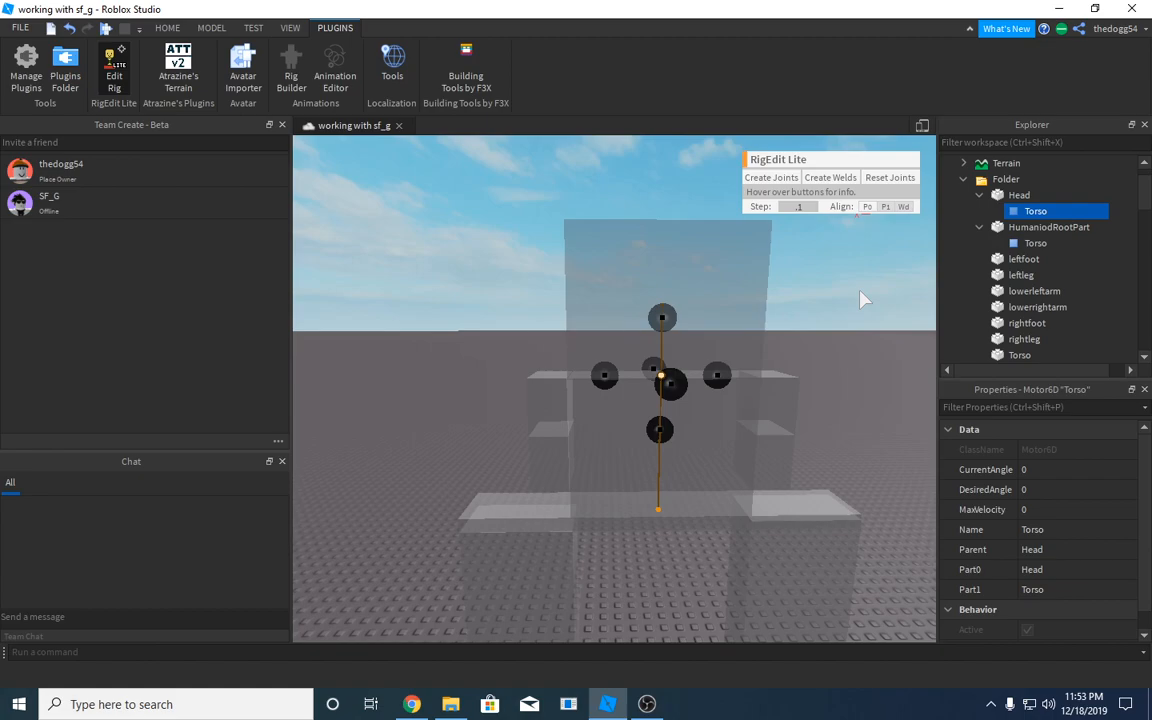
pyautogui.moveTo(833, 378); pyautogui.dragTo(833, 378, button='right')
pyautogui.scroll(4, 833, 378)
pyautogui.scroll(-3, 833, 378)
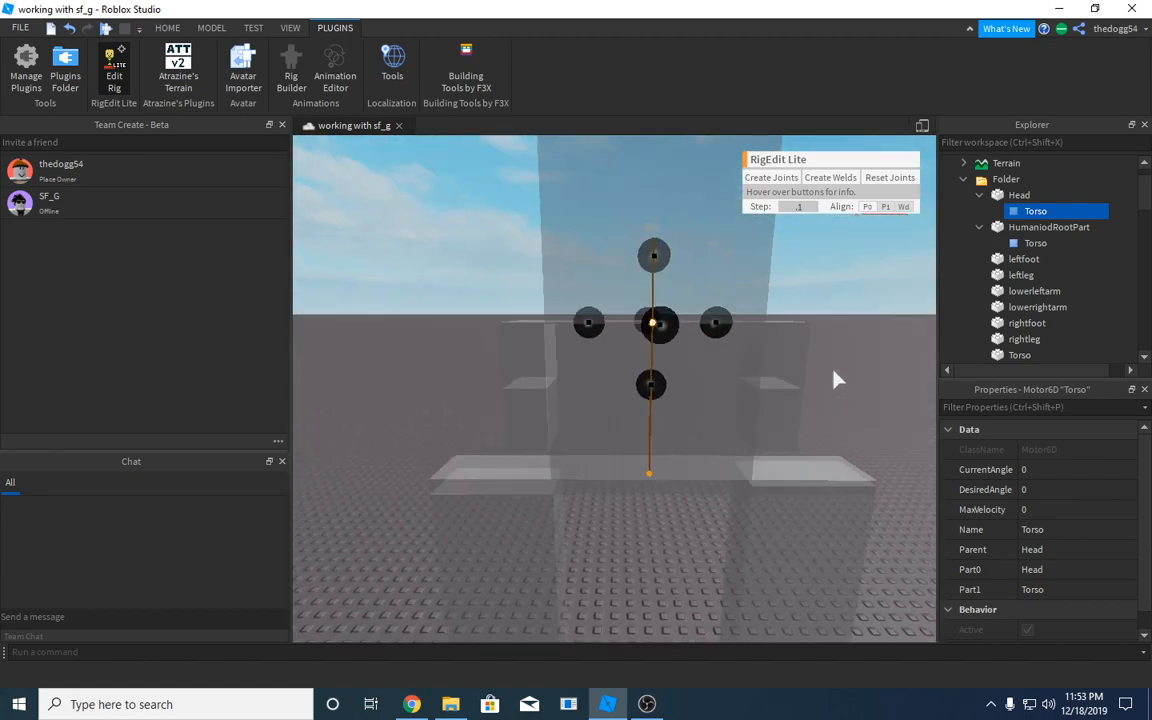
pyautogui.click(1025, 229)
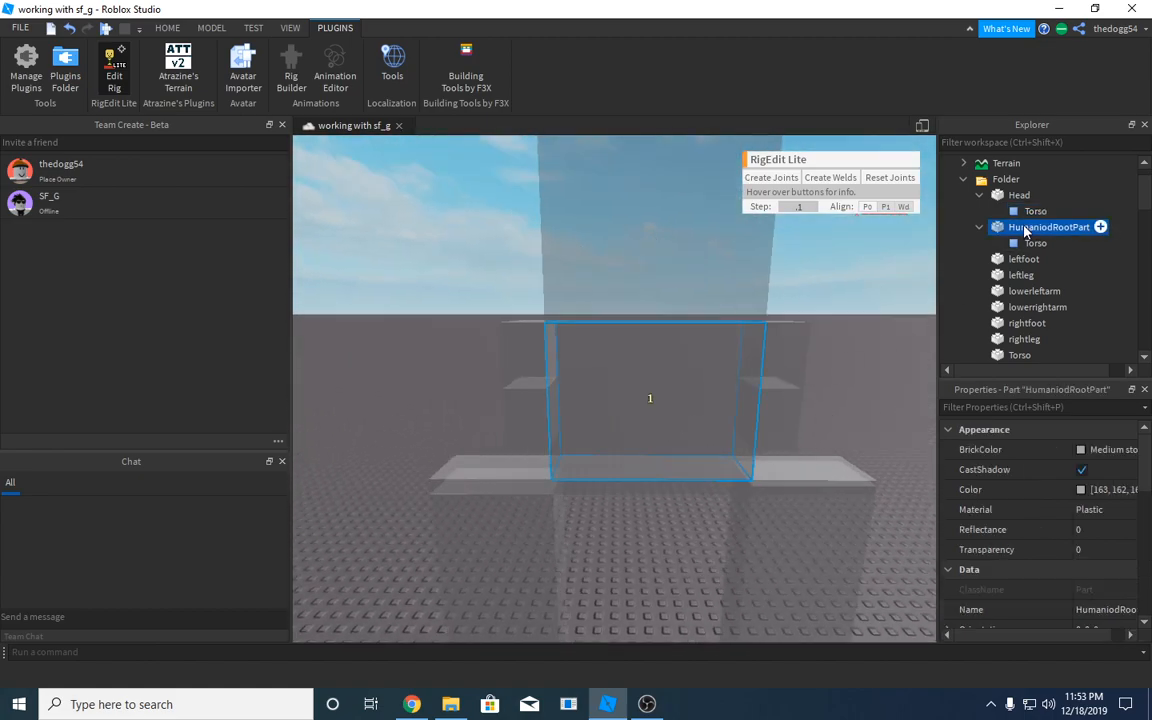
pyautogui.click(1018, 243)
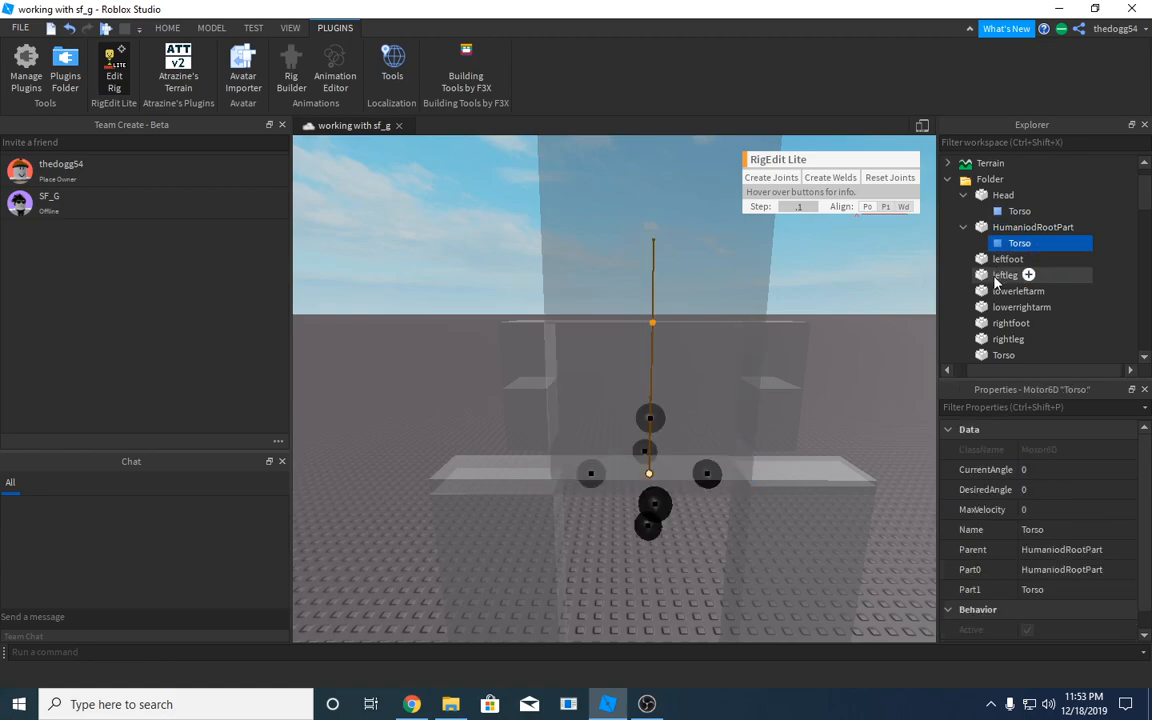
pyautogui.scroll(-2, 998, 325)
pyautogui.scroll(-1, 998, 325)
pyautogui.click(1005, 243)
pyautogui.click(1003, 259)
pyautogui.moveTo(751, 360); pyautogui.dragTo(798, 443, button='right')
pyautogui.click(798, 443)
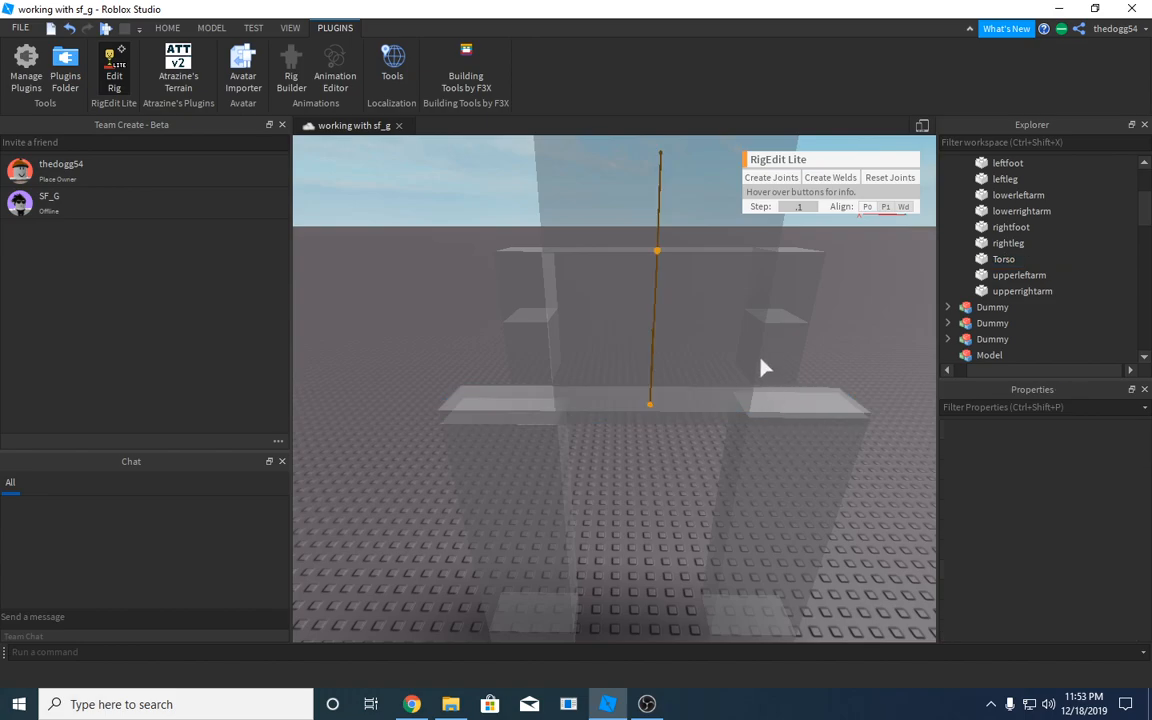
pyautogui.moveTo(759, 362); pyautogui.dragTo(762, 347, button='right')
pyautogui.scroll(3, 762, 347)
pyautogui.scroll(-3, 763, 348)
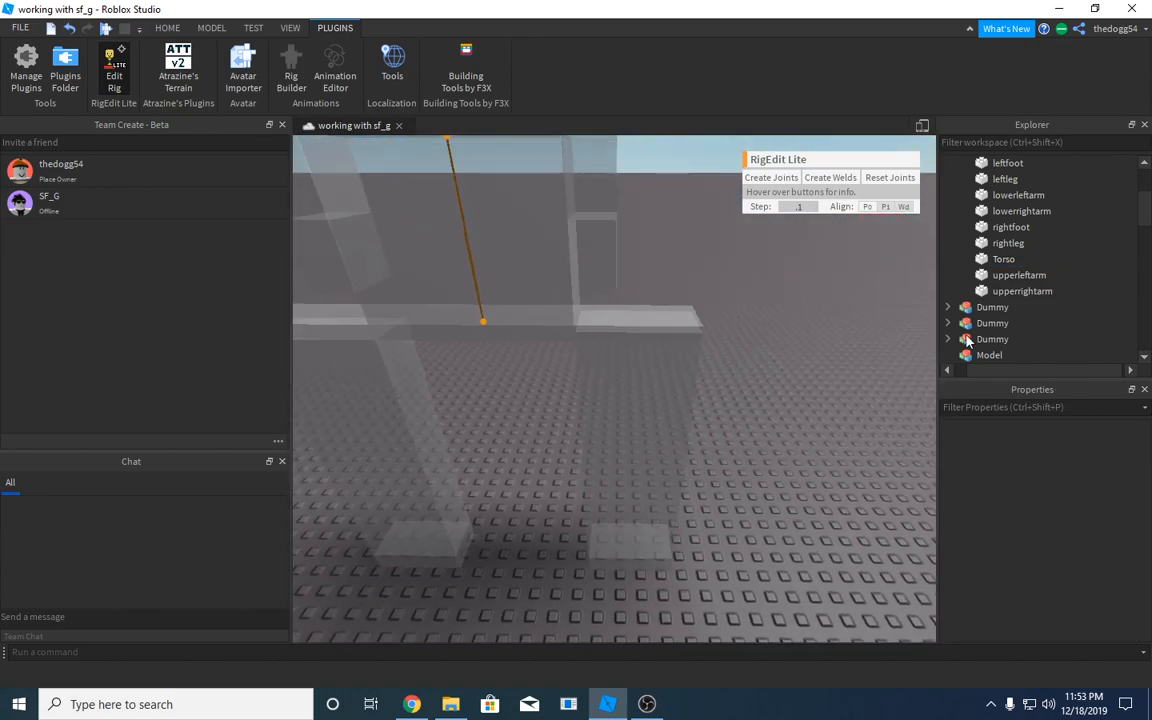
pyautogui.click(995, 244)
pyautogui.press('Up')
pyautogui.keyDown('ctrl'); pyautogui.click(1028, 245); pyautogui.keyUp('ctrl')
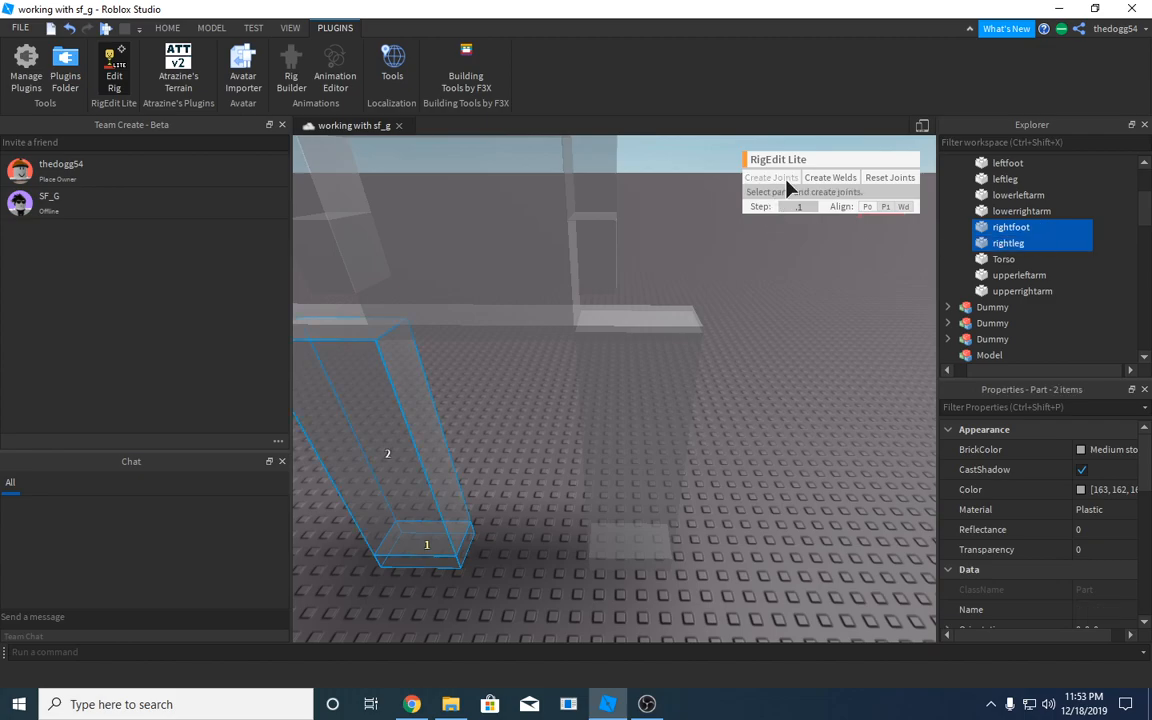
pyautogui.press('f')
# Create a joint from Torso to rightleg, with Torso as the first part
pyautogui.click(1015, 228)
pyautogui.click(1015, 211)
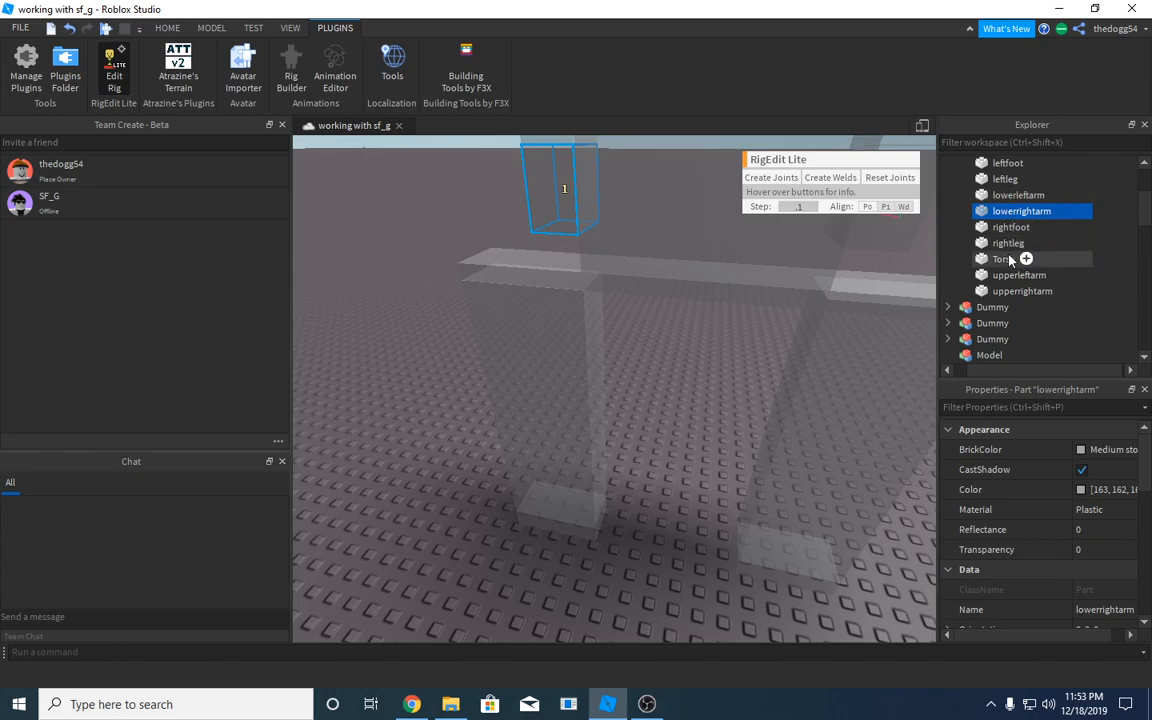
pyautogui.click(1008, 259)
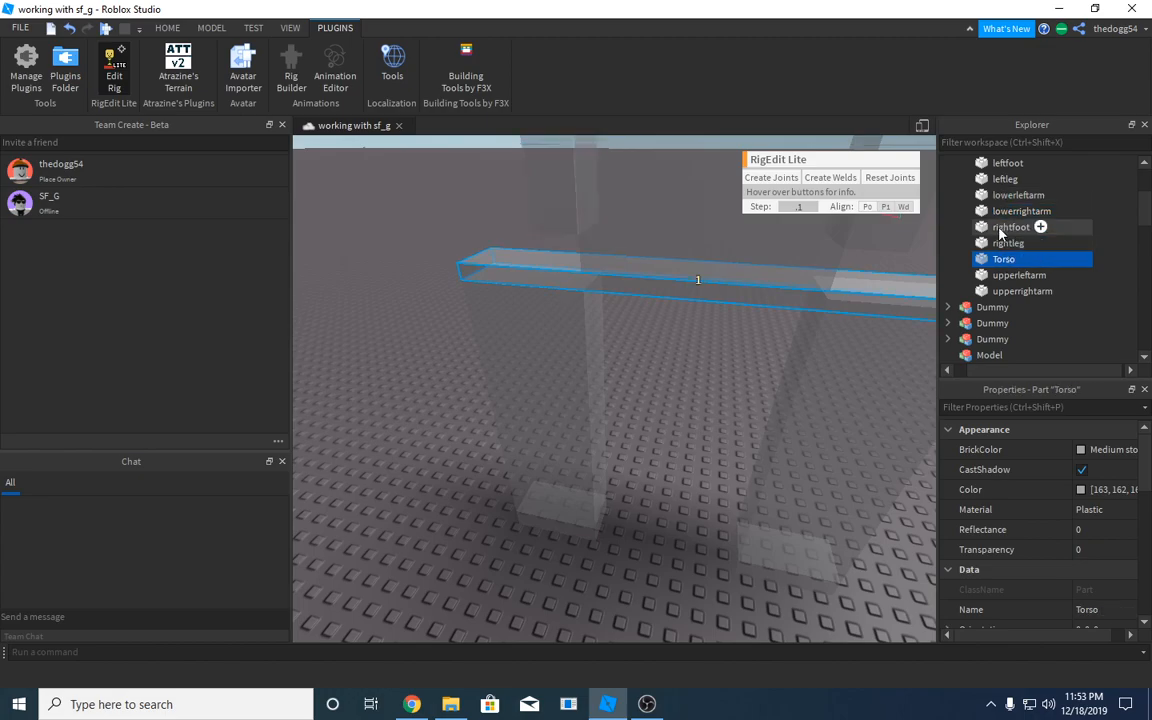
pyautogui.keyDown('ctrl'); pyautogui.click(1000, 245); pyautogui.keyUp('ctrl')
pyautogui.click(760, 178)
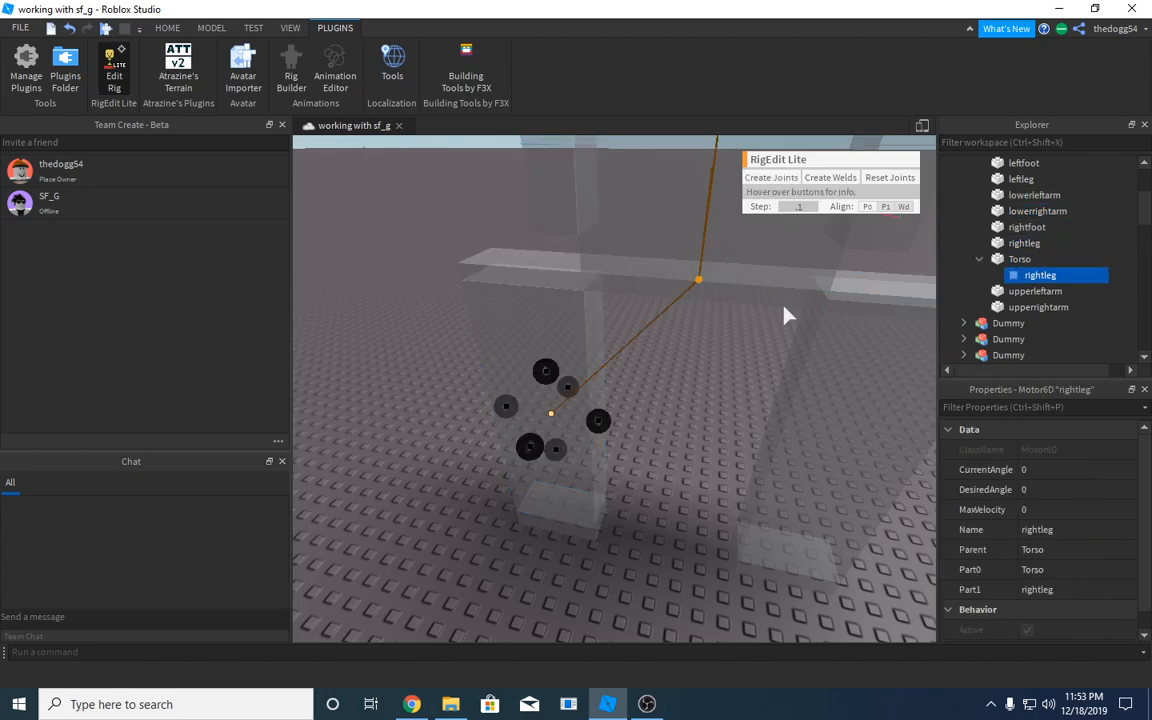
# Move the rightleg joint up to the top of the right leg, where it meets the Torso
pyautogui.moveTo(544, 368); pyautogui.dragTo(525, 201)
pyautogui.moveTo(525, 201); pyautogui.dragTo(525, 203, button='right')
pyautogui.press('w')
pyautogui.press('s')
pyautogui.press('w')
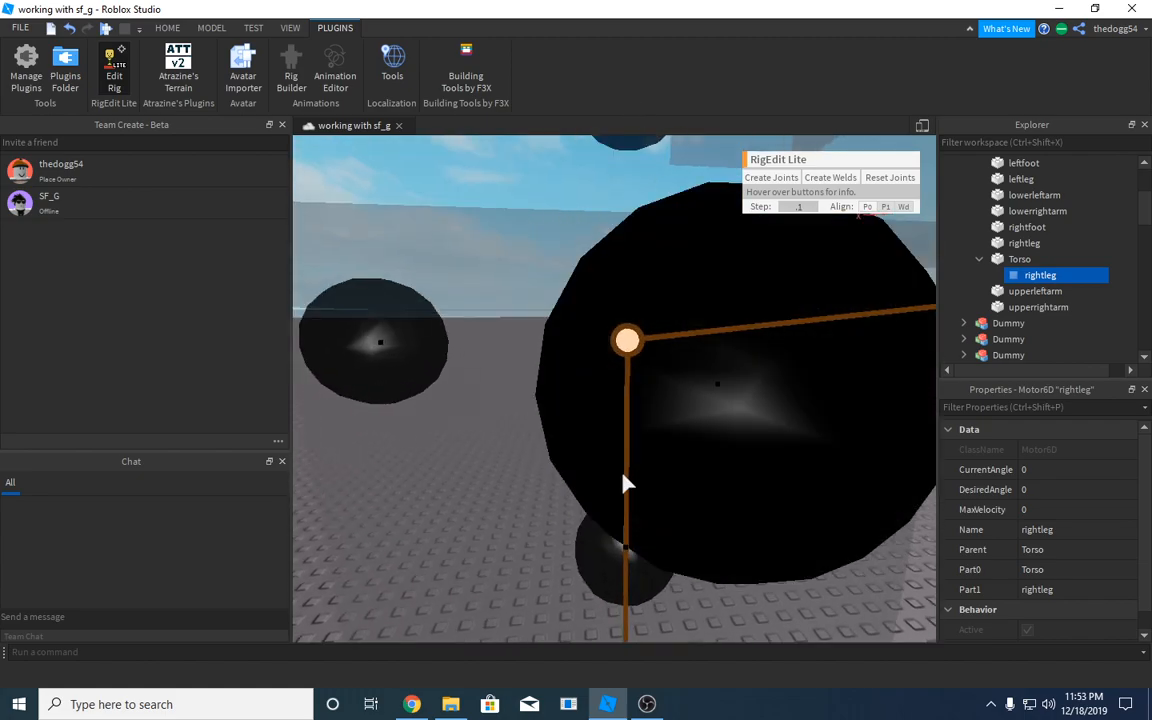
pyautogui.press('e')
pyautogui.press('q')
pyautogui.press('q')
pyautogui.press('e')
pyautogui.press('s')
pyautogui.moveTo(607, 530); pyautogui.dragTo(607, 530, button='right')
pyautogui.press('w')
pyautogui.press('s')
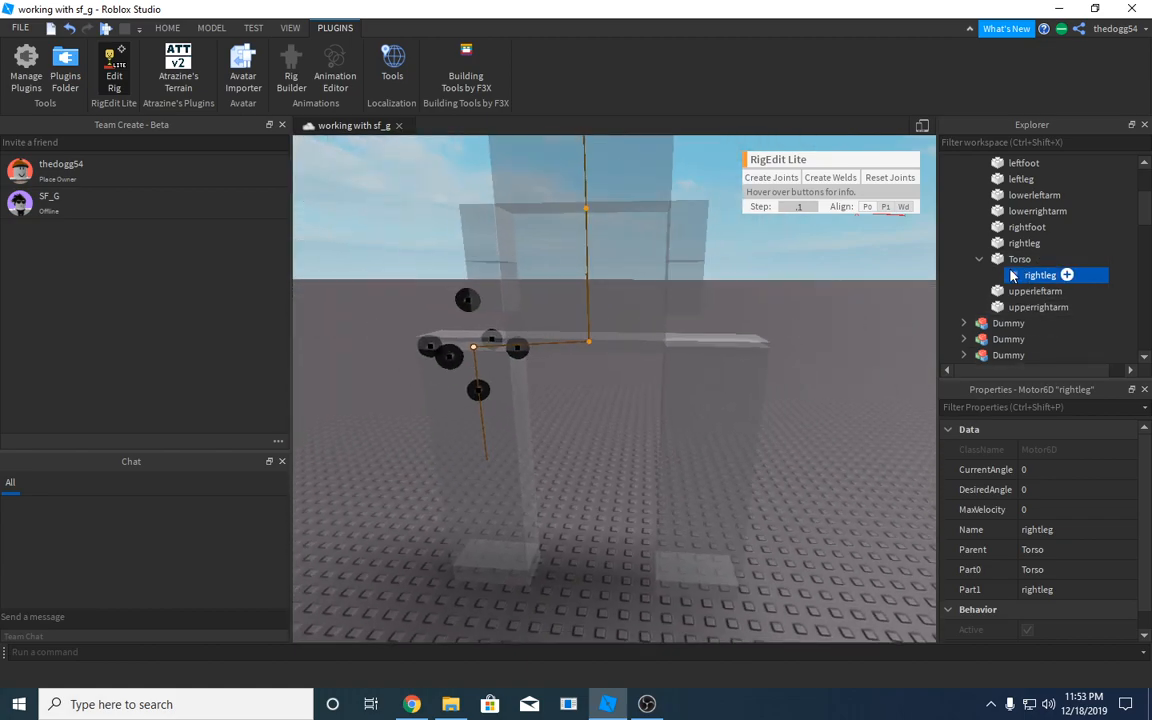
# Create a joint from Torso to leftleg and move it up to the top of the left leg
pyautogui.click(1019, 259)
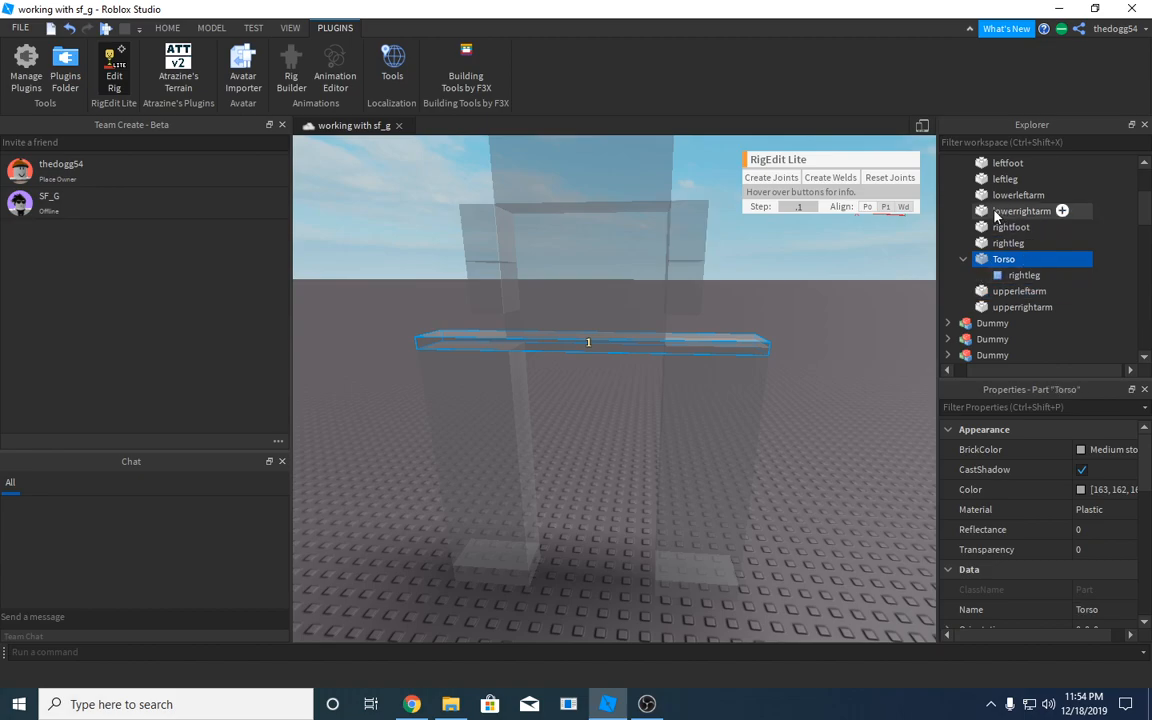
pyautogui.scroll(3, 1004, 211)
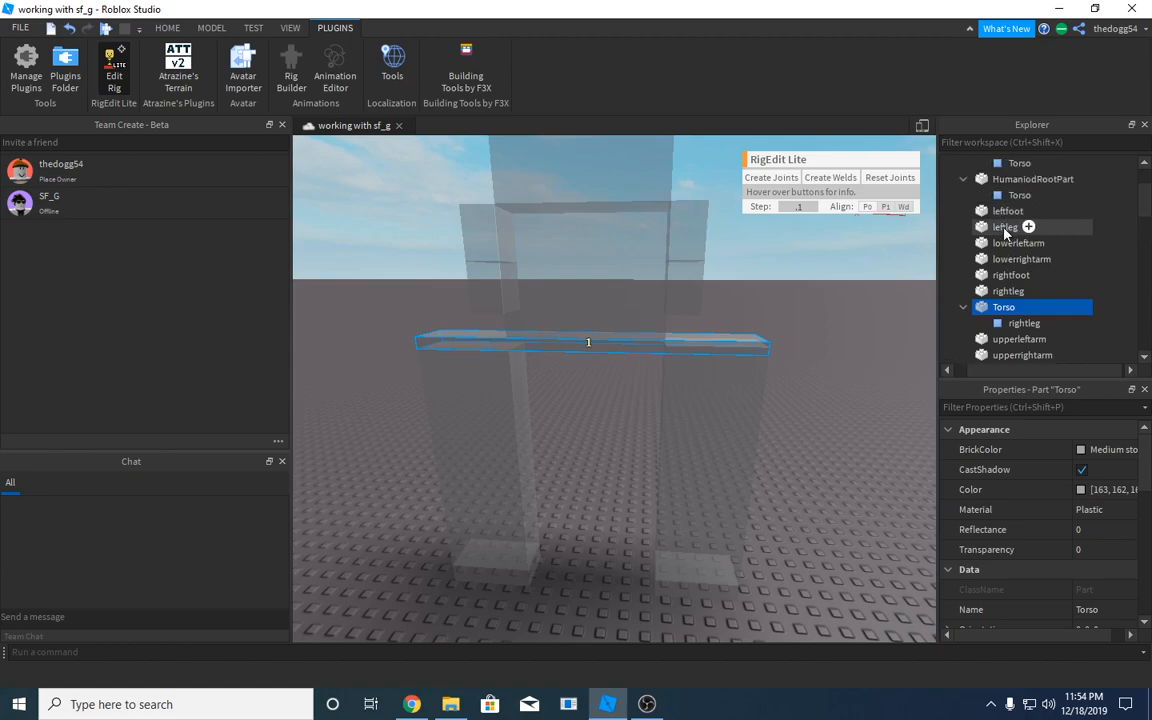
pyautogui.click(771, 177)
pyautogui.scroll(3, 720, 370)
pyautogui.moveTo(739, 475); pyautogui.dragTo(730, 221)
pyautogui.scroll(3, 730, 445)
pyautogui.moveTo(730, 445); pyautogui.dragTo(730, 445, button='right')
pyautogui.scroll(2, 730, 445)
pyautogui.moveTo(519, 215); pyautogui.dragTo(521, 204)
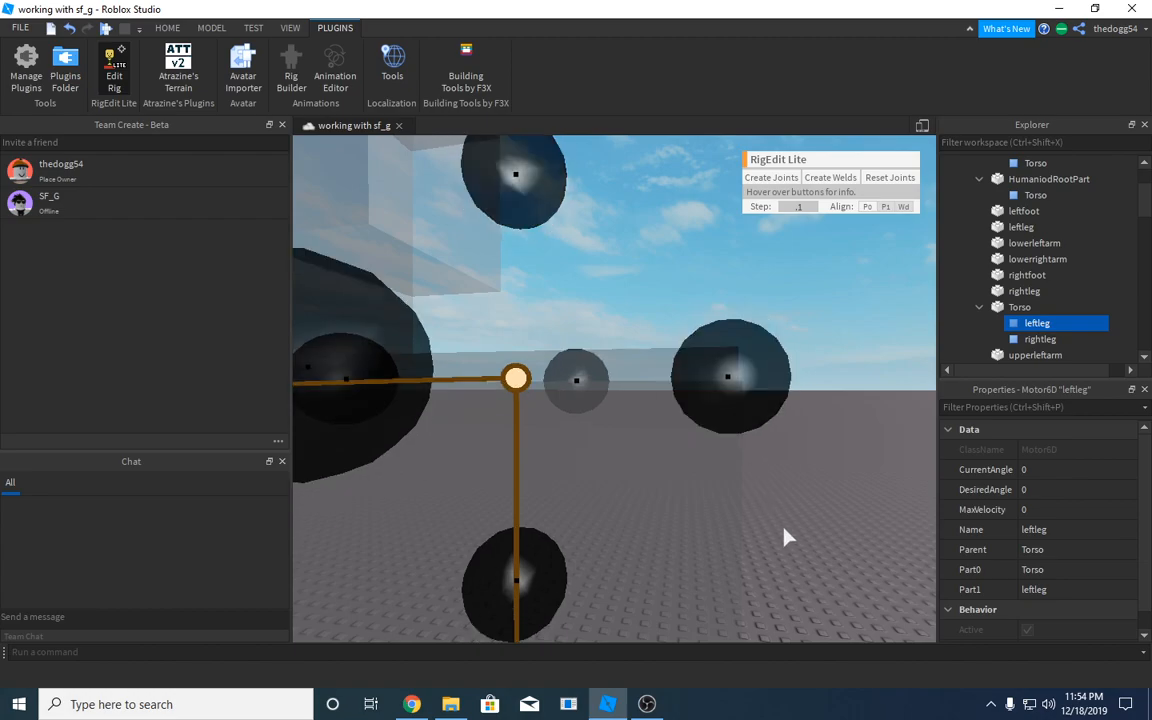
pyautogui.click(781, 525)
# Examine the hip joints where the two leg blocks meet the Torso
pyautogui.scroll(-3, 795, 525)
pyautogui.press('a')
pyautogui.moveTo(795, 525); pyautogui.dragTo(794, 523, button='right')
pyautogui.scroll(2, 794, 523)
pyautogui.press('d')
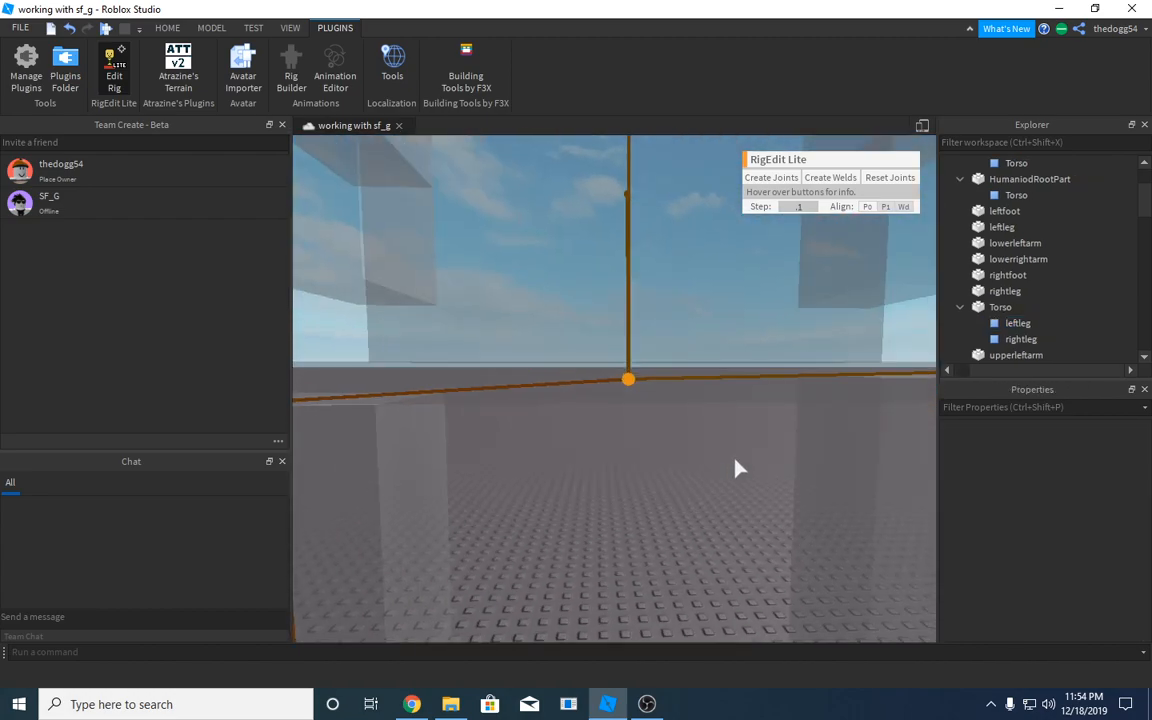
pyautogui.scroll(-3, 735, 459)
pyautogui.moveTo(701, 521); pyautogui.dragTo(701, 521, button='right')
pyautogui.scroll(2, 701, 521)
pyautogui.scroll(-2, 701, 521)
pyautogui.scroll(2, 711, 423)
pyautogui.scroll(-3, 704, 476)
pyautogui.moveTo(704, 476); pyautogui.dragTo(704, 476, button='right')
pyautogui.scroll(1, 704, 476)
# Try to resize the leftleg block with the Scale tool
pyautogui.click(1001, 227)
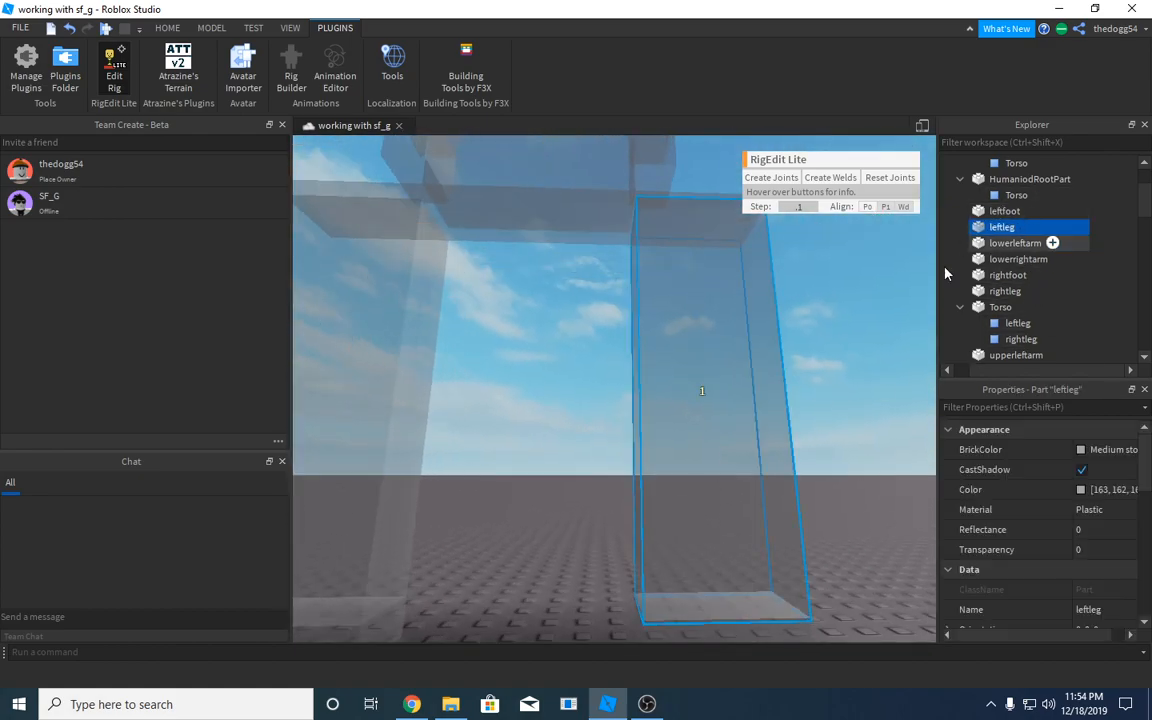
pyautogui.press('f')
pyautogui.moveTo(785, 467); pyautogui.dragTo(785, 467, button='right')
pyautogui.scroll(3, 785, 467)
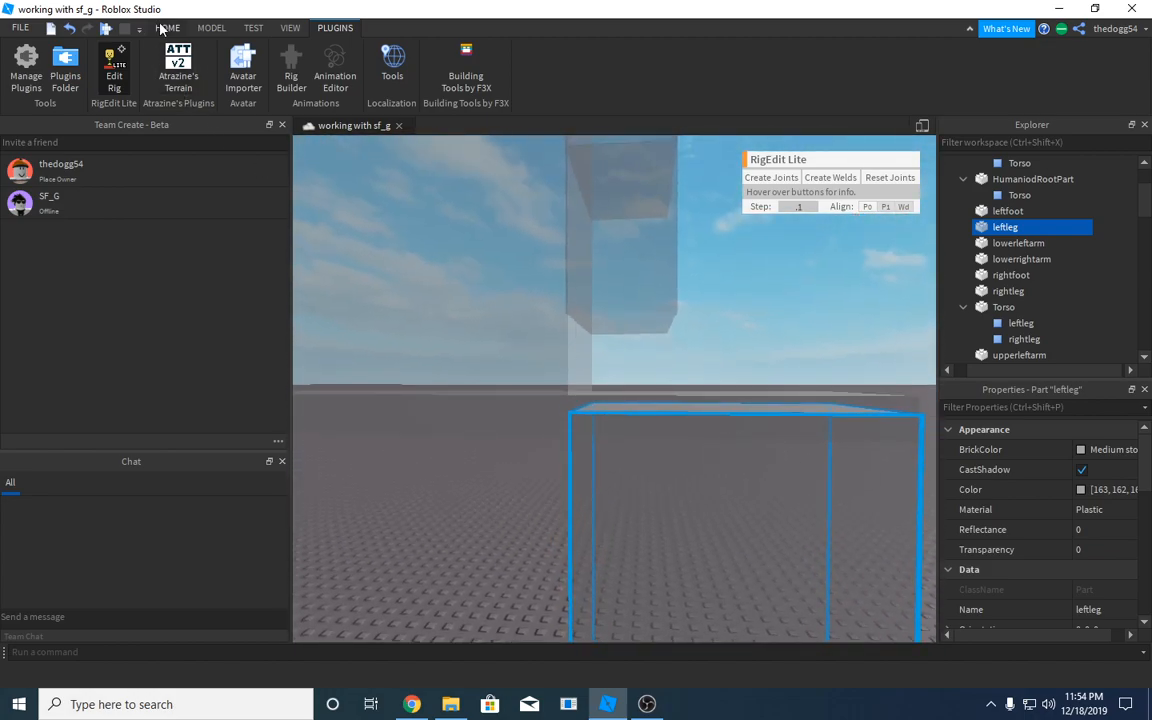
pyautogui.click(162, 28)
pyautogui.click(189, 69)
pyautogui.moveTo(702, 278); pyautogui.dragTo(718, 302)
pyautogui.click(808, 336)
pyautogui.scroll(-2, 808, 338)
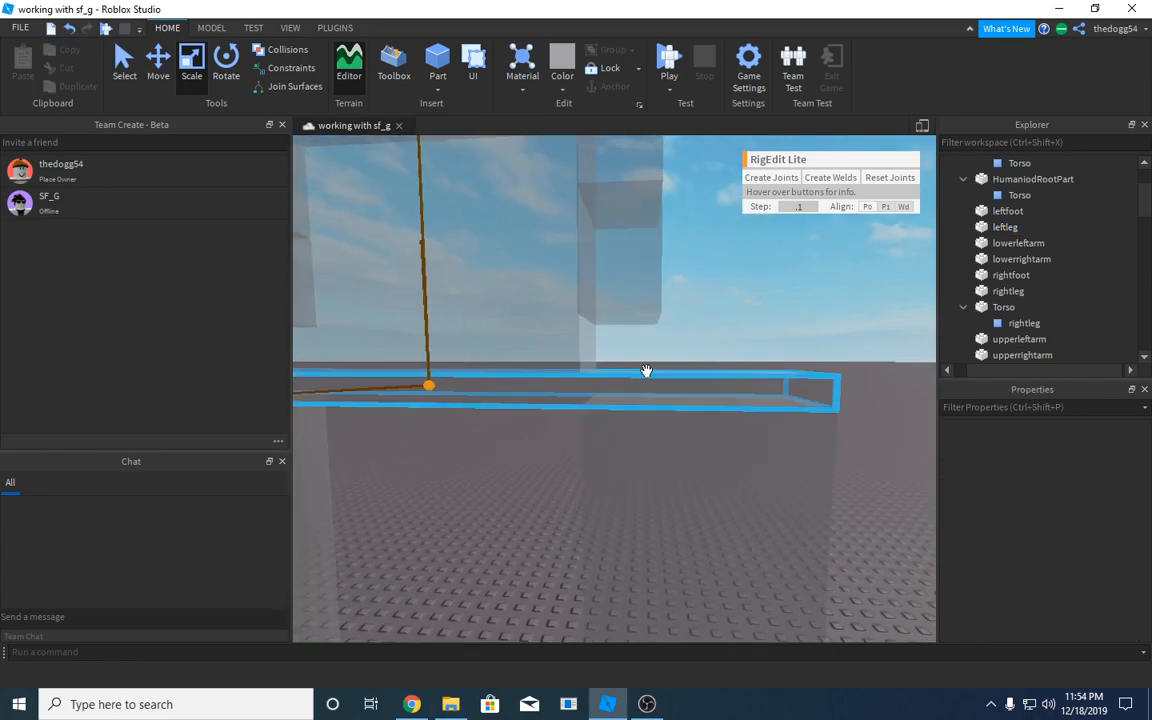
pyautogui.click(978, 261)
pyautogui.rightClick(979, 265)
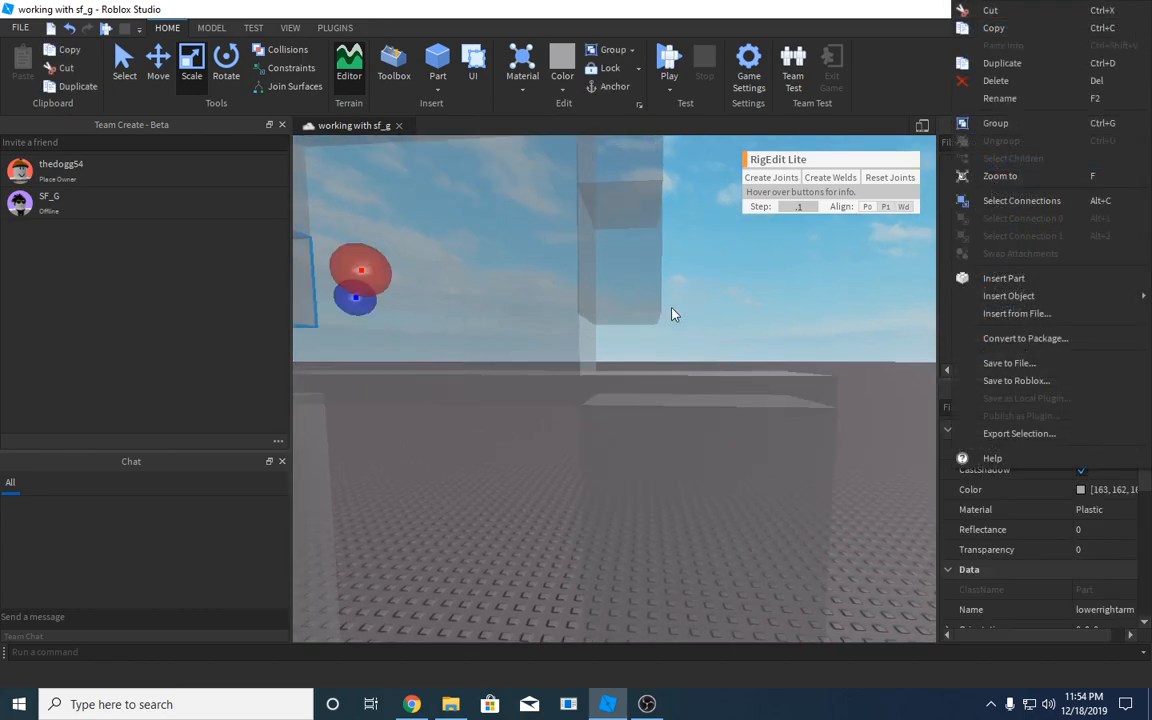
pyautogui.click(671, 310)
pyautogui.scroll(-3, 671, 310)
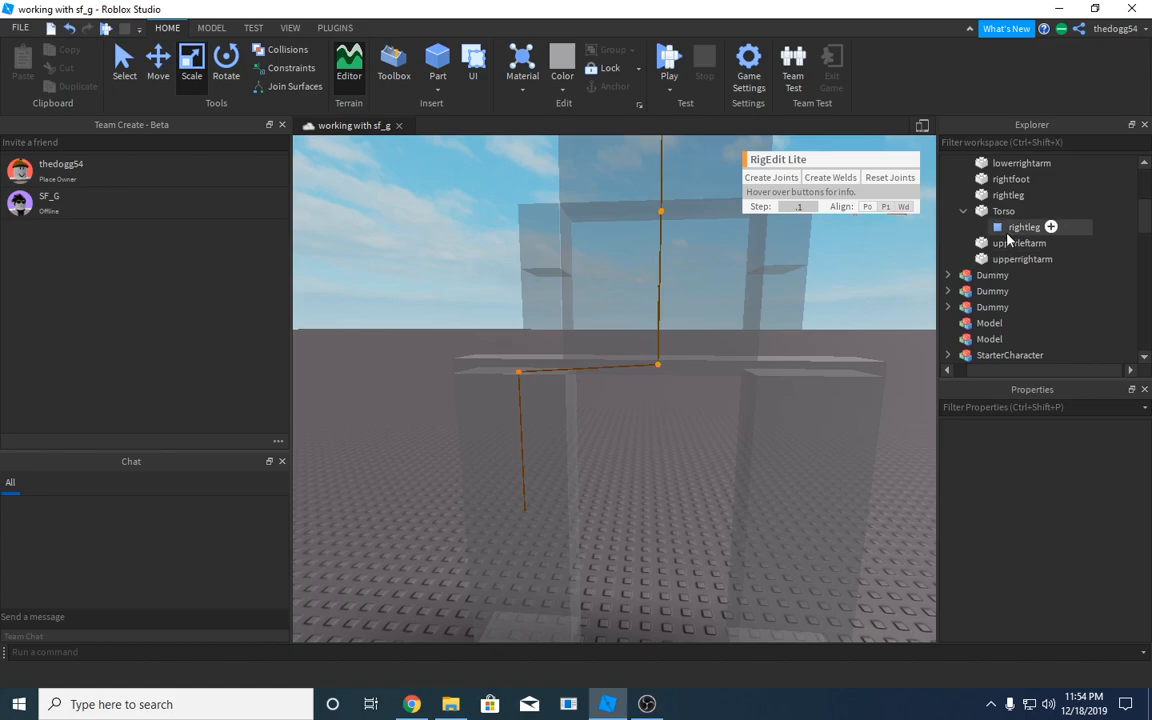
# Create a joint from Torso to leftleg, with Torso as the first part
pyautogui.click(998, 213)
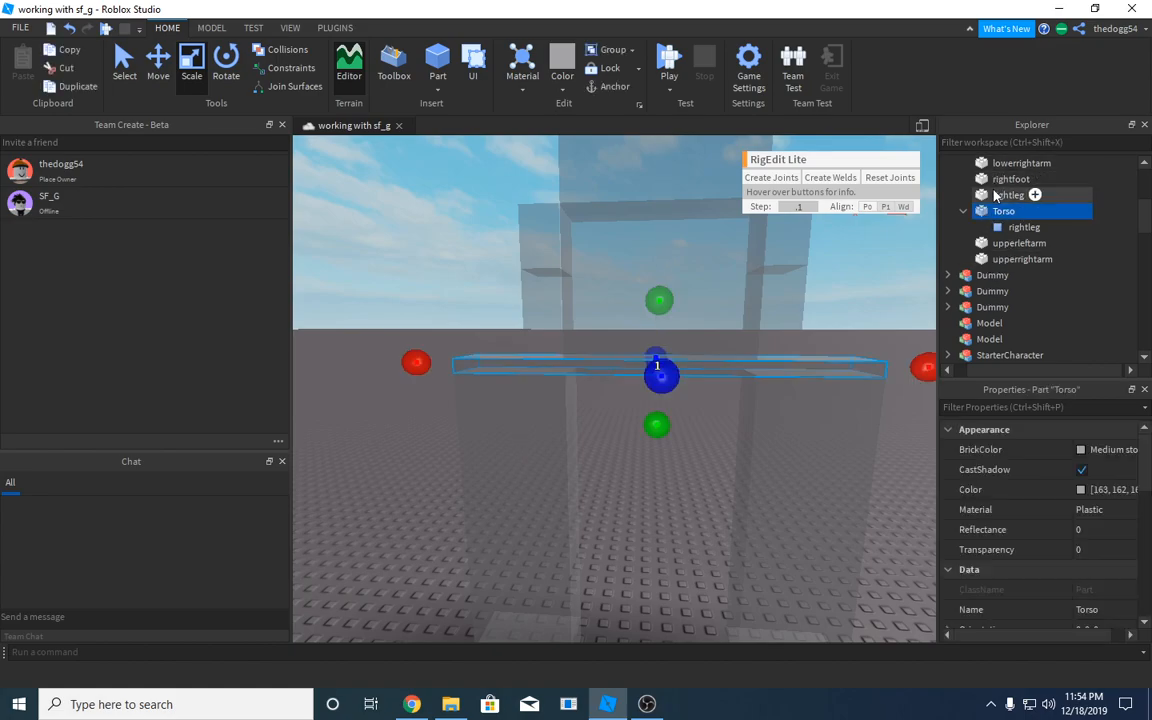
pyautogui.scroll(2, 997, 214)
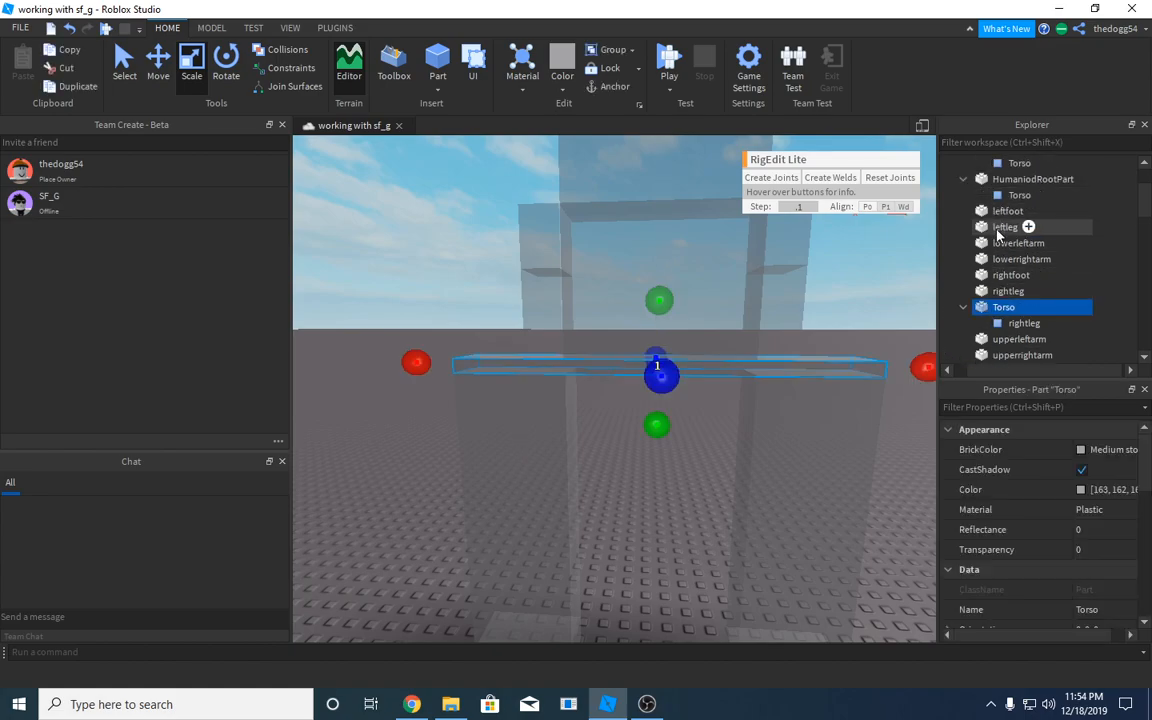
pyautogui.keyDown('ctrl'); pyautogui.click(998, 229); pyautogui.keyUp('ctrl')
pyautogui.moveTo(771, 357); pyautogui.dragTo(694, 404, button='right')
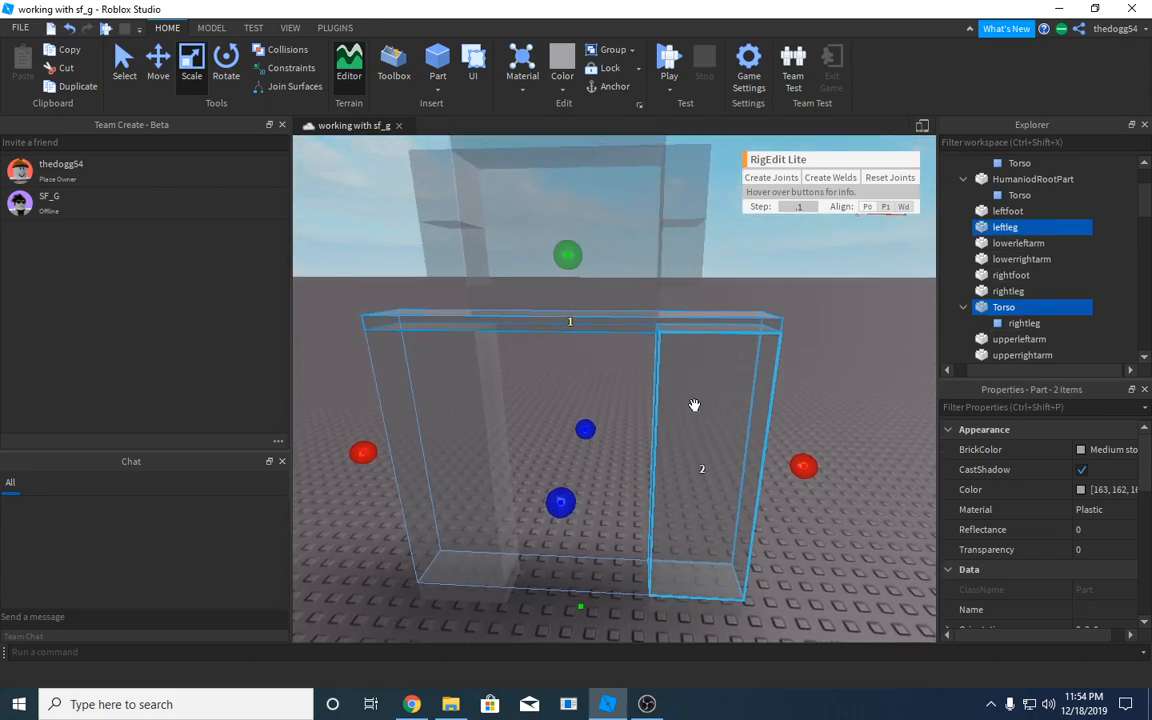
pyautogui.click(997, 232)
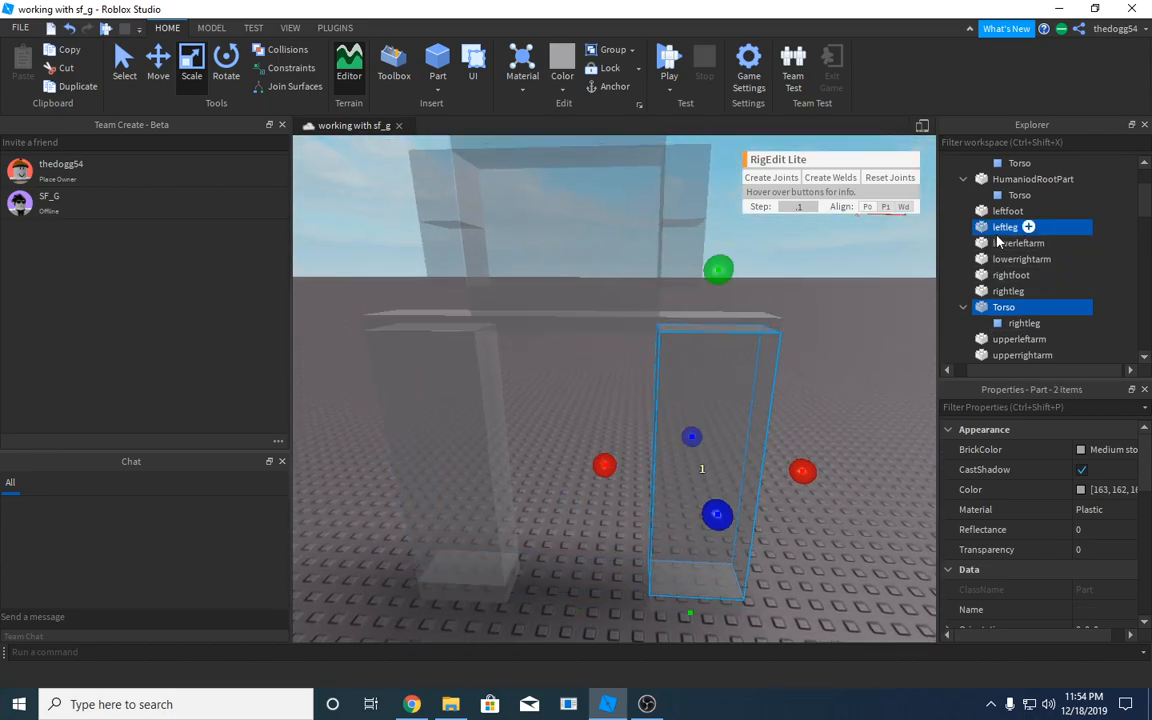
pyautogui.keyDown('ctrl'); pyautogui.click(999, 295); pyautogui.keyUp('ctrl')
pyautogui.keyDown('ctrl'); pyautogui.click(999, 295); pyautogui.keyUp('ctrl')
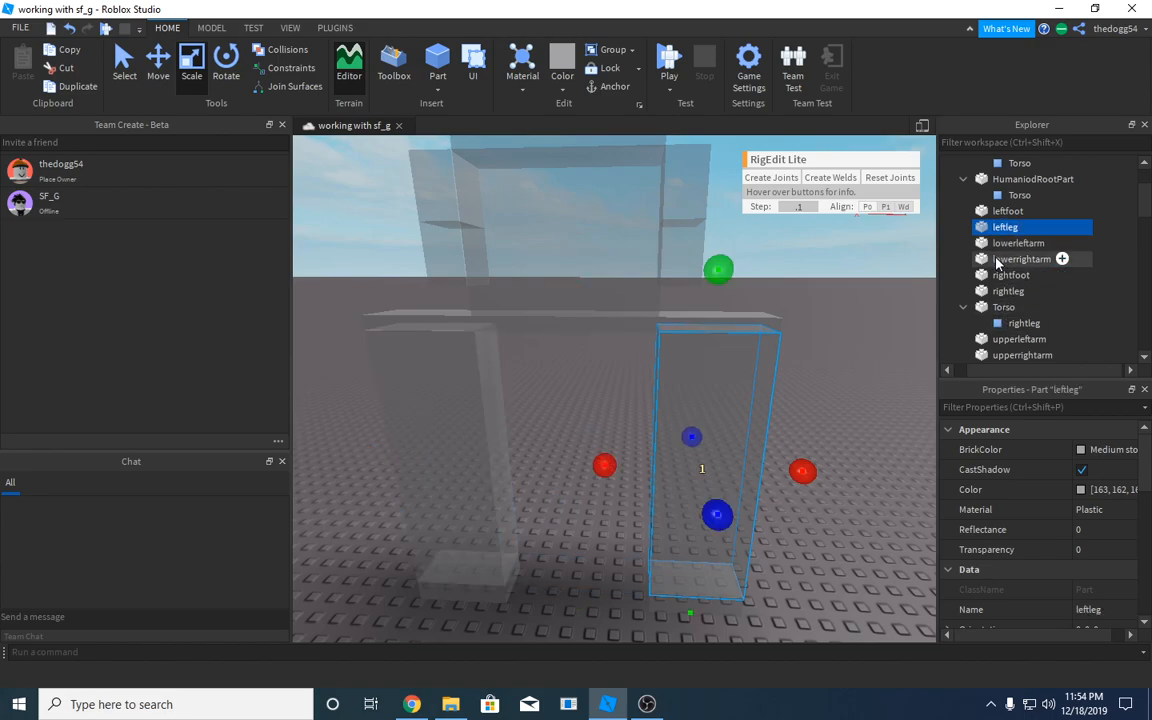
pyautogui.click(997, 308)
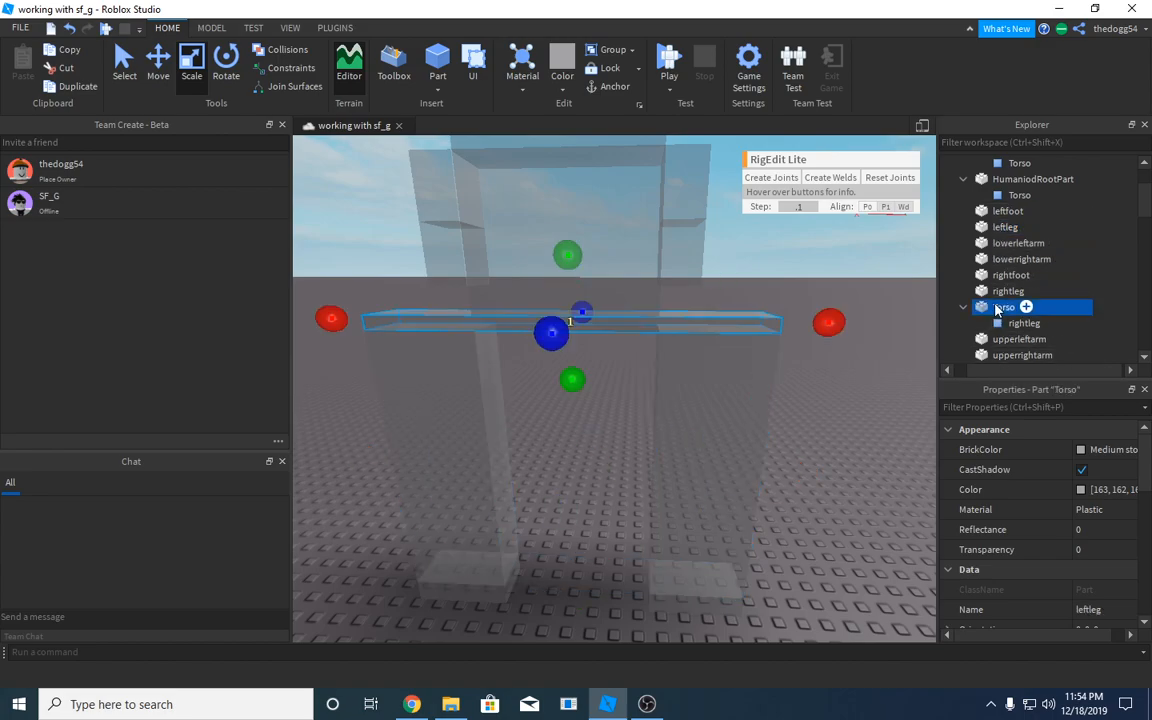
pyautogui.keyDown('ctrl'); pyautogui.click(1005, 227); pyautogui.keyUp('ctrl')
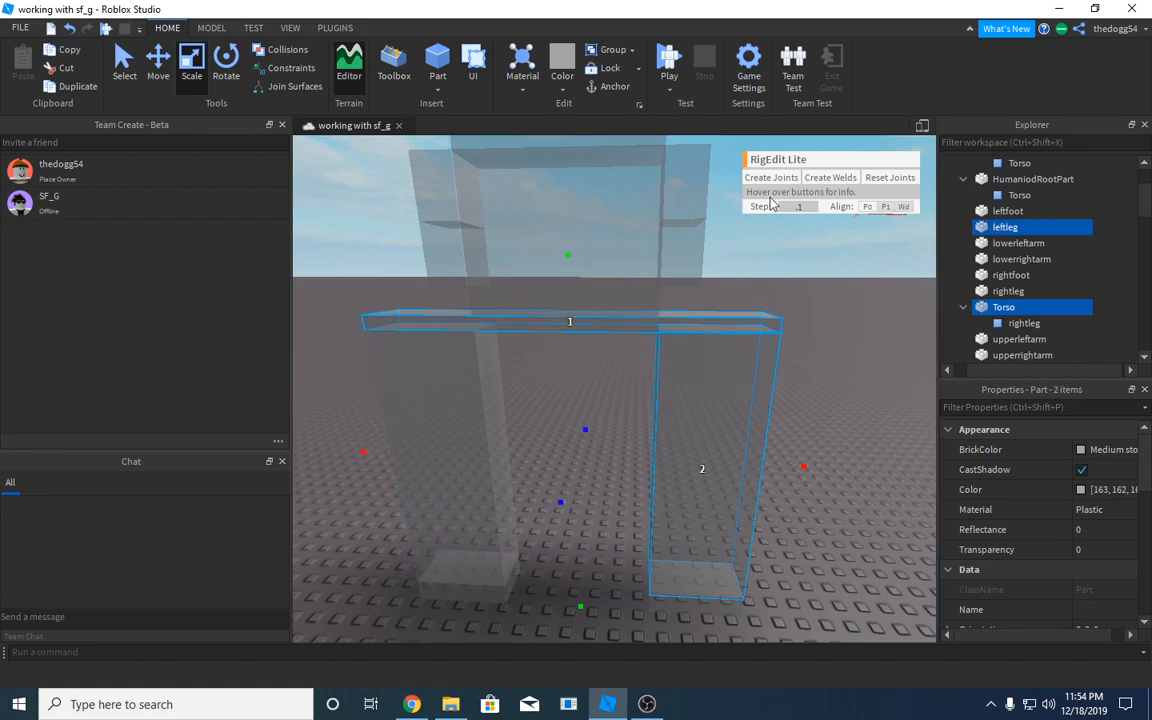
pyautogui.click(780, 180)
# Move the leftleg joint up to the top of the left leg, level with the right hip joint
pyautogui.moveTo(697, 440); pyautogui.dragTo(718, 270)
pyautogui.press('d')
pyautogui.press('w')
pyautogui.moveTo(723, 298); pyautogui.dragTo(676, 315, button='right')
pyautogui.press('a')
pyautogui.press('w')
pyautogui.press('w')
pyautogui.press('s')
pyautogui.scroll(-5, 715, 394)
pyautogui.click(755, 458)
pyautogui.press('d')
pyautogui.moveTo(756, 455); pyautogui.dragTo(756, 455, button='right')
pyautogui.press('w')
pyautogui.press('s')
pyautogui.press('w')
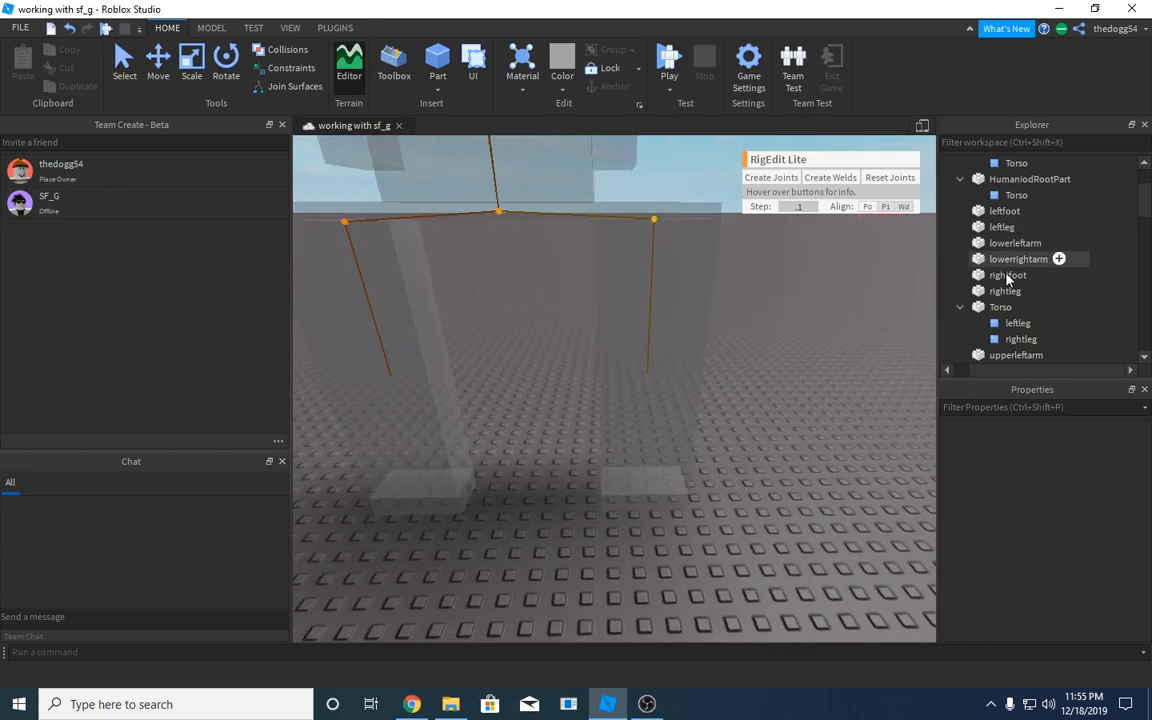
# Create a joint from rightleg to rightfoot, with rightleg as the first part
pyautogui.click(1005, 291)
pyautogui.press('f')
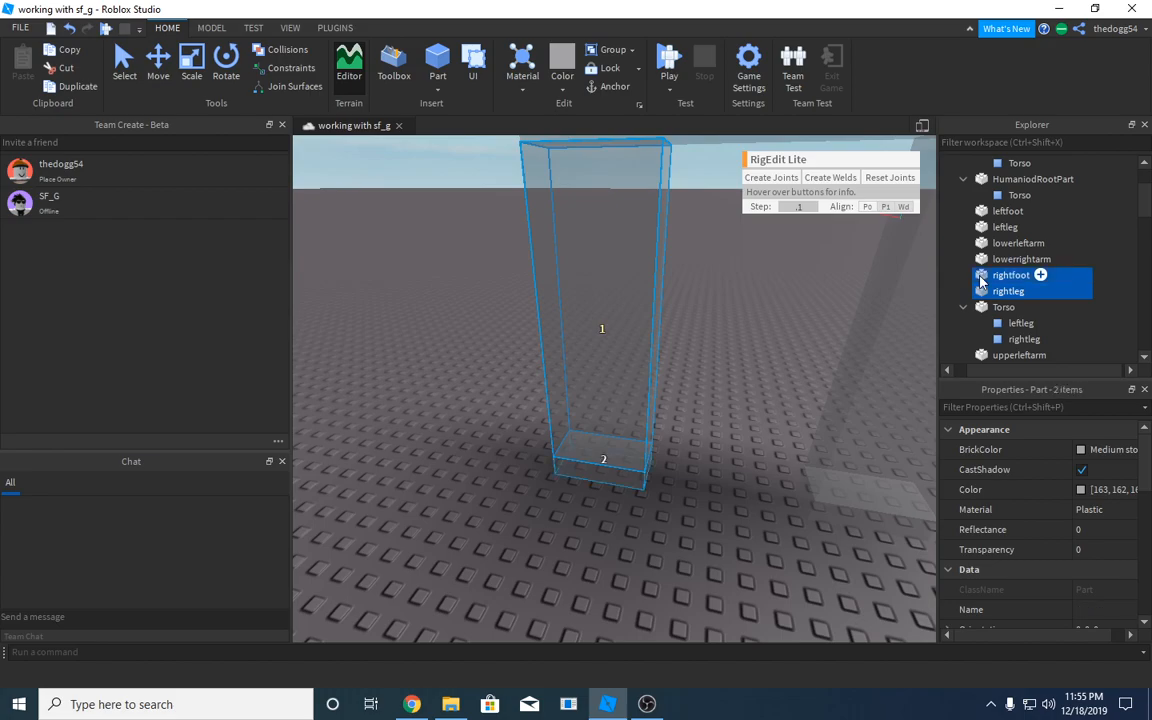
pyautogui.rightClick(981, 278)
pyautogui.click(781, 172)
pyautogui.click(780, 174)
# Move the rightfoot joint up to the ankle, where the right leg meets the foot
pyautogui.moveTo(645, 477); pyautogui.dragTo(644, 477, button='right')
pyautogui.scroll(3, 645, 477)
pyautogui.scroll(-3, 645, 477)
pyautogui.scroll(3, 645, 477)
pyautogui.moveTo(658, 374); pyautogui.dragTo(656, 351)
pyautogui.rightClick(657, 355)
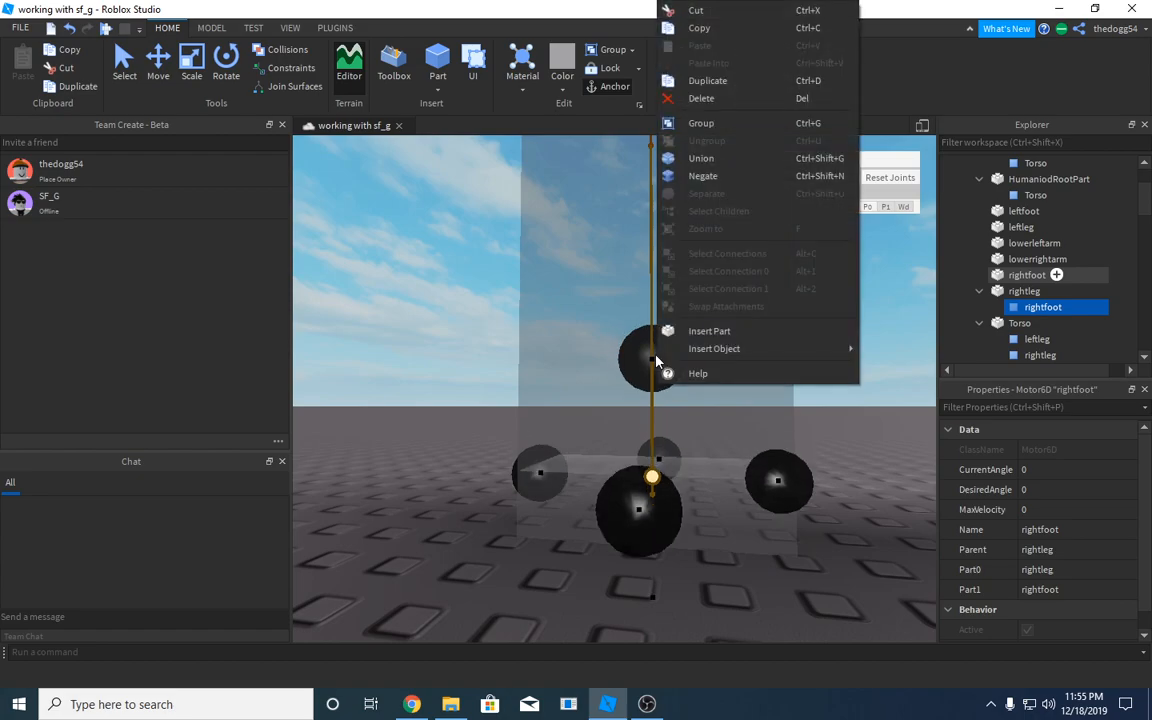
pyautogui.click(646, 348)
pyautogui.moveTo(645, 353); pyautogui.dragTo(645, 342, button='right')
pyautogui.scroll(3, 645, 353)
pyautogui.scroll(-2, 645, 353)
pyautogui.scroll(-3, 645, 353)
pyautogui.scroll(-2, 645, 342)
pyautogui.moveTo(732, 332); pyautogui.dragTo(730, 343, button='right')
pyautogui.scroll(-3, 729, 330)
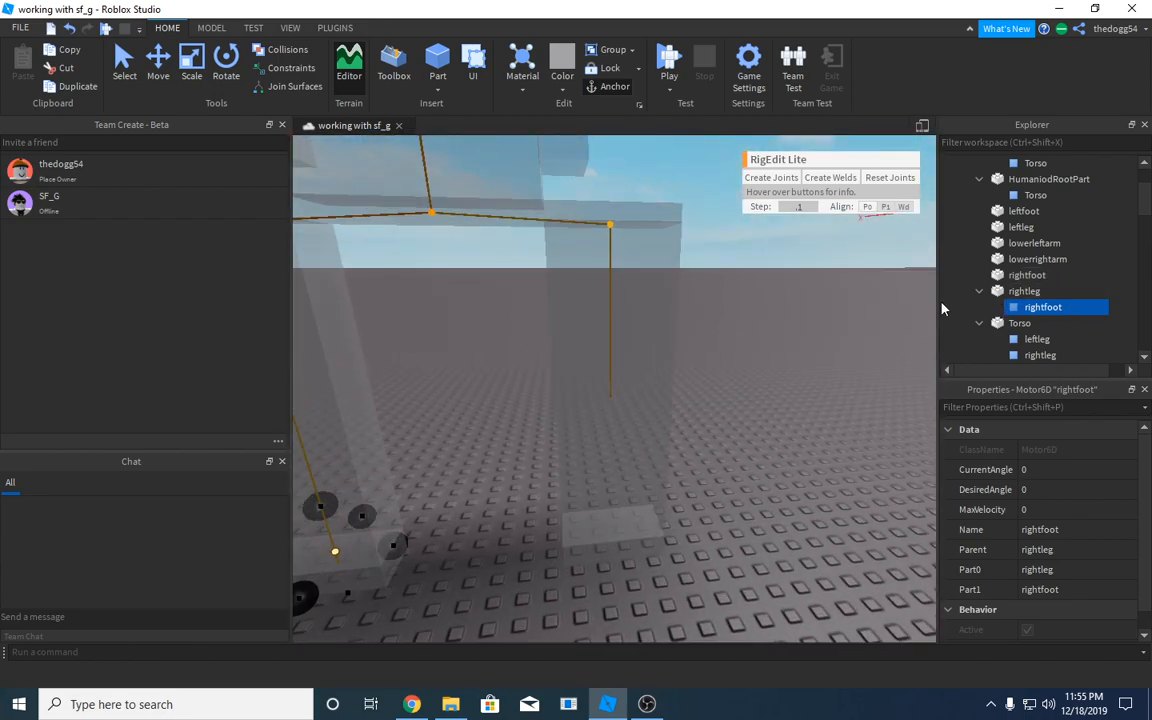
# Create a joint from leftleg to leftfoot, with leftleg as the first part
pyautogui.click(1020, 228)
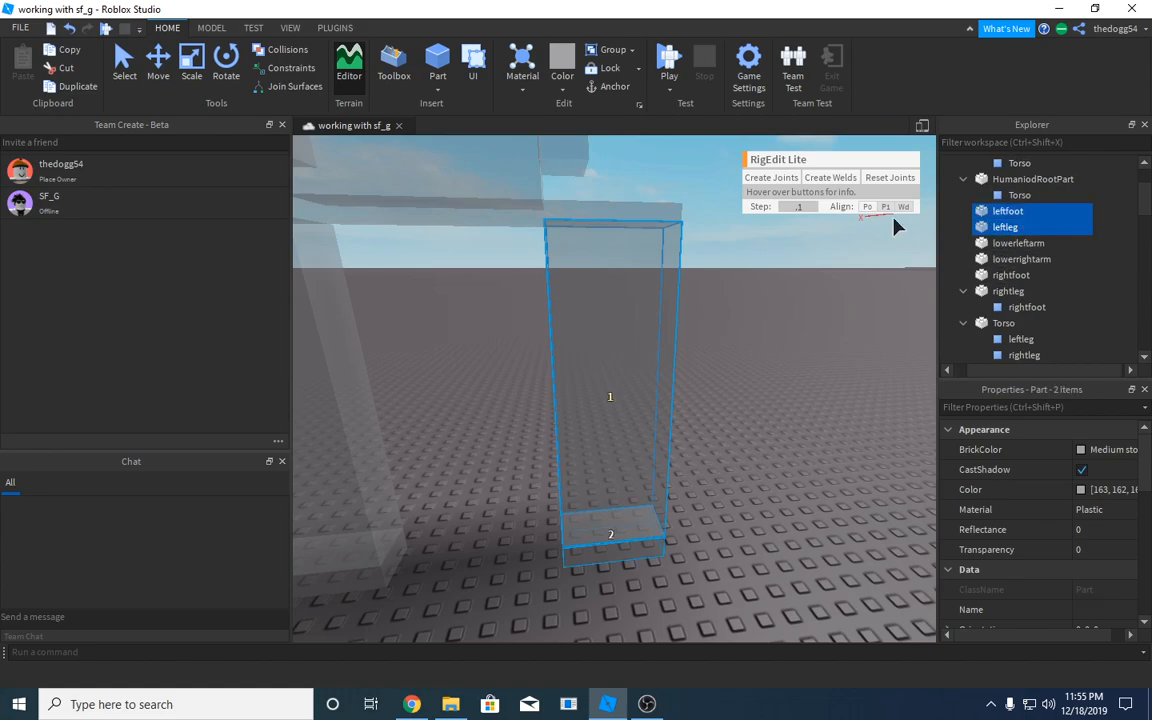
pyautogui.click(778, 177)
pyautogui.scroll(10, 700, 481)
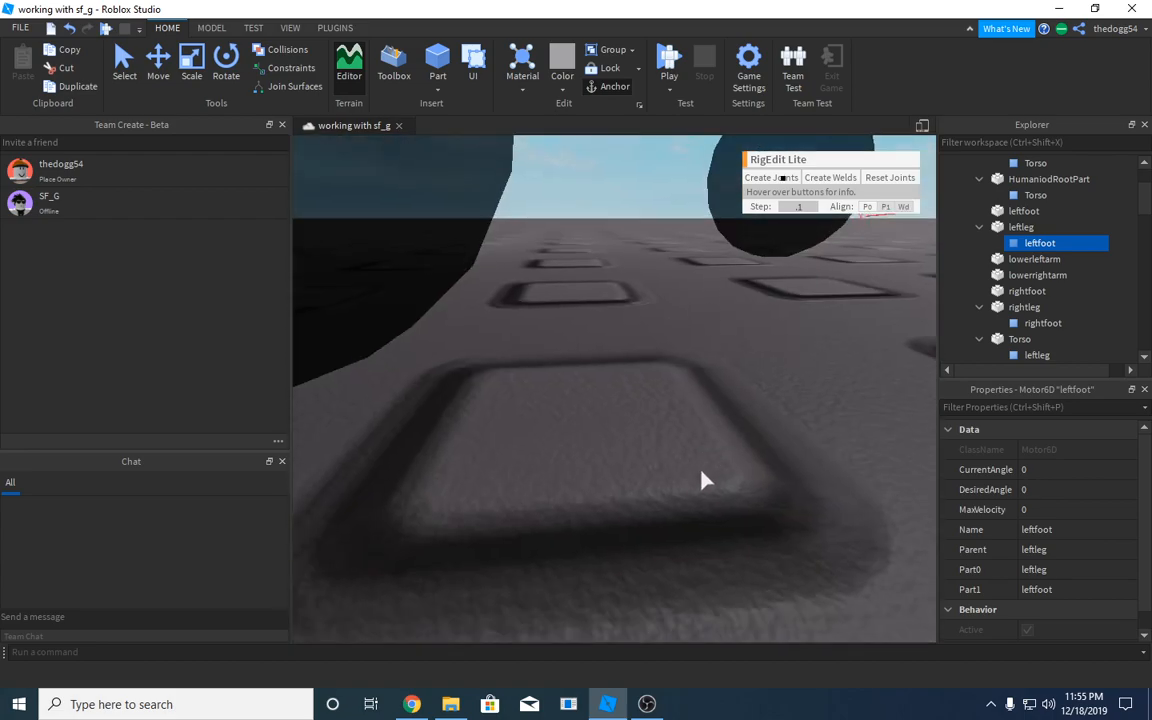
# Move the leftfoot joint up to the ankle, where the left leg meets the foot
pyautogui.scroll(-6, 701, 470)
pyautogui.moveTo(701, 470); pyautogui.dragTo(709, 458, button='right')
pyautogui.scroll(-2, 712, 420)
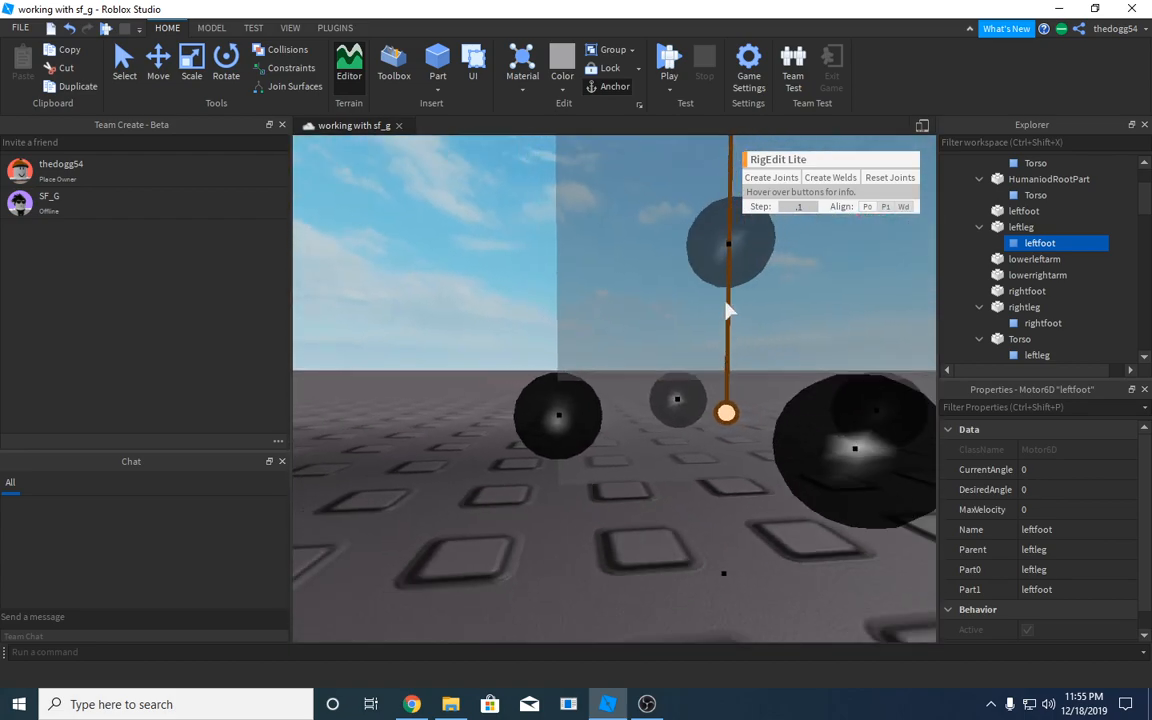
pyautogui.press('q')
pyautogui.scroll(-5, 591, 447)
pyautogui.click(568, 432)
pyautogui.moveTo(568, 432); pyautogui.dragTo(569, 405, button='right')
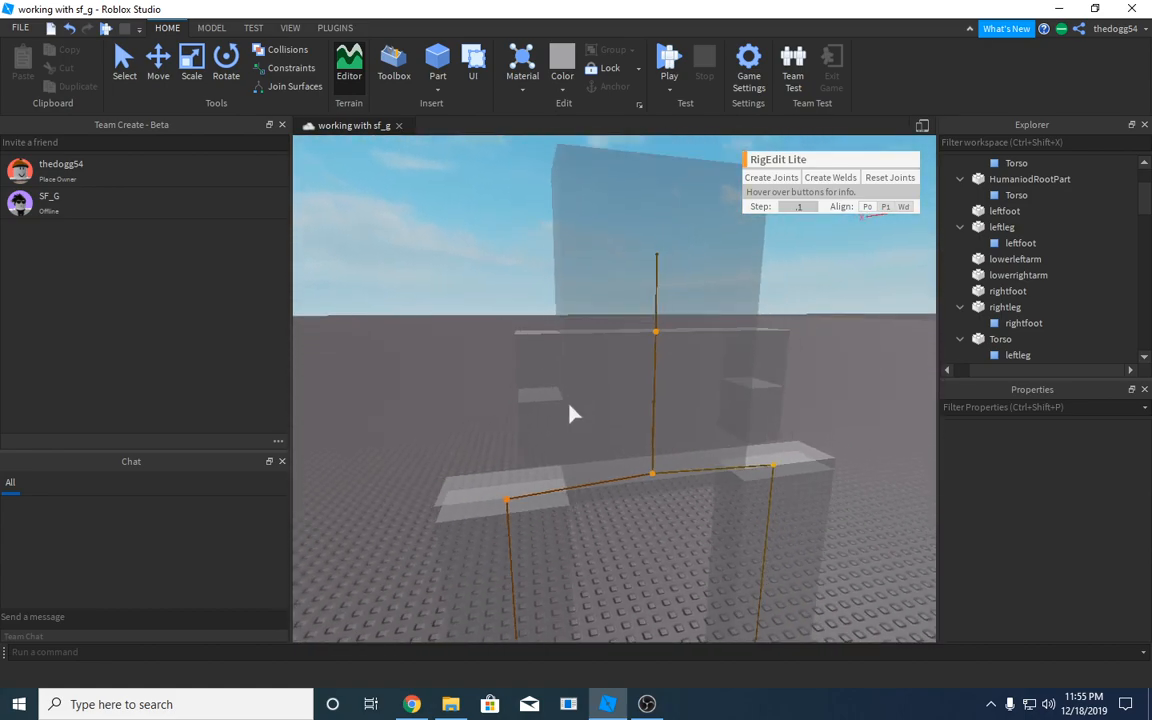
# Create a joint from Torso to upperleftarm, with Torso as the first part
pyautogui.click(1020, 211)
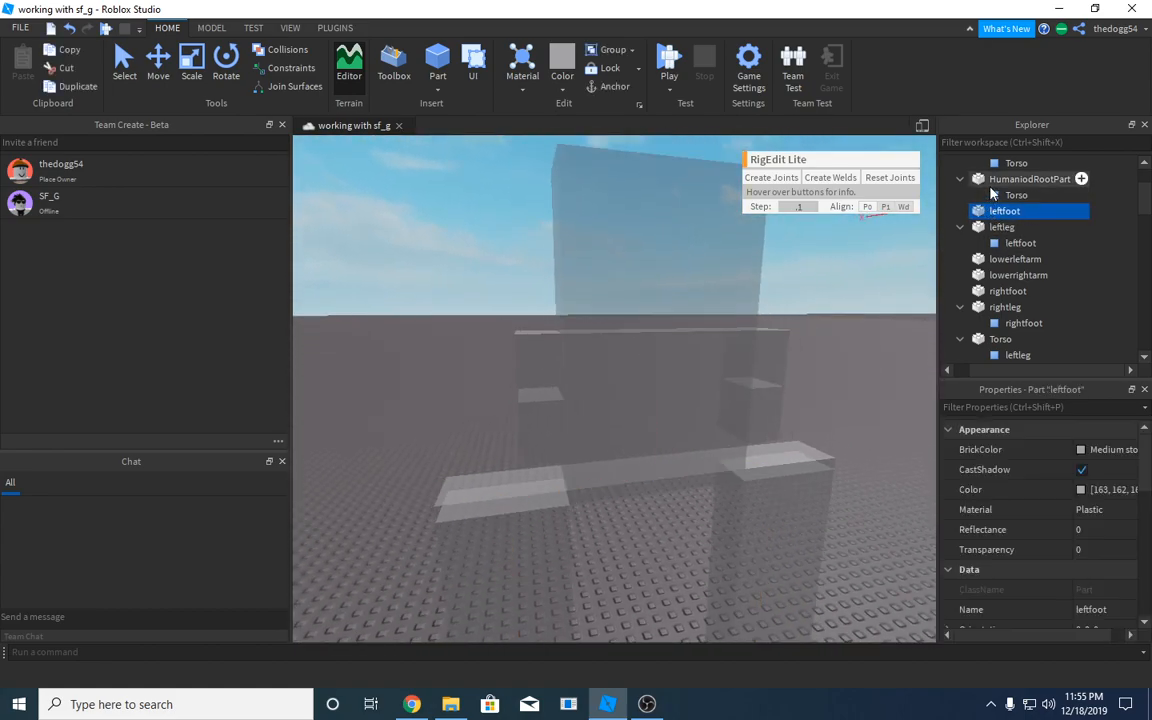
pyautogui.scroll(-1, 1004, 320)
pyautogui.click(1003, 291)
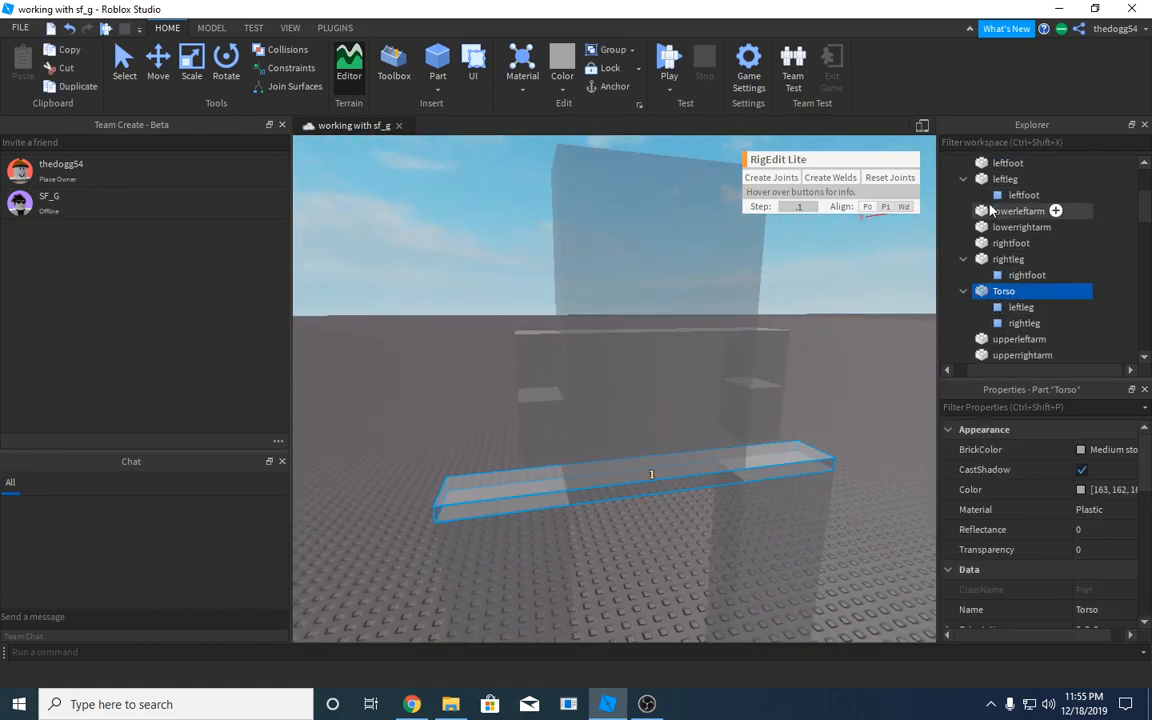
pyautogui.scroll(3, 1008, 232)
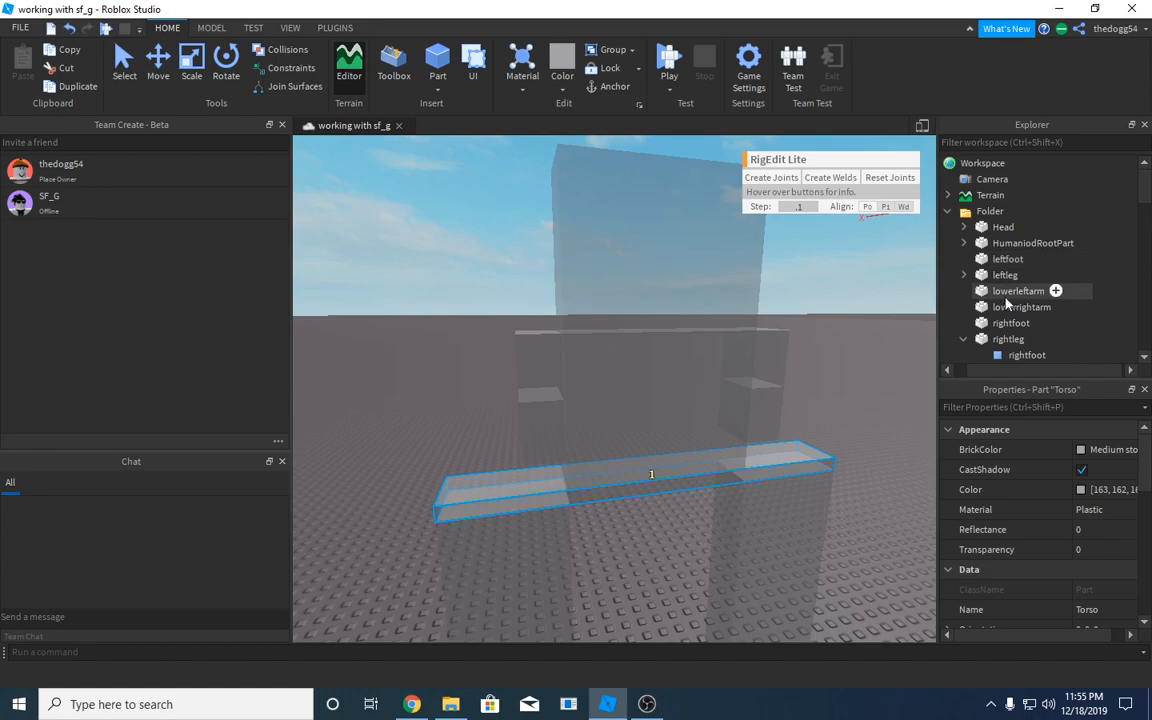
pyautogui.scroll(-1, 1005, 305)
pyautogui.moveTo(716, 331); pyautogui.dragTo(716, 331, button='right')
pyautogui.scroll(-2, 983, 293)
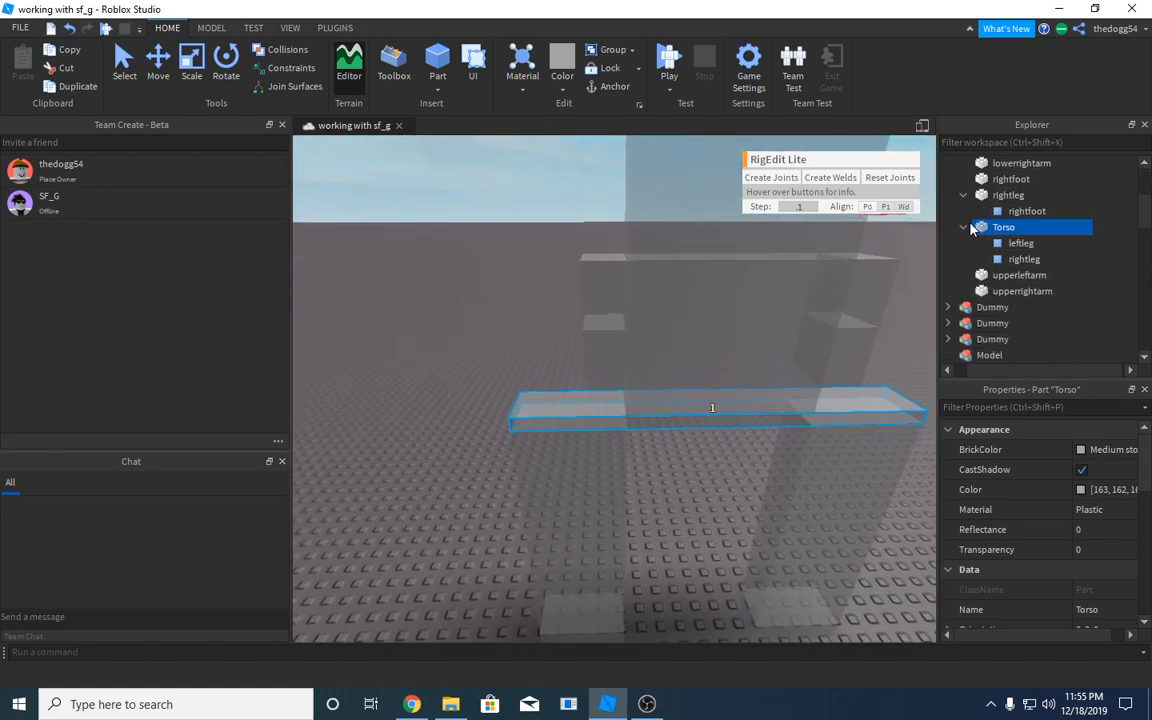
pyautogui.keyDown('ctrl'); pyautogui.click(986, 246); pyautogui.keyUp('ctrl')
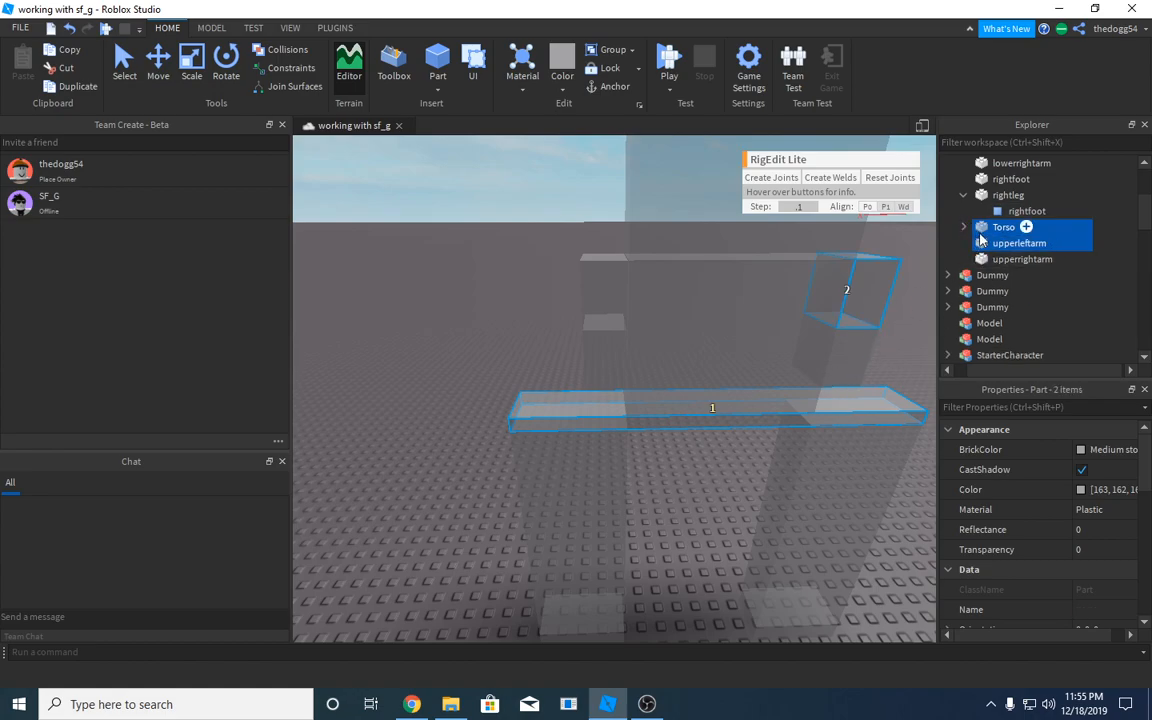
pyautogui.click(775, 178)
# Move the upperleftarm joint inward and up to the shoulder at the arm block's inner edge
pyautogui.moveTo(823, 393); pyautogui.dragTo(815, 372, button='right')
pyautogui.scroll(2, 817, 372)
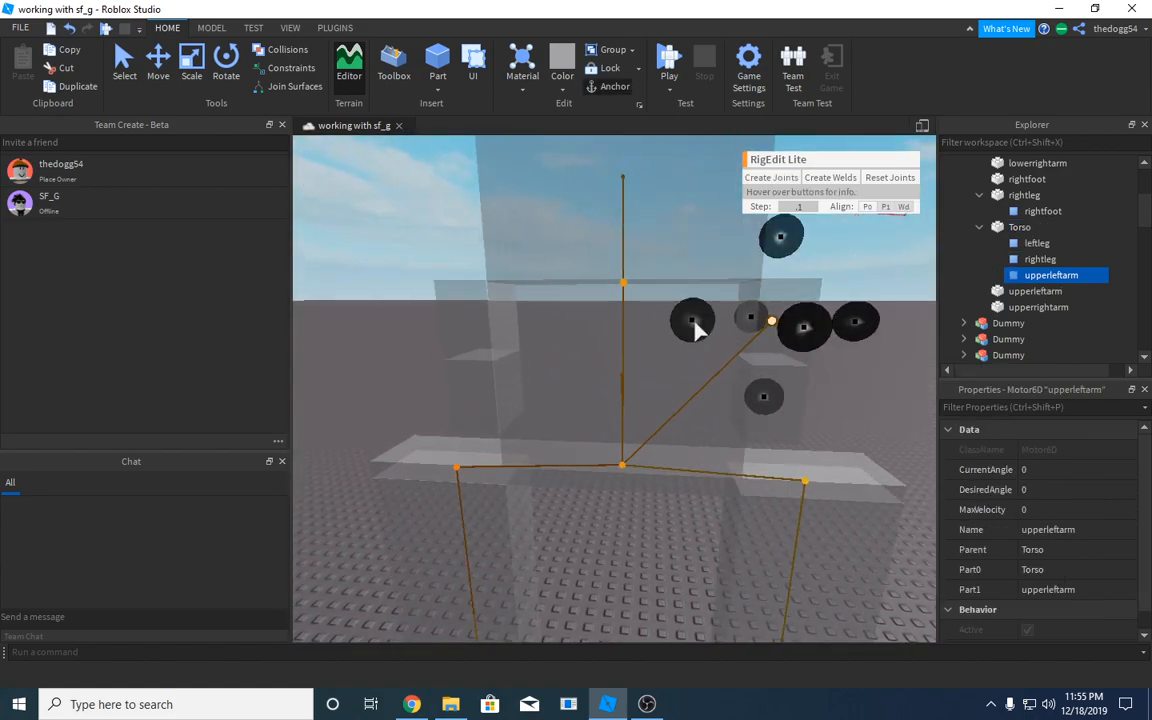
pyautogui.scroll(5, 671, 330)
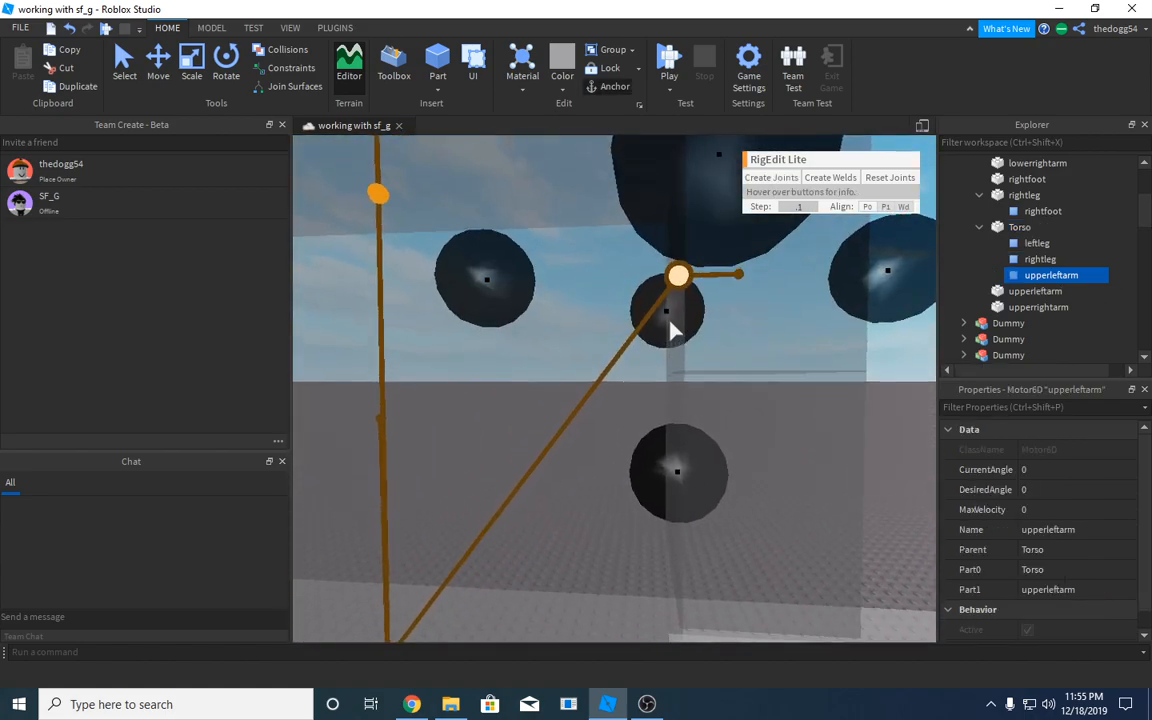
pyautogui.moveTo(670, 320); pyautogui.dragTo(694, 283, button='right')
pyautogui.scroll(3, 656, 239)
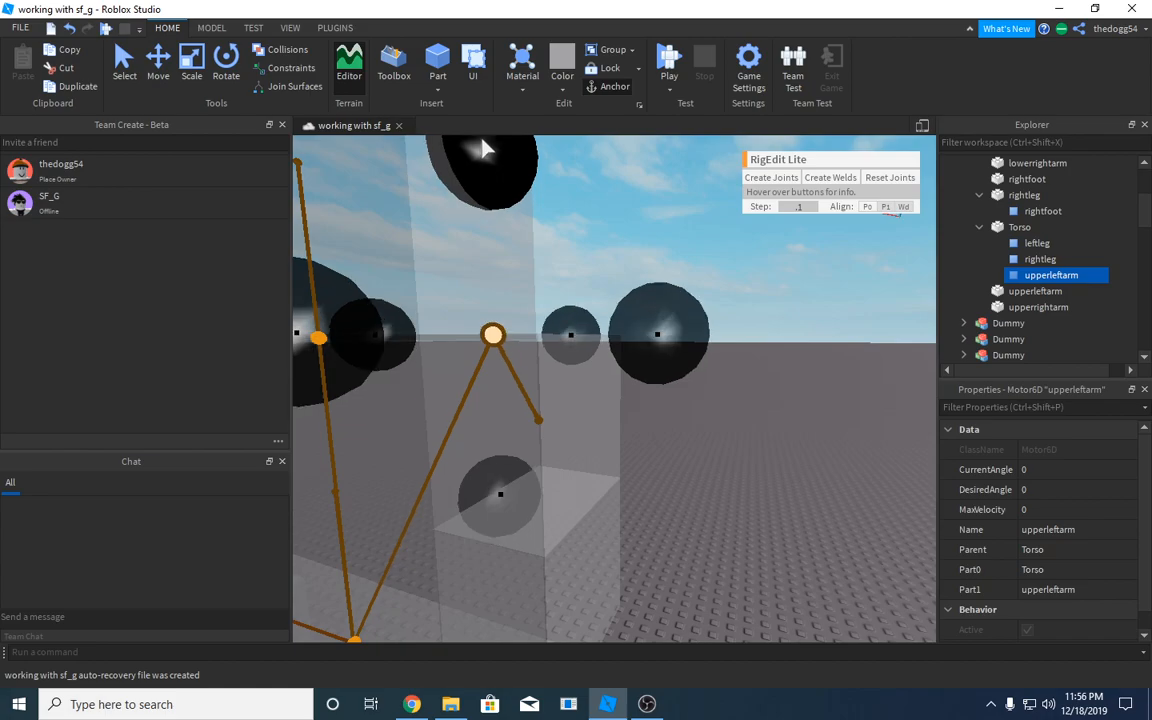
pyautogui.scroll(-4, 607, 352)
pyautogui.moveTo(607, 350); pyautogui.dragTo(607, 350, button='right')
pyautogui.scroll(2, 612, 332)
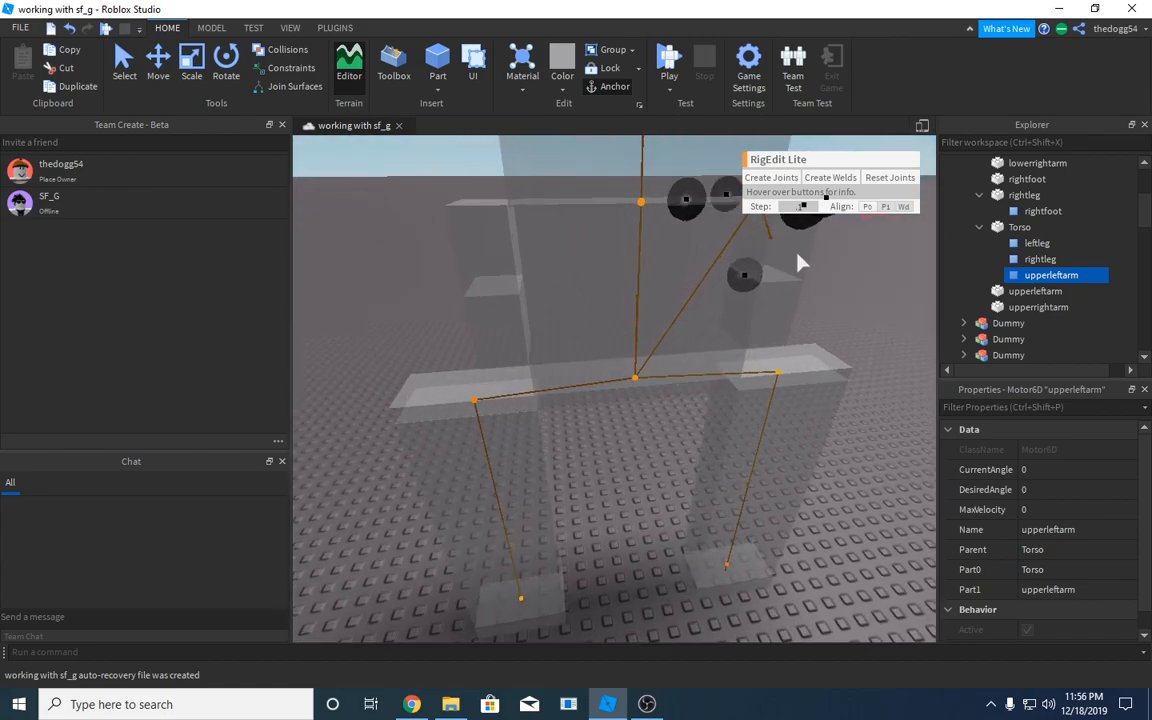
# Create a joint from Torso to upperrightarm, with Torso as the first part, and move it up and inward to the shoulder
pyautogui.click(1010, 227)
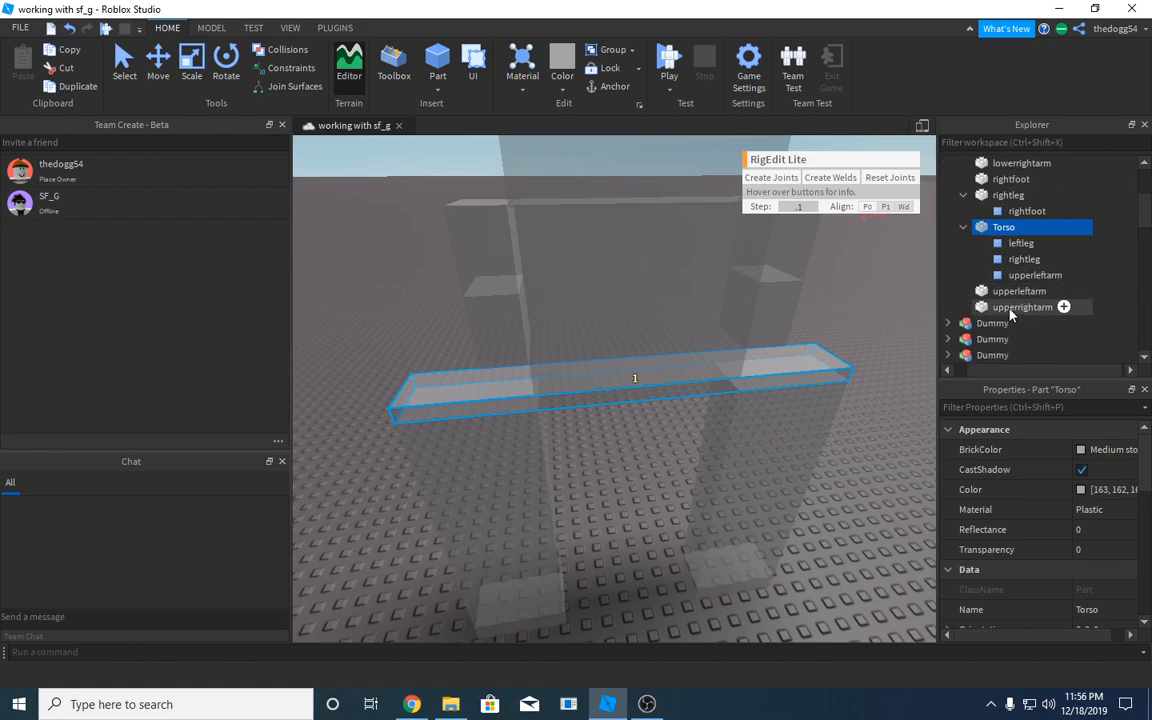
pyautogui.click(770, 178)
pyautogui.moveTo(555, 265); pyautogui.dragTo(555, 265, button='right')
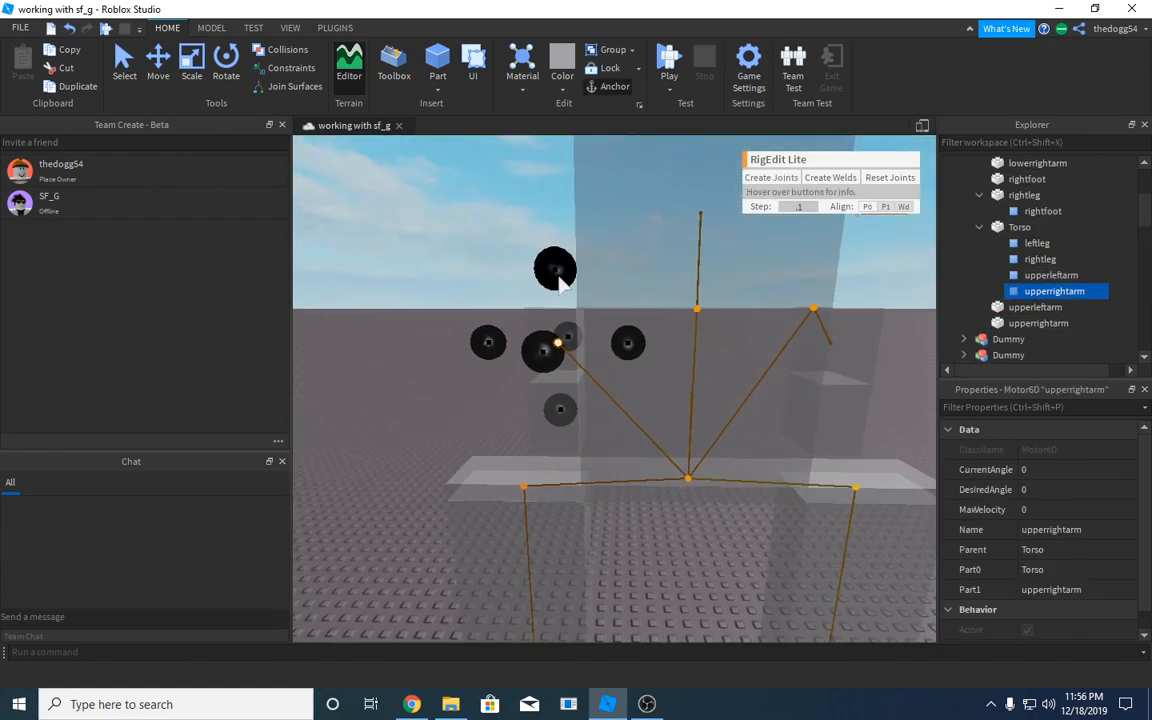
pyautogui.moveTo(551, 220); pyautogui.dragTo(551, 223)
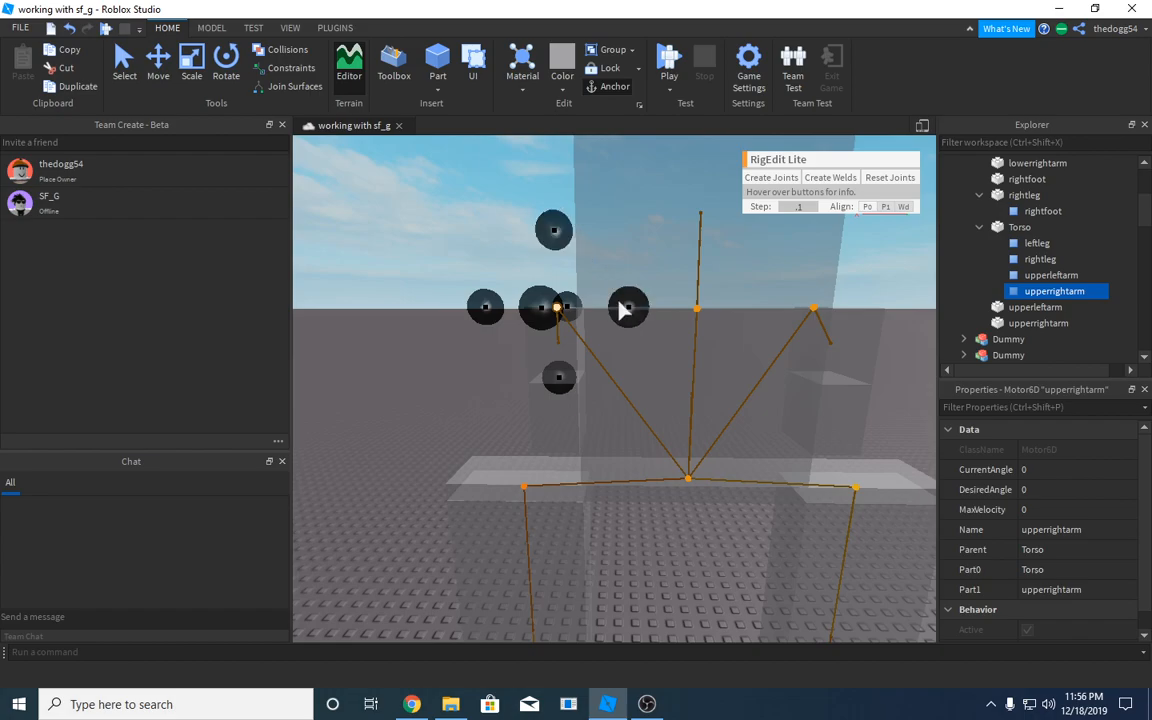
pyautogui.moveTo(636, 300); pyautogui.dragTo(659, 304)
pyautogui.press('a')
pyautogui.press('d')
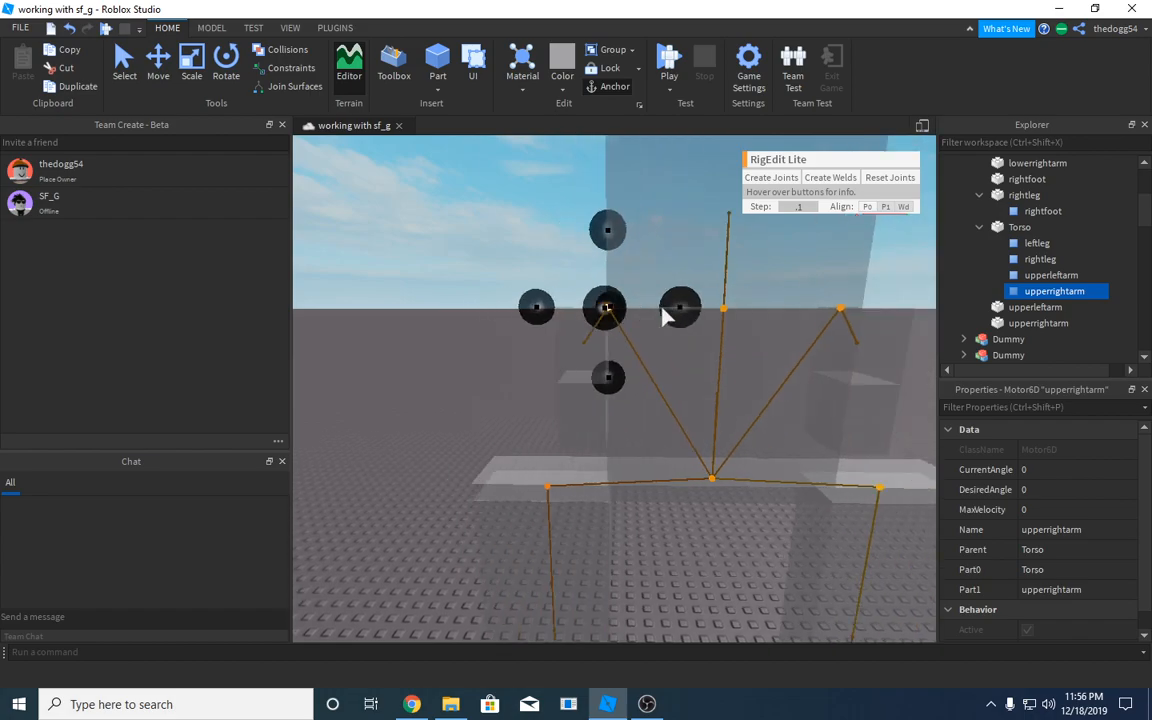
pyautogui.press('w')
pyautogui.press('s')
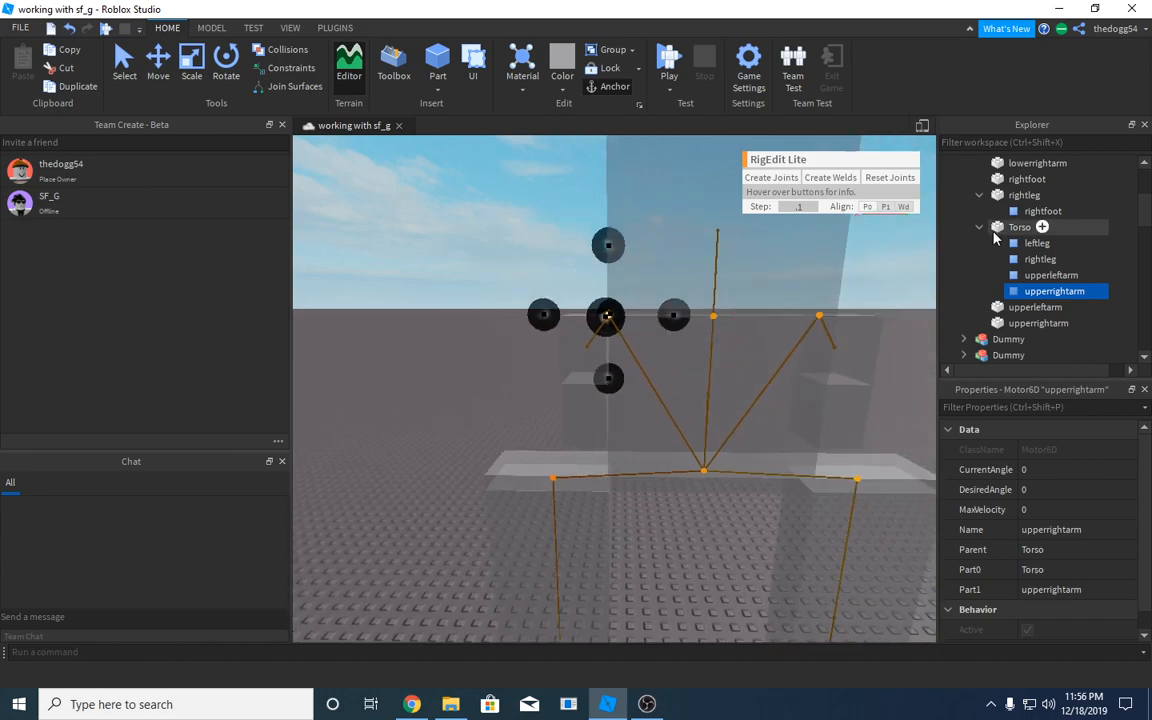
pyautogui.click(1010, 311)
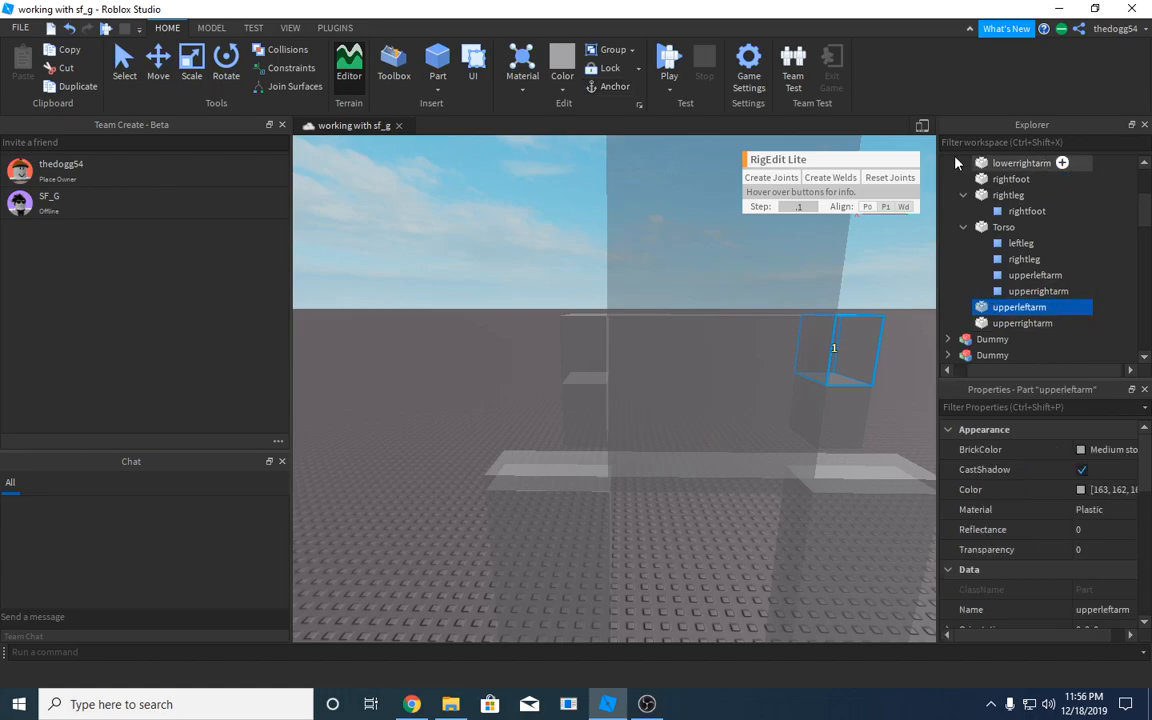
pyautogui.click(993, 183)
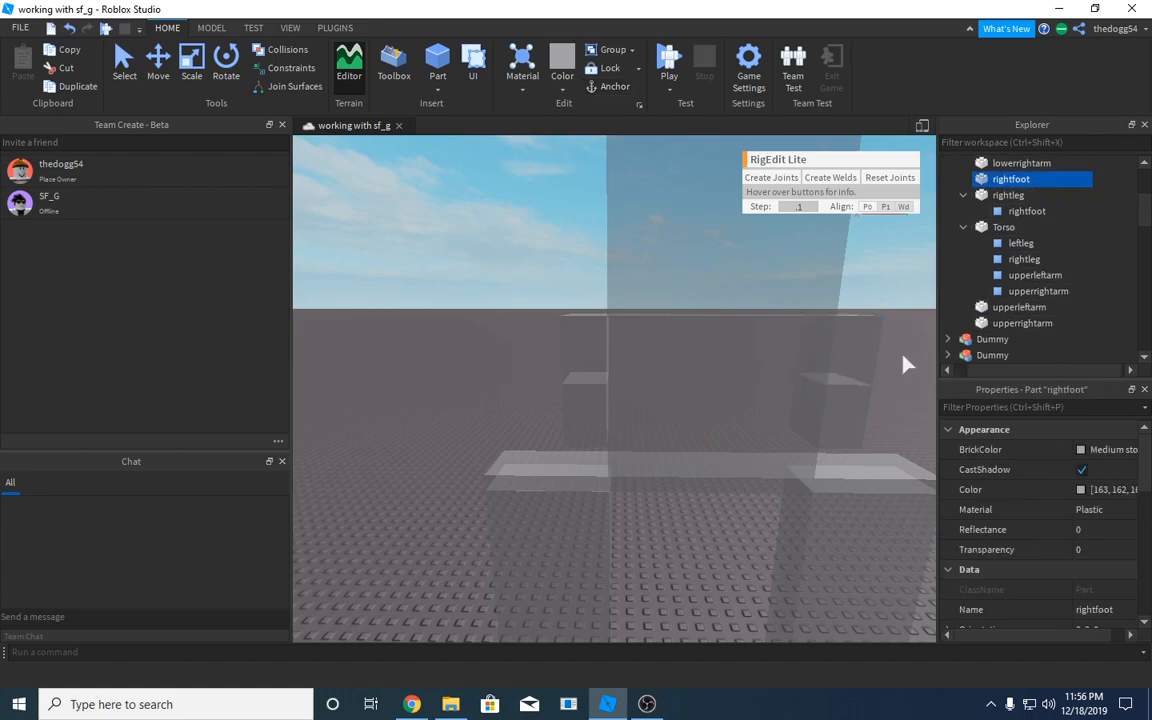
pyautogui.scroll(1, 993, 215)
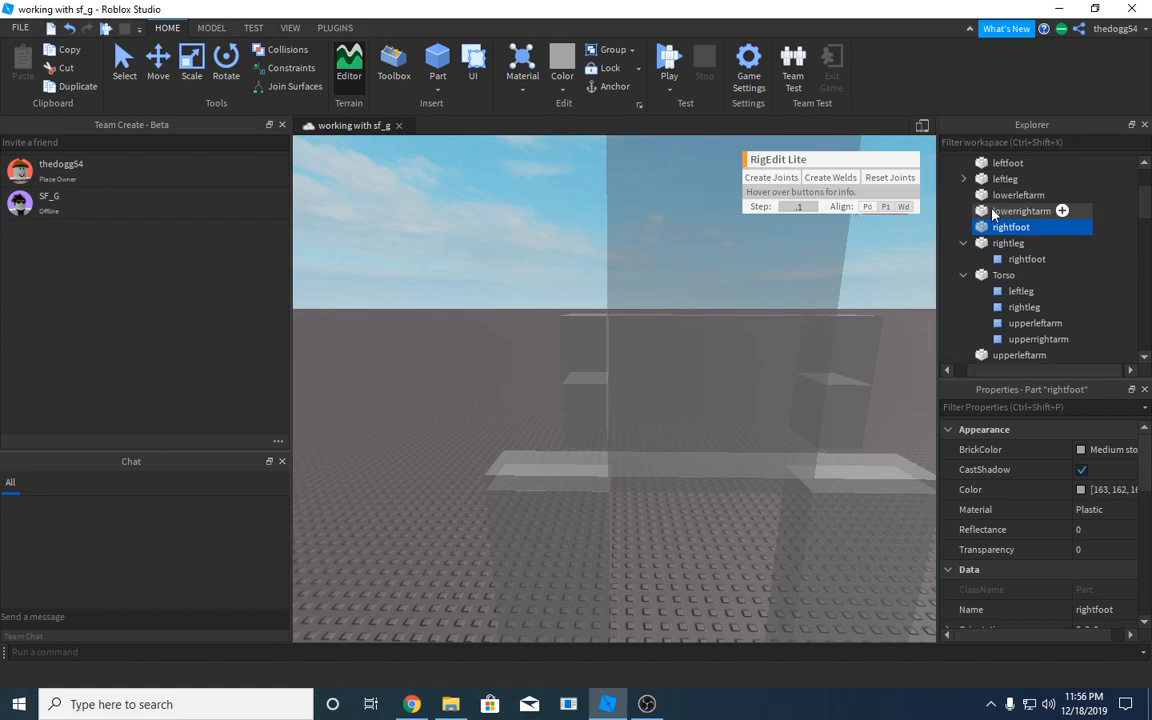
pyautogui.scroll(-1, 1004, 262)
# Create a joint from upperrightarm to lowerrightarm, with upperrightarm as the first part, and raise it to the elbow between the two blocks
pyautogui.click(998, 326)
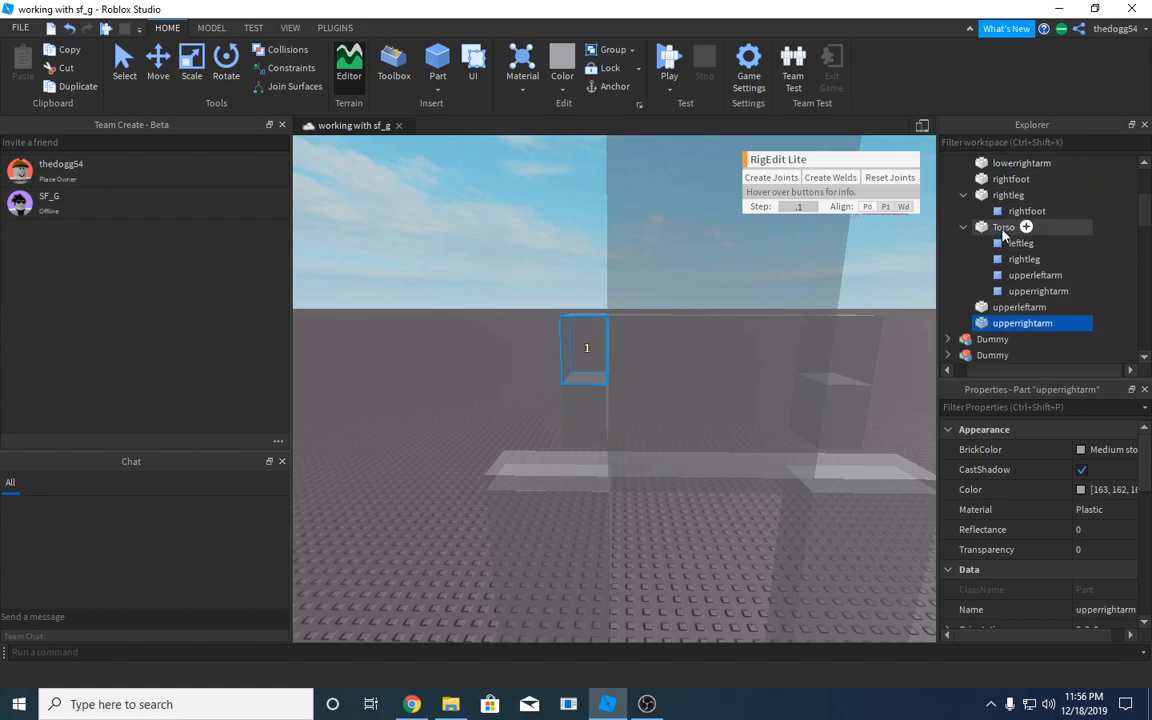
pyautogui.click(768, 178)
pyautogui.scroll(5, 635, 378)
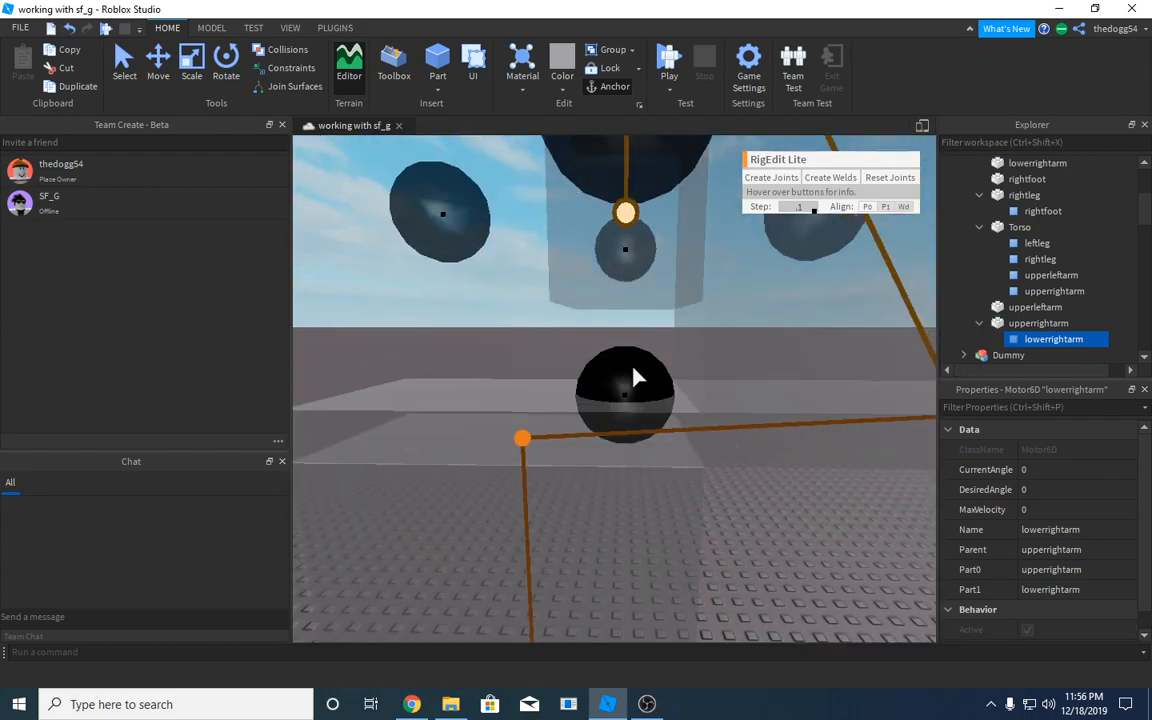
pyautogui.scroll(-5, 635, 366)
pyautogui.moveTo(633, 366); pyautogui.dragTo(635, 370, button='right')
pyautogui.scroll(4, 635, 370)
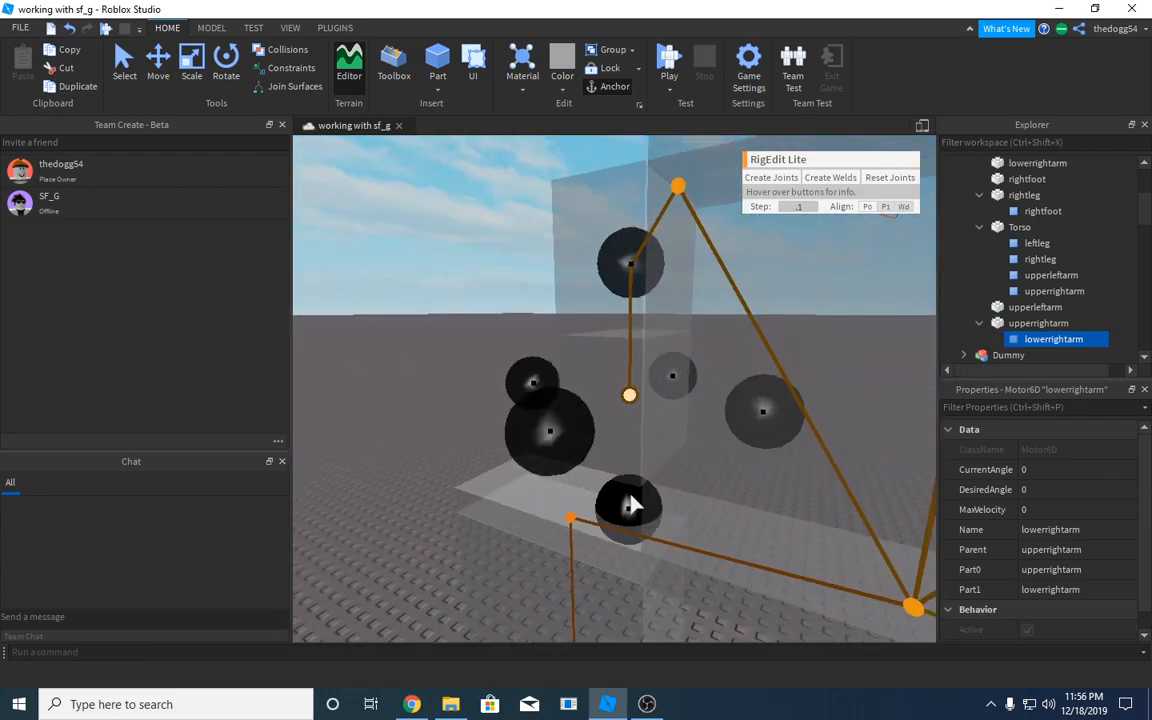
pyautogui.moveTo(627, 494); pyautogui.dragTo(630, 436)
pyautogui.moveTo(630, 446); pyautogui.dragTo(630, 447, button='right')
pyautogui.scroll(-5, 630, 447)
pyautogui.press('d')
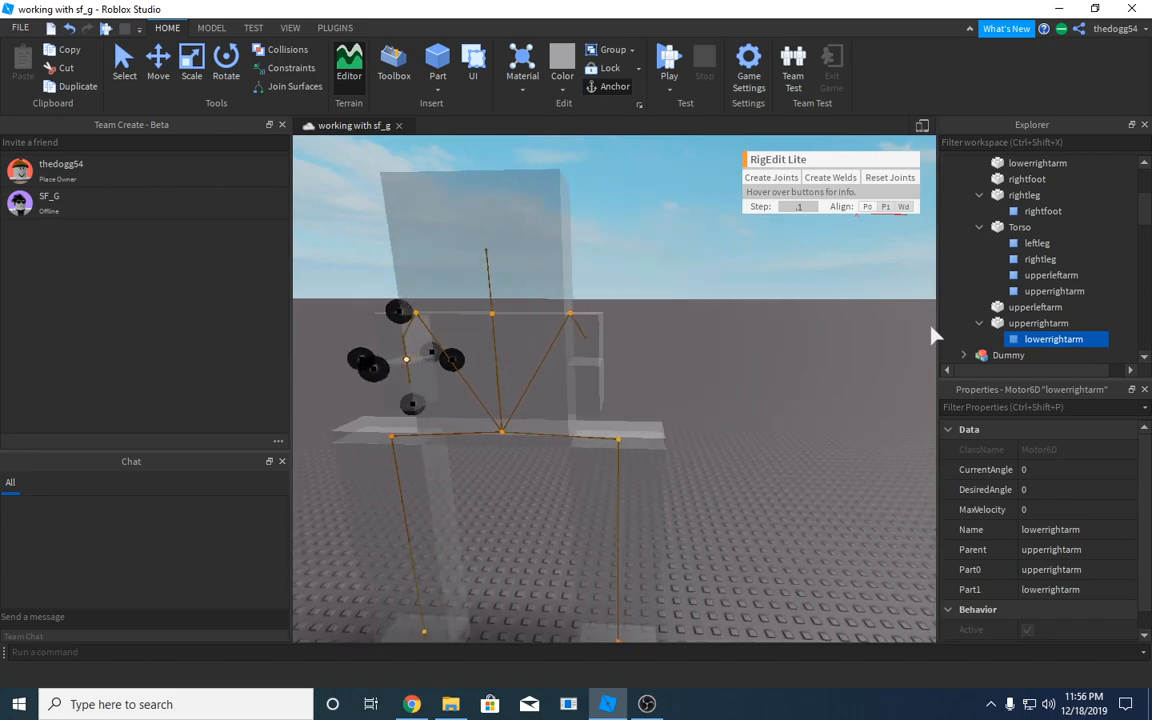
pyautogui.press('s')
# Create a joint from upperleftarm to lowerleftarm, with upperleftarm as the first part, and raise it to the elbow
pyautogui.click(1030, 307)
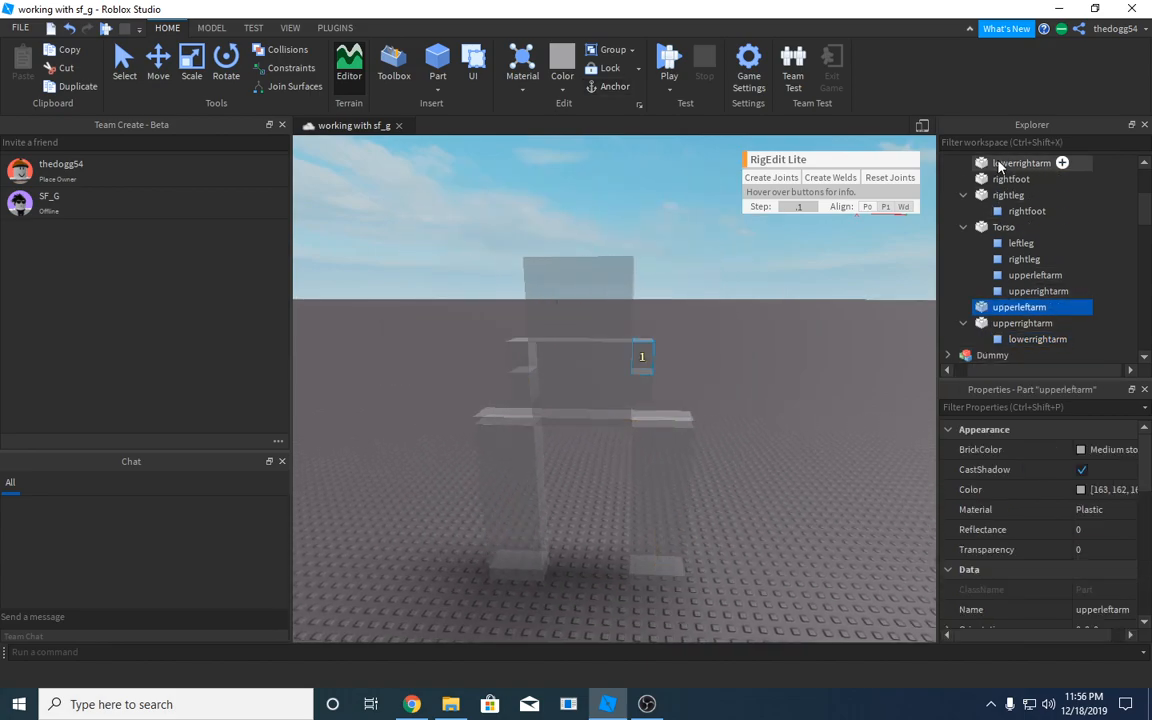
pyautogui.scroll(2, 1005, 243)
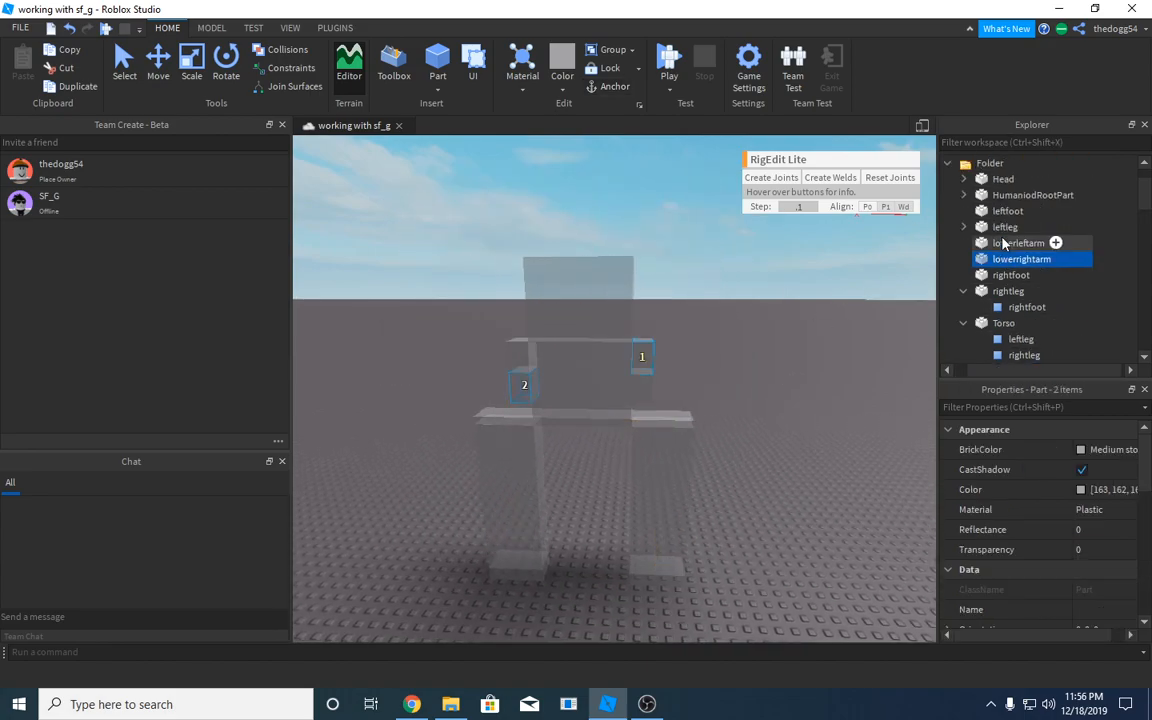
pyautogui.keyDown('ctrl'); pyautogui.click(997, 259); pyautogui.keyUp('ctrl')
pyautogui.keyDown('ctrl'); pyautogui.click(991, 230); pyautogui.keyUp('ctrl')
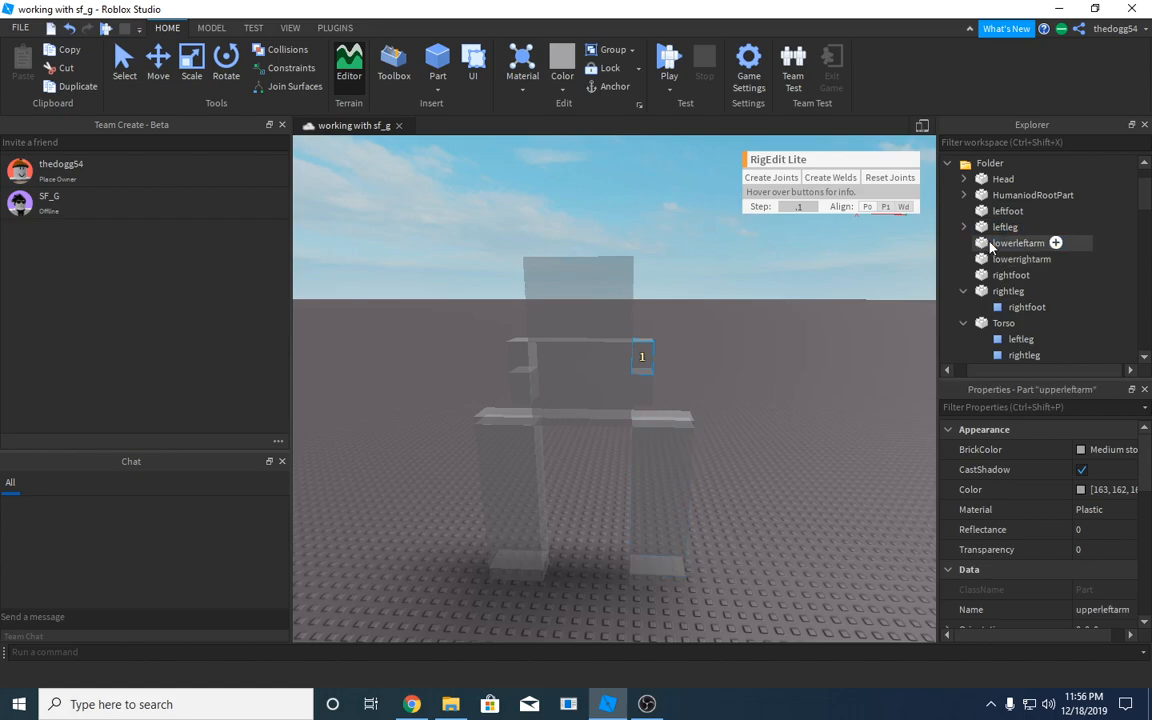
pyautogui.rightClick(760, 388)
pyautogui.click(800, 250)
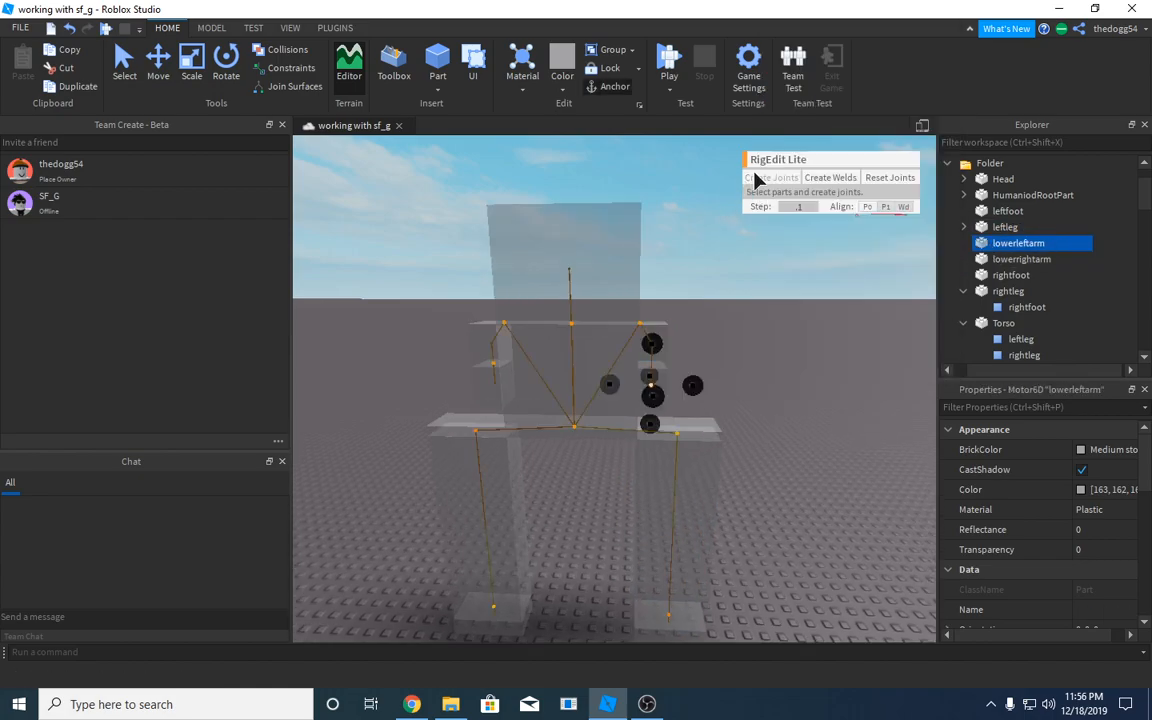
pyautogui.scroll(5, 704, 346)
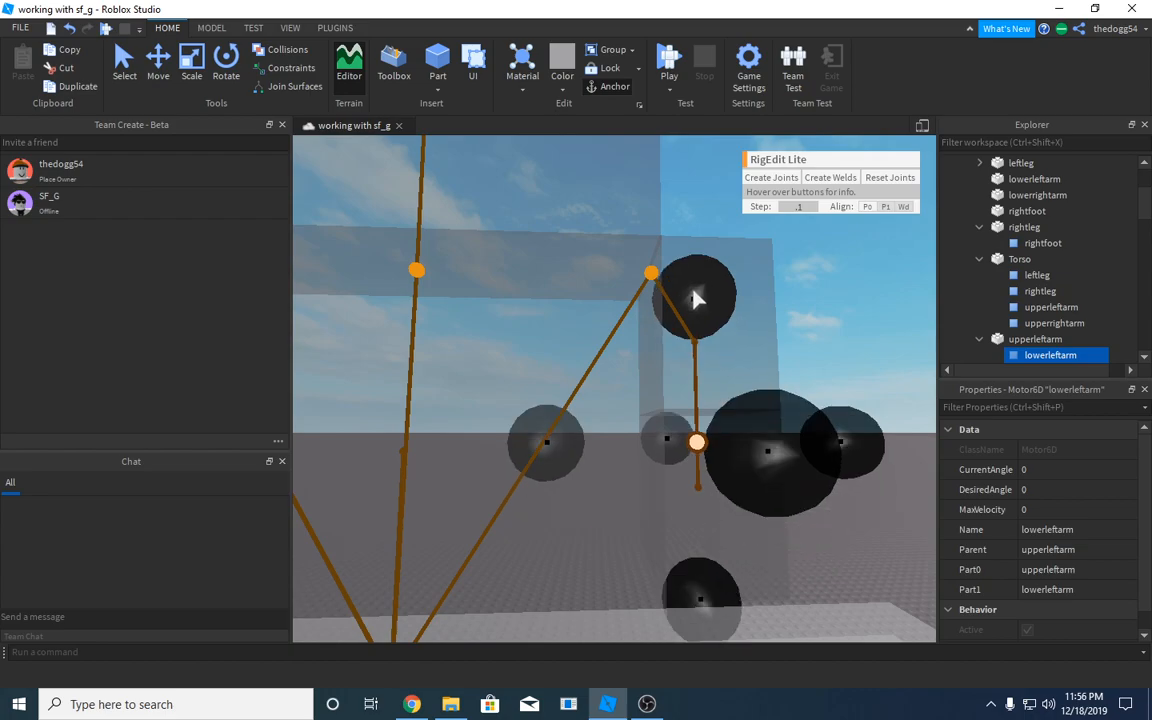
# Examine the joint layout across the character's torso, arms, legs and feet from several distances and angles
pyautogui.scroll(-5, 690, 311)
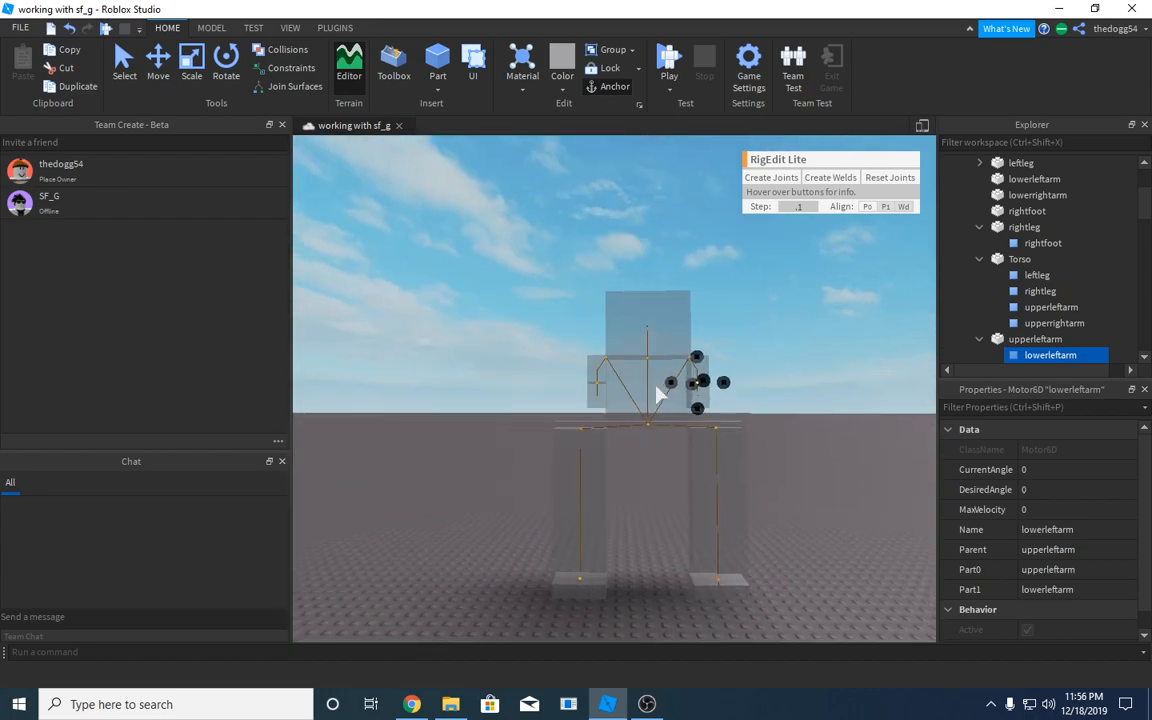
pyautogui.scroll(2, 675, 420)
pyautogui.click(660, 445)
pyautogui.scroll(-3, 660, 445)
pyautogui.scroll(5, 660, 445)
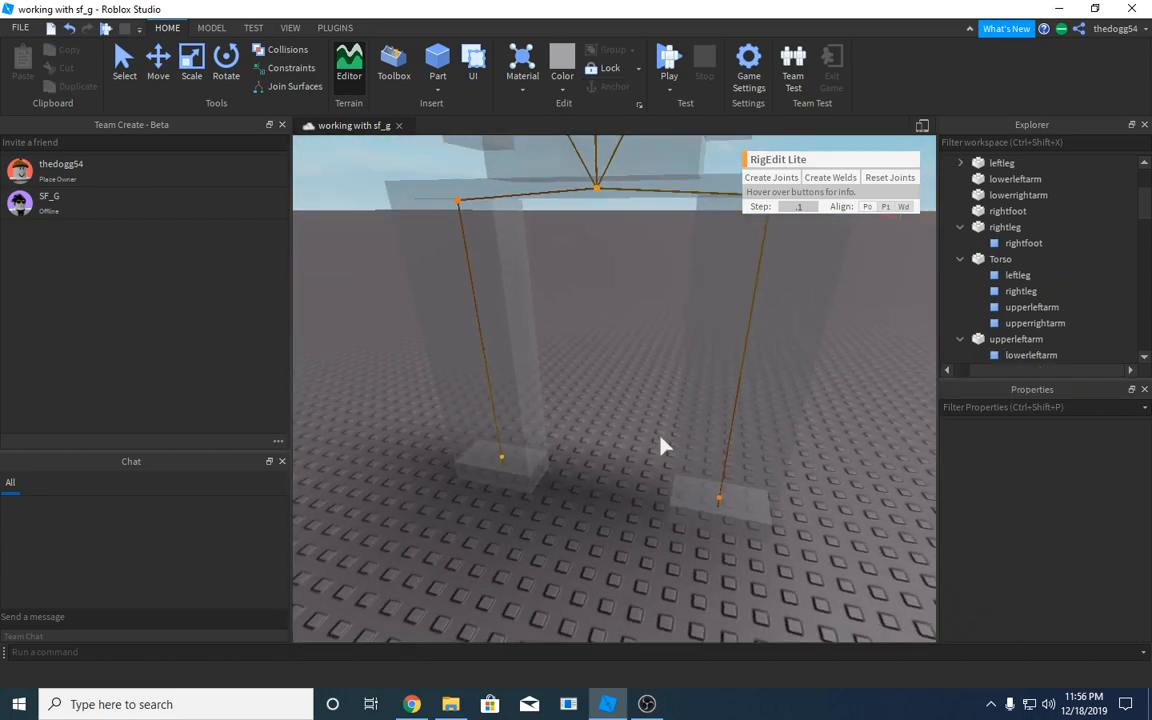
pyautogui.moveTo(660, 445); pyautogui.dragTo(657, 455, button='right')
pyautogui.scroll(-3, 660, 445)
pyautogui.scroll(3, 660, 445)
pyautogui.scroll(-3, 657, 455)
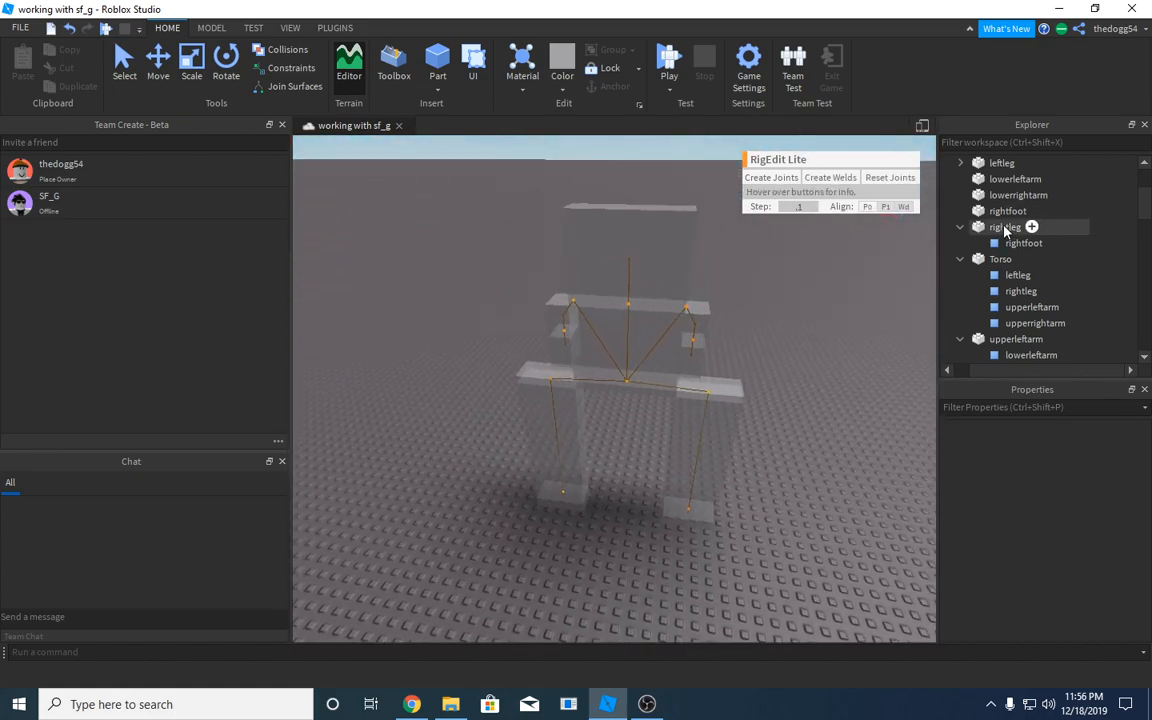
# Collapse the expanded body parts in the object tree and insert a Humanoid object into the character's Folder
pyautogui.click(960, 227)
pyautogui.click(960, 243)
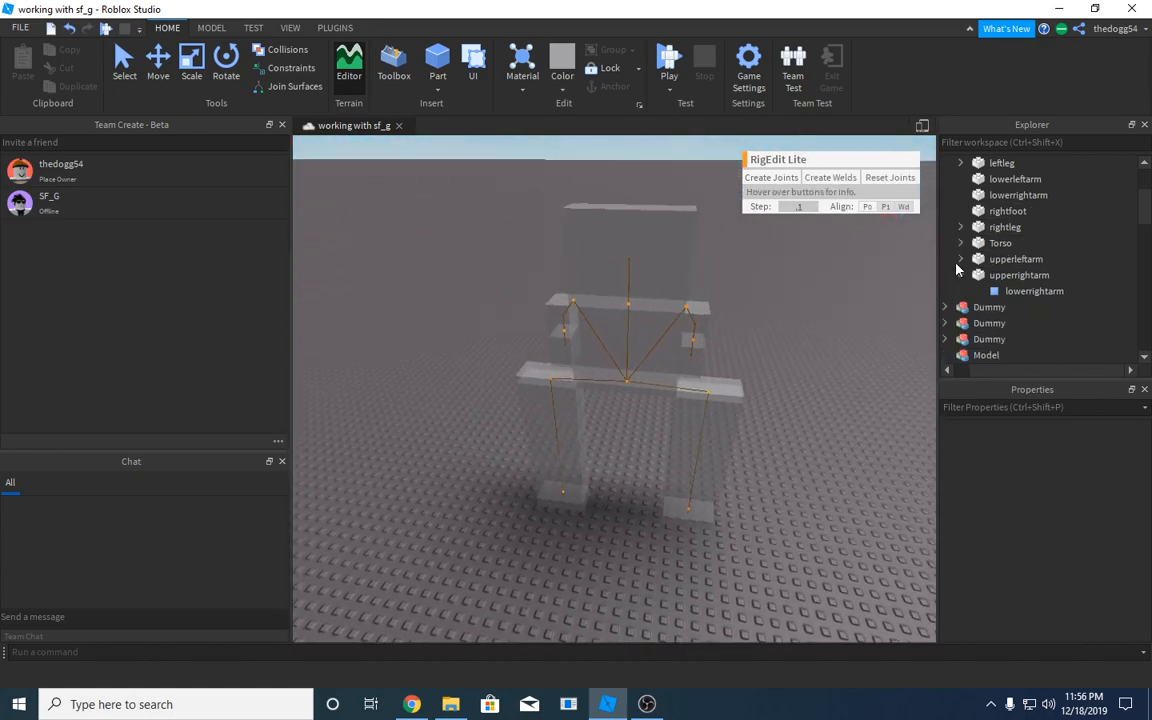
pyautogui.scroll(5, 975, 280)
pyautogui.click(1000, 212)
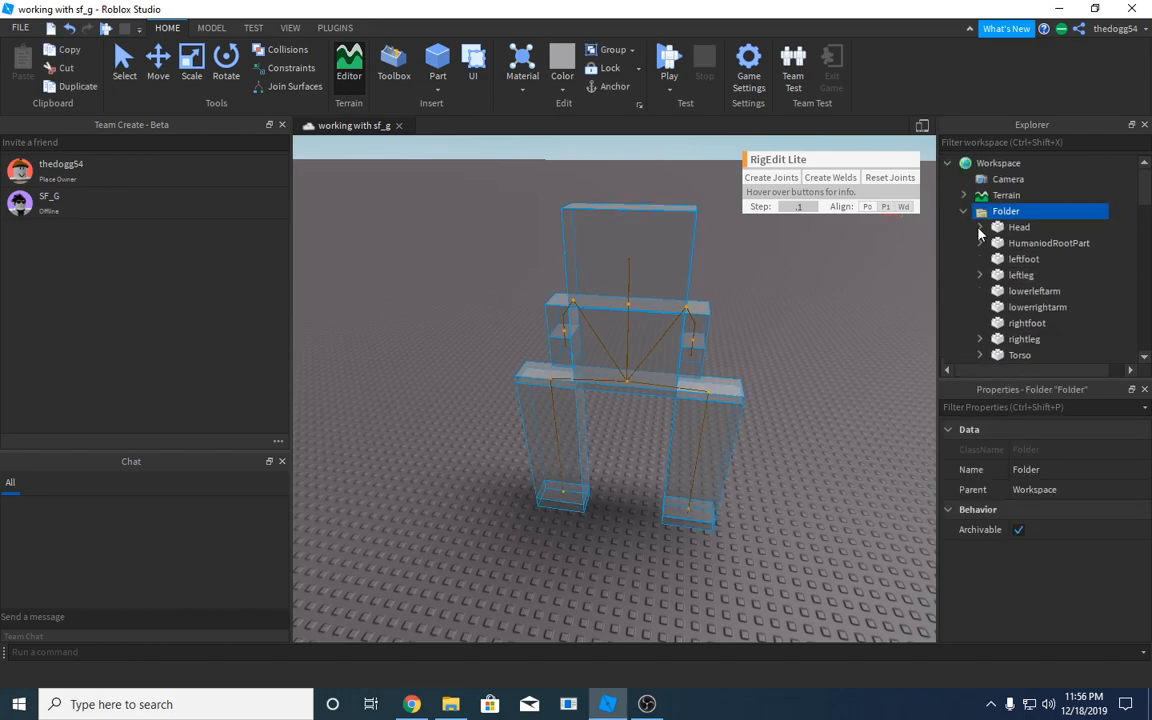
pyautogui.rightClick(986, 217)
pyautogui.moveTo(998, 512)
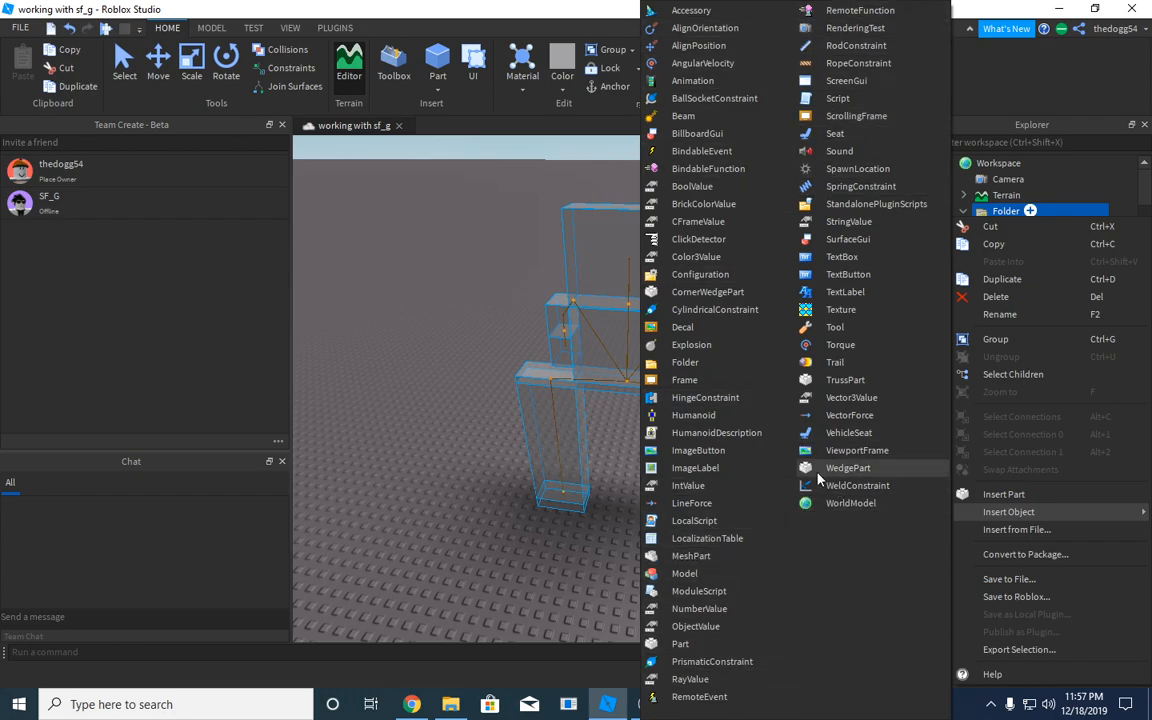
pyautogui.click(697, 416)
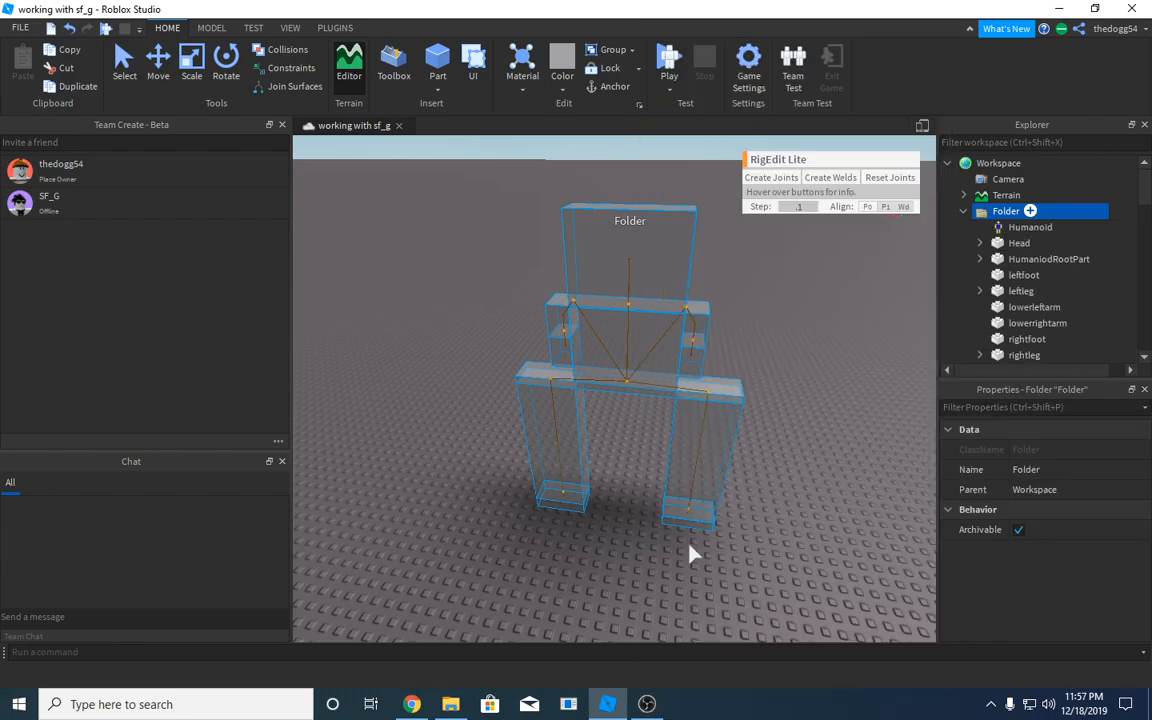
# Review the new Humanoid's data, behavior and jump properties, and look over the jointed character
pyautogui.click(1027, 227)
pyautogui.moveTo(760, 440); pyautogui.dragTo(766, 445, button='right')
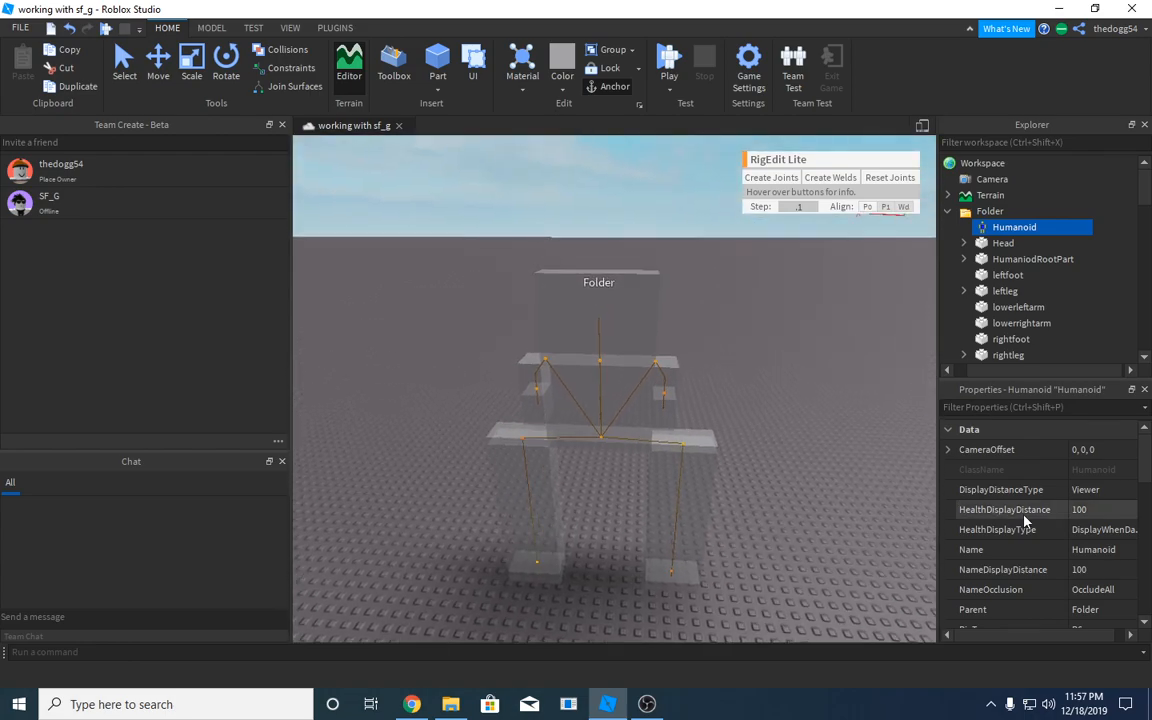
pyautogui.scroll(-1, 1097, 520)
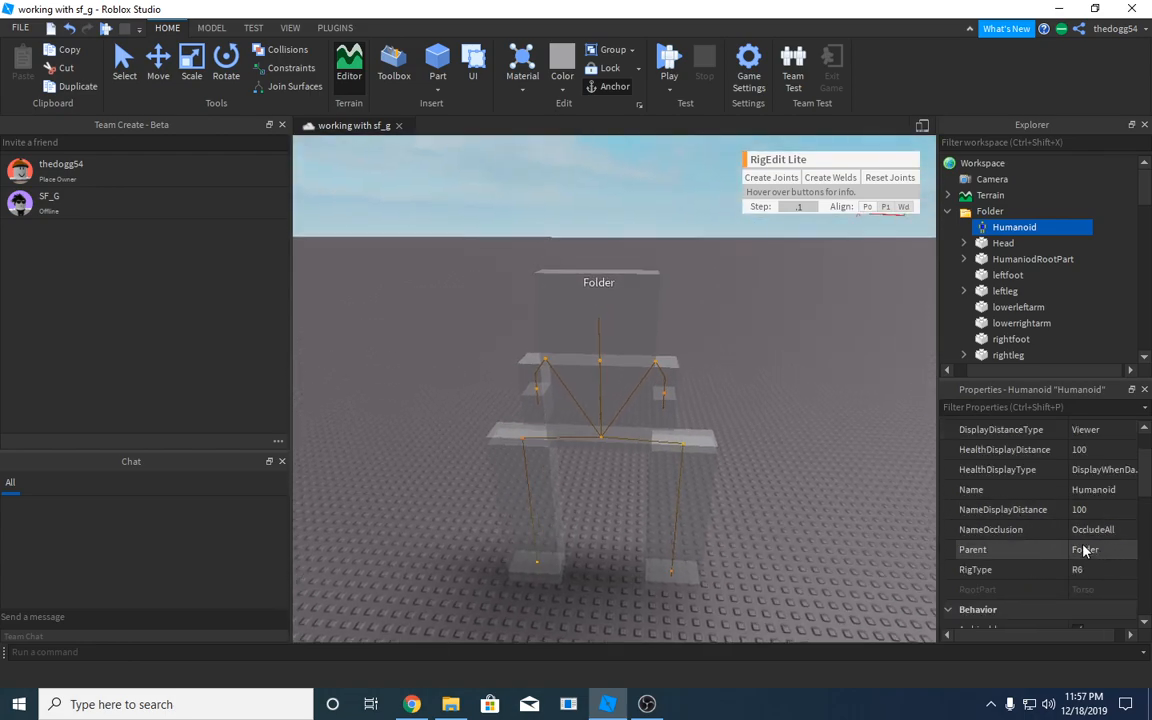
pyautogui.scroll(-4, 1098, 525)
pyautogui.scroll(2, 1108, 501)
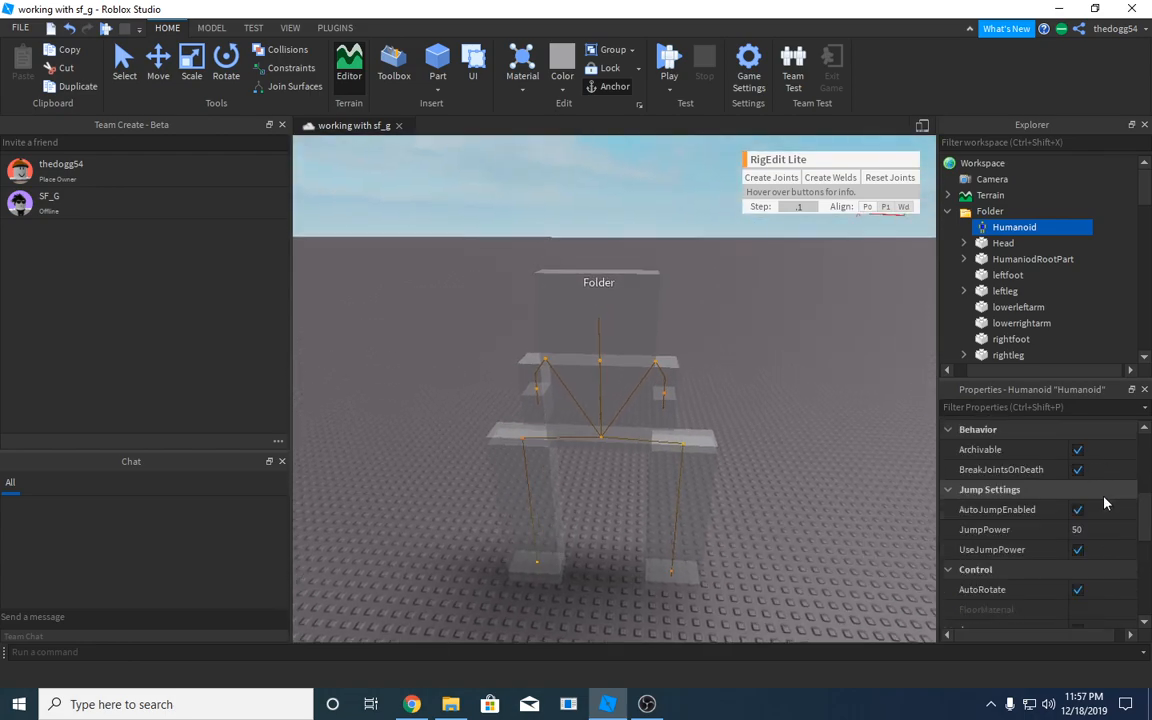
pyautogui.click(880, 503)
pyautogui.scroll(5, 711, 494)
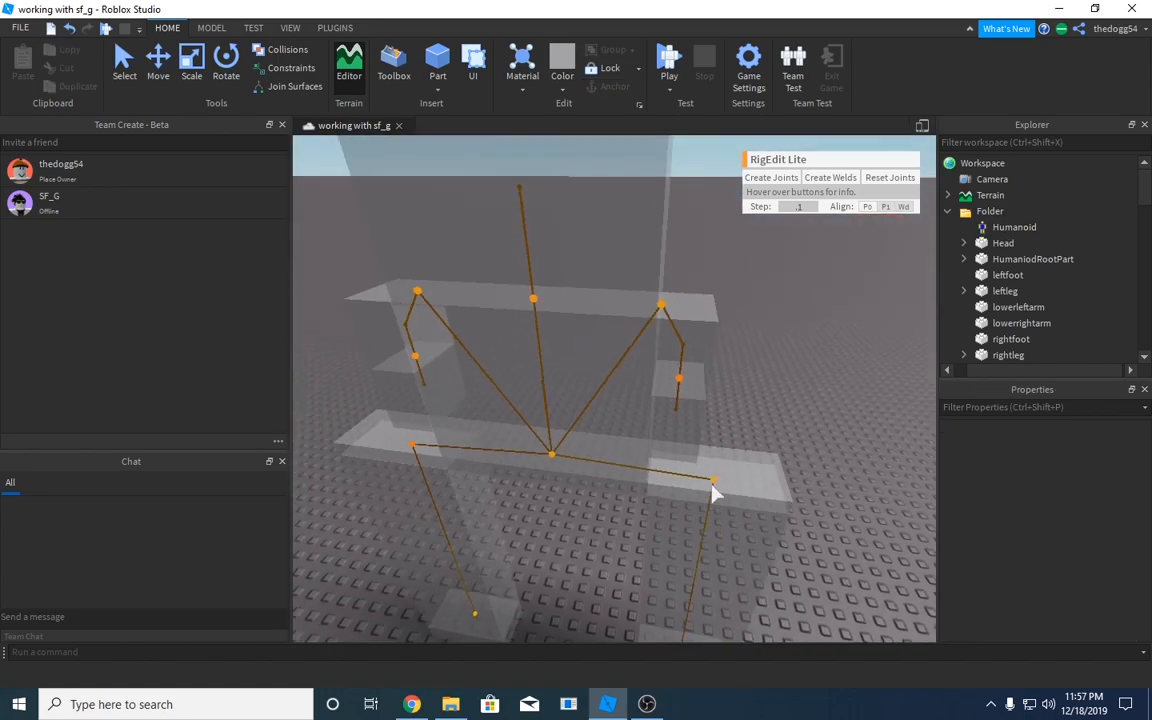
pyautogui.scroll(-5, 713, 492)
pyautogui.moveTo(713, 492); pyautogui.dragTo(735, 463, button='right')
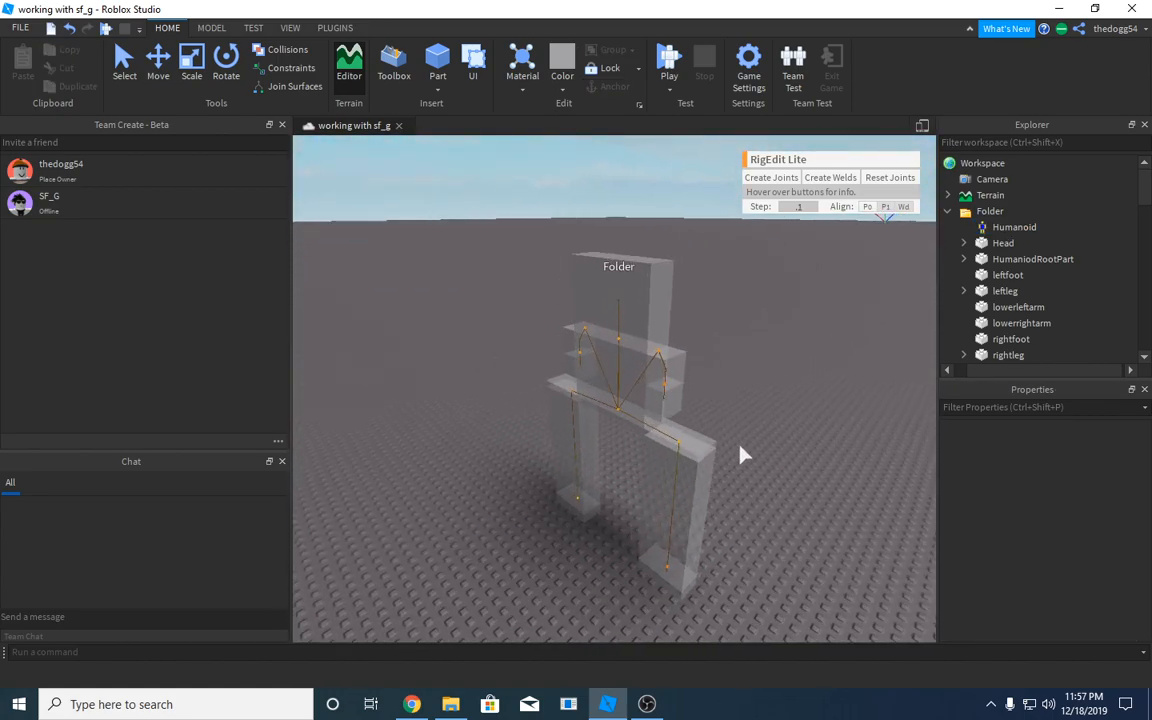
pyautogui.click(990, 211)
pyautogui.click(1012, 227)
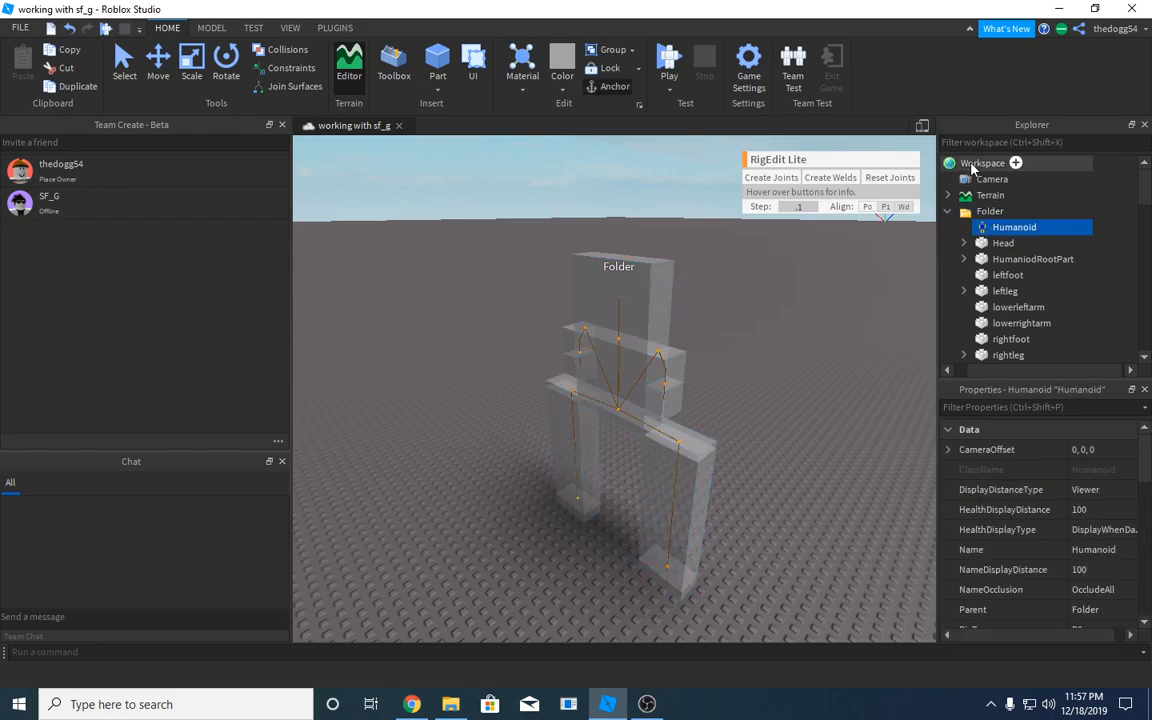
pyautogui.rightClick(966, 165)
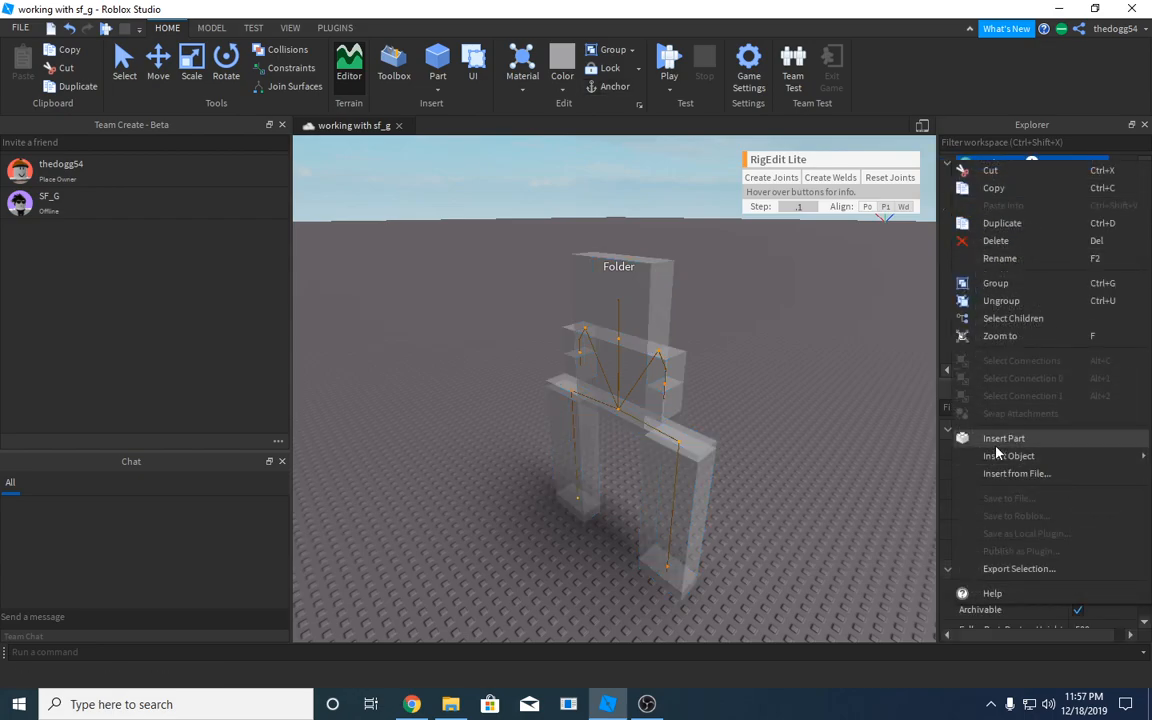
pyautogui.click(779, 404)
# Group the Humanoid and all body parts from Head to upperrightarm into one model inside the Folder
pyautogui.click(1005, 228)
pyautogui.scroll(-2, 1040, 270)
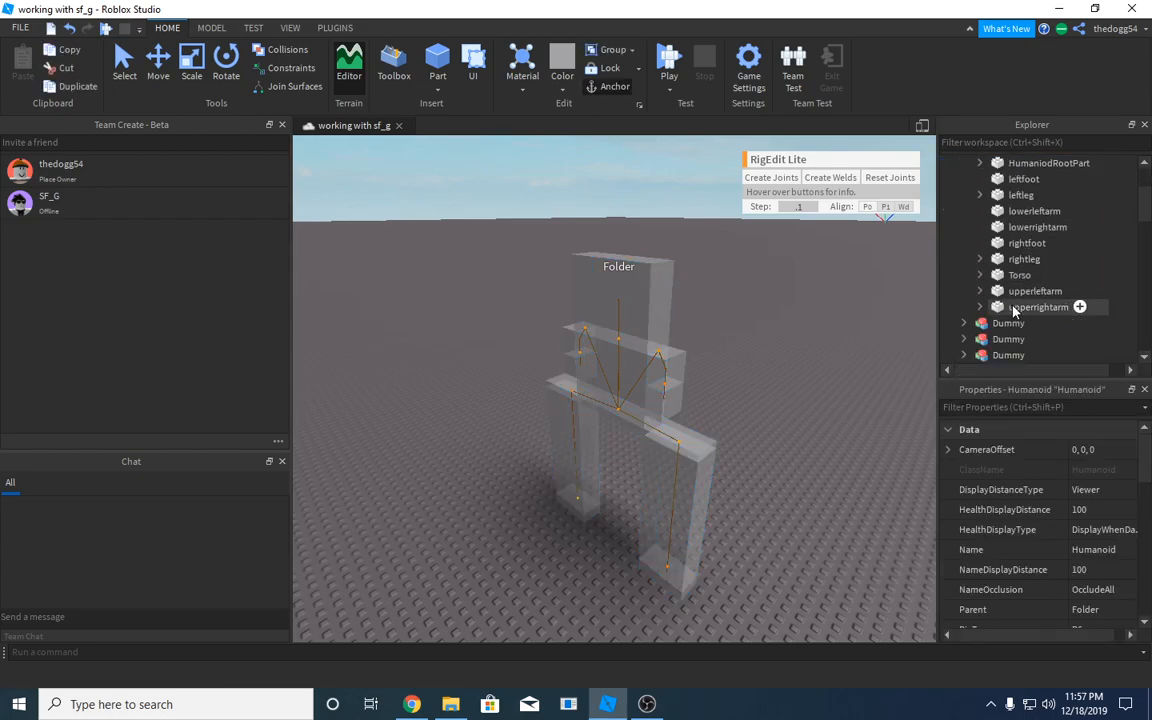
pyautogui.keyDown('ctrl'); pyautogui.click(1075, 306); pyautogui.keyUp('ctrl')
pyautogui.scroll(2, 1013, 285)
pyautogui.click(1005, 227)
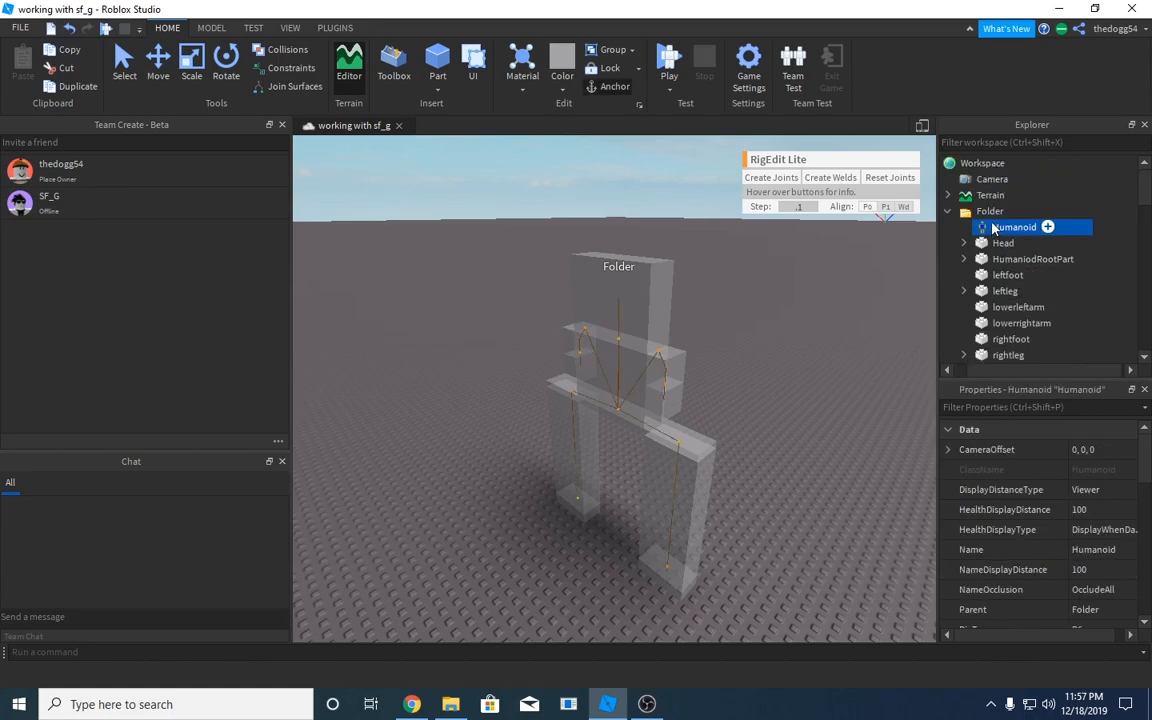
pyautogui.scroll(-3, 1008, 290)
pyautogui.keyDown('shift'); pyautogui.click(995, 261); pyautogui.keyUp('shift')
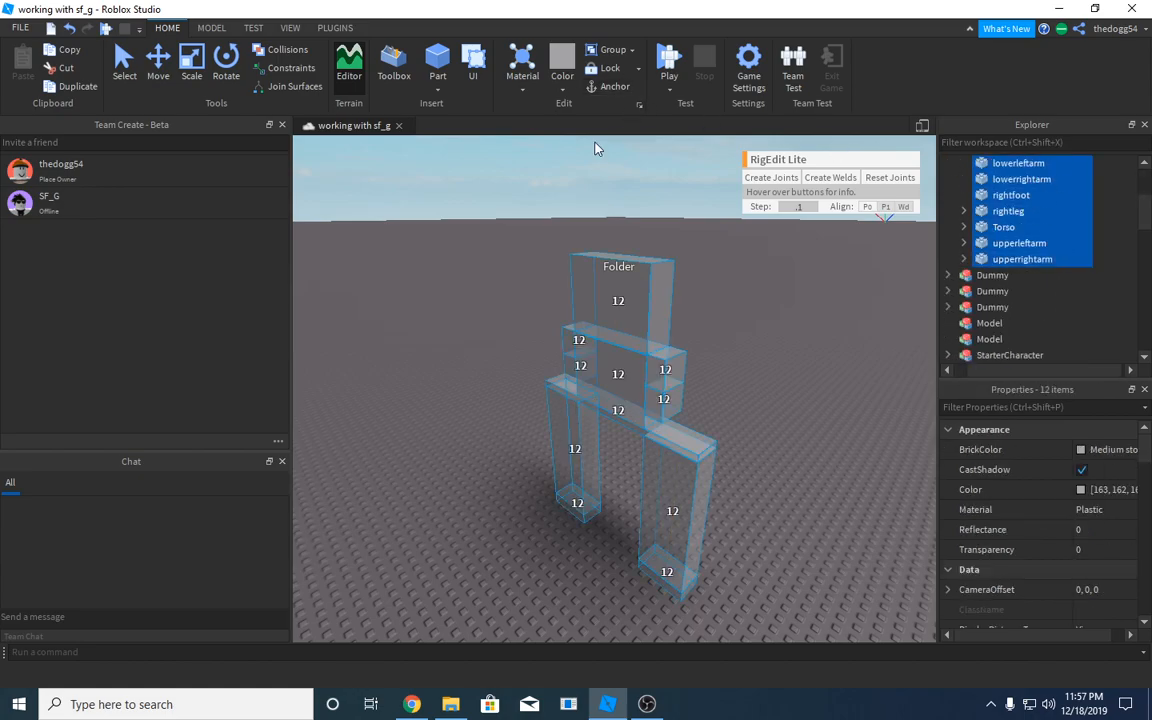
pyautogui.hotkey('ctrl', 'g')
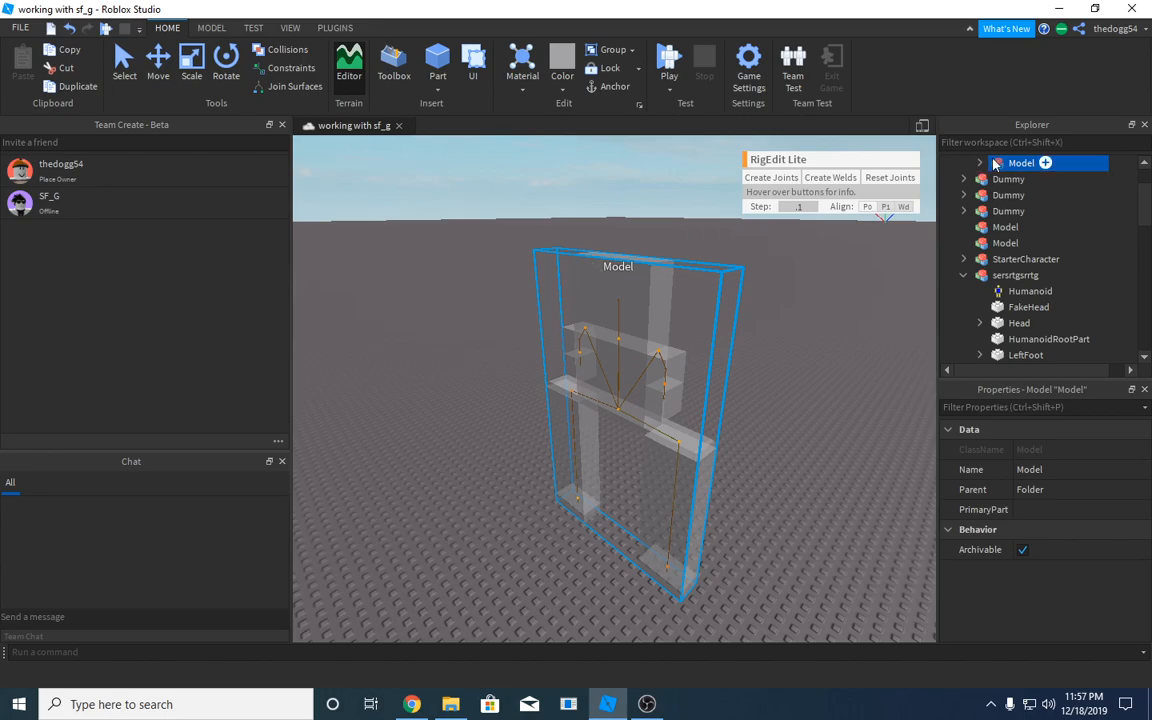
# Rename the new model inside the Folder as tutorial and move it directly into Workspace
pyautogui.scroll(2, 1005, 243)
pyautogui.rightClick(1008, 216)
pyautogui.click(1008, 216)
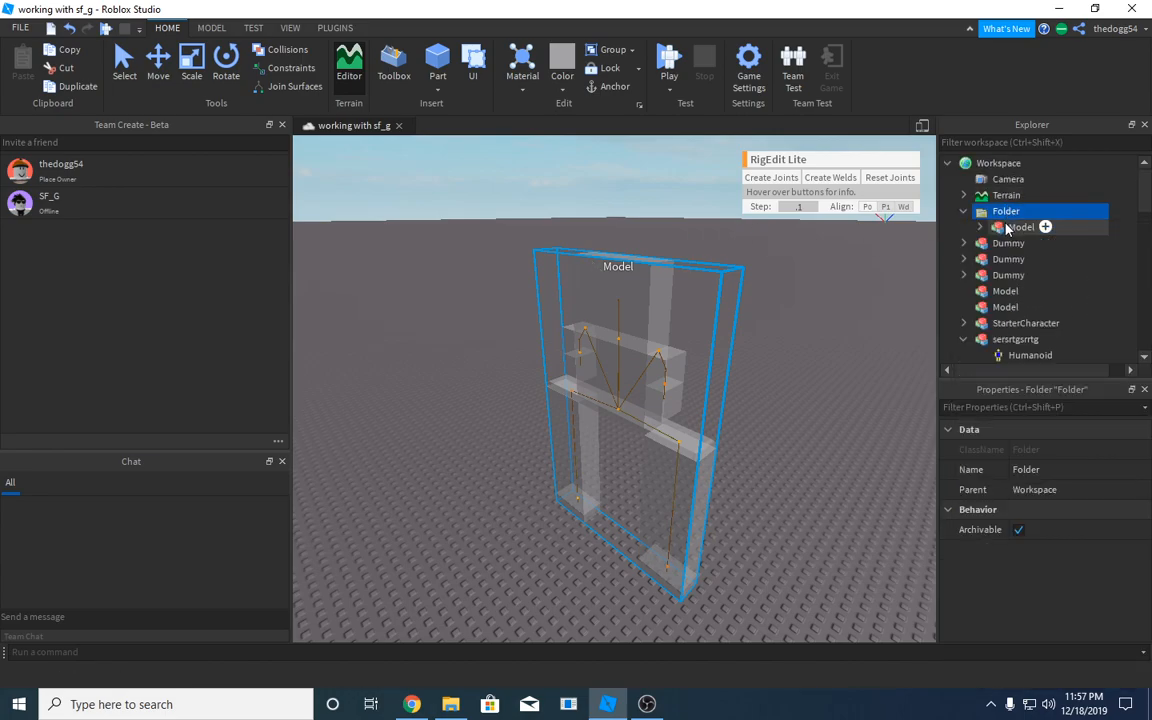
pyautogui.rightClick(1006, 228)
pyautogui.click(995, 320)
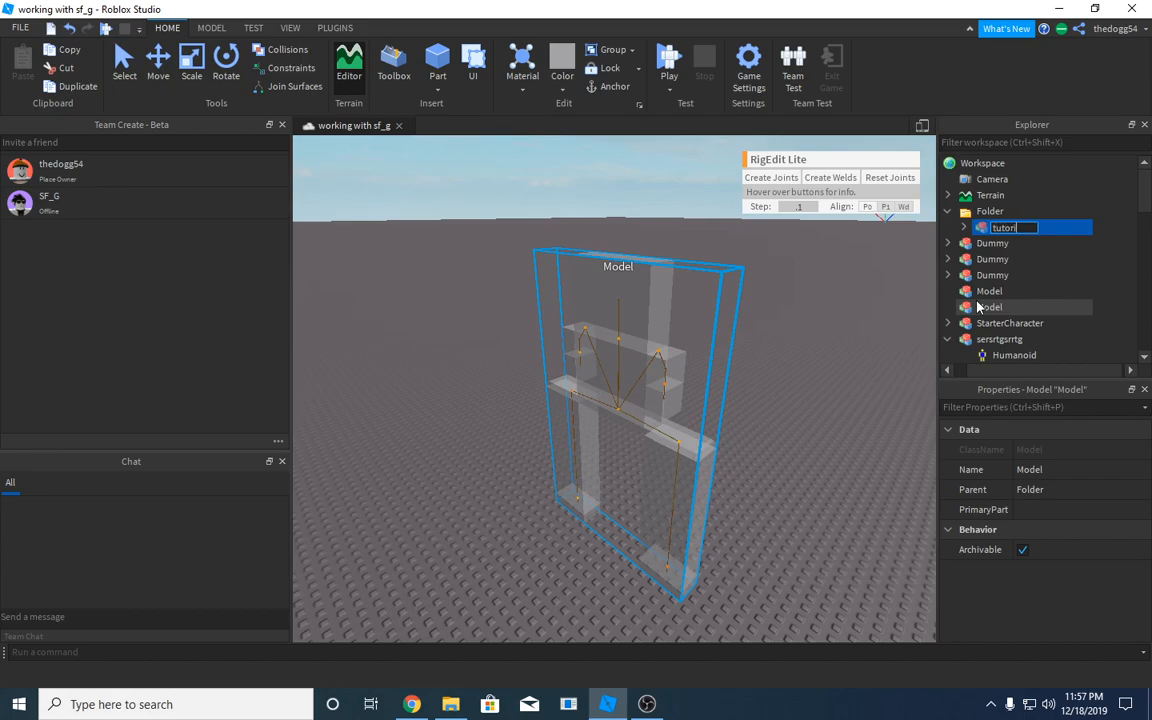
pyautogui.press('Return')
pyautogui.moveTo(1005, 227); pyautogui.dragTo(983, 164)
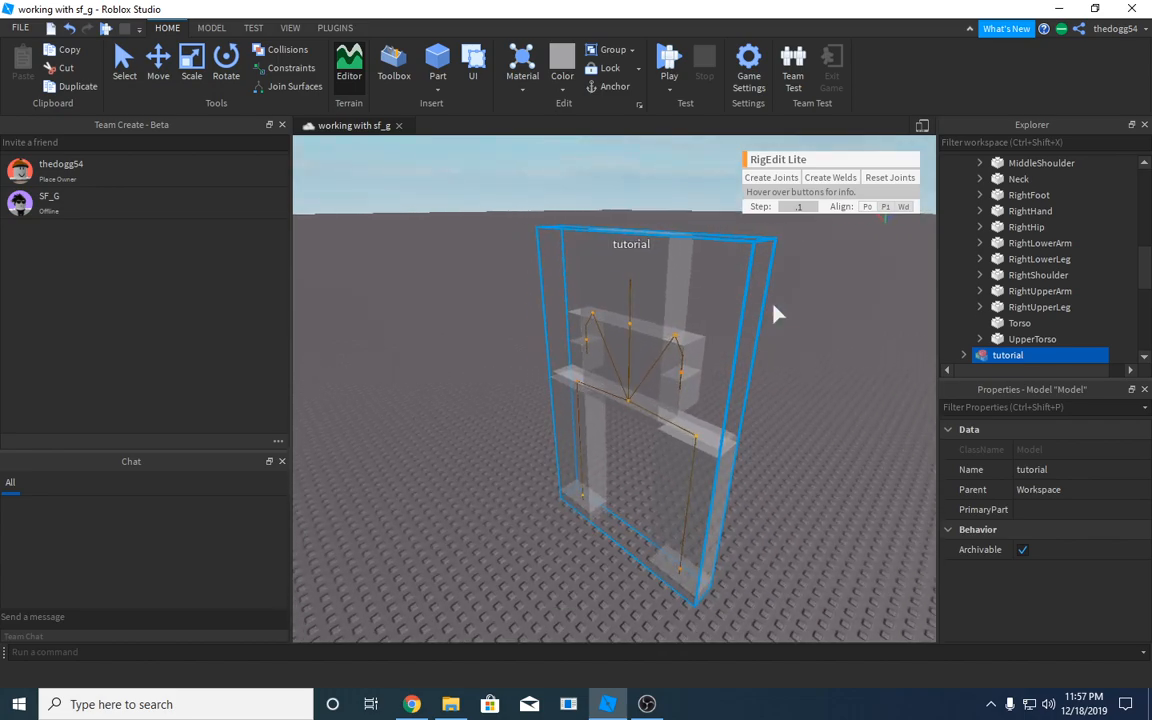
# Set the tutorial model's PrimaryPart to its HumaniodRootPart
pyautogui.scroll(1, 770, 314)
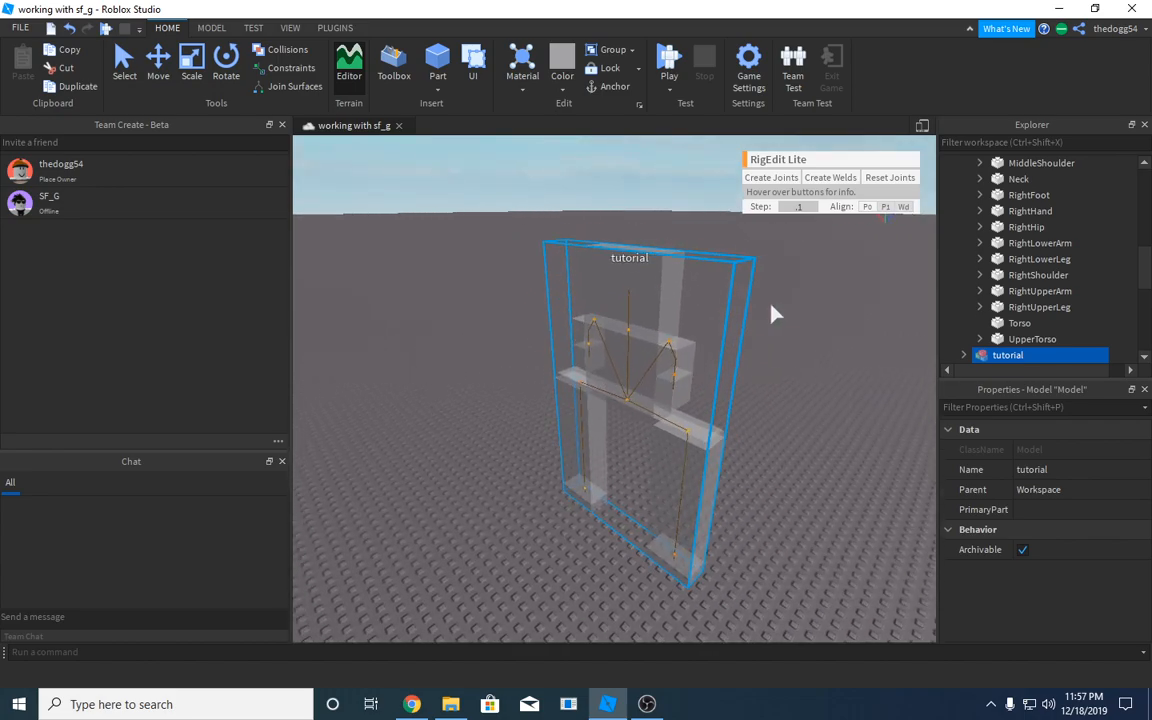
pyautogui.moveTo(766, 390); pyautogui.dragTo(800, 400, button='right')
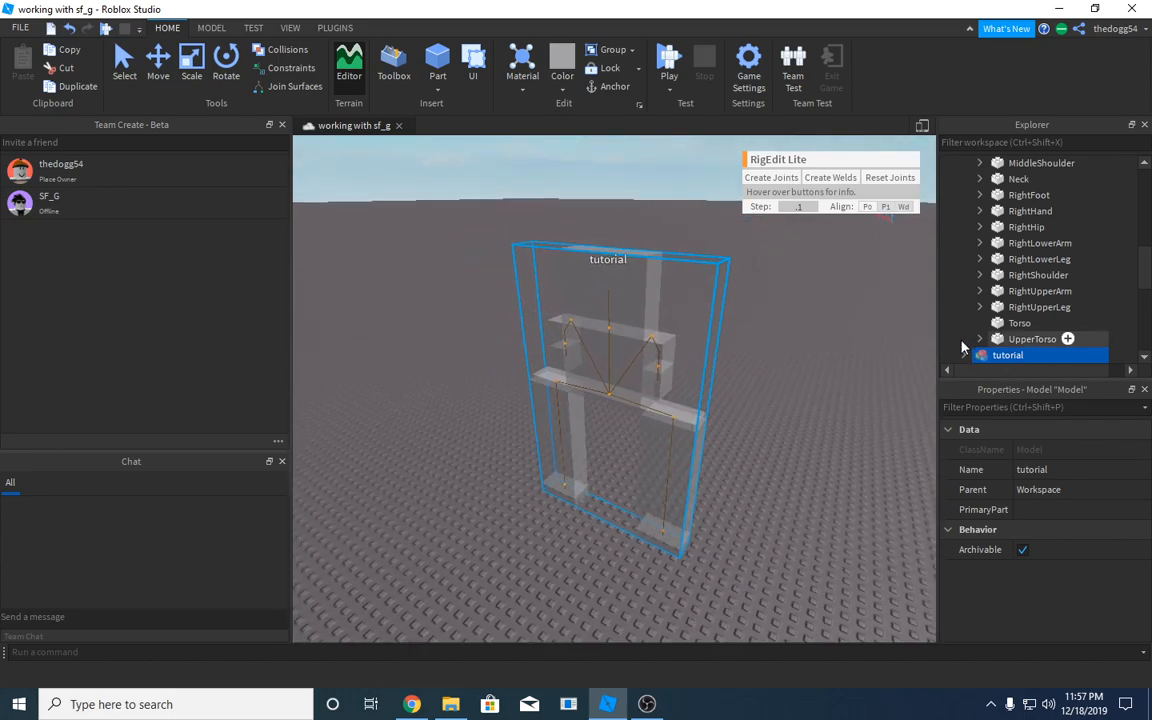
pyautogui.scroll(-1, 962, 336)
pyautogui.click(963, 309)
pyautogui.scroll(-1, 975, 300)
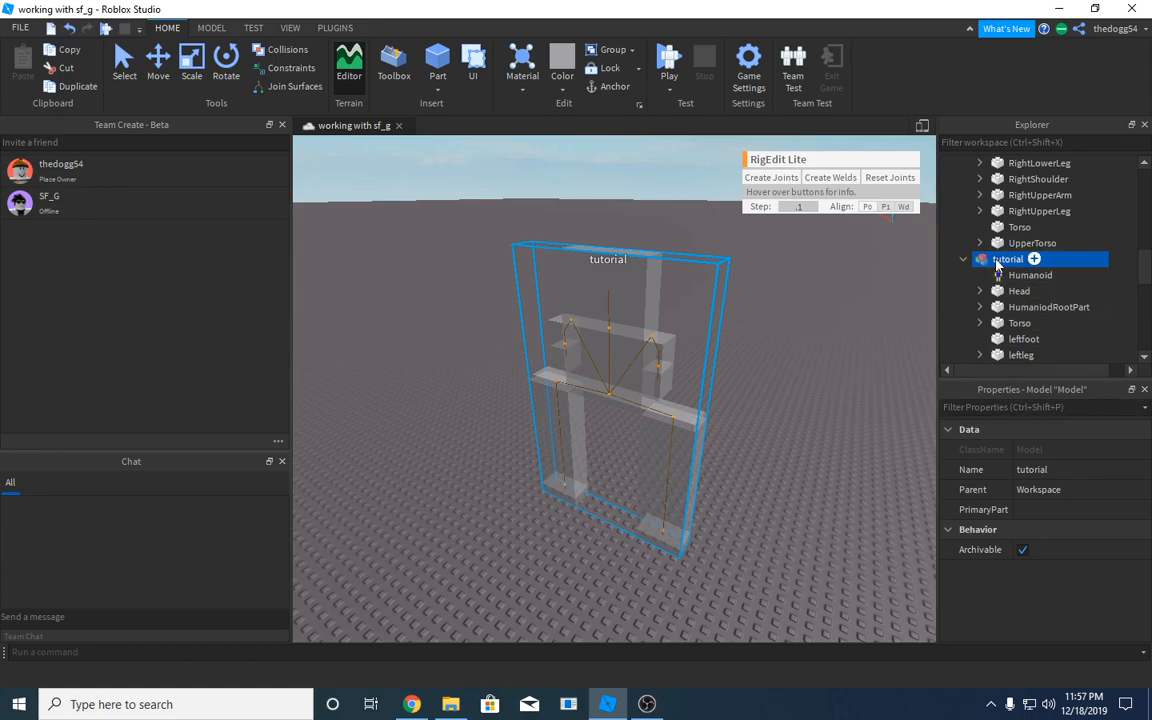
pyautogui.click(1037, 511)
pyautogui.click(1095, 307)
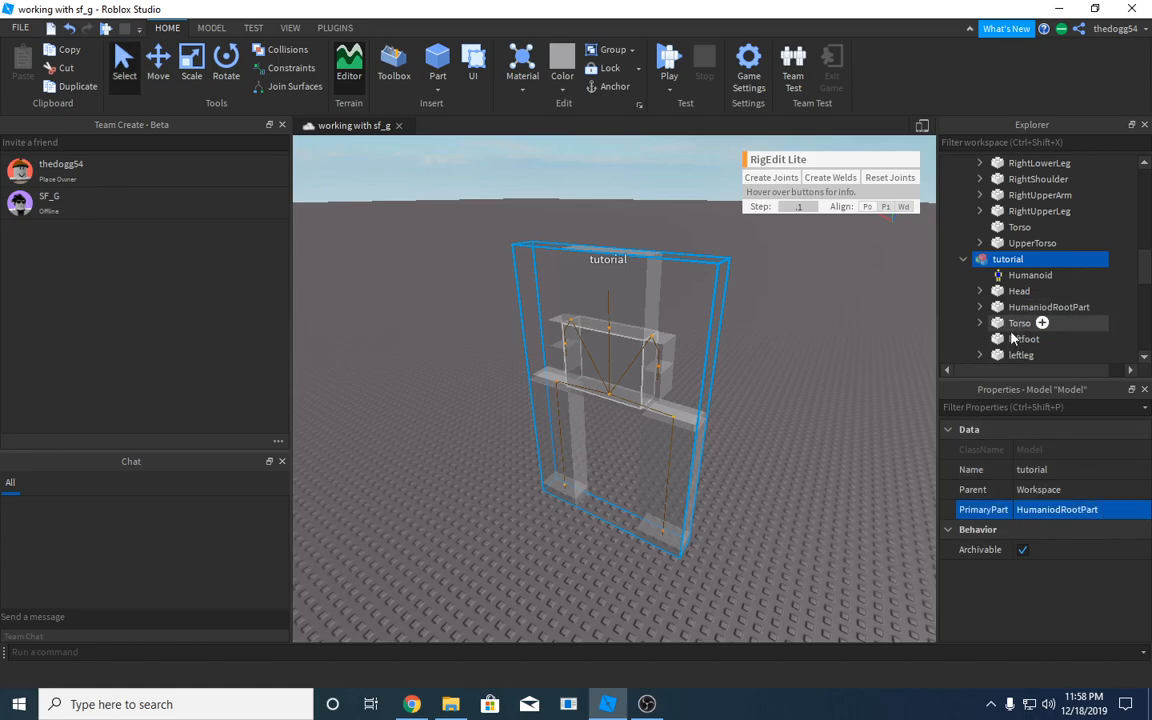
pyautogui.click(780, 456)
pyautogui.moveTo(780, 456); pyautogui.dragTo(784, 455, button='right')
pyautogui.click(704, 362)
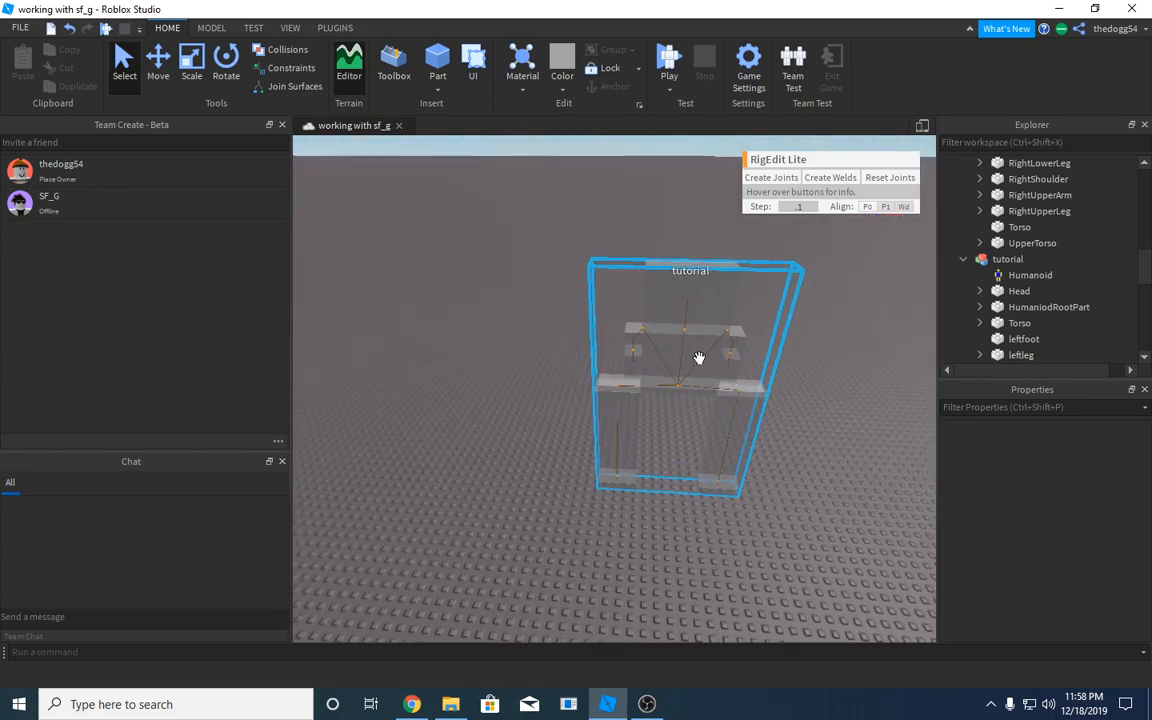
pyautogui.press('f')
pyautogui.click(764, 456)
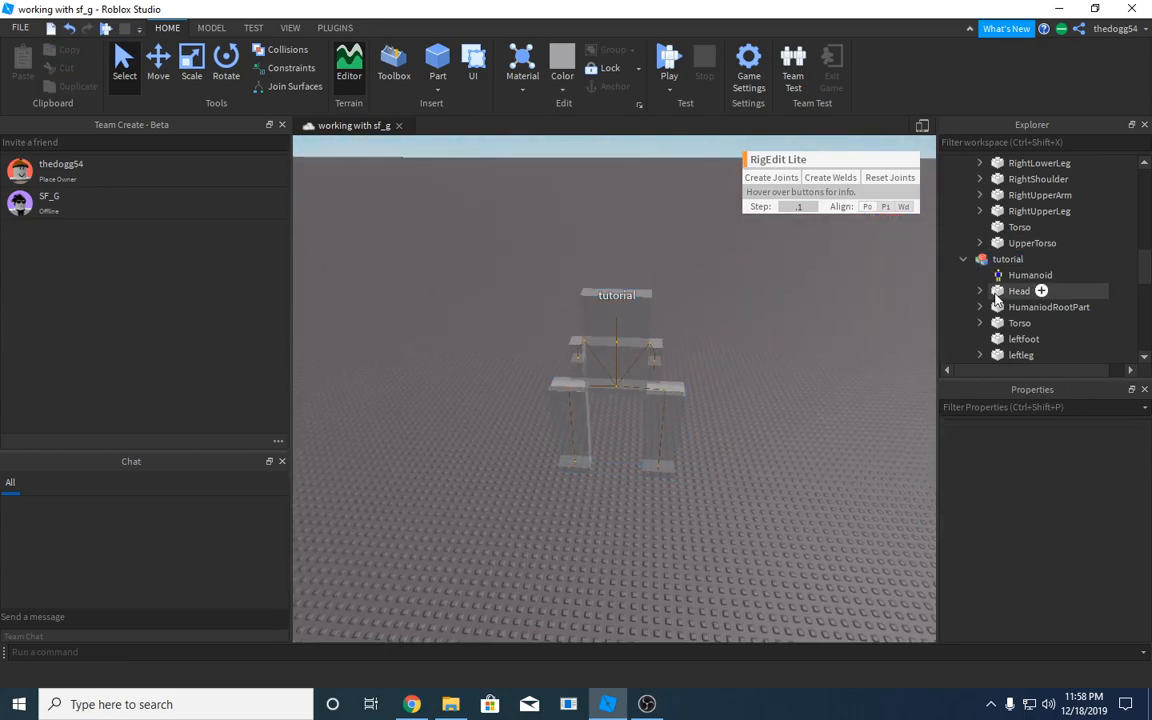
# Move the Animate script from StarterCharacterScripts to ReplicatedStorage and return to the place view
pyautogui.scroll(-6, 1040, 295)
pyautogui.scroll(-3, 1070, 293)
pyautogui.click(948, 275)
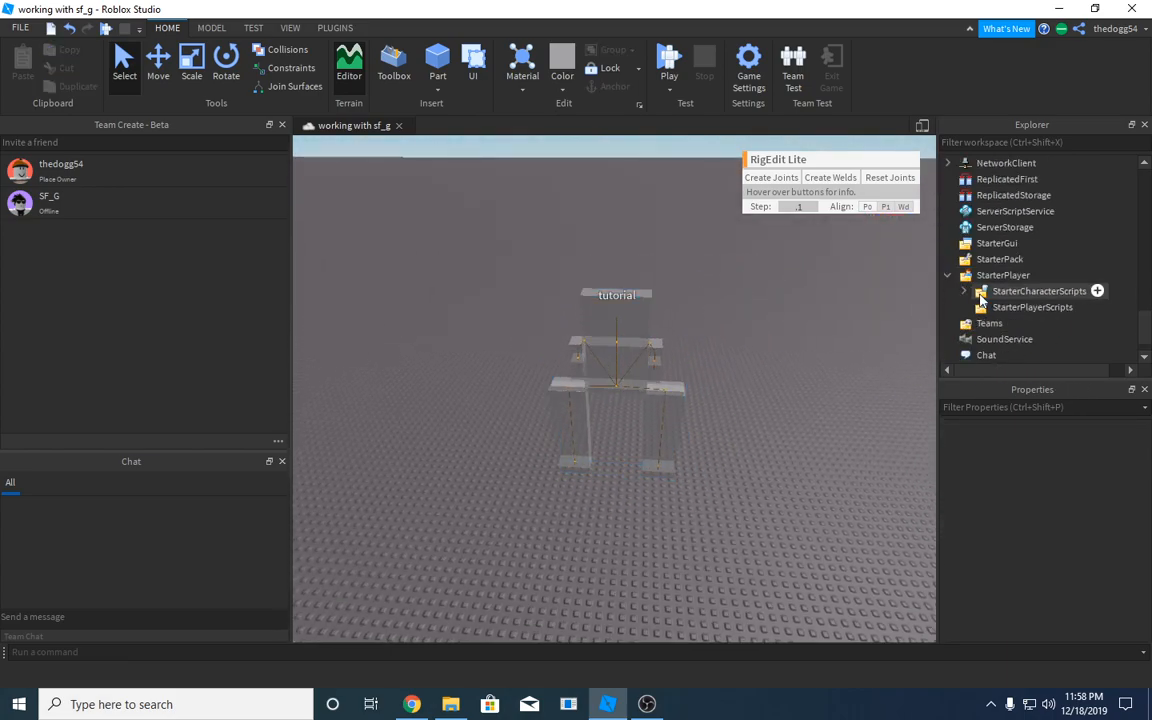
pyautogui.click(1040, 291)
pyautogui.click(962, 291)
pyautogui.click(1025, 307)
pyautogui.doubleClick(1025, 307)
pyautogui.moveTo(1025, 307); pyautogui.dragTo(1005, 243)
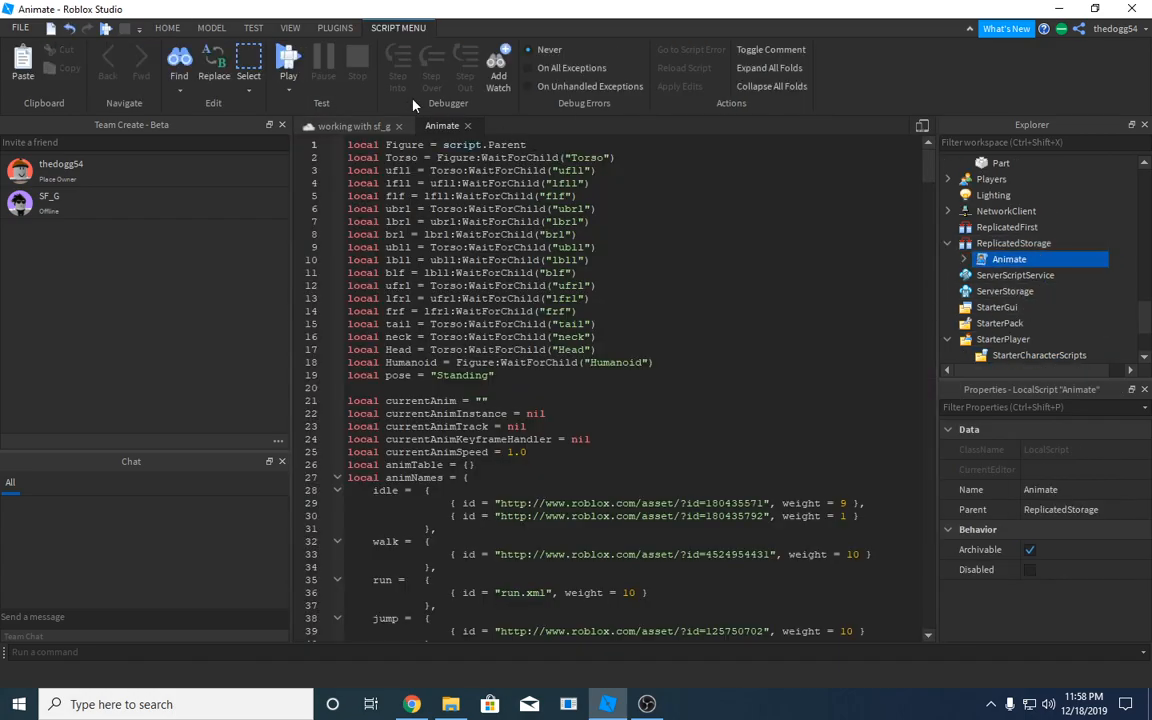
pyautogui.click(335, 128)
# Rename the tutorial model as StarterCharacter and move it into StarterPlayer
pyautogui.moveTo(537, 257); pyautogui.dragTo(630, 342)
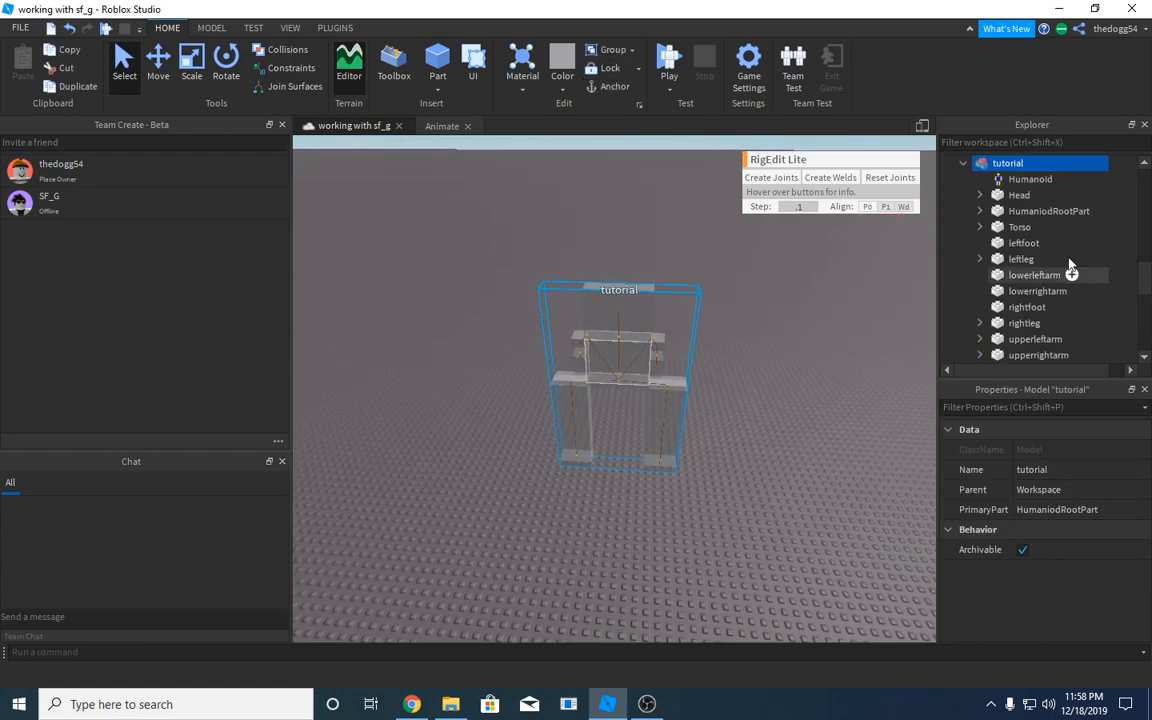
pyautogui.rightClick(1012, 213)
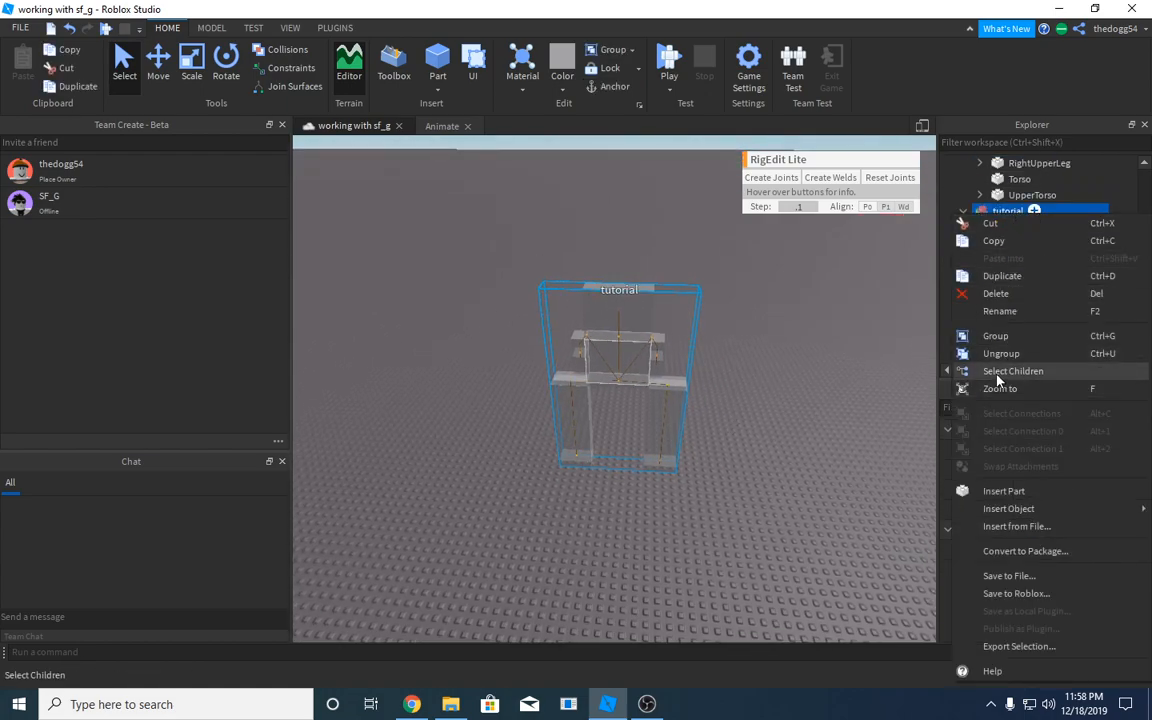
pyautogui.click(998, 311)
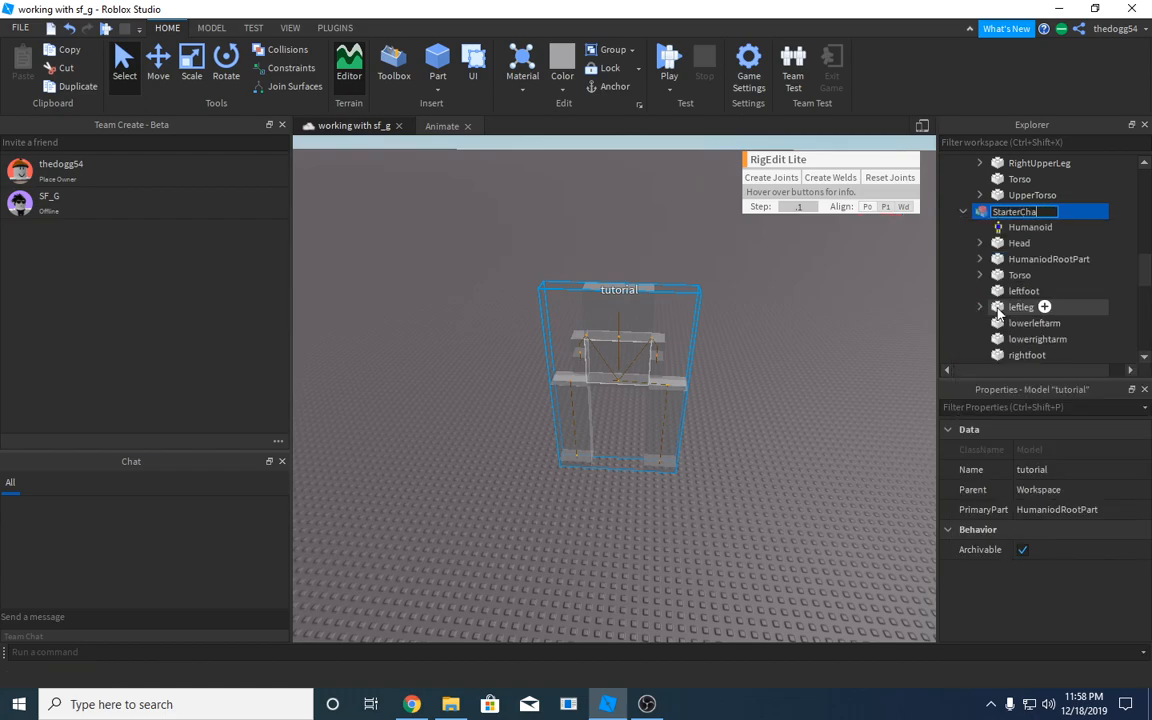
pyautogui.write('StarterCharacter')
pyautogui.press('Return')
pyautogui.moveTo(997, 211); pyautogui.dragTo(1020, 230)
# Playtest the place with the custom StarterCharacter, check how it stands, and end the test
pyautogui.click(801, 378)
pyautogui.moveTo(801, 378); pyautogui.dragTo(765, 385, button='right')
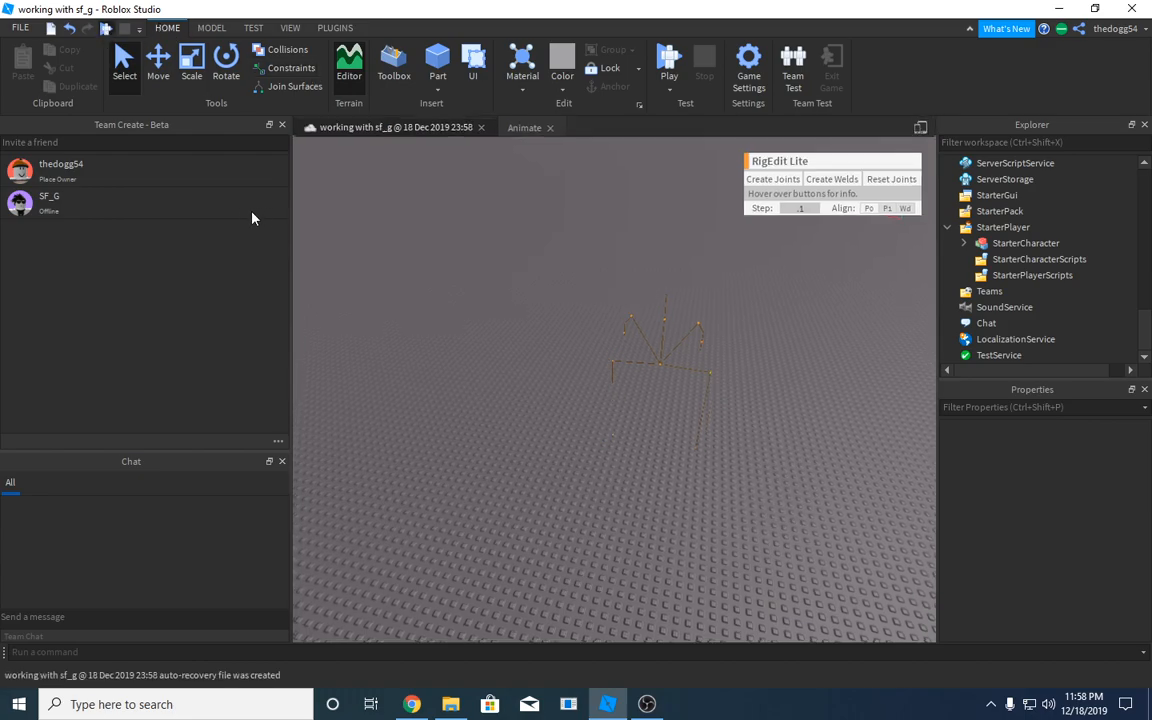
pyautogui.press('F5')
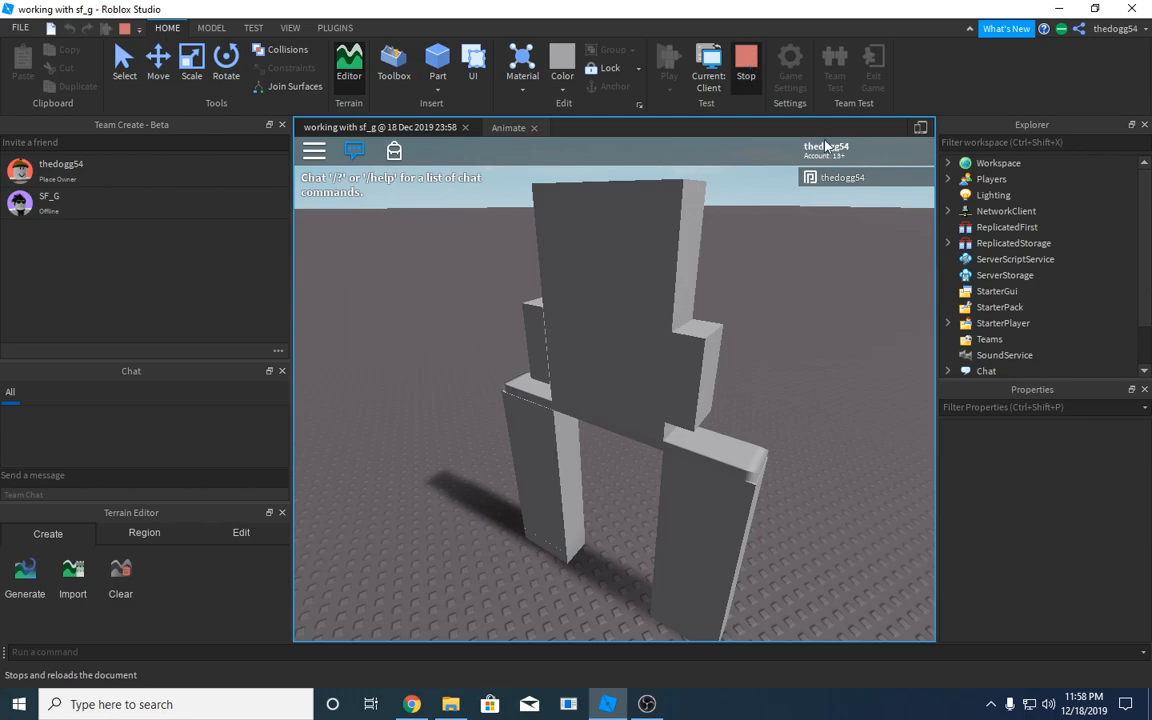
pyautogui.click(746, 60)
# Expand StarterCharacter under StarterPlayer and inspect the joints and mesh inside its Torso
pyautogui.click(964, 259)
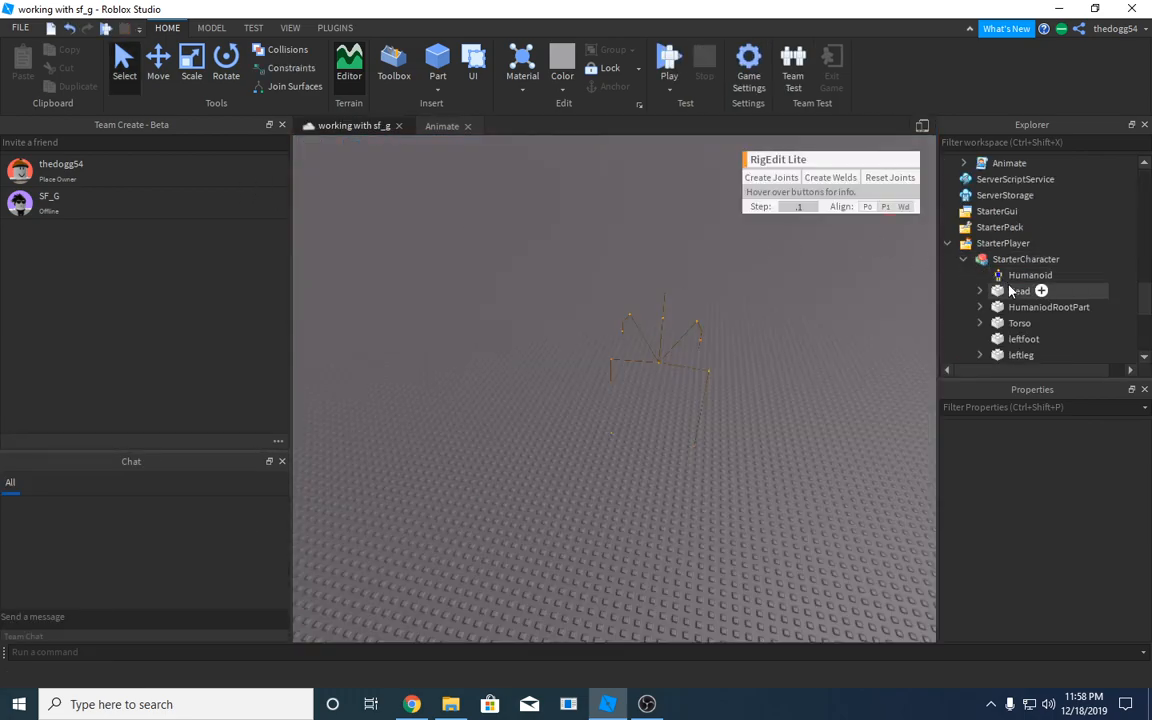
pyautogui.scroll(-3, 995, 257)
pyautogui.rightClick(1010, 230)
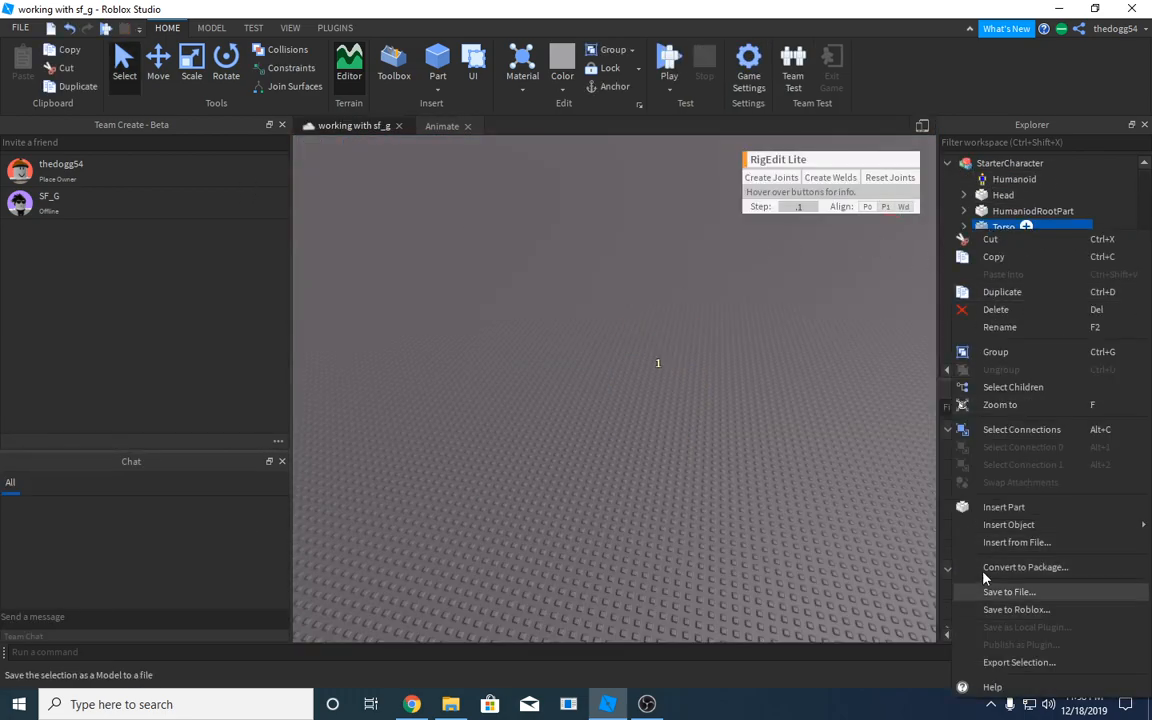
pyautogui.moveTo(1020, 524)
pyautogui.click(693, 203)
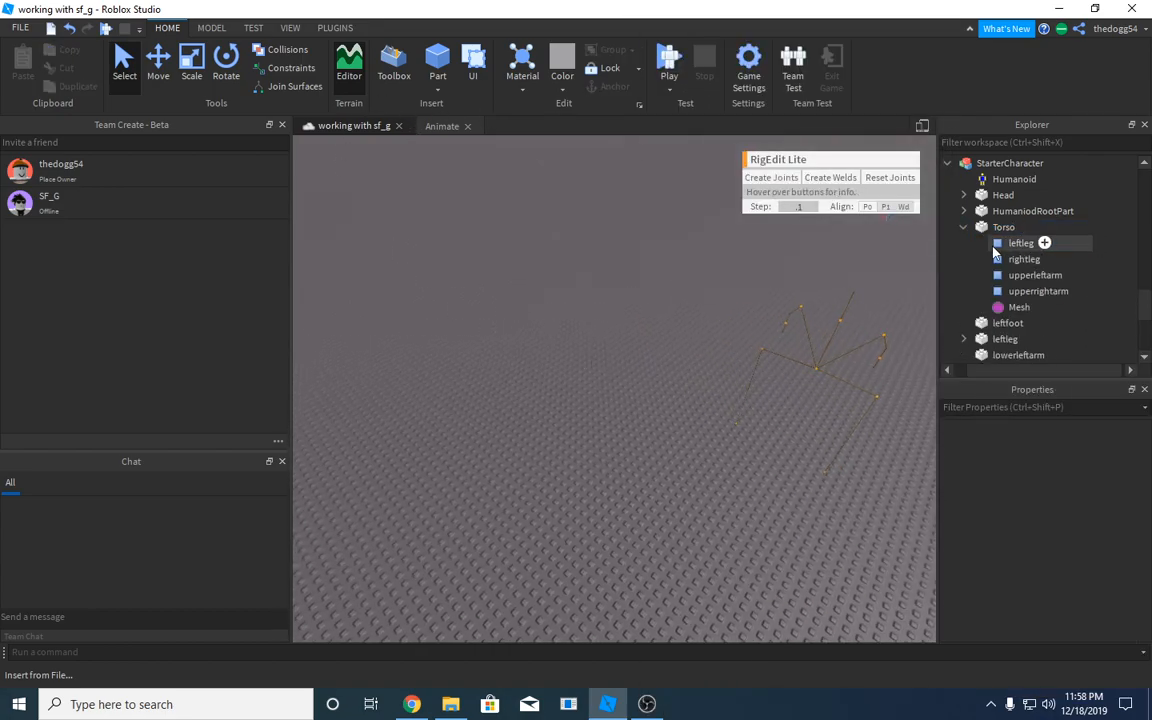
pyautogui.click(964, 227)
# Set the HipHeight of the StarterCharacter's Humanoid to 5
pyautogui.click(1014, 179)
pyautogui.scroll(-5, 1062, 476)
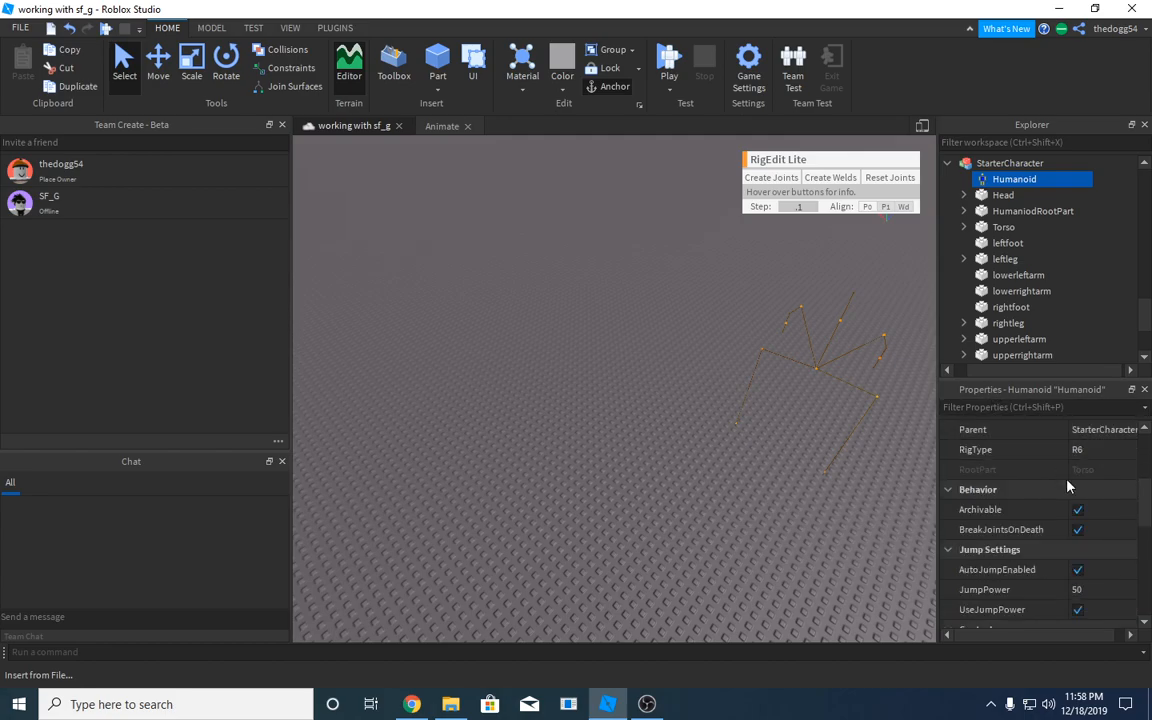
pyautogui.scroll(-10, 1088, 506)
pyautogui.click(1096, 553)
pyautogui.write('5')
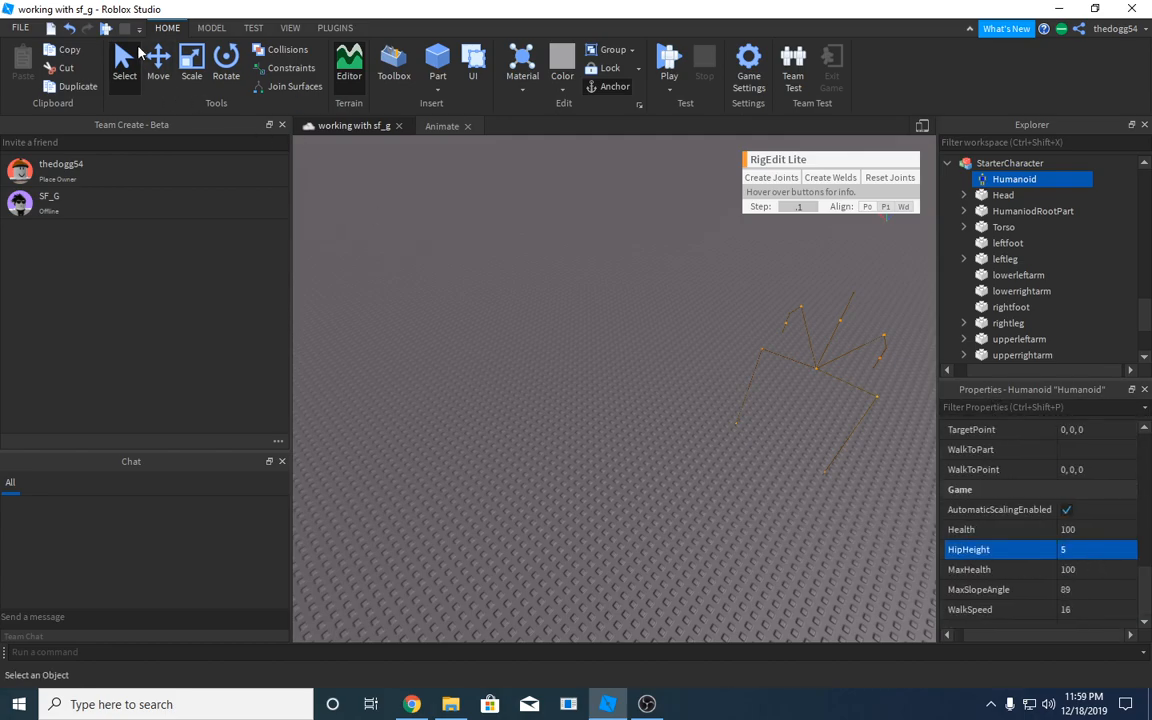
# Start a new playtest and walk the custom character around to check its standing height
pyautogui.click(105, 28)
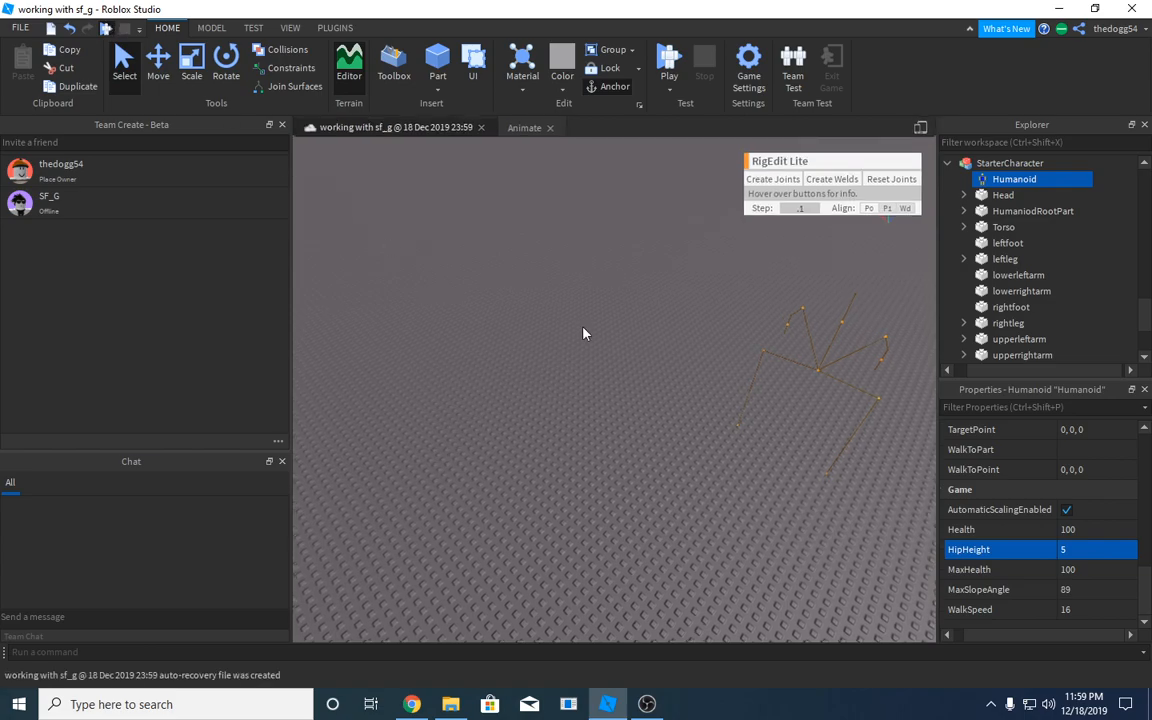
pyautogui.press('F5')
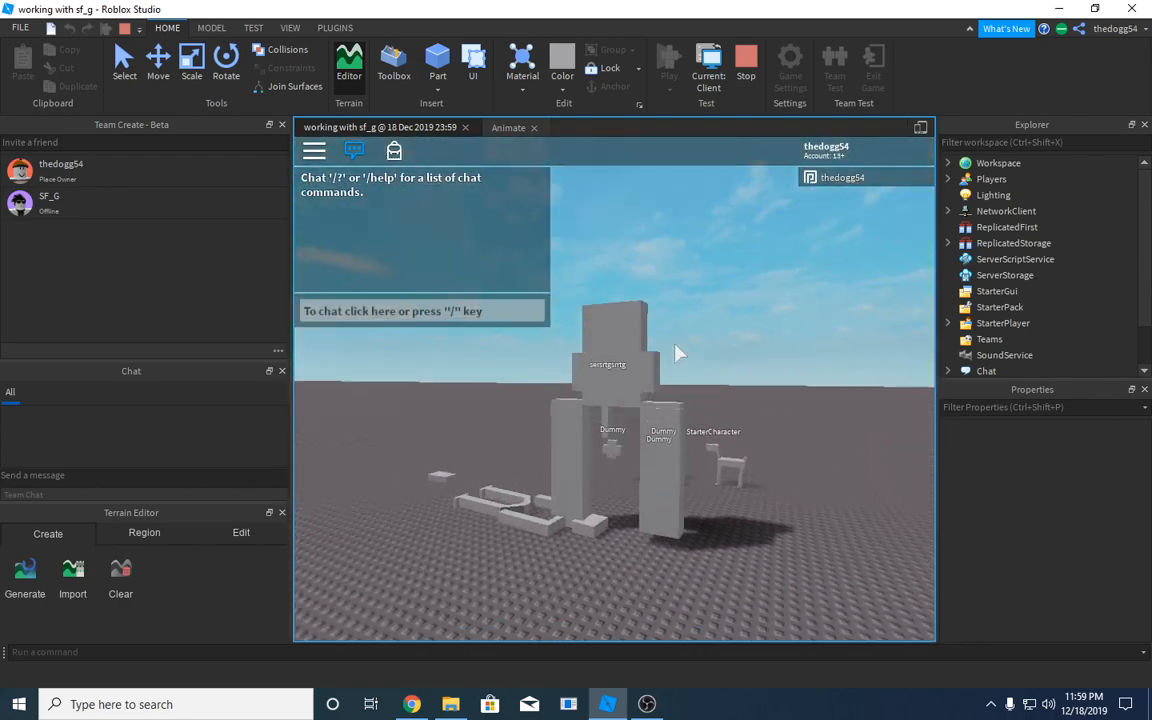
pyautogui.press('d')
pyautogui.press('s')
pyautogui.moveTo(676, 353); pyautogui.dragTo(676, 353, button='right')
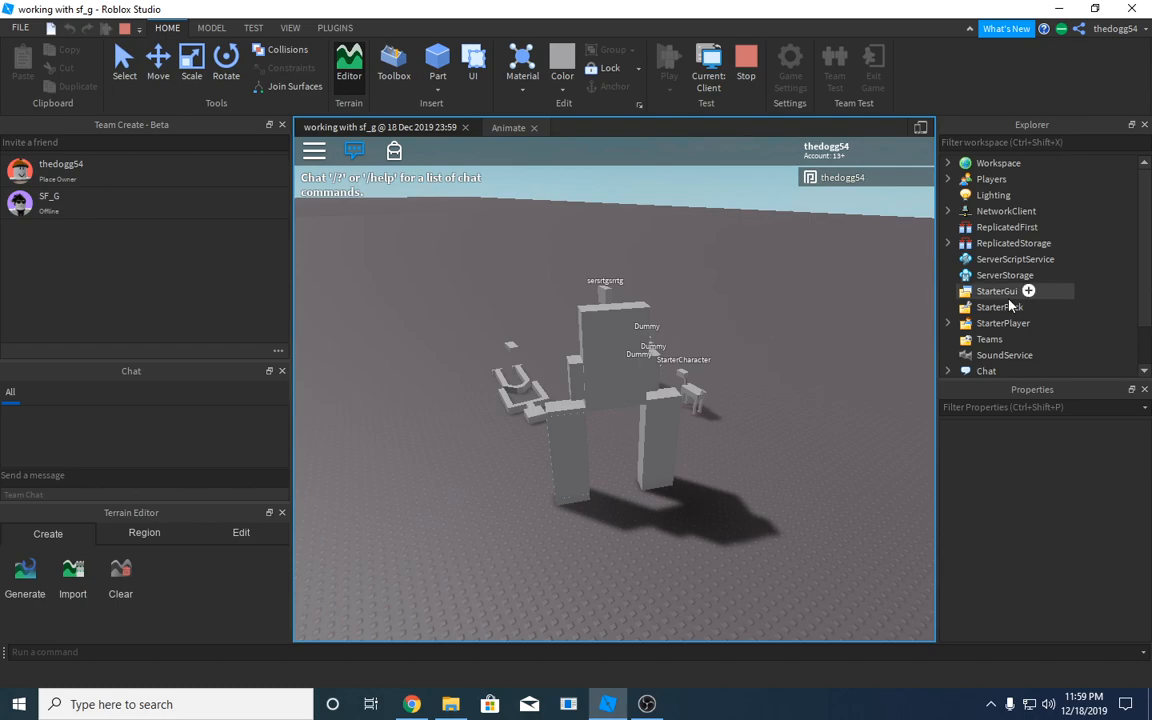
# In the running playtest, find the player character's Humanoid in Workspace and try a HipHeight of 8
pyautogui.click(947, 163)
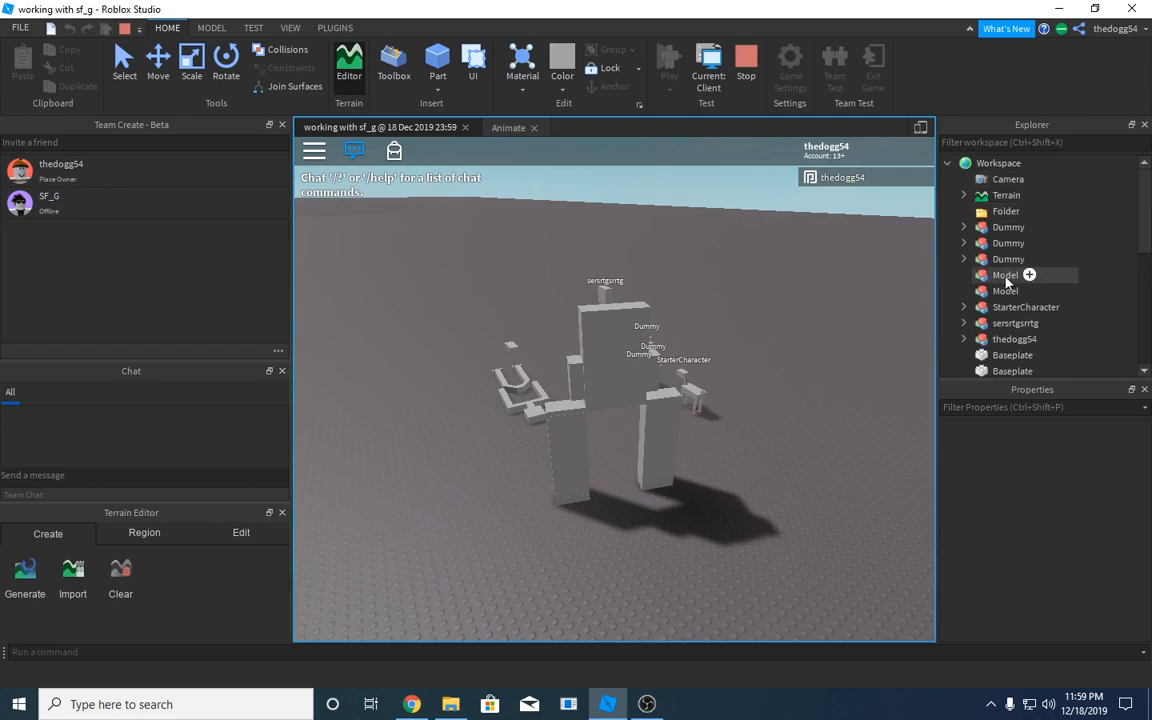
pyautogui.click(968, 339)
pyautogui.click(963, 339)
pyautogui.scroll(-2, 965, 339)
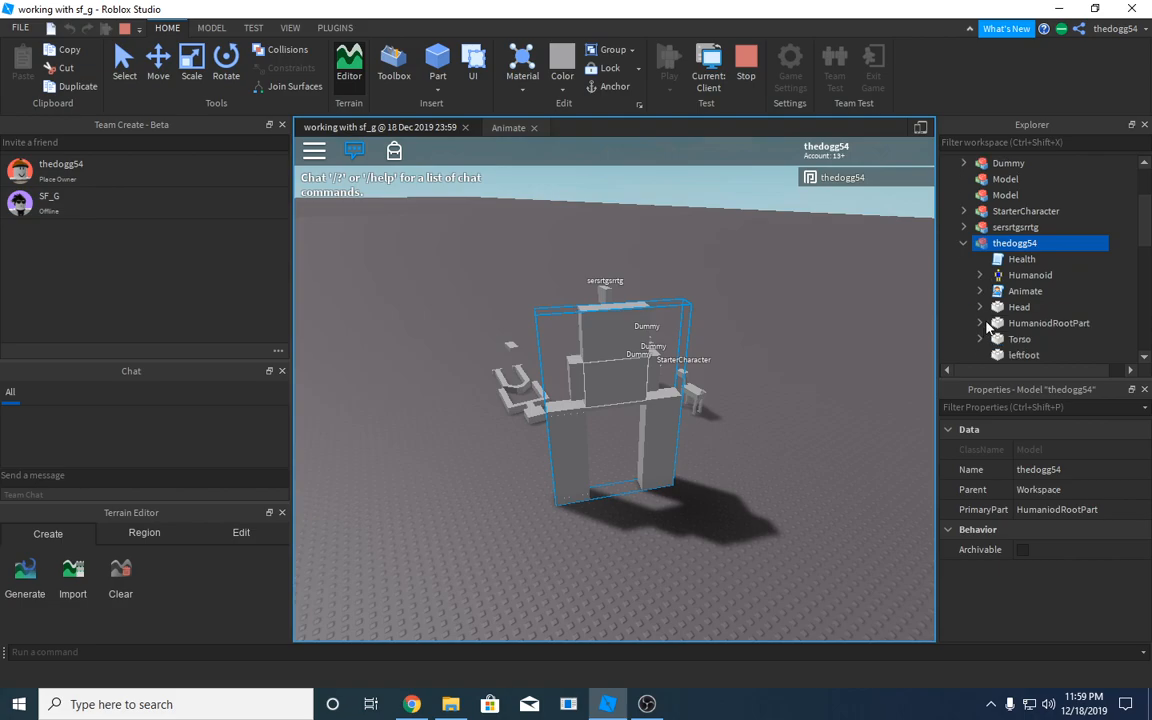
pyautogui.click(1030, 275)
pyautogui.scroll(-8, 1080, 500)
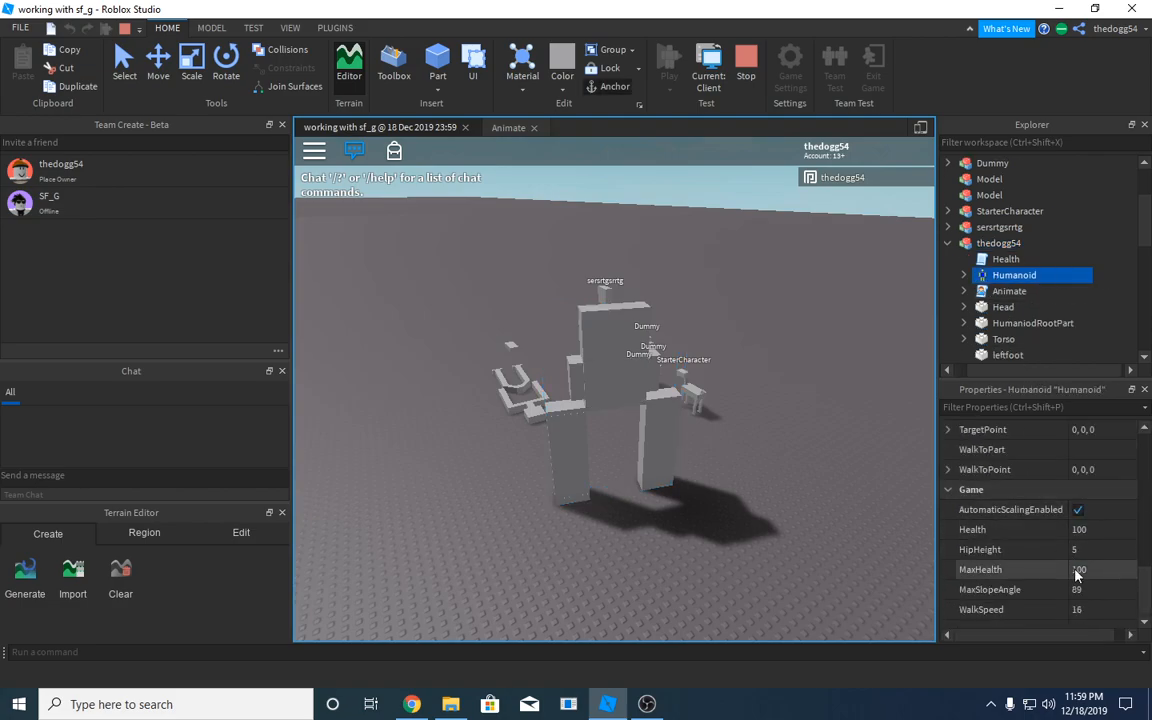
pyautogui.write('6')
pyautogui.moveTo(726, 543); pyautogui.dragTo(708, 480, button='right')
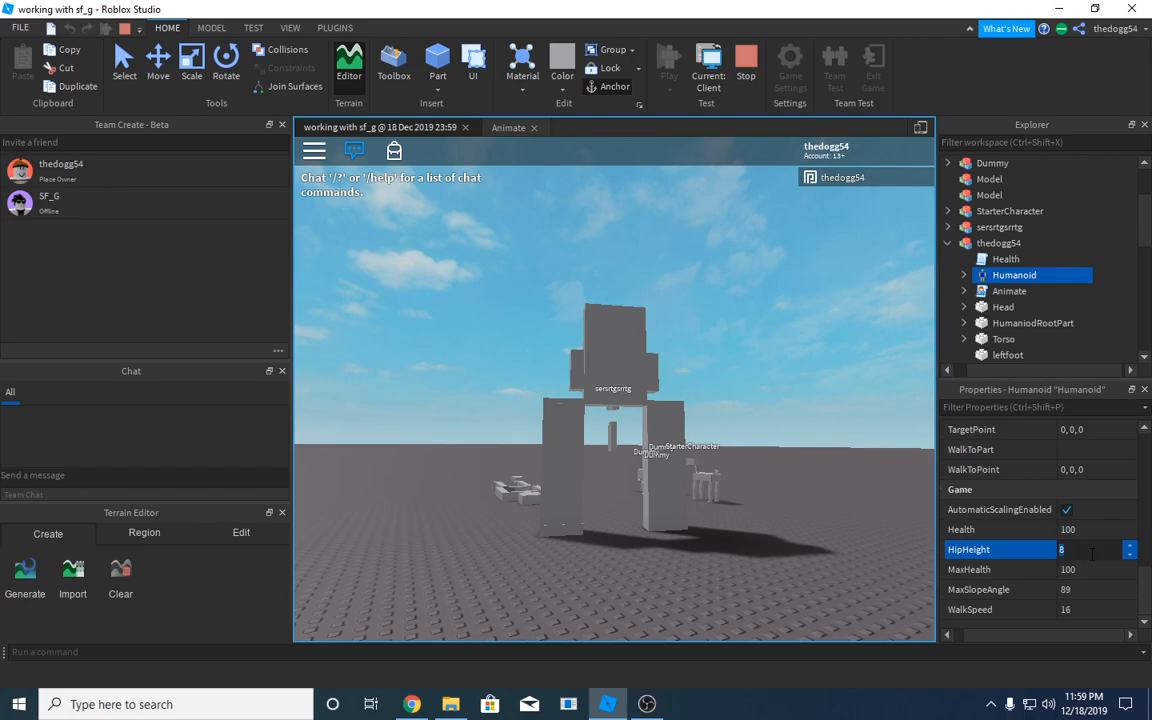
# Try HipHeight values of 10 and 13 on the playtest character's Humanoid
pyautogui.doubleClick(1092, 553)
pyautogui.press('BackSpace')
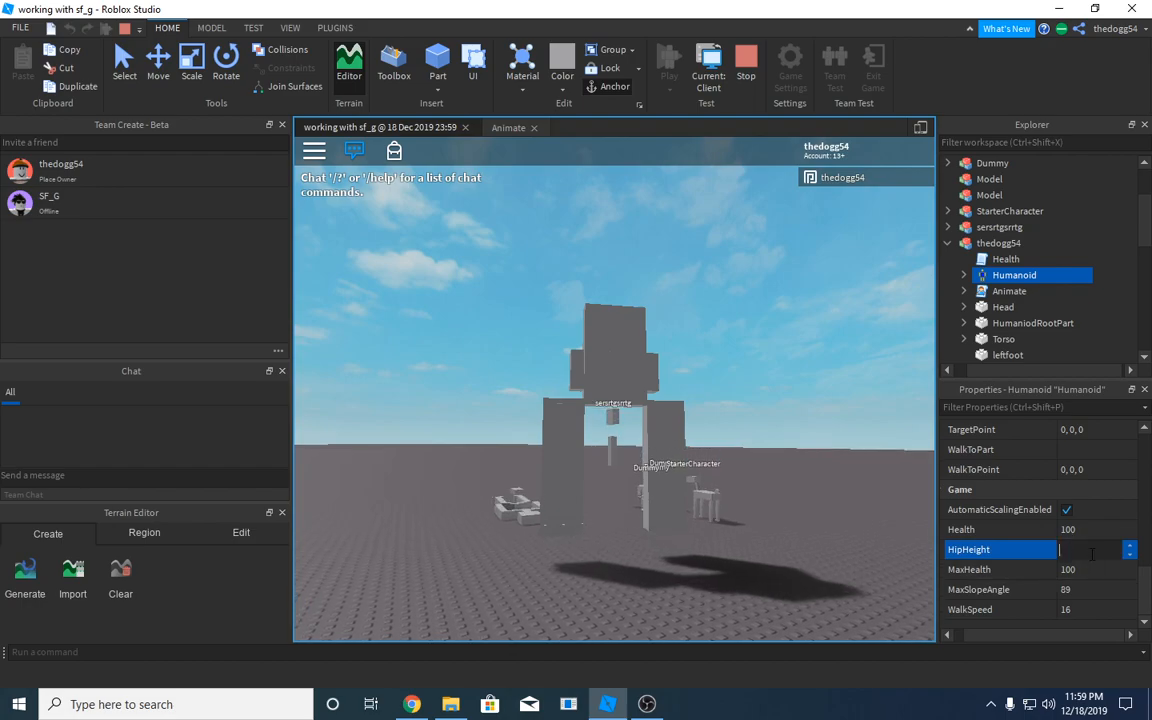
pyautogui.write('10')
pyautogui.press('Return')
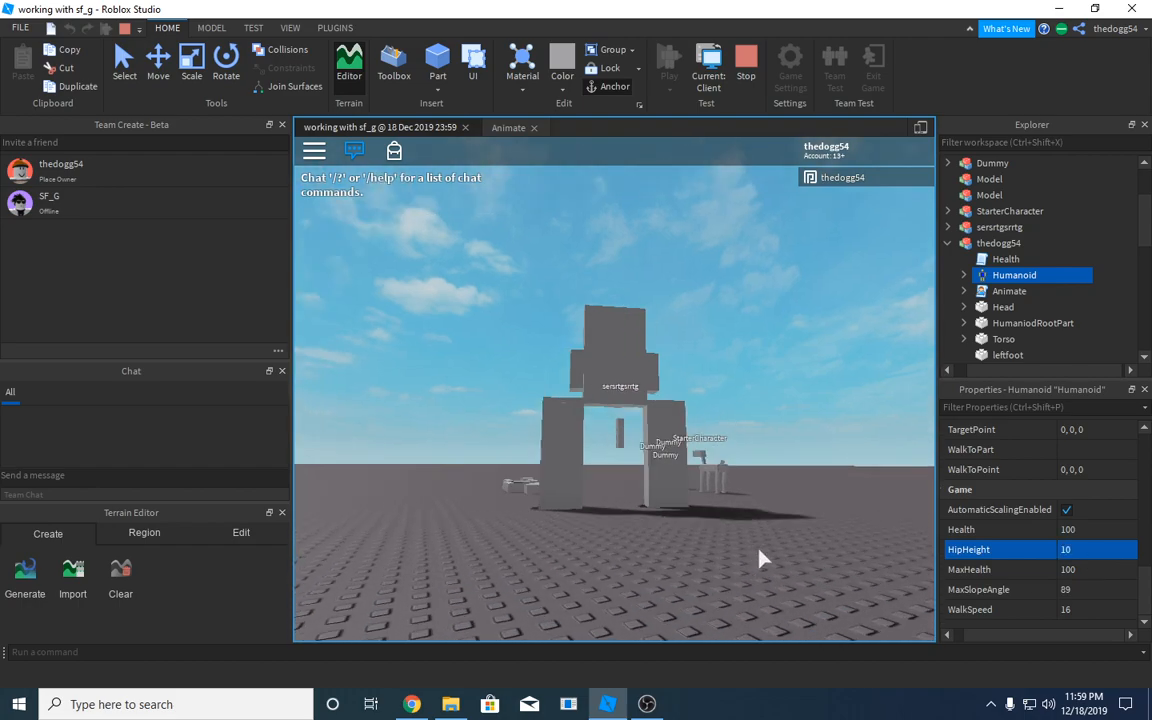
pyautogui.click(1124, 553)
pyautogui.write('13')
pyautogui.press('Return')
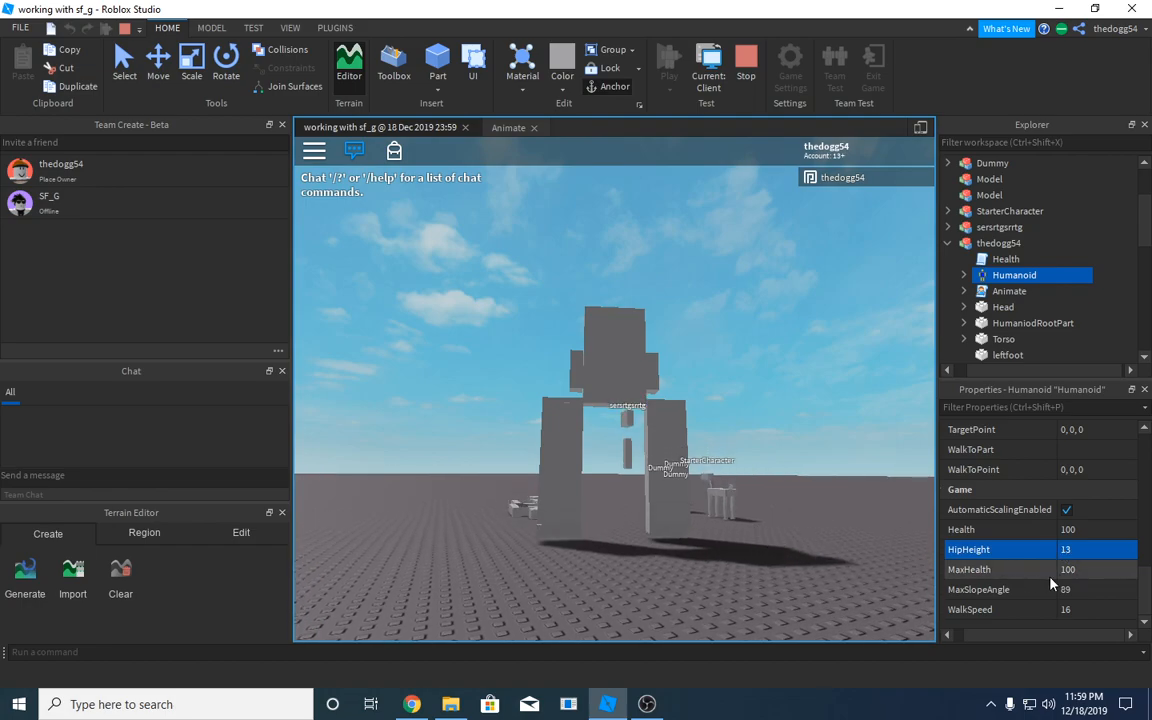
# Try HipHeight values of 12 and 12.5 on the playtest Humanoid and check the feet against the ground
pyautogui.click(1097, 553)
pyautogui.write('11')
pyautogui.press('Return')
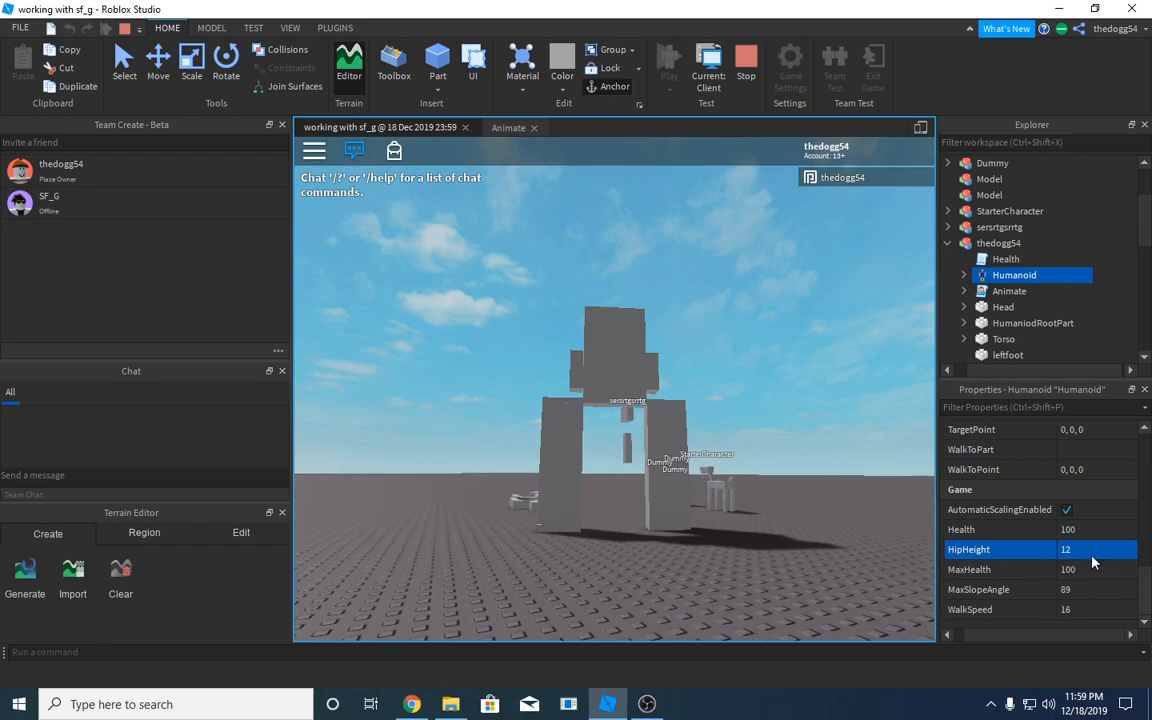
pyautogui.click(1095, 552)
pyautogui.press('BackSpace')
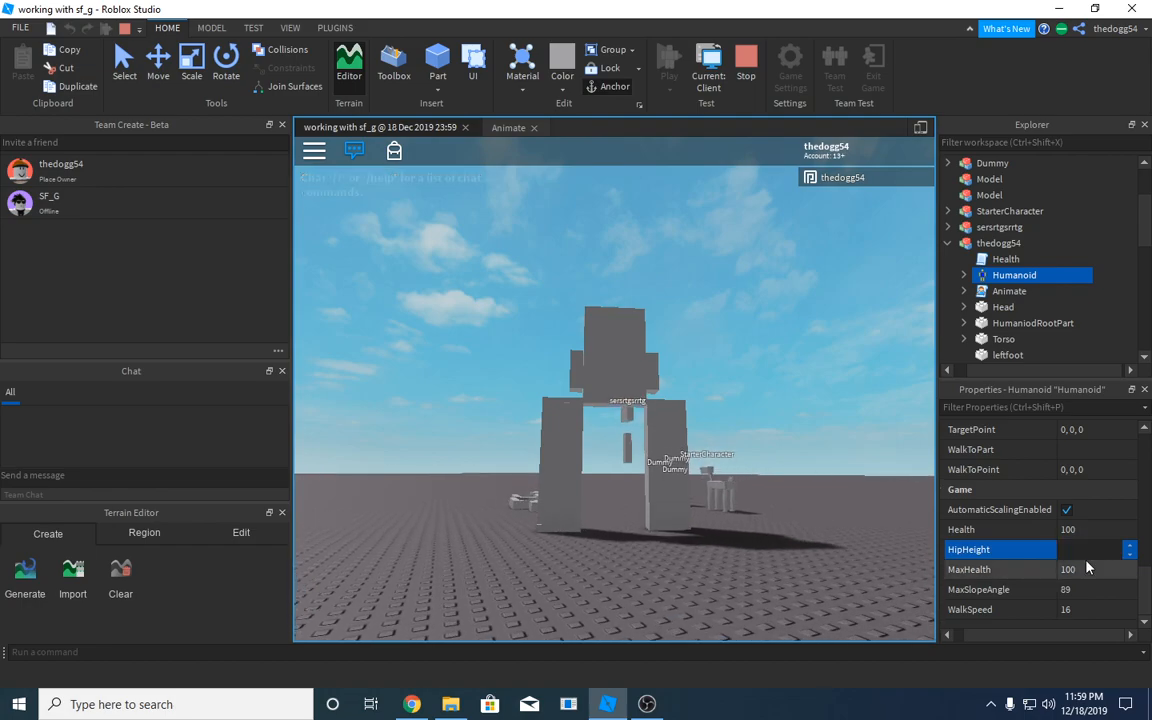
pyautogui.write('12.5')
pyautogui.press('Return')
pyautogui.moveTo(629, 541); pyautogui.dragTo(631, 550, button='right')
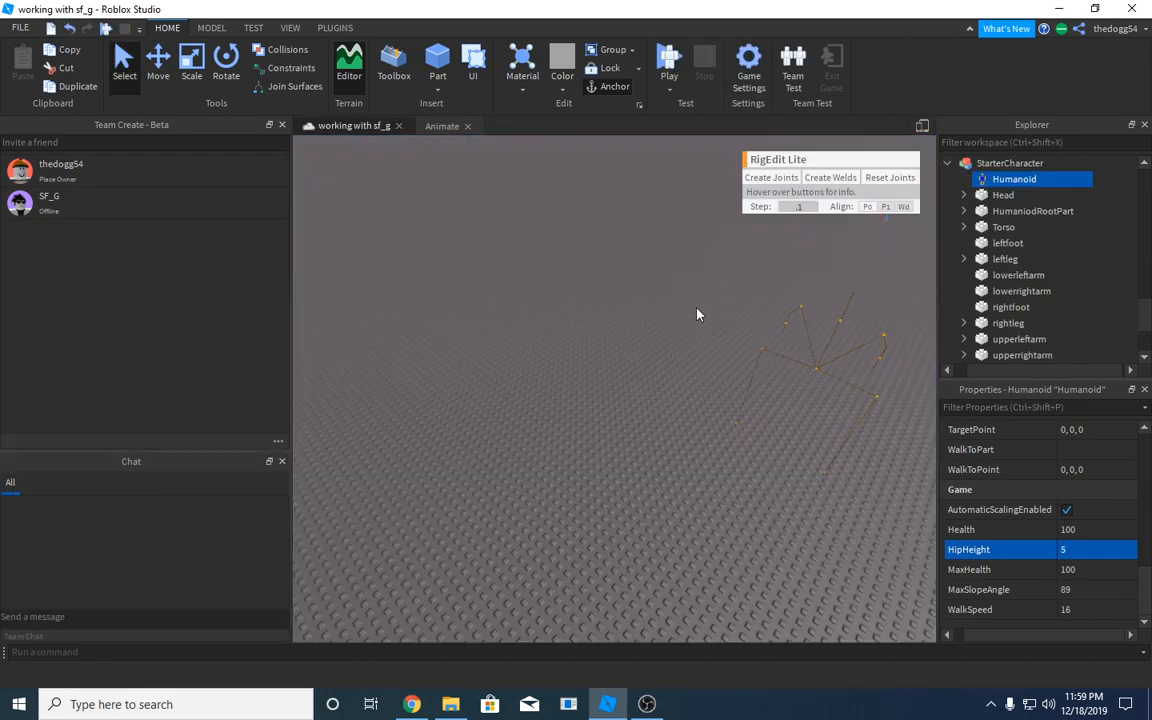
# End the playtest and turn off RigEdit Lite in the editor
pyautogui.click(335, 28)
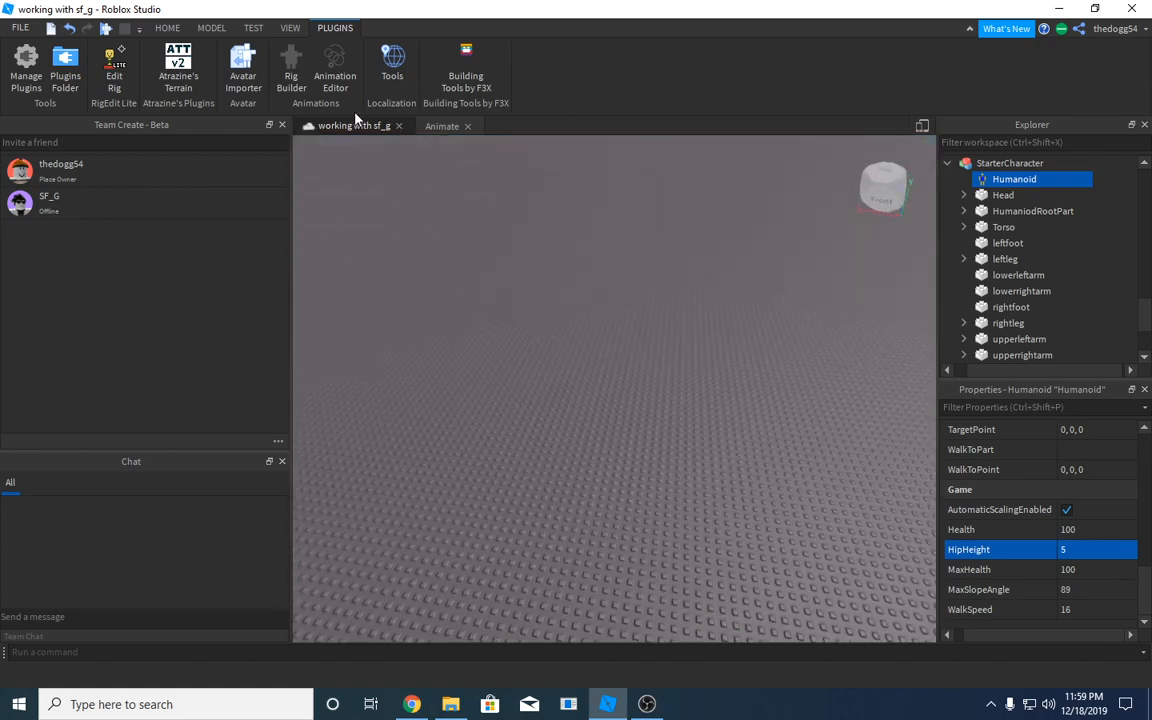
# Find the StarterCharacter model in Workspace, expand it, and examine its HumaniodRootPart's properties
pyautogui.click(1010, 163)
pyautogui.scroll(3, 972, 288)
pyautogui.scroll(8, 985, 285)
pyautogui.moveTo(969, 309); pyautogui.dragTo(974, 165)
pyautogui.scroll(8, 985, 283)
pyautogui.press('f')
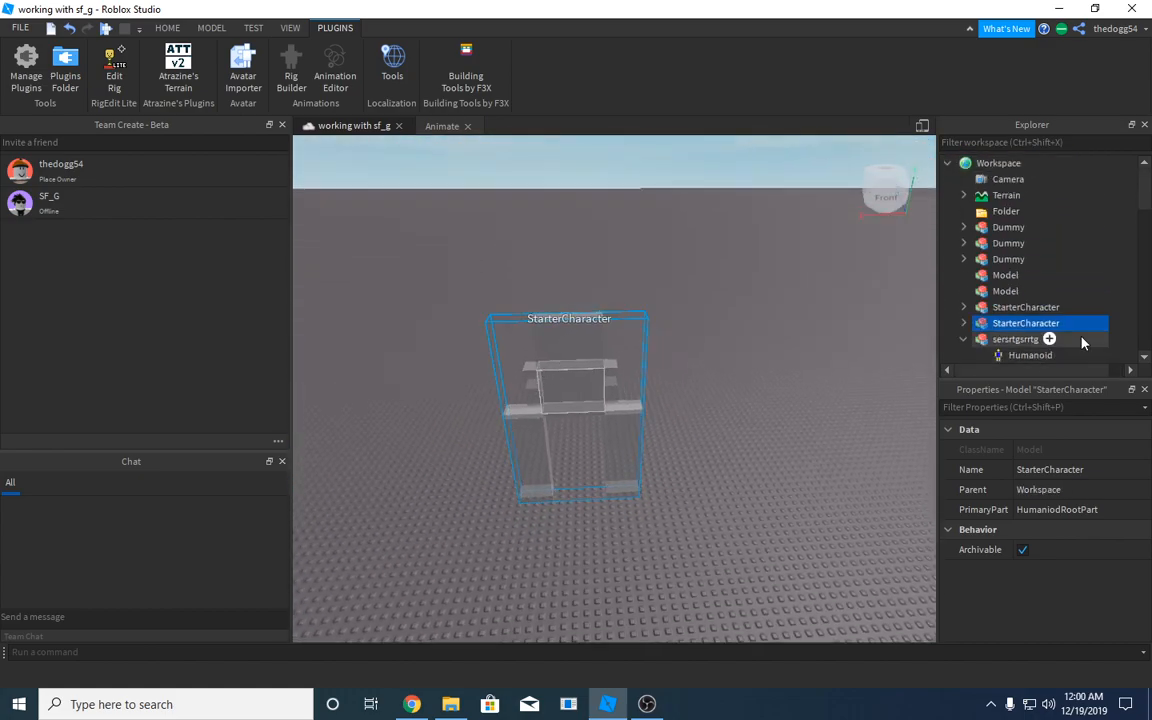
pyautogui.click(963, 323)
pyautogui.click(1030, 275)
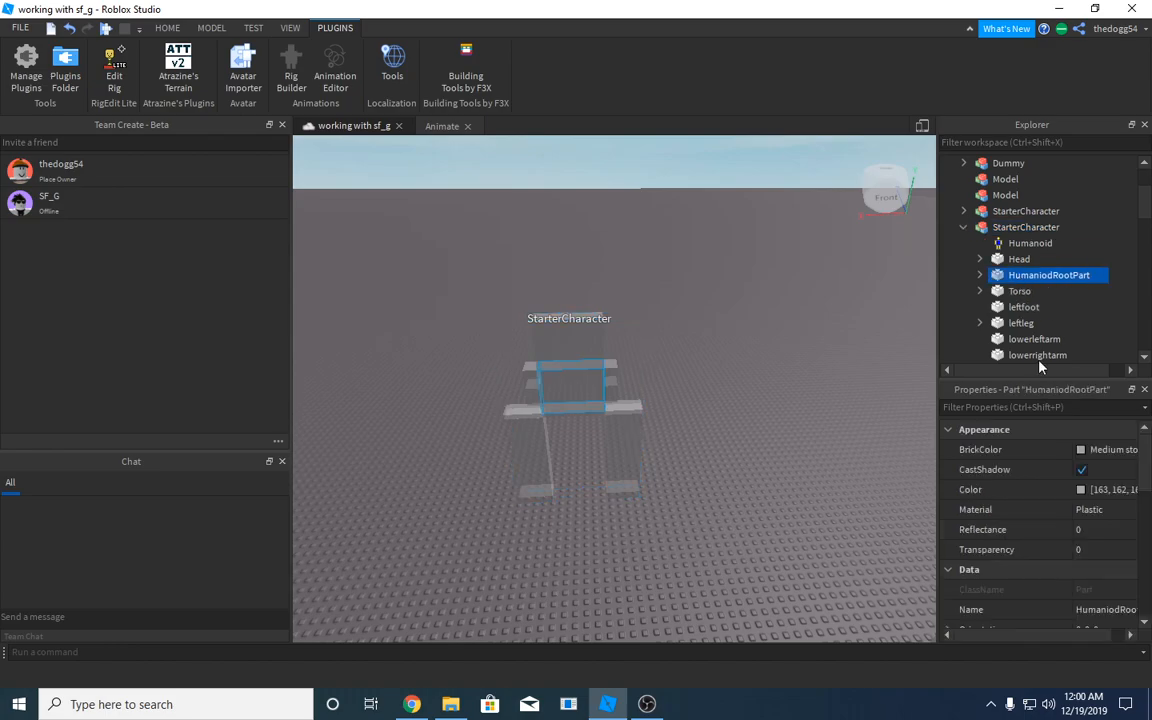
pyautogui.scroll(-5, 1066, 510)
pyautogui.scroll(3, 1066, 505)
pyautogui.scroll(-3, 1085, 500)
pyautogui.click(1081, 511)
pyautogui.click(661, 470)
pyautogui.moveTo(661, 470); pyautogui.dragTo(658, 478, button='right')
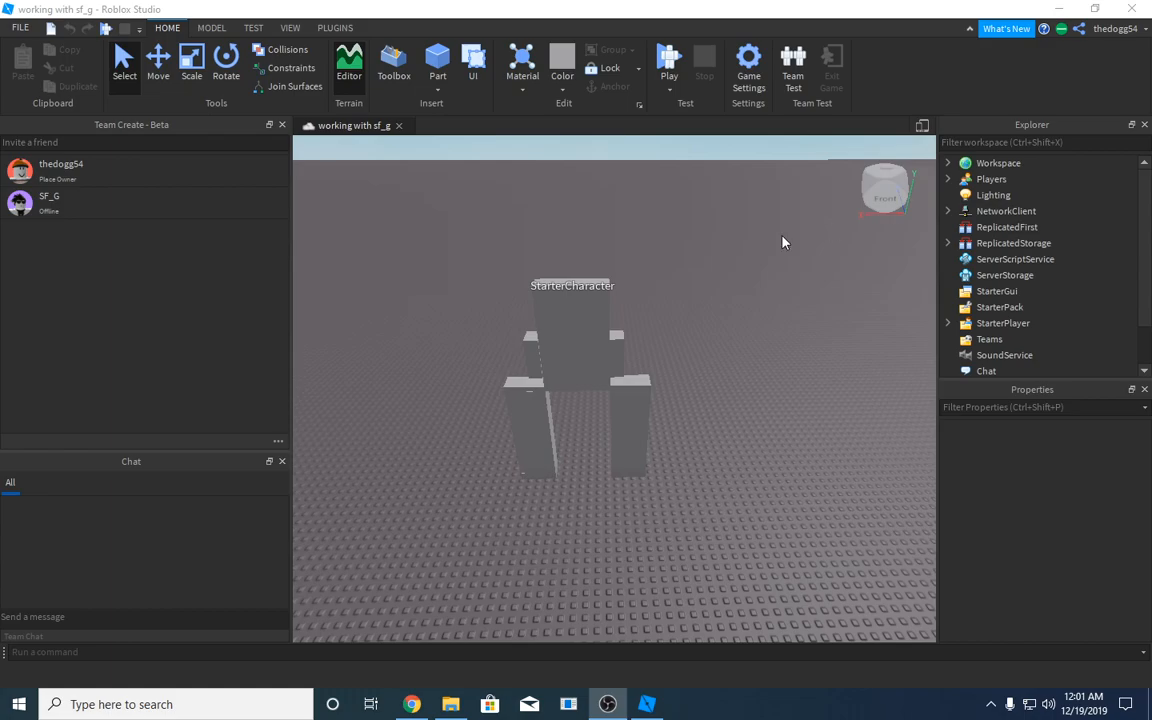
# Open the Animation Editor for the StarterCharacter, dock it beneath the viewport, and try to create an animation
pyautogui.moveTo(719, 321); pyautogui.dragTo(719, 321, button='right')
pyautogui.press('w')
pyautogui.press('w')
pyautogui.press('s')
pyautogui.click(656, 332)
pyautogui.press('f')
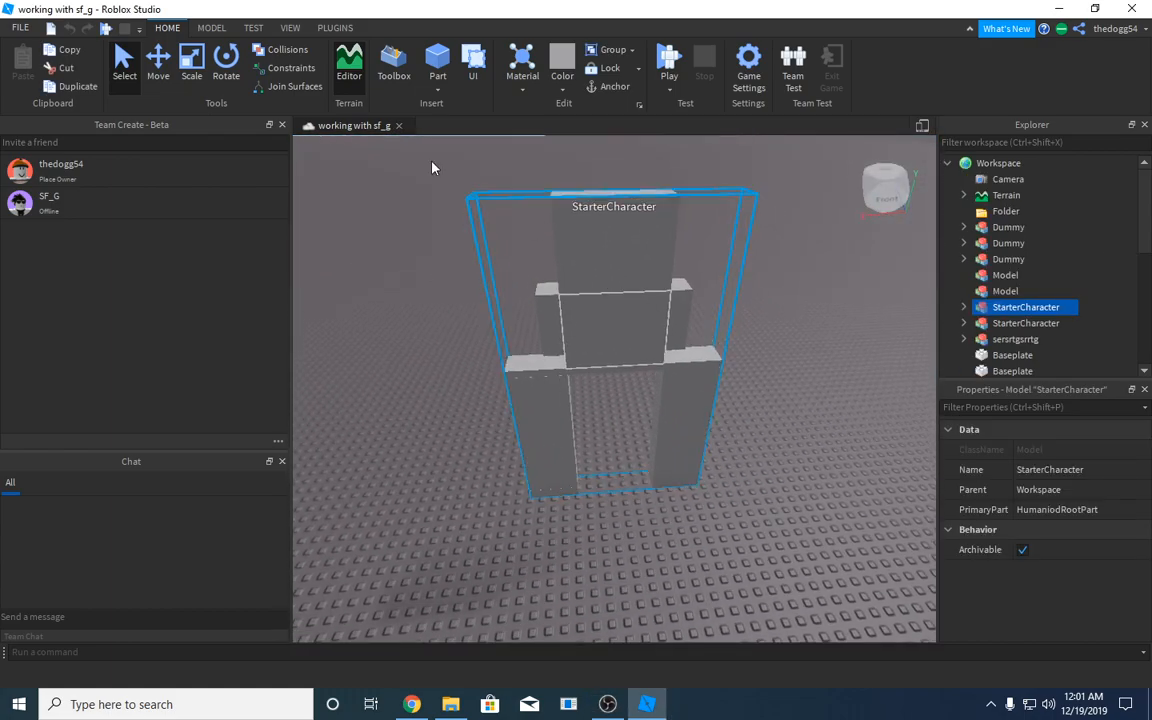
pyautogui.click(332, 28)
pyautogui.click(336, 72)
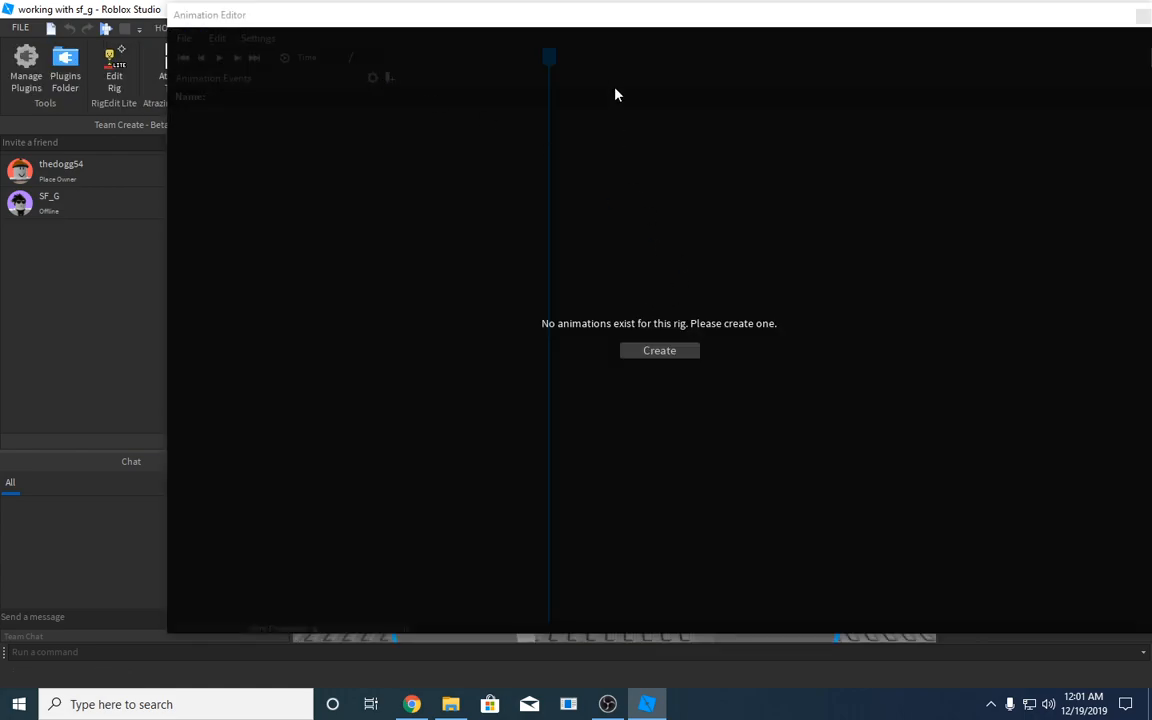
pyautogui.moveTo(614, 19); pyautogui.dragTo(519, 514)
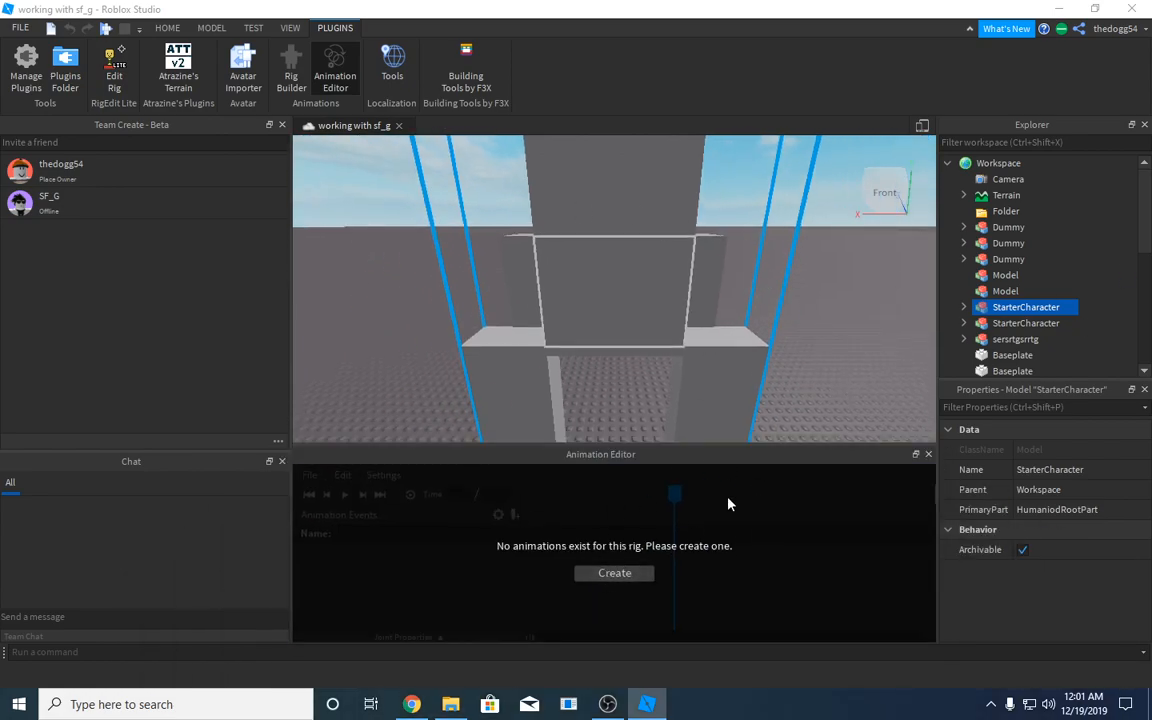
pyautogui.click(599, 575)
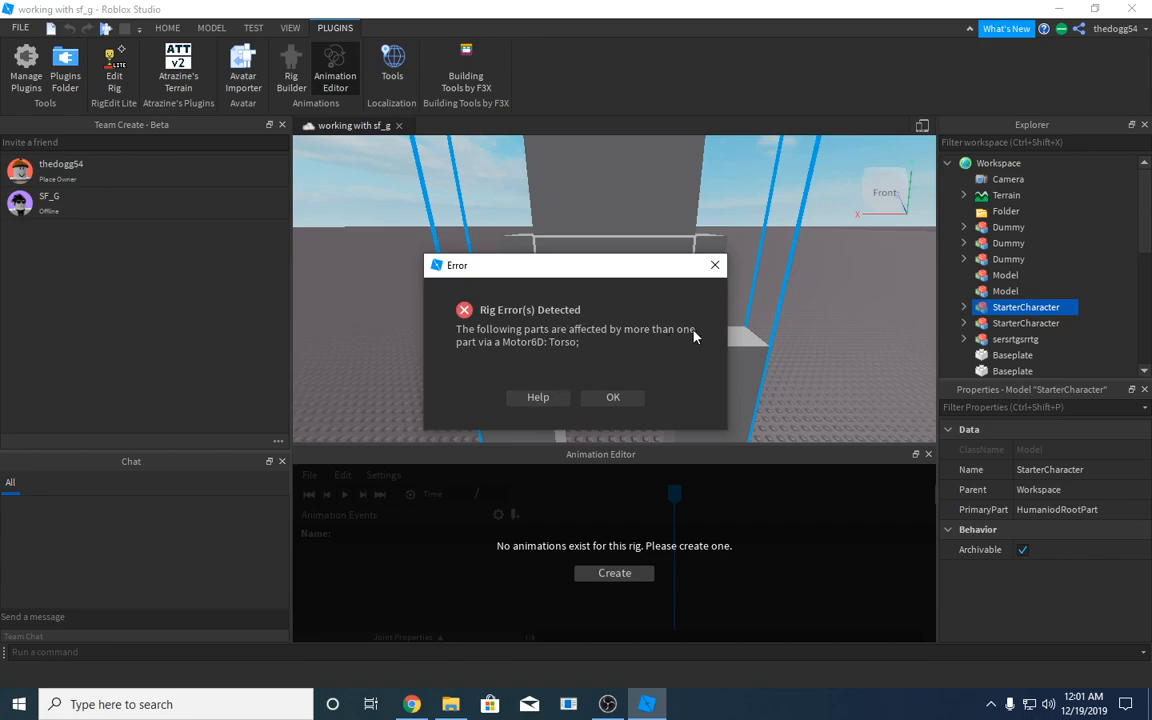
pyautogui.click(615, 398)
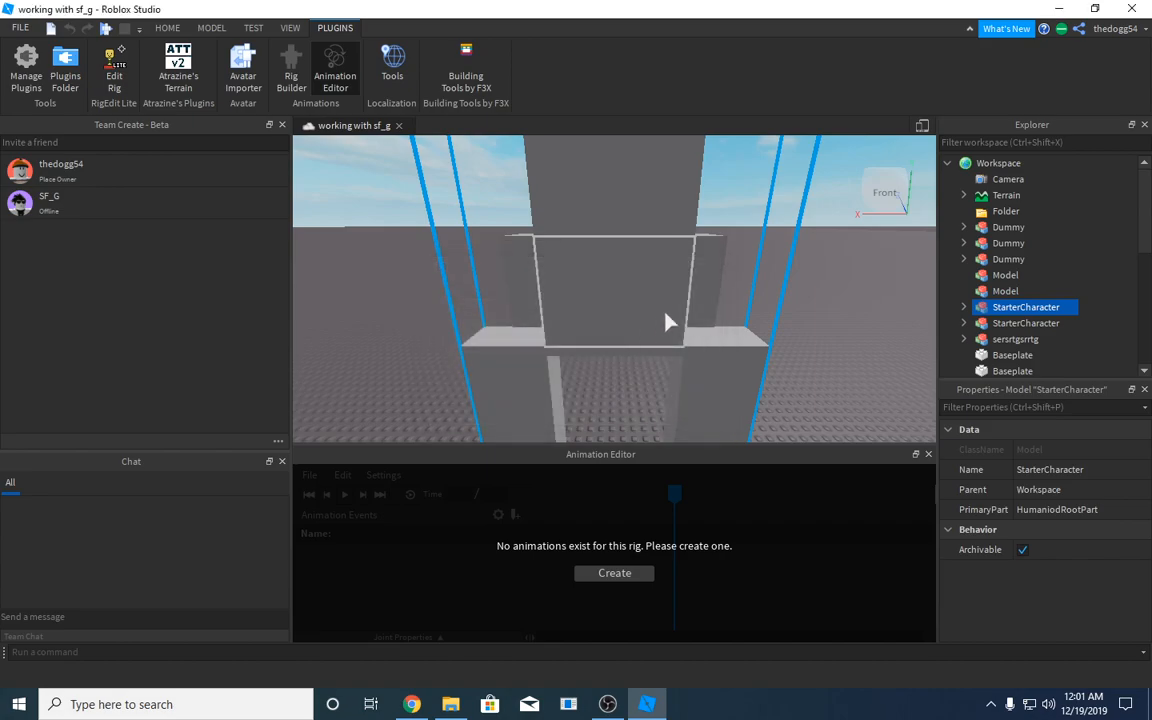
# Examine the joints inside the StarterCharacter's Torso and HumaniodRootPart to find which parts drive the Torso
pyautogui.click(964, 308)
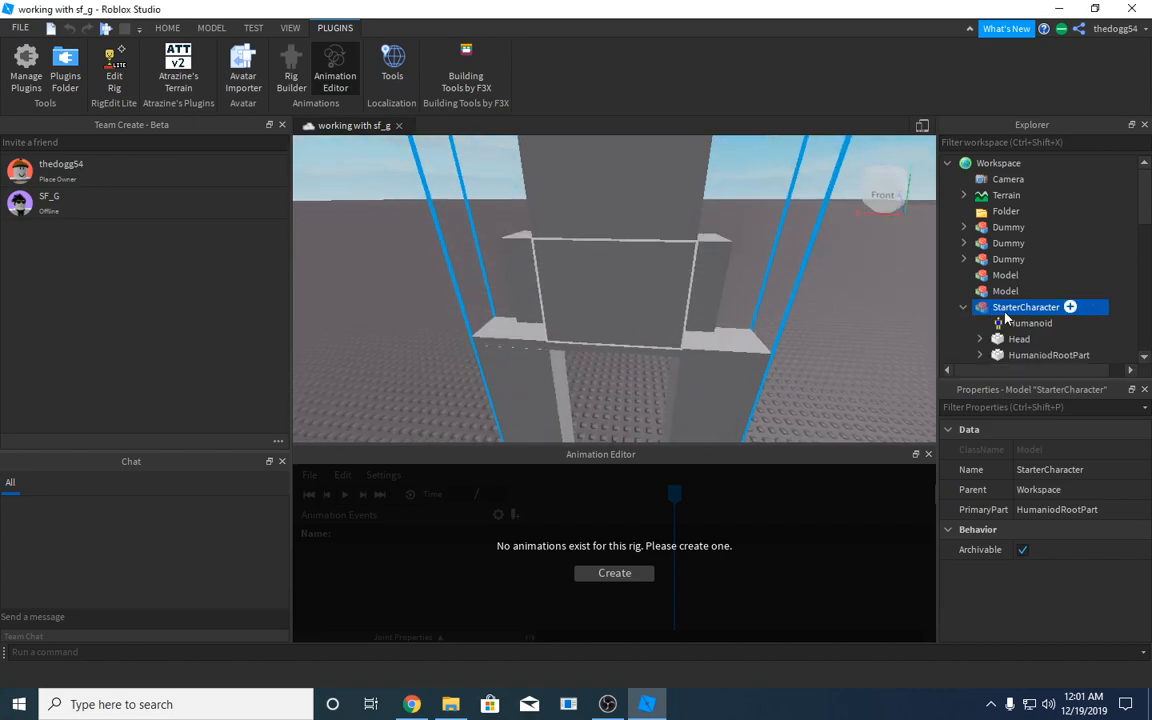
pyautogui.scroll(-2, 985, 295)
pyautogui.click(1022, 263)
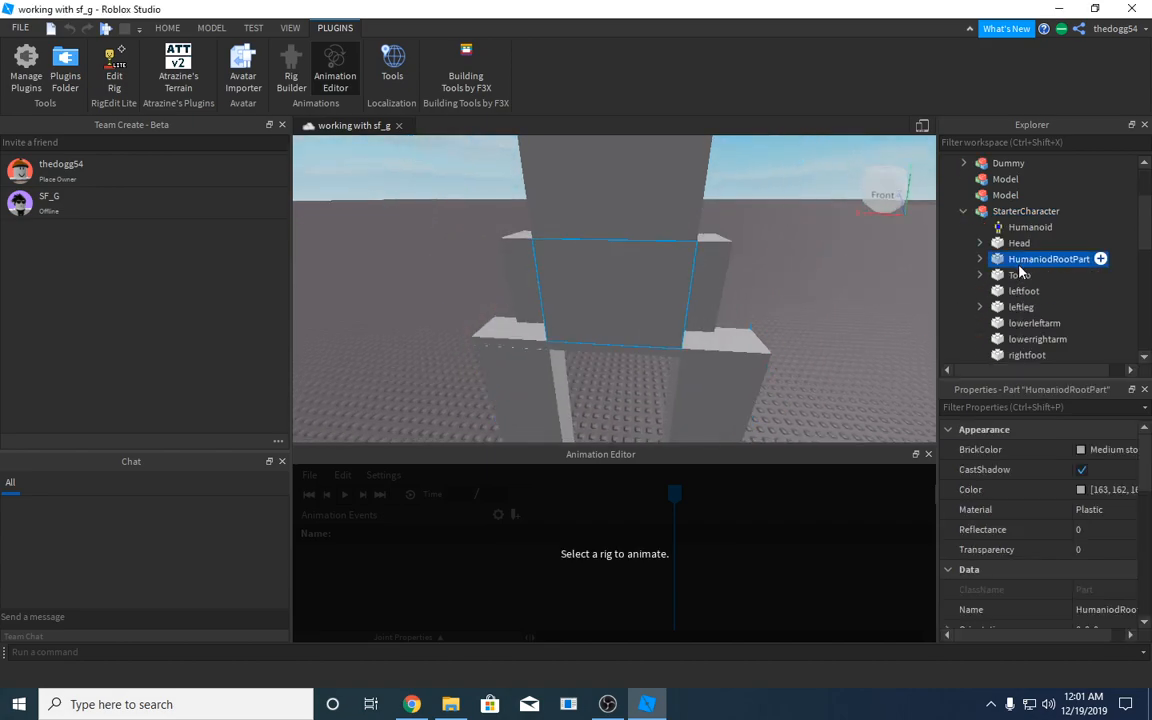
pyautogui.click(965, 275)
pyautogui.scroll(-1, 1020, 285)
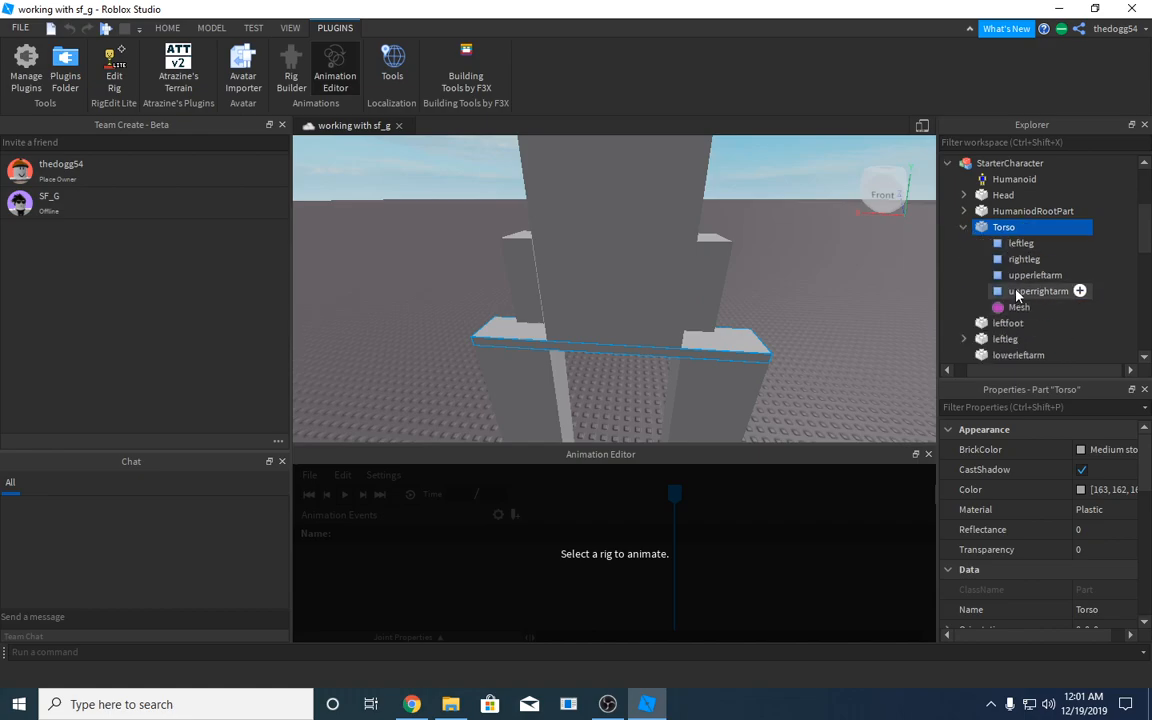
pyautogui.click(1016, 291)
pyautogui.click(1026, 275)
pyautogui.click(1015, 243)
pyautogui.click(985, 211)
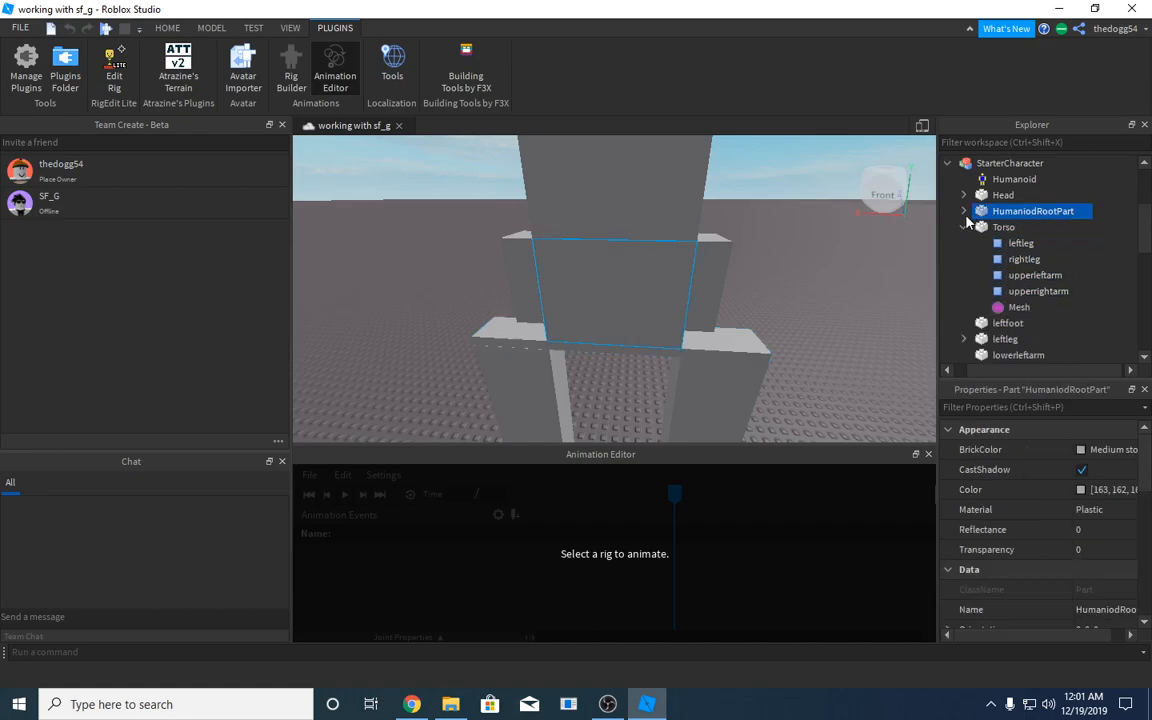
pyautogui.click(964, 212)
pyautogui.click(1004, 230)
pyautogui.click(982, 214)
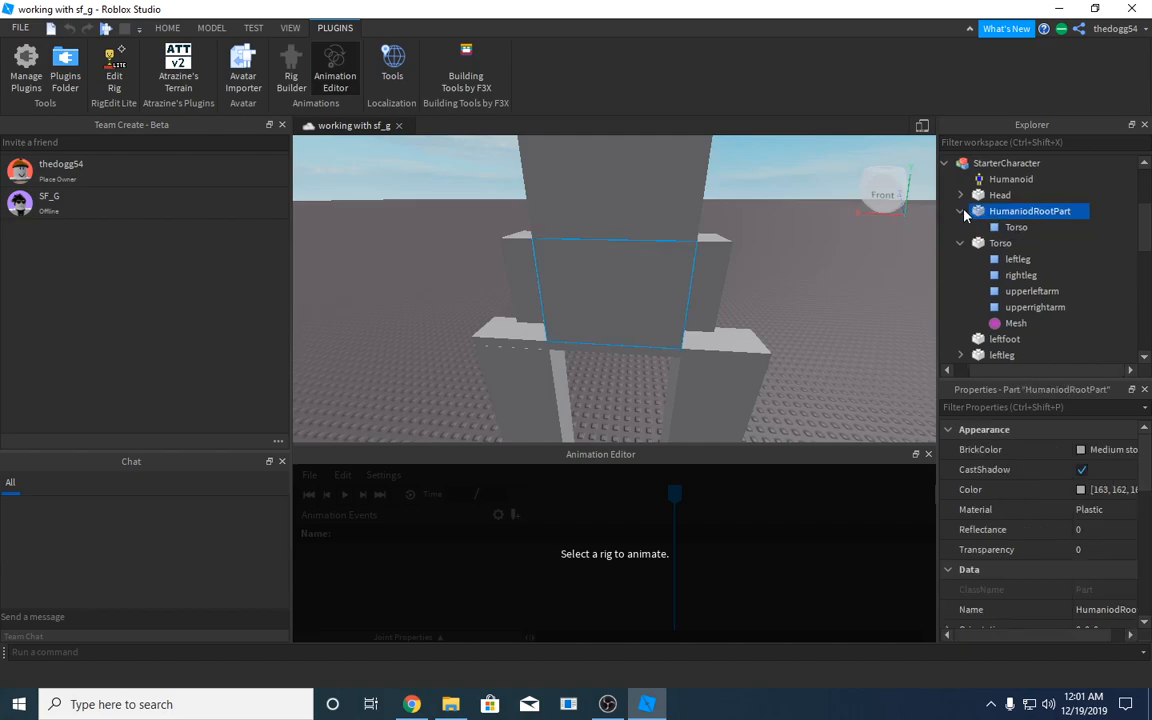
pyautogui.click(964, 212)
pyautogui.click(964, 227)
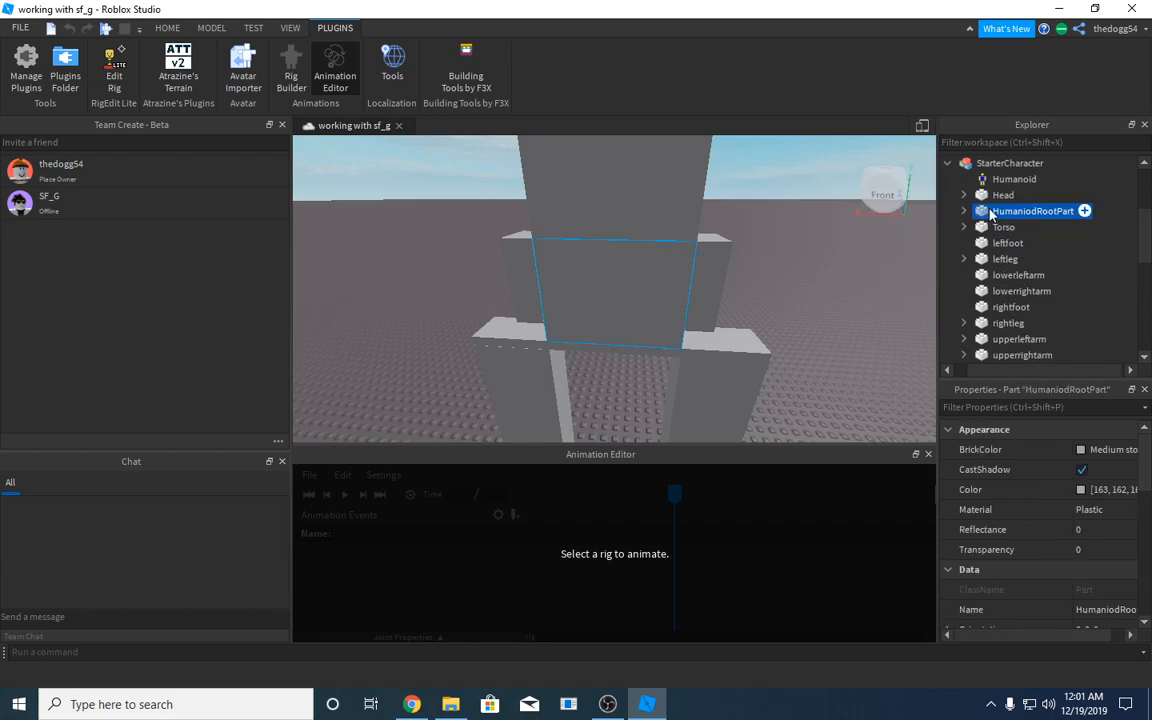
# Check the RigType options of the StarterCharacter's Humanoid and choose R6
pyautogui.click(992, 179)
pyautogui.scroll(-3, 1104, 551)
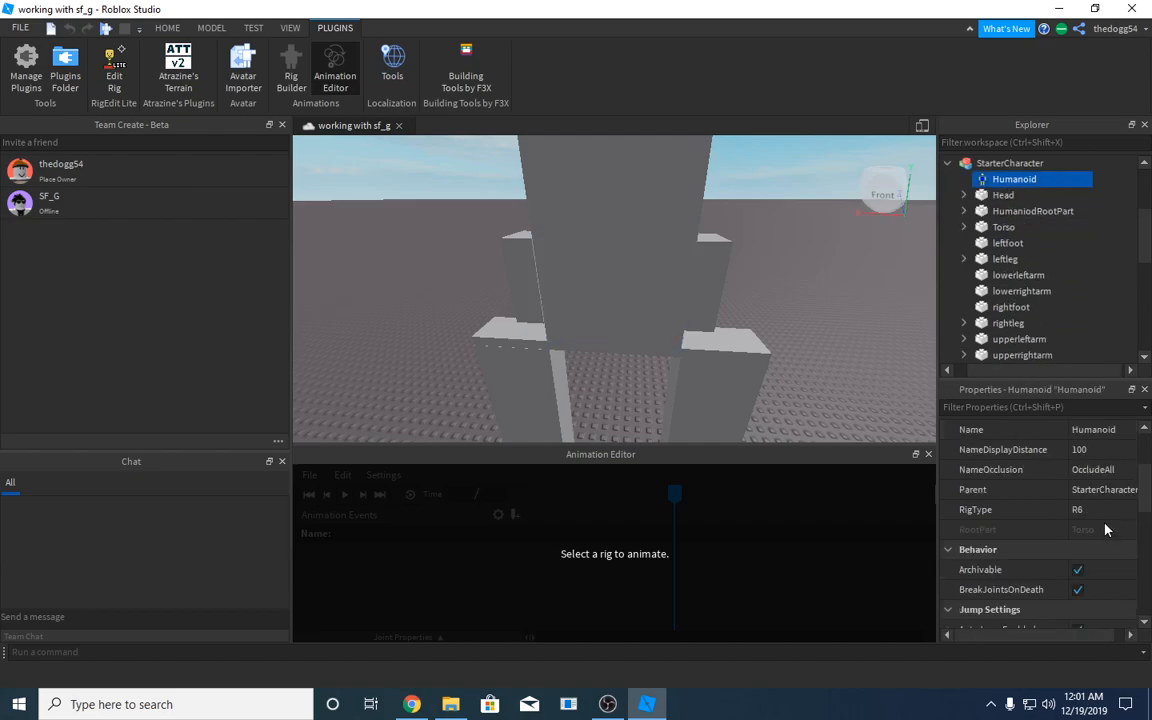
pyautogui.click(1096, 510)
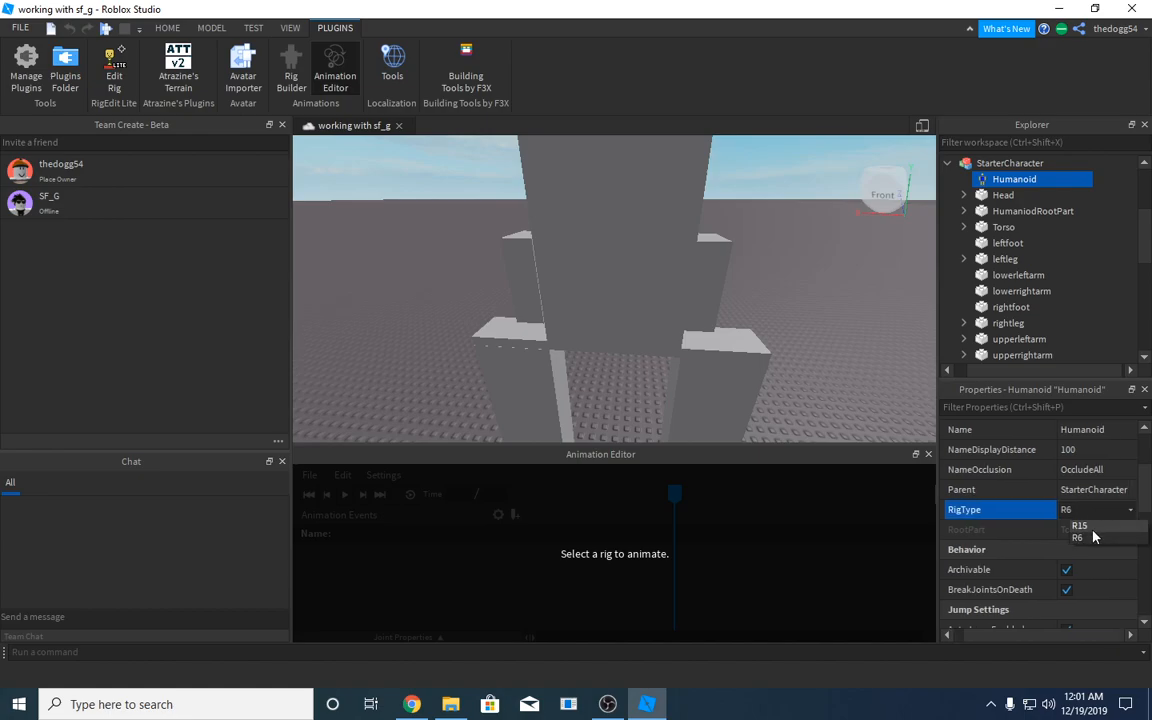
pyautogui.click(1093, 536)
# Try again to create an animation for the StarterCharacter, open the rig error's help, and close the Animation Editor
pyautogui.click(617, 296)
pyautogui.click(593, 578)
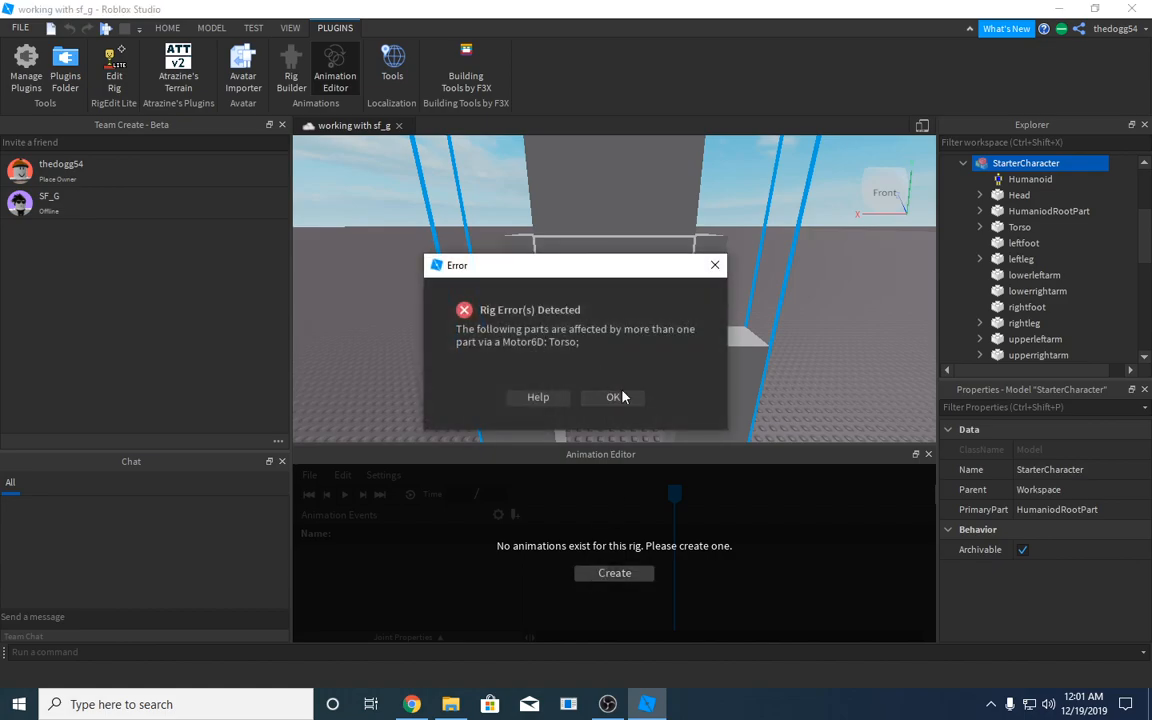
pyautogui.click(540, 399)
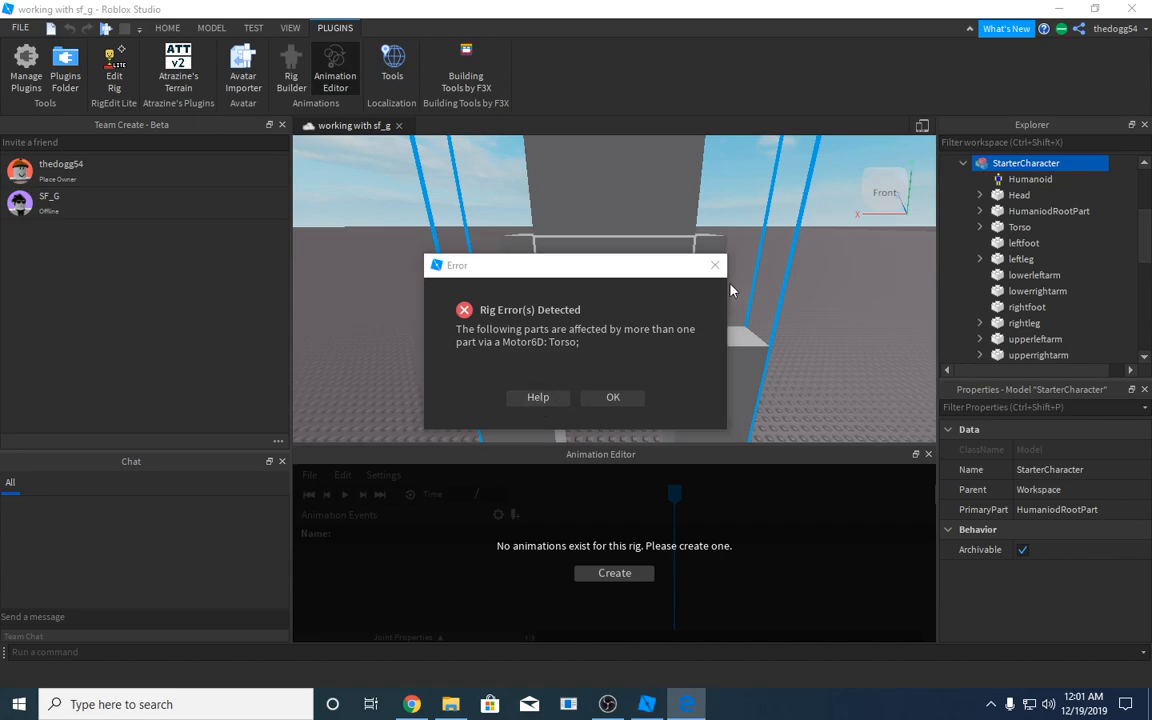
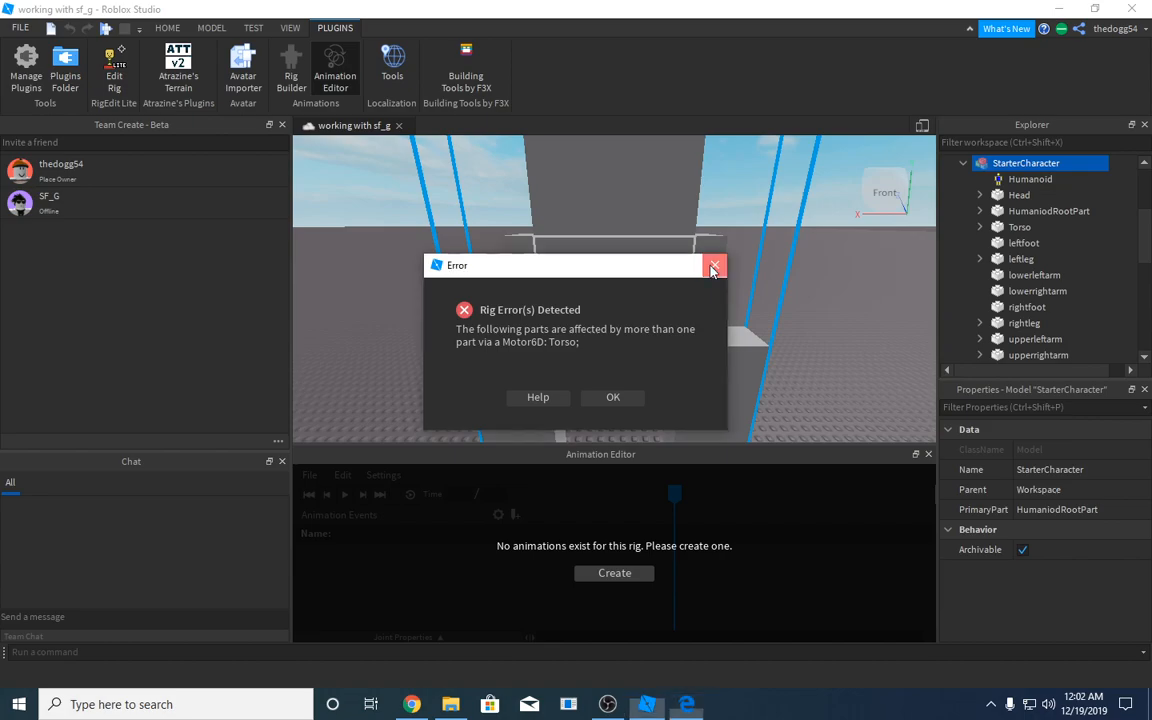
pyautogui.click(713, 268)
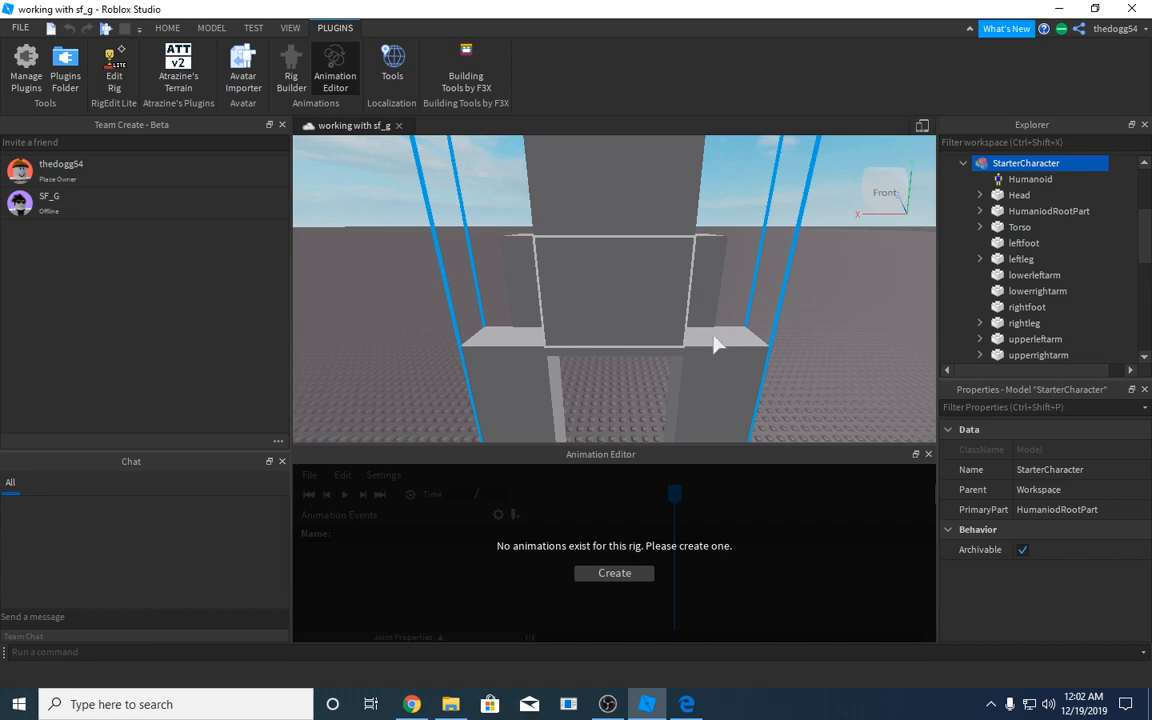
pyautogui.click(928, 455)
# Inspect the leg and upper-arm Motor6D joints inside the StarterCharacter's Torso, checking their Part0 and Part1 values
pyautogui.scroll(-5, 630, 370)
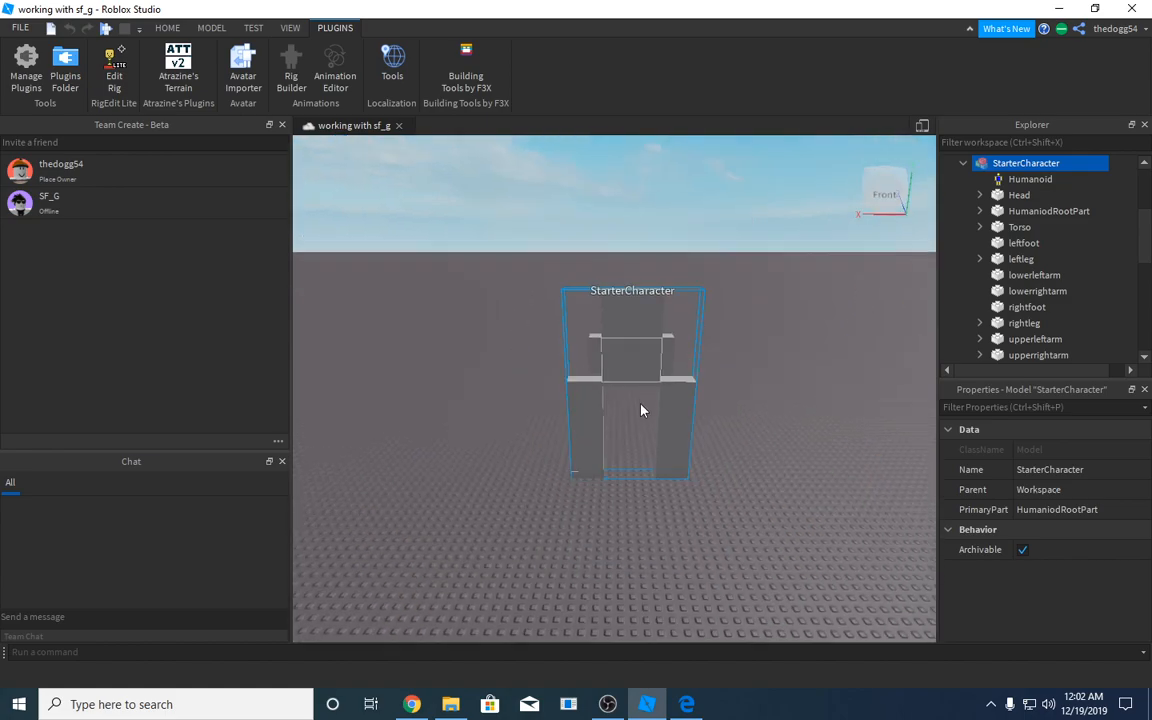
pyautogui.scroll(5, 642, 411)
pyautogui.click(1020, 227)
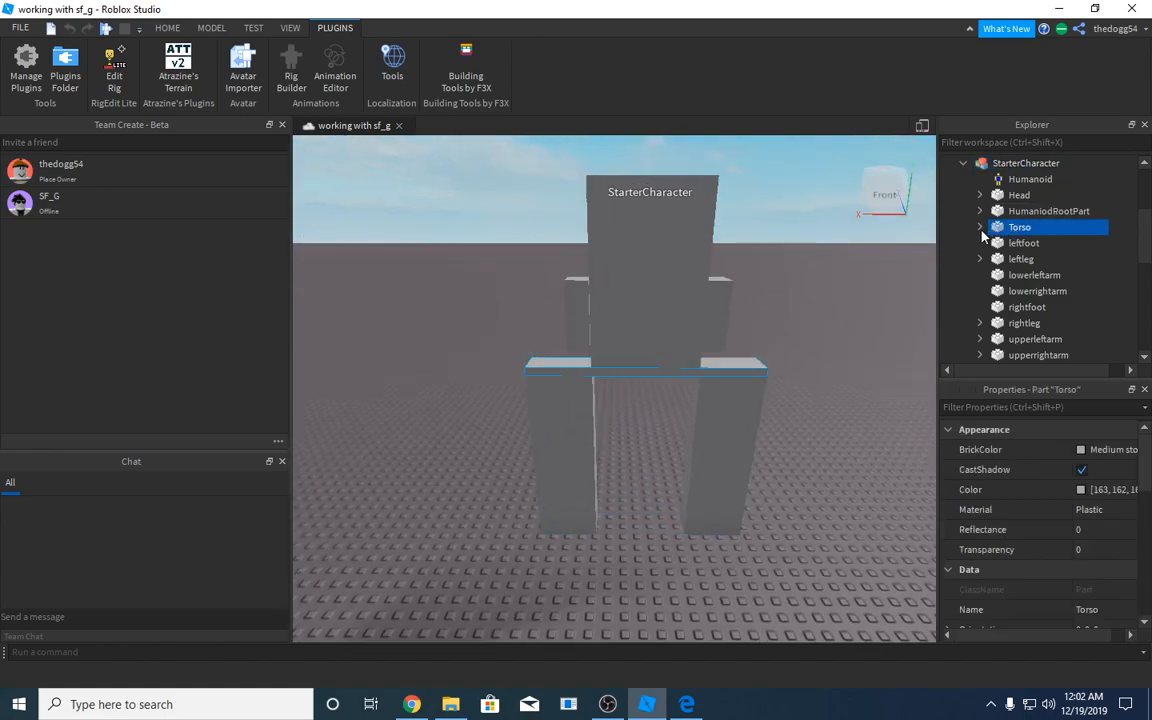
pyautogui.click(980, 227)
pyautogui.click(1003, 247)
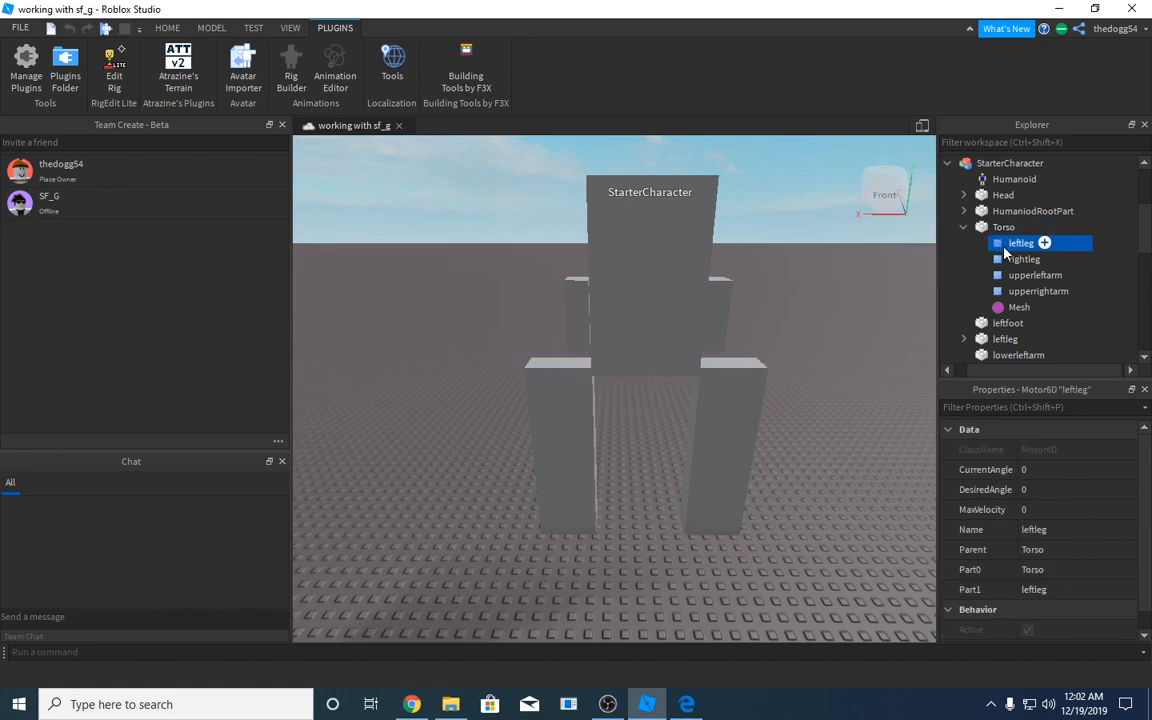
pyautogui.click(1030, 259)
pyautogui.click(1035, 275)
pyautogui.click(1038, 291)
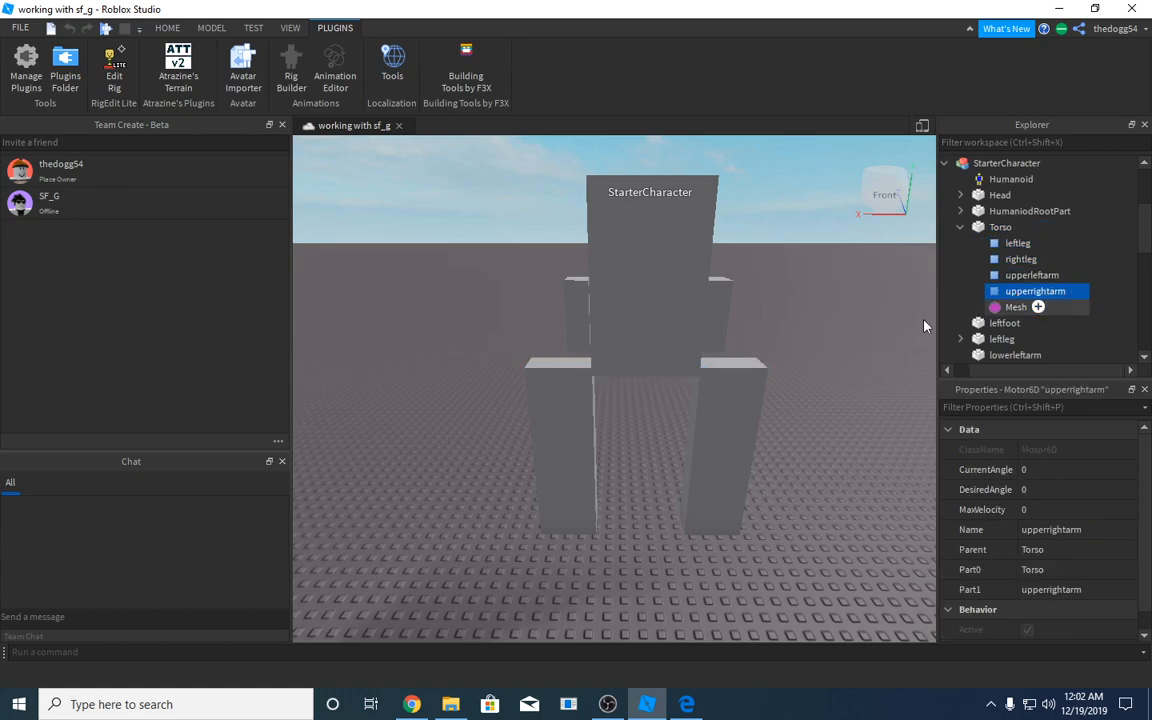
# Inspect the Torso Motor6D inside HumaniodRootPart and compare it with the joints and mesh under the Torso
pyautogui.click(964, 212)
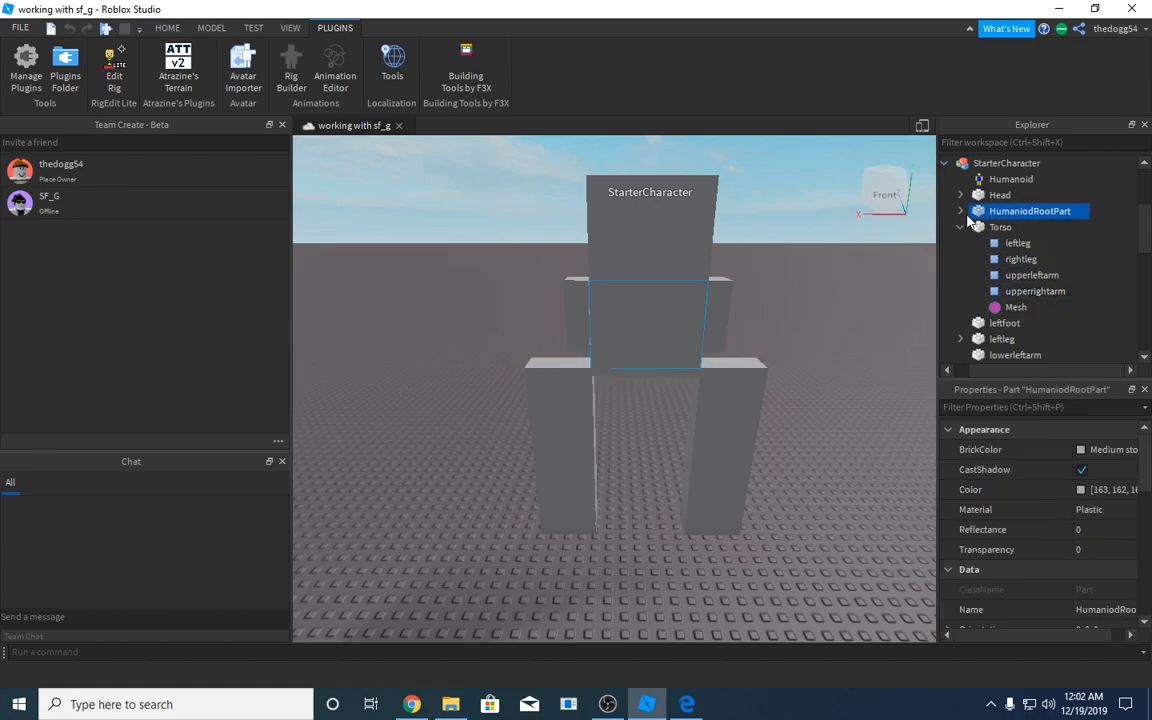
pyautogui.click(961, 211)
pyautogui.click(1015, 228)
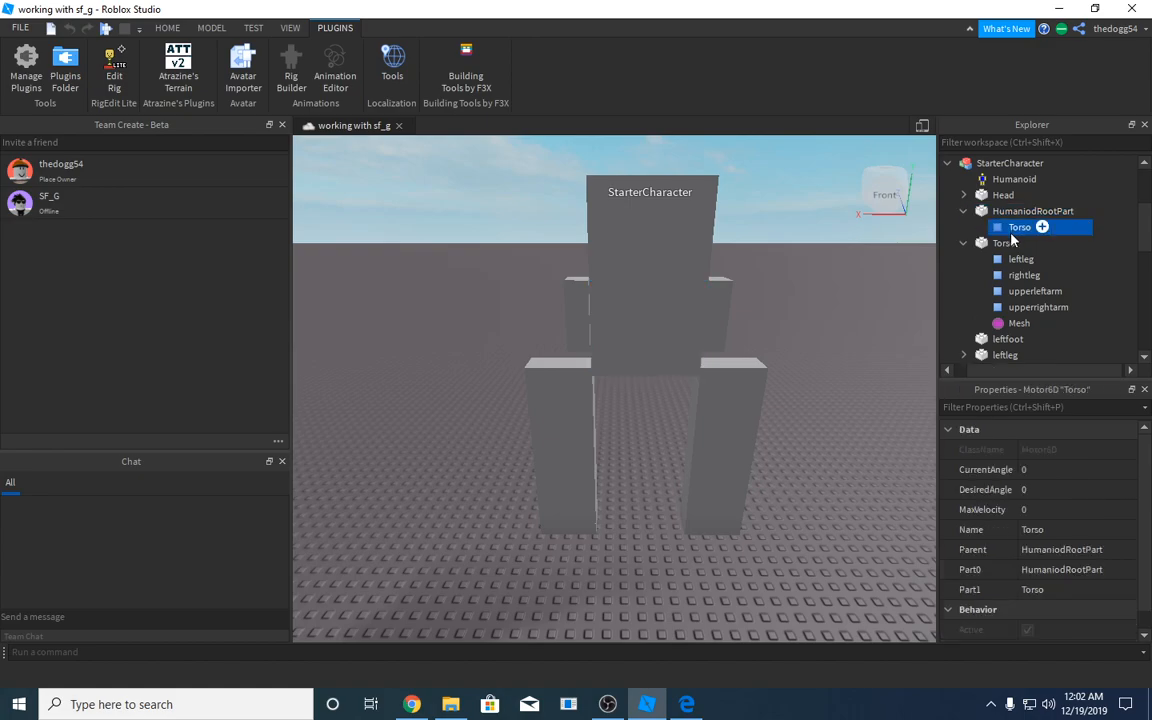
pyautogui.click(1018, 259)
pyautogui.click(1010, 275)
pyautogui.click(1012, 291)
pyautogui.click(1012, 323)
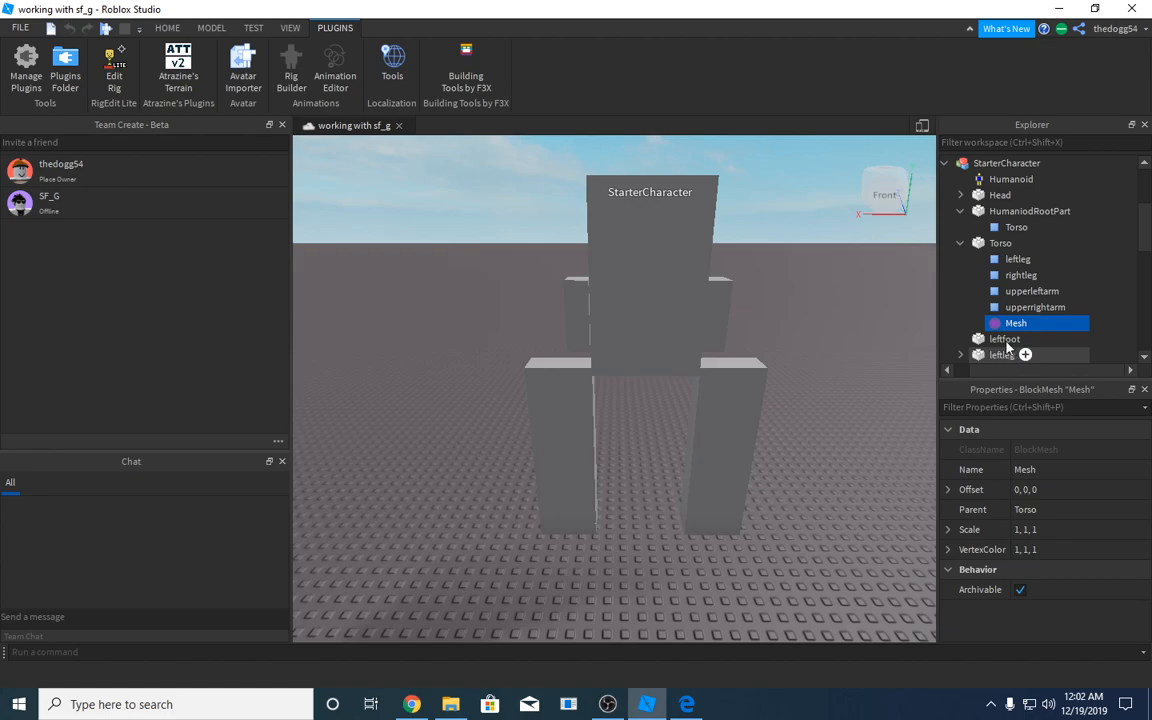
pyautogui.click(961, 243)
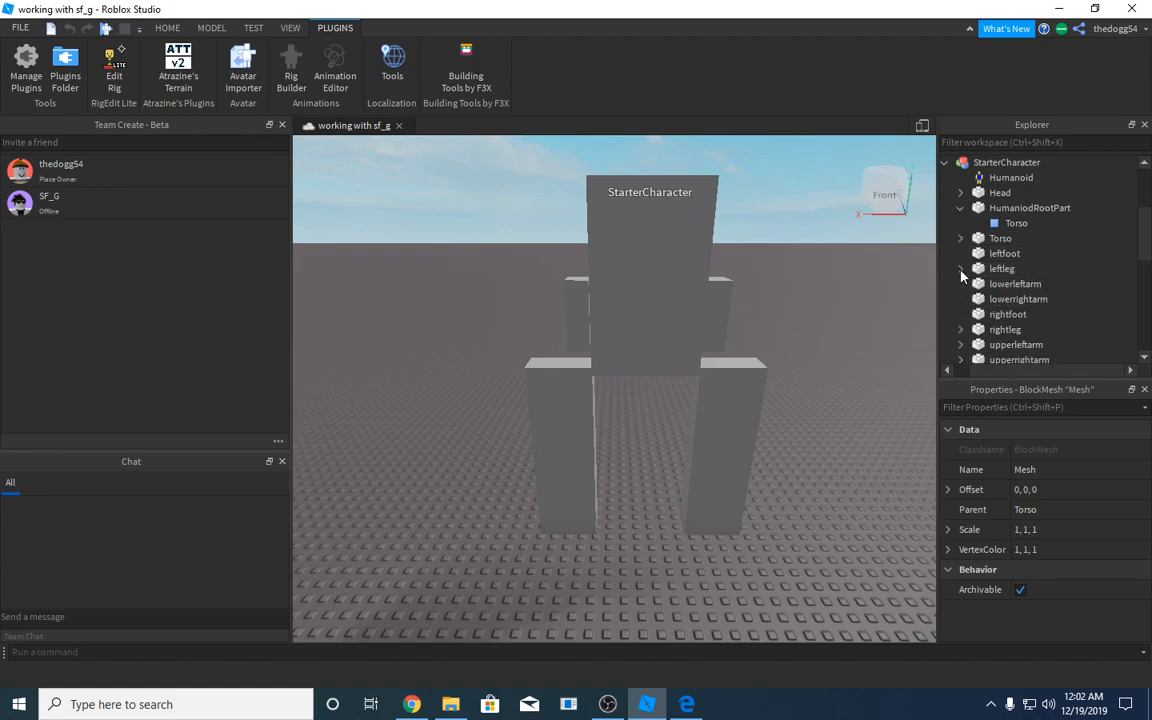
# Inspect the joints stored under the StarterCharacter's right leg and upper arms
pyautogui.scroll(-1, 963, 273)
pyautogui.click(960, 286)
pyautogui.click(960, 300)
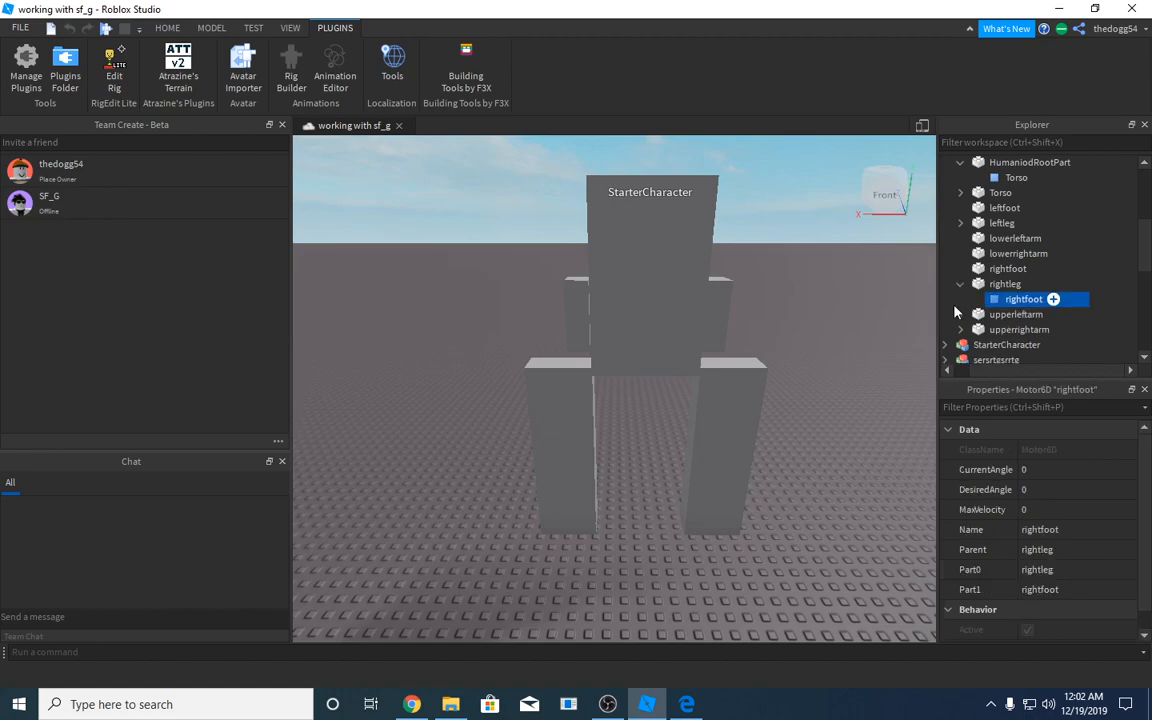
pyautogui.click(960, 314)
pyautogui.click(960, 345)
pyautogui.click(960, 345)
pyautogui.click(960, 314)
pyautogui.click(960, 284)
pyautogui.scroll(2, 963, 262)
# Delete the Torso joint stored inside the StarterCharacter's Head
pyautogui.moveTo(995, 268); pyautogui.dragTo(998, 239)
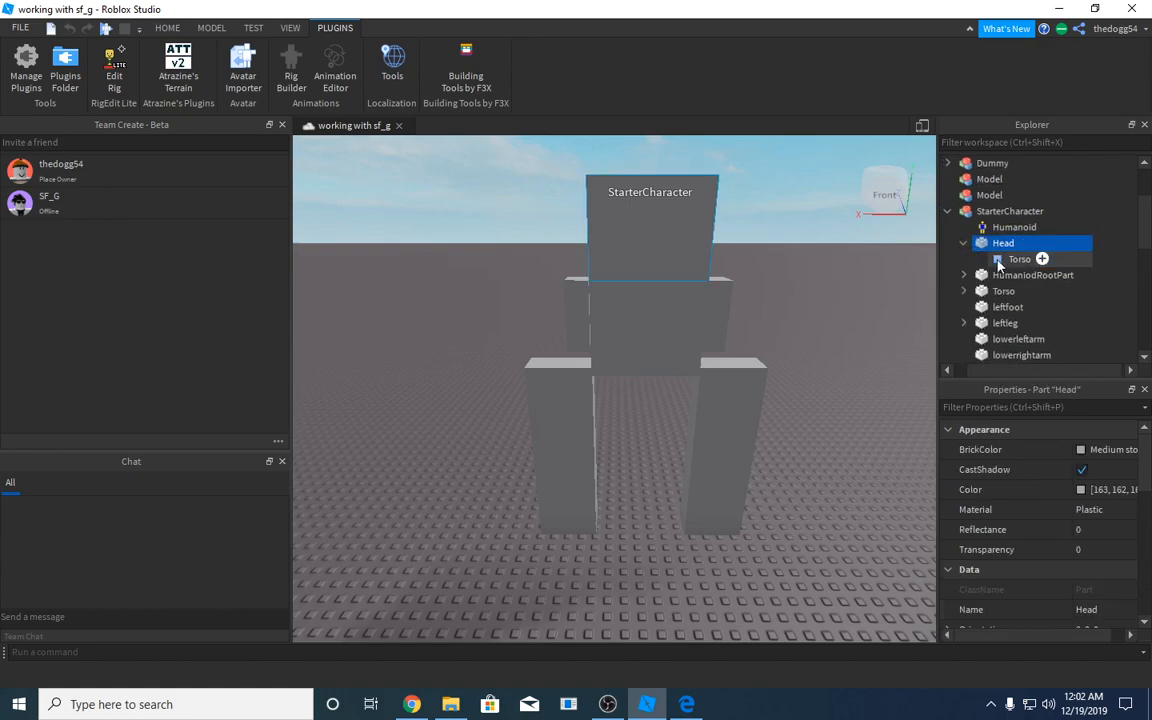
pyautogui.click(1015, 259)
pyautogui.rightClick(1000, 263)
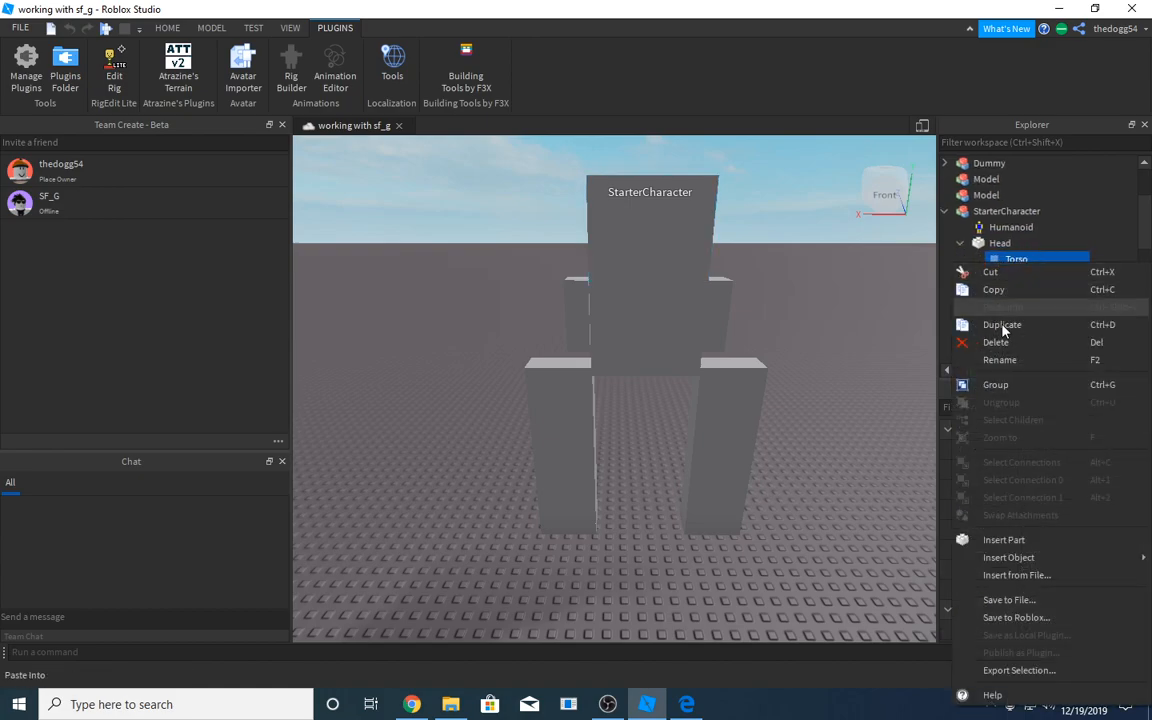
pyautogui.click(896, 311)
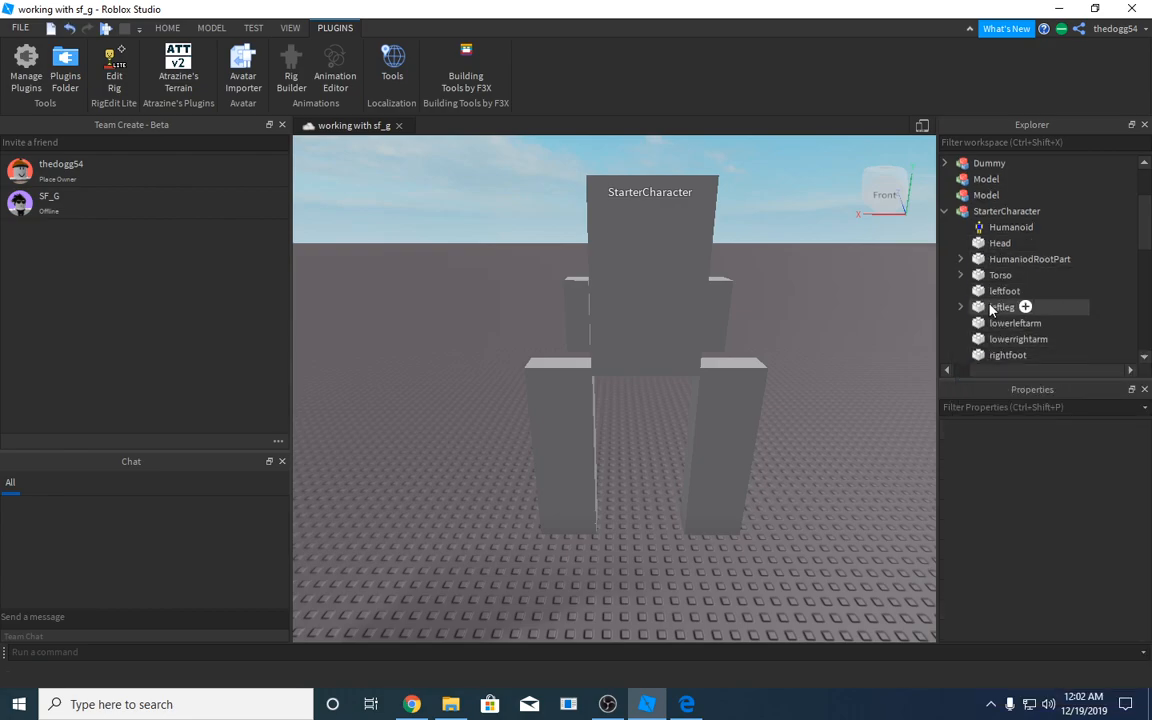
# Create a joint from the StarterCharacter's Torso to its Head with RigEdit Lite and leave rig editing
pyautogui.click(1003, 275)
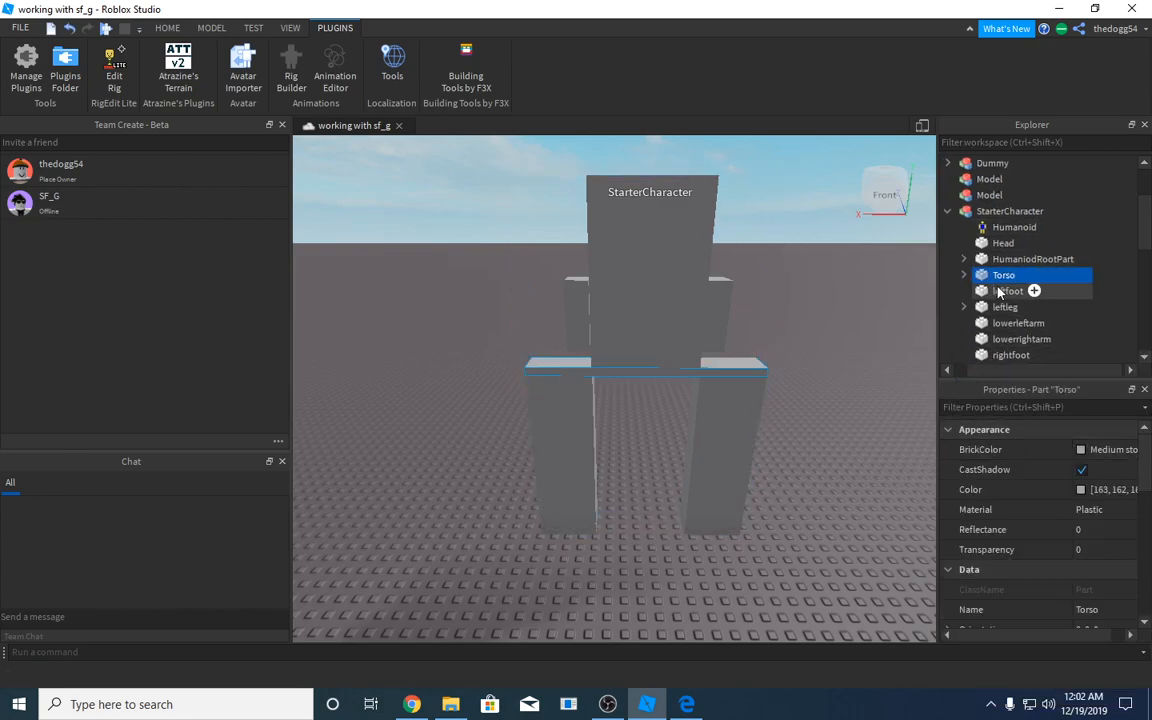
pyautogui.click(133, 76)
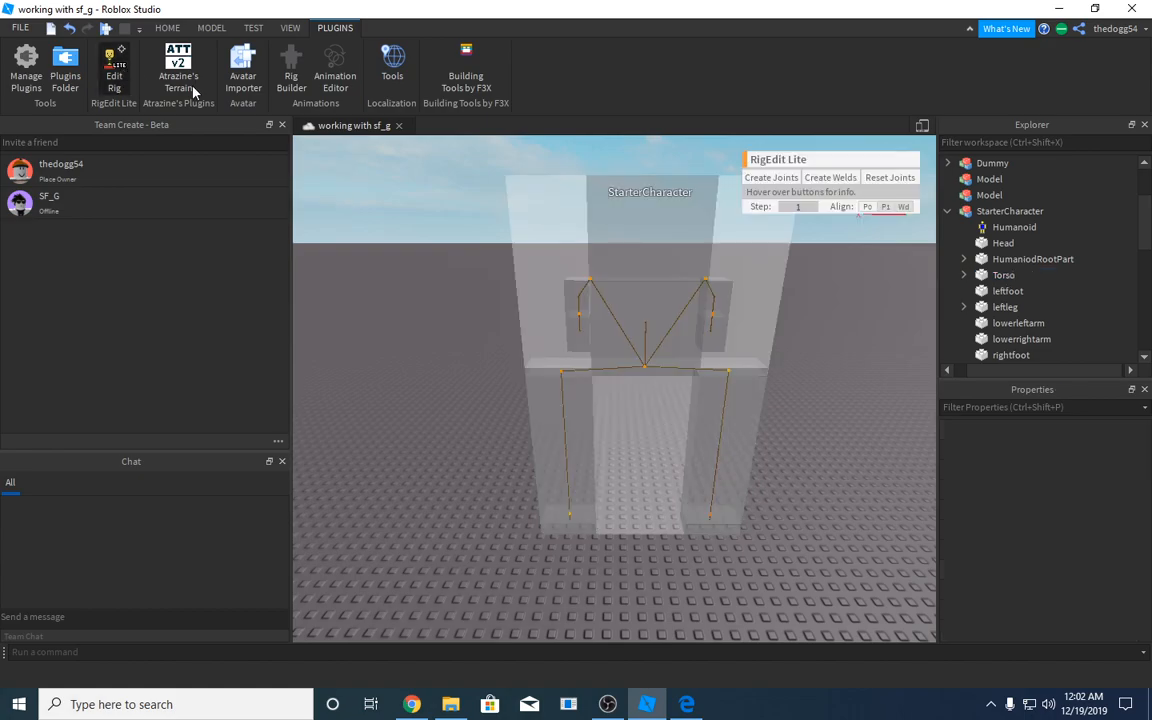
pyautogui.click(1003, 275)
pyautogui.keyDown('ctrl'); pyautogui.click(997, 228); pyautogui.keyUp('ctrl')
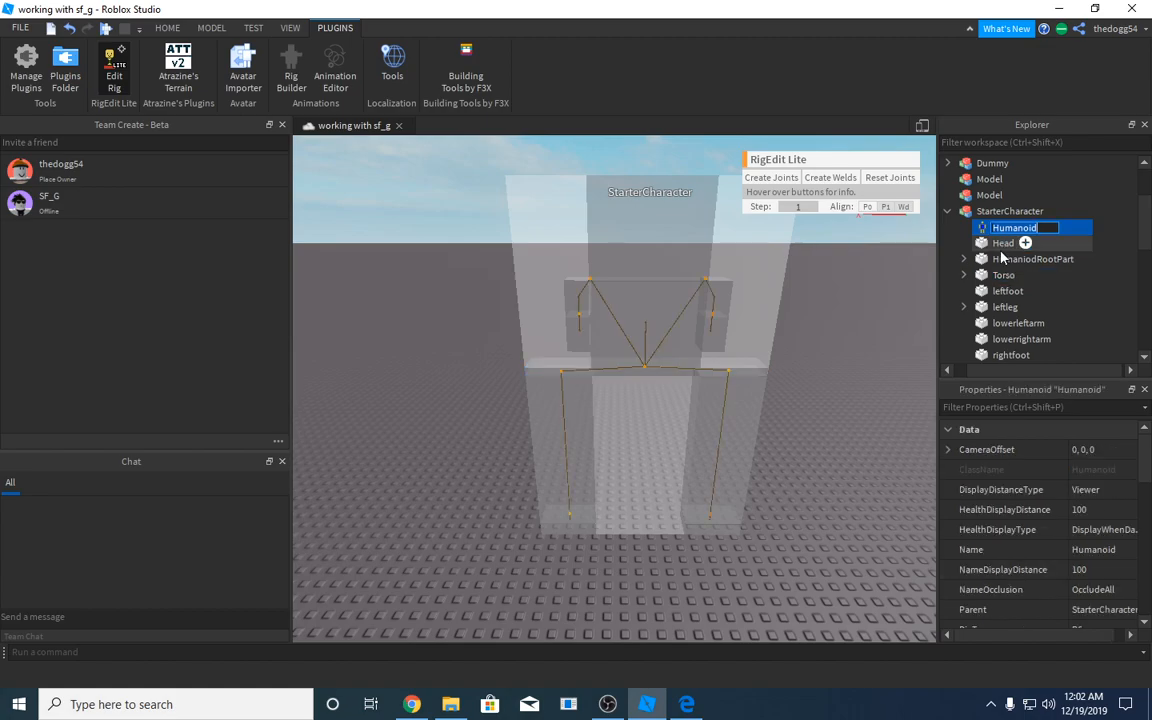
pyautogui.keyDown('ctrl'); pyautogui.click(997, 228); pyautogui.keyUp('ctrl')
pyautogui.keyDown('ctrl'); pyautogui.click(998, 243); pyautogui.keyUp('ctrl')
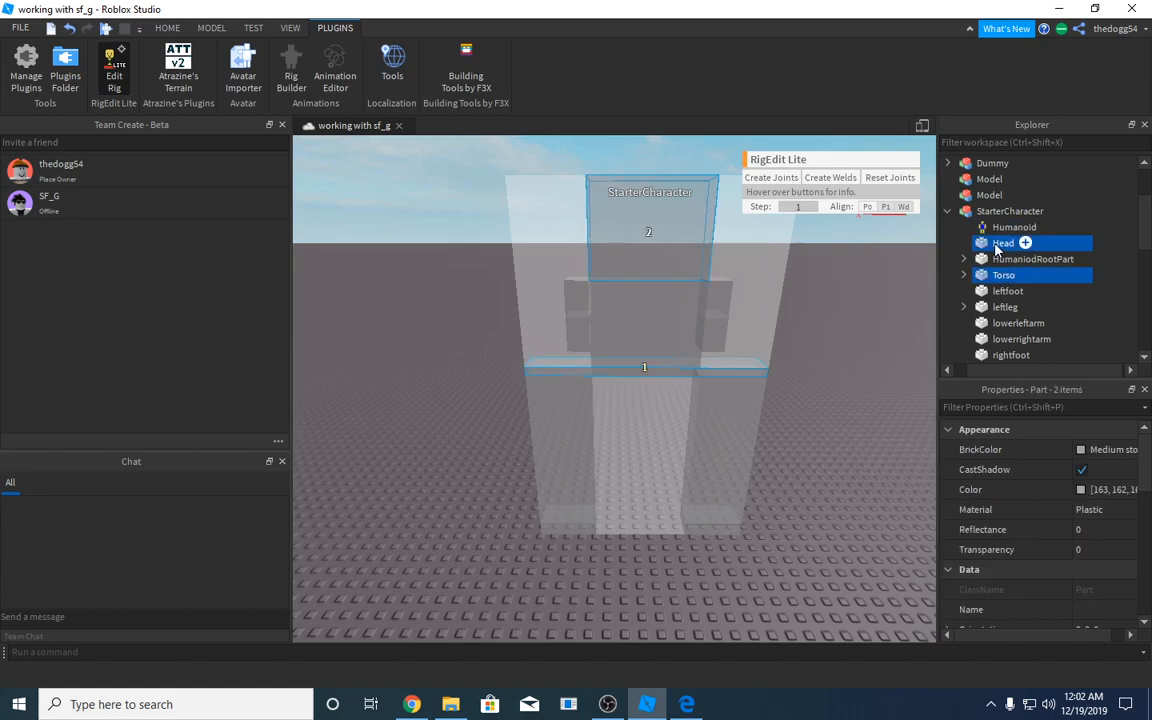
pyautogui.click(772, 178)
pyautogui.click(785, 322)
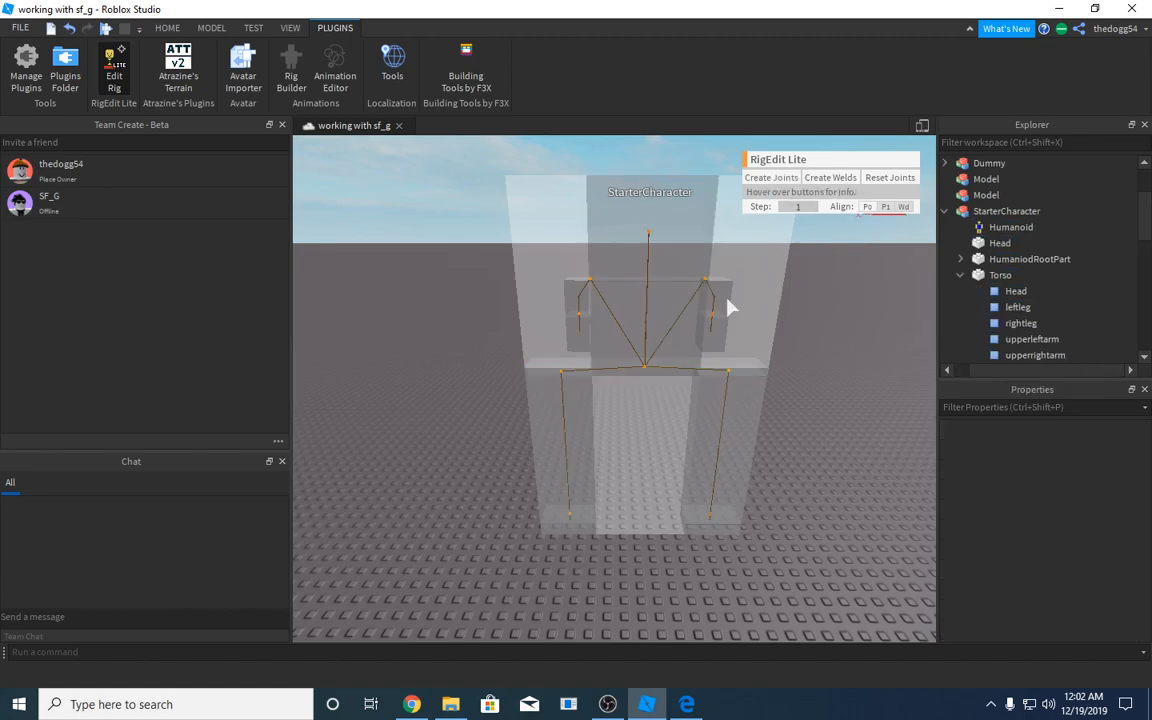
pyautogui.click(115, 66)
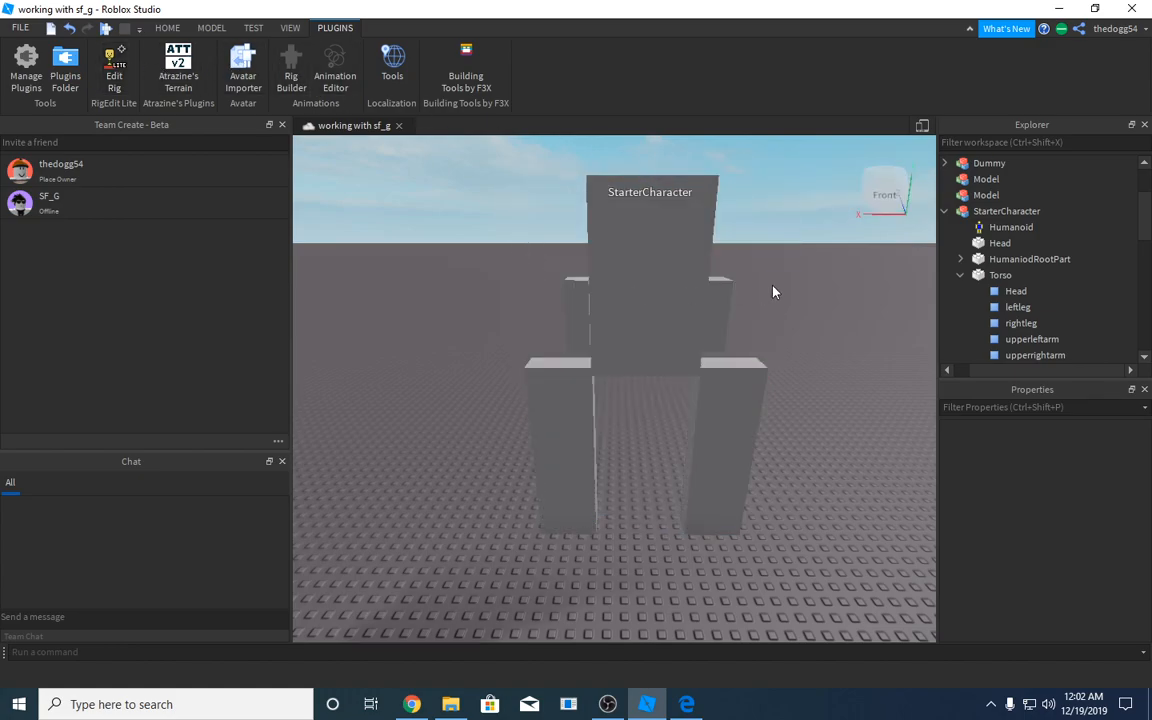
# Open the StarterCharacter rig in the Animation Editor and create a new animation
pyautogui.click(334, 62)
pyautogui.click(608, 313)
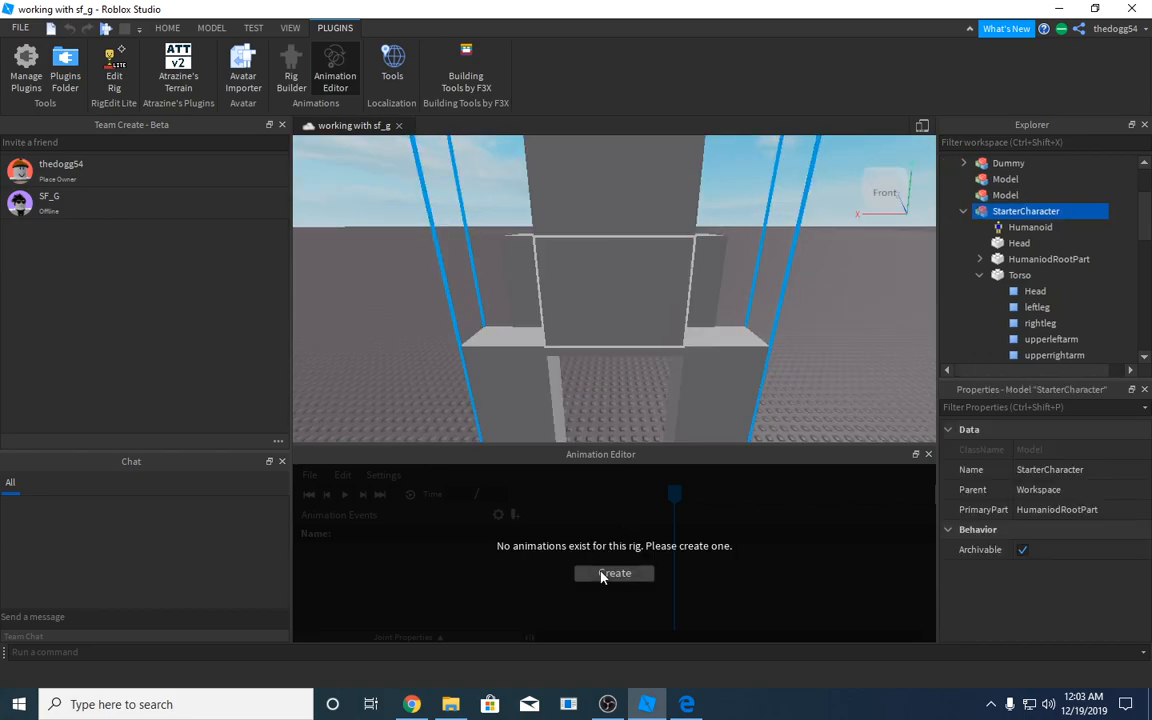
pyautogui.click(612, 574)
pyautogui.click(605, 418)
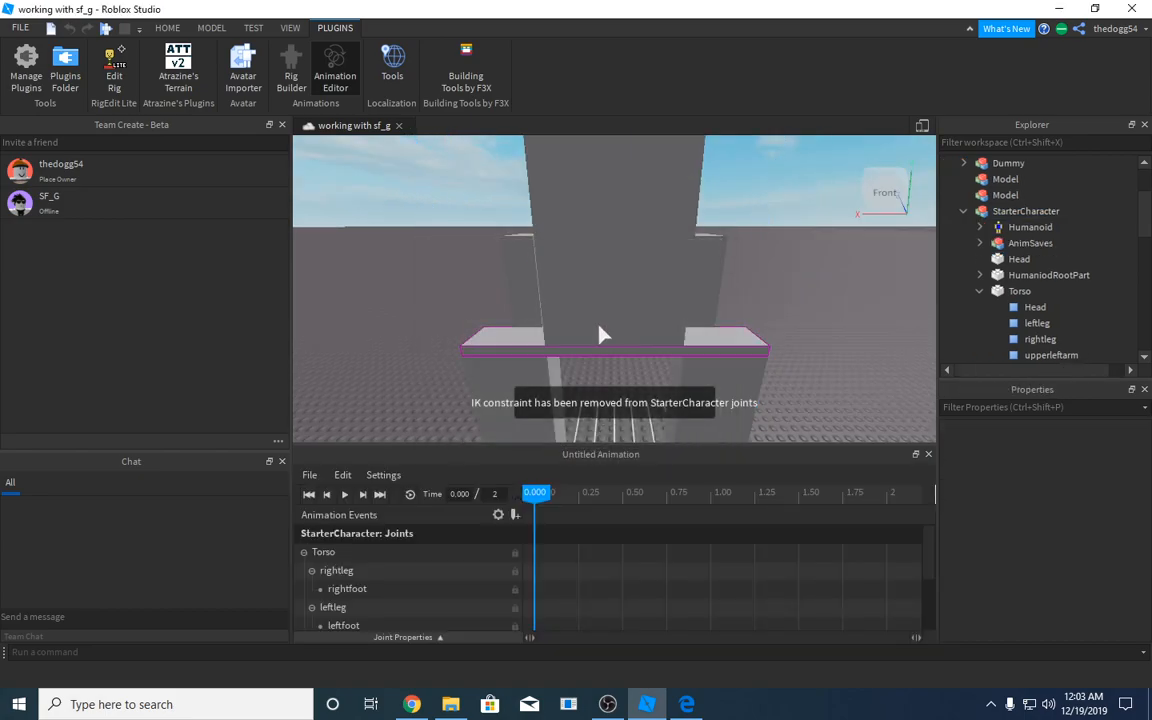
# Swing the left leg forward at time 0.000 for the first walking pose
pyautogui.moveTo(544, 500); pyautogui.dragTo(467, 454)
pyautogui.moveTo(591, 350); pyautogui.dragTo(591, 362, button='right')
pyautogui.scroll(-4, 591, 360)
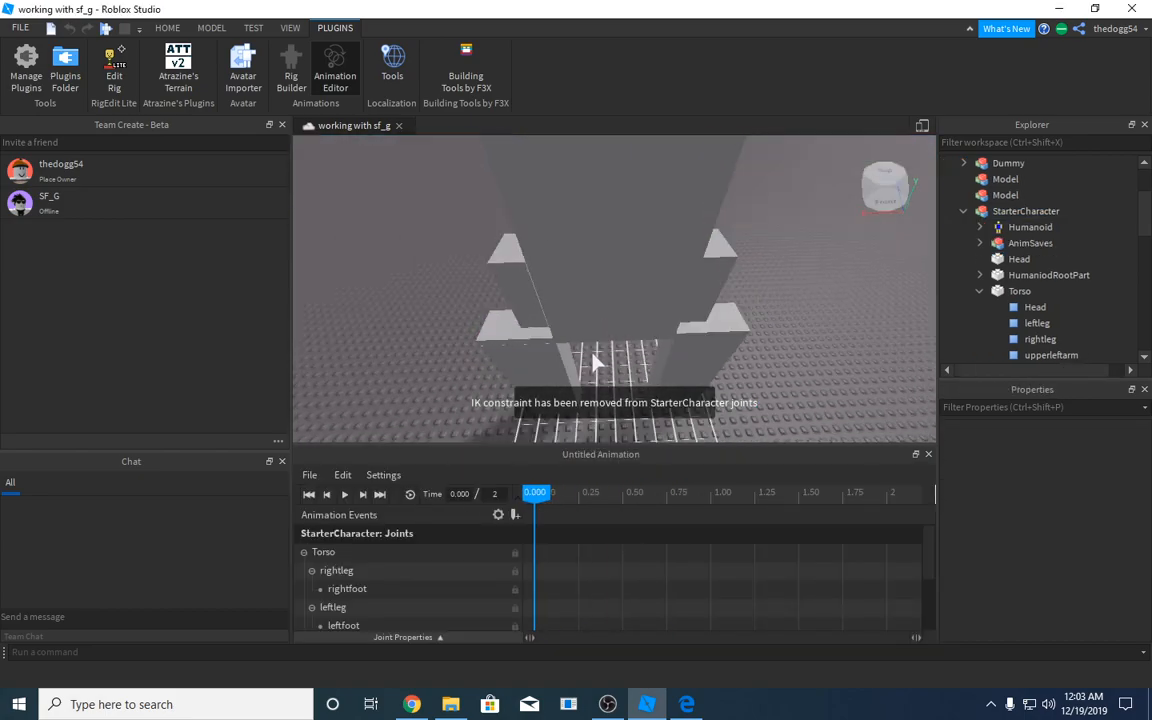
pyautogui.scroll(5, 592, 360)
pyautogui.click(598, 361)
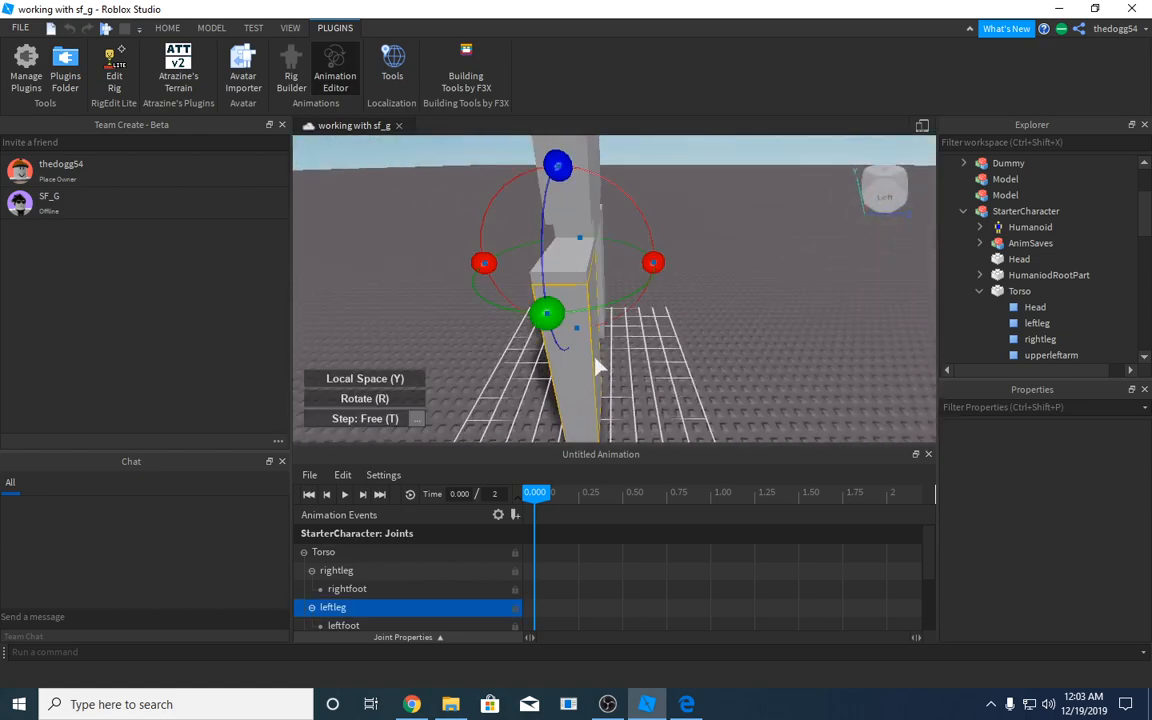
pyautogui.scroll(-2, 598, 364)
pyautogui.scroll(4, 602, 345)
pyautogui.scroll(-3, 606, 330)
pyautogui.moveTo(593, 277); pyautogui.dragTo(596, 246)
pyautogui.moveTo(596, 246); pyautogui.dragTo(596, 328, button='right')
pyautogui.moveTo(560, 398); pyautogui.dragTo(582, 357, button='right')
pyautogui.scroll(5, 583, 358)
pyautogui.scroll(-5, 582, 357)
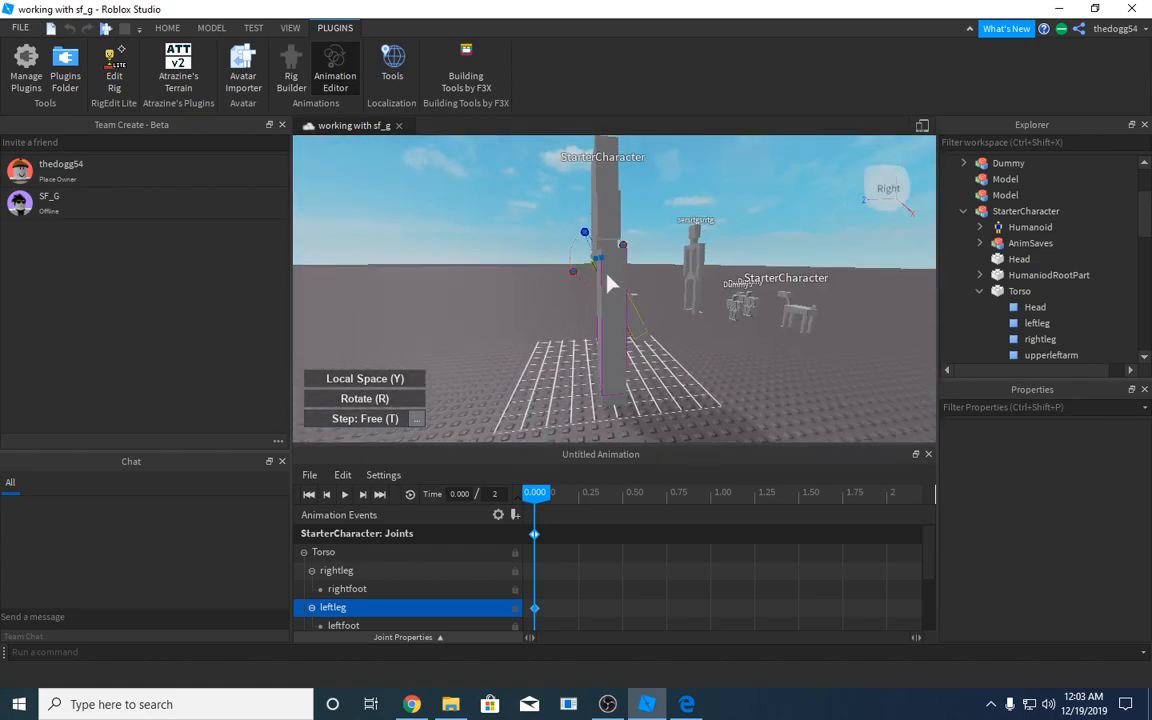
# Swing the right leg backward at time 0.000, opposite the left leg
pyautogui.click(605, 271)
pyautogui.moveTo(563, 257); pyautogui.dragTo(639, 306)
pyautogui.scroll(3, 558, 228)
pyautogui.scroll(-3, 641, 249)
# Rotate the upper and lower arms into the first walking pose at time 0.000
pyautogui.click(636, 250)
pyautogui.click(676, 278)
pyautogui.click(664, 273)
pyautogui.press('w')
pyautogui.moveTo(640, 313); pyautogui.dragTo(640, 313, button='right')
pyautogui.press('s')
pyautogui.click(690, 305)
pyautogui.moveTo(630, 262); pyautogui.dragTo(655, 294)
pyautogui.moveTo(659, 297); pyautogui.dragTo(597, 413, button='right')
pyautogui.press('a')
# Pose the opposite stride at 1.250, with the left leg back and the right leg forward
pyautogui.moveTo(543, 494); pyautogui.dragTo(759, 497)
pyautogui.scroll(5, 691, 349)
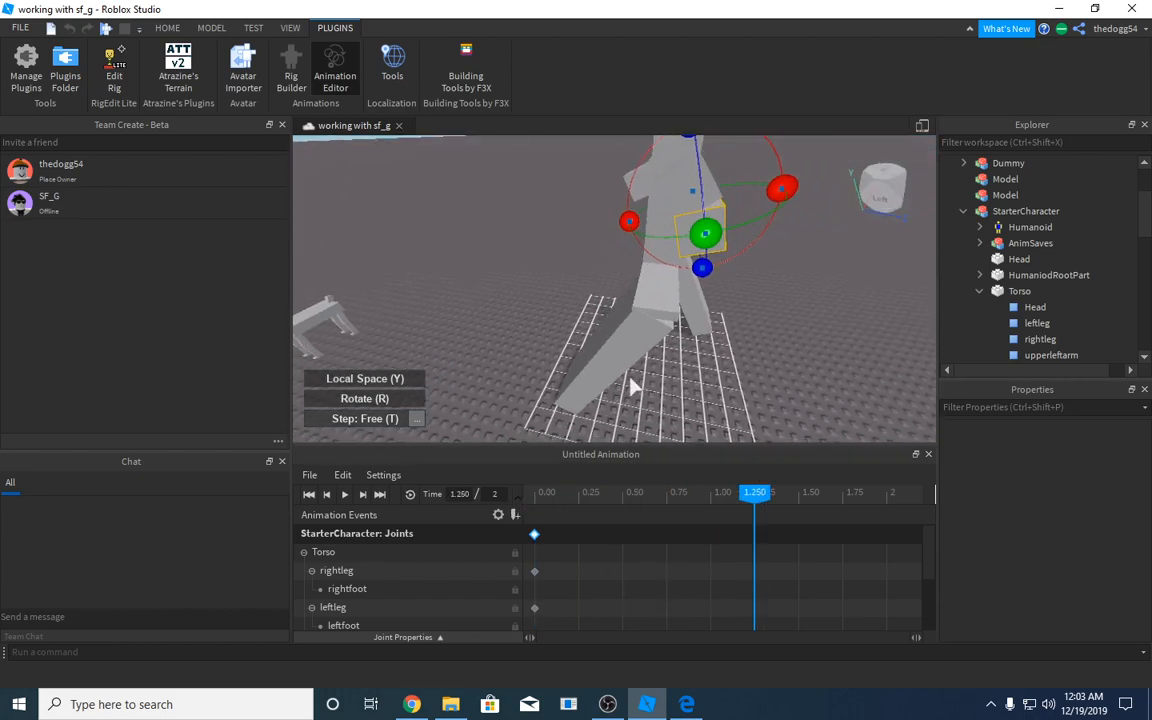
pyautogui.click(618, 358)
pyautogui.moveTo(602, 255); pyautogui.dragTo(515, 323)
pyautogui.press('d')
pyautogui.moveTo(516, 330); pyautogui.dragTo(517, 298, button='right')
pyautogui.press('d')
pyautogui.click(526, 288)
pyautogui.moveTo(548, 257); pyautogui.dragTo(560, 255, button='right')
pyautogui.scroll(-3, 574, 247)
pyautogui.moveTo(572, 236); pyautogui.dragTo(535, 289)
# Rotate both upper arms to their opposite swing at 1.250
pyautogui.moveTo(722, 292); pyautogui.dragTo(722, 286, button='right')
pyautogui.scroll(3, 722, 286)
pyautogui.scroll(-1, 722, 286)
pyautogui.click(661, 249)
pyautogui.moveTo(679, 203); pyautogui.dragTo(752, 365)
pyautogui.moveTo(752, 365); pyautogui.dragTo(754, 367, button='right')
pyautogui.press('a')
pyautogui.press('a')
pyautogui.click(668, 257)
pyautogui.moveTo(704, 191); pyautogui.dragTo(762, 365)
pyautogui.scroll(-2, 730, 395)
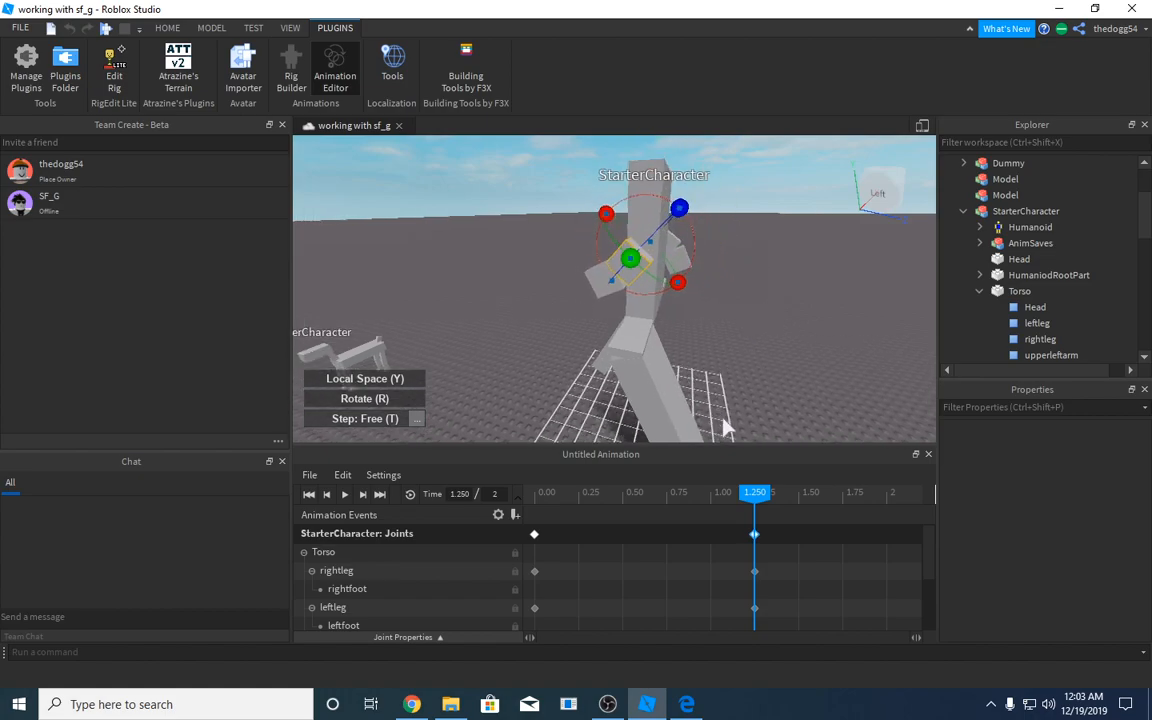
# Copy the 0.00 keyframes to 2.00, move the 1.25 keyframes to 1.00, and return the playhead to the start
pyautogui.click(535, 534)
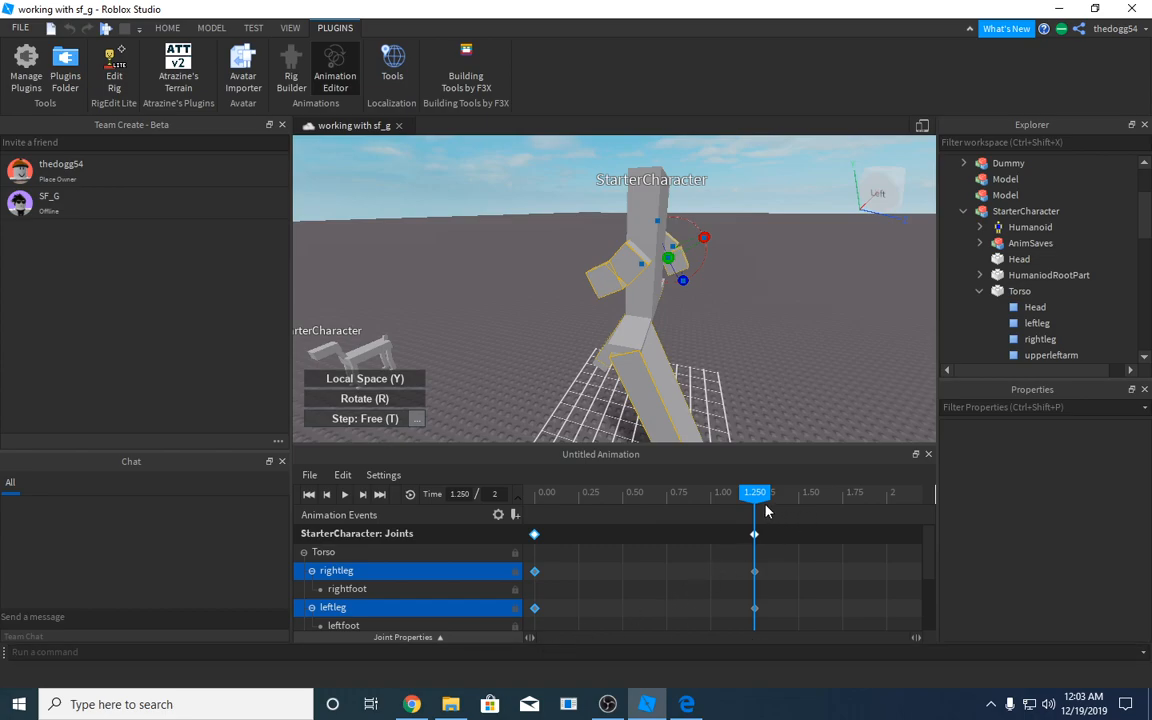
pyautogui.click(897, 500)
pyautogui.hotkey('ctrl', 'v')
pyautogui.moveTo(754, 534); pyautogui.dragTo(711, 535)
pyautogui.moveTo(883, 482); pyautogui.dragTo(381, 384)
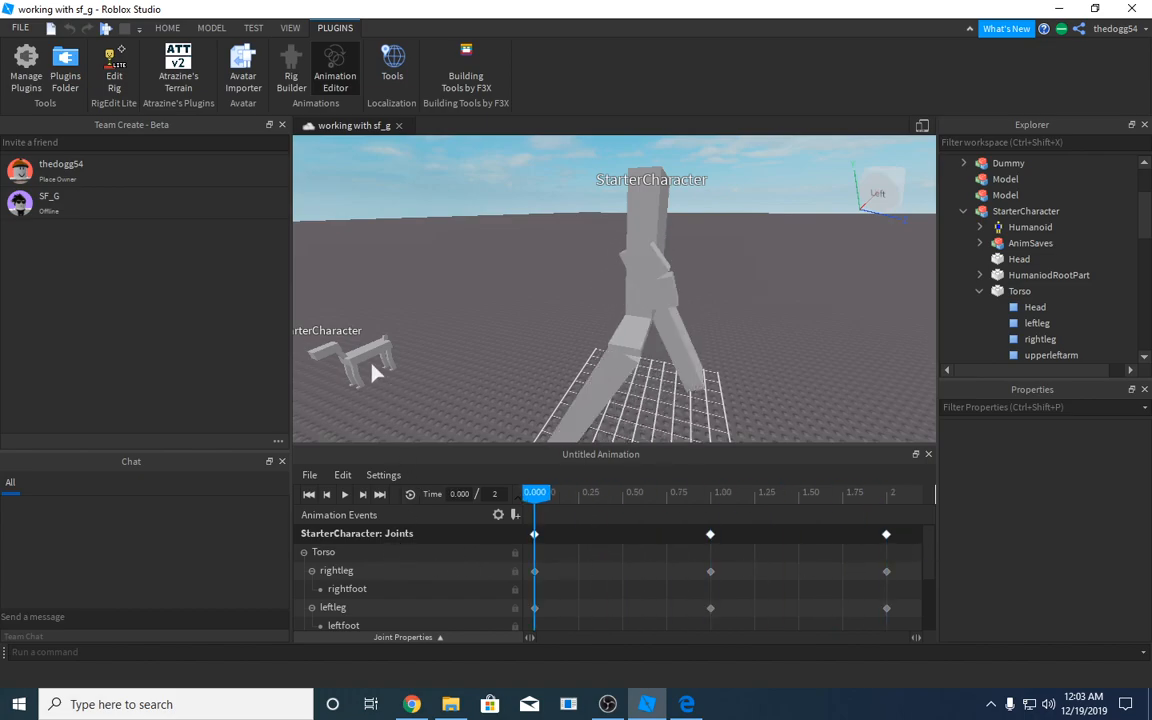
# Play the two-second walk animation to check the leg and arm swing
pyautogui.click(344, 494)
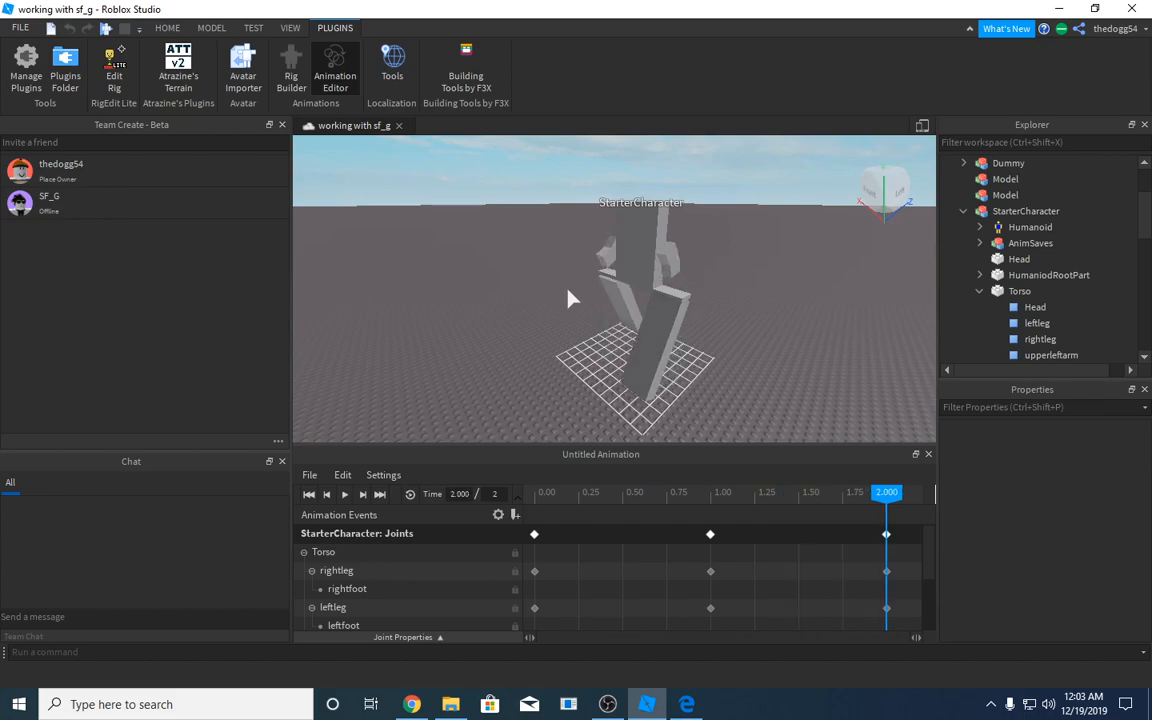
pyautogui.click(344, 494)
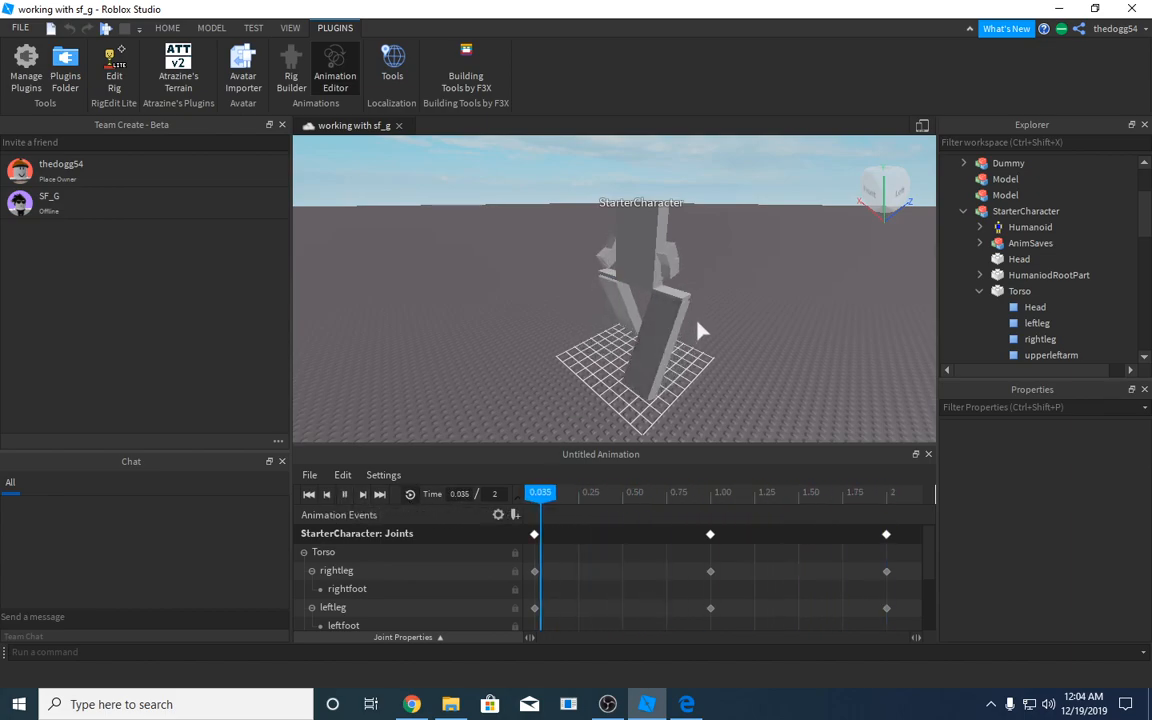
pyautogui.click(344, 494)
# Shorten the animation to 0.8 seconds, with the middle keyframes at 0.45 and the last ones at 0.80
pyautogui.click(710, 536)
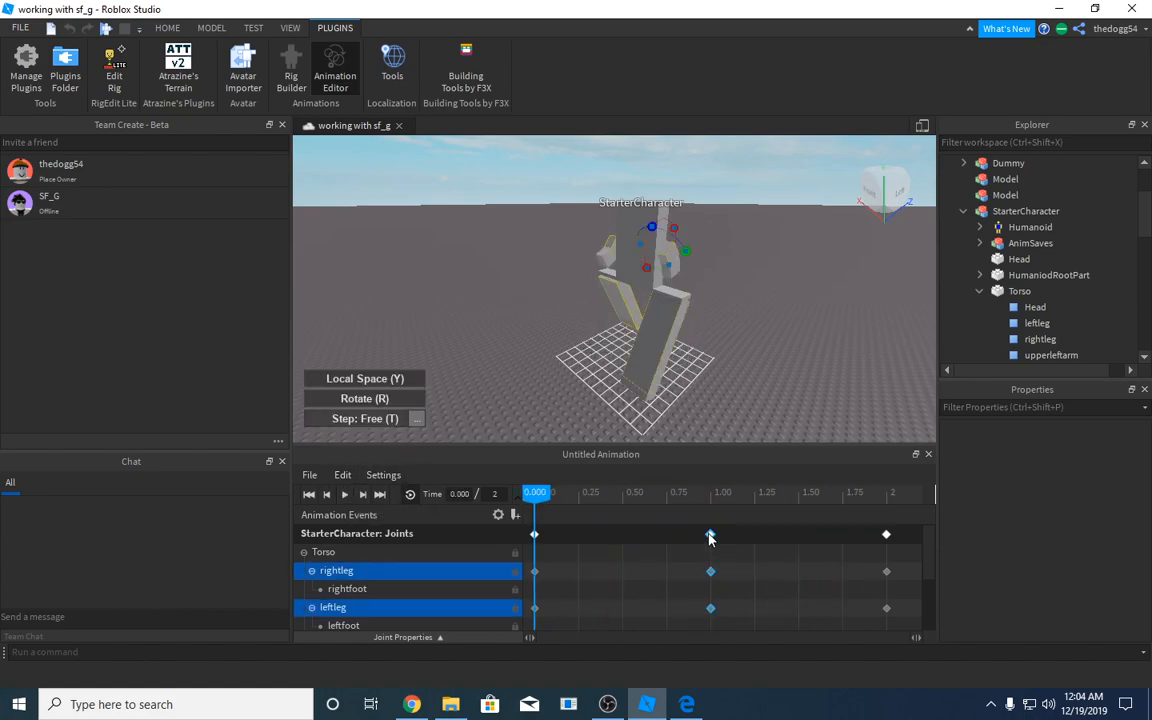
pyautogui.moveTo(886, 534); pyautogui.dragTo(719, 534)
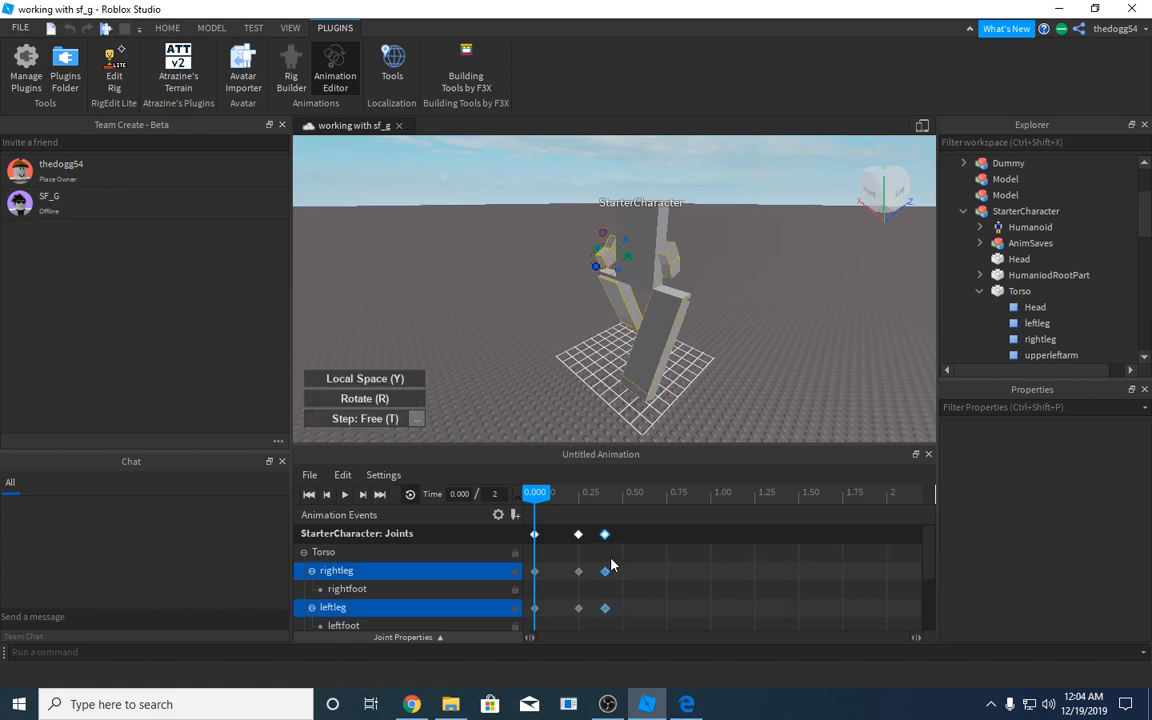
pyautogui.moveTo(610, 565); pyautogui.dragTo(622, 563)
pyautogui.doubleClick(494, 494)
pyautogui.write('0.8')
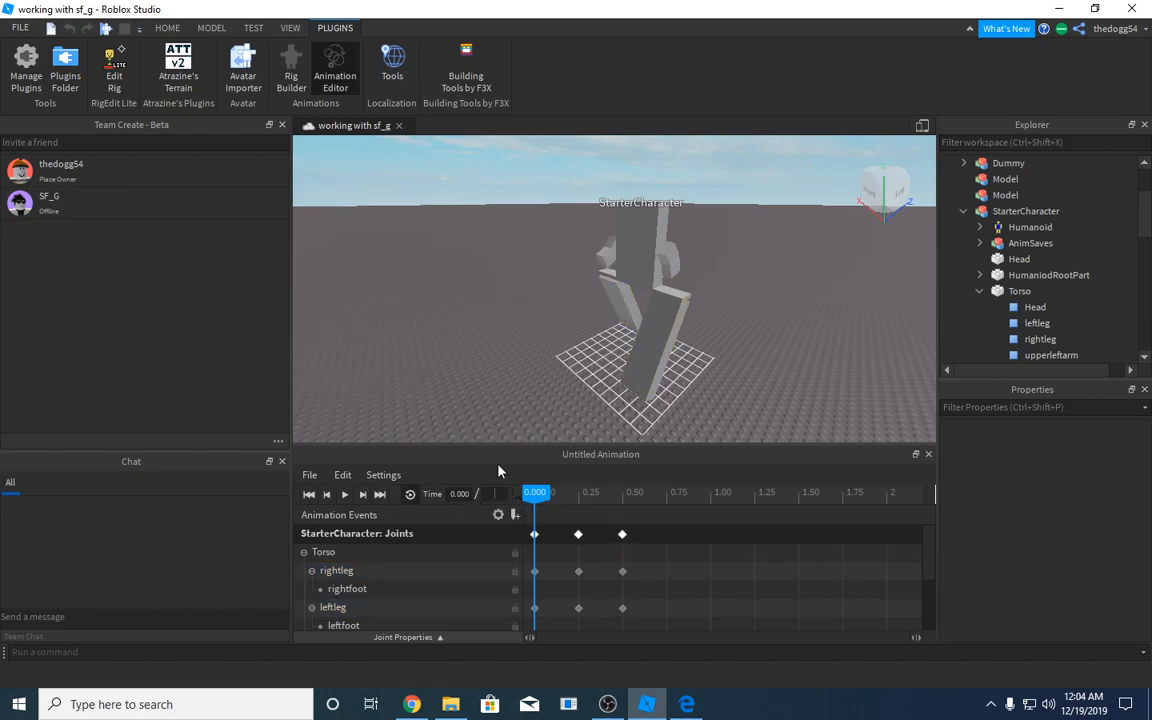
pyautogui.press('Return')
pyautogui.moveTo(754, 534); pyautogui.dragTo(886, 534)
pyautogui.moveTo(645, 535); pyautogui.dragTo(732, 534)
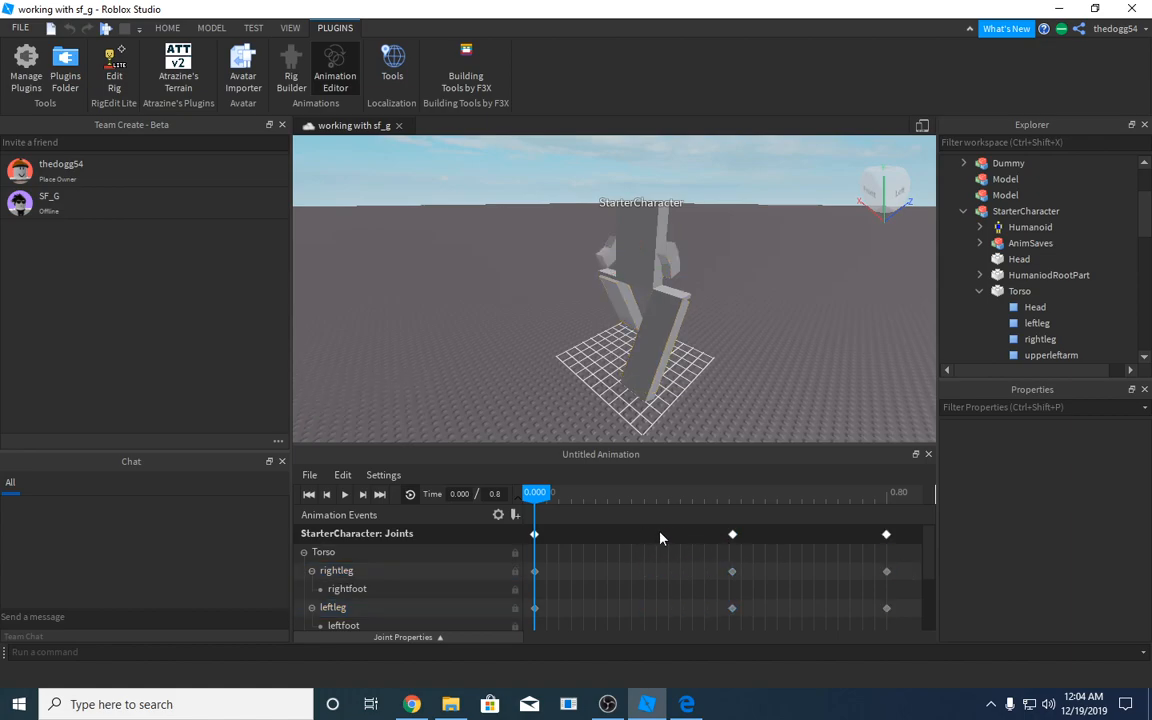
# Play the shortened walk animation to check its speed, then stop it
pyautogui.click(344, 494)
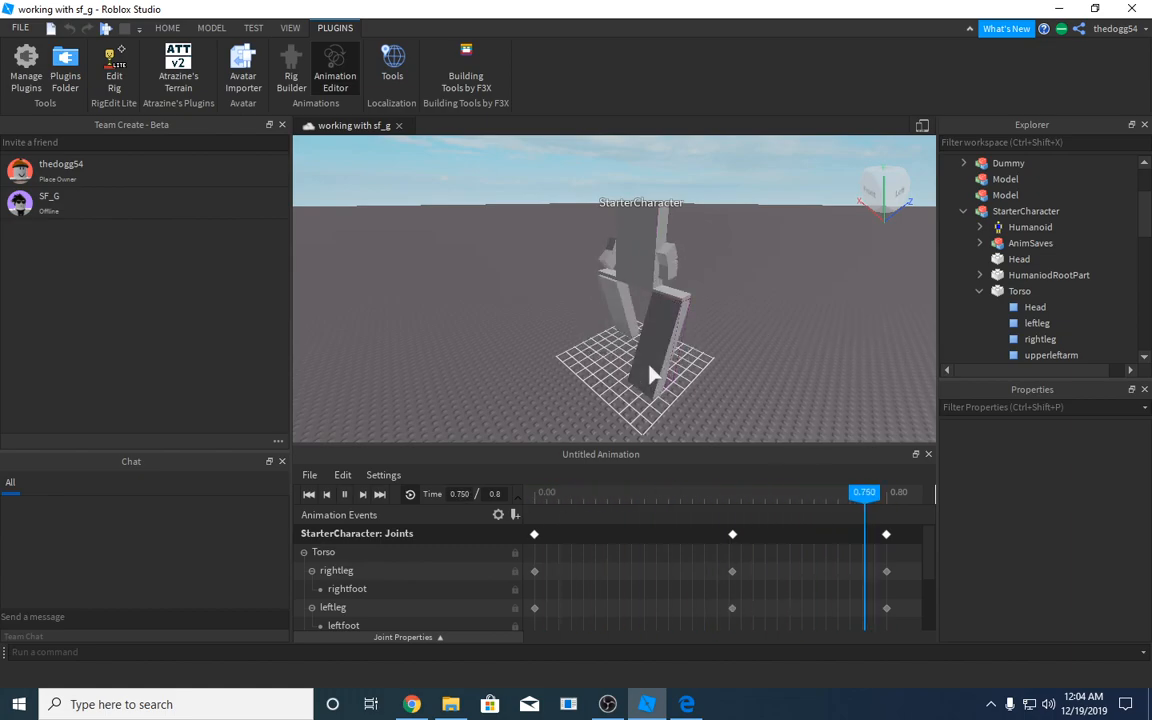
pyautogui.moveTo(704, 390); pyautogui.dragTo(700, 350, button='right')
pyautogui.click(344, 494)
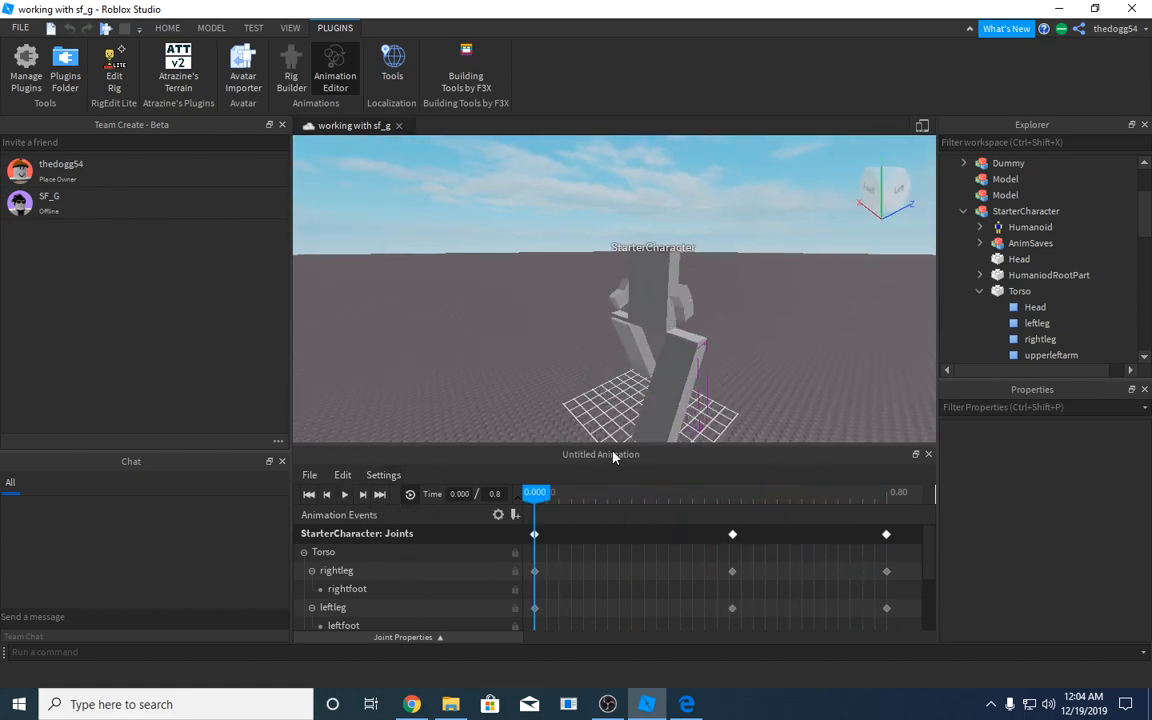
# Select every joint from Torso to Head and key them all at time 0.000
pyautogui.moveTo(593, 345); pyautogui.dragTo(597, 352, button='right')
pyautogui.click(607, 318)
pyautogui.moveTo(660, 319); pyautogui.dragTo(663, 318, button='right')
pyautogui.scroll(-2, 662, 318)
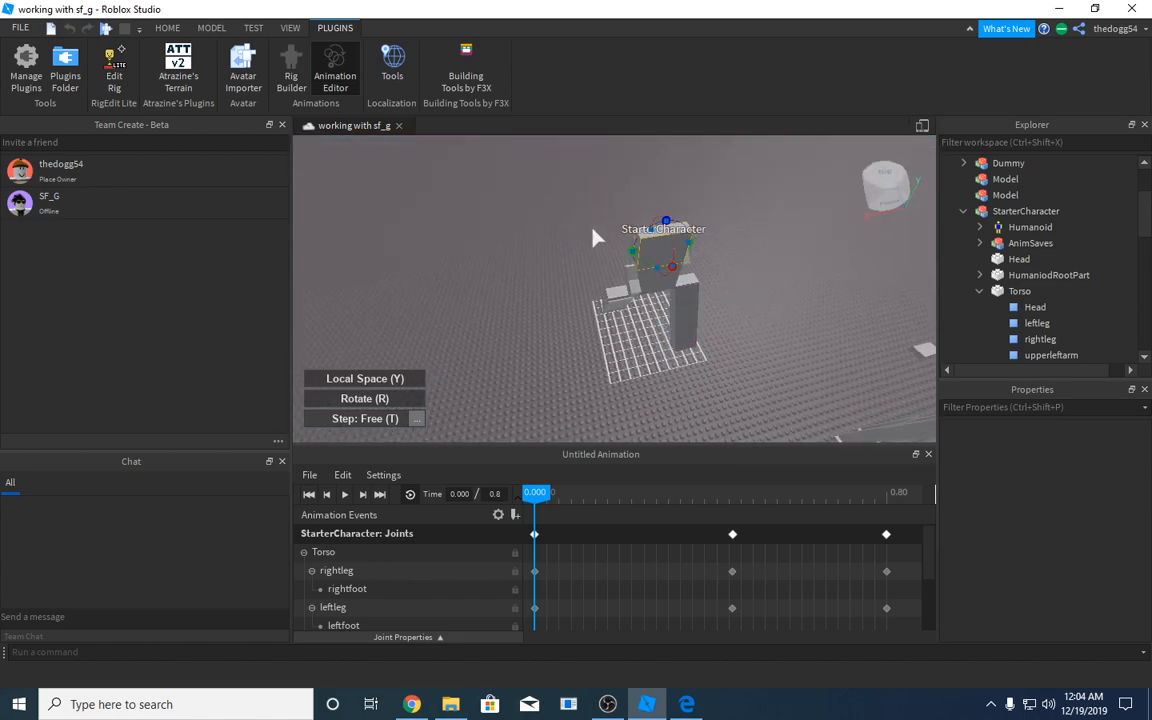
pyautogui.click(605, 244)
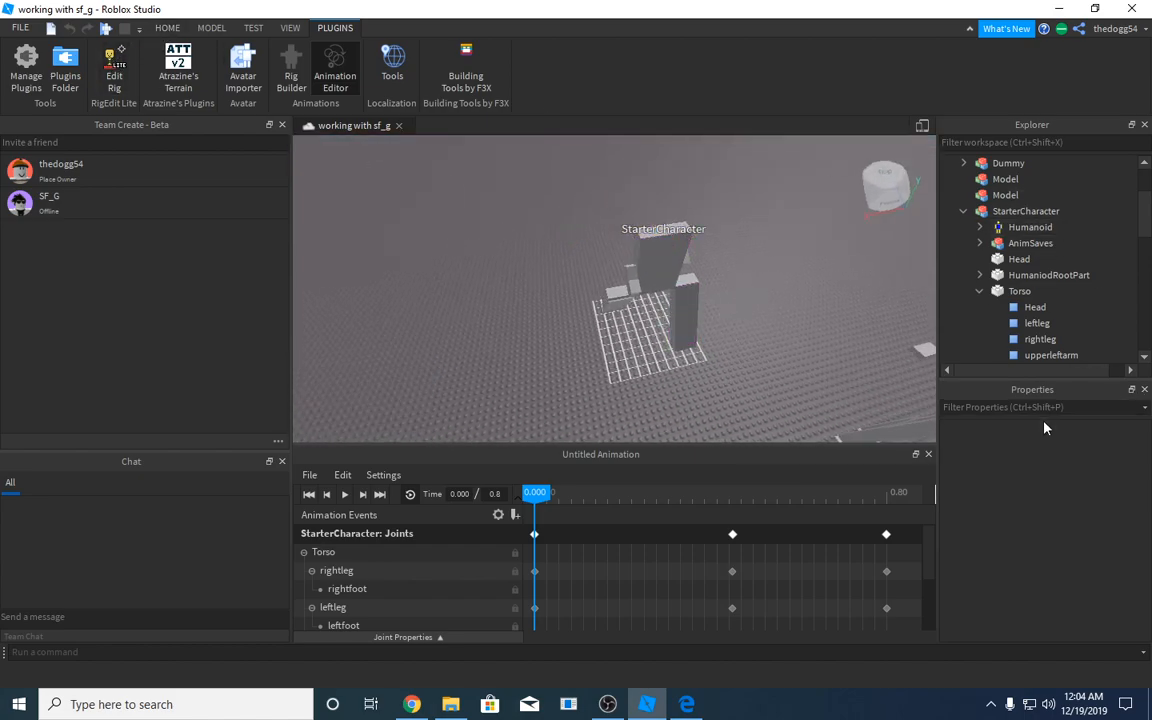
pyautogui.click(430, 558)
pyautogui.scroll(-3, 447, 588)
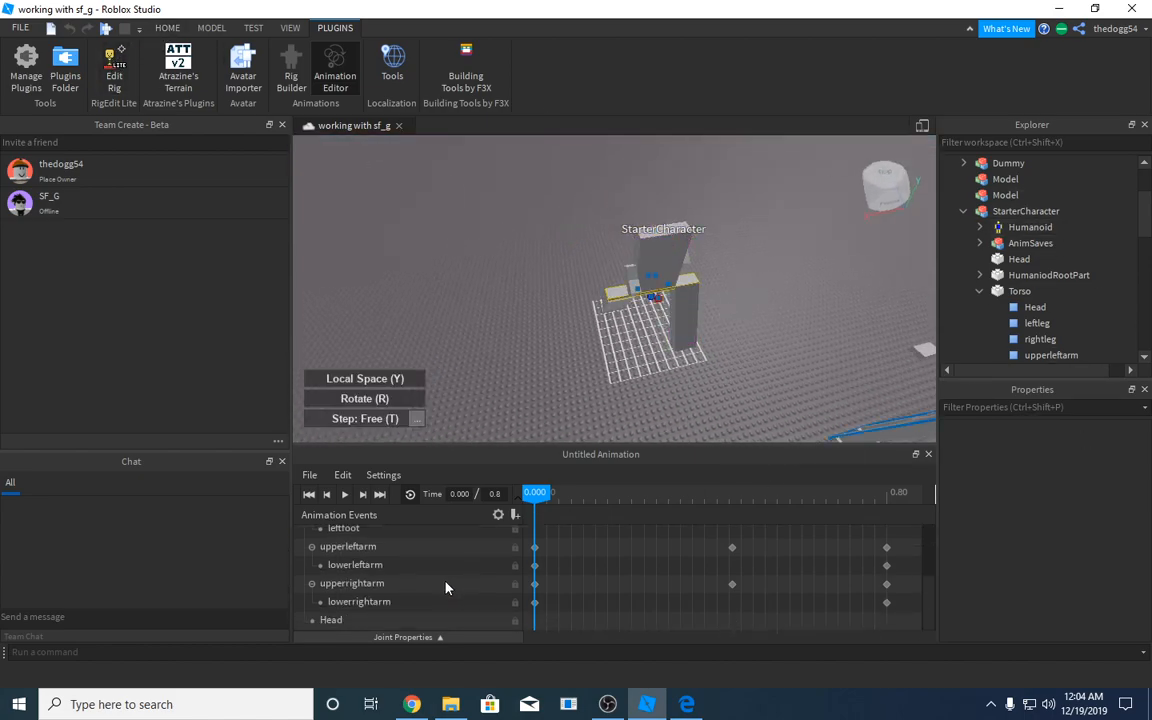
pyautogui.keyDown('shift'); pyautogui.click(366, 624); pyautogui.keyUp('shift')
pyautogui.press('r')
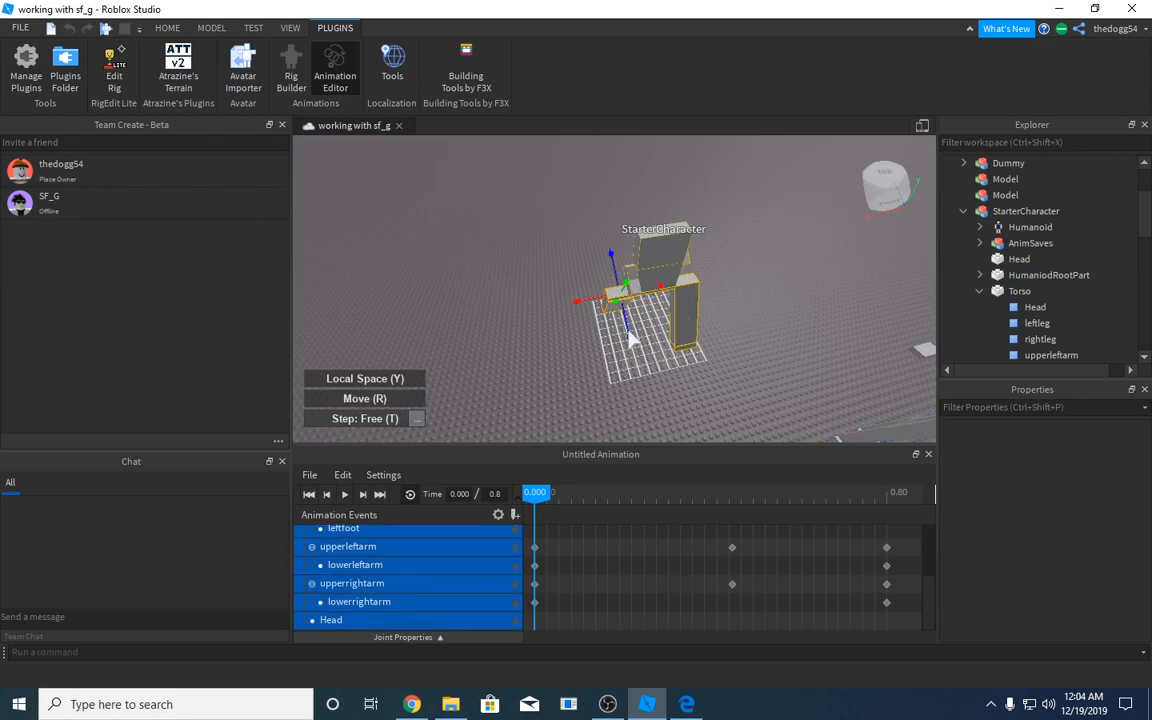
pyautogui.scroll(5, 553, 558)
pyautogui.scroll(-5, 545, 555)
pyautogui.click(532, 500)
pyautogui.moveTo(532, 500); pyautogui.dragTo(490, 553)
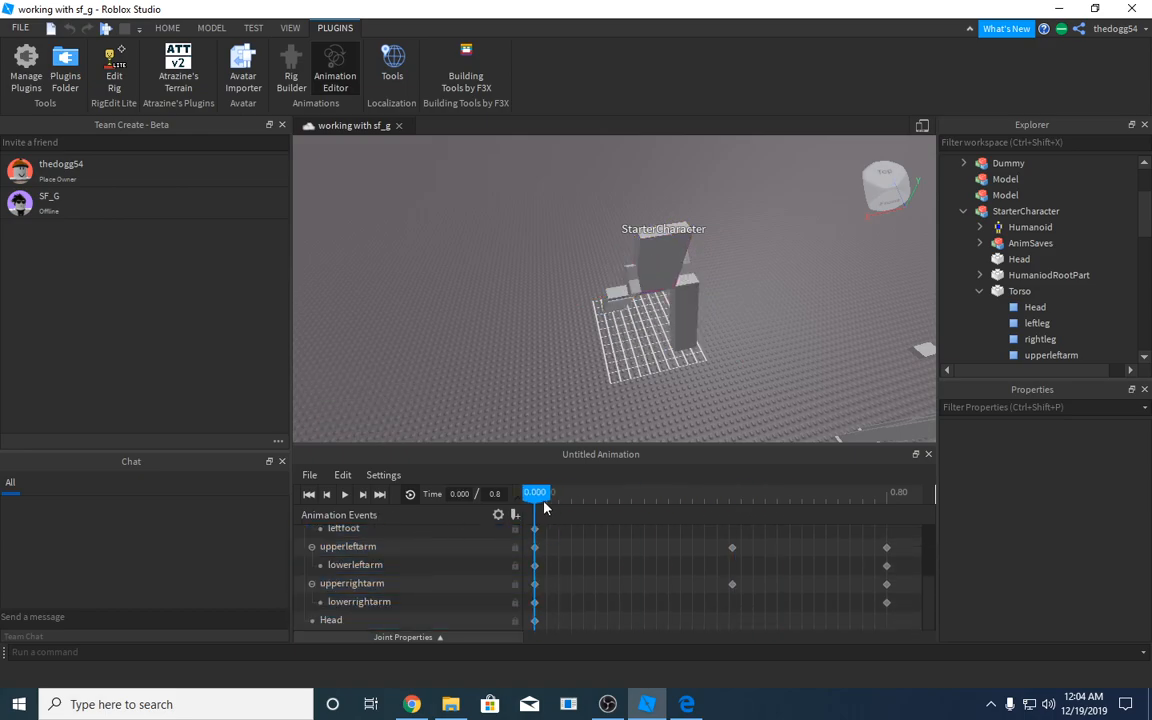
# Move the playhead to 0.450 and select the Head joint for posing
pyautogui.moveTo(541, 494); pyautogui.dragTo(731, 508)
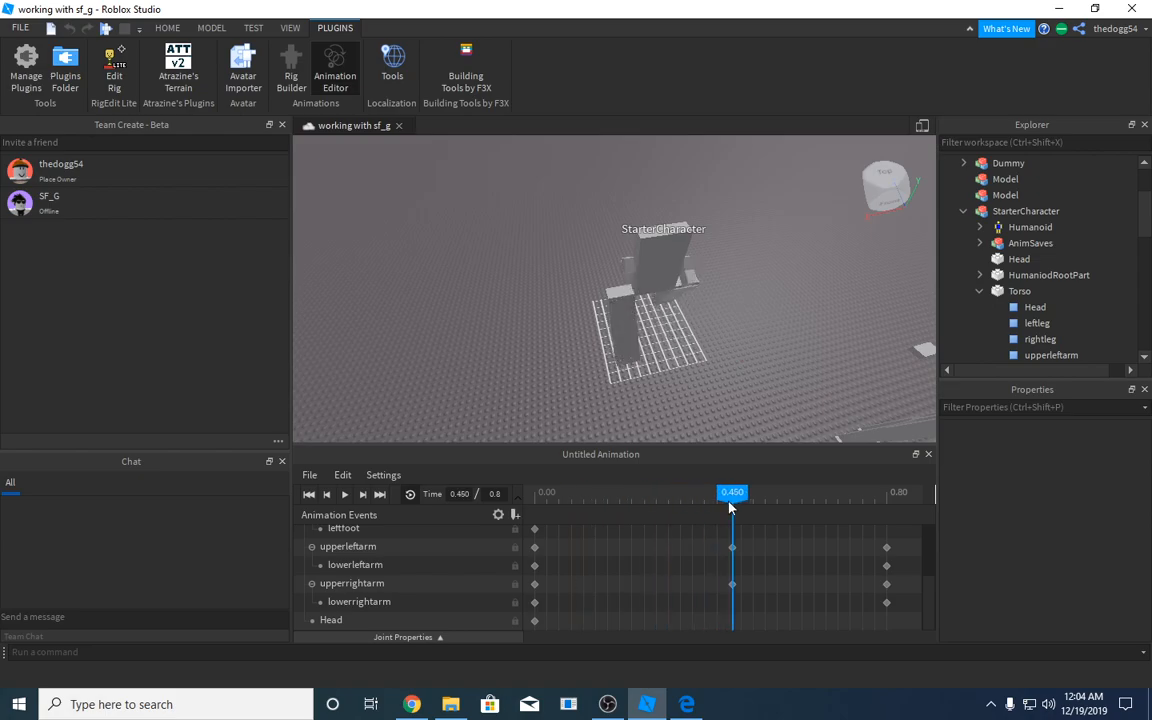
pyautogui.click(374, 623)
pyautogui.moveTo(642, 367); pyautogui.dragTo(642, 355, button='right')
pyautogui.scroll(4, 642, 355)
pyautogui.scroll(-2, 602, 337)
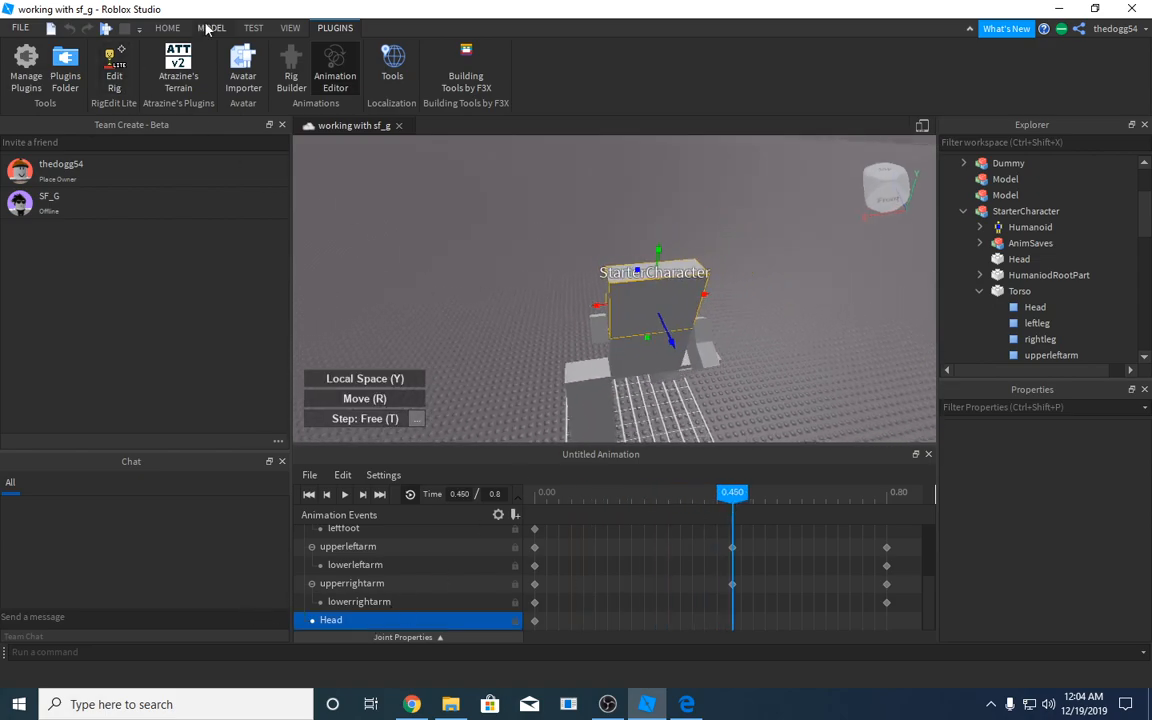
pyautogui.click(167, 28)
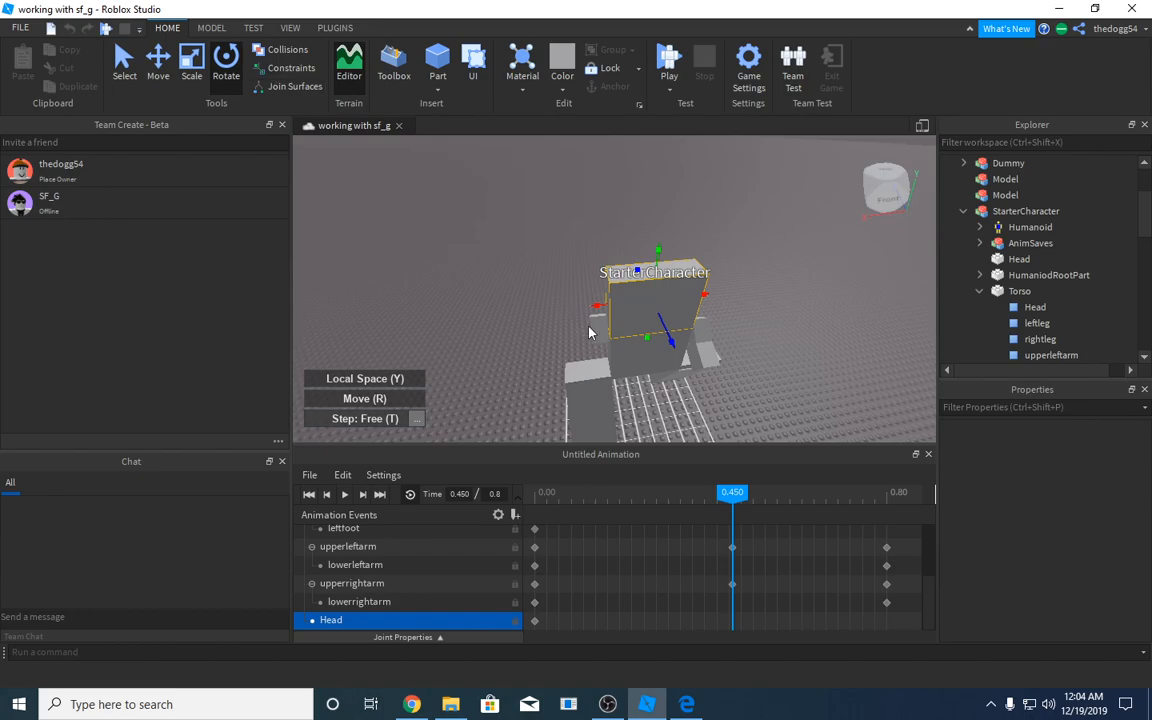
pyautogui.click(640, 284)
pyautogui.press('r')
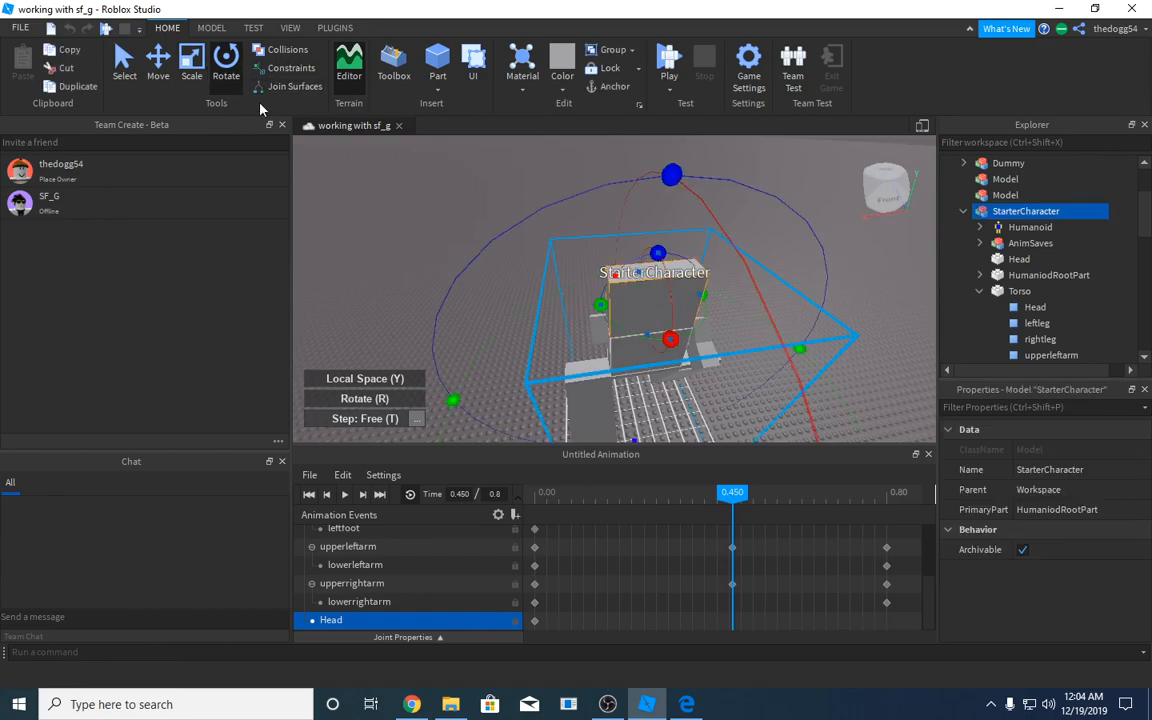
pyautogui.click(124, 65)
pyautogui.click(640, 300)
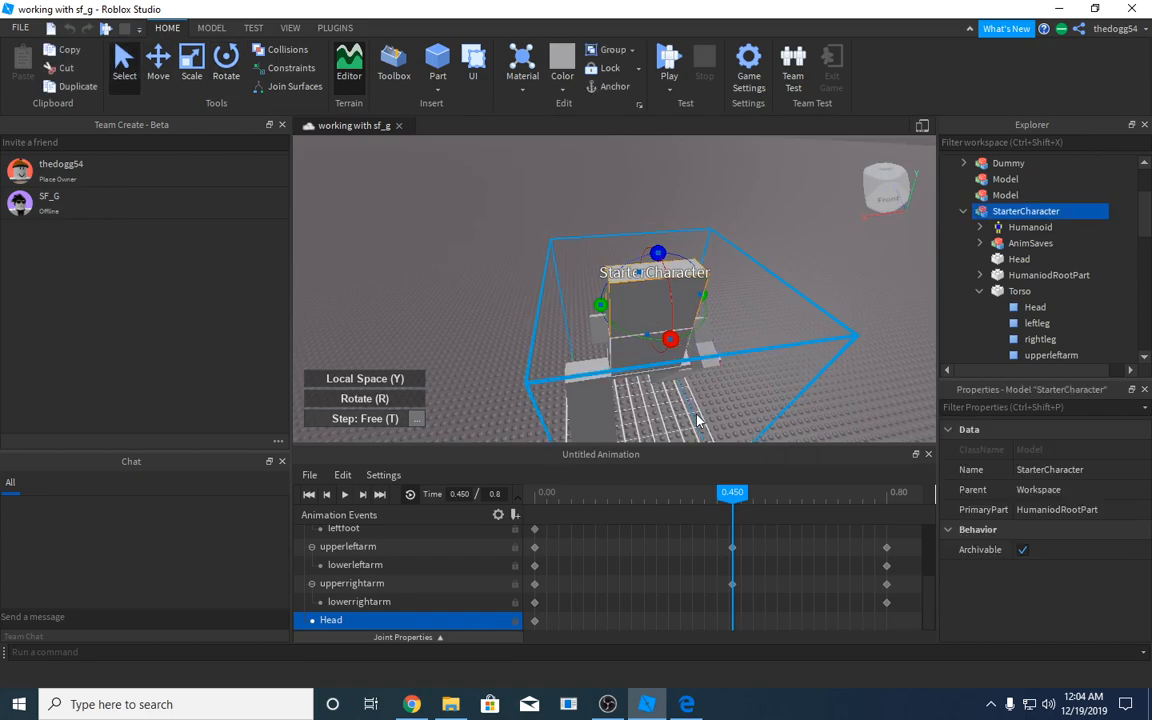
pyautogui.click(478, 366)
pyautogui.click(657, 308)
pyautogui.click(414, 279)
pyautogui.press('r')
pyautogui.press('r')
pyautogui.press('r')
pyautogui.click(625, 314)
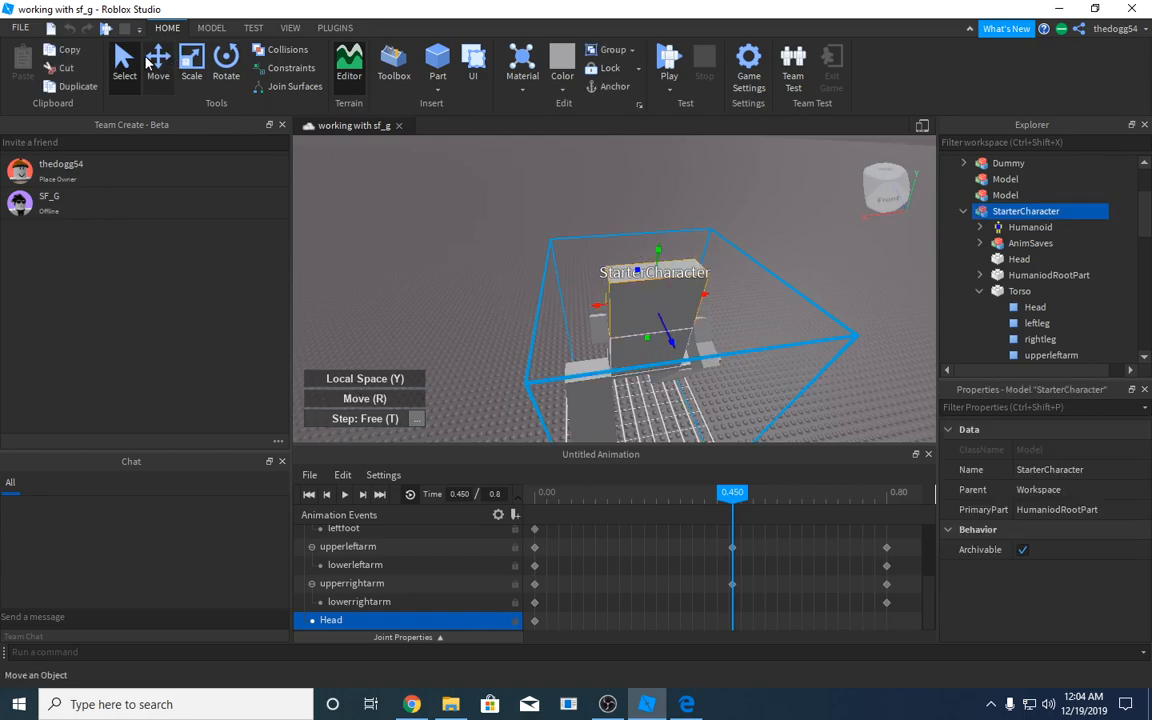
pyautogui.hotkey('ctrl', '2')
pyautogui.click(556, 227)
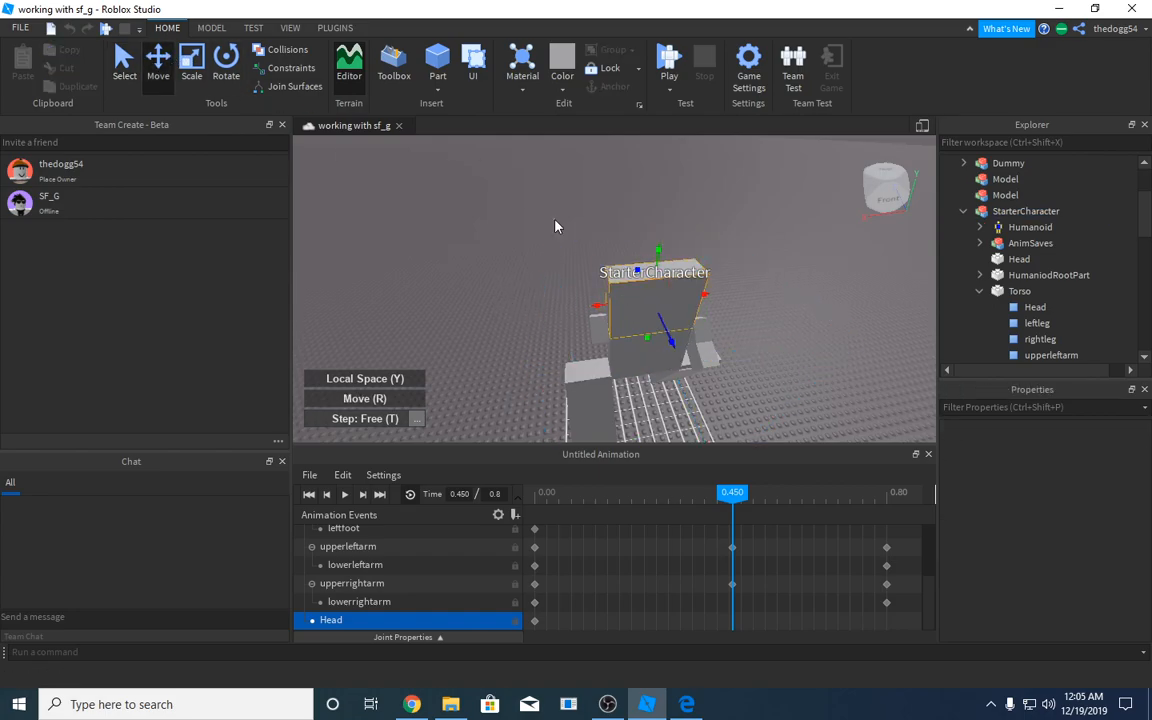
# Rotate the Head about half a turn around its vertical axis at 0.450
pyautogui.click(669, 306)
pyautogui.press('r')
pyautogui.moveTo(603, 313); pyautogui.dragTo(732, 292)
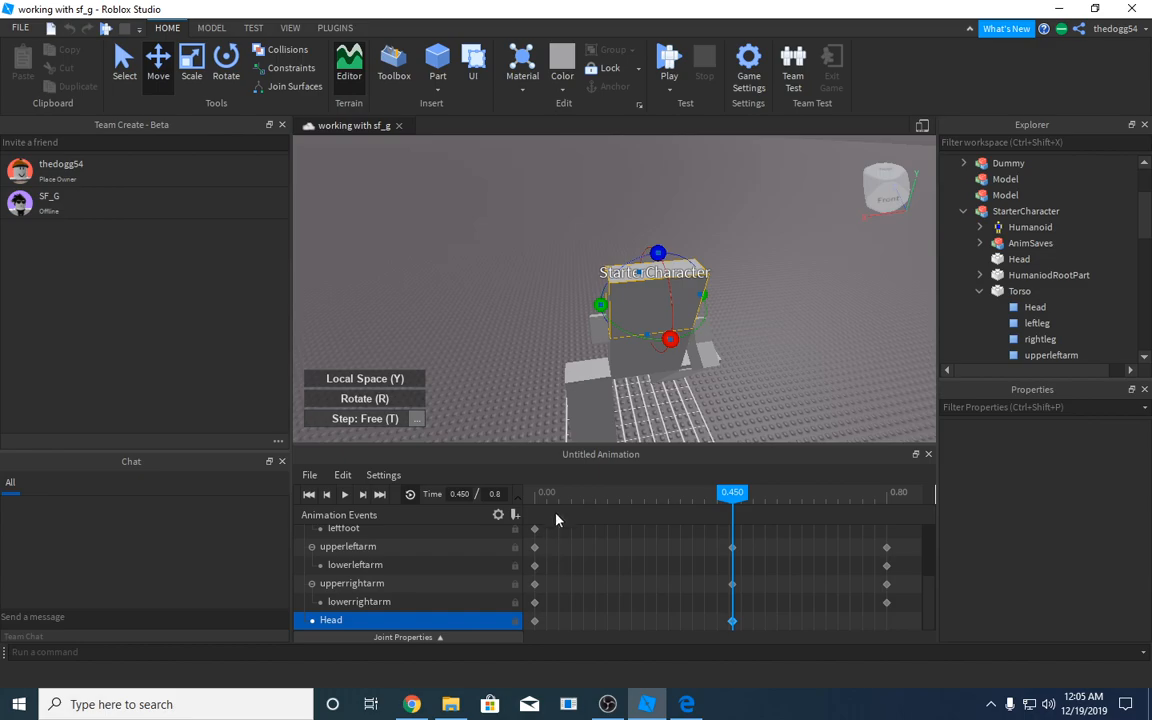
# Play the animation from the start to check the head spin, then return the playhead to 0.000
pyautogui.moveTo(707, 498); pyautogui.dragTo(515, 517)
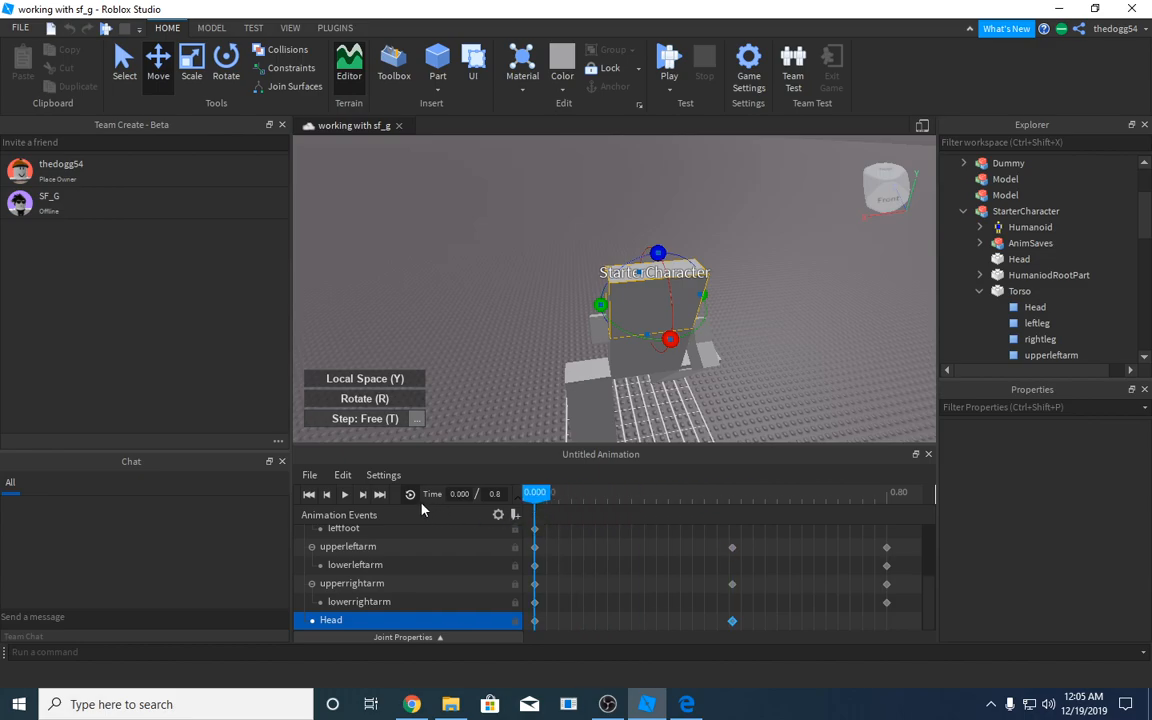
pyautogui.click(344, 495)
pyautogui.click(344, 495)
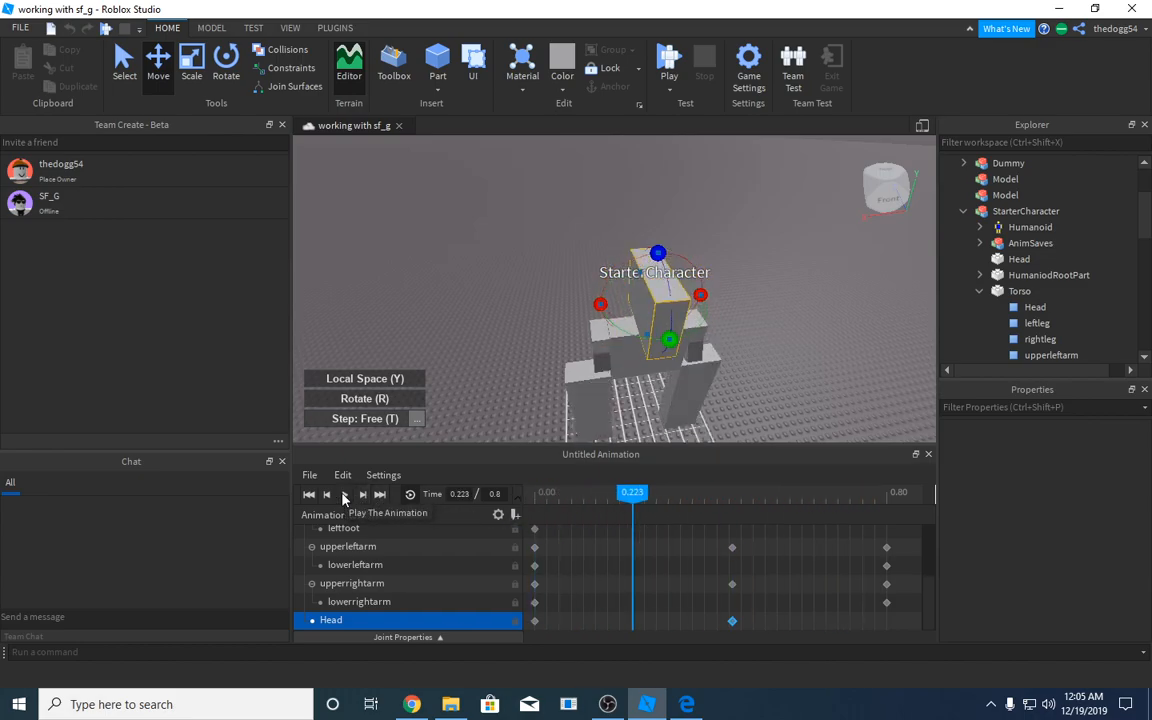
pyautogui.moveTo(600, 517); pyautogui.dragTo(478, 521)
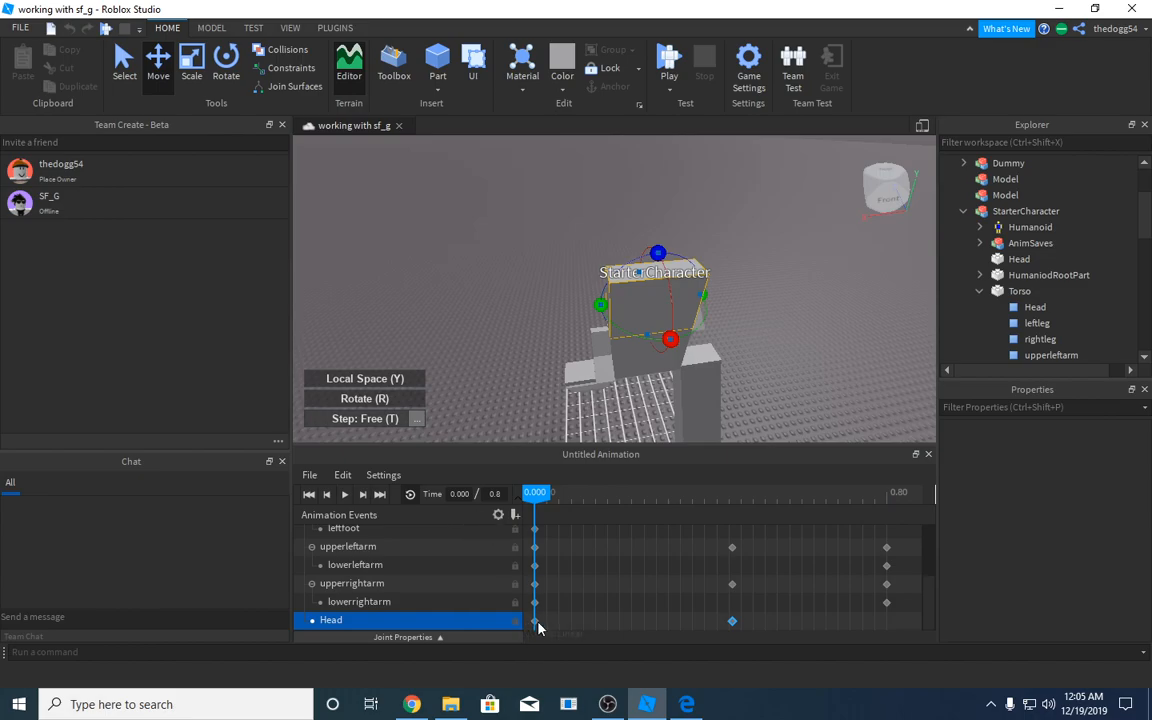
pyautogui.moveTo(537, 494); pyautogui.dragTo(545, 634)
pyautogui.scroll(3, 583, 570)
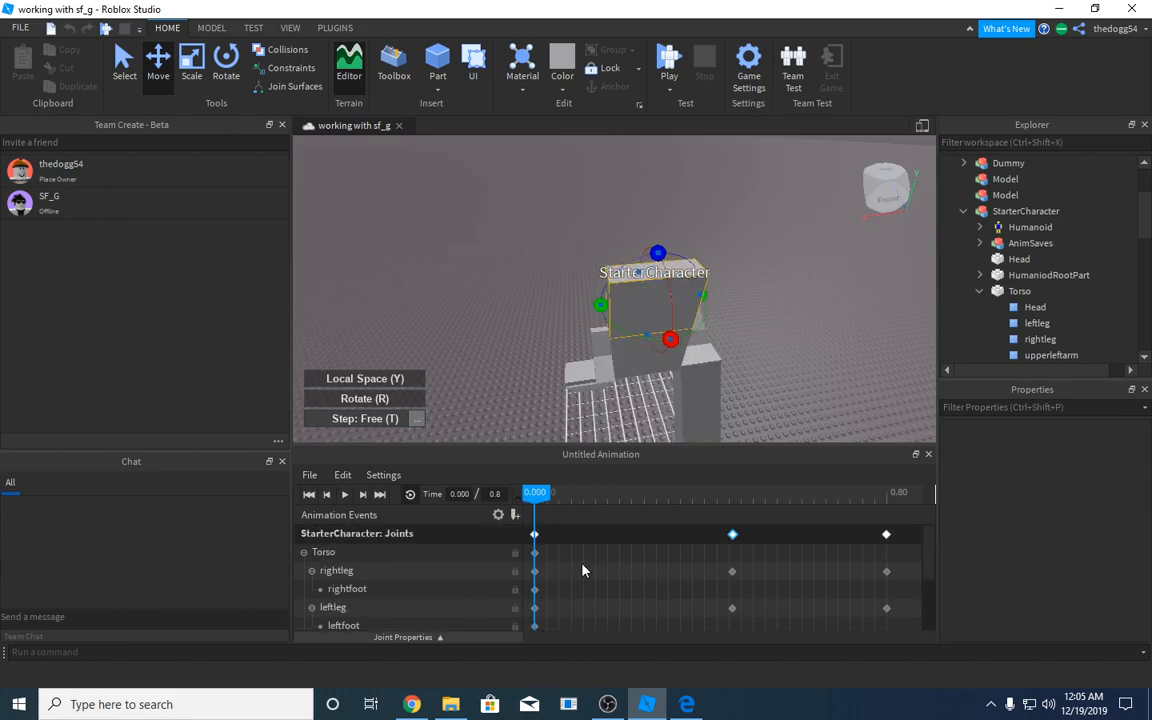
# Replace the StarterCharacter keyframes at 0.80 with a copy of all joint keyframes from 0.000
pyautogui.click(535, 536)
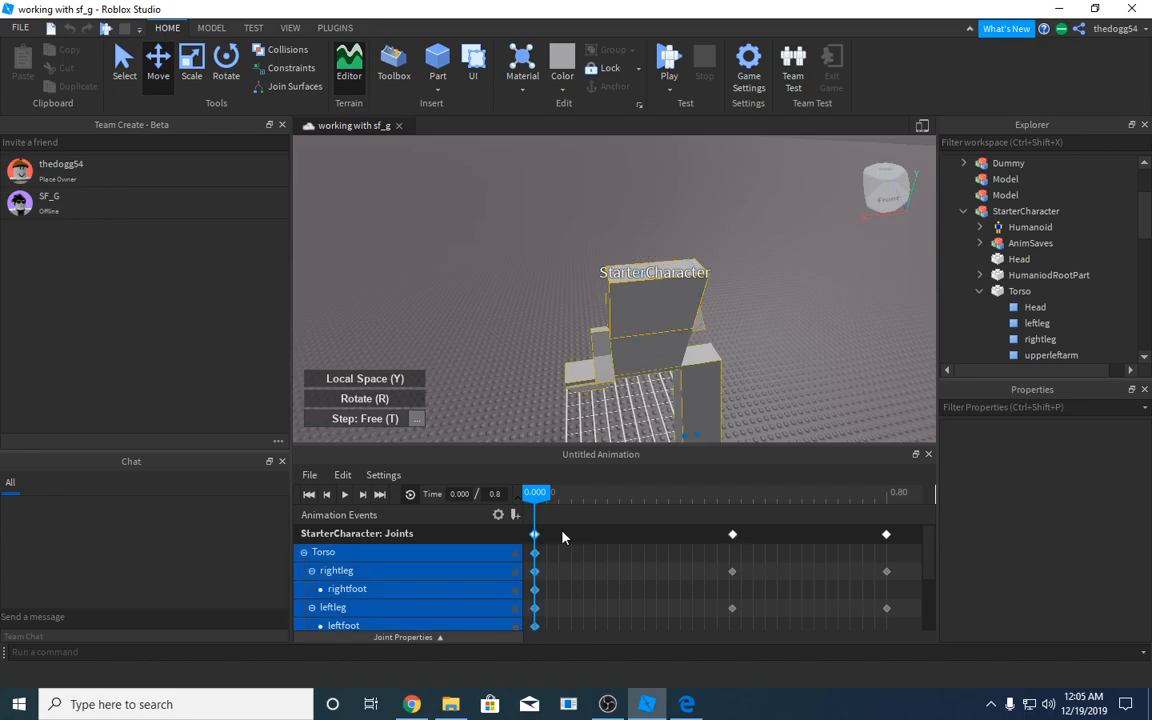
pyautogui.click(886, 536)
pyautogui.press('Delete')
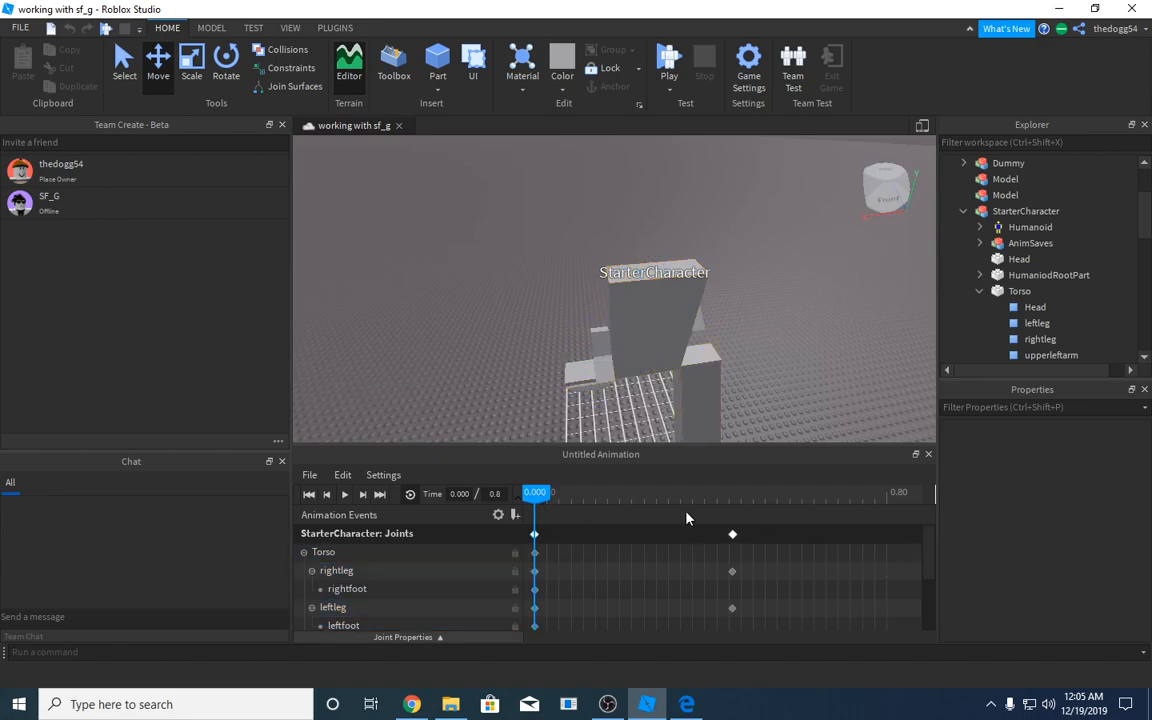
pyautogui.moveTo(531, 497); pyautogui.dragTo(534, 581)
pyautogui.hotkey('ctrl', 'v')
pyautogui.scroll(-3, 652, 619)
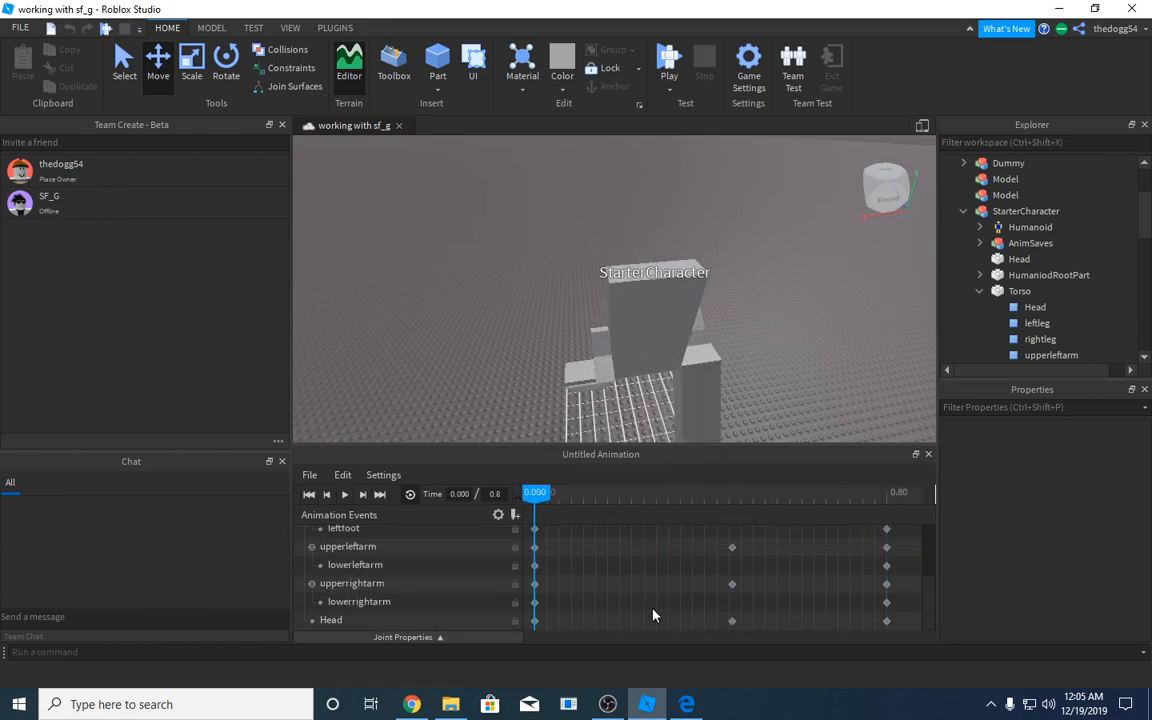
# Add a Head keyframe at 0.500 by turning the head sideways about its vertical axis
pyautogui.moveTo(571, 504); pyautogui.dragTo(757, 588)
pyautogui.click(634, 326)
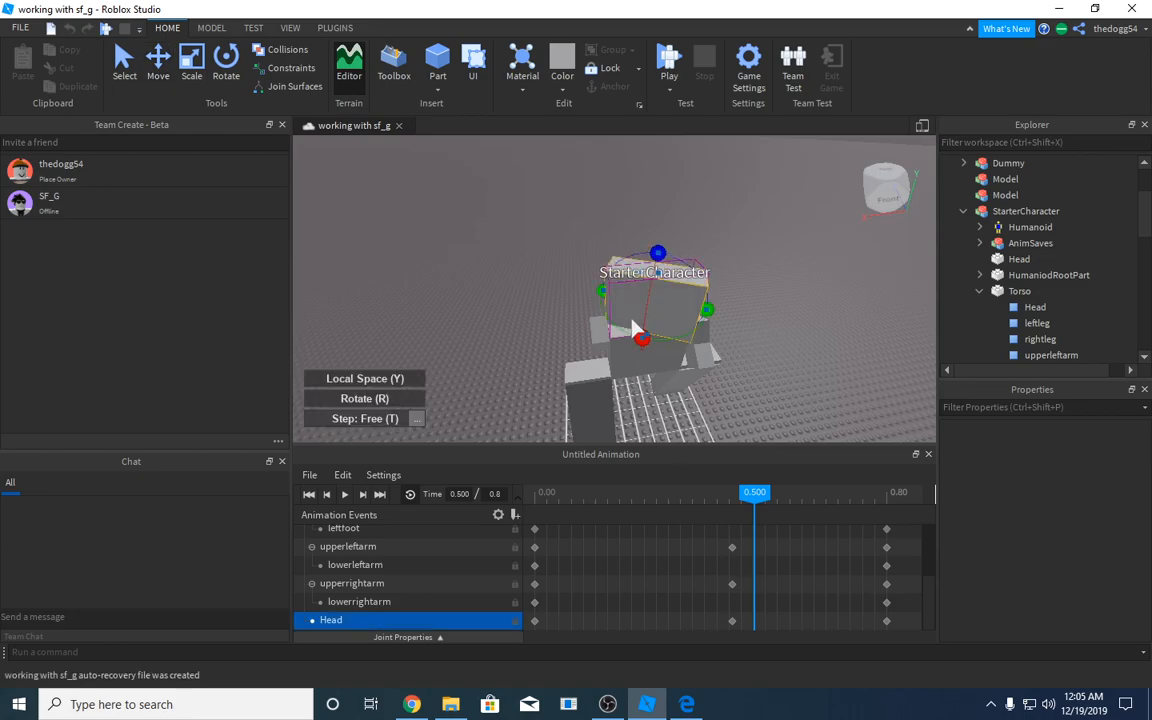
pyautogui.moveTo(755, 492)
pyautogui.mouseDown()
pyautogui.moveTo(861, 496)
pyautogui.moveTo(538, 508)
pyautogui.moveTo(748, 522)
pyautogui.moveTo(771, 507)
pyautogui.moveTo(755, 502)
pyautogui.mouseUp()
pyautogui.press('Left')
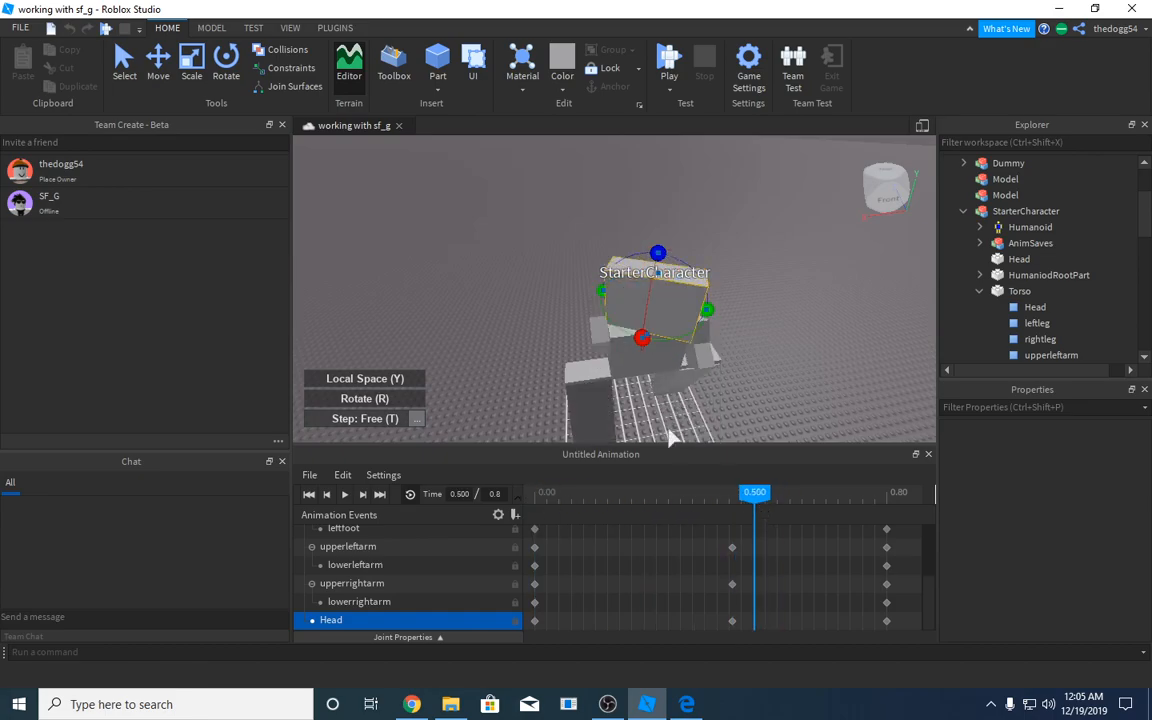
pyautogui.click(605, 302)
pyautogui.click(609, 309)
pyautogui.click(599, 305)
pyautogui.click(600, 305)
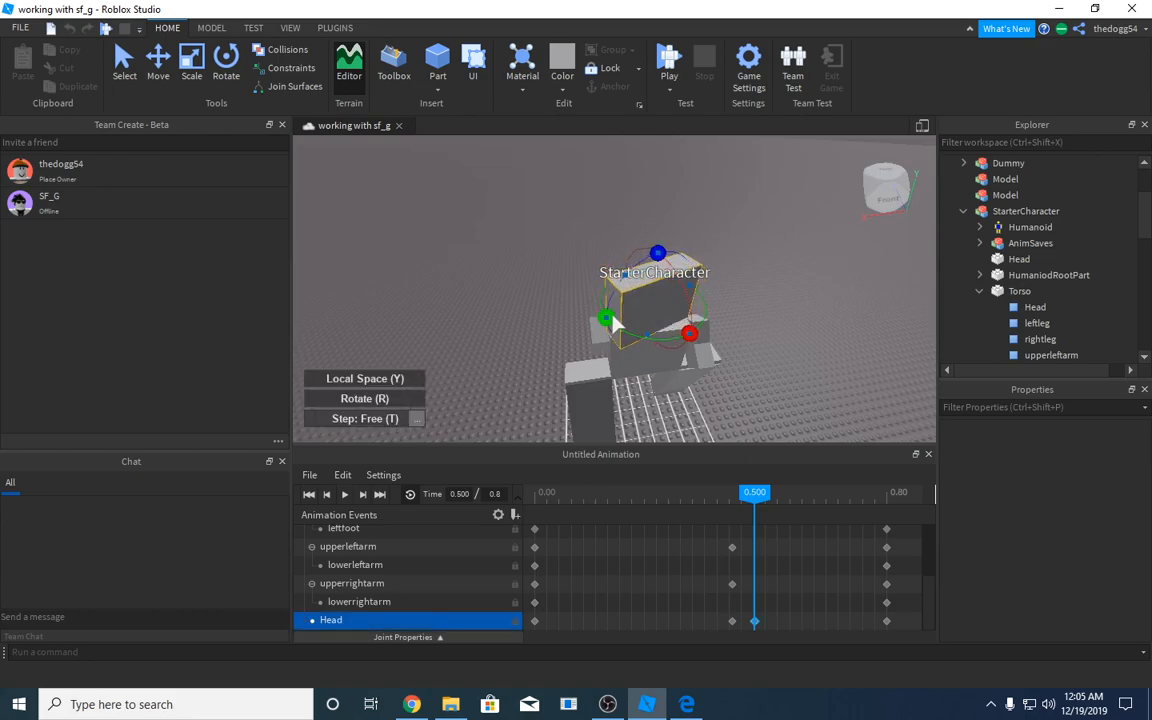
# Play the animation from its start, view the character from the front, and stop the playback
pyautogui.moveTo(755, 493); pyautogui.dragTo(473, 514)
pyautogui.click(344, 494)
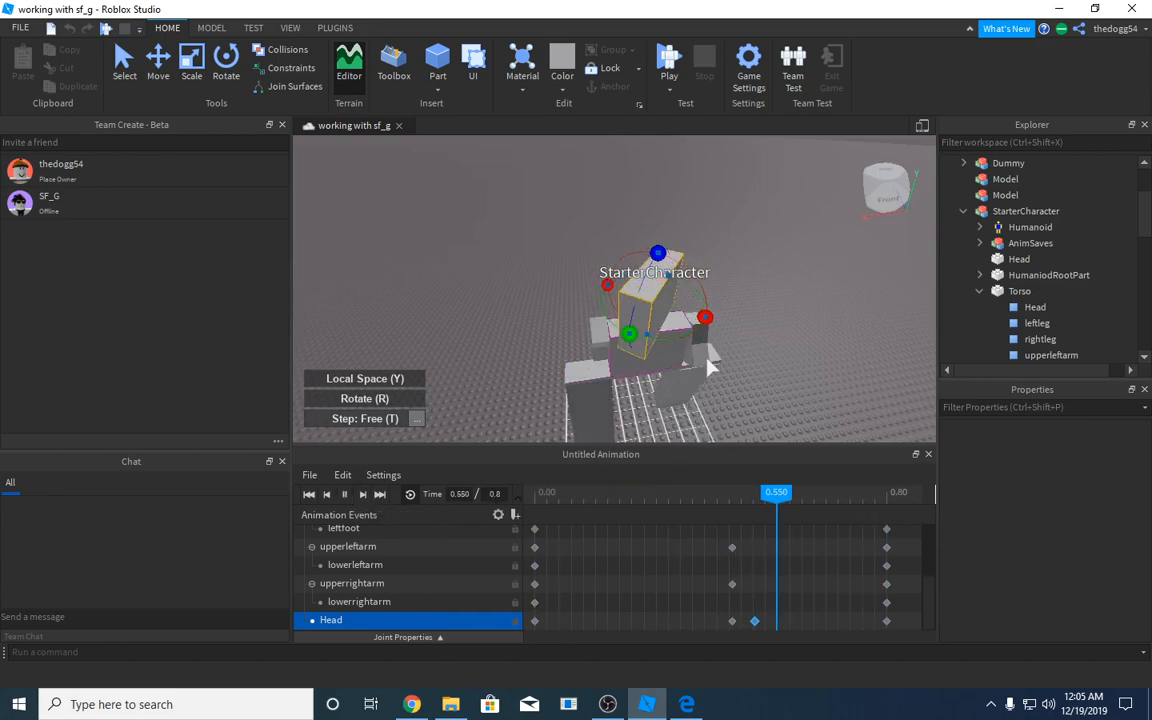
pyautogui.click(778, 370)
pyautogui.moveTo(778, 370); pyautogui.dragTo(777, 368, button='right')
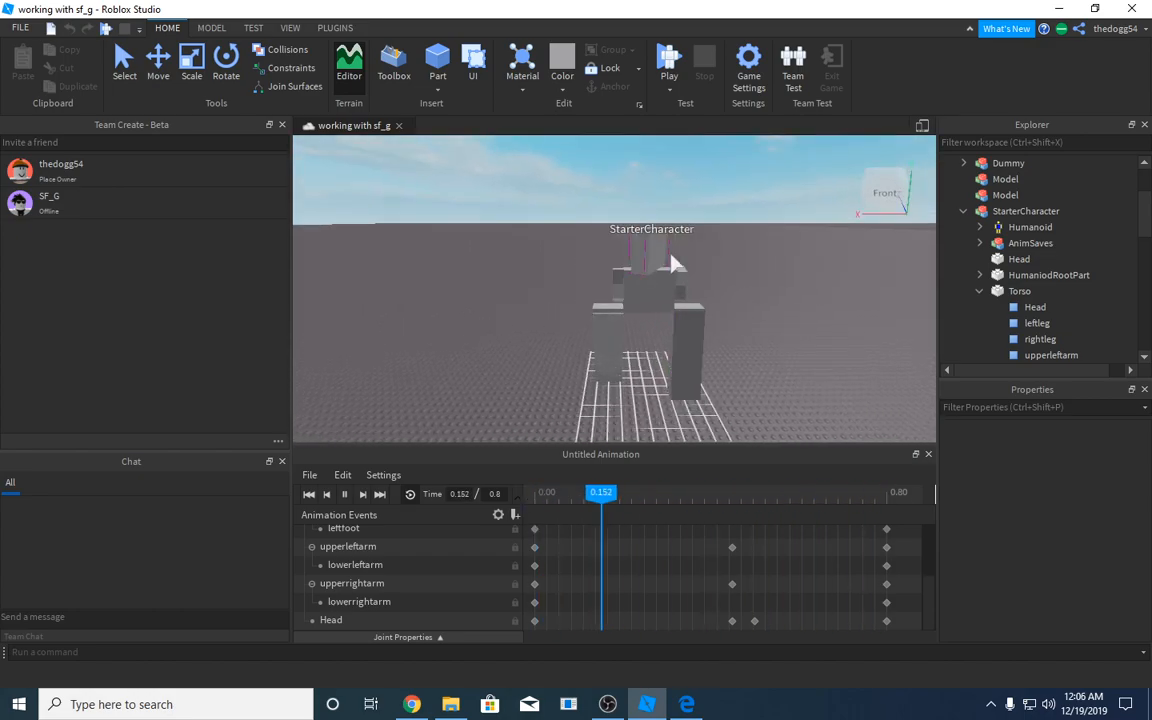
pyautogui.click(344, 494)
# Export the animation to Roblox under the name rgrrrg, select its share link and close the upload dialog
pyautogui.click(308, 475)
pyautogui.click(309, 477)
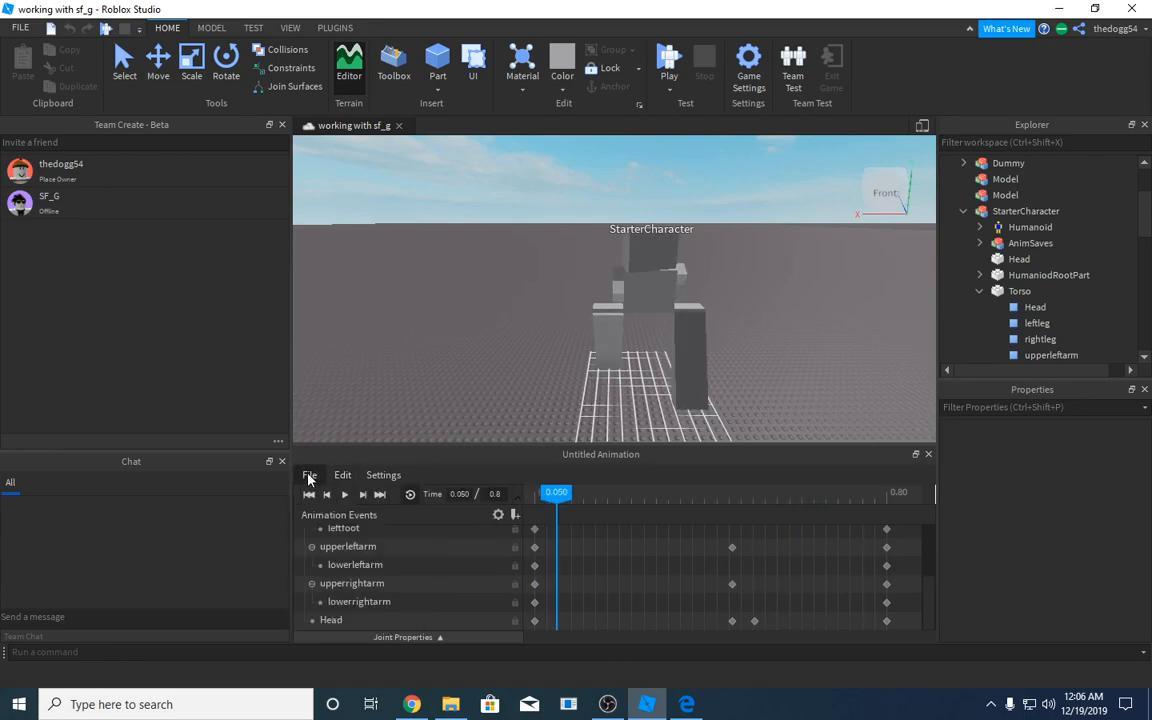
pyautogui.click(310, 475)
pyautogui.click(322, 571)
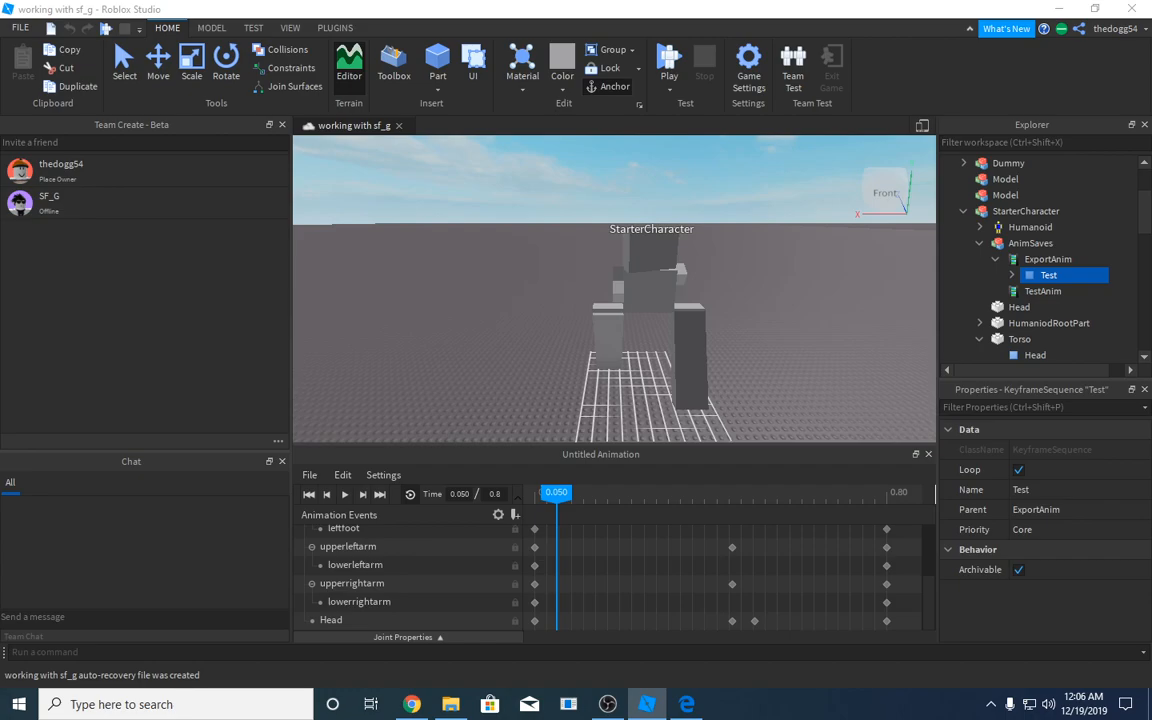
pyautogui.click(897, 292)
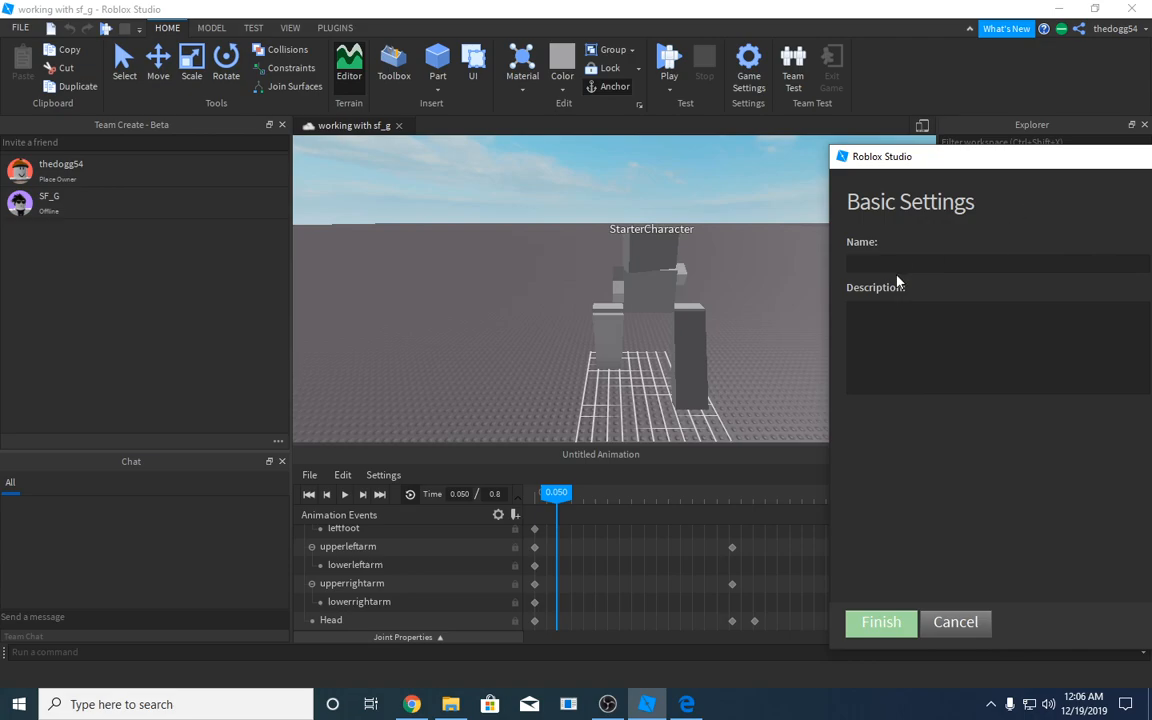
pyautogui.write('rgrrg')
pyautogui.click(881, 622)
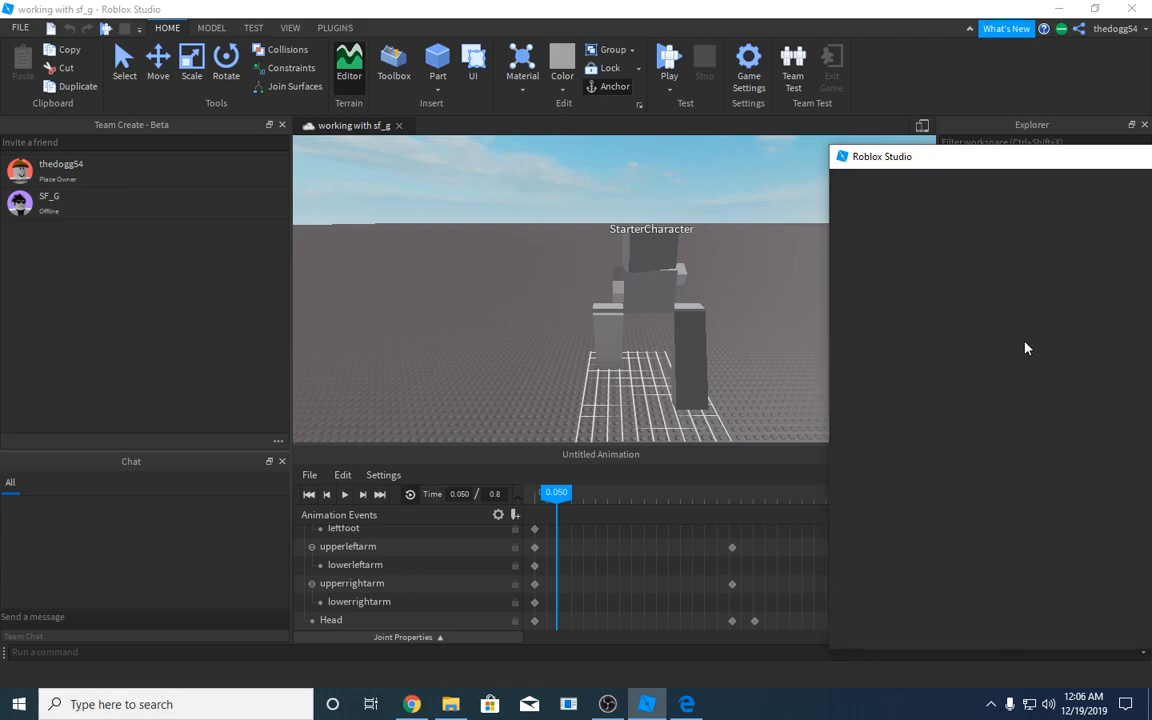
pyautogui.click(1076, 318)
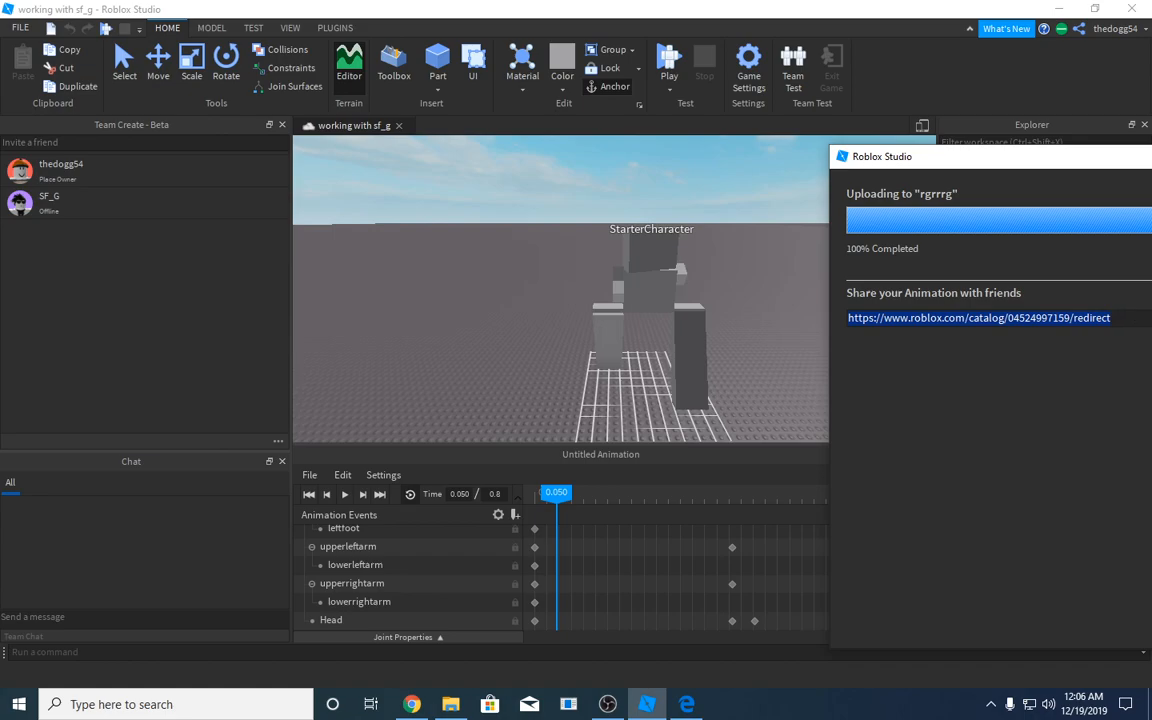
pyautogui.press('Escape')
# Close the animation editor and select the StarterCharacter model in the viewport
pyautogui.moveTo(620, 370); pyautogui.dragTo(650, 318, button='right')
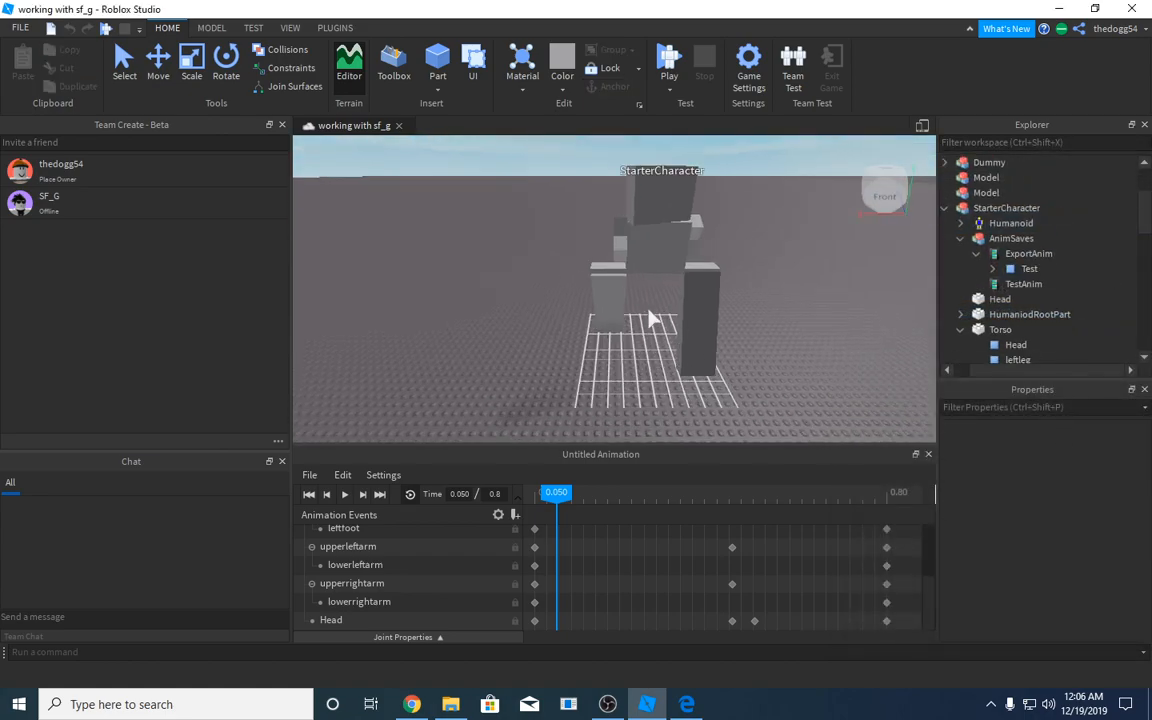
pyautogui.click(927, 453)
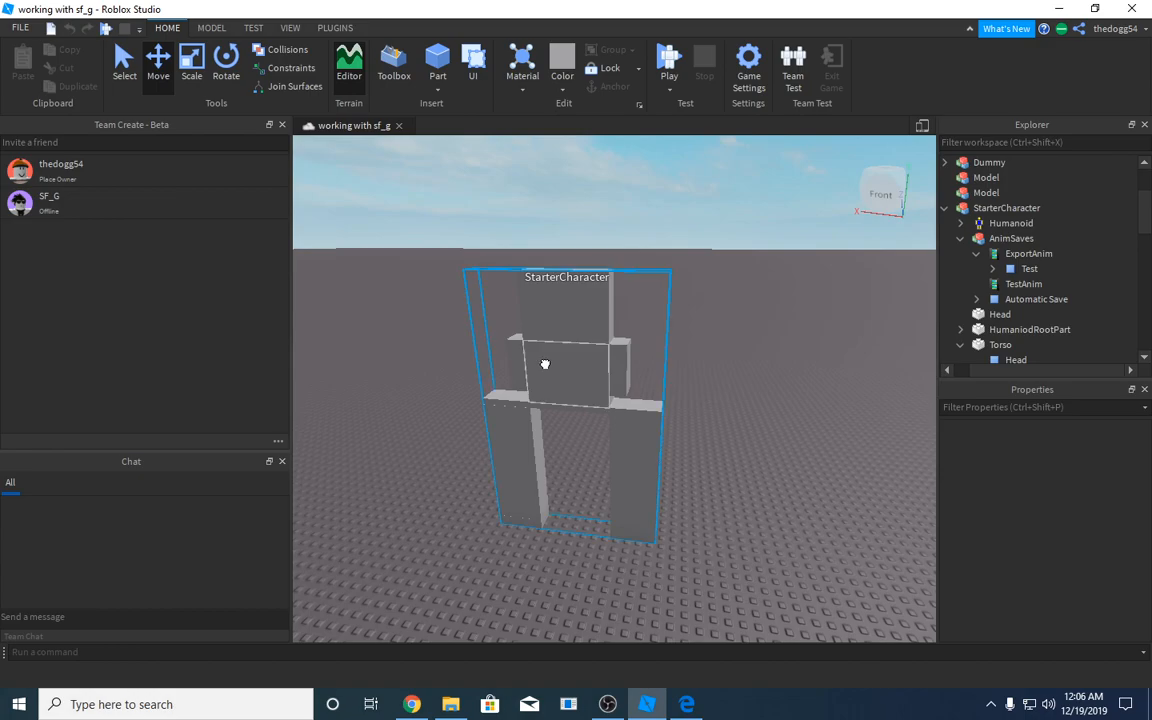
pyautogui.click(545, 364)
pyautogui.moveTo(790, 410); pyautogui.dragTo(719, 457, button='right')
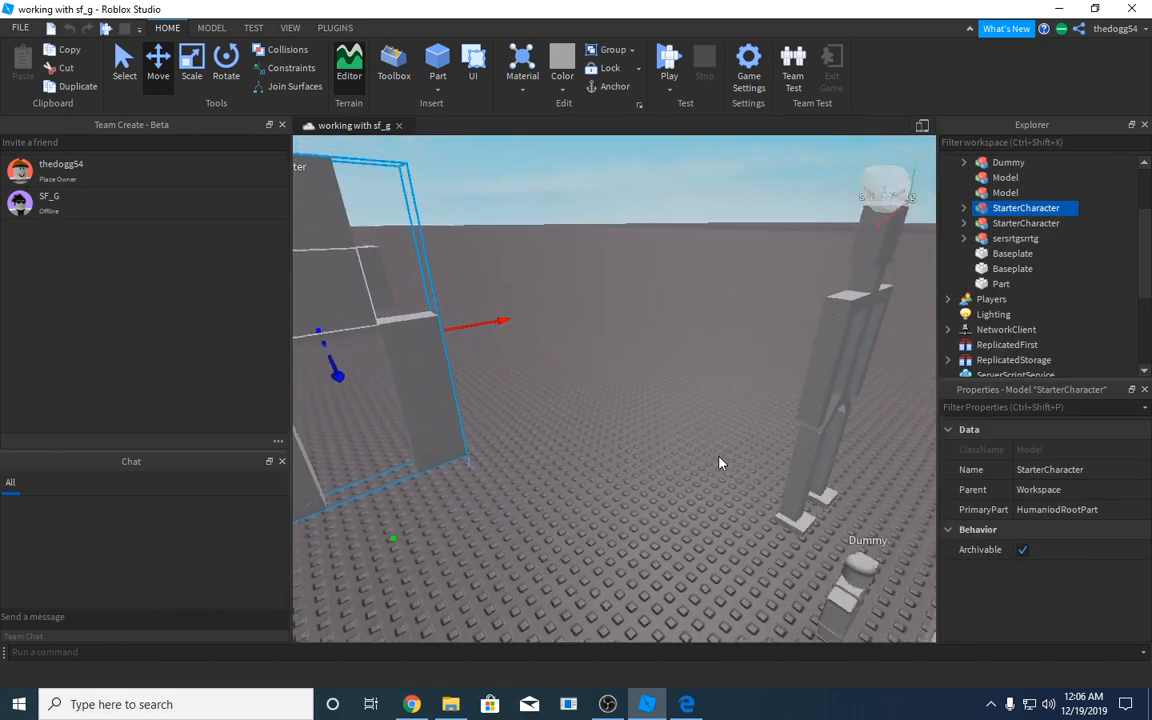
# During a play test, copy the Animate script from the player's character, and stop the test
pyautogui.scroll(1, 719, 462)
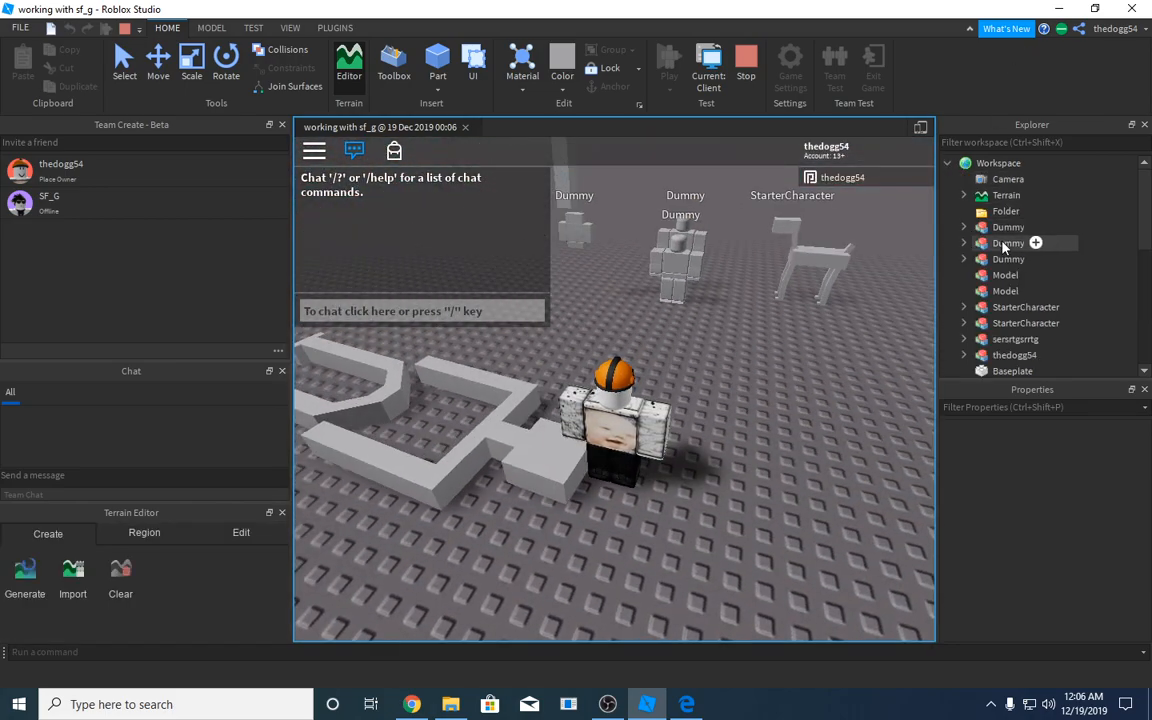
pyautogui.click(1005, 355)
pyautogui.click(964, 356)
pyautogui.scroll(-2, 1010, 290)
pyautogui.click(1014, 291)
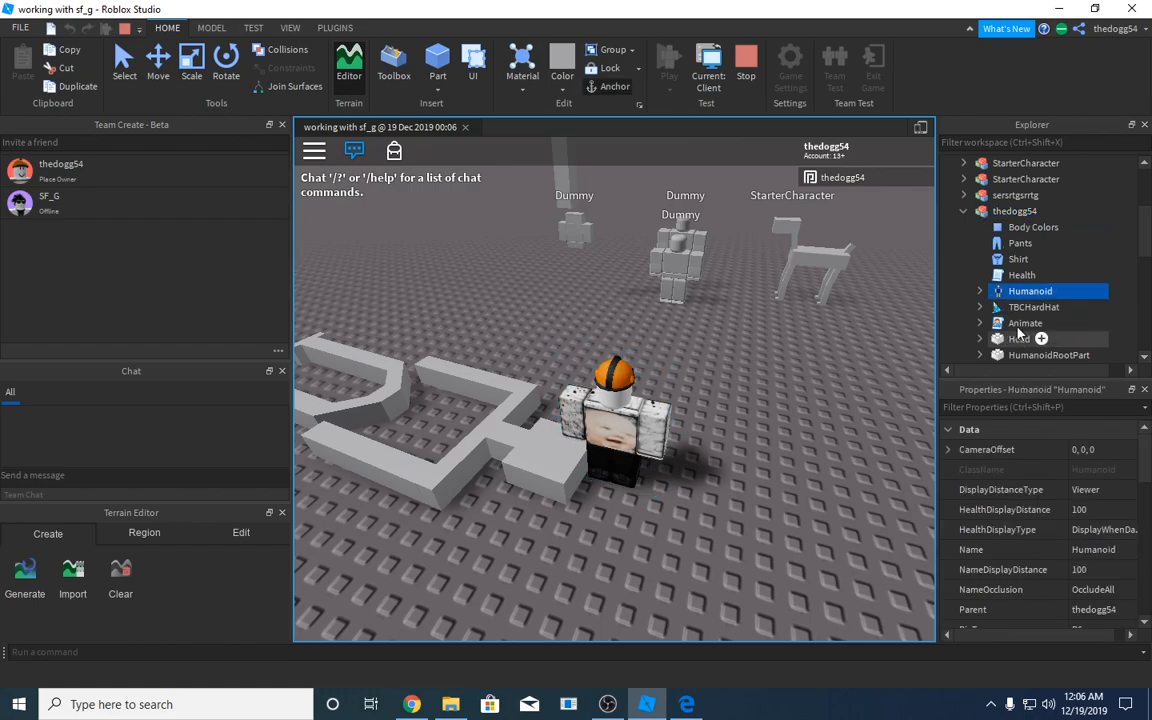
pyautogui.click(1010, 324)
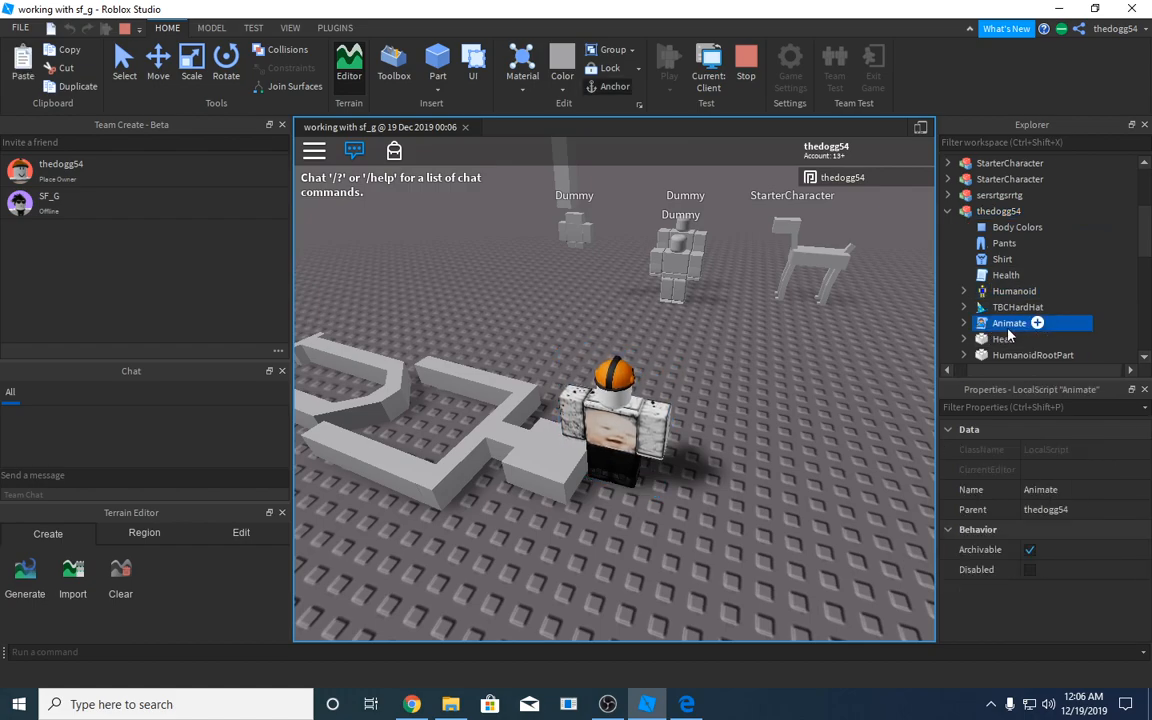
pyautogui.click(745, 62)
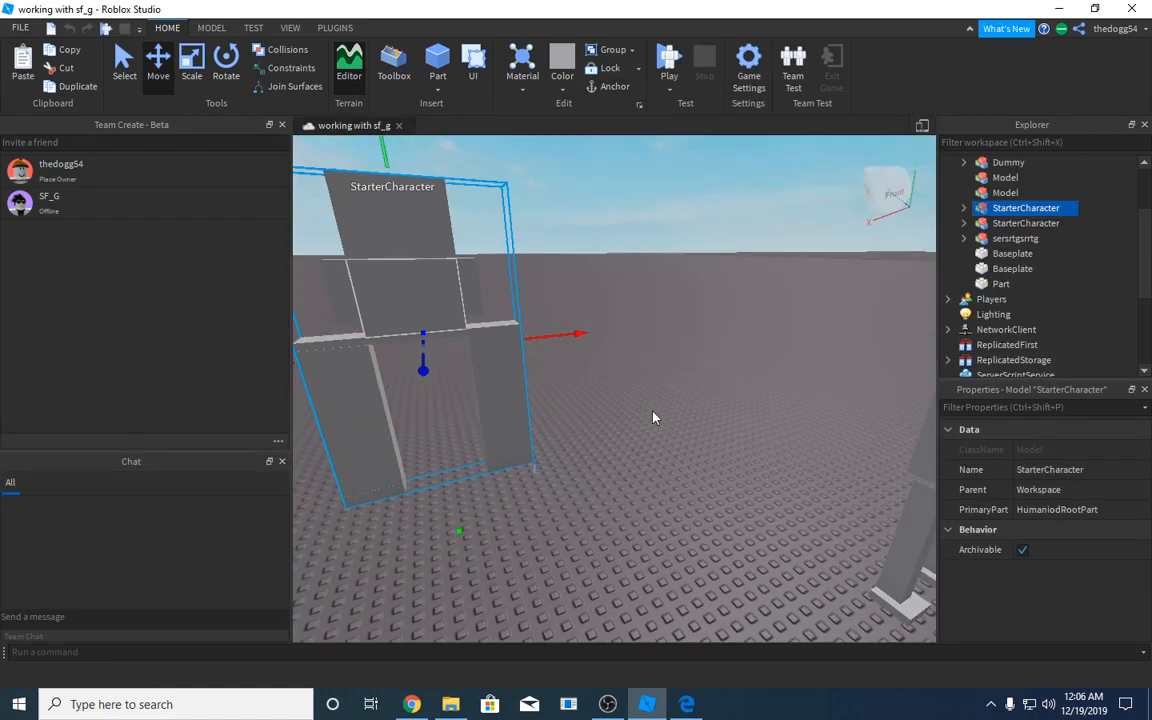
# Paste the copied Animate script into StarterCharacterScripts under StarterPlayer
pyautogui.press('w')
pyautogui.scroll(-4, 1033, 265)
pyautogui.press('a')
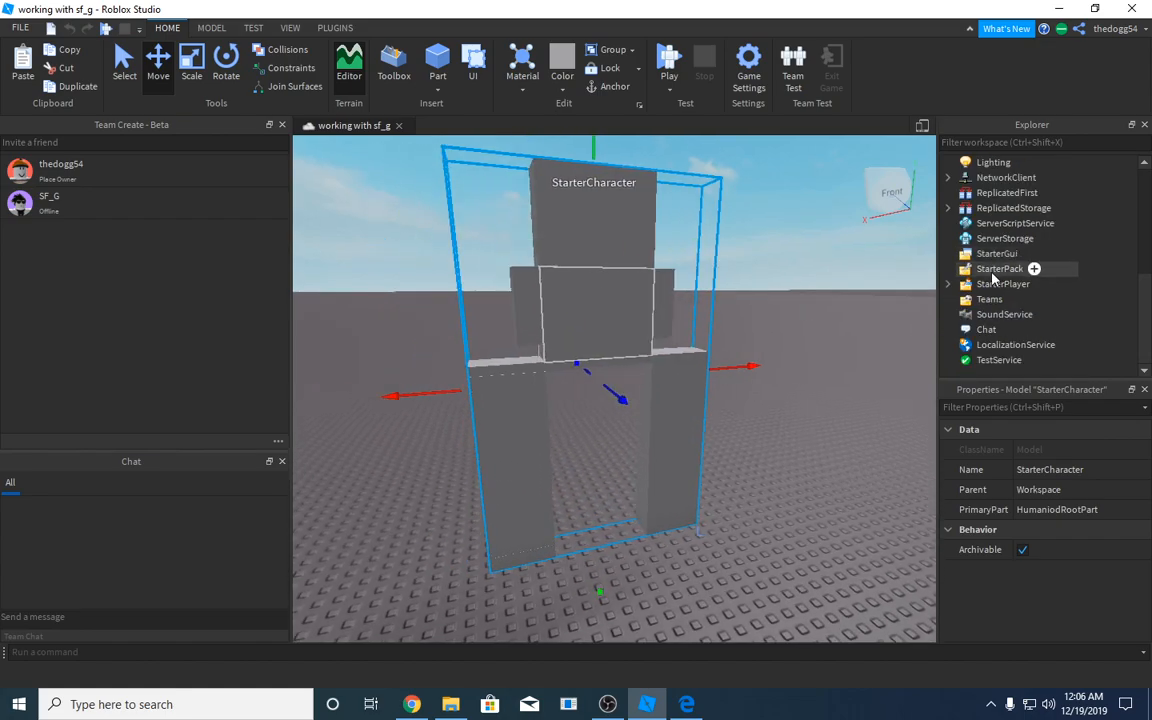
pyautogui.click(947, 284)
pyautogui.click(1010, 299)
pyautogui.rightClick(1010, 299)
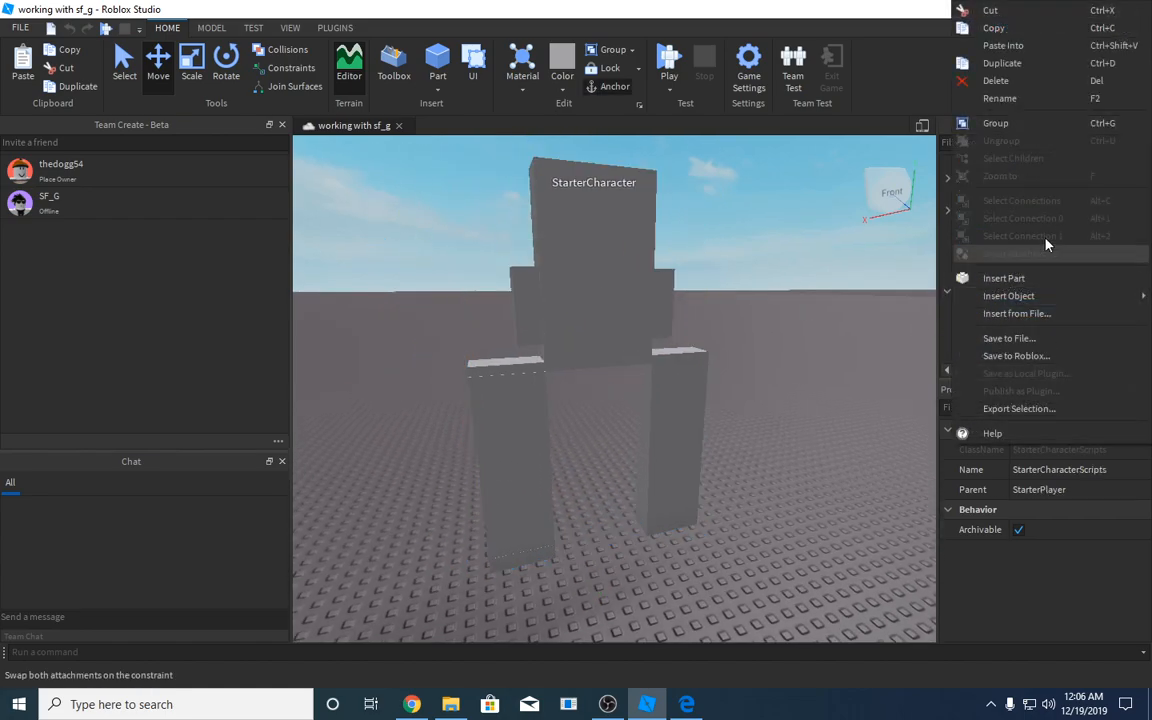
pyautogui.moveTo(1008, 296)
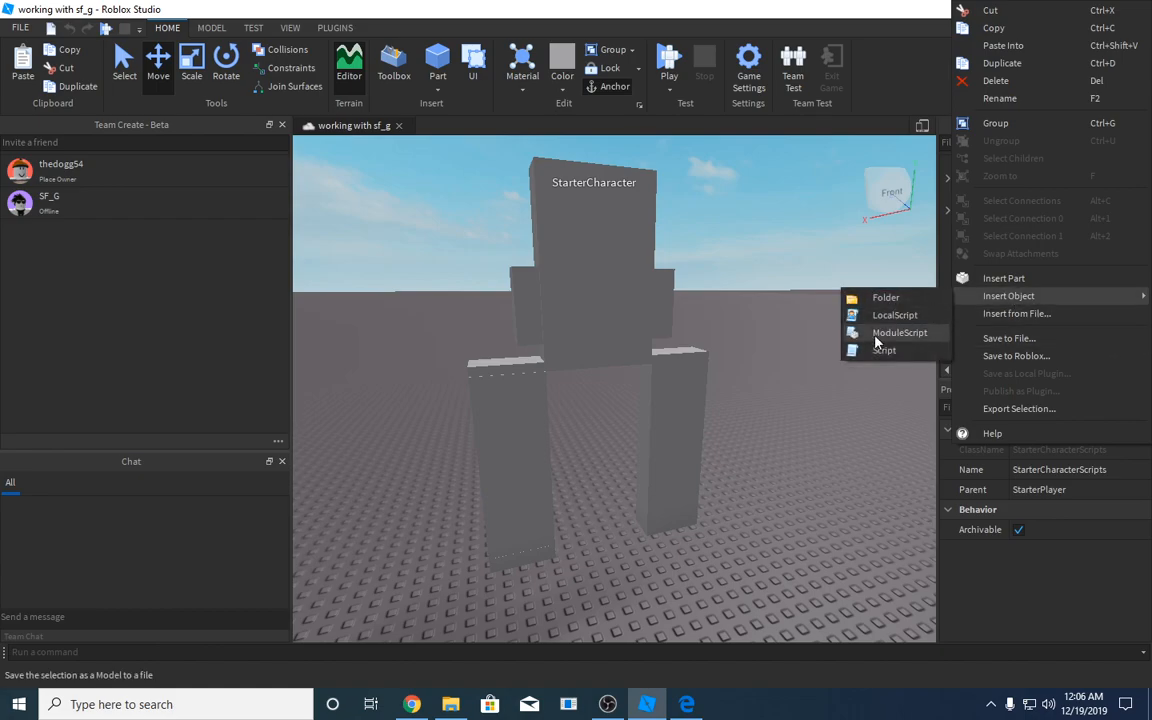
pyautogui.click(1000, 45)
# Open StarterCharacter in the Animation Editor and dismiss the R15 avatar warning
pyautogui.moveTo(738, 335); pyautogui.dragTo(702, 339, button='right')
pyautogui.scroll(-2, 729, 313)
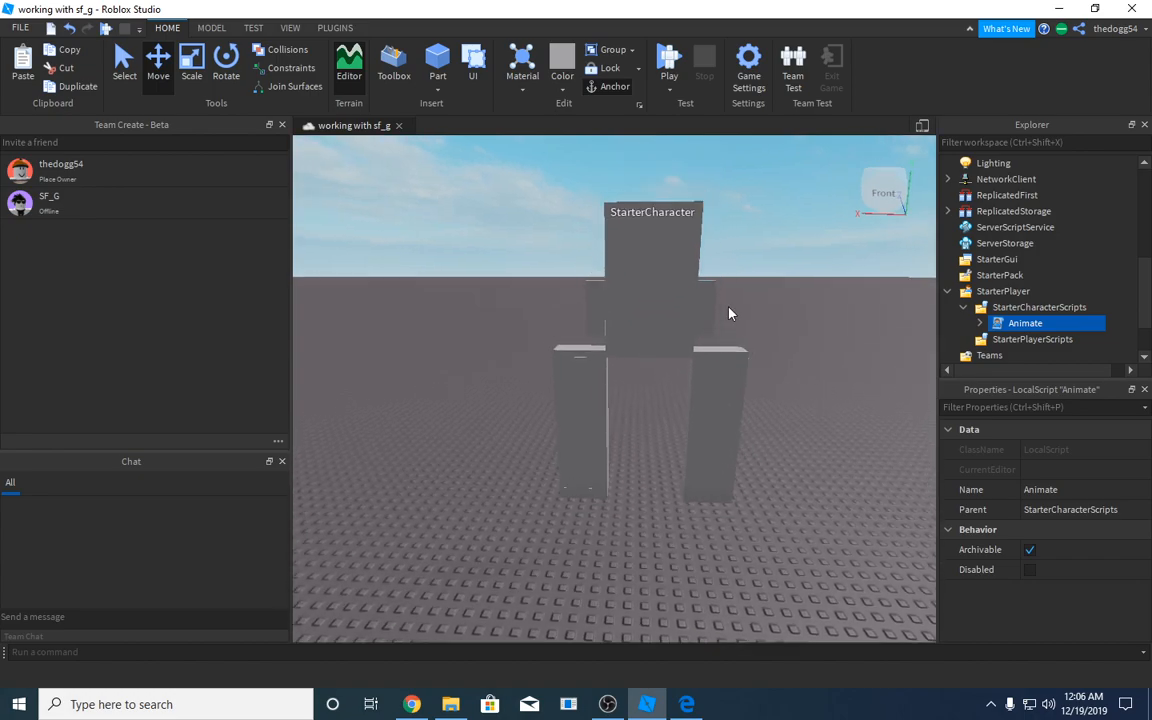
pyautogui.click(630, 318)
pyautogui.click(340, 28)
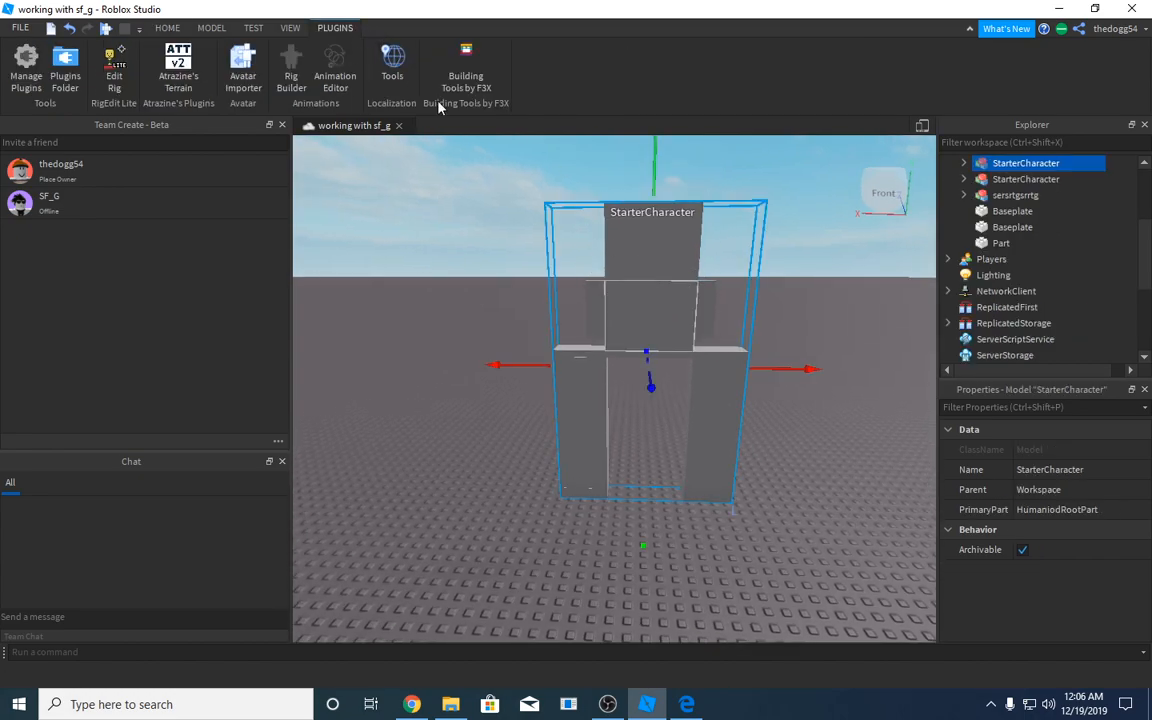
pyautogui.click(335, 70)
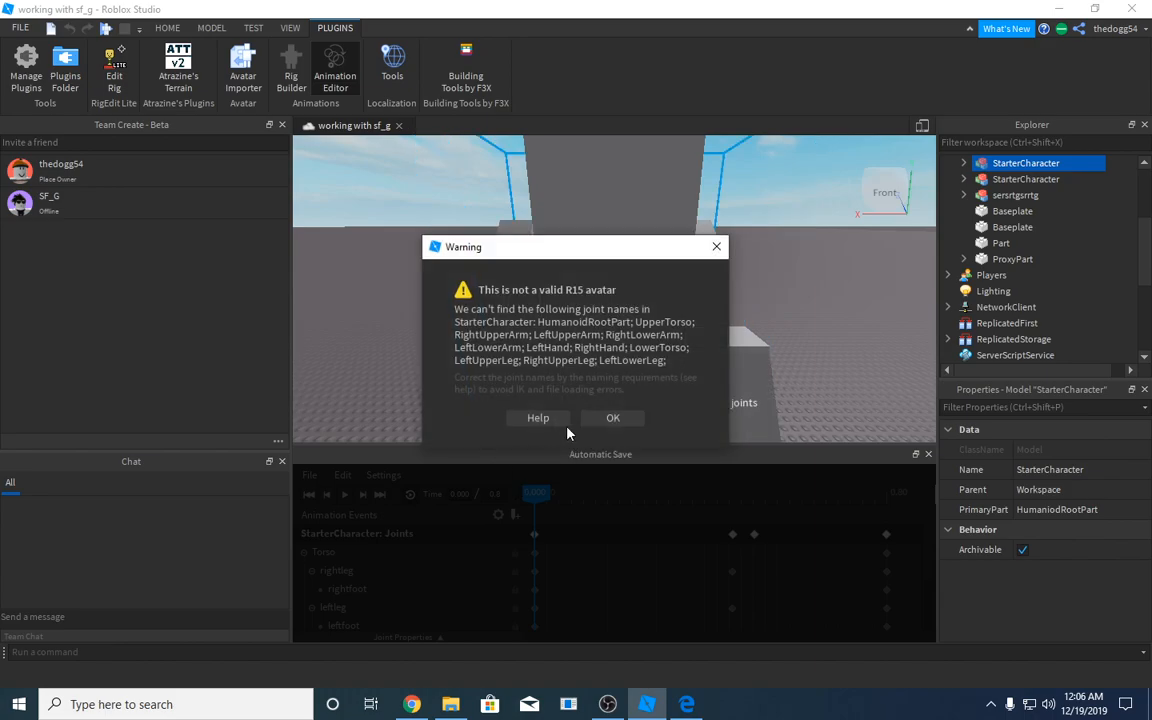
pyautogui.click(606, 418)
# Undock the animation editor window and dock it together with Properties below the Explorer
pyautogui.moveTo(528, 452); pyautogui.dragTo(546, 295)
pyautogui.moveTo(569, 497); pyautogui.dragTo(566, 620)
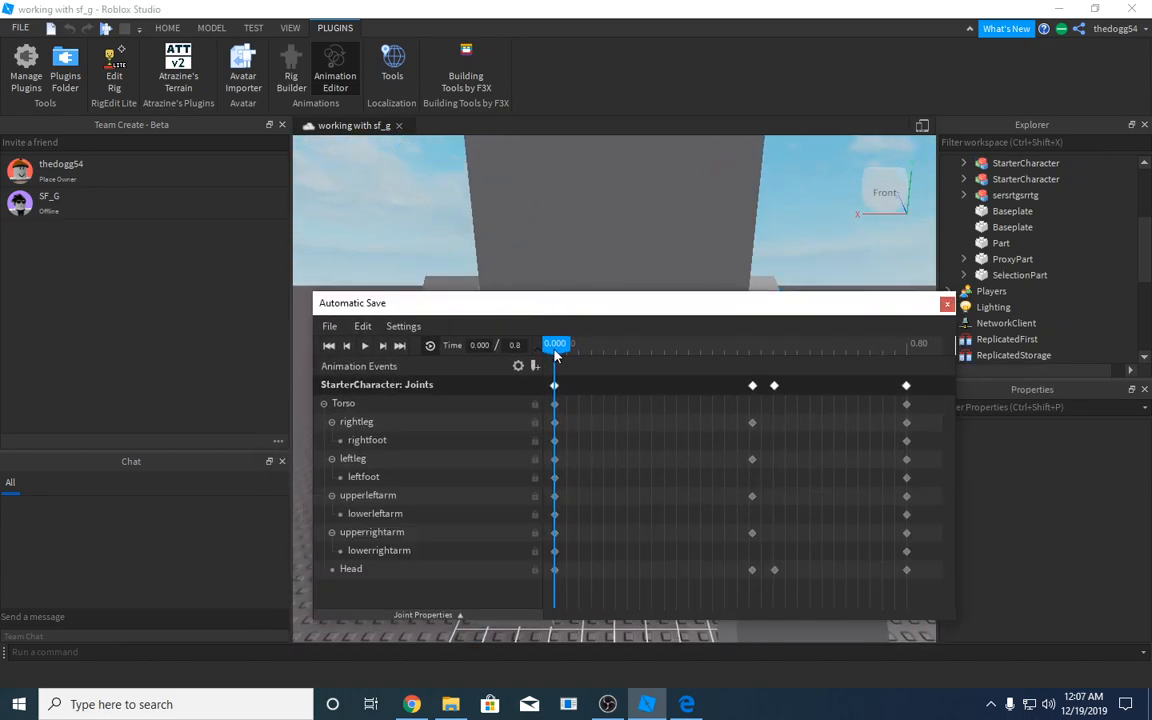
pyautogui.moveTo(560, 312); pyautogui.dragTo(521, 190)
pyautogui.moveTo(523, 500); pyautogui.dragTo(517, 544)
pyautogui.moveTo(519, 189); pyautogui.dragTo(1106, 474)
# Open the Animate script in StarterCharacterScripts for editing
pyautogui.scroll(-1, 1018, 543)
pyautogui.scroll(1, 1010, 530)
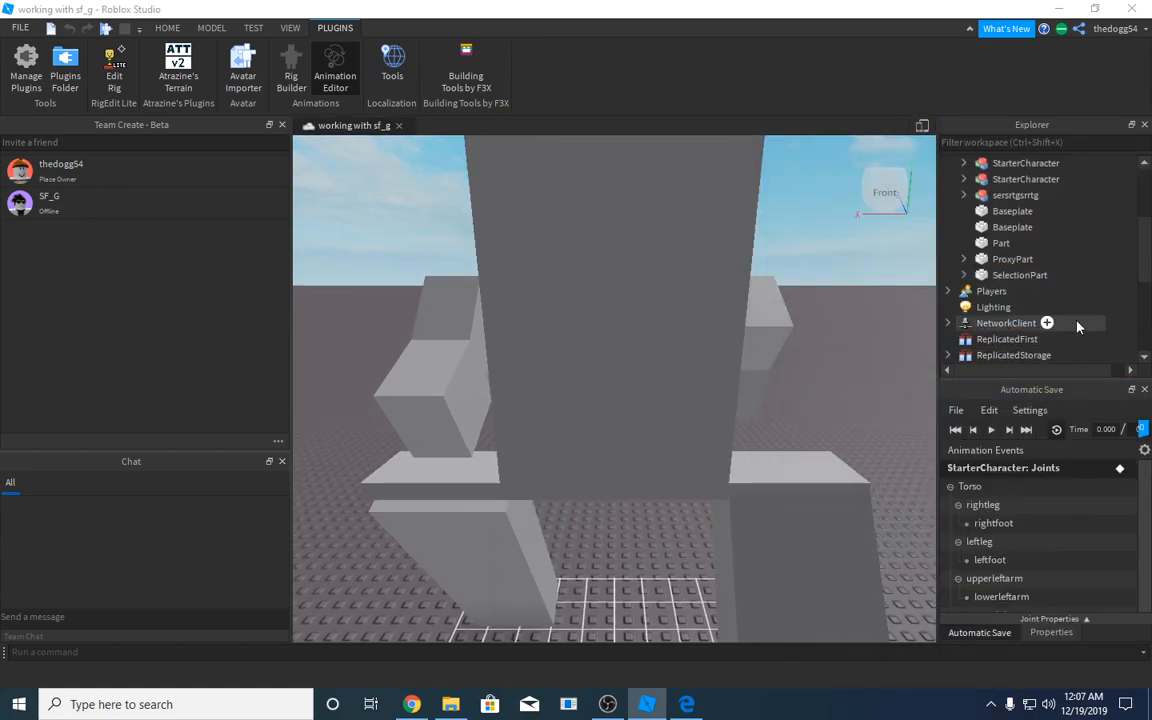
pyautogui.scroll(2, 1050, 240)
pyautogui.scroll(-6, 1060, 268)
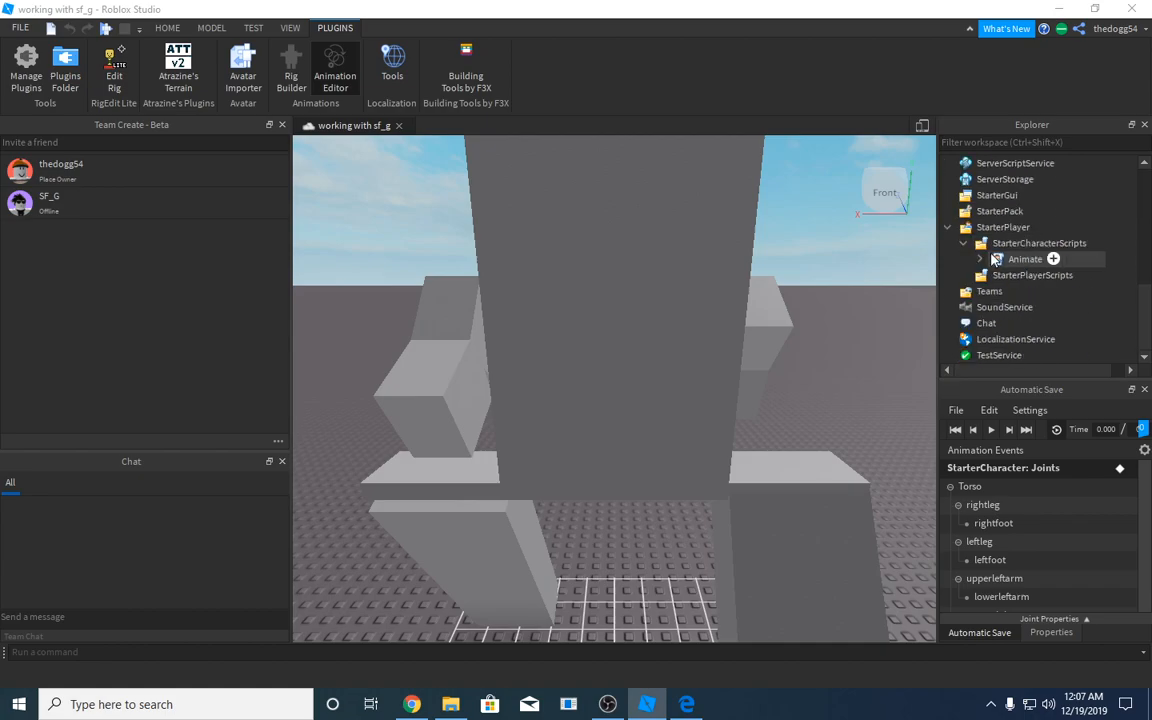
pyautogui.doubleClick(1000, 259)
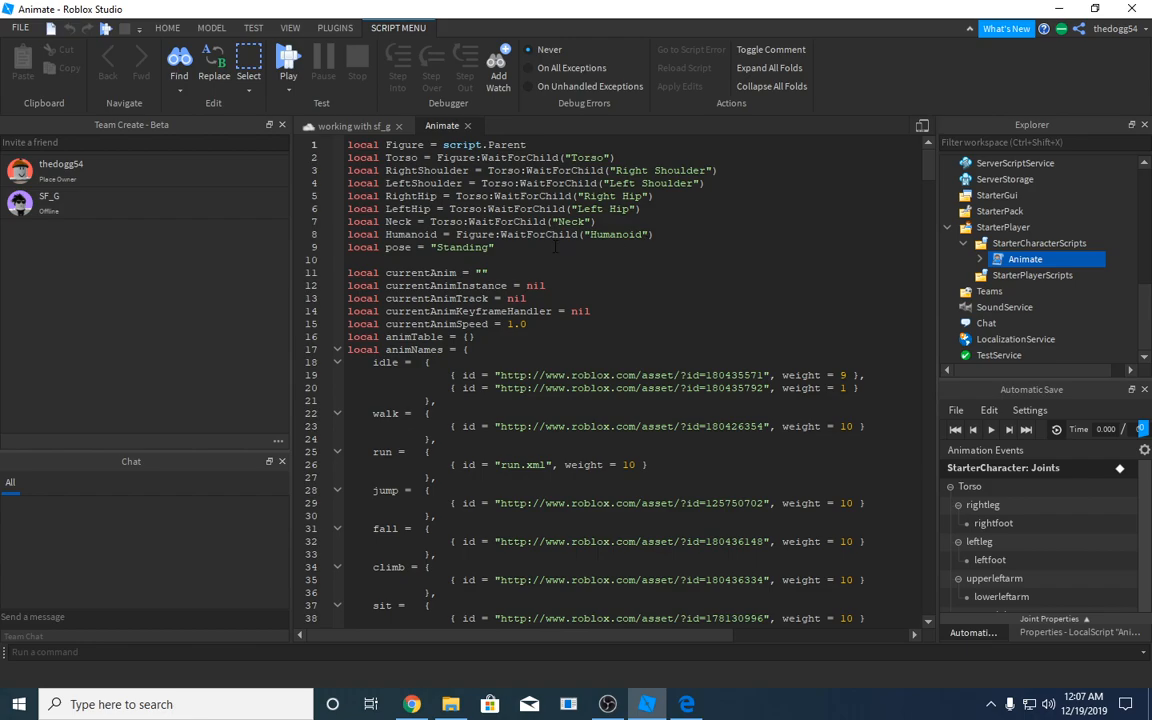
# Delete the RightShoulder, LeftShoulder, RightHip, LeftHip and Neck variable declarations from the Animate script
pyautogui.moveTo(662, 236); pyautogui.dragTo(349, 171)
pyautogui.click(619, 245)
pyautogui.moveTo(597, 221); pyautogui.dragTo(352, 171)
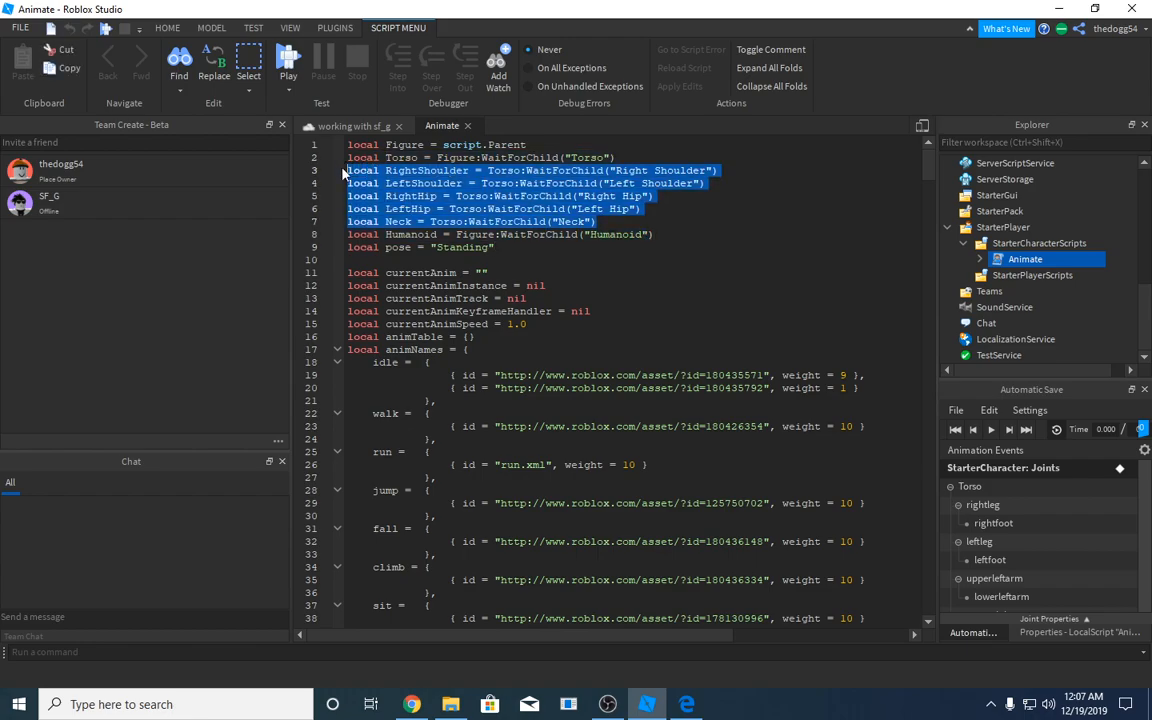
pyautogui.press('BackSpace')
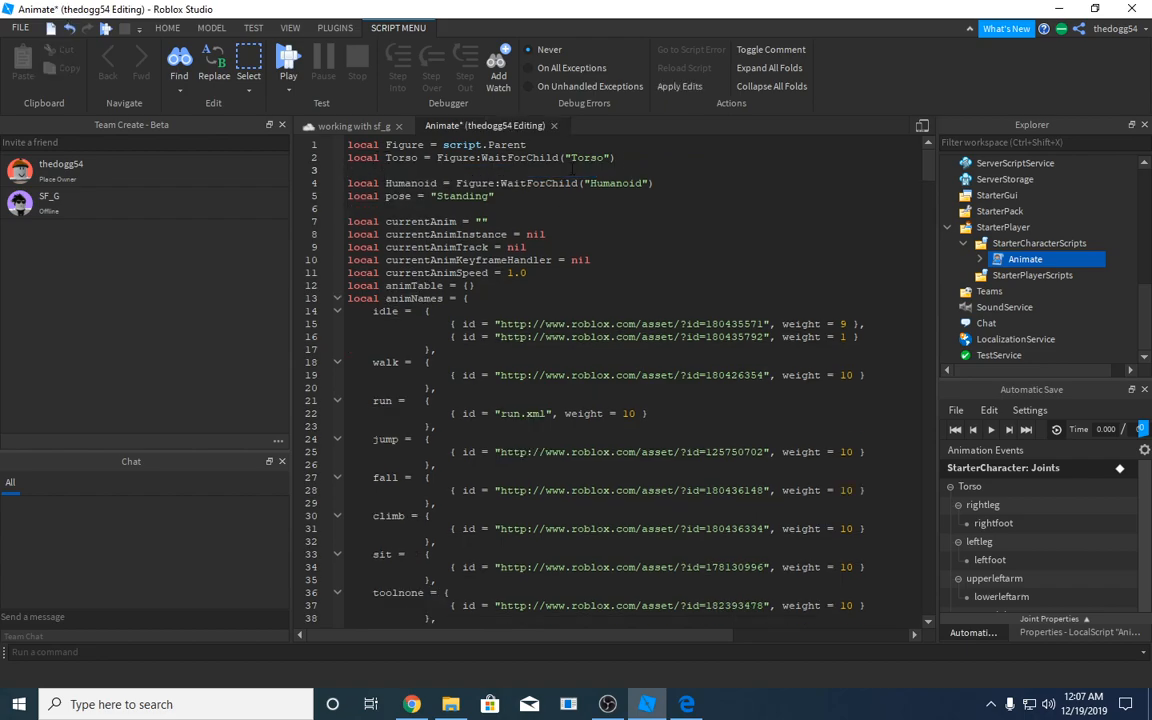
# Duplicate the Torso declaration directly below itself in the Animate script and rename the copied variable rightleg
pyautogui.moveTo(609, 157); pyautogui.dragTo(290, 157)
pyautogui.hotkey('ctrl', 'c')
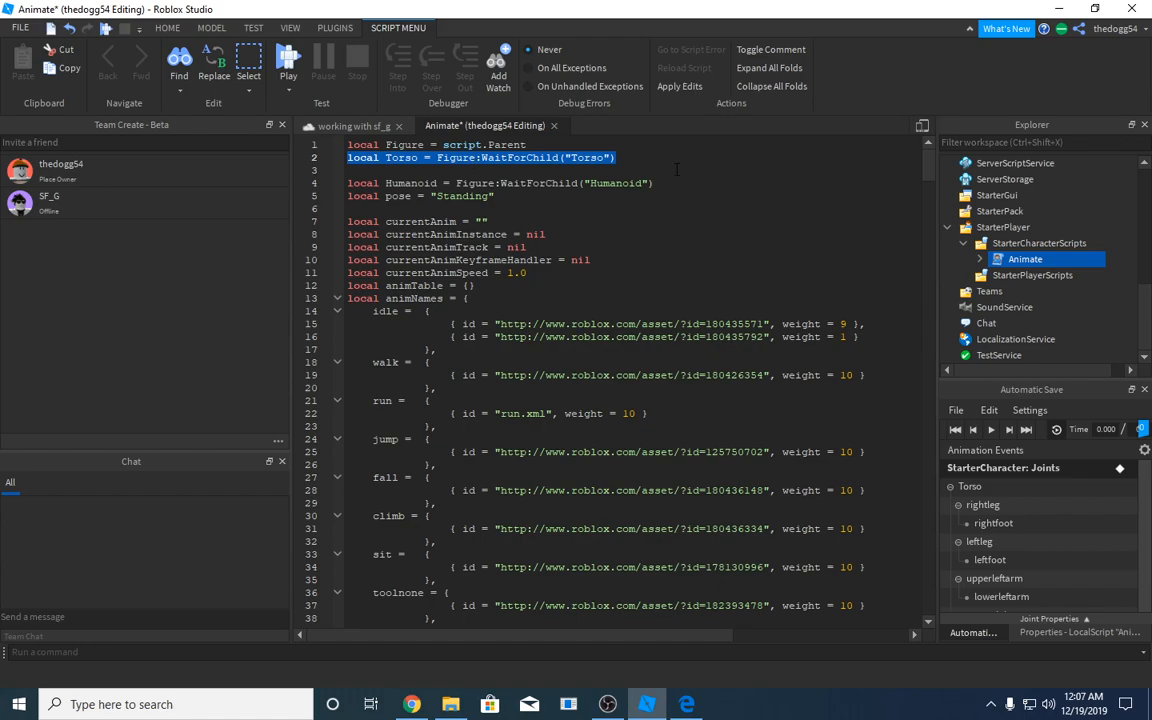
pyautogui.click(634, 158)
pyautogui.press('Return')
pyautogui.hotkey('ctrl', 'v')
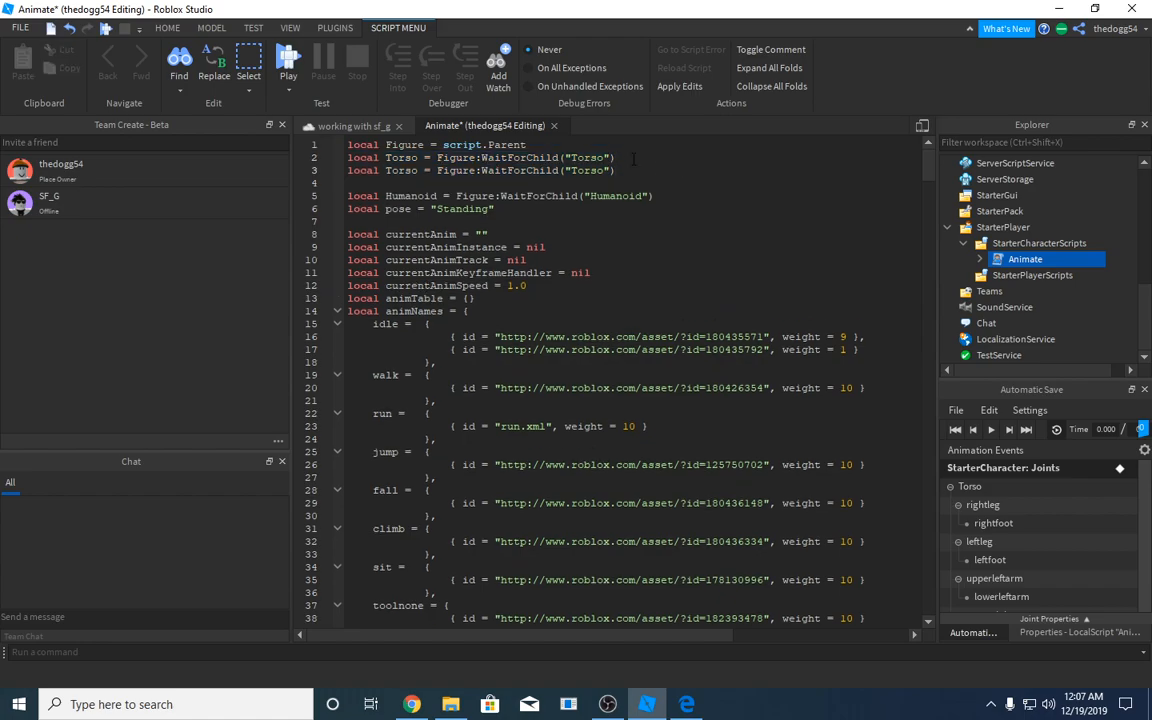
pyautogui.moveTo(421, 170); pyautogui.dragTo(386, 170)
pyautogui.press('BackSpace')
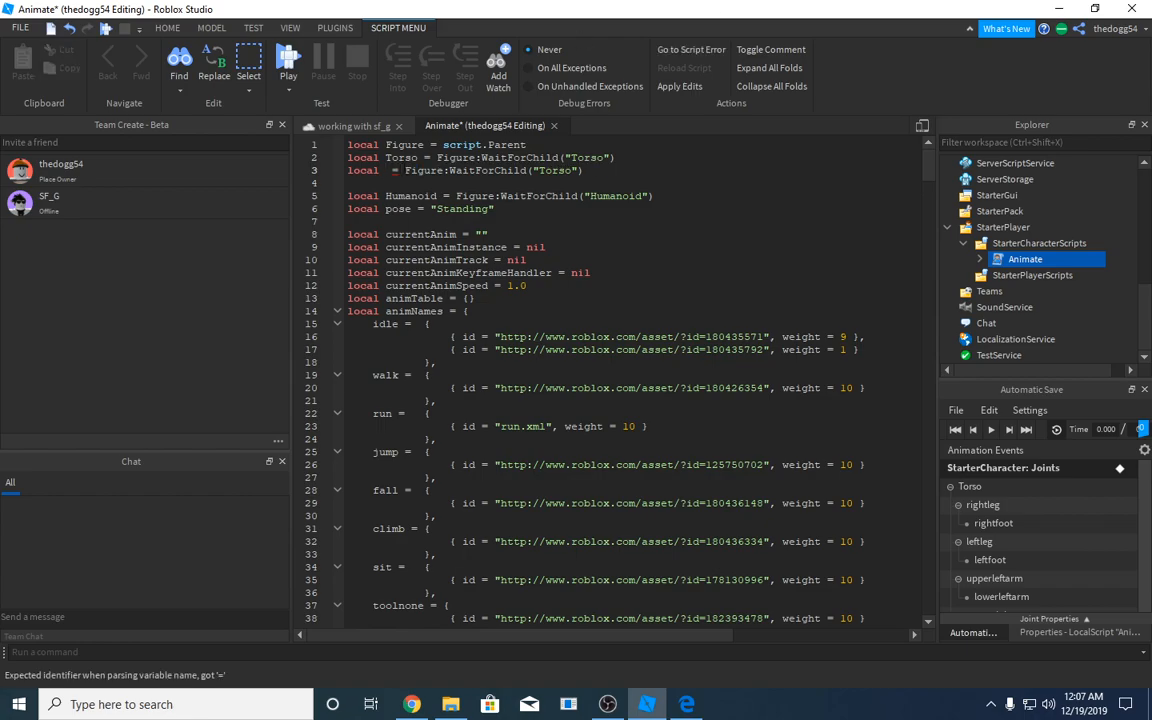
pyautogui.write('rightleg')
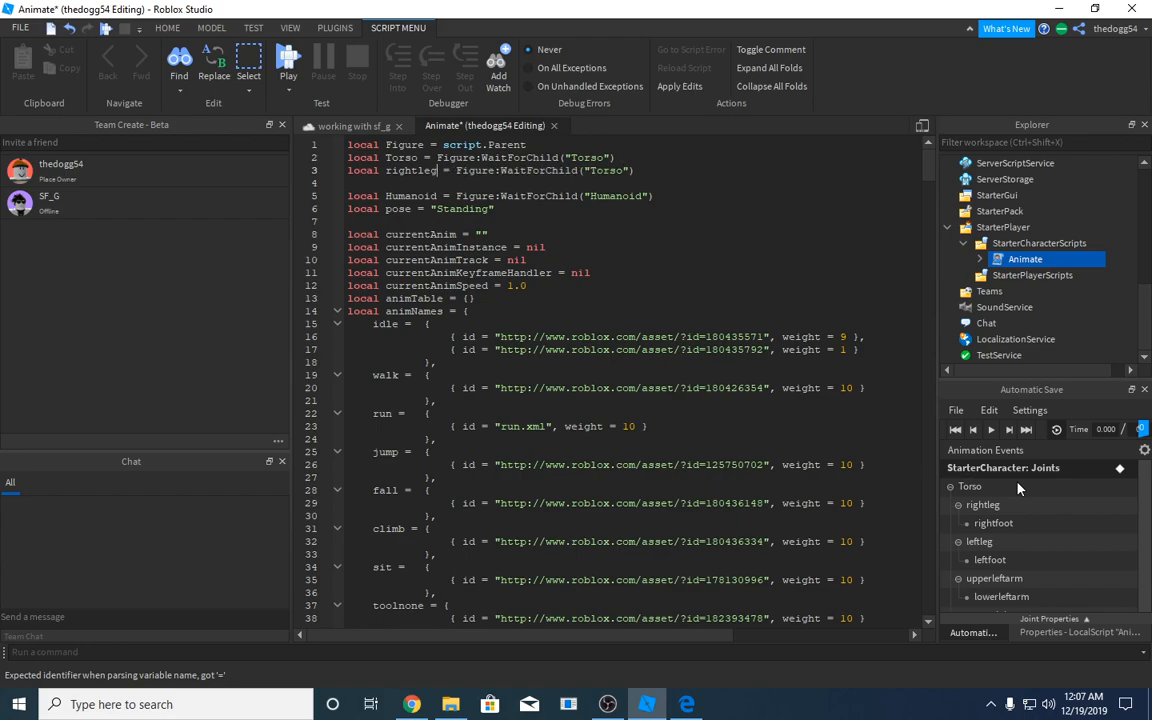
# Change the rightleg declaration's value to Torso:WaitForChild("rightleg")
pyautogui.moveTo(496, 173); pyautogui.dragTo(457, 171)
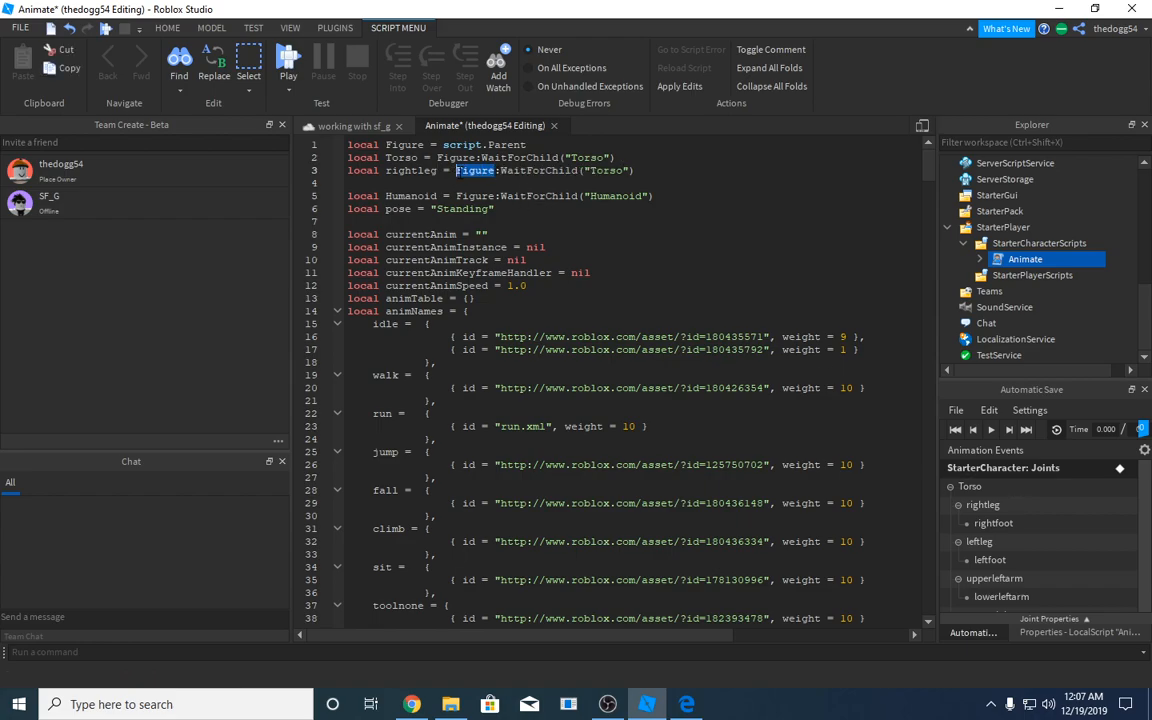
pyautogui.write('tor')
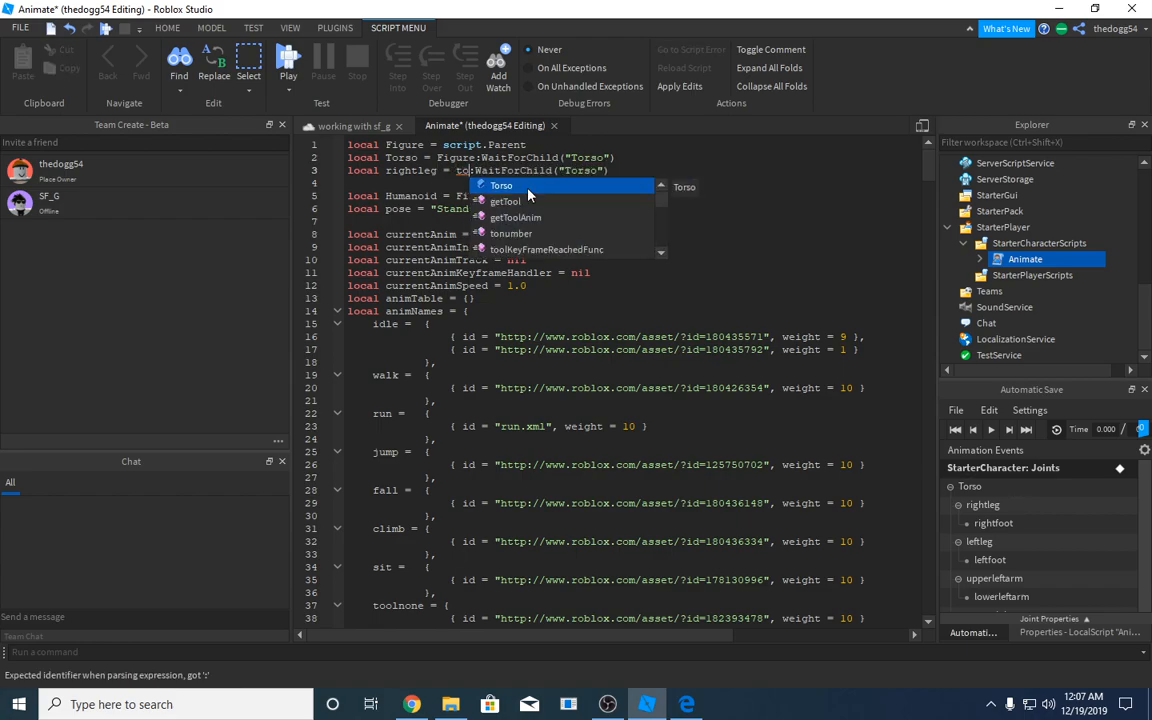
pyautogui.click(527, 187)
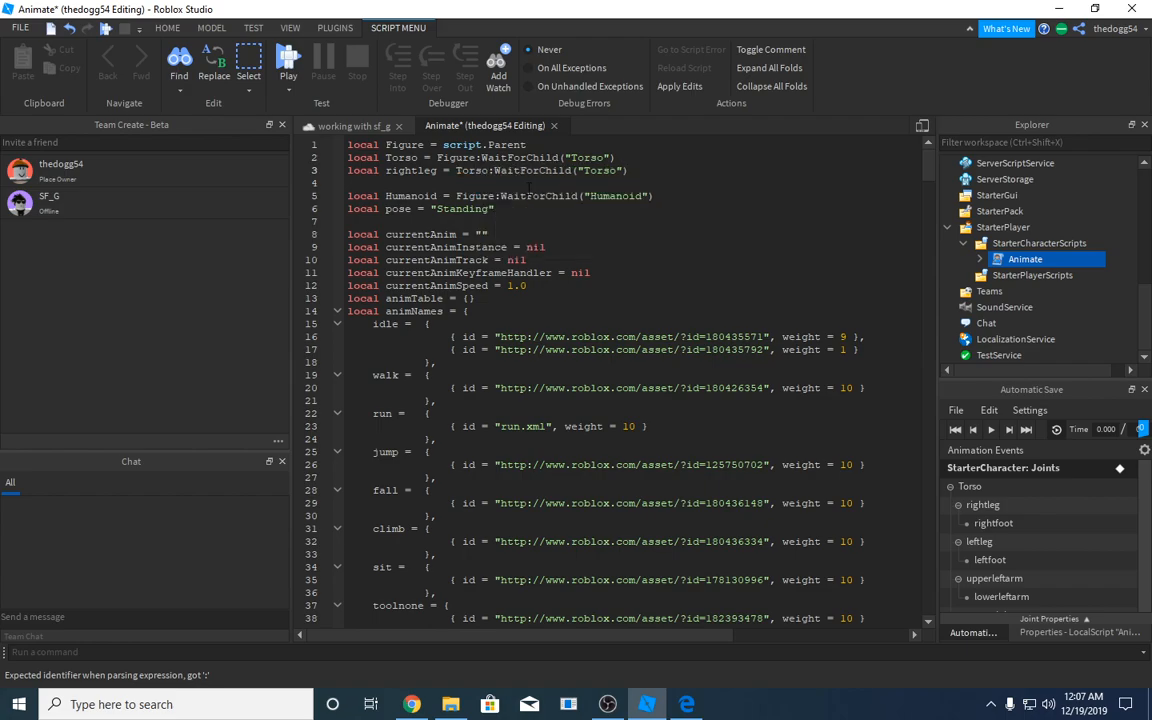
pyautogui.moveTo(617, 170); pyautogui.dragTo(611, 170)
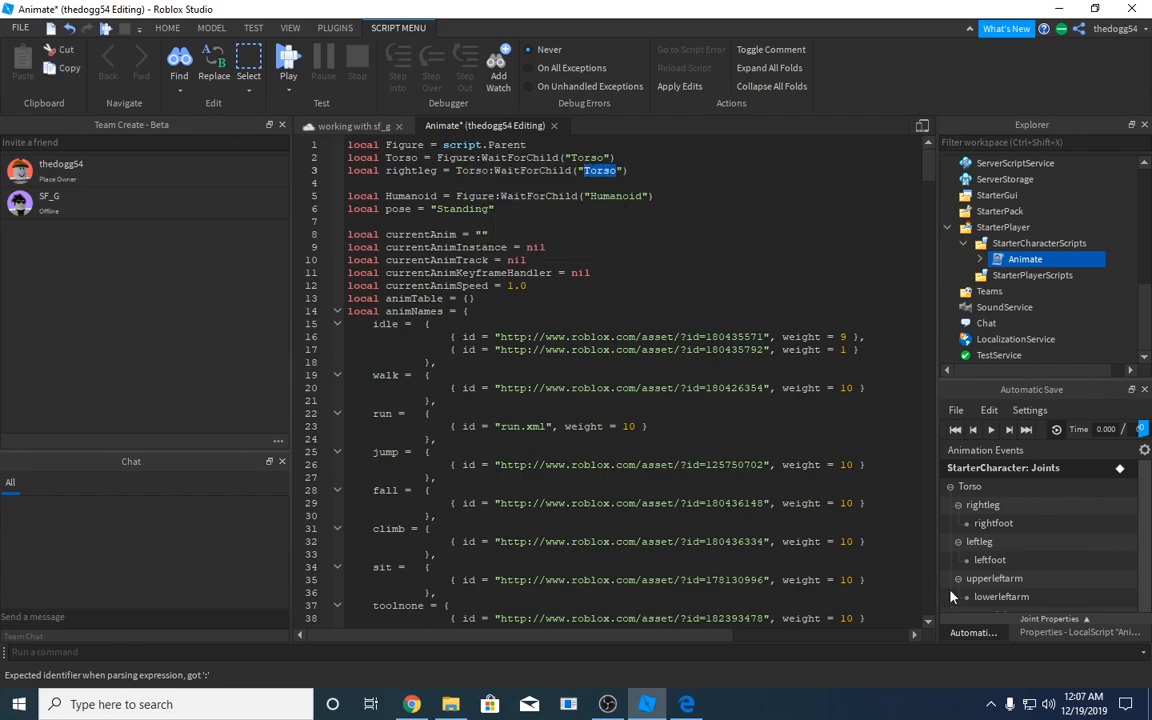
pyautogui.press('BackSpace')
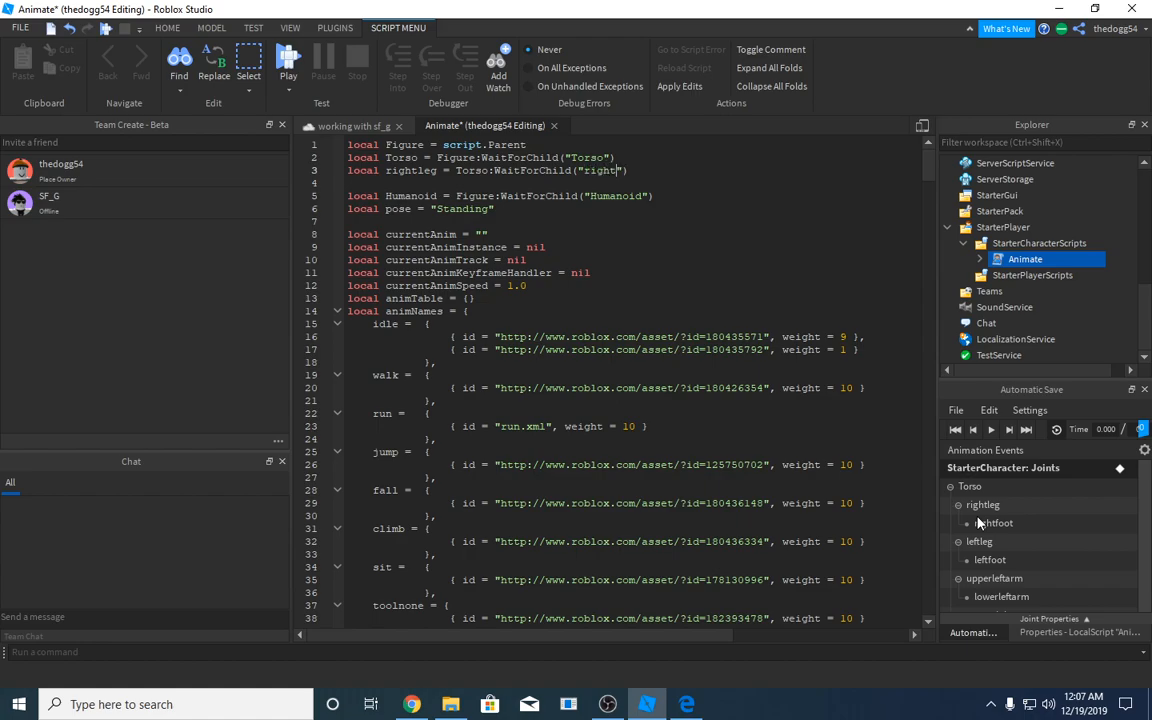
pyautogui.moveTo(617, 158); pyautogui.dragTo(657, 171)
pyautogui.click(655, 171)
# Return to the 3D view and examine how the legs and feet of StarterCharacter and the nearby four-legged model are connected
pyautogui.click(335, 125)
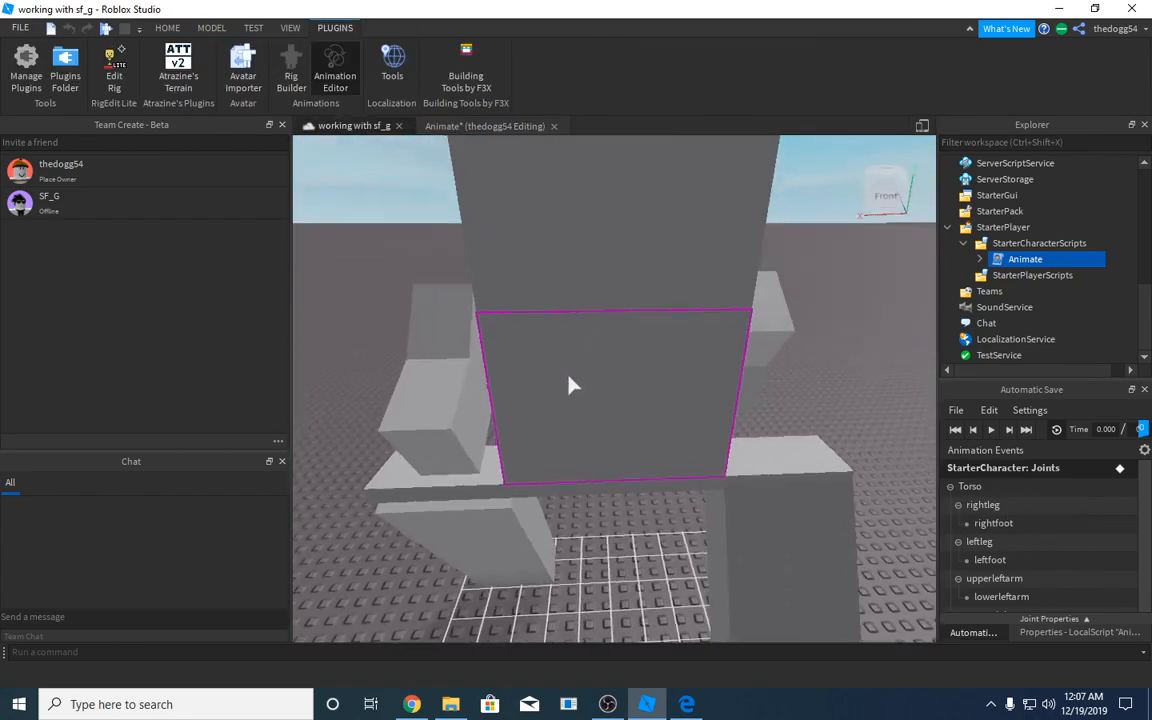
pyautogui.moveTo(568, 383); pyautogui.dragTo(568, 376, button='right')
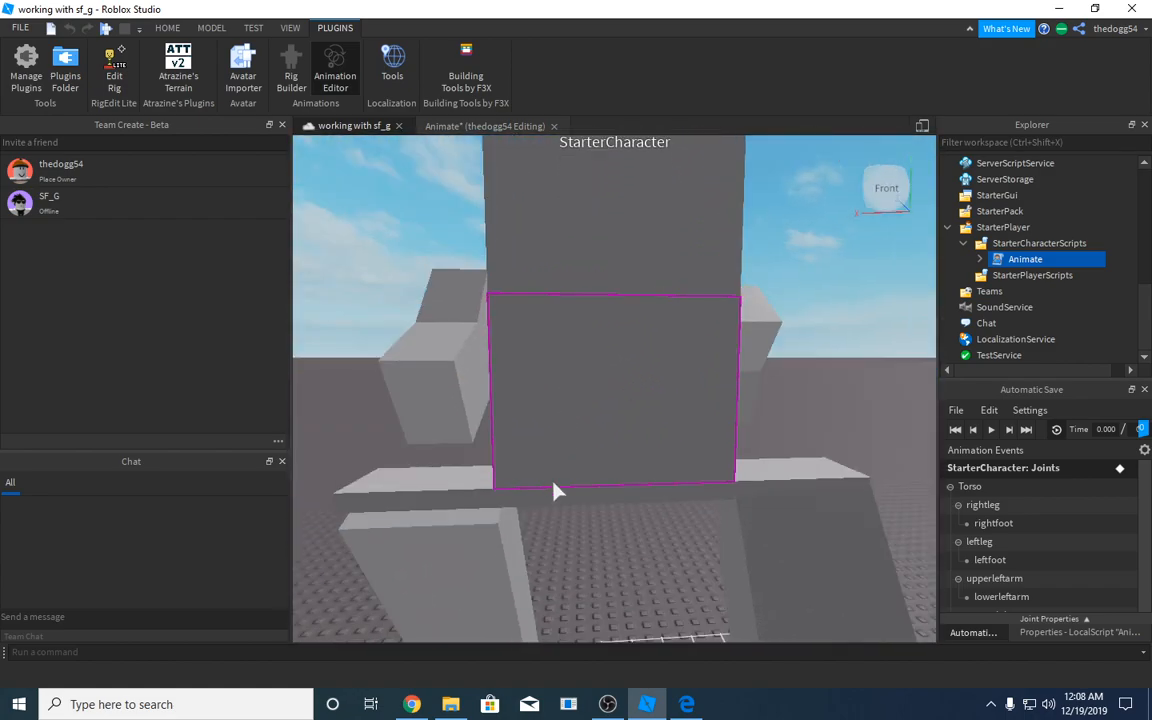
pyautogui.scroll(-5, 556, 486)
pyautogui.moveTo(566, 503); pyautogui.dragTo(570, 500, button='right')
pyautogui.scroll(-5, 680, 439)
pyautogui.moveTo(666, 438); pyautogui.dragTo(666, 438, button='right')
pyautogui.scroll(5, 666, 438)
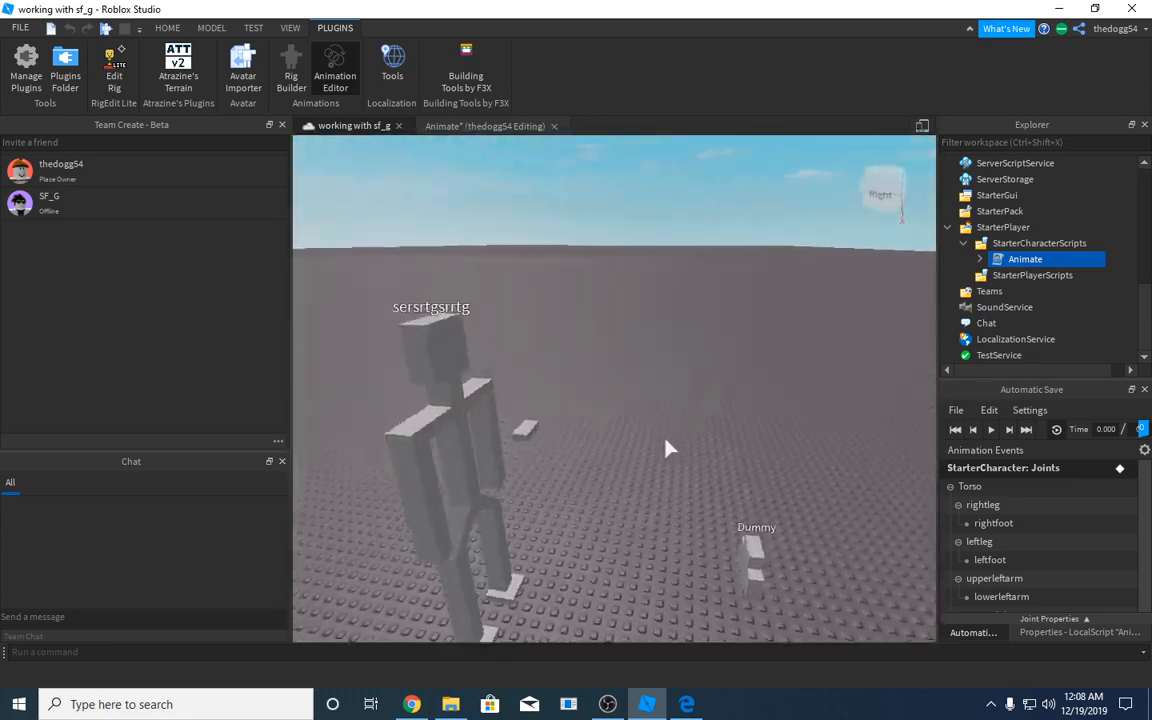
pyautogui.scroll(5, 666, 438)
pyautogui.scroll(5, 649, 482)
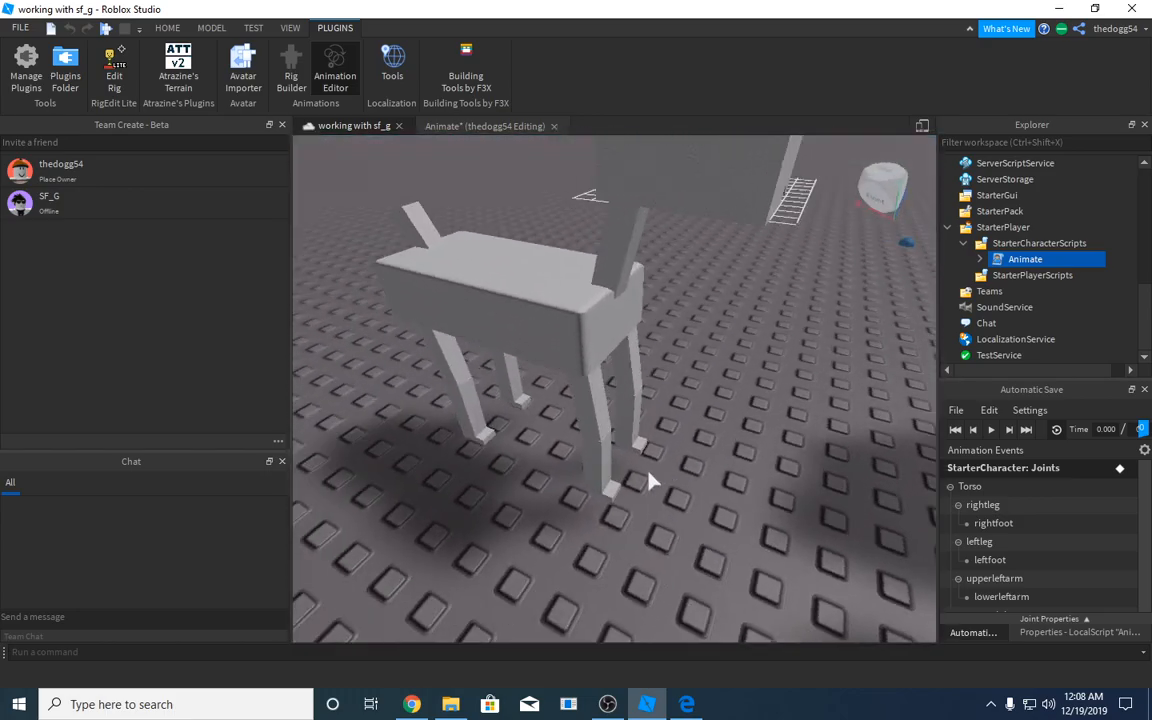
pyautogui.click(608, 487)
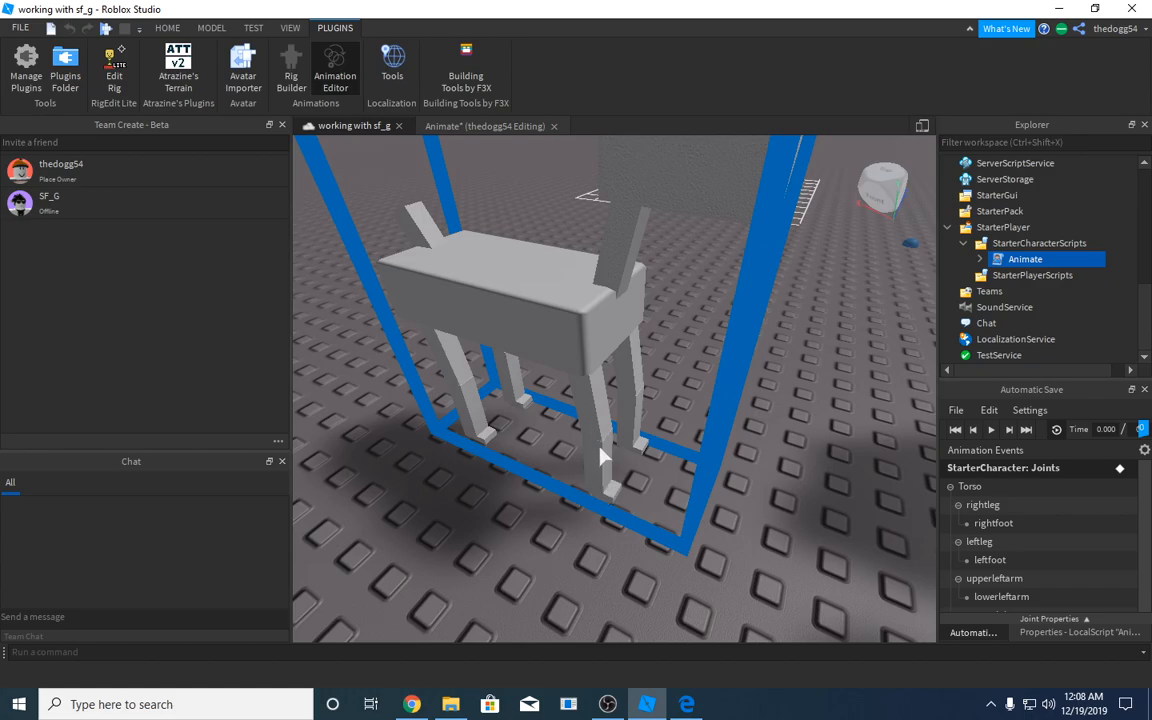
pyautogui.scroll(-5, 602, 427)
pyautogui.scroll(3, 621, 425)
pyautogui.moveTo(602, 427); pyautogui.dragTo(514, 458, button='right')
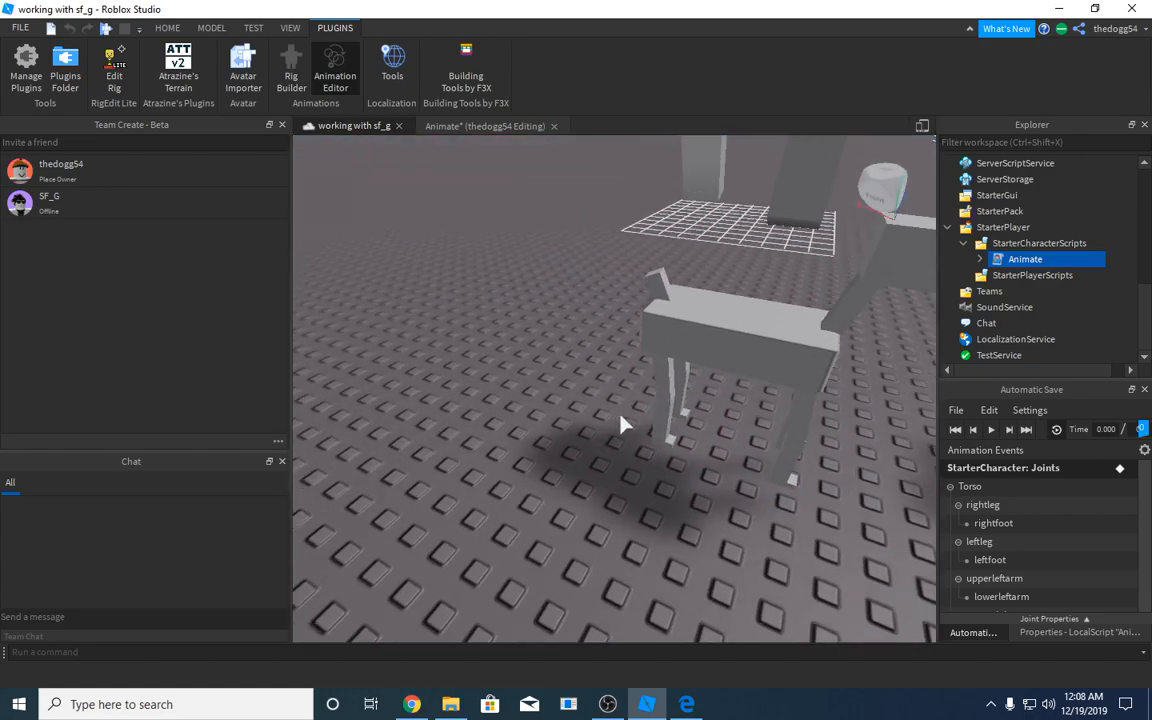
pyautogui.scroll(3, 659, 452)
pyautogui.scroll(3, 659, 452)
pyautogui.scroll(-4, 659, 452)
pyautogui.scroll(1, 659, 452)
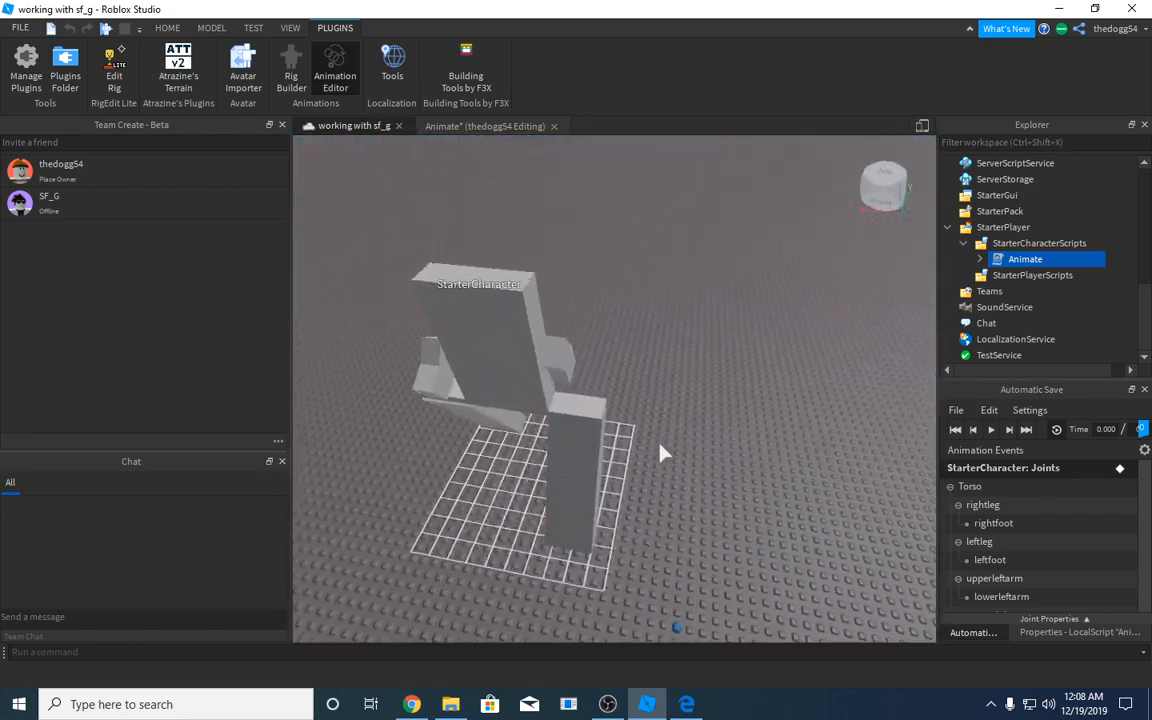
pyautogui.scroll(2, 659, 452)
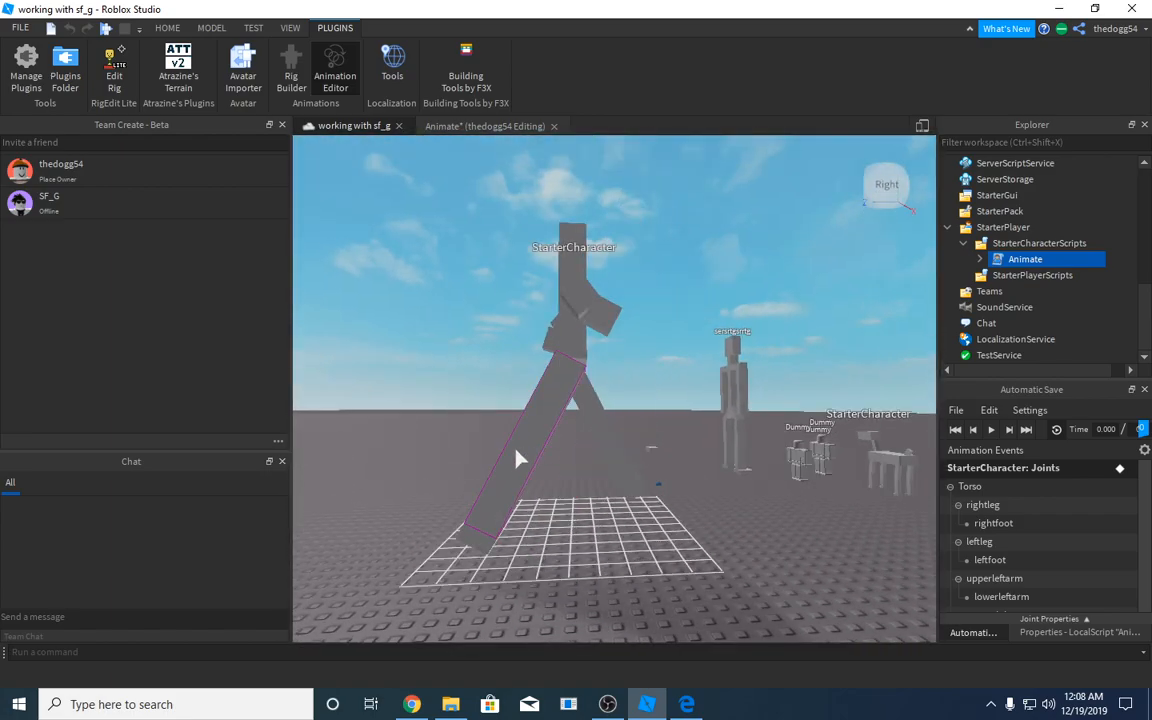
# Select StarterCharacter's rightleg joint and its rightfoot joint to examine their hierarchy
pyautogui.click(548, 463)
pyautogui.scroll(3, 548, 463)
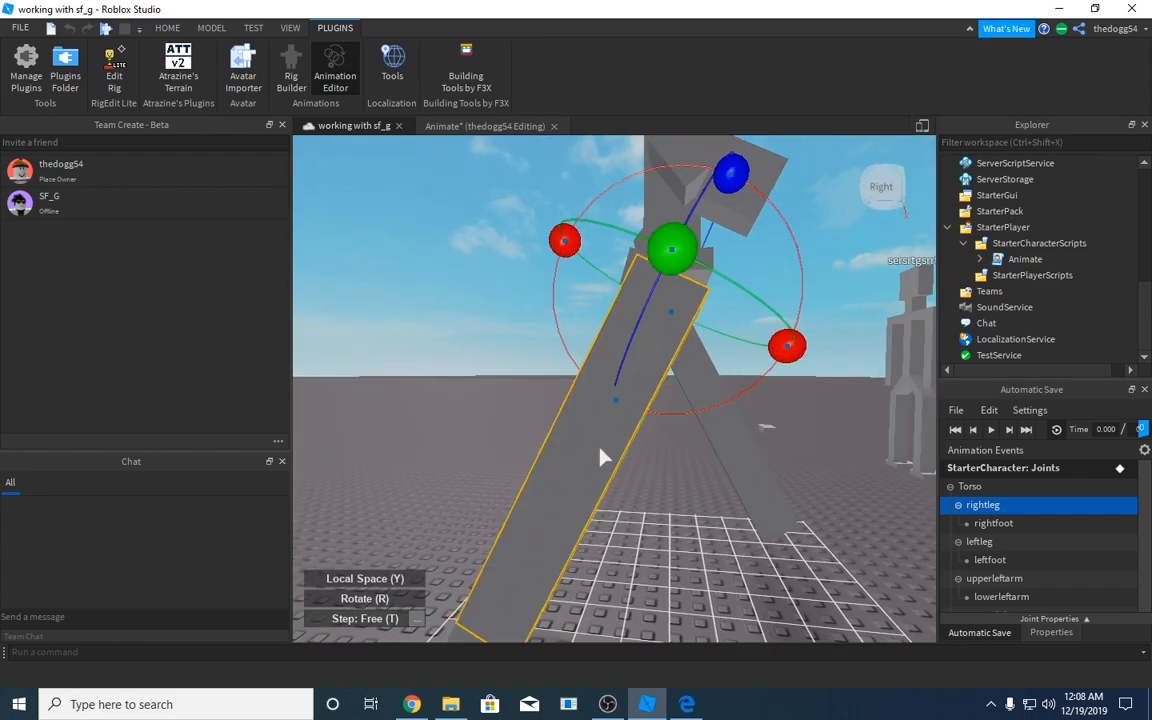
pyautogui.click(985, 523)
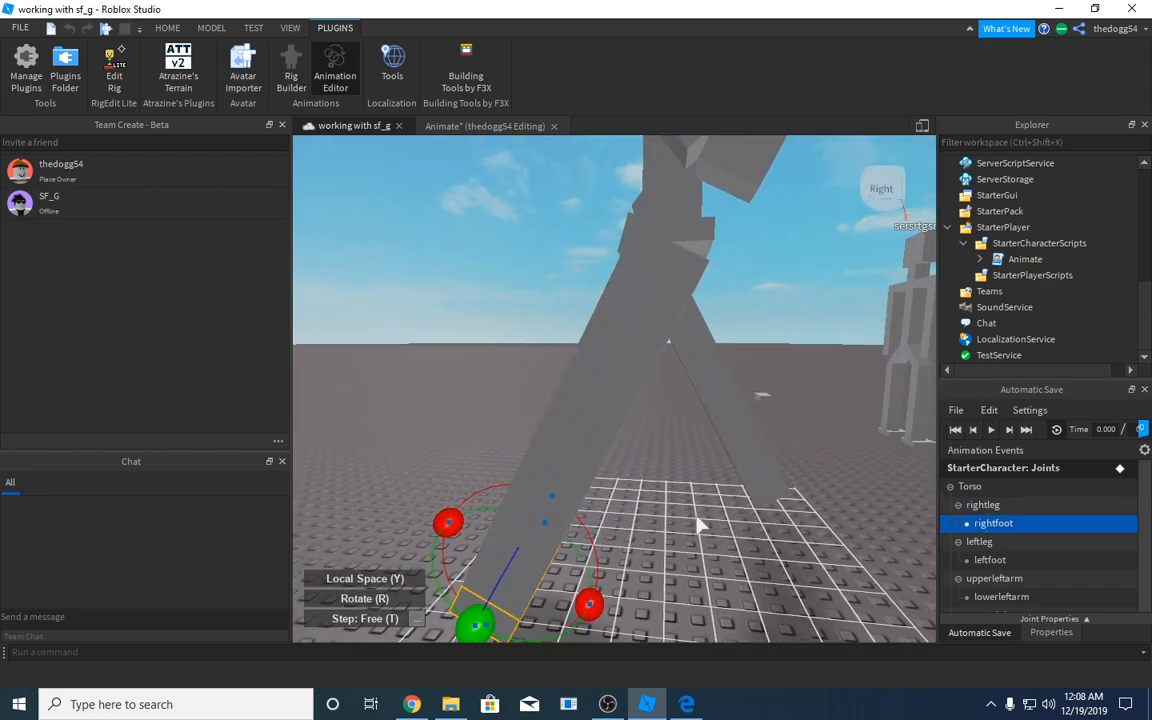
# Return to the Animate script, duplicate the rightleg declaration directly below itself, and rename the copied variable rightfoot
pyautogui.doubleClick(997, 260)
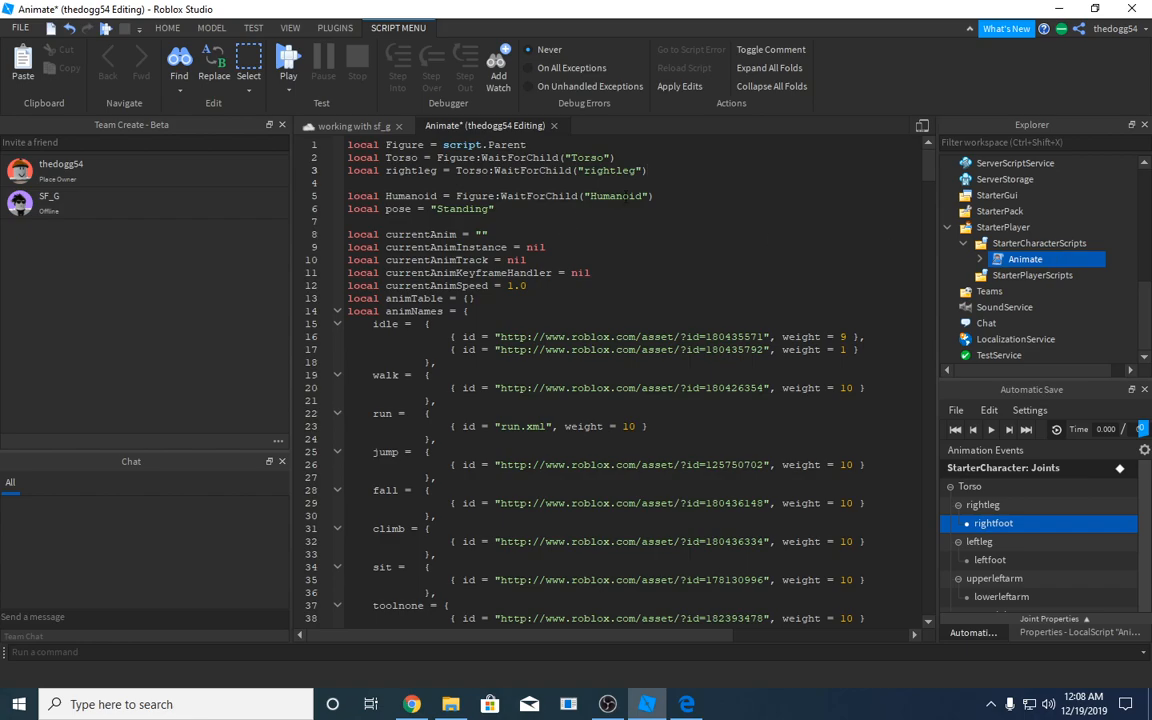
pyautogui.moveTo(648, 170); pyautogui.dragTo(303, 178)
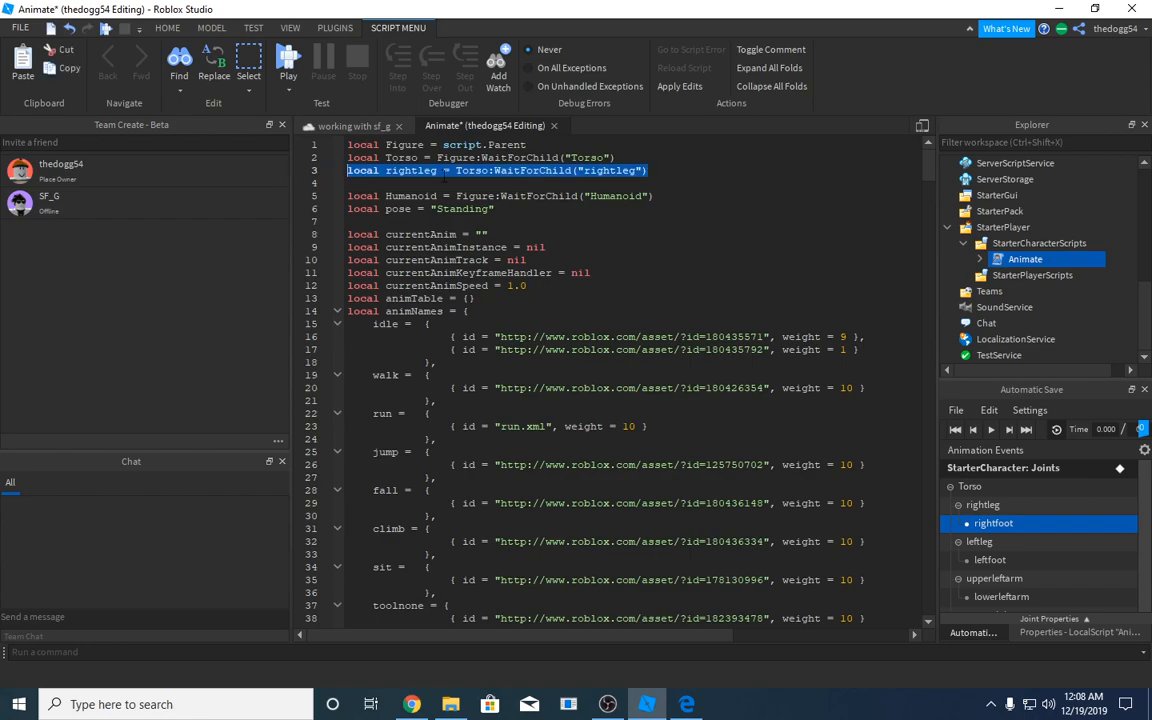
pyautogui.hotkey('ctrl', 'c')
pyautogui.click(663, 170)
pyautogui.press('Return')
pyautogui.hotkey('ctrl', 'v')
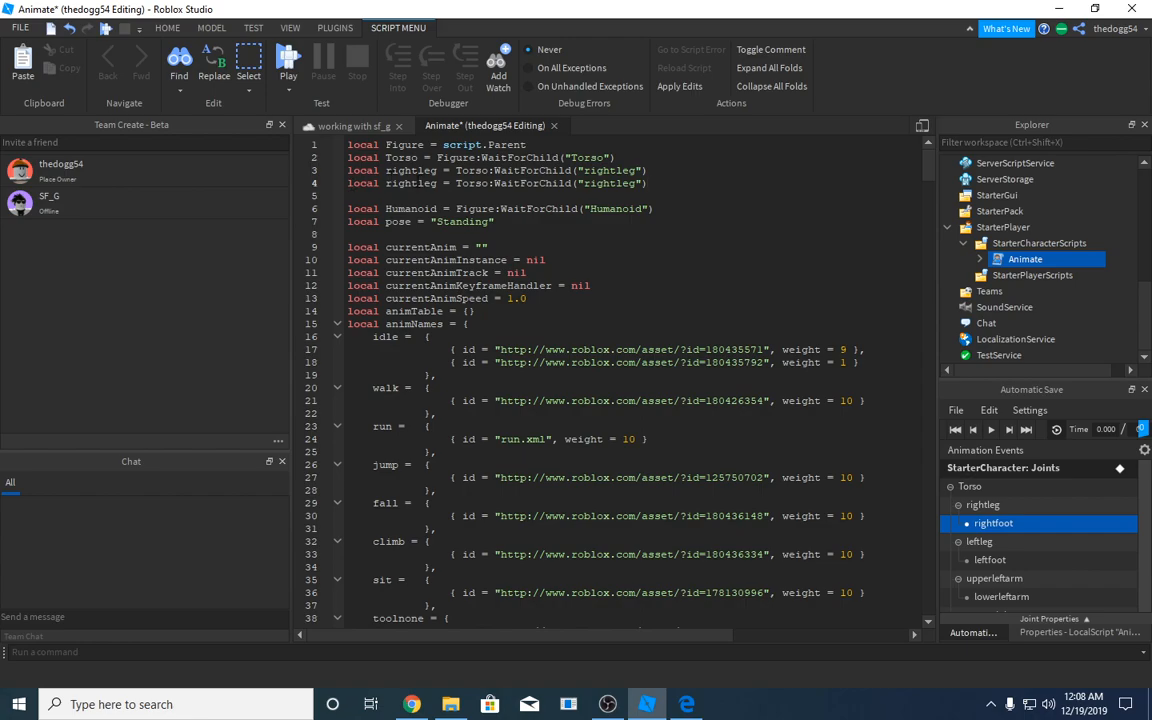
pyautogui.moveTo(418, 183); pyautogui.dragTo(437, 184)
pyautogui.write('foot')
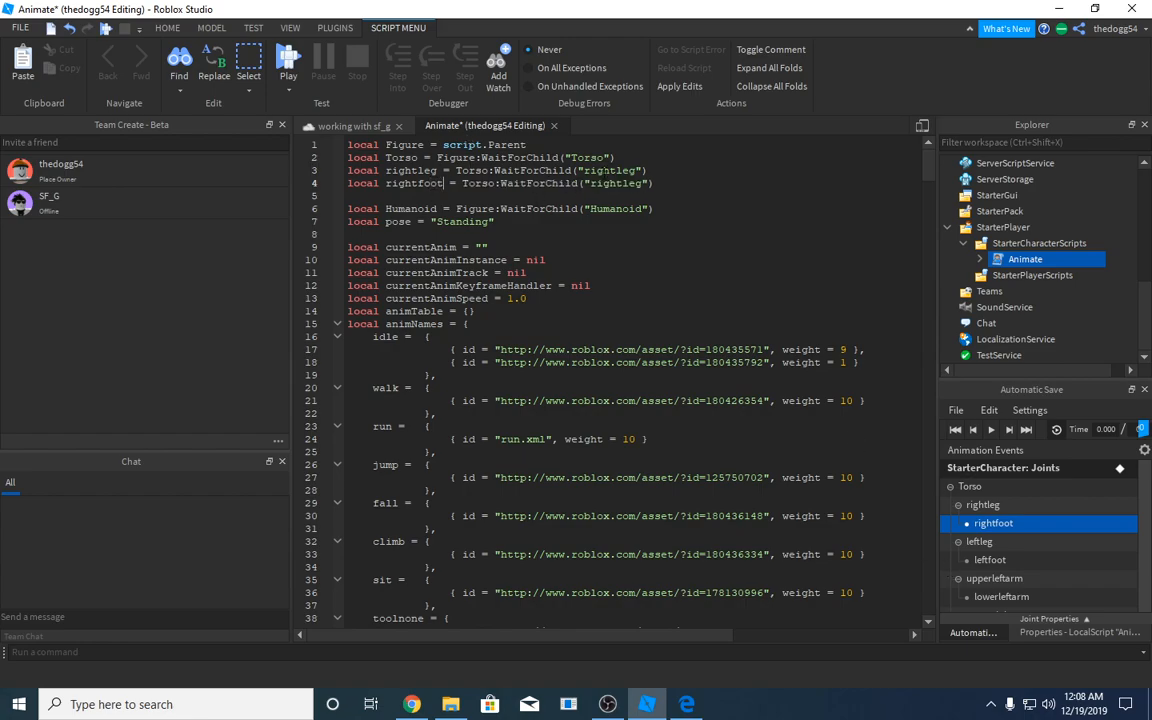
# Change the rightfoot declaration's value to rightleg:WaitForChild("rightfoot")
pyautogui.doubleClick(490, 183)
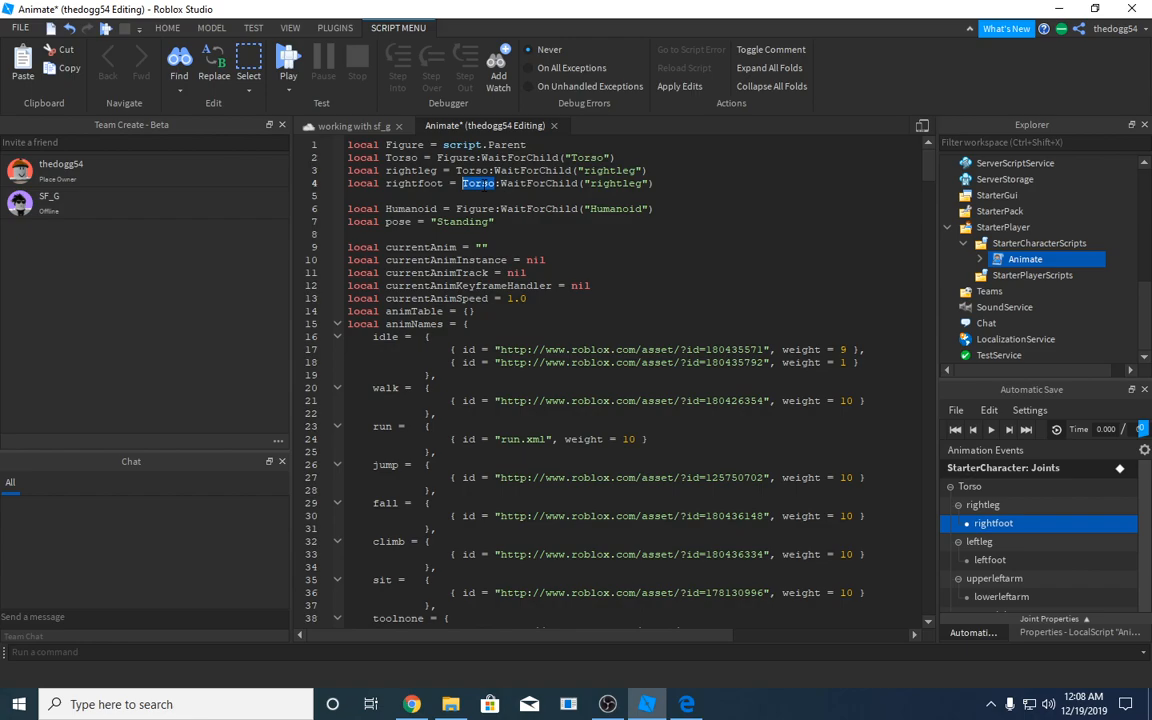
pyautogui.press('BackSpace')
pyautogui.write('ri')
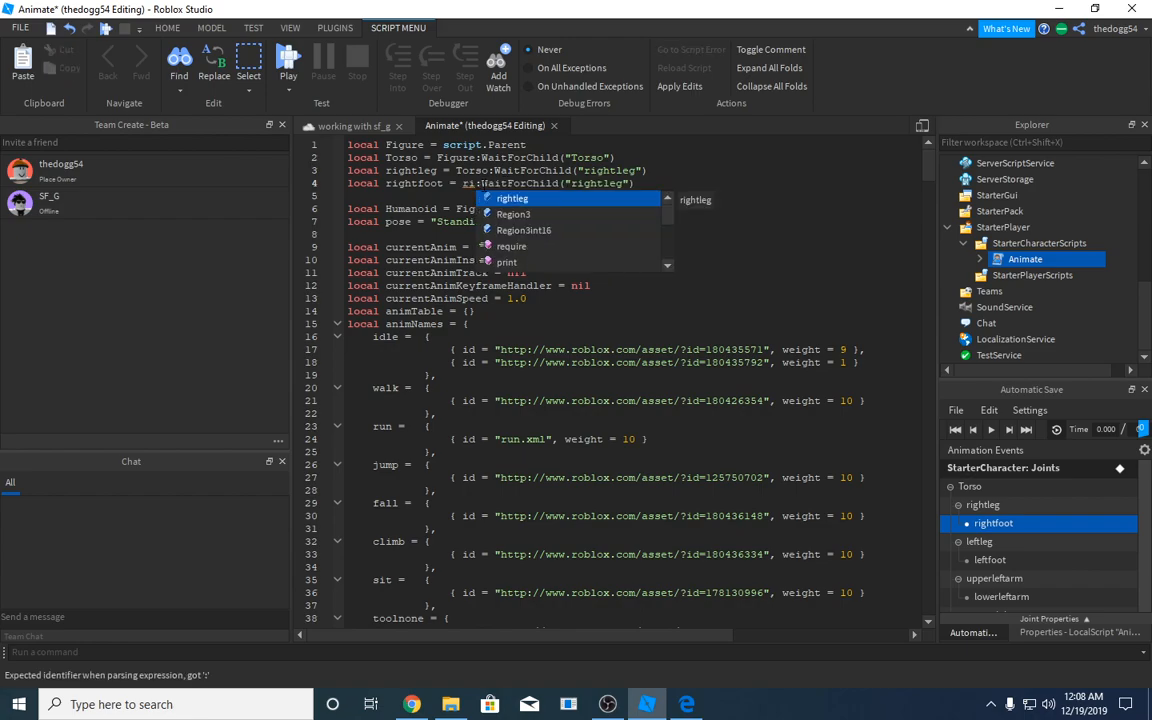
pyautogui.press('Tab')
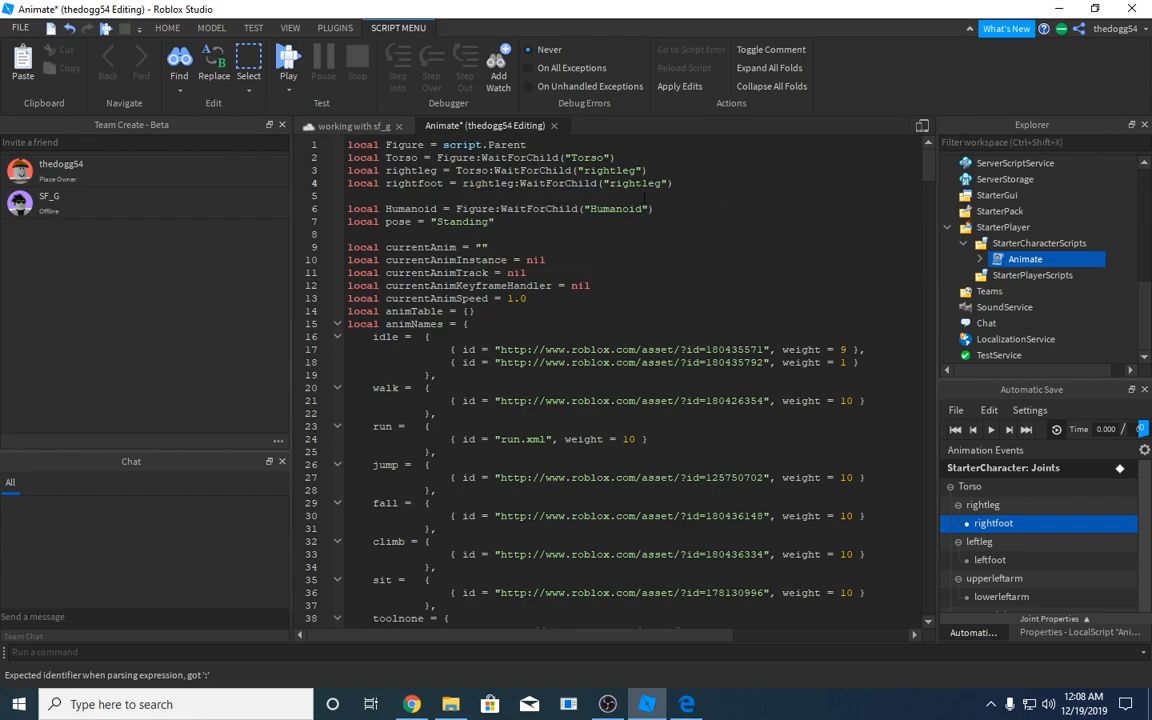
pyautogui.click(661, 185)
pyautogui.press('BackSpace')
pyautogui.press('BackSpace')
pyautogui.press('BackSpace')
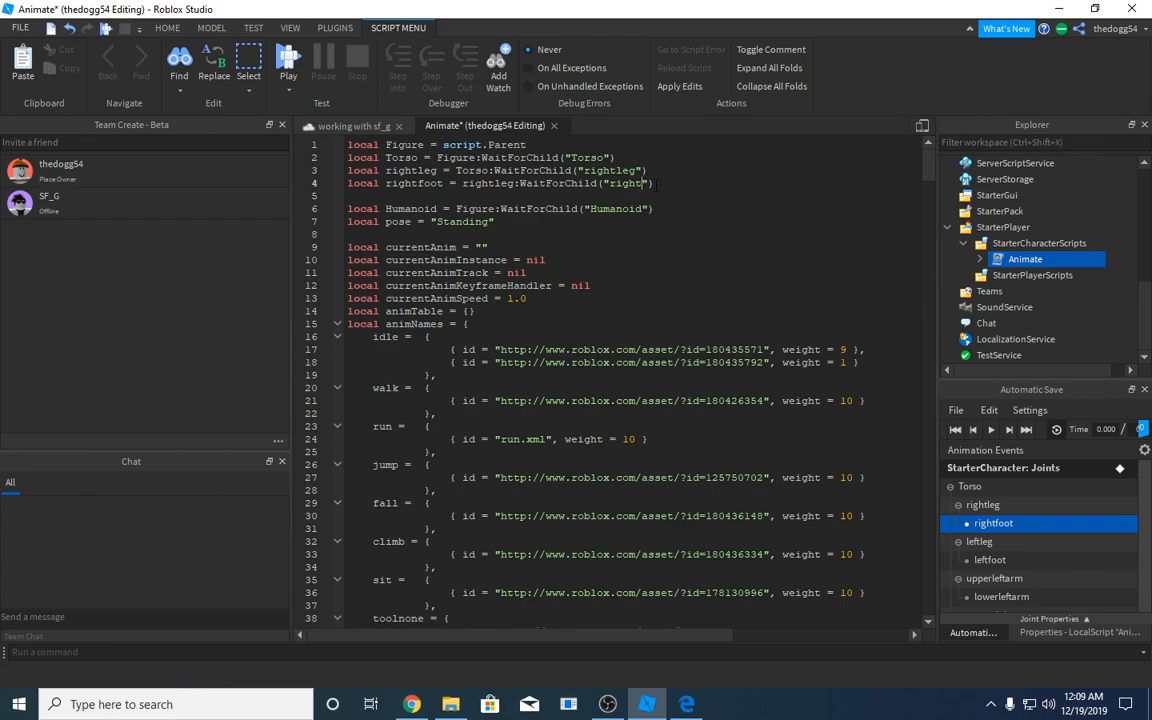
pyautogui.write('foot')
# Duplicate the rightfoot declaration below itself and change both the copy's variable name and its child name to leftfoot
pyautogui.moveTo(690, 185); pyautogui.dragTo(323, 184)
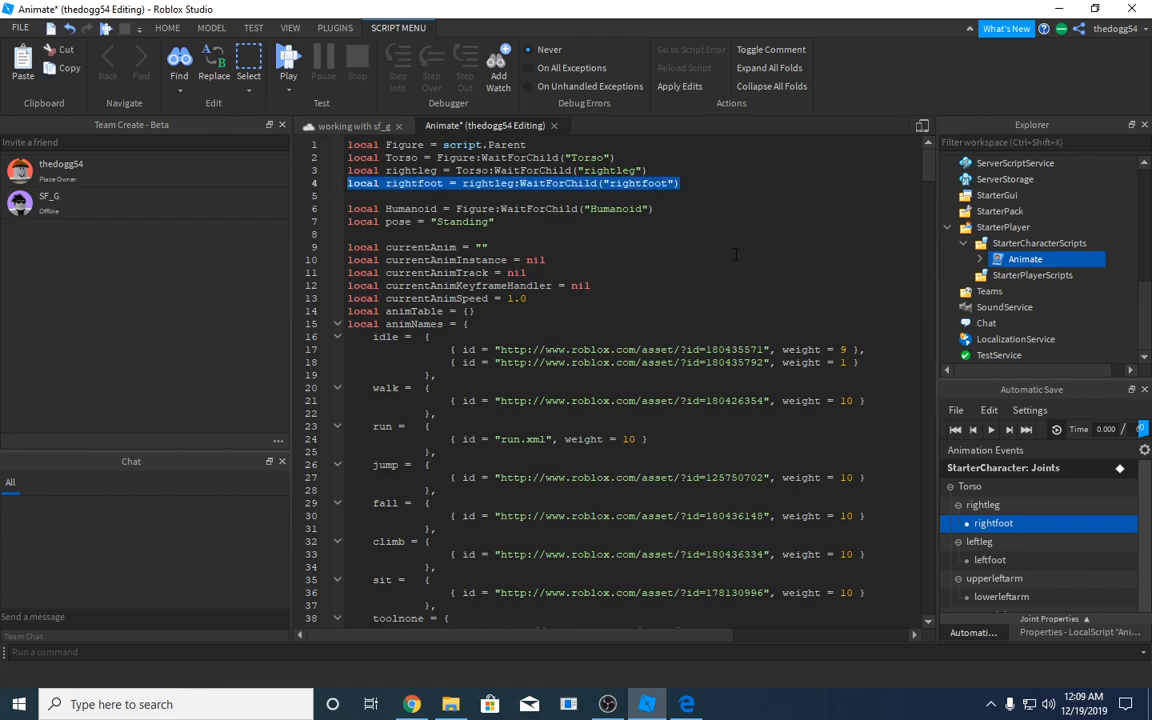
pyautogui.click(680, 183)
pyautogui.press('Return')
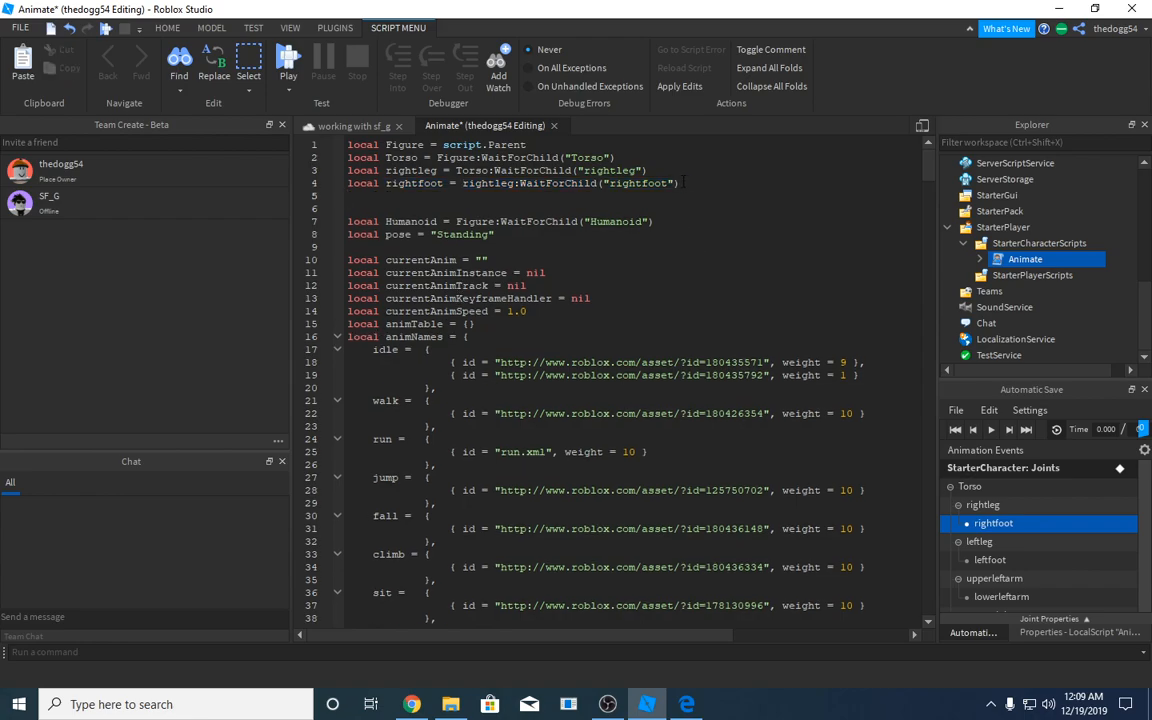
pyautogui.hotkey('ctrl', 'v')
pyautogui.moveTo(416, 196); pyautogui.dragTo(386, 196)
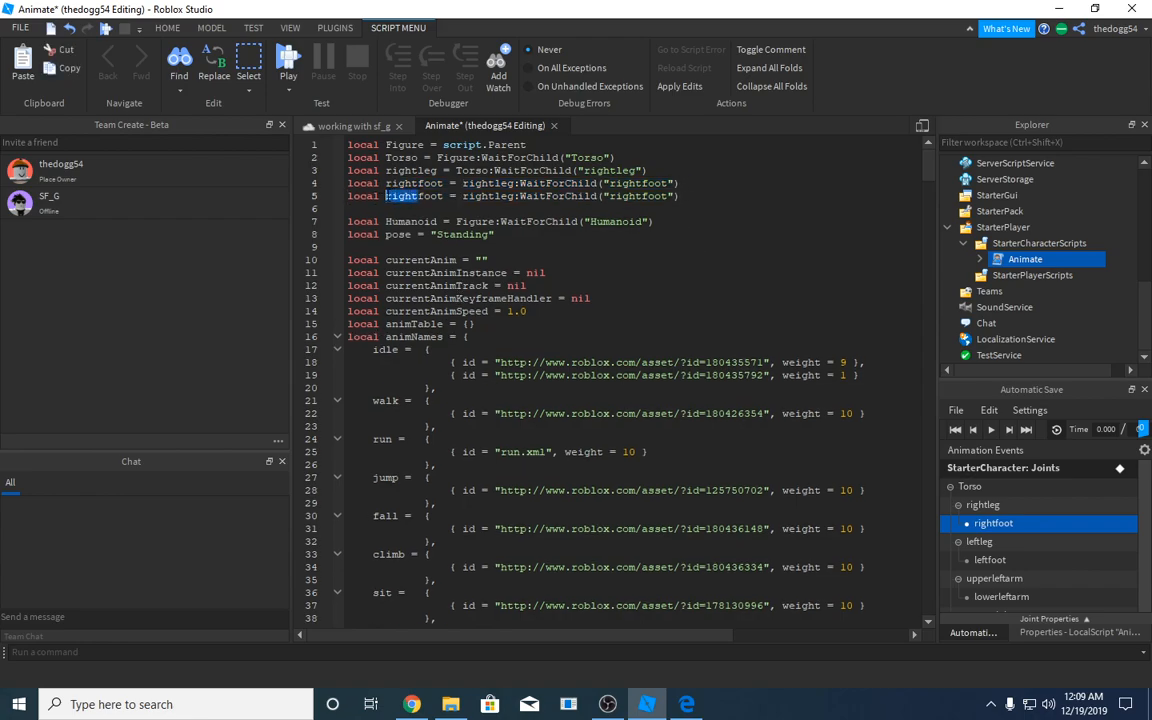
pyautogui.write('left')
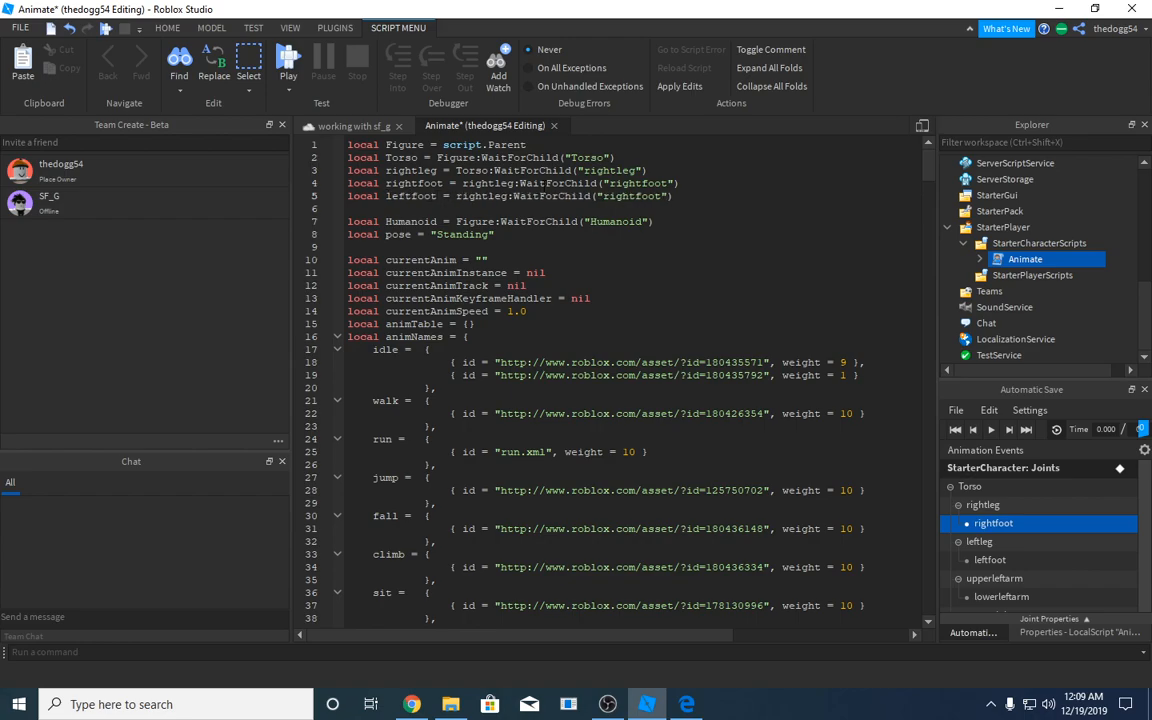
pyautogui.moveTo(493, 196); pyautogui.dragTo(469, 196)
pyautogui.click(500, 208)
pyautogui.moveTo(635, 196); pyautogui.dragTo(603, 197)
pyautogui.press('BackSpace')
pyautogui.write('left')
pyautogui.moveTo(508, 198); pyautogui.dragTo(461, 197)
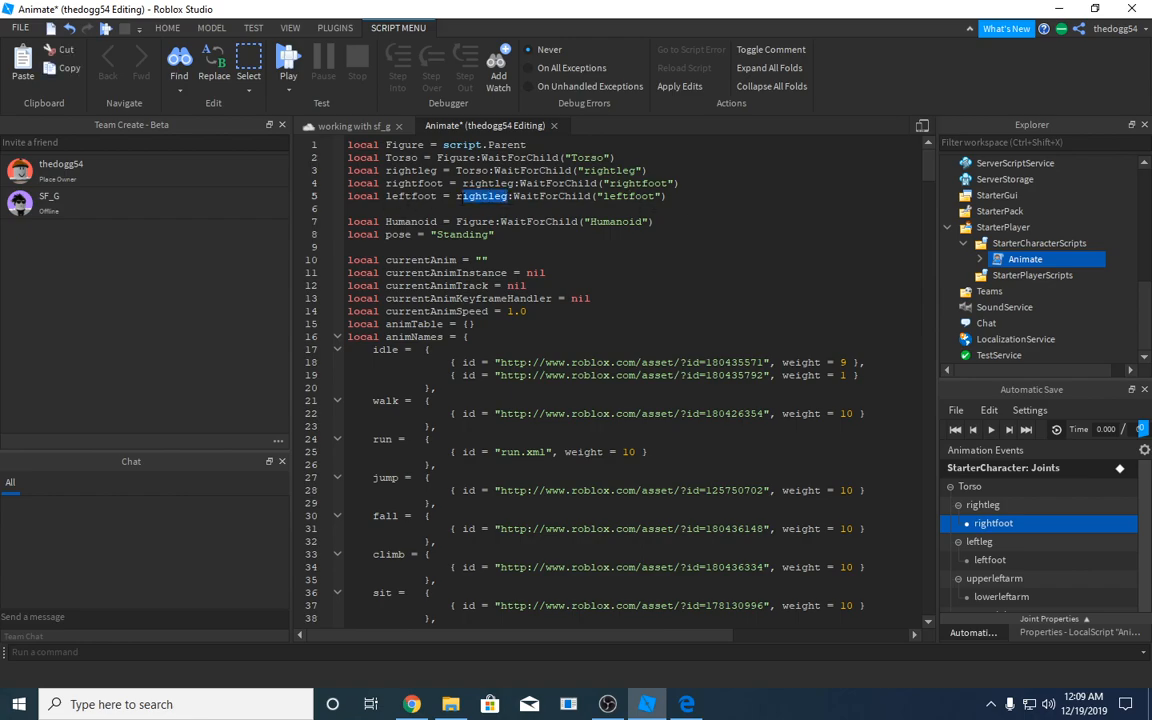
# Insert a copy of the rightleg declaration on a new line between the rightfoot and leftfoot declarations
pyautogui.click(705, 181)
pyautogui.press('Return')
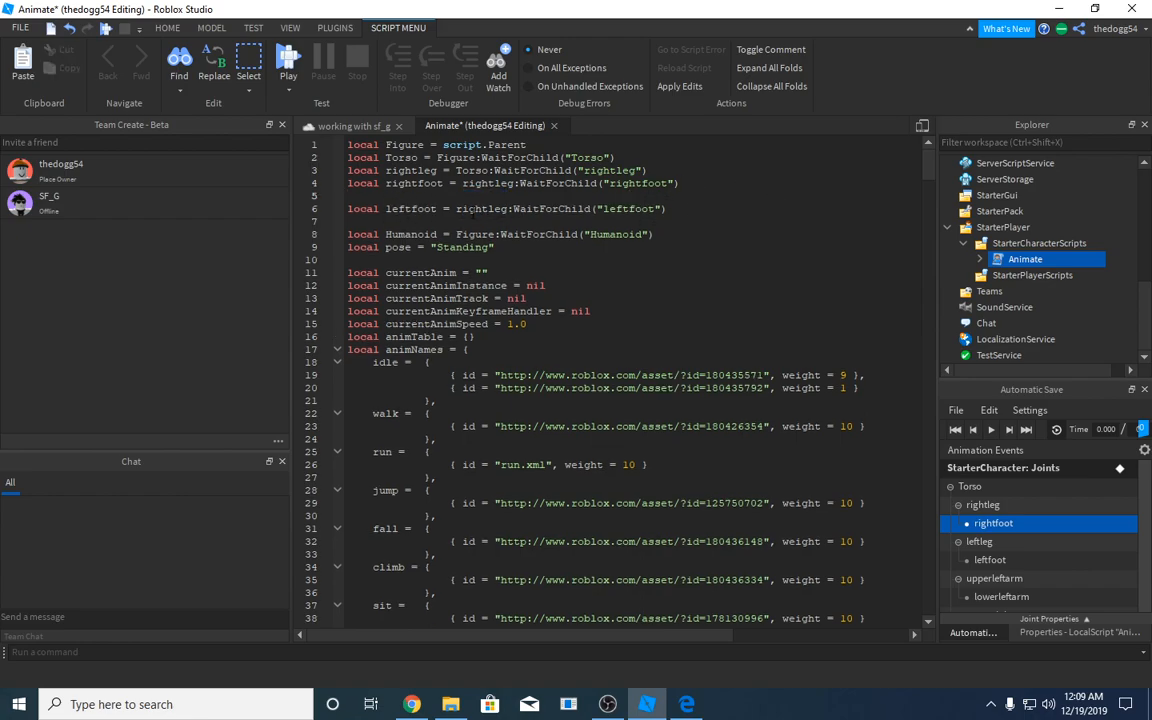
pyautogui.moveTo(656, 171); pyautogui.dragTo(318, 174)
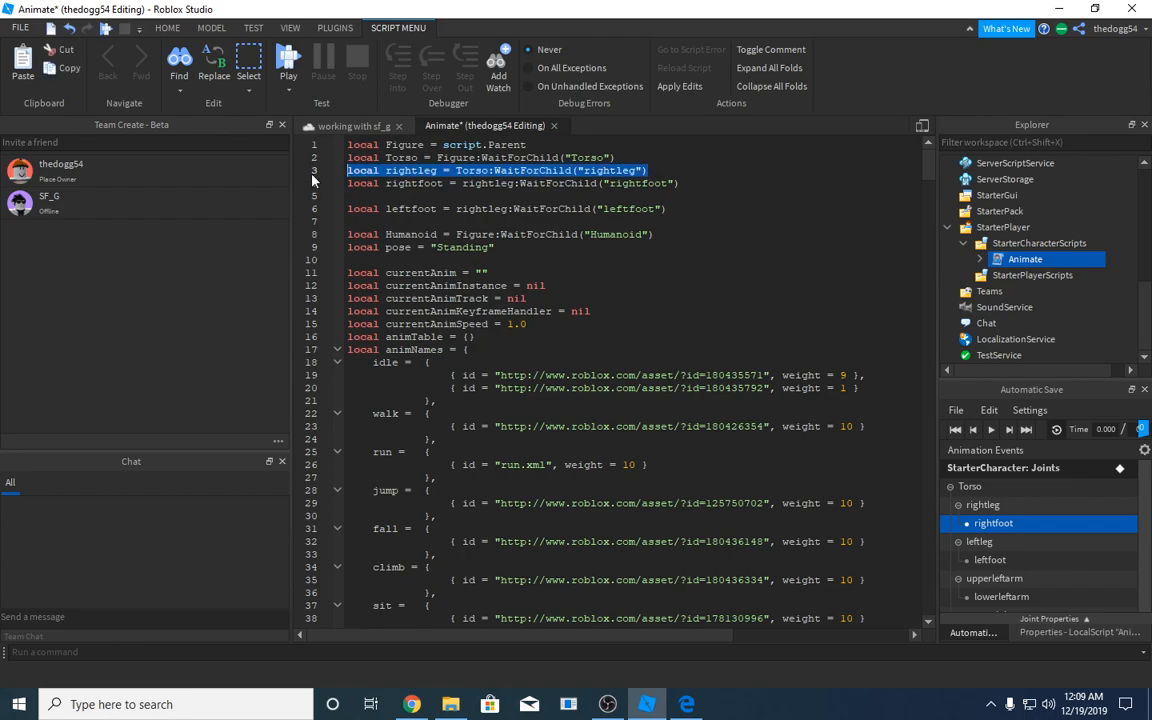
pyautogui.click(388, 196)
pyautogui.hotkey('ctrl', 'v')
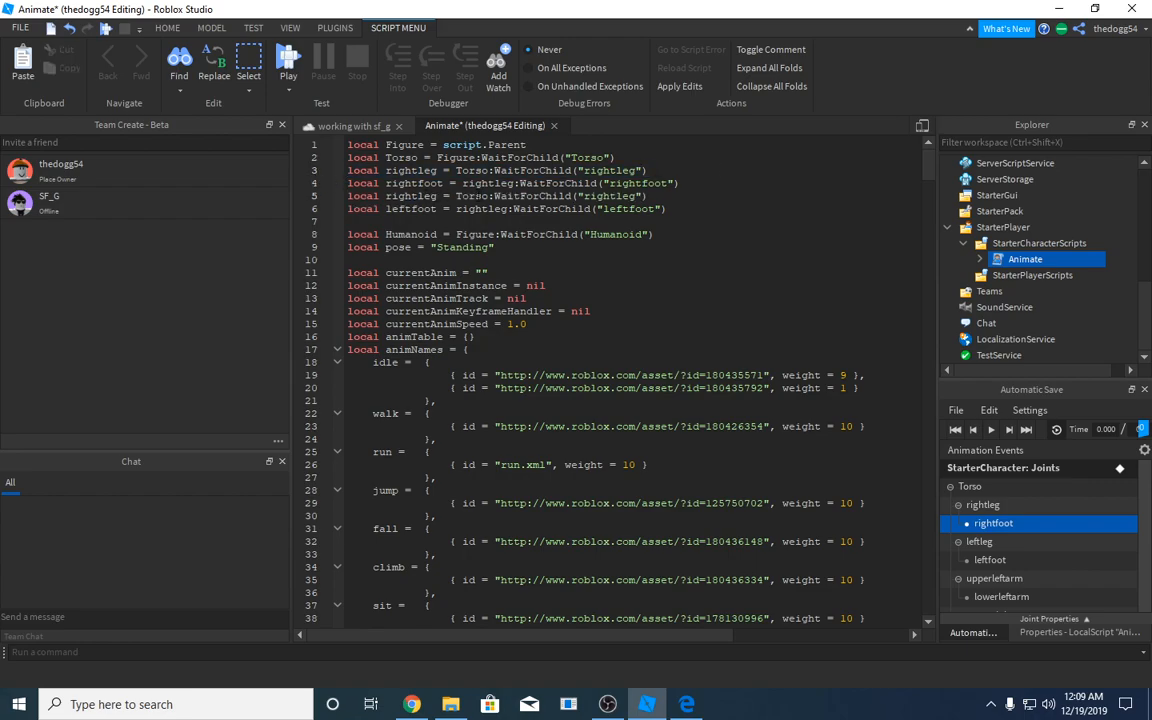
# Change both the variable name and the child name in the second rightleg declaration to leftleg
pyautogui.moveTo(386, 196); pyautogui.dragTo(418, 196)
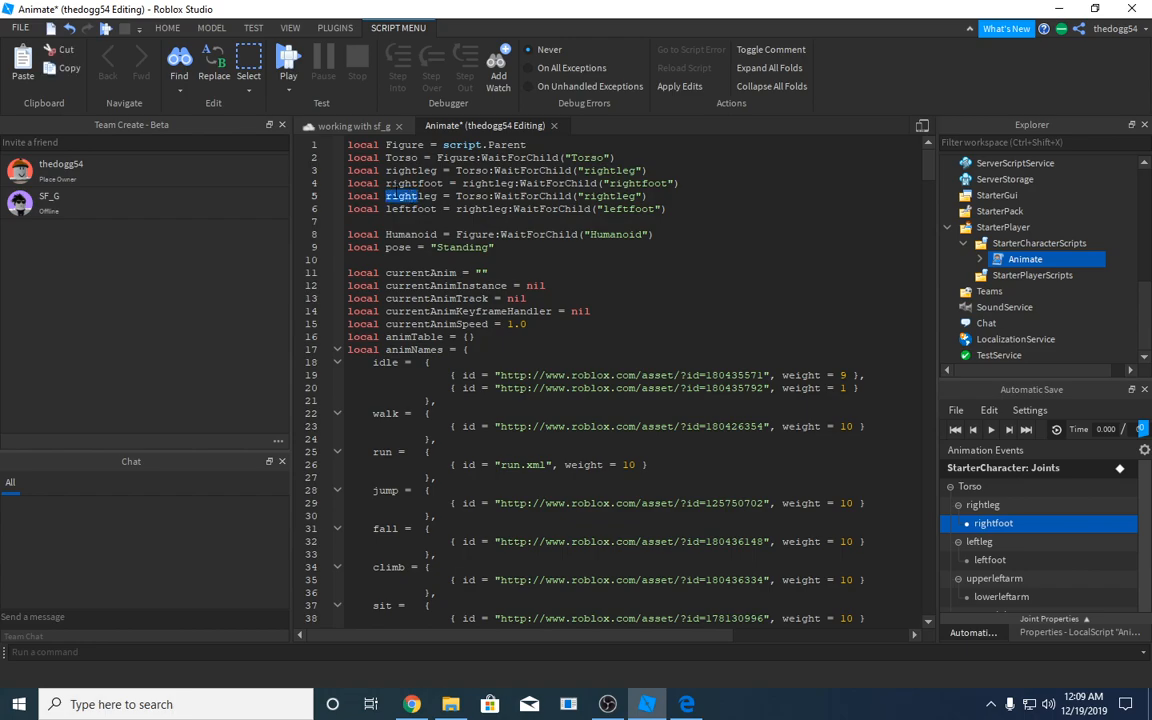
pyautogui.write('left')
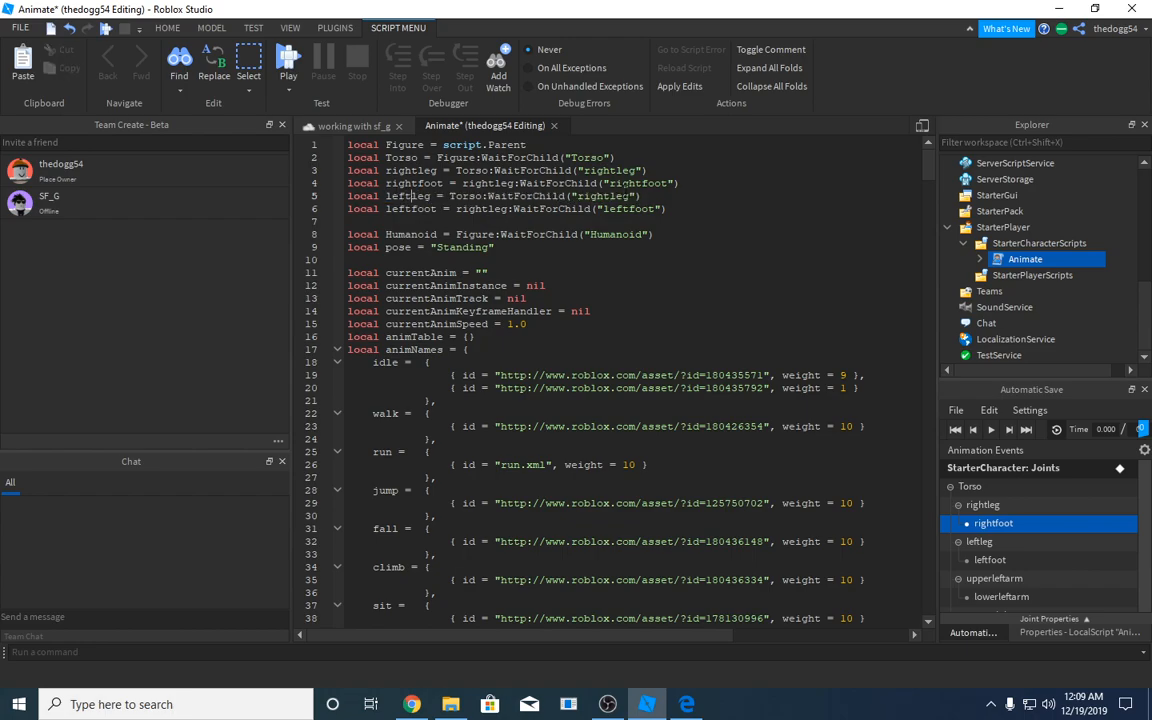
pyautogui.moveTo(609, 196); pyautogui.dragTo(577, 196)
pyautogui.press('BackSpace')
pyautogui.write('left')
# Set the parent in the leftfoot declaration's WaitForChild call to leftleg
pyautogui.doubleClick(485, 208)
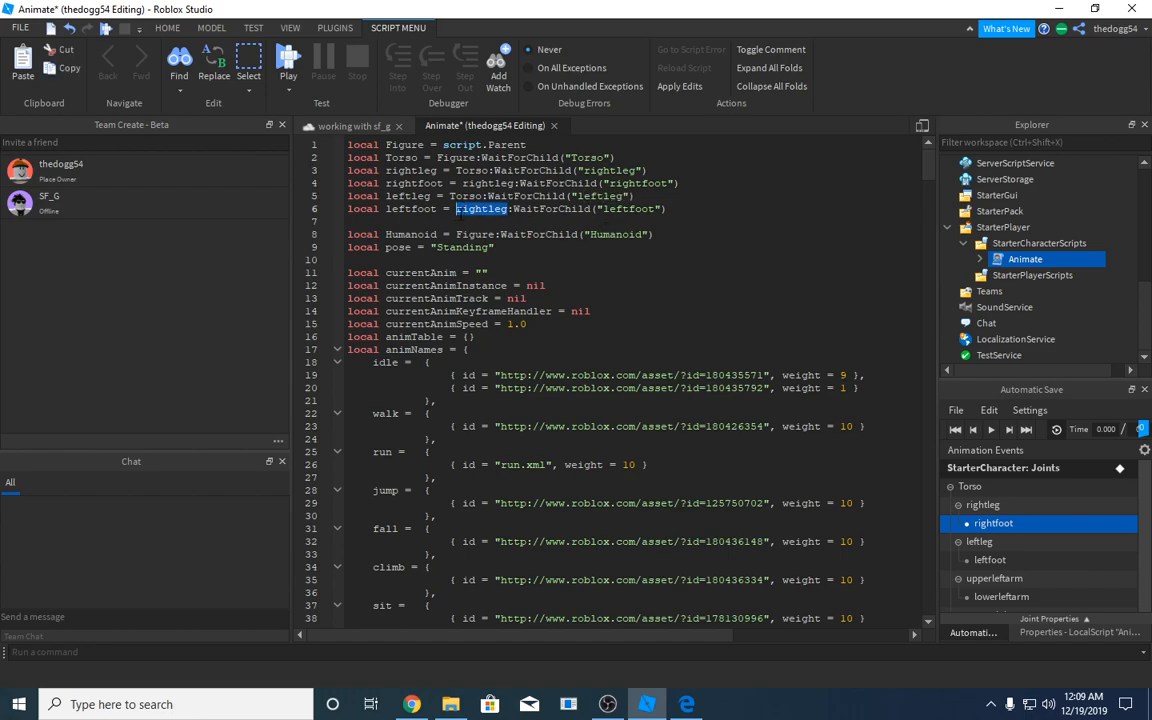
pyautogui.press('BackSpace')
pyautogui.write('leftleg')
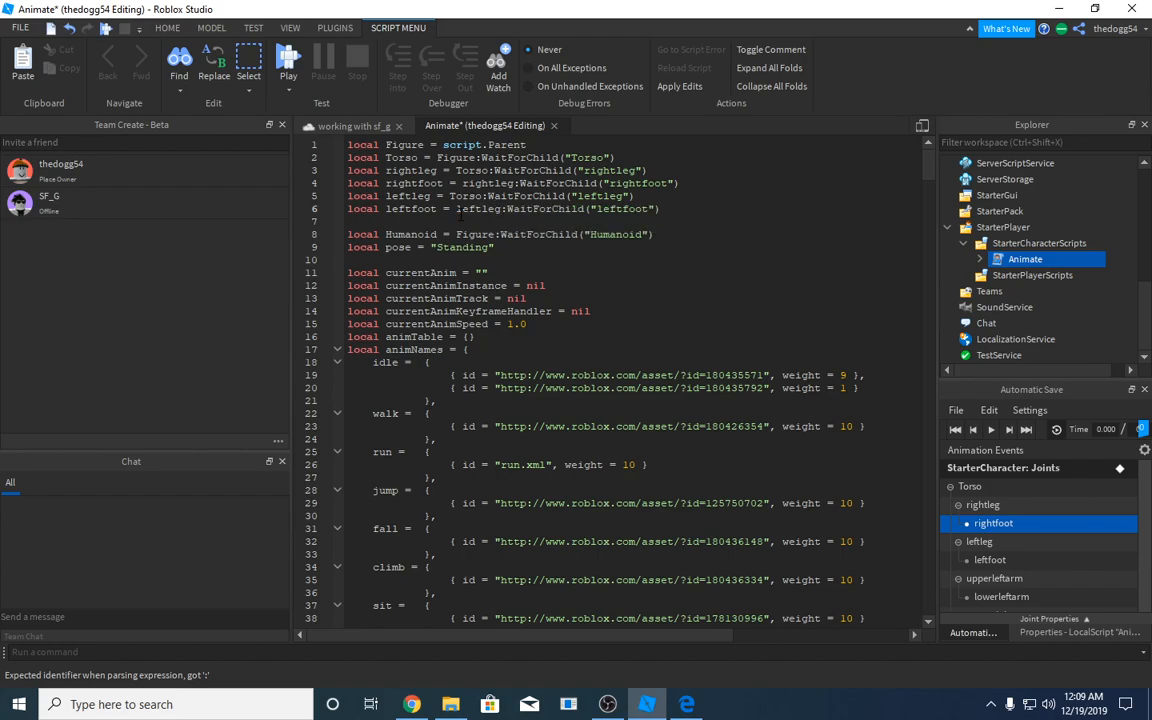
# Insert two copies of the leftleg declaration on separate lines directly below the leftfoot declaration
pyautogui.click(668, 212)
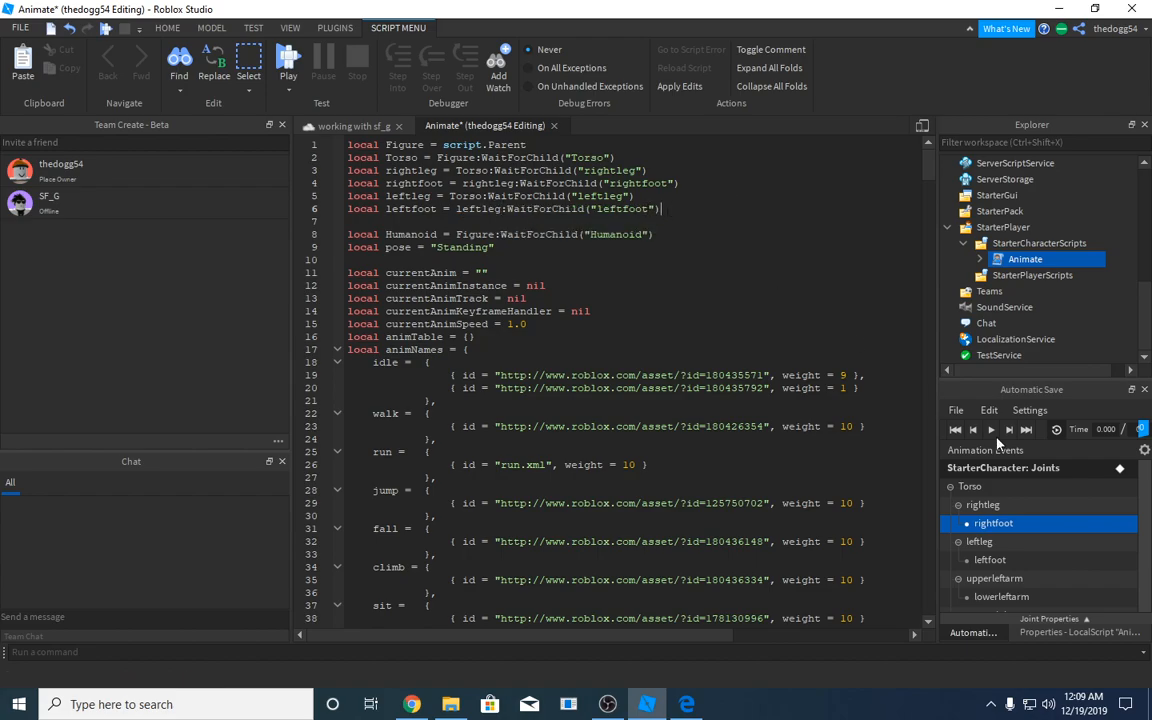
pyautogui.press('Return')
pyautogui.scroll(-1, 1030, 556)
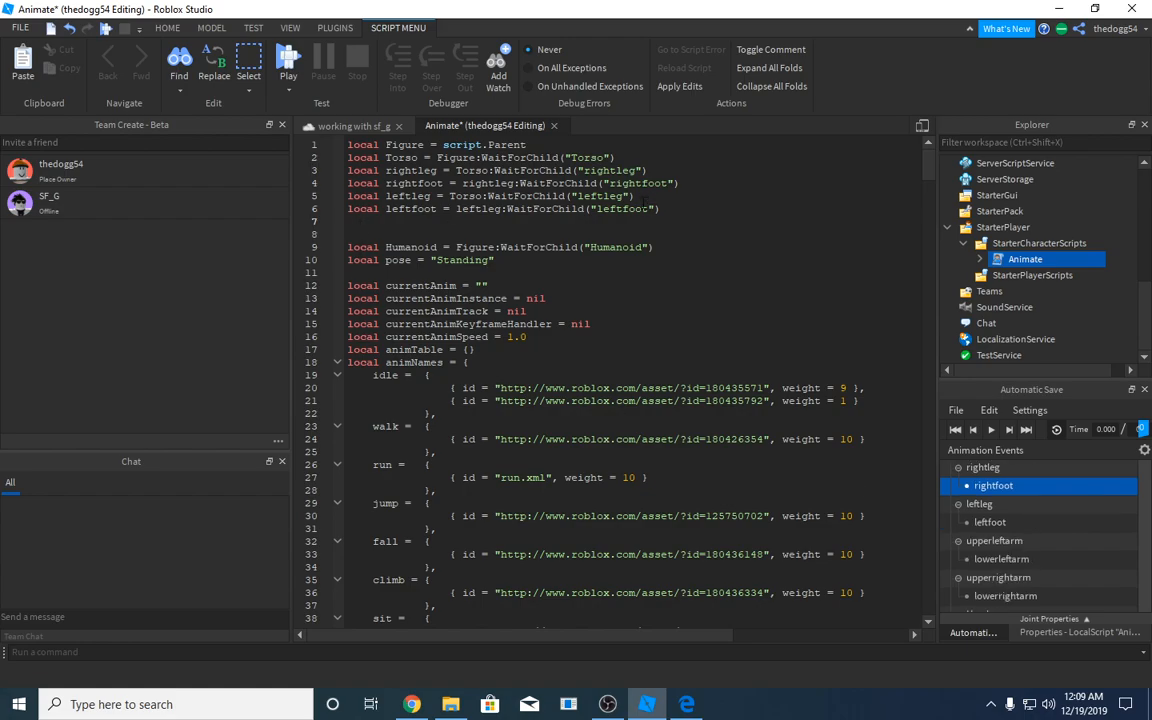
pyautogui.moveTo(638, 196); pyautogui.dragTo(290, 196)
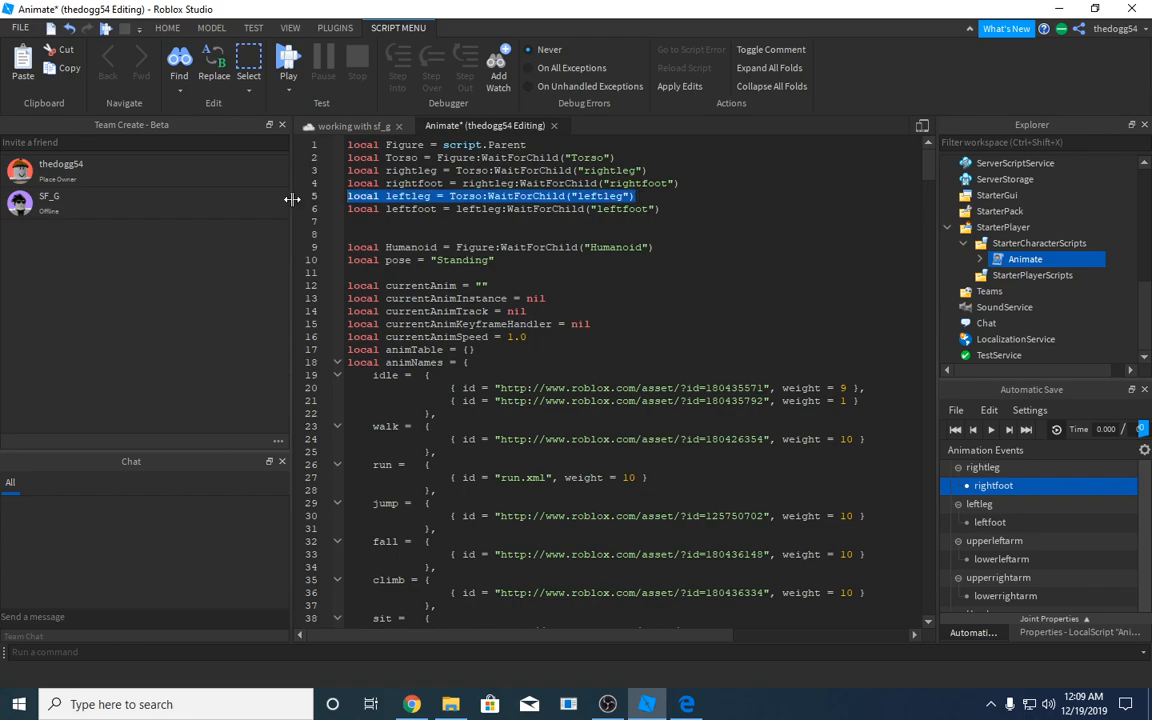
pyautogui.hotkey('ctrl', 'c')
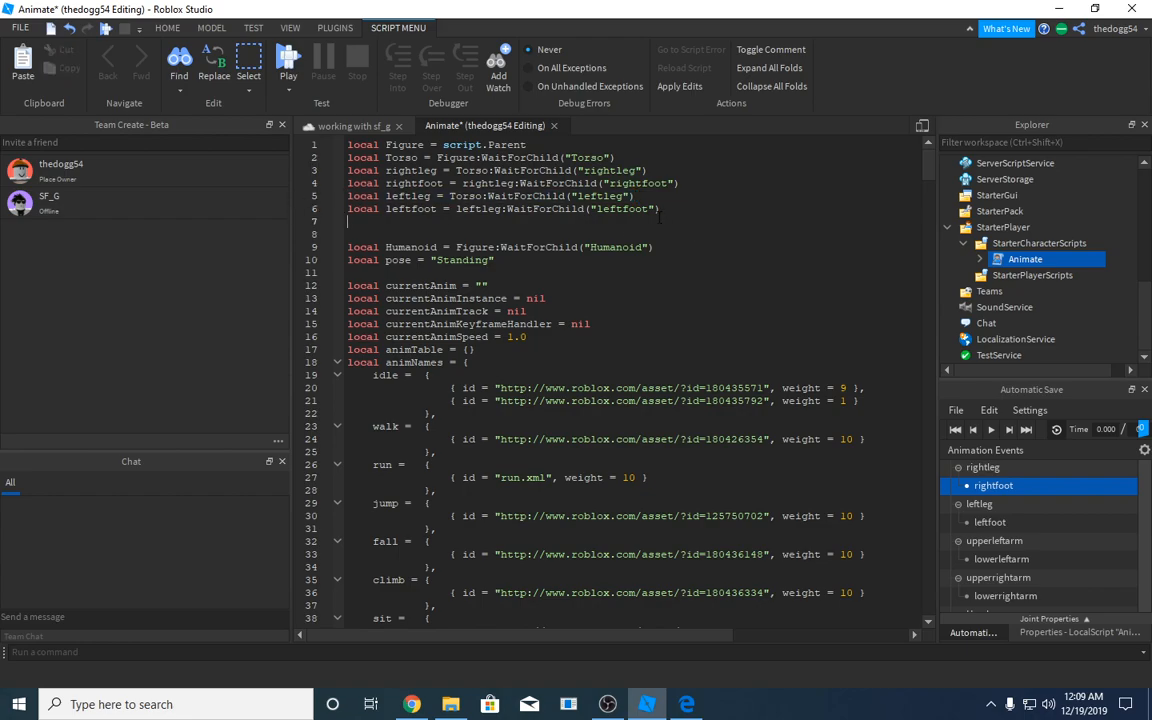
pyautogui.click(660, 221)
pyautogui.hotkey('ctrl', 'v')
pyautogui.press('Return')
pyautogui.hotkey('ctrl', 'v')
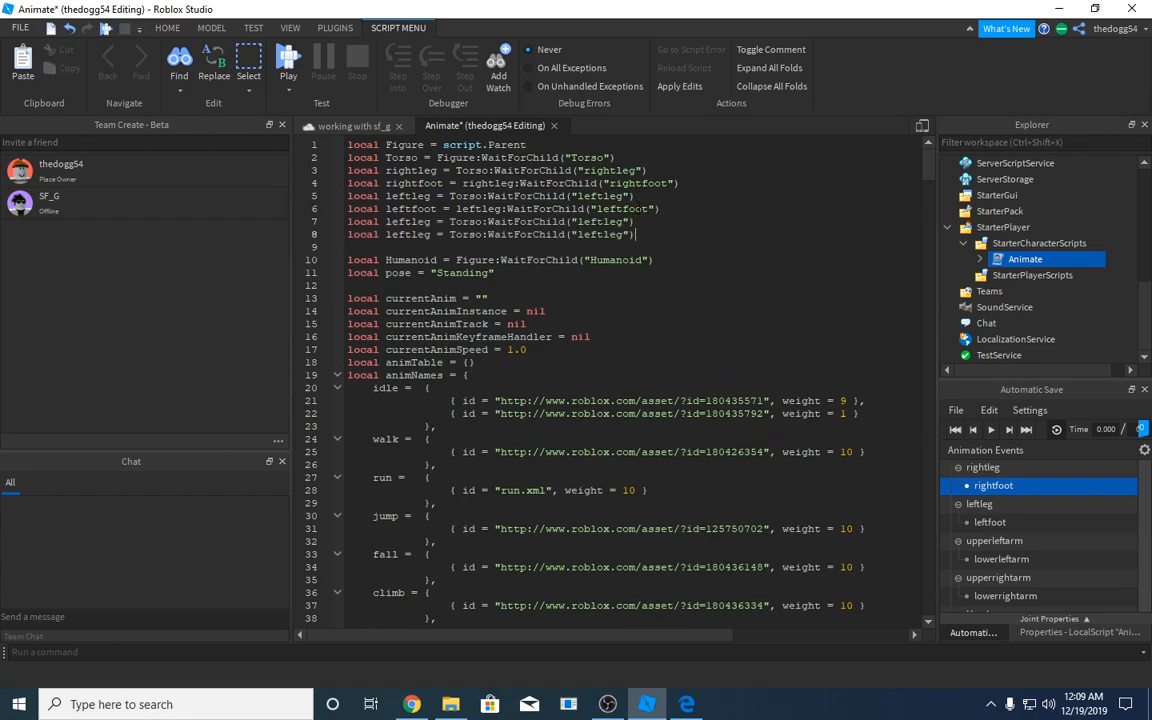
# Rename the variables of the two copied leftleg declarations to upperleftarm and upperrightarm
pyautogui.moveTo(411, 222); pyautogui.dragTo(431, 222)
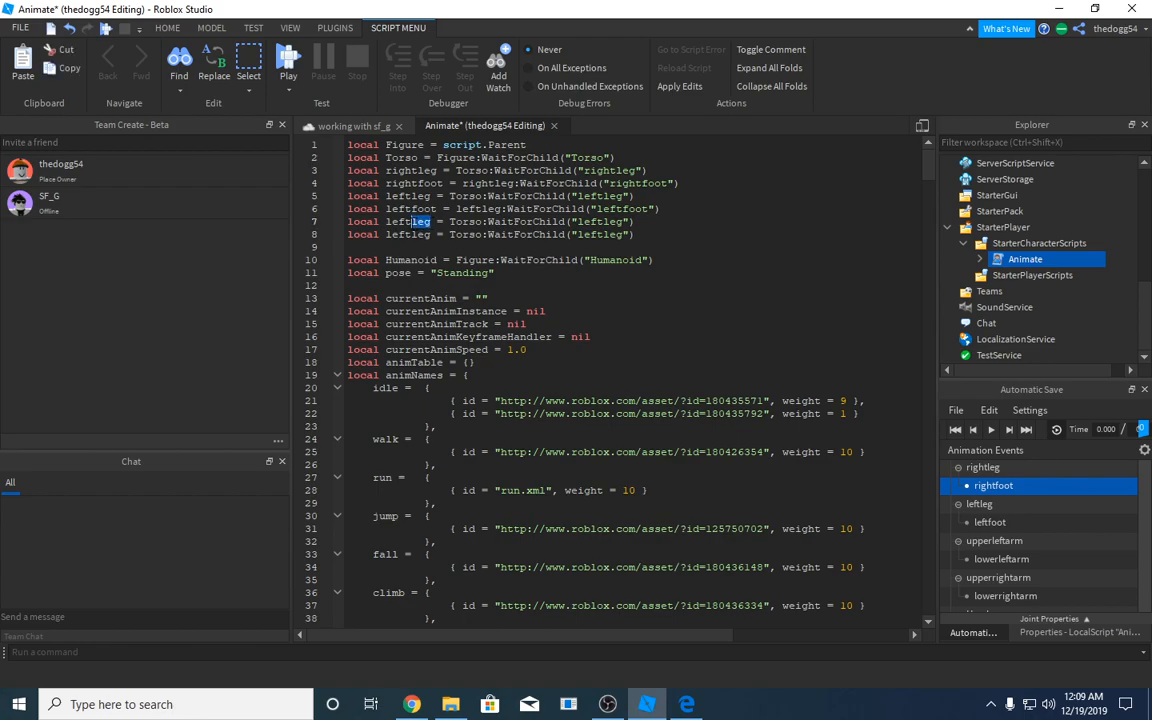
pyautogui.press('BackSpace')
pyautogui.press('BackSpace')
pyautogui.press('BackSpace')
pyautogui.press('BackSpace')
pyautogui.press('BackSpace')
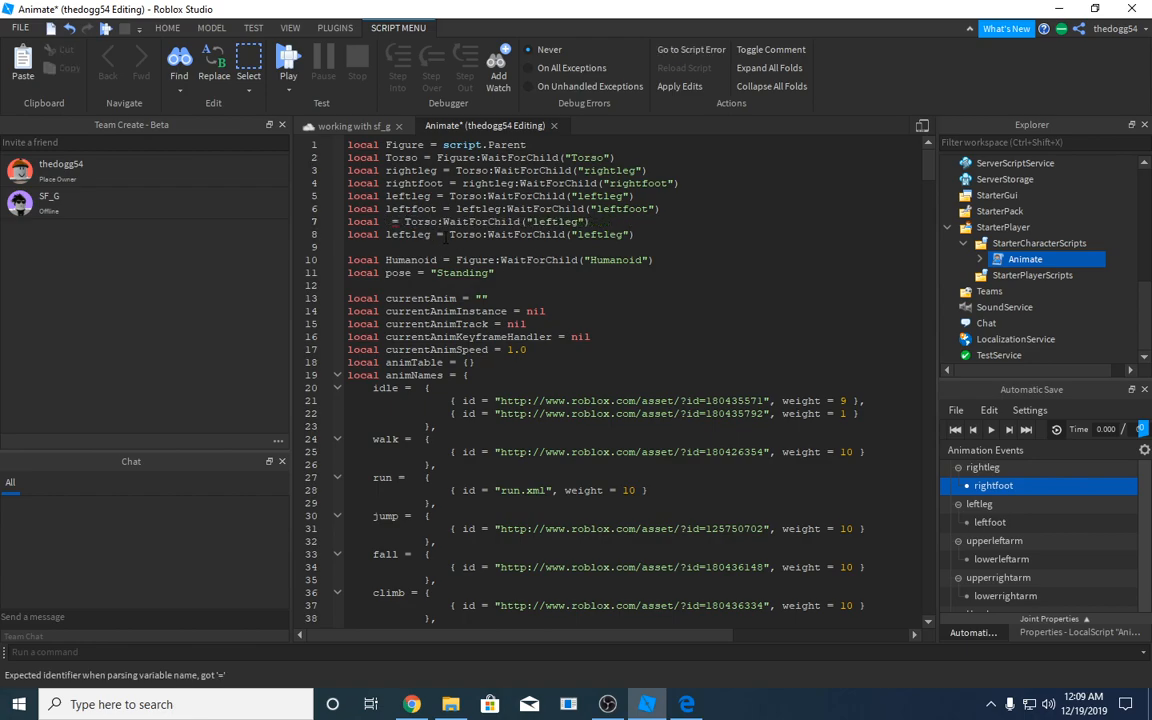
pyautogui.write('upperlrftarm')
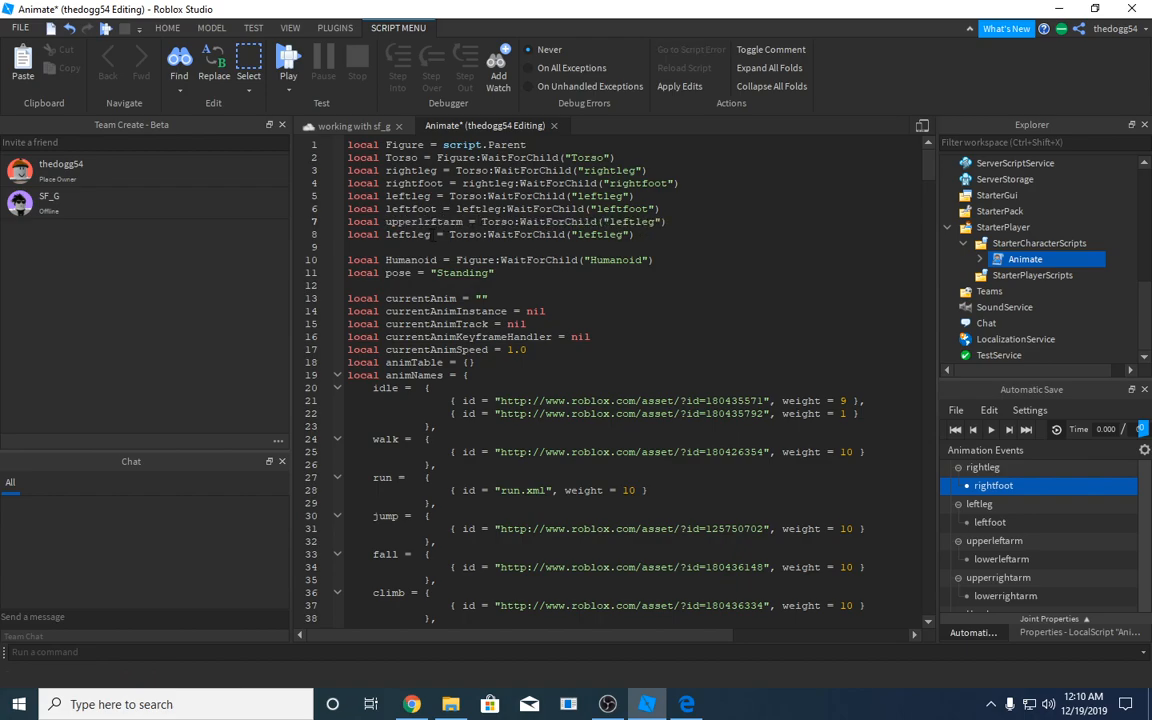
pyautogui.moveTo(434, 235); pyautogui.dragTo(387, 236)
pyautogui.press('BackSpace')
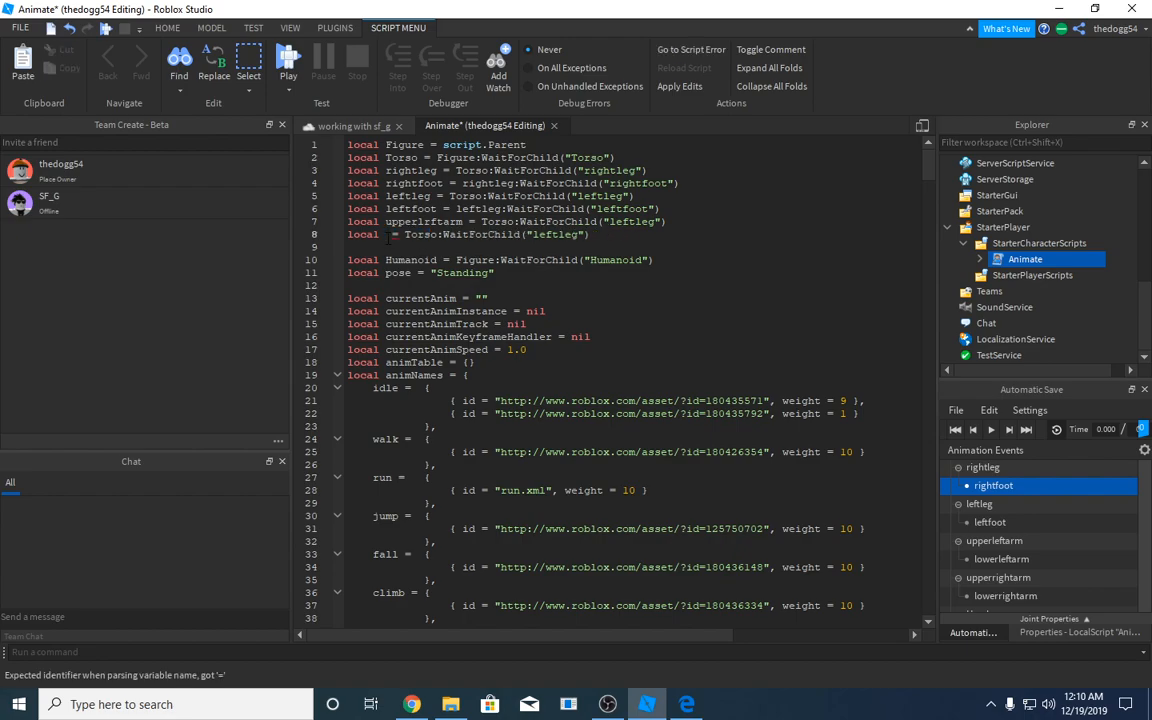
pyautogui.write('upper')
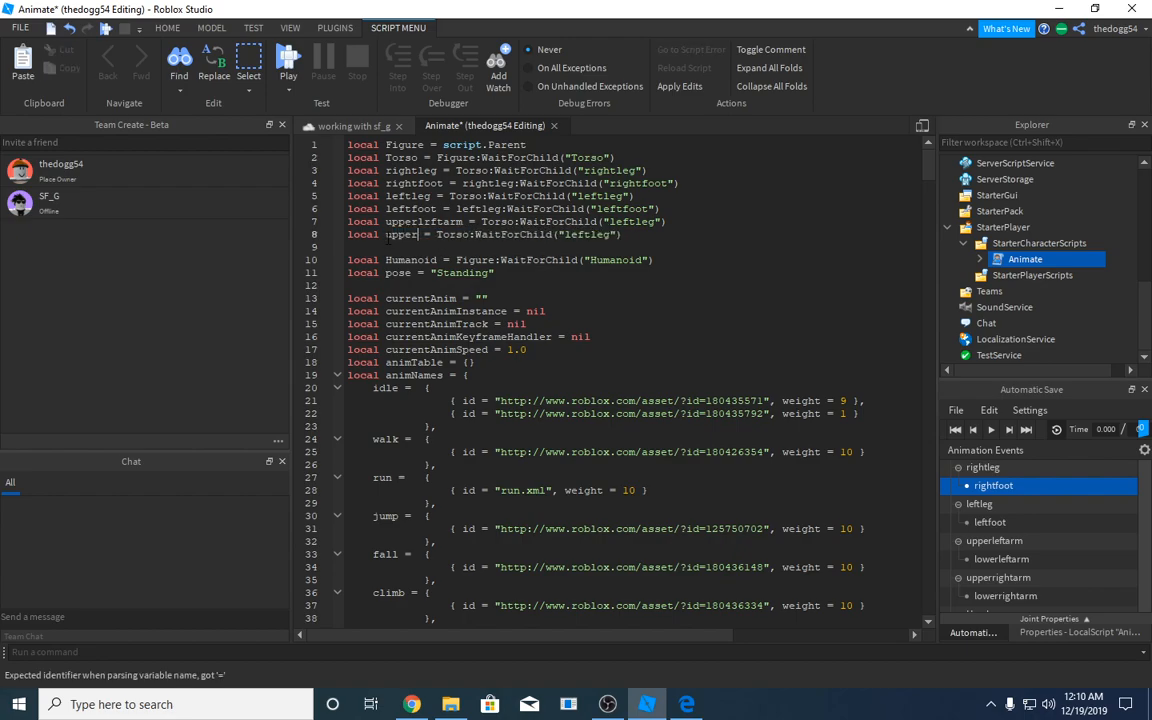
pyautogui.write('rightarm')
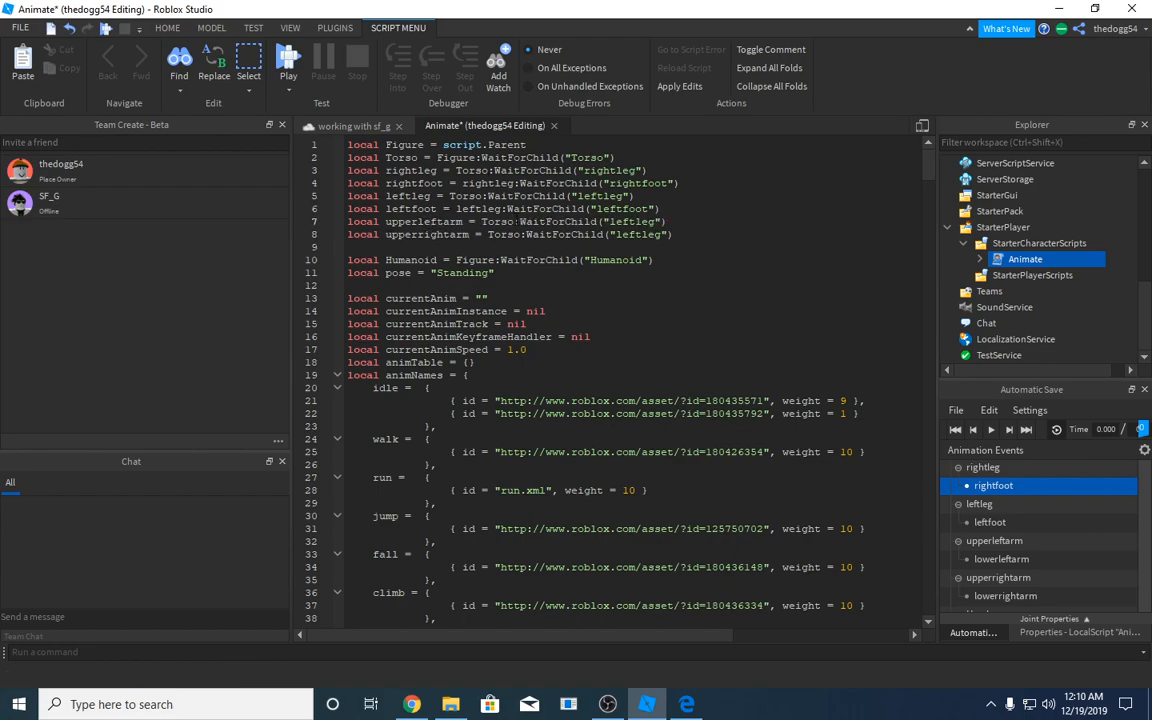
# Keep Torso as the parent and set the two arm declarations' child names to "upperleftarm" and "upperrightarm"
pyautogui.doubleClick(497, 221)
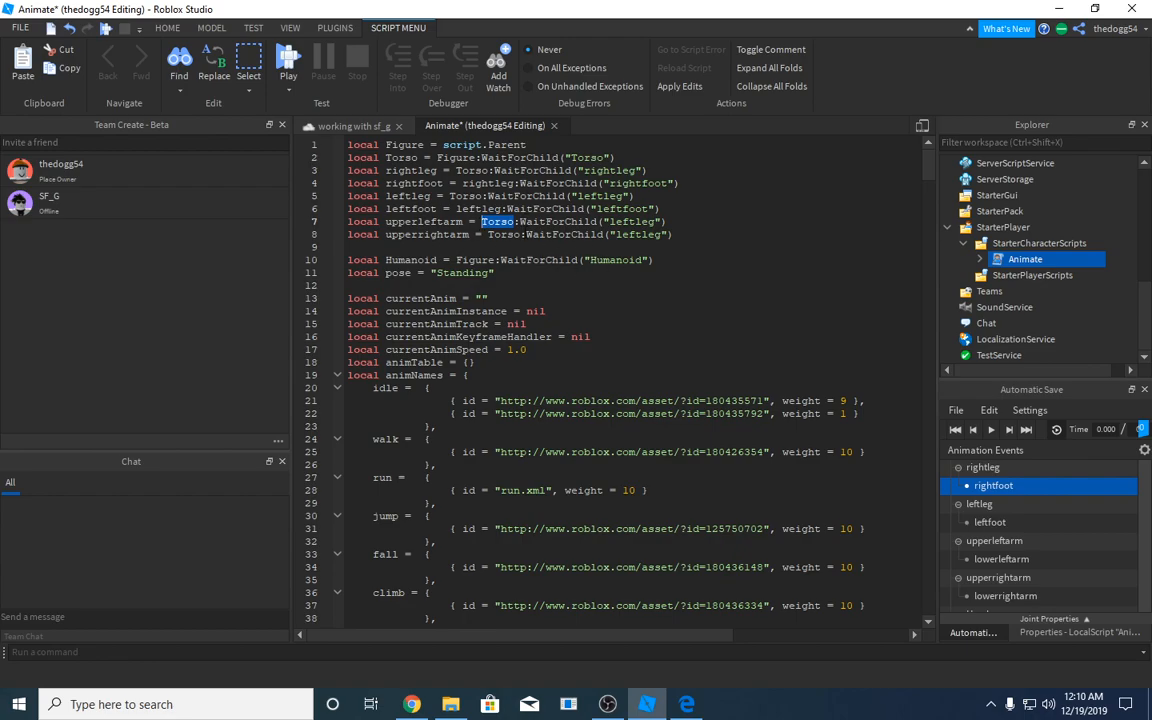
pyautogui.press('BackSpace')
pyautogui.write('Torso')
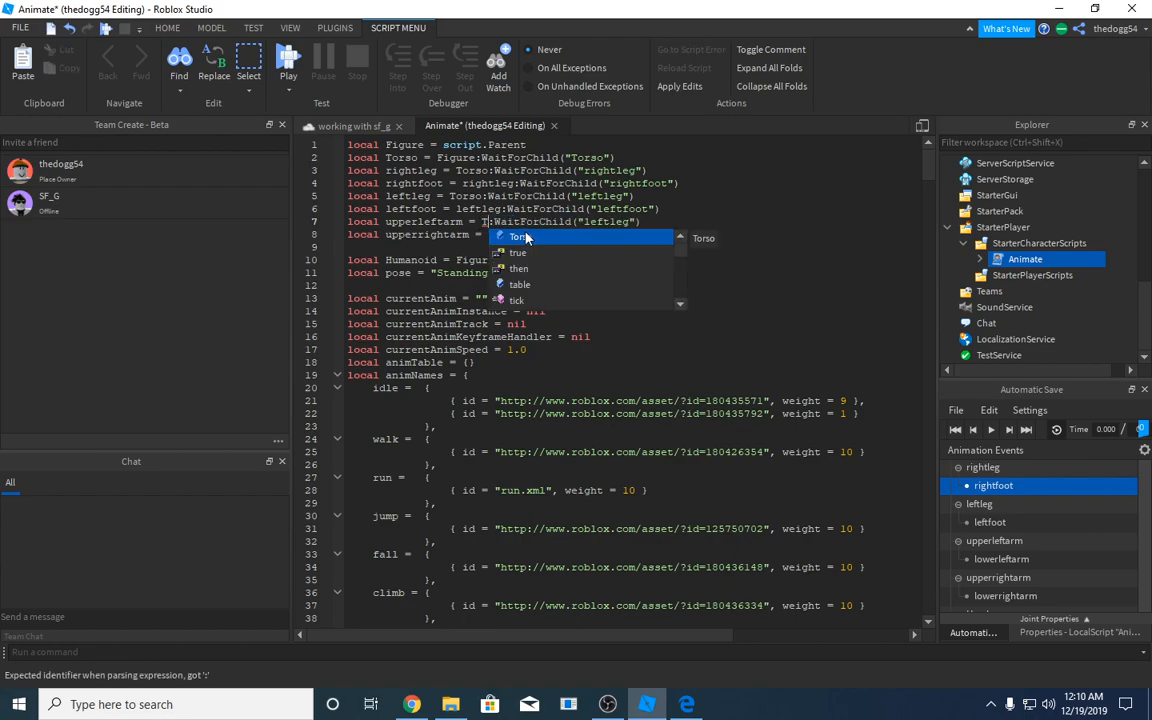
pyautogui.moveTo(655, 222); pyautogui.dragTo(610, 222)
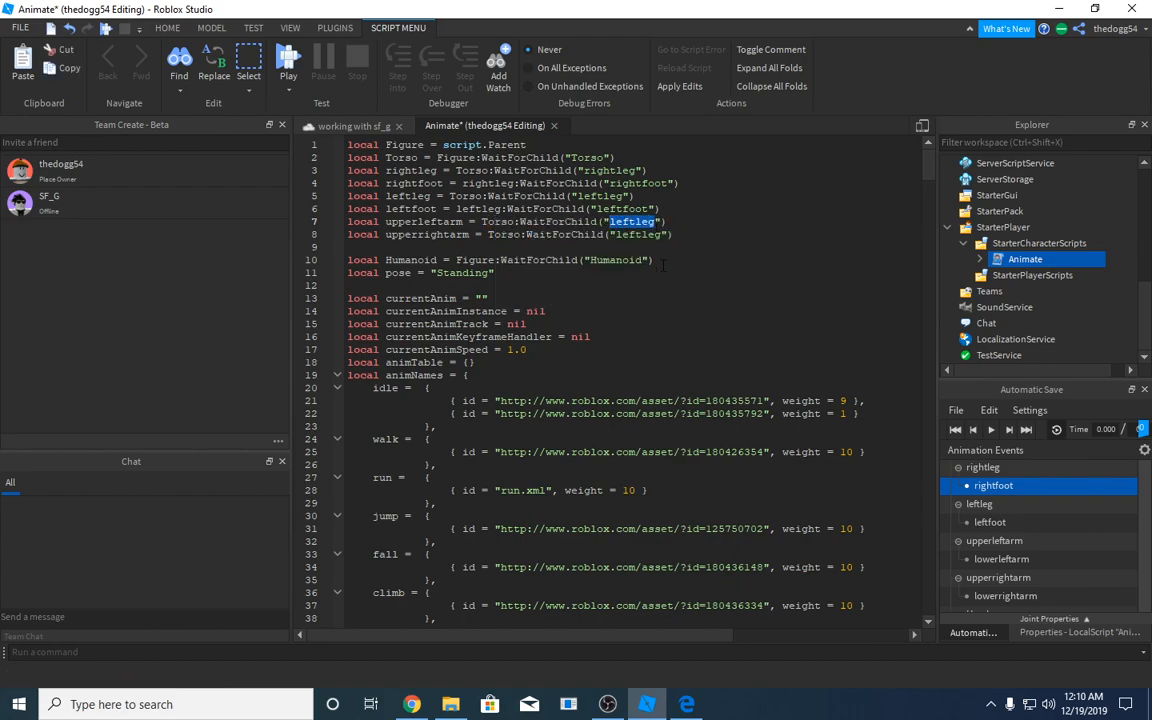
pyautogui.write('upper')
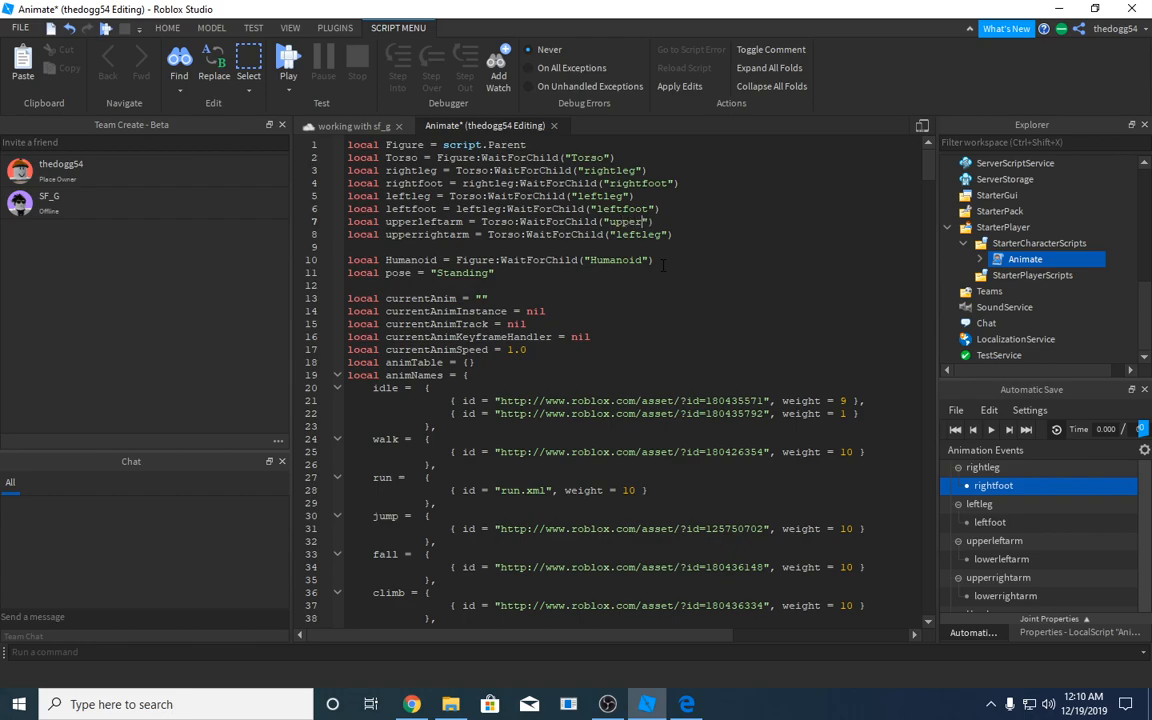
pyautogui.write('leftarm')
pyautogui.doubleClick(638, 234)
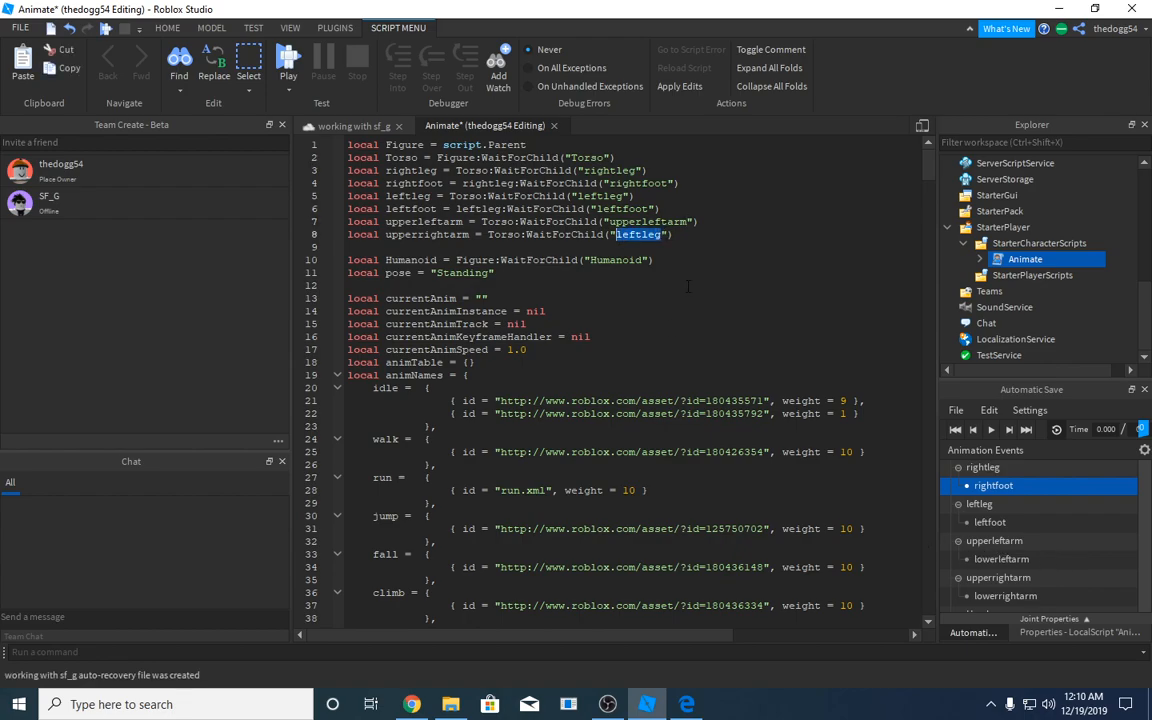
pyautogui.write('upper')
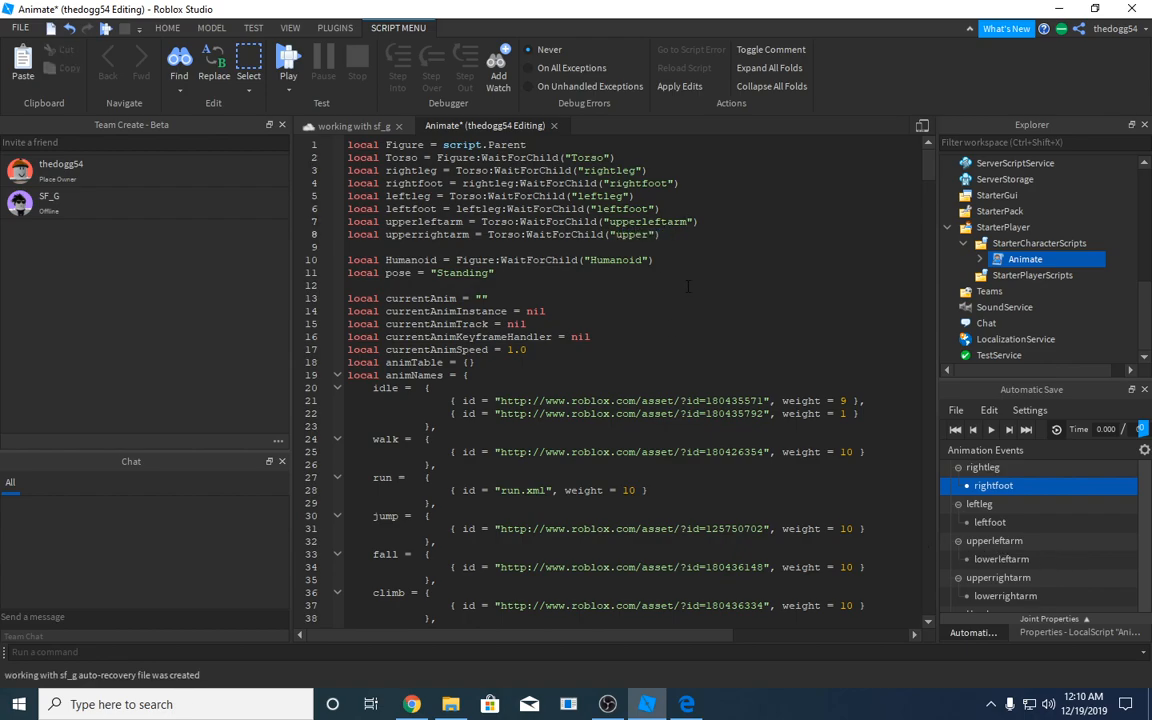
pyautogui.write('rightarm')
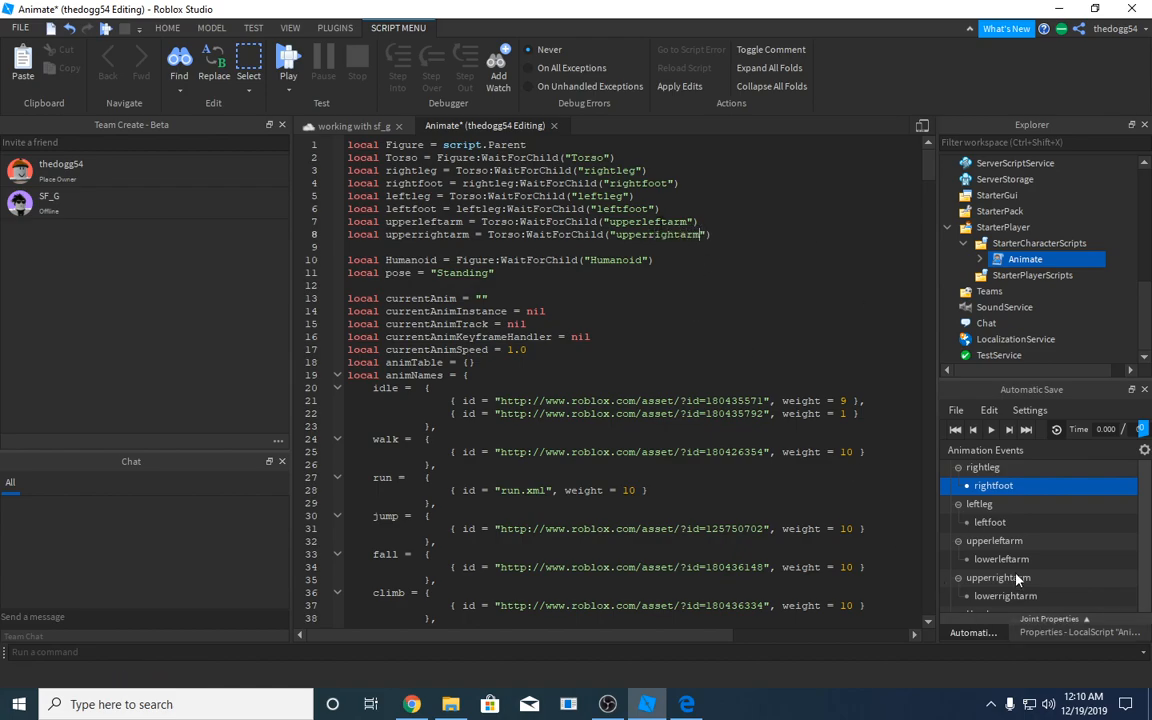
# Insert a copy of the leftfoot declaration on a new line directly below the upperleftarm declaration
pyautogui.scroll(-1, 1005, 562)
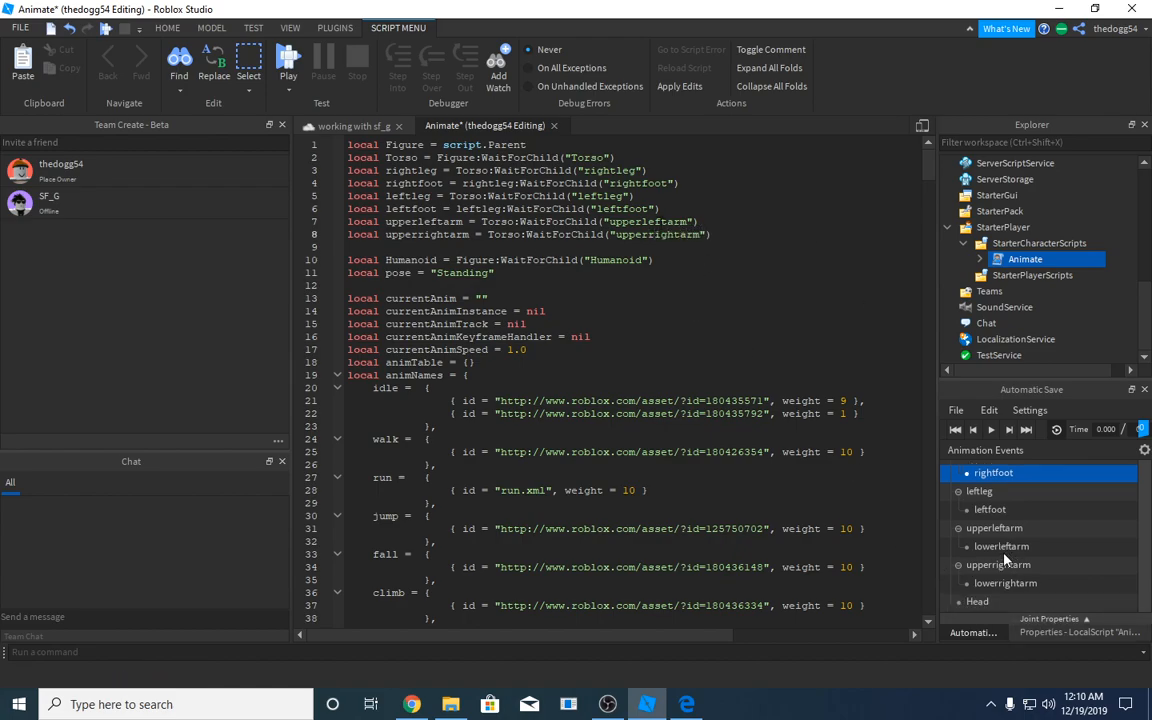
pyautogui.click(712, 218)
pyautogui.press('Return')
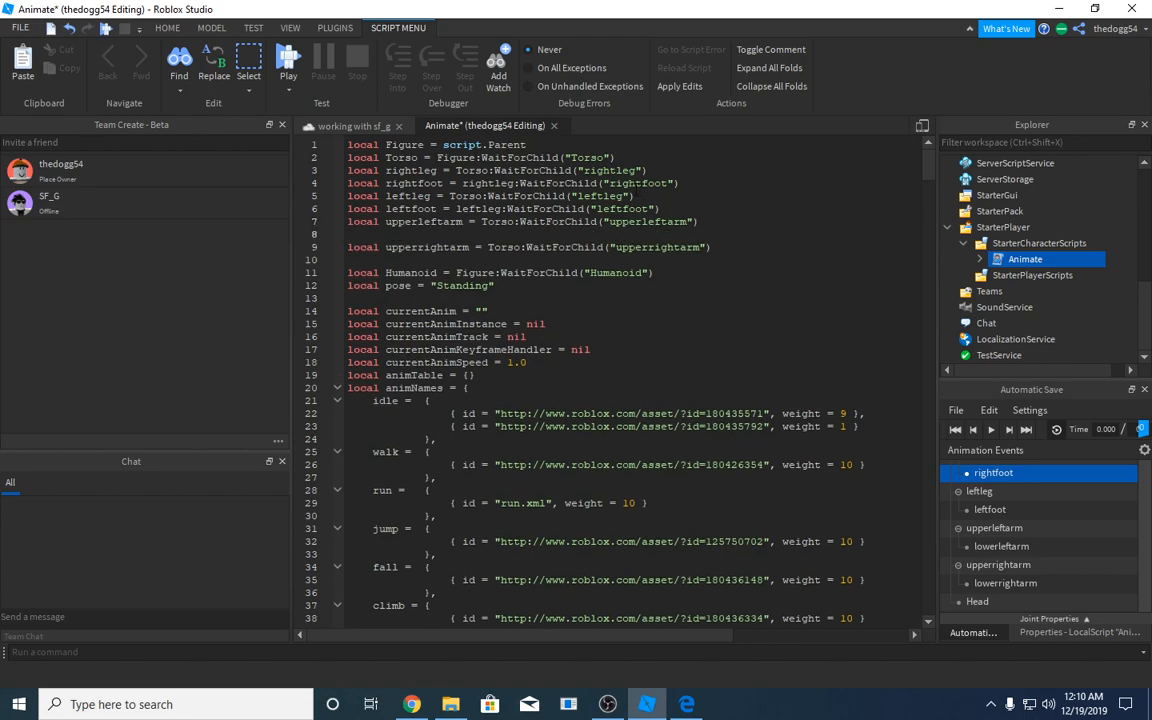
pyautogui.moveTo(660, 209); pyautogui.dragTo(348, 208)
pyautogui.hotkey('ctrl', 'c')
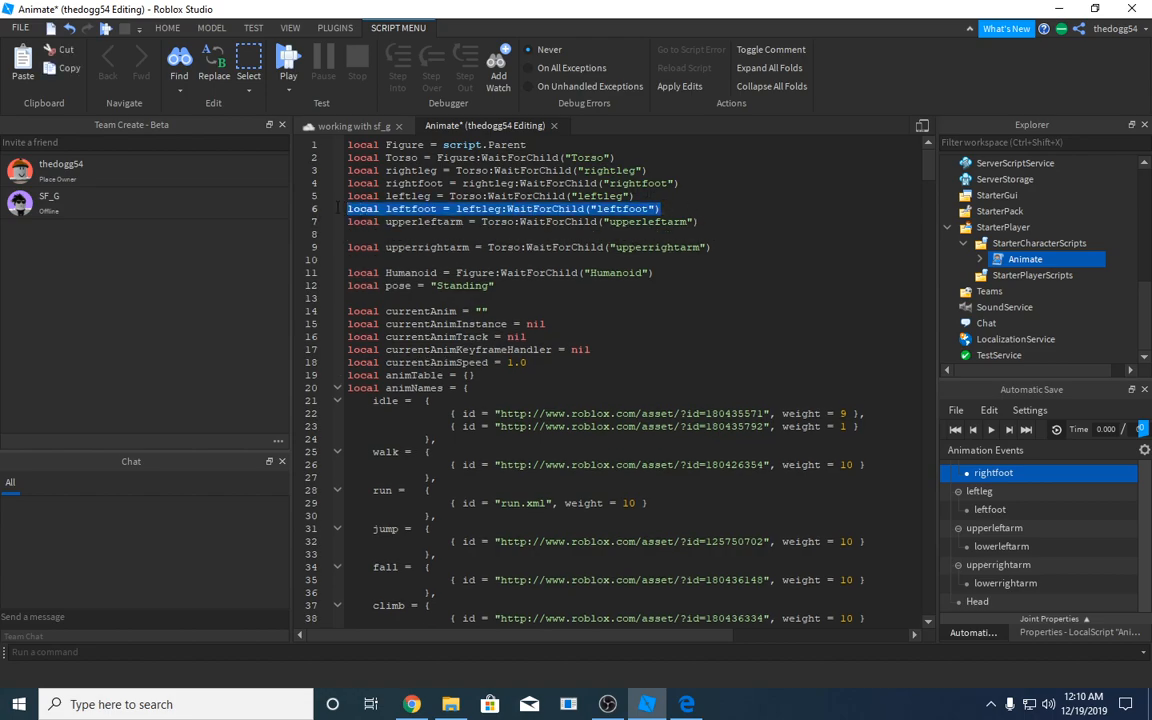
pyautogui.click(385, 222)
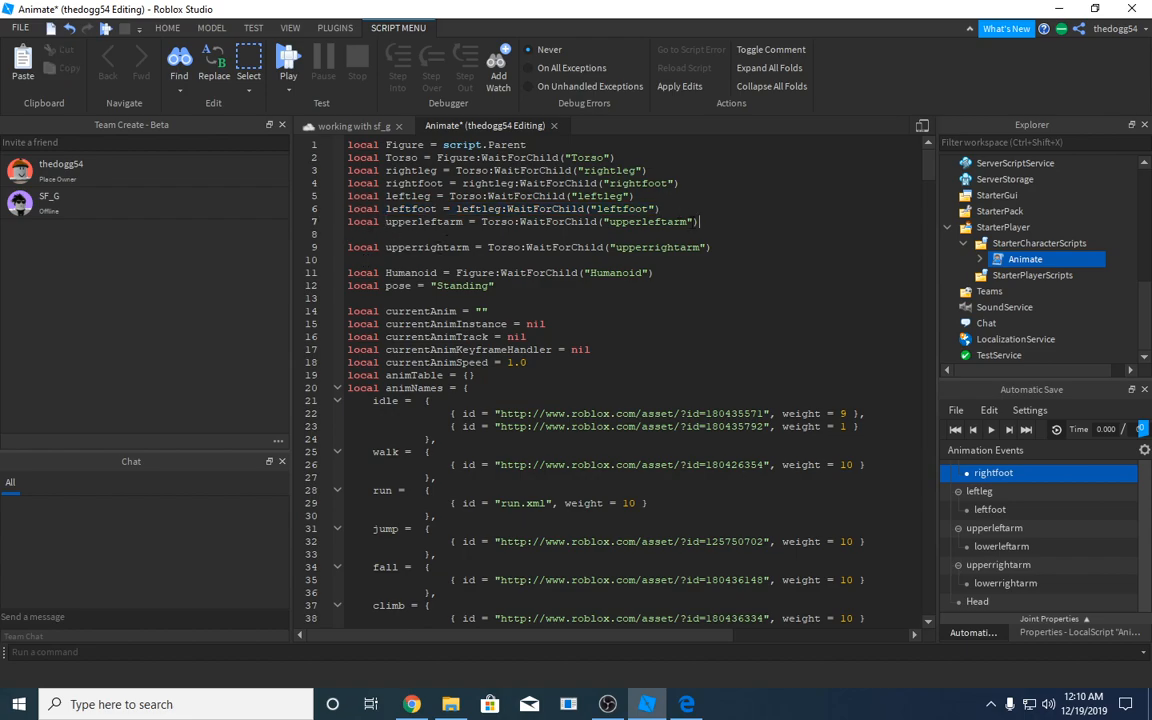
pyautogui.press('Return')
pyautogui.hotkey('ctrl', 'v')
# Rename the variable in the copied leftfoot declaration below upperleftarm to lowerleftarm
pyautogui.moveTo(434, 238); pyautogui.dragTo(388, 232)
pyautogui.doubleClick(443, 235)
pyautogui.press('BackSpace')
pyautogui.write('u')
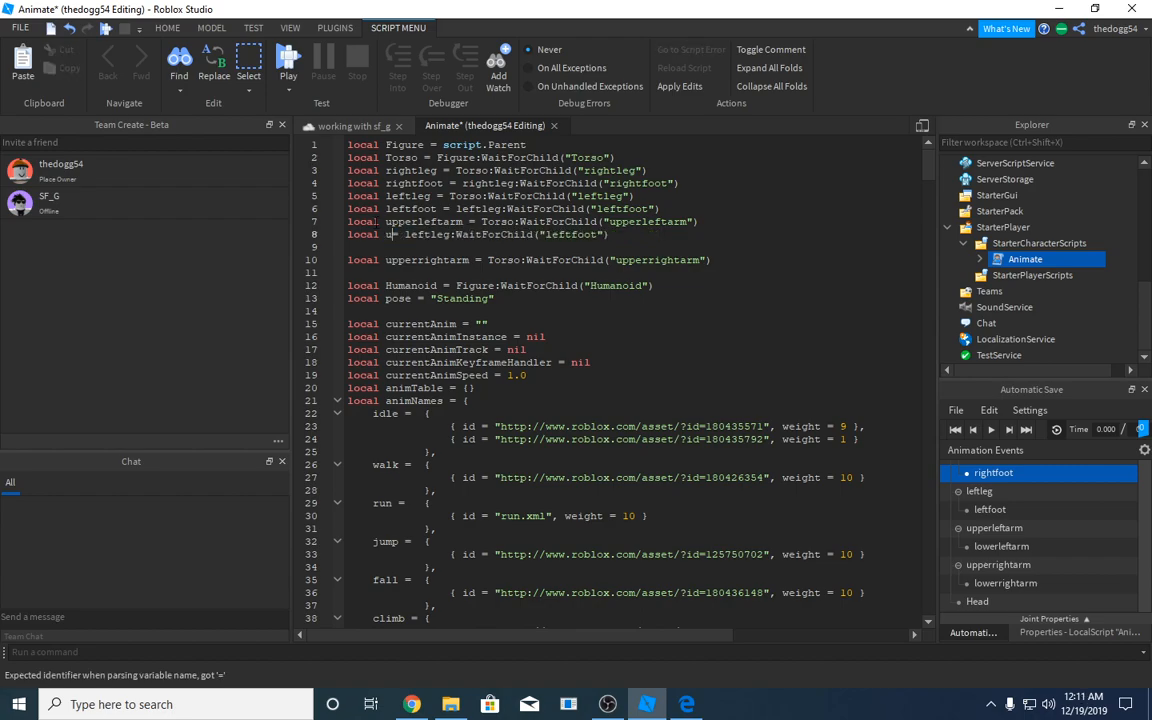
pyautogui.press('BackSpace')
pyautogui.write('lo')
pyautogui.write('wer')
pyautogui.write('leftarm ')
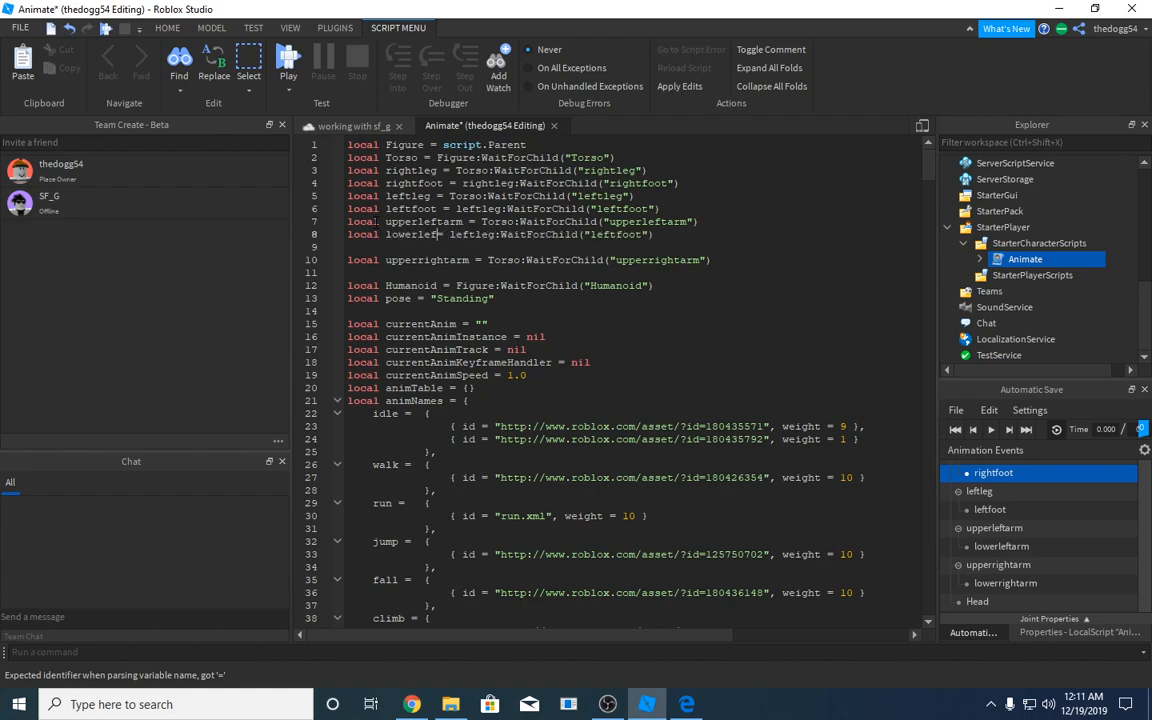
pyautogui.write('=')
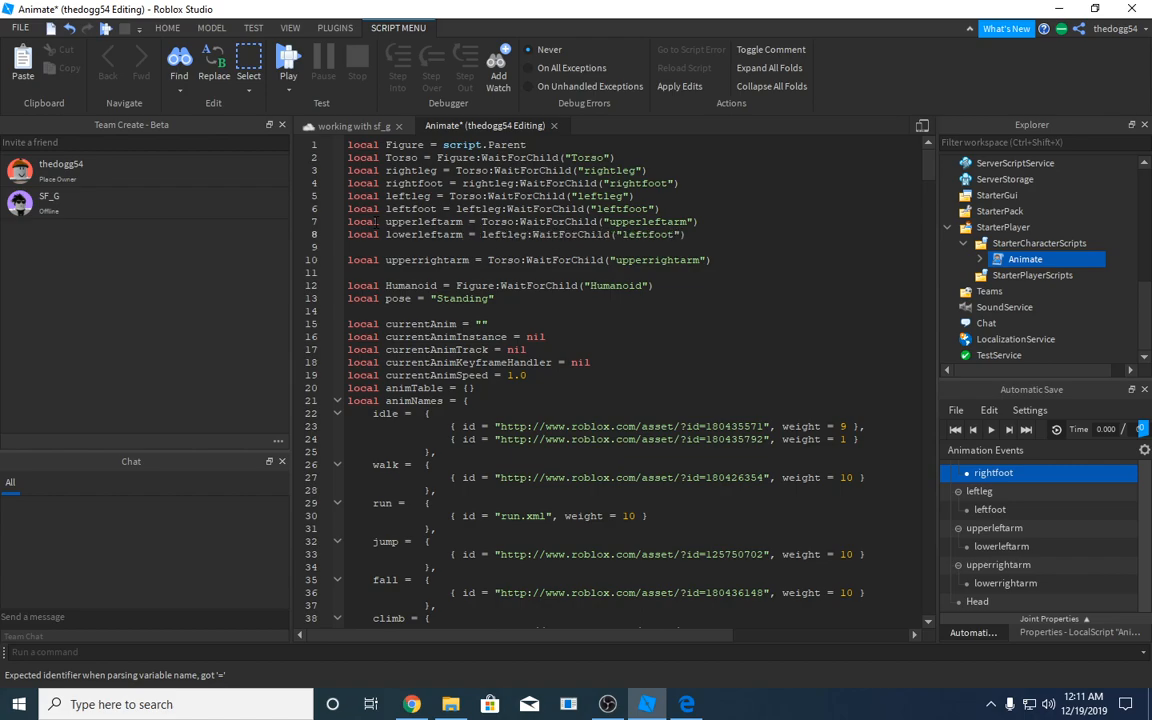
pyautogui.click(314, 234)
pyautogui.hotkey('ctrl', 'c')
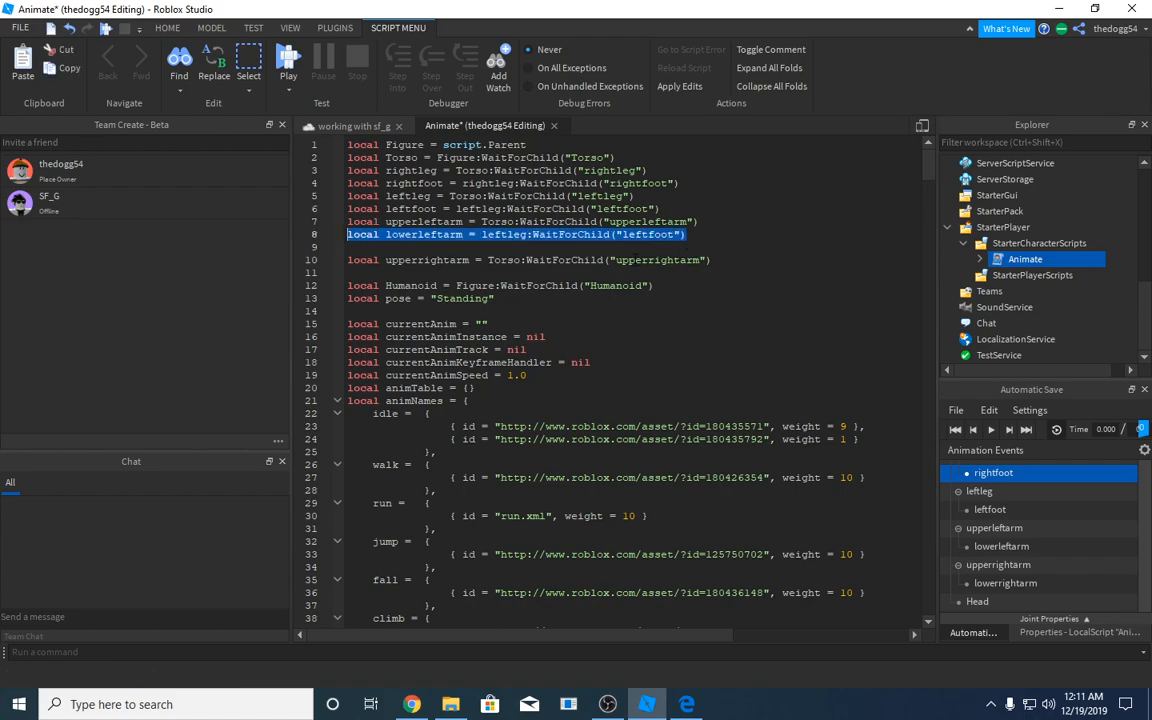
pyautogui.press('Return')
pyautogui.hotkey('ctrl', 'v')
pyautogui.click(385, 237)
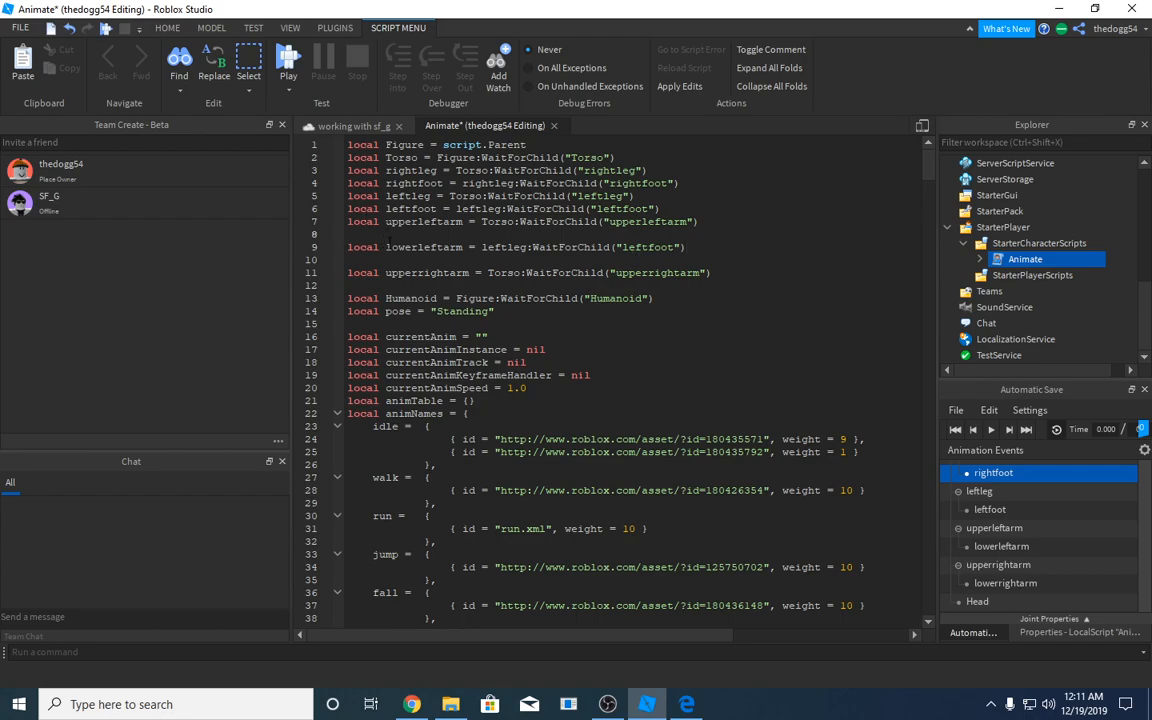
pyautogui.press('Delete')
# Close the blank line above the lowerleftarm declaration and rename its variable to upperrightarm
pyautogui.moveTo(417, 234); pyautogui.dragTo(381, 234)
pyautogui.press('BackSpace')
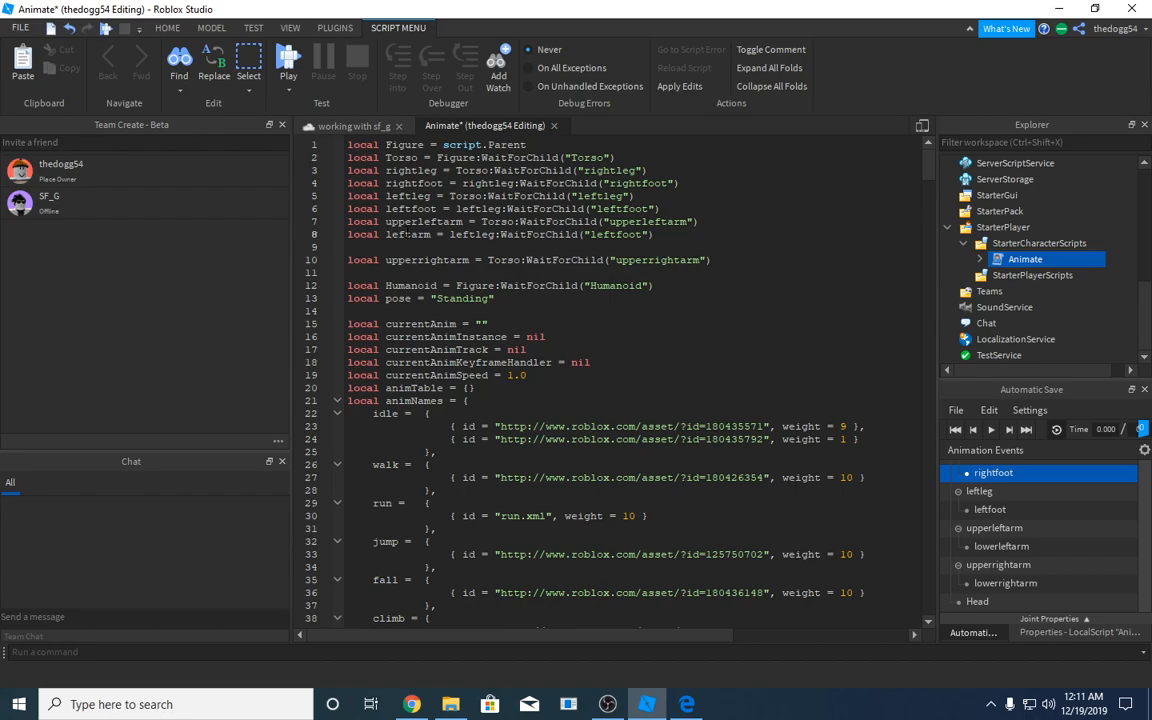
pyautogui.write('upper')
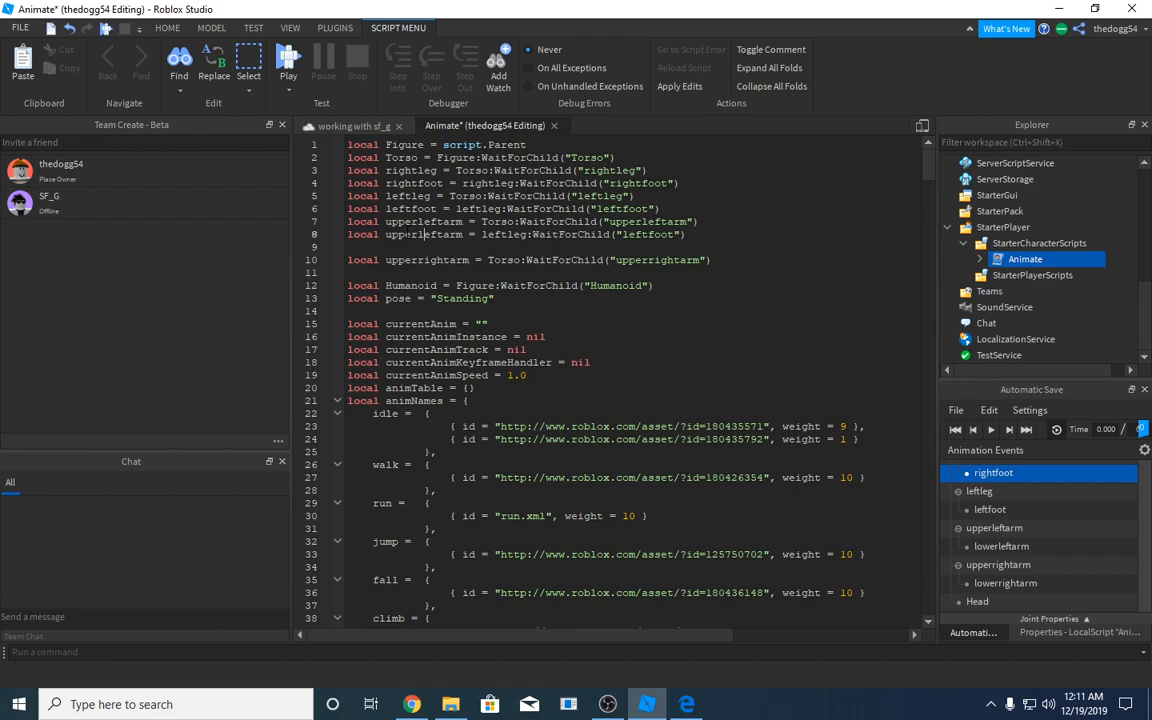
pyautogui.press('BackSpace')
pyautogui.write('right')
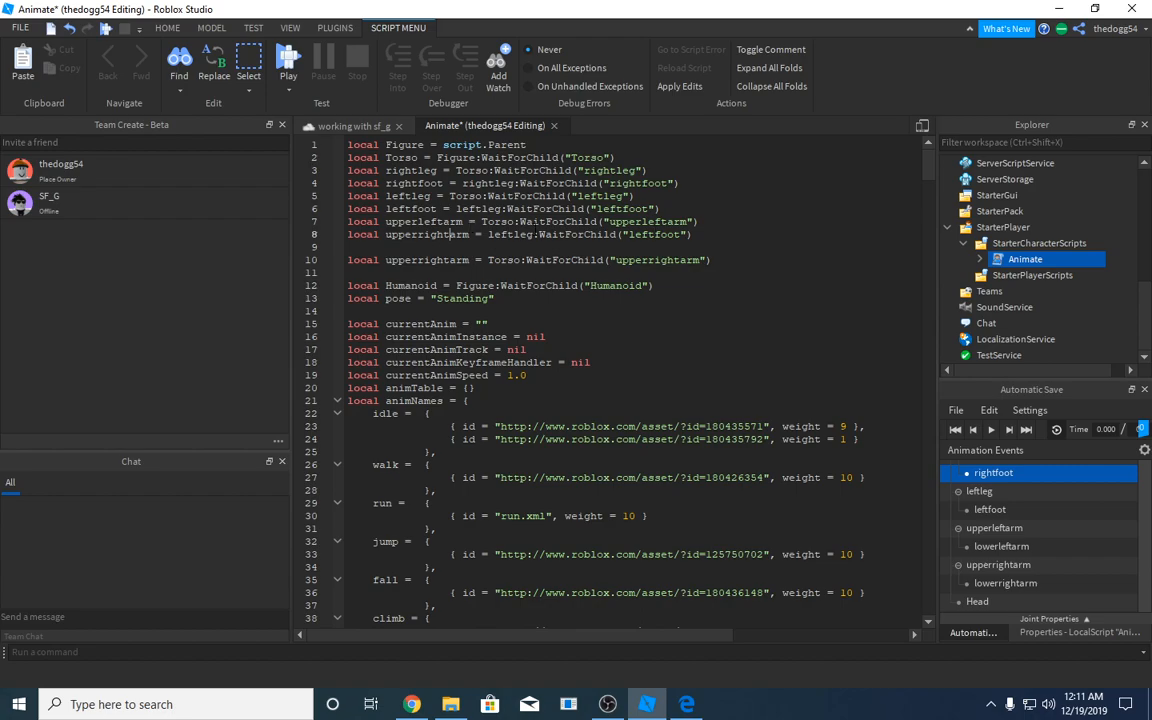
# Replace the leftleg parent in the line 8 upperrightarm declaration with Torso
pyautogui.doubleClick(510, 234)
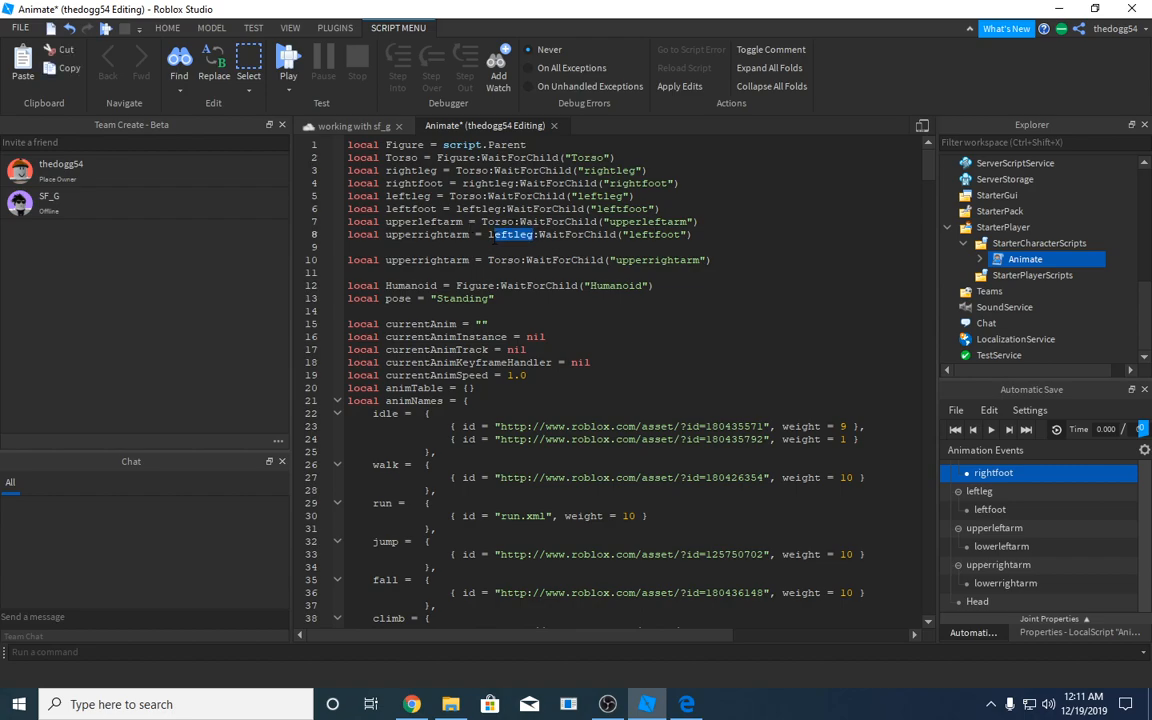
pyautogui.press('BackSpace')
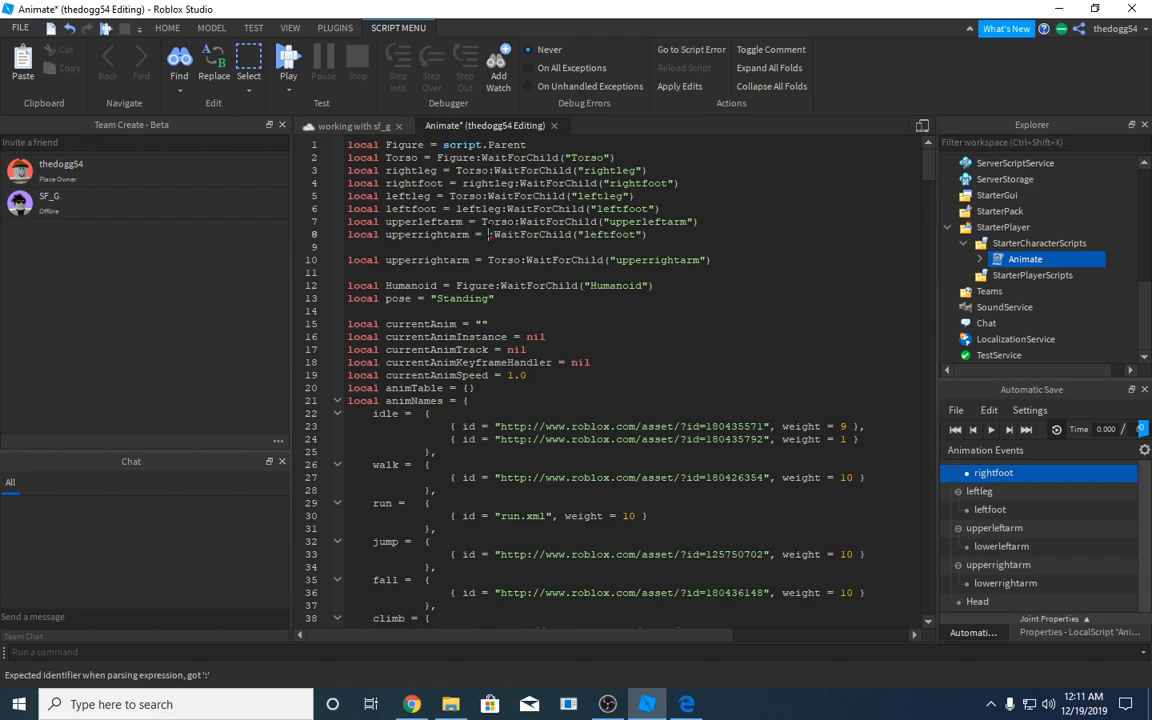
pyautogui.write('Tor')
pyautogui.press('Tab')
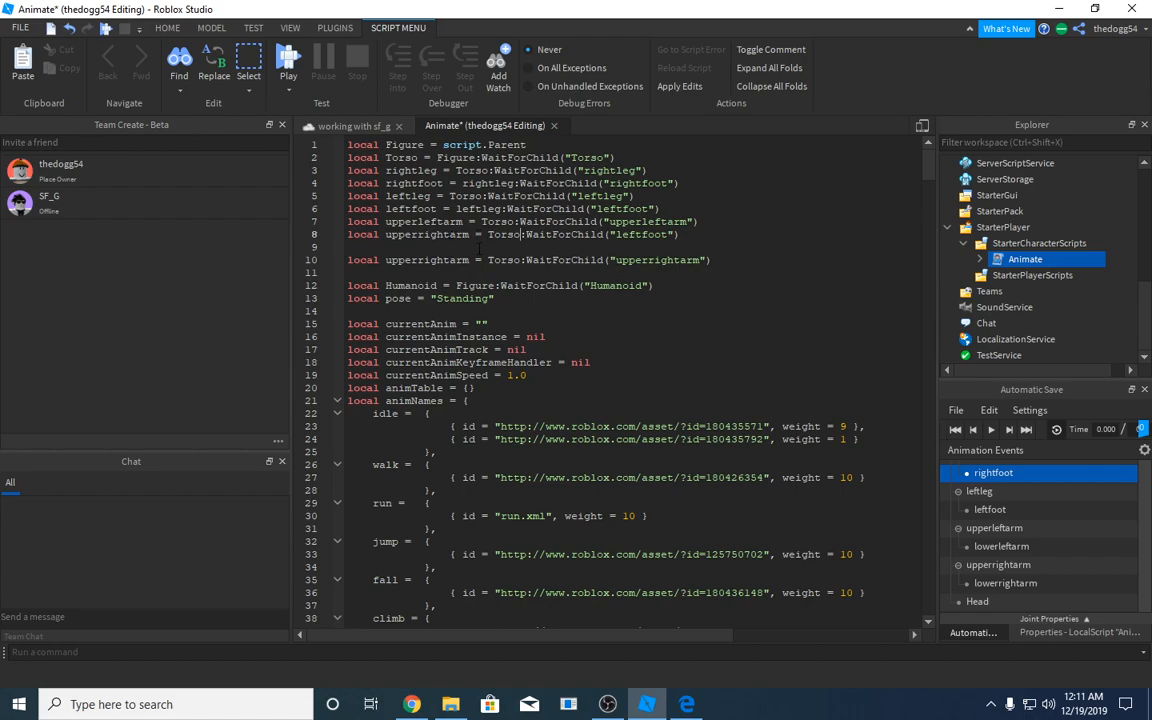
# Copy the upperleftarm and upperrightarm declarations on lines 7 and 8 and paste them below the upperrightarm declaration on line 10
pyautogui.moveTo(680, 235); pyautogui.dragTo(327, 228)
pyautogui.hotkey('ctrl', 'c')
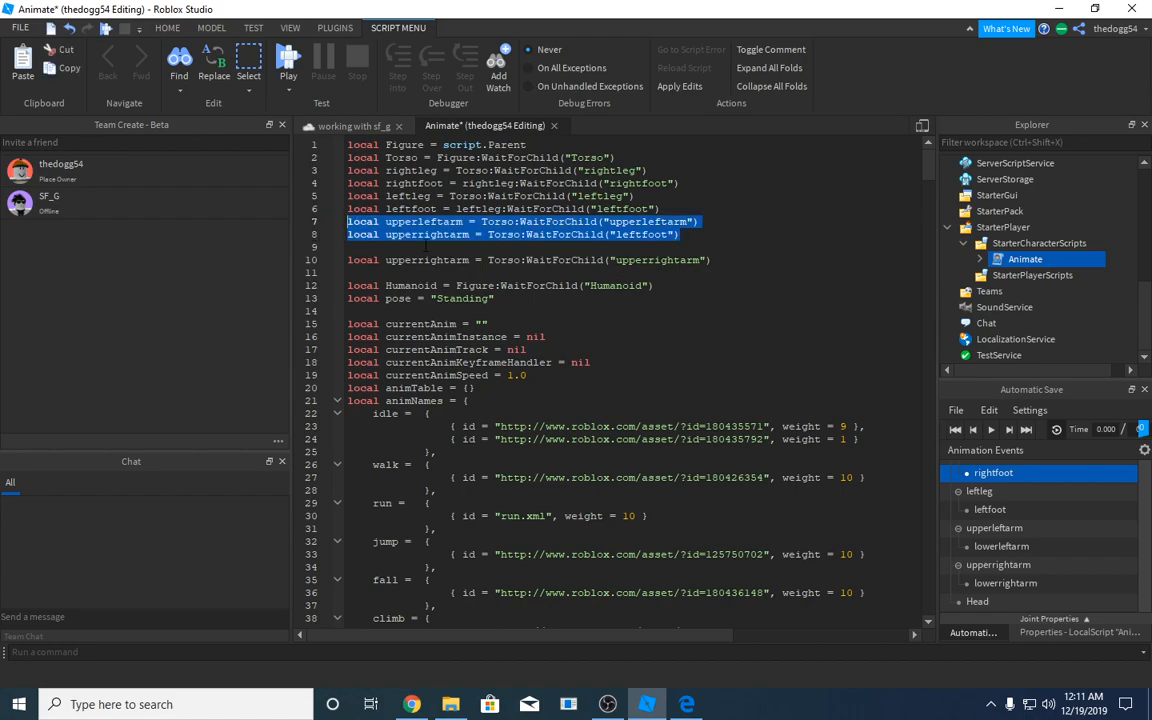
pyautogui.click(725, 260)
pyautogui.press('Return')
pyautogui.hotkey('ctrl', 'v')
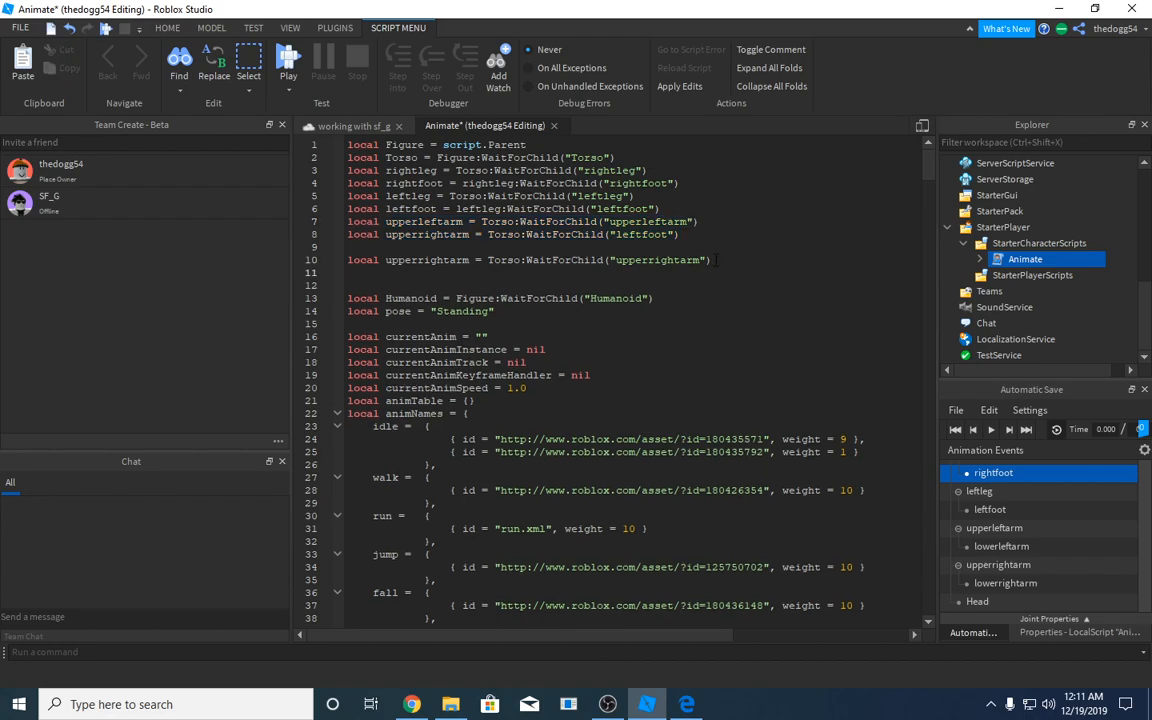
# Remove the blank line between the arm declarations and delete the line 8 upperrightarm declaration that refers to "leftfoot"
pyautogui.click(392, 247)
pyautogui.press('BackSpace')
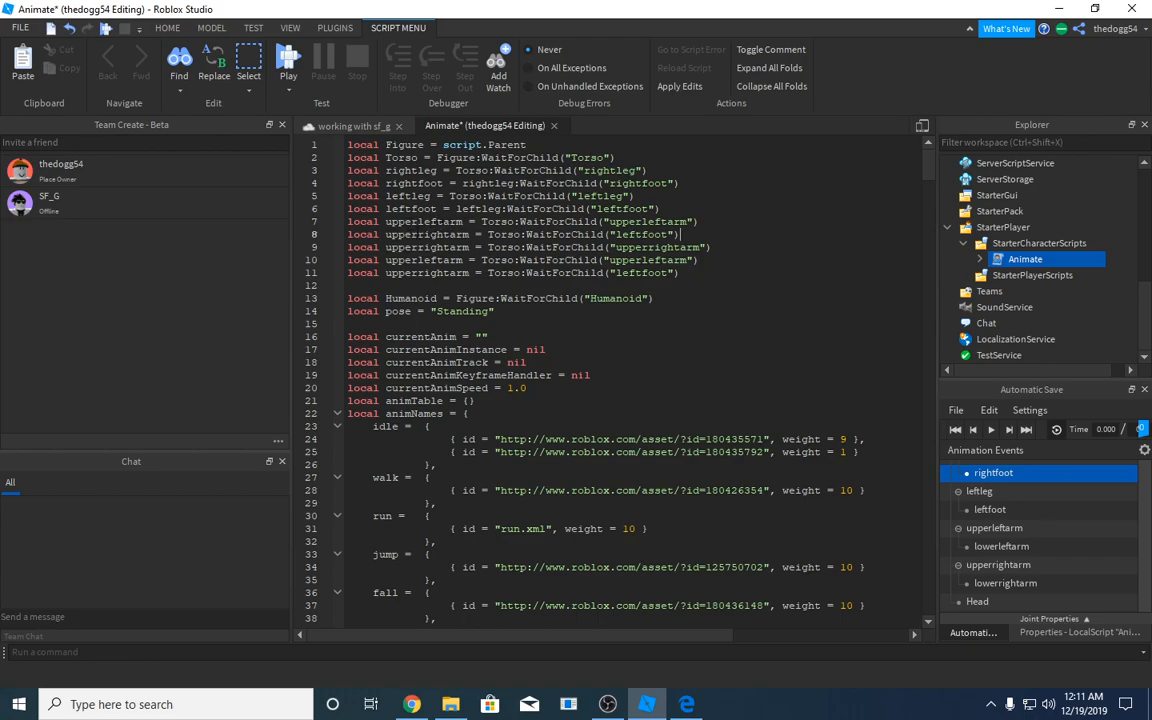
pyautogui.moveTo(684, 235); pyautogui.dragTo(285, 245)
pyautogui.click(684, 234)
pyautogui.hotkey('shift', 'Home')
pyautogui.press('BackSpace')
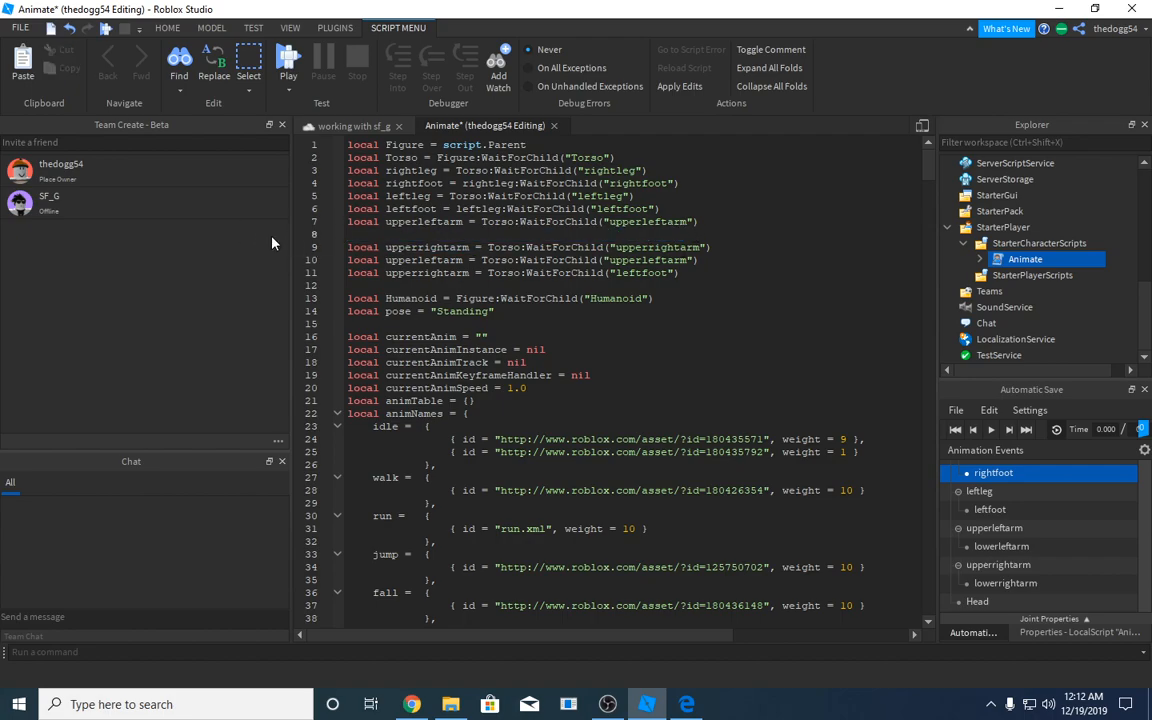
pyautogui.press('BackSpace')
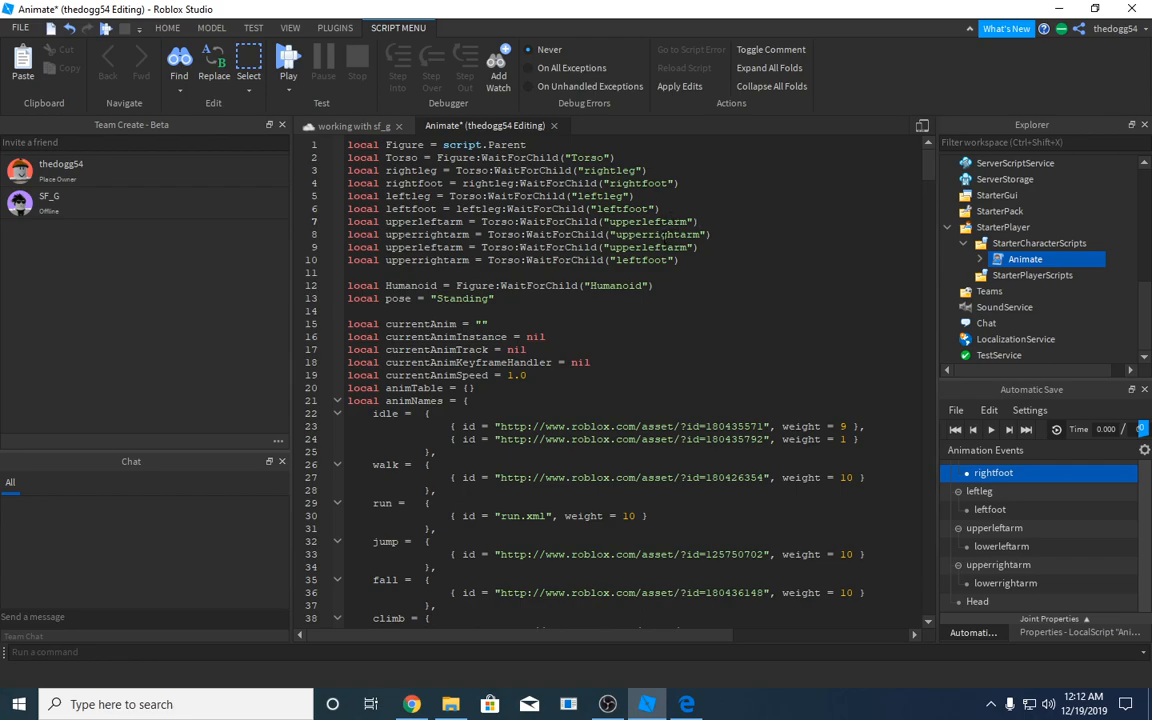
# Set the parent in the second upperleftarm declaration to upperleftarm
pyautogui.doubleClick(497, 247)
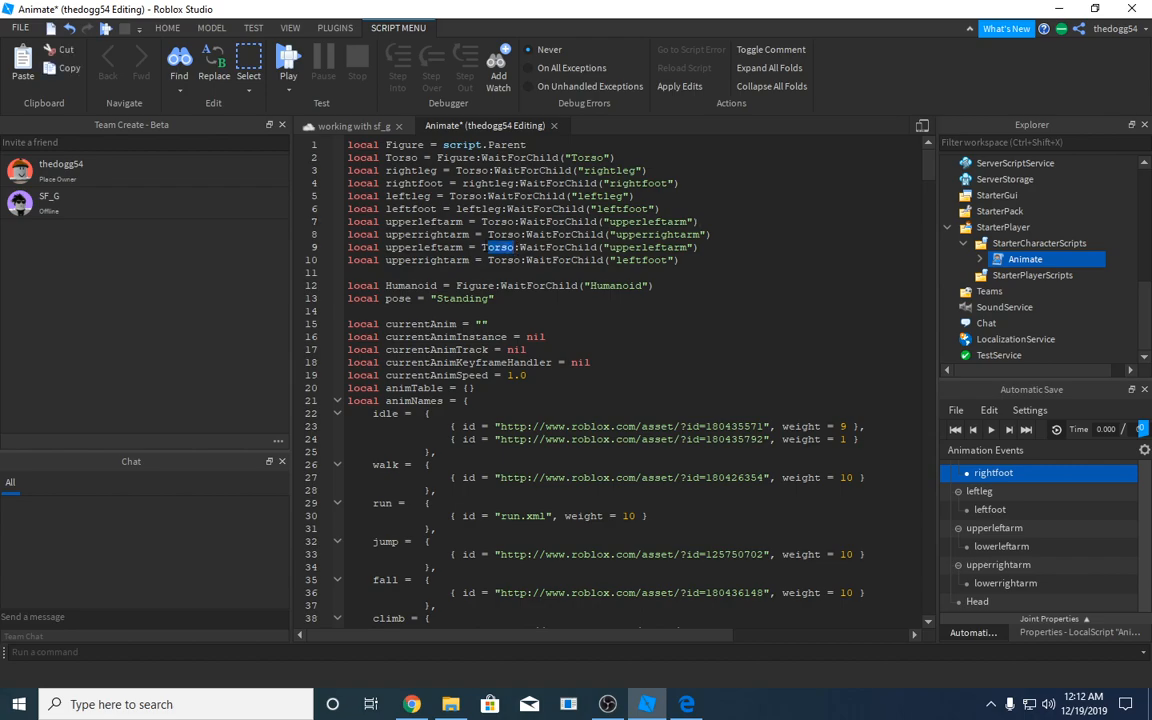
pyautogui.press('BackSpace')
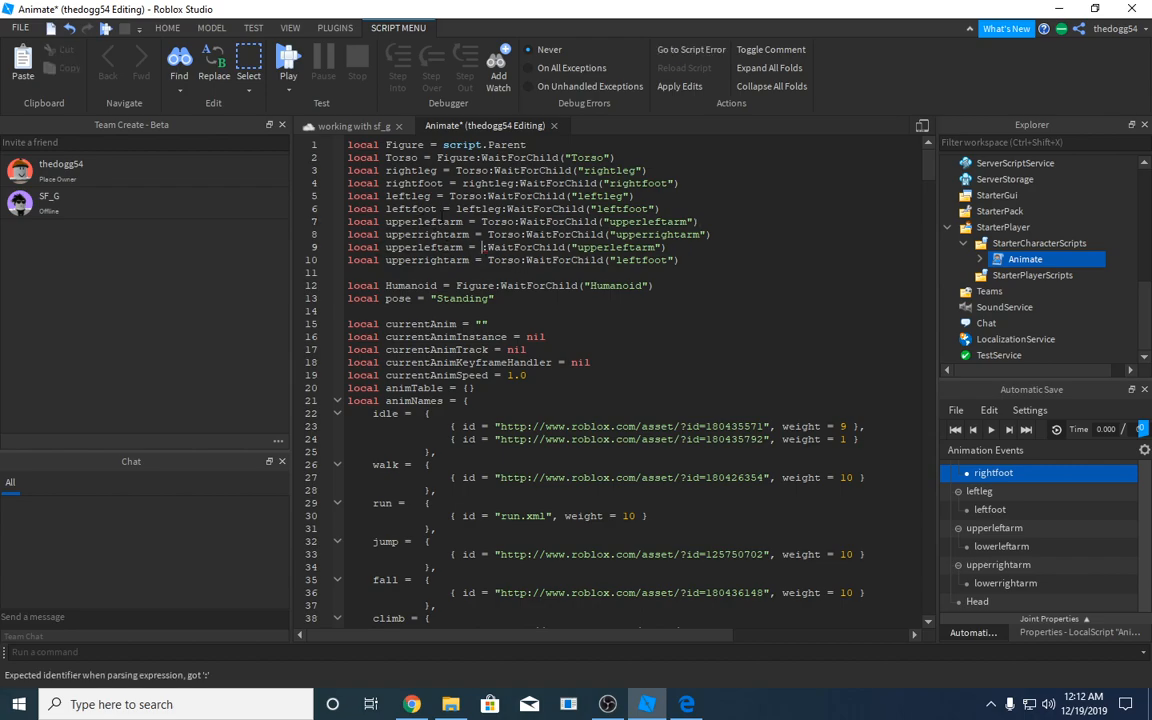
pyautogui.write('upperleftarm')
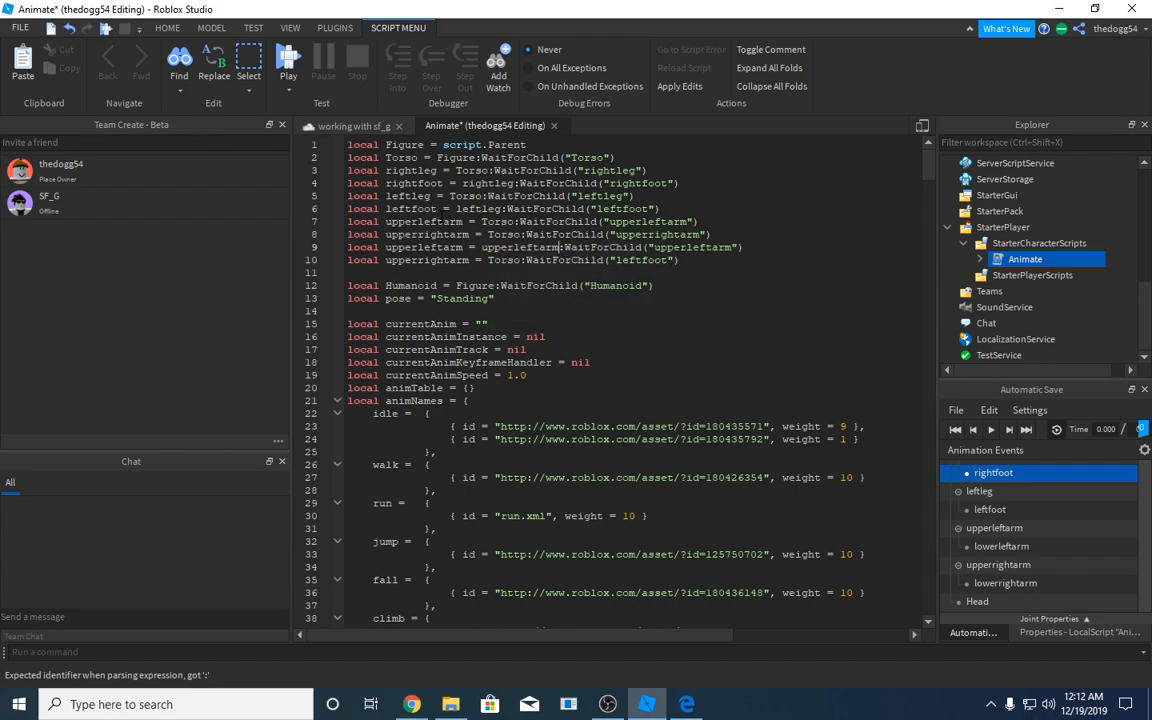
# Set the parent in the last upperrightarm declaration, the one waiting for "leftfoot", to upperrightarm
pyautogui.click(521, 260)
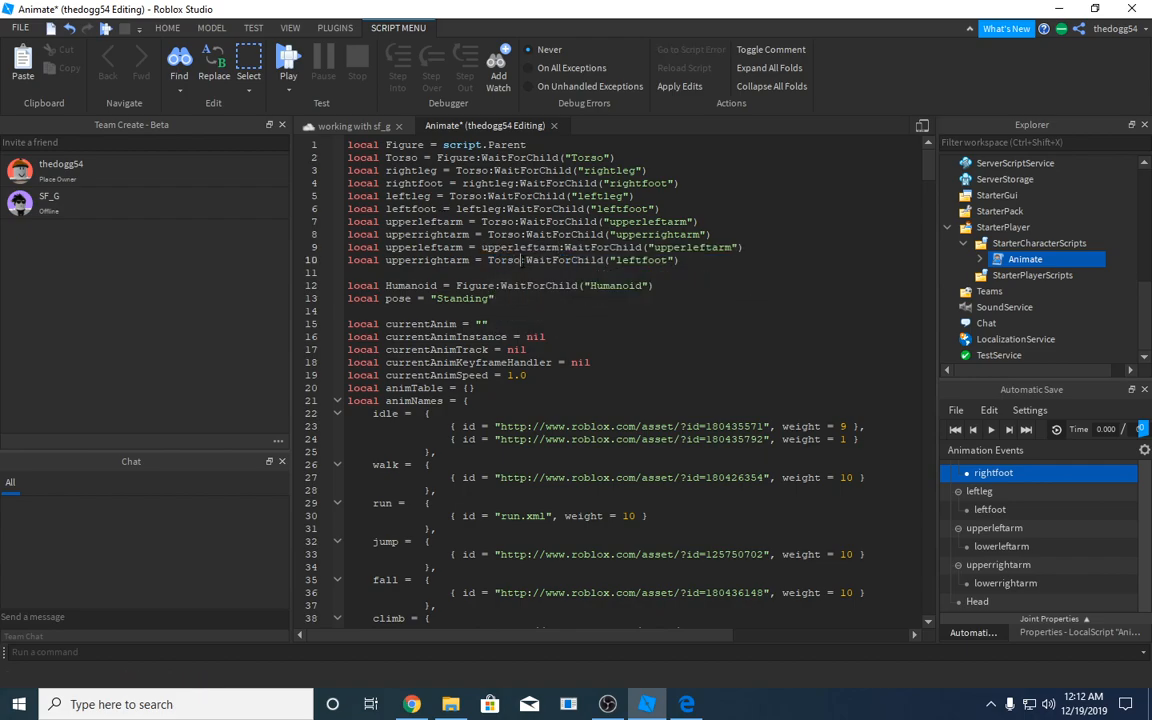
pyautogui.press('BackSpace')
pyautogui.press('BackSpace')
pyautogui.press('BackSpace')
pyautogui.press('BackSpace')
pyautogui.press('BackSpace')
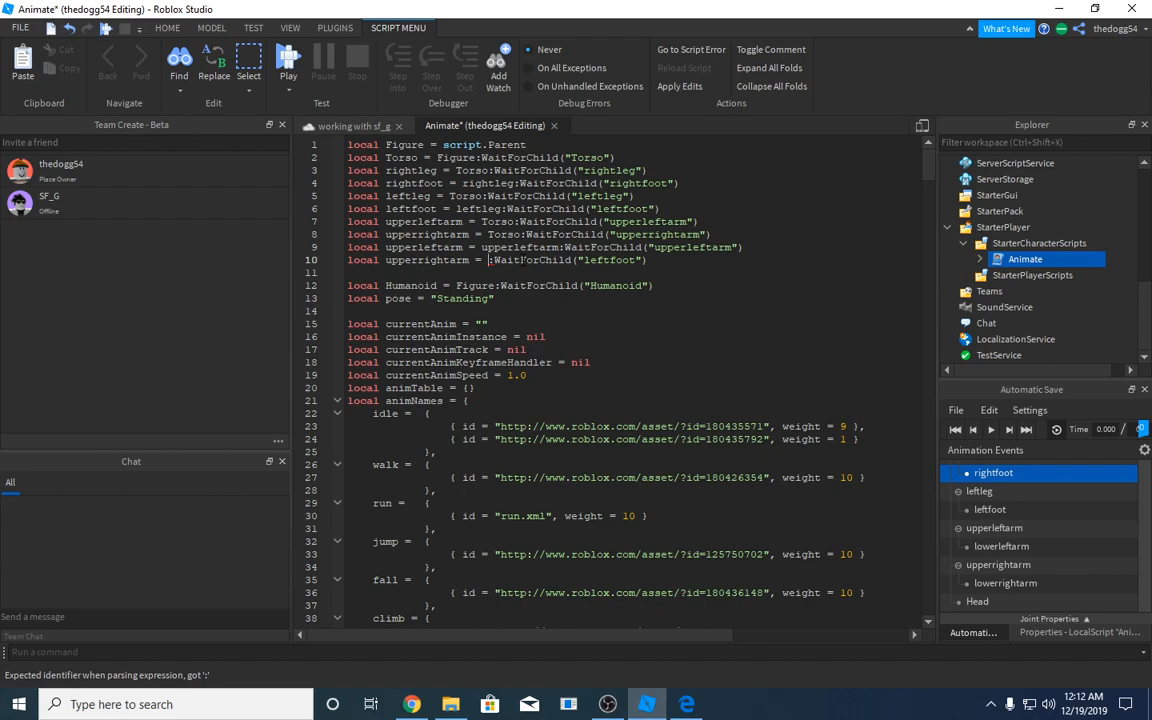
pyautogui.write('upper')
pyautogui.press('Down')
pyautogui.press('Tab')
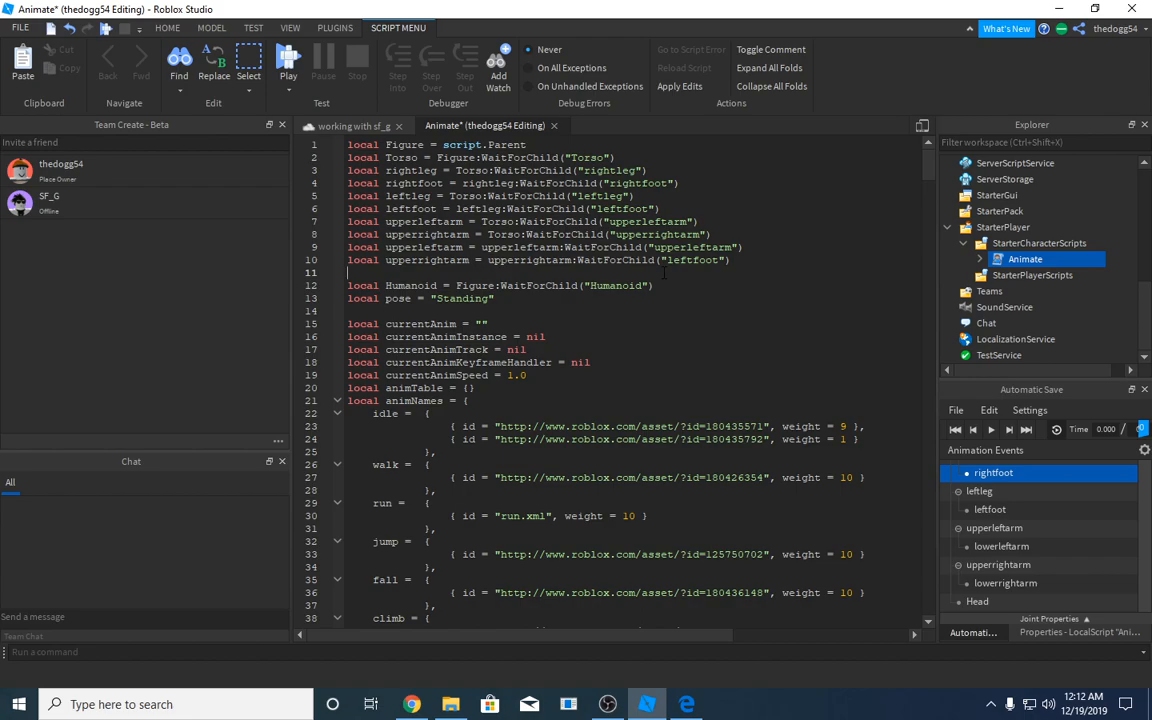
# Declare a local variable head as Torso:WaitForChild("Head") on the empty line above the Humanoid declaration
pyautogui.write('loca')
pyautogui.press('BackSpace')
pyautogui.write('al head =')
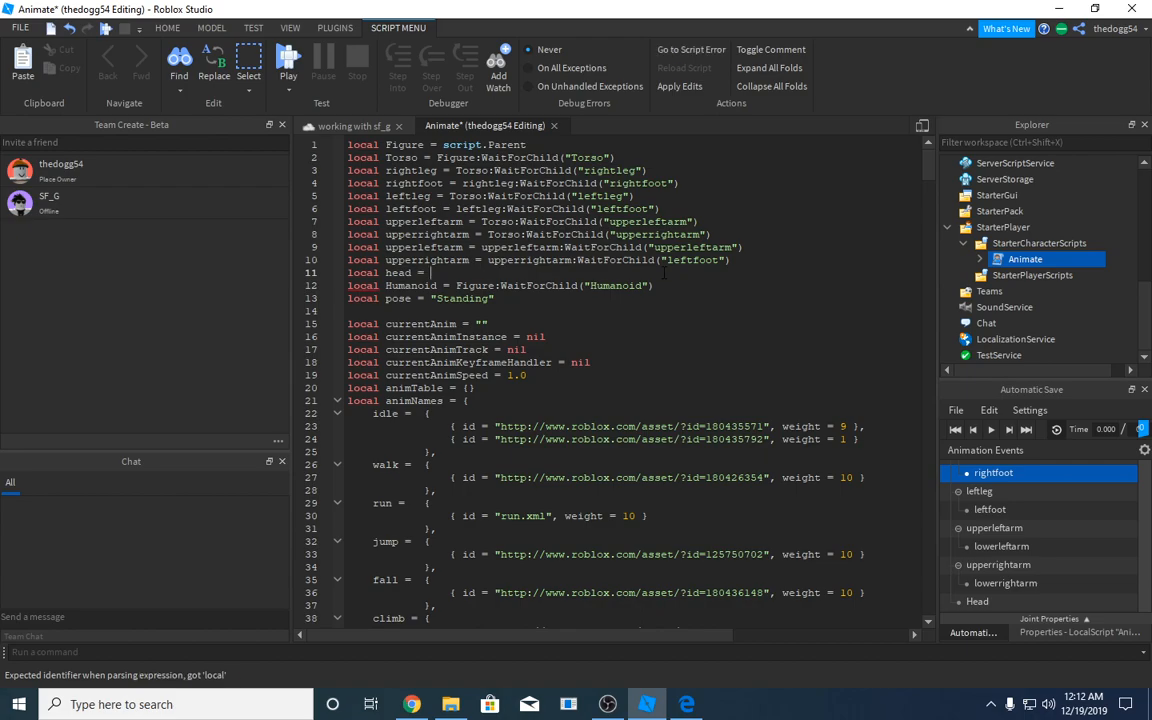
pyautogui.write(' tor')
pyautogui.press('Tab')
pyautogui.write(':Wait')
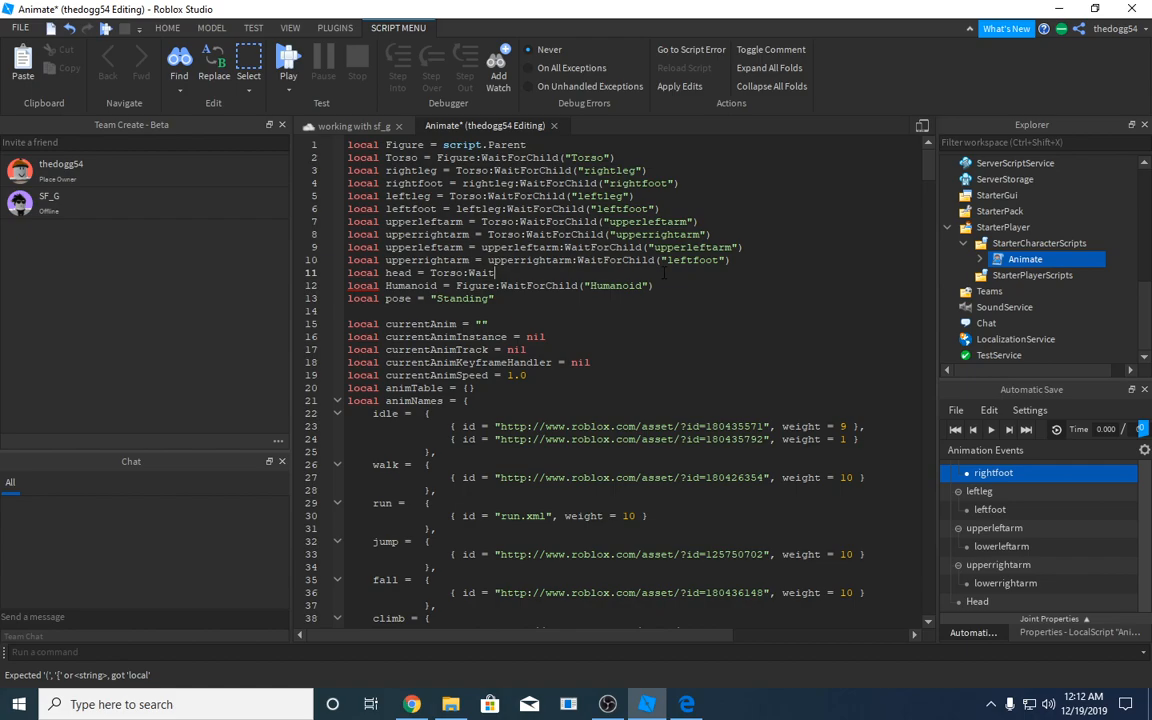
pyautogui.write('ForChild(')
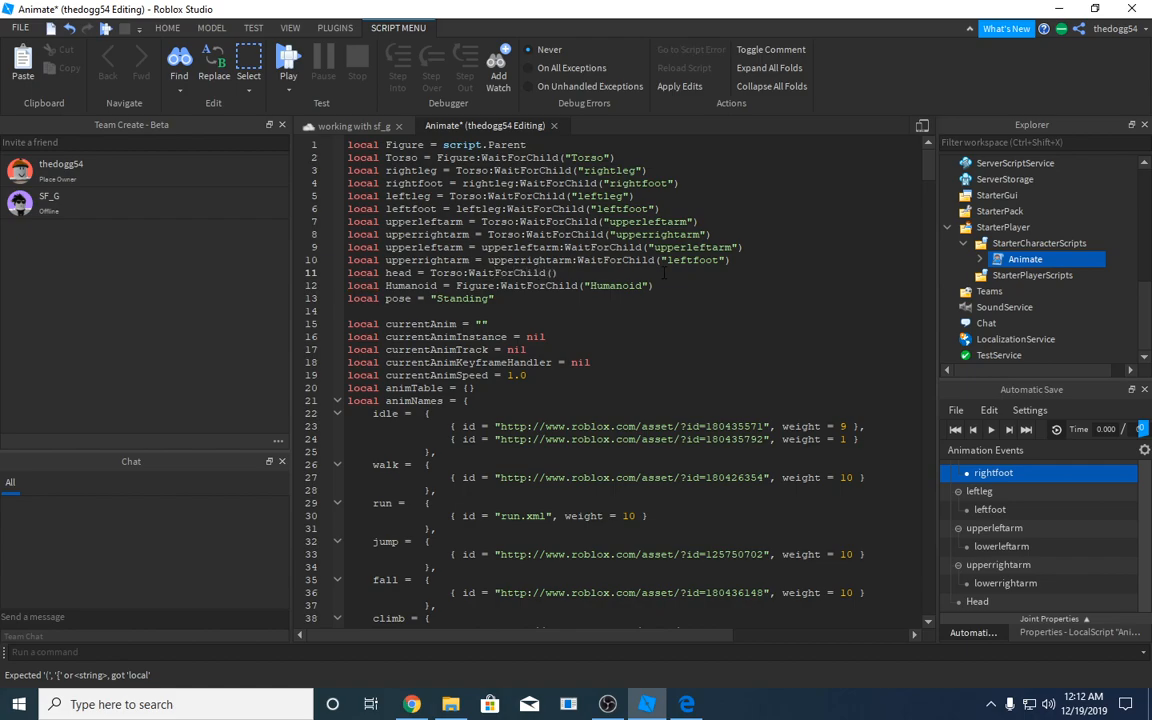
pyautogui.write('"Head')
pyautogui.moveTo(437, 158); pyautogui.dragTo(697, 247)
pyautogui.click(694, 382)
# Return to the place view and export the StarterCharacter animation, uploading it to the existing "rgrrrg" animation
pyautogui.scroll(-6, 694, 388)
pyautogui.scroll(1, 650, 372)
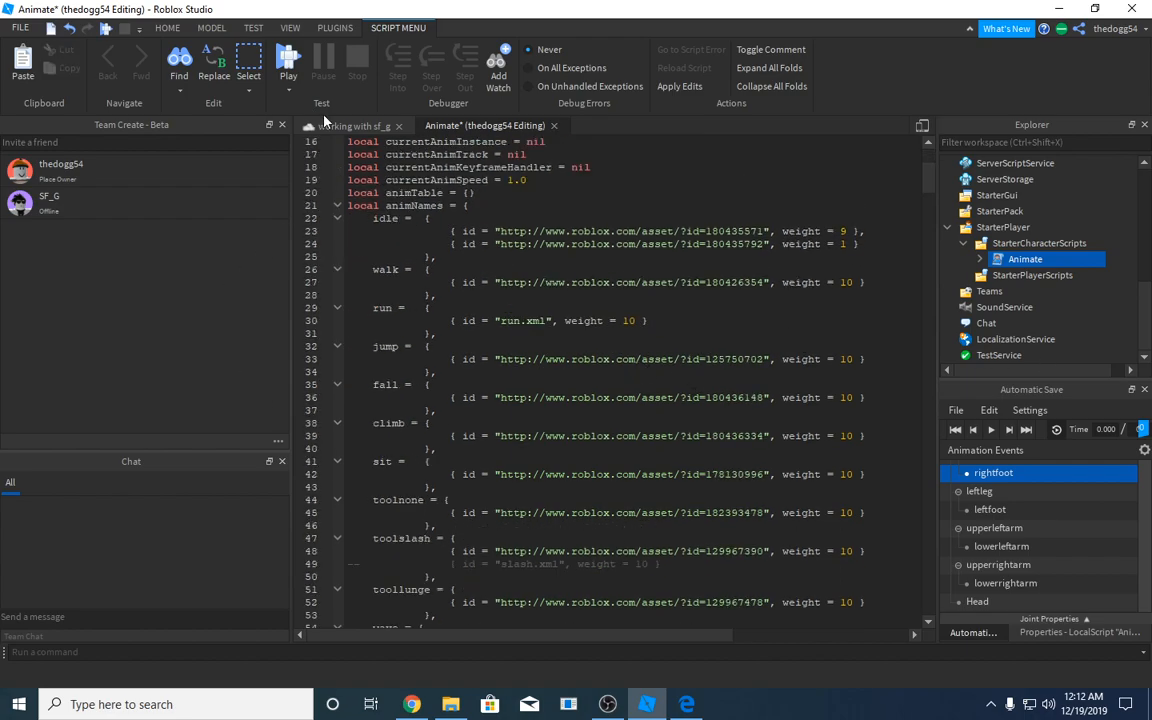
pyautogui.click(350, 126)
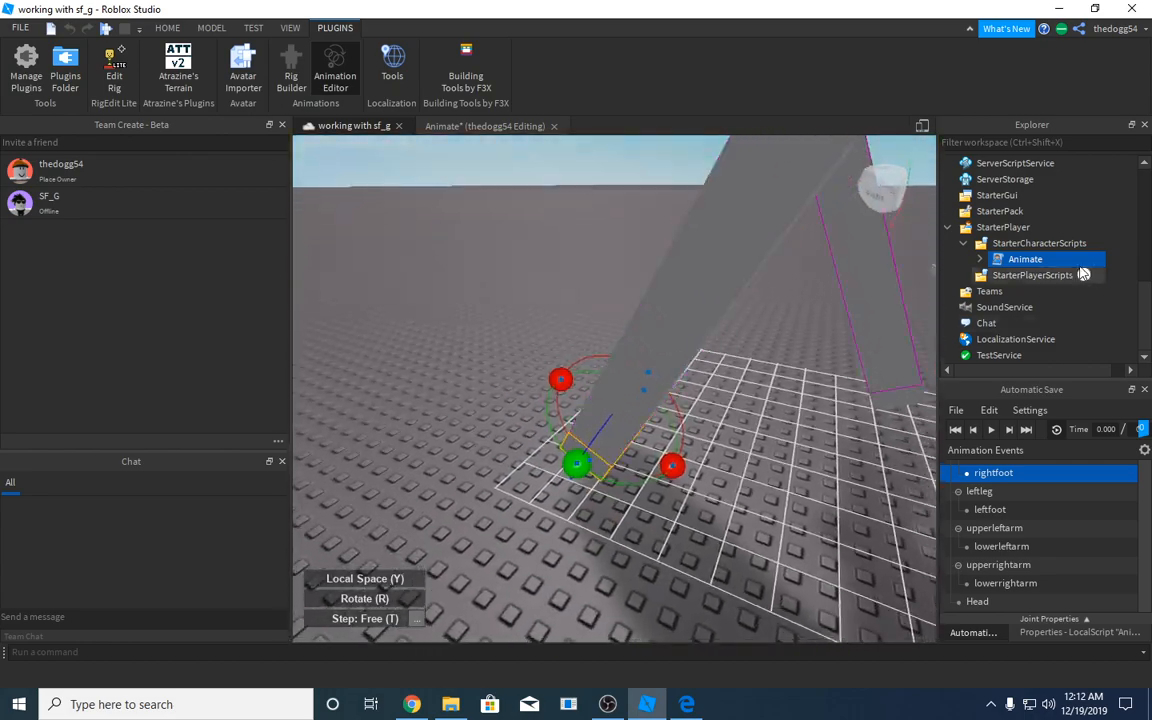
pyautogui.moveTo(739, 411); pyautogui.dragTo(897, 450, button='right')
pyautogui.scroll(-3, 735, 411)
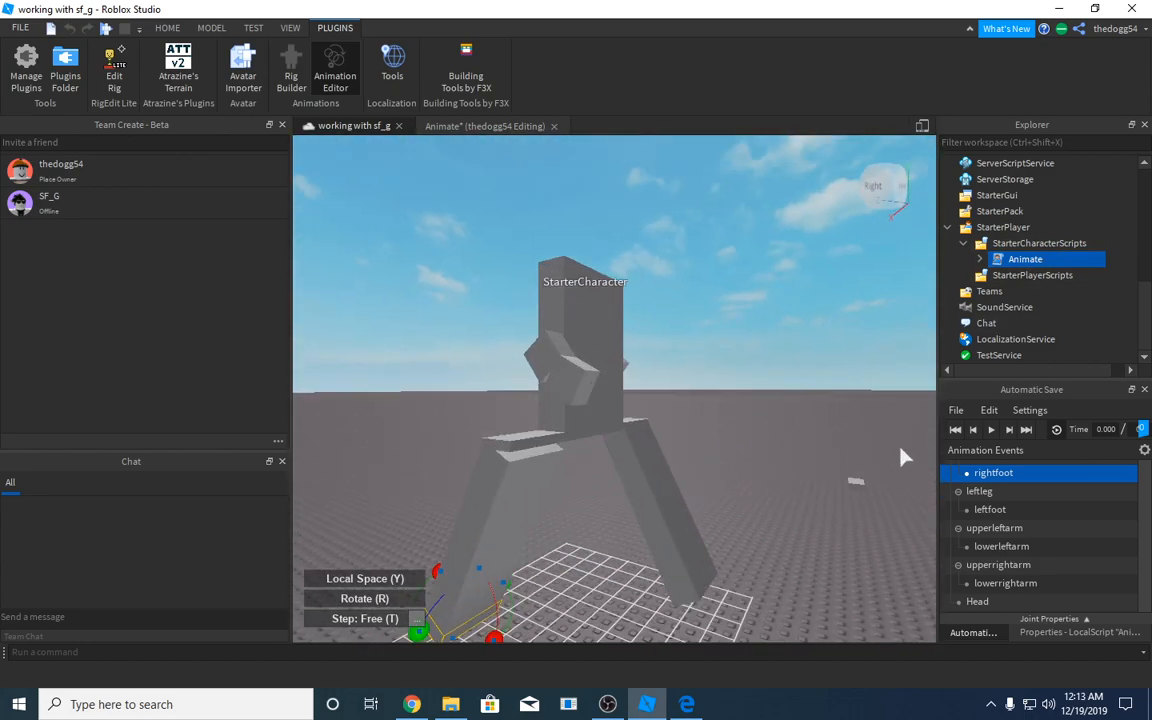
pyautogui.click(956, 410)
pyautogui.click(975, 504)
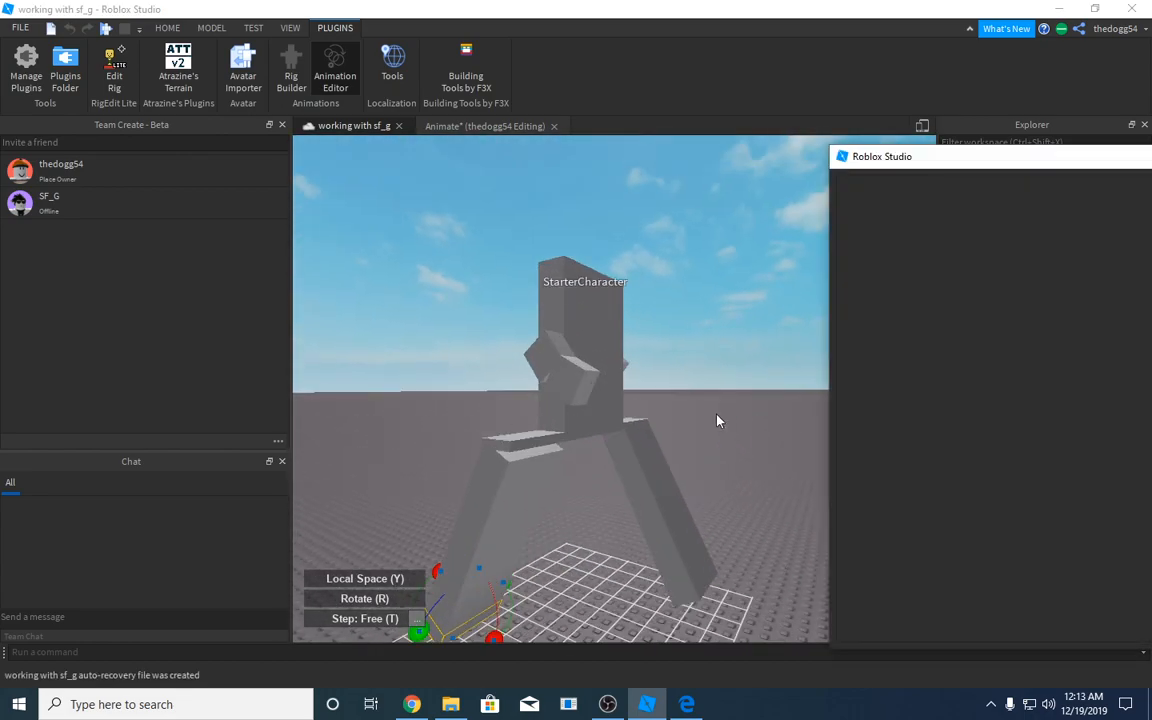
pyautogui.click(1005, 307)
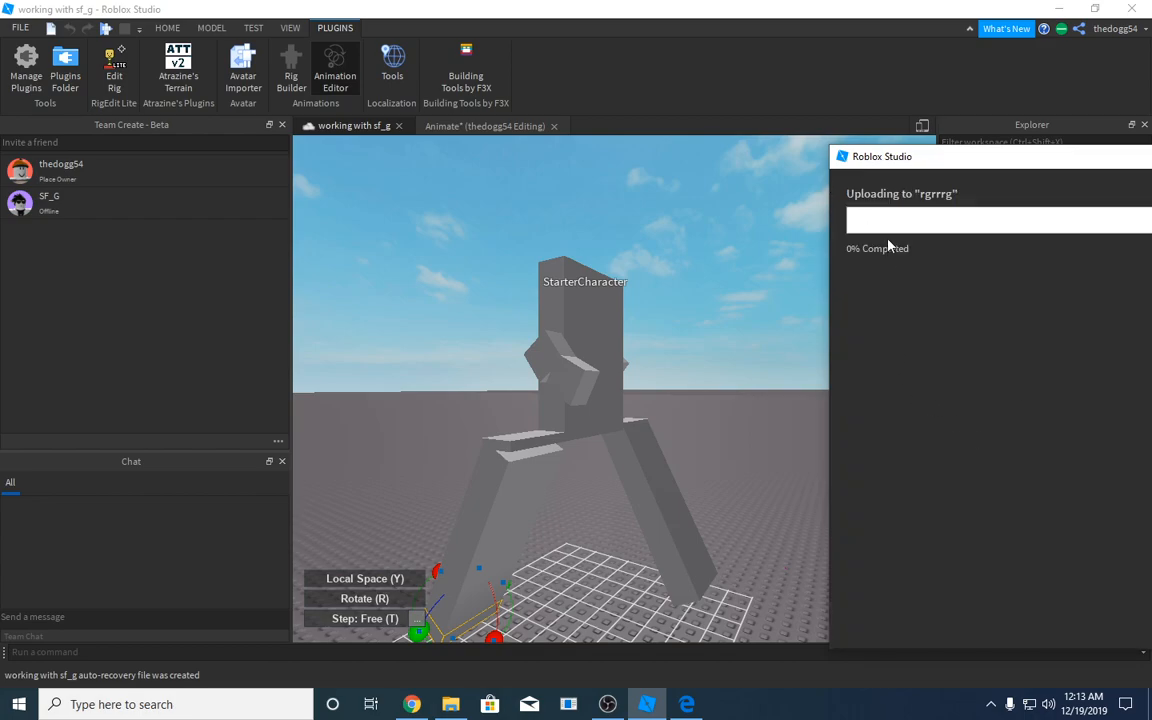
# Copy the share link of the uploaded animation and close the upload window
pyautogui.click(1011, 319)
pyautogui.hotkey('ctrl', 'c')
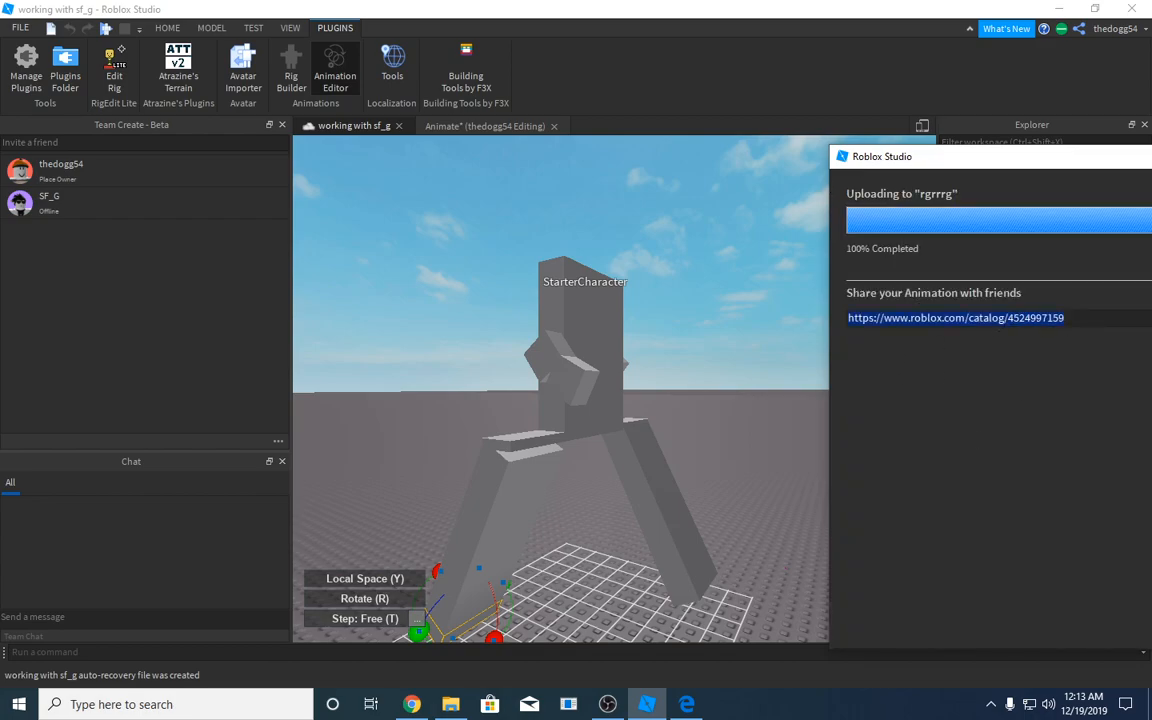
pyautogui.press('Escape')
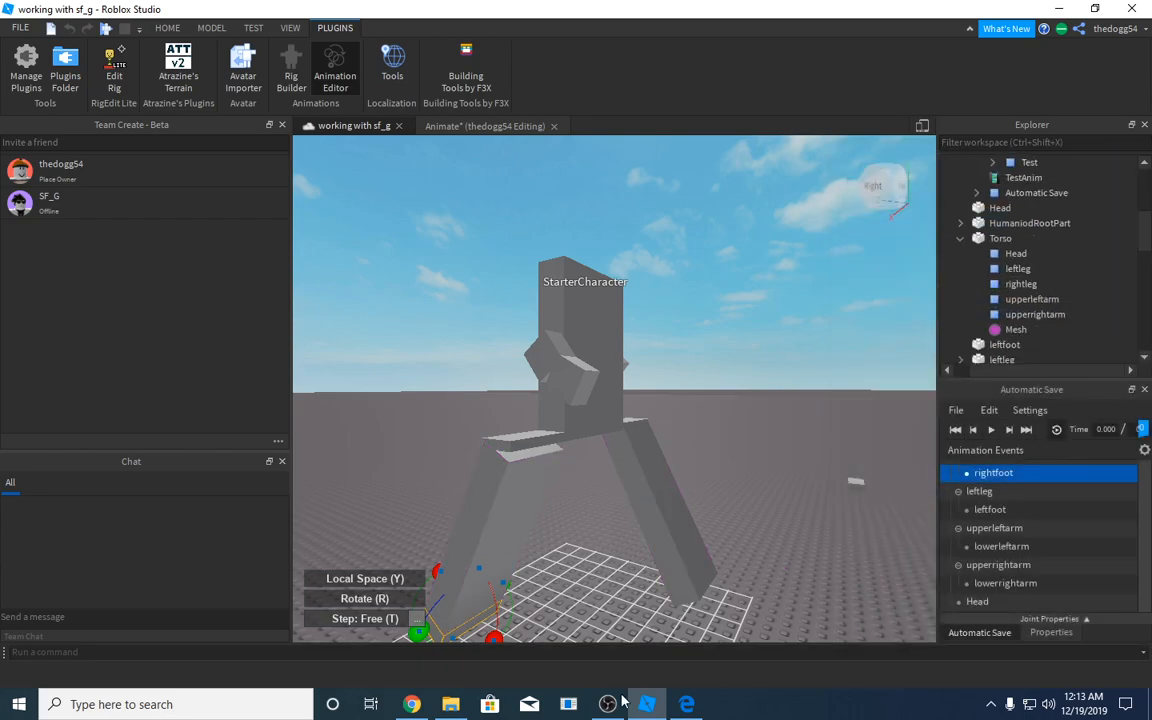
pyautogui.click(648, 710)
pyautogui.click(645, 704)
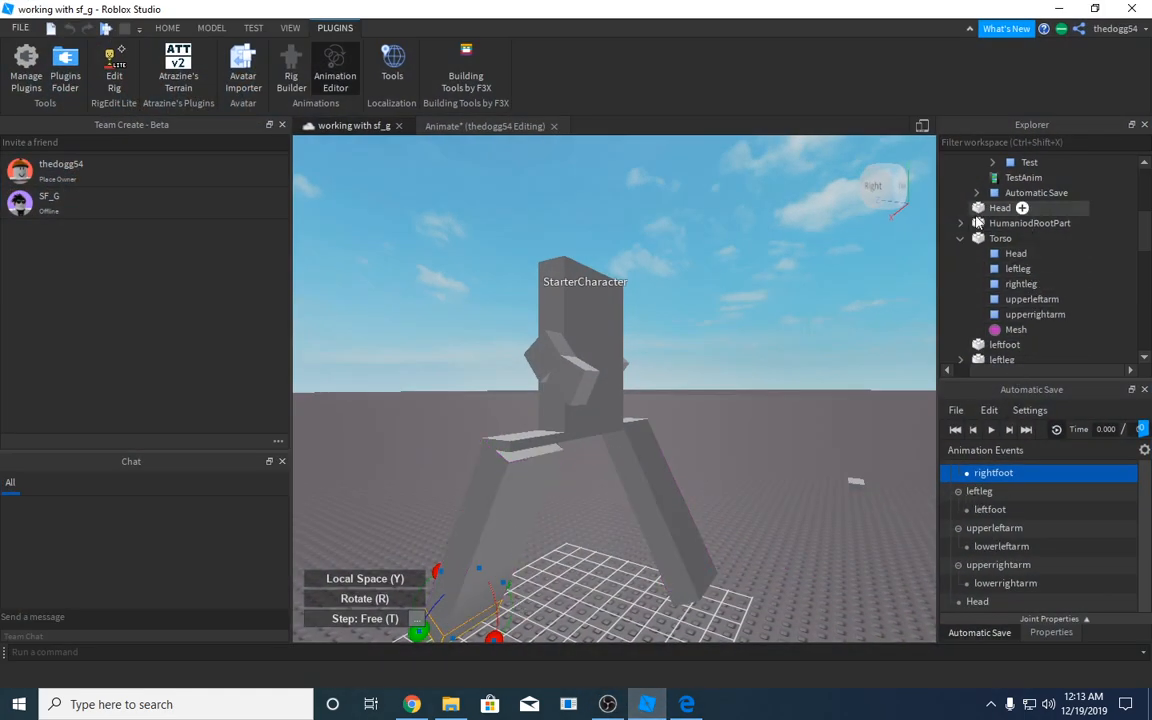
pyautogui.scroll(4, 1015, 268)
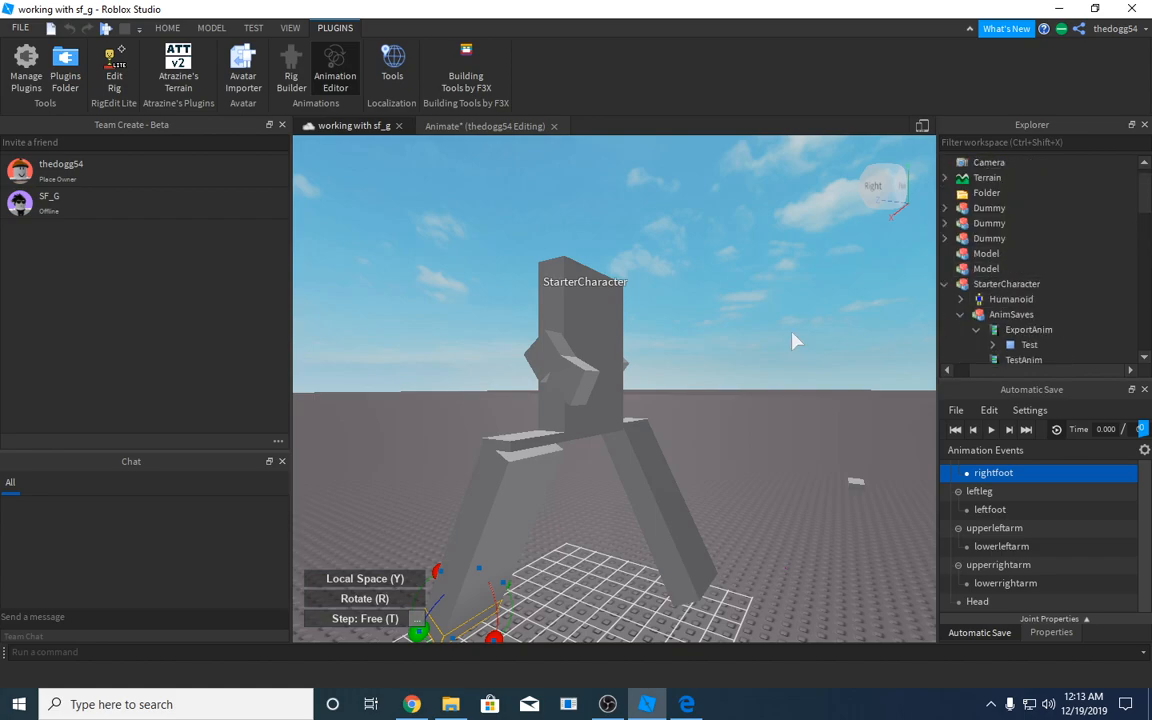
pyautogui.moveTo(588, 416); pyautogui.dragTo(589, 416, button='right')
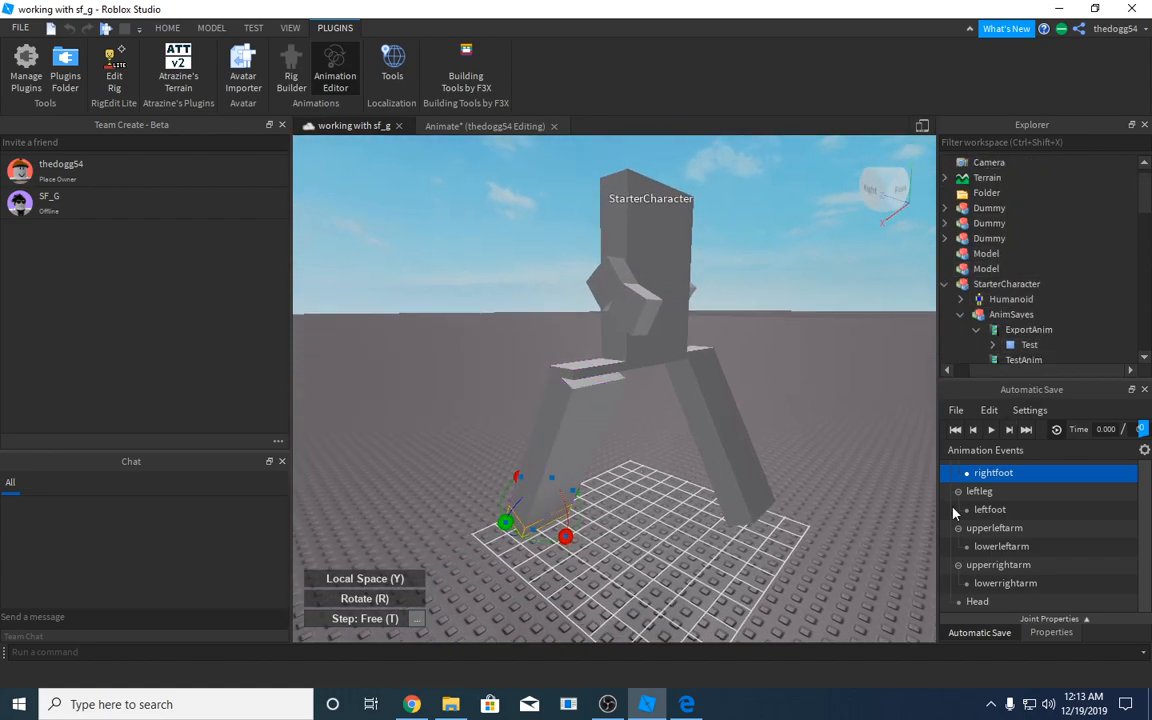
pyautogui.click(462, 125)
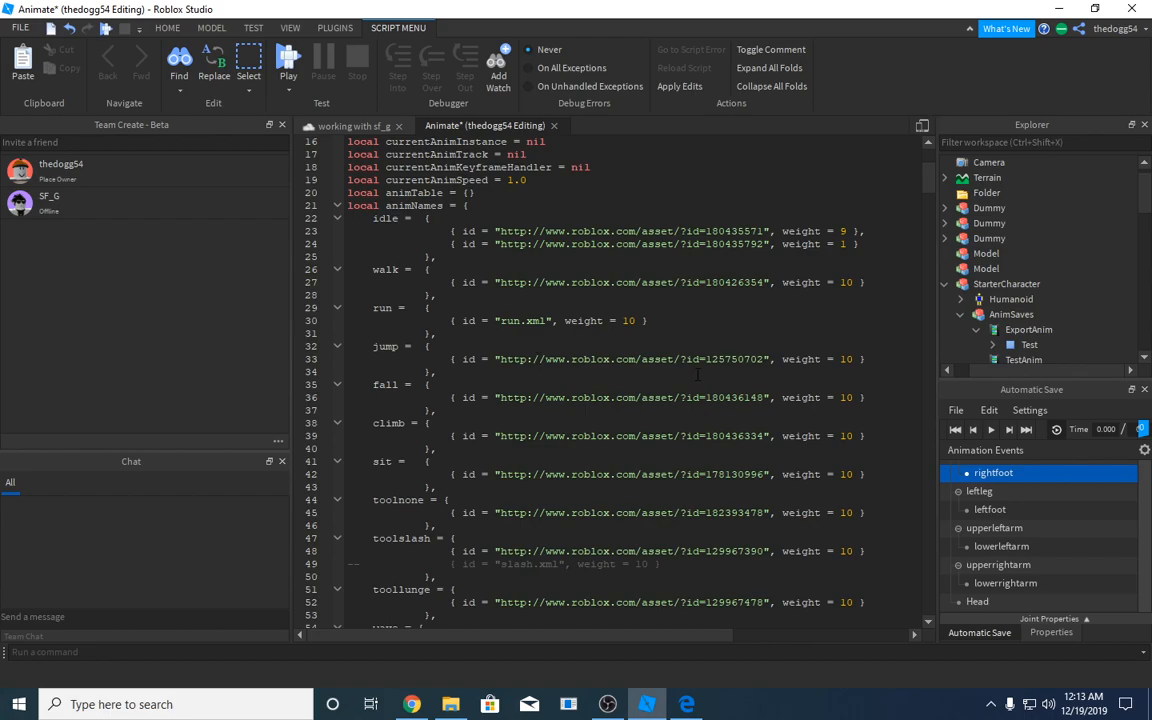
pyautogui.scroll(-6, 695, 373)
pyautogui.scroll(4, 551, 410)
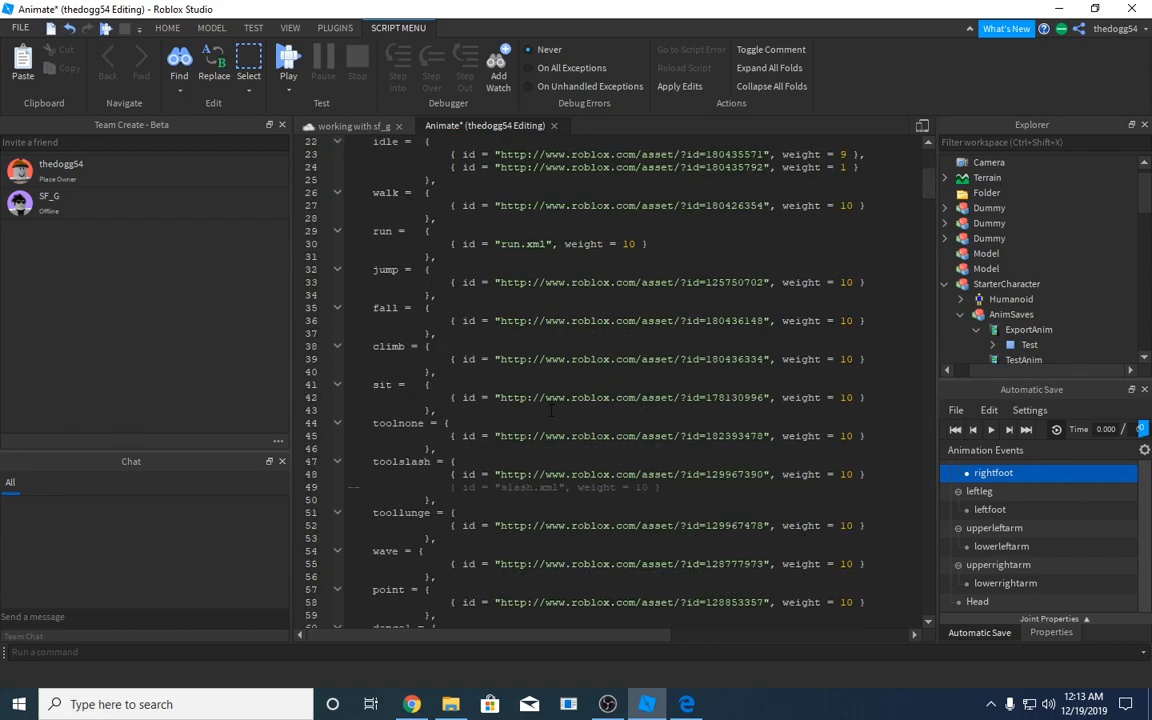
pyautogui.moveTo(500, 205); pyautogui.dragTo(767, 203)
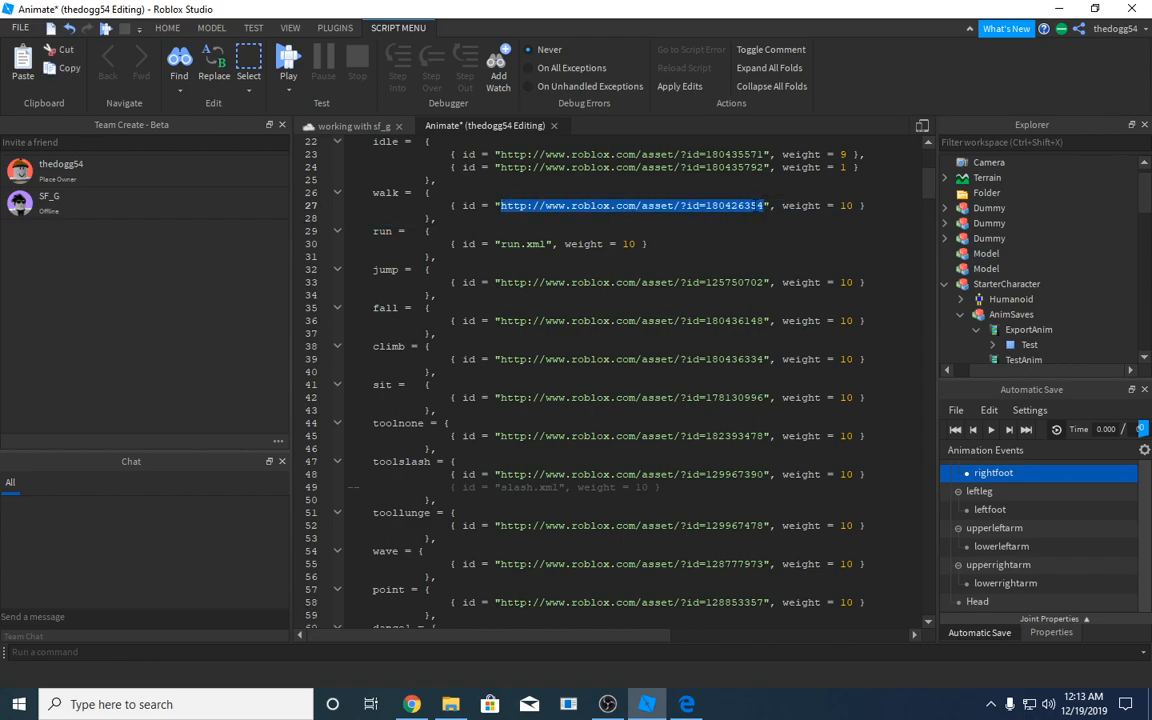
pyautogui.press('BackSpace')
pyautogui.hotkey('ctrl', 'v')
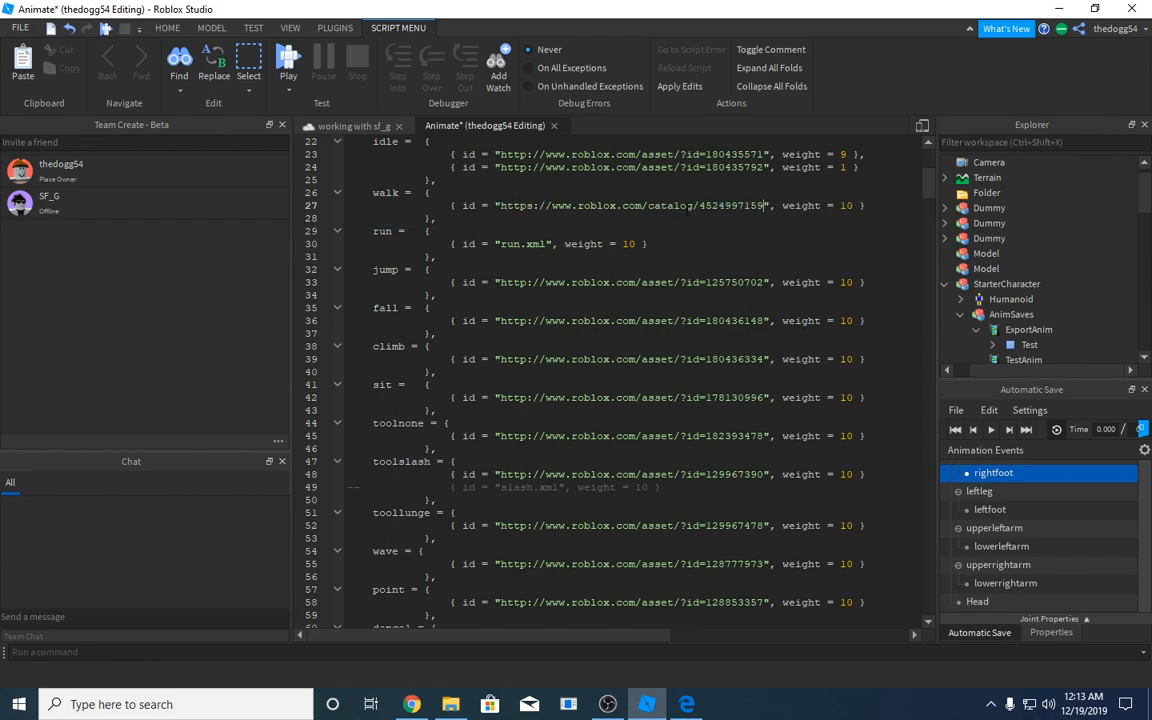
# Change "catalog" to "asset" in the walk animation's URL
pyautogui.moveTo(693, 206); pyautogui.dragTo(652, 210)
pyautogui.write('ca')
pyautogui.press('BackSpace')
pyautogui.write('sset')
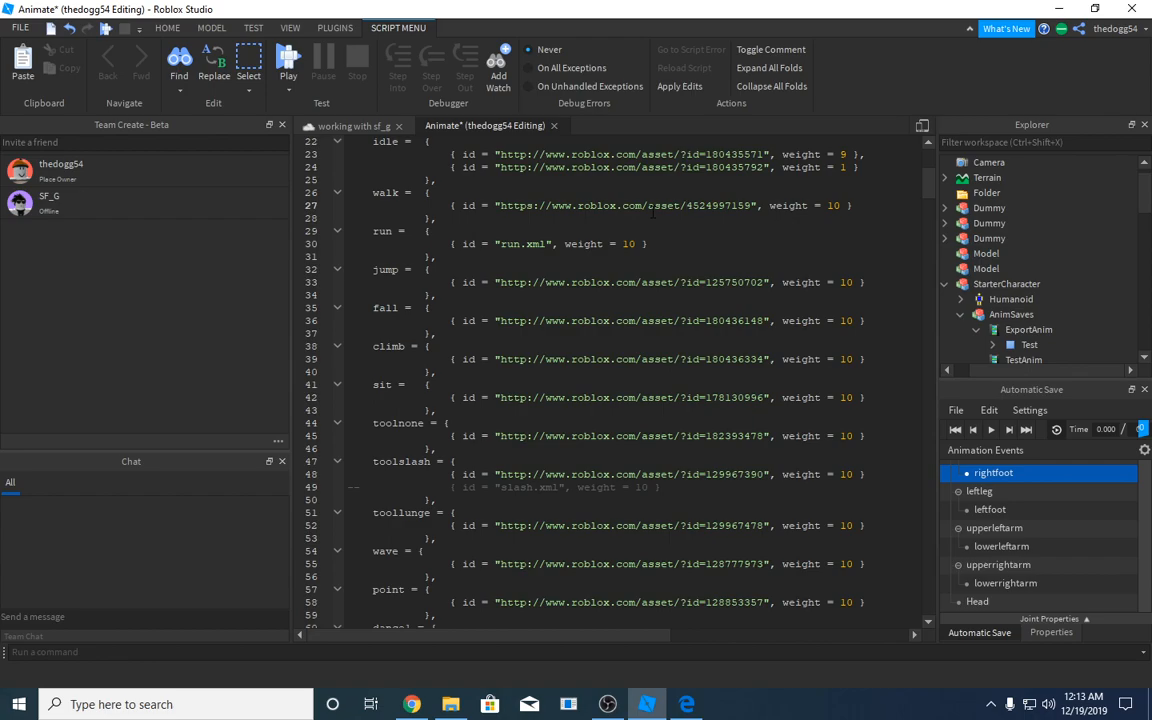
# Insert "?id=" before the asset number in the walk animation's URL of the Animate script
pyautogui.write('?id=')
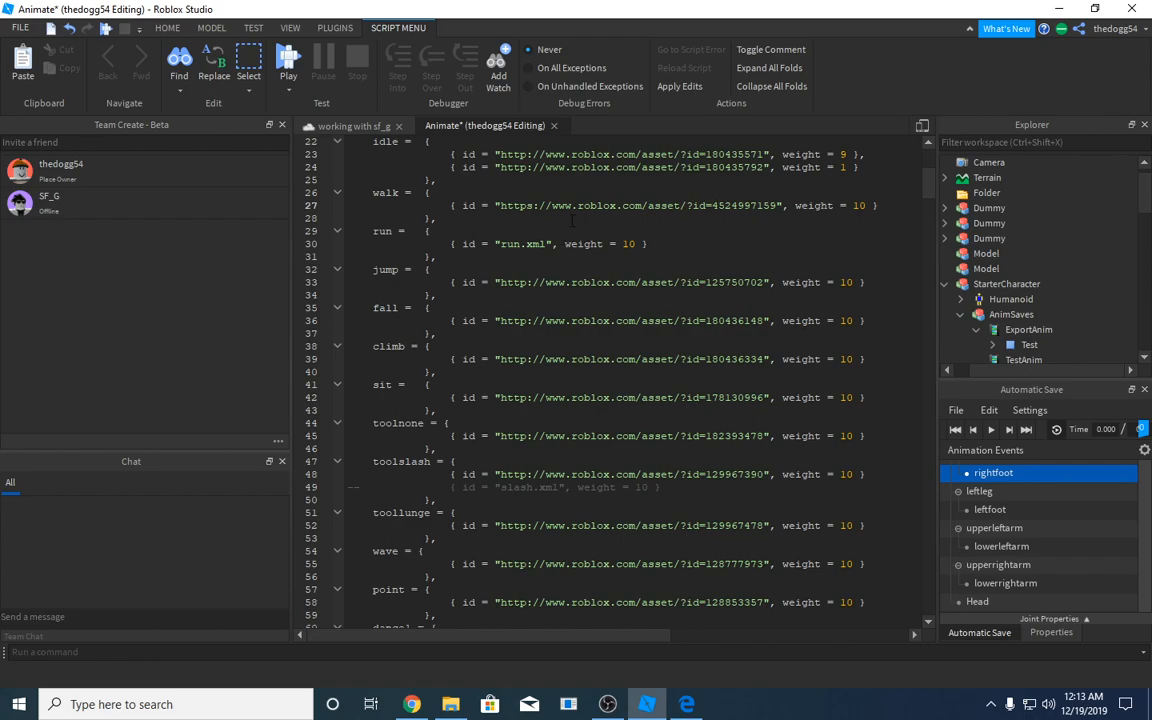
pyautogui.click(350, 125)
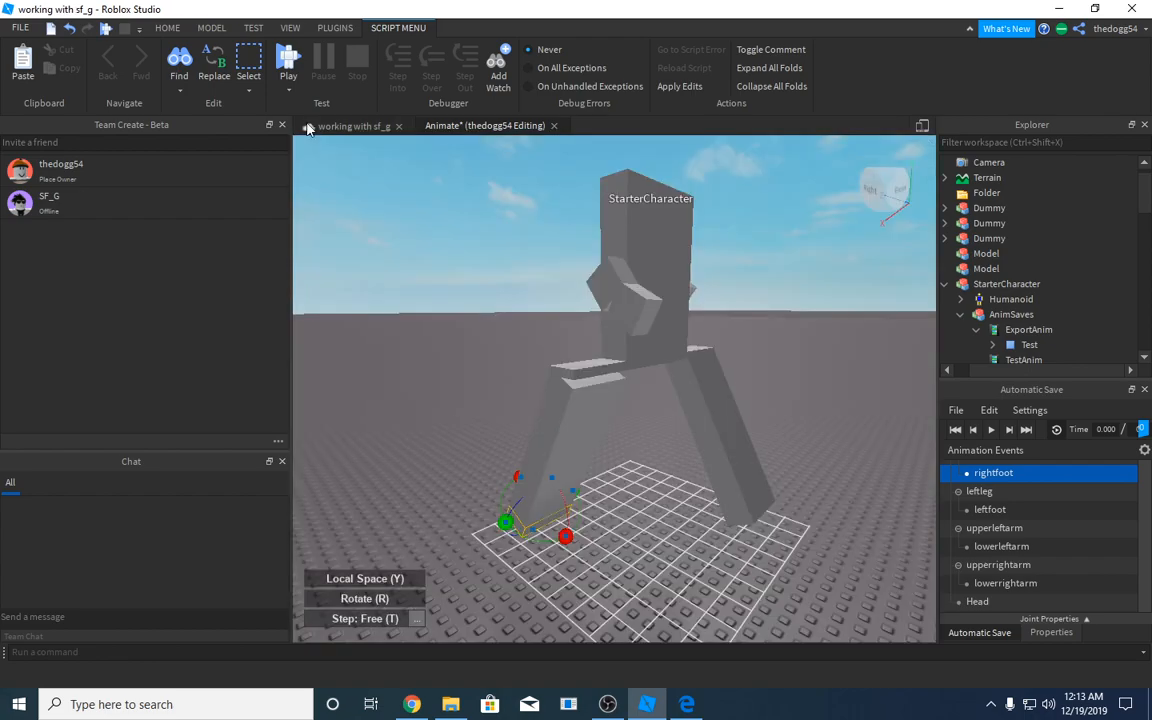
pyautogui.click(450, 125)
pyautogui.scroll(1, 720, 238)
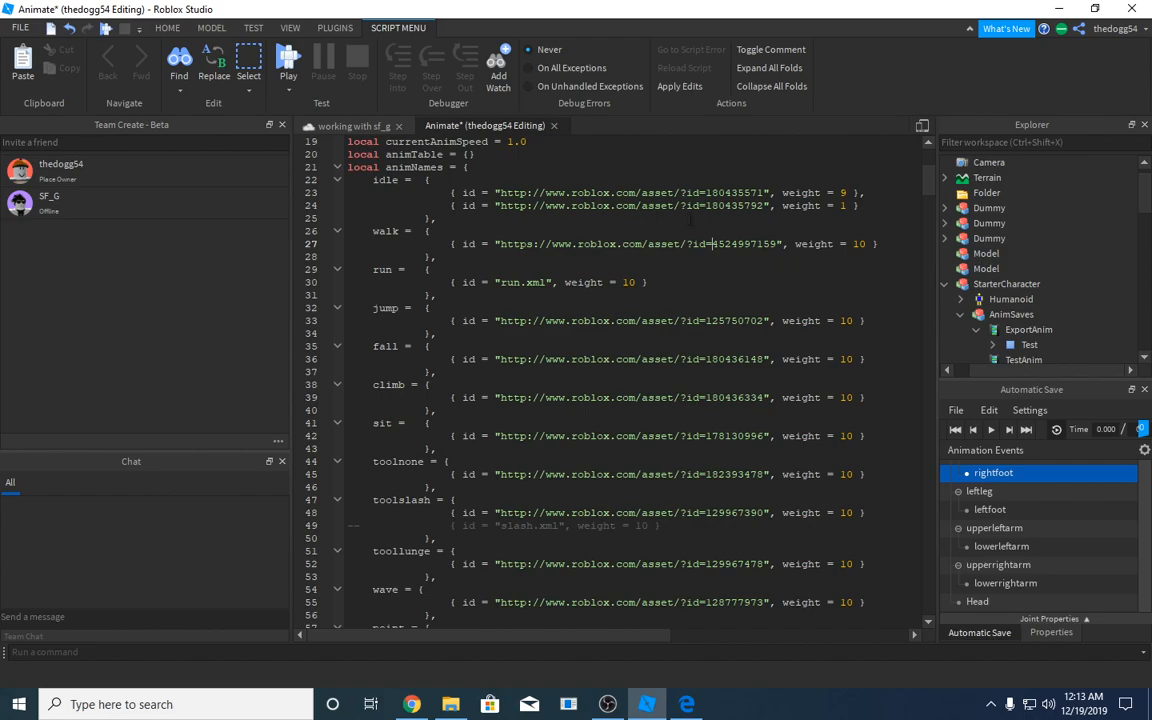
# Collapse the StarterCharacter model in Workspace and expand the Animate script under StarterCharacterScripts
pyautogui.scroll(-2, 985, 320)
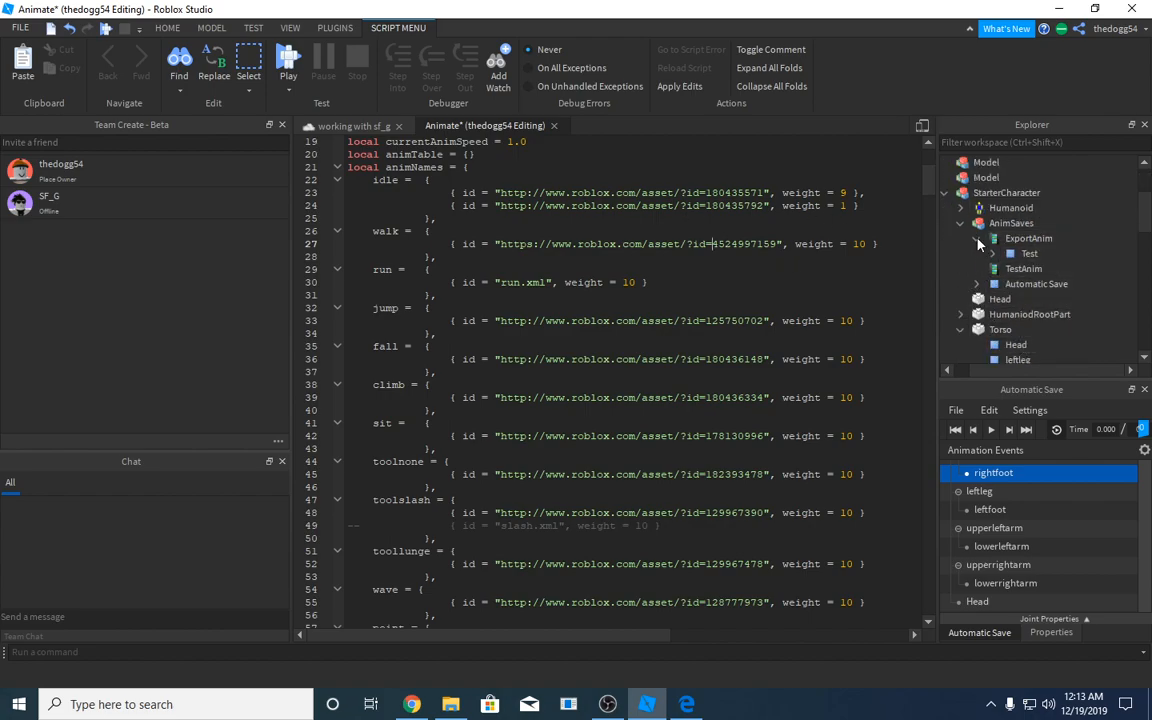
pyautogui.click(977, 239)
pyautogui.click(960, 223)
pyautogui.click(945, 193)
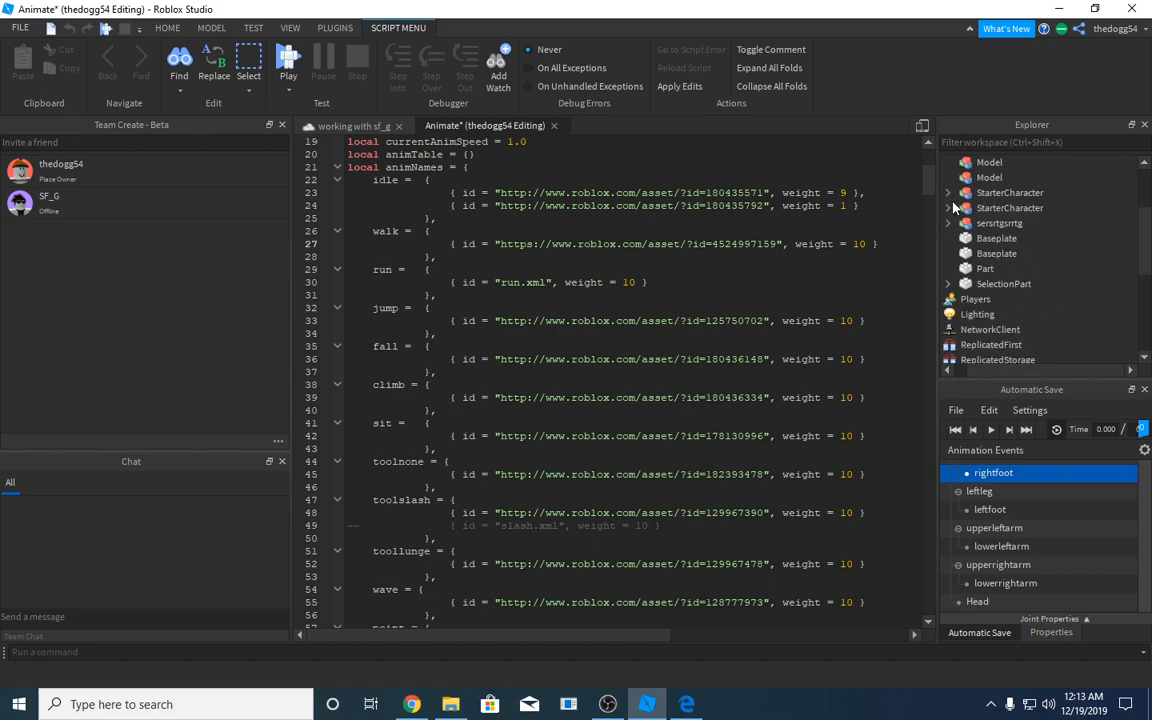
pyautogui.scroll(-5, 980, 225)
pyautogui.click(982, 254)
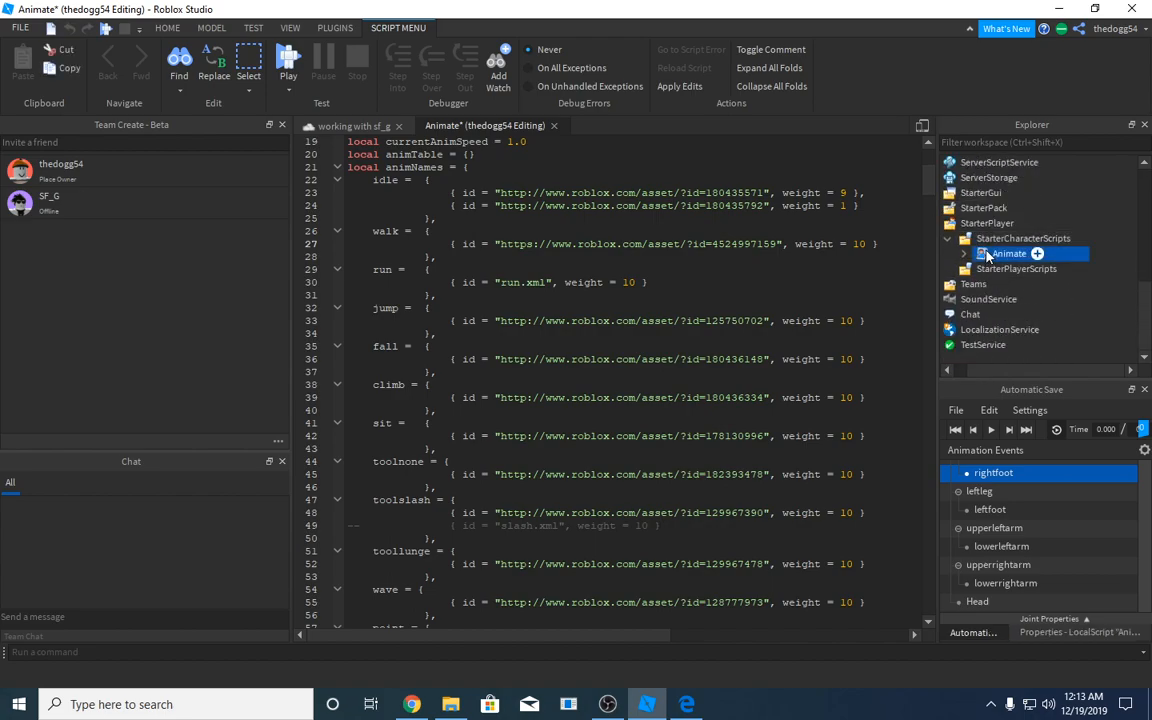
pyautogui.click(963, 254)
pyautogui.scroll(-3, 1000, 250)
pyautogui.click(1018, 259)
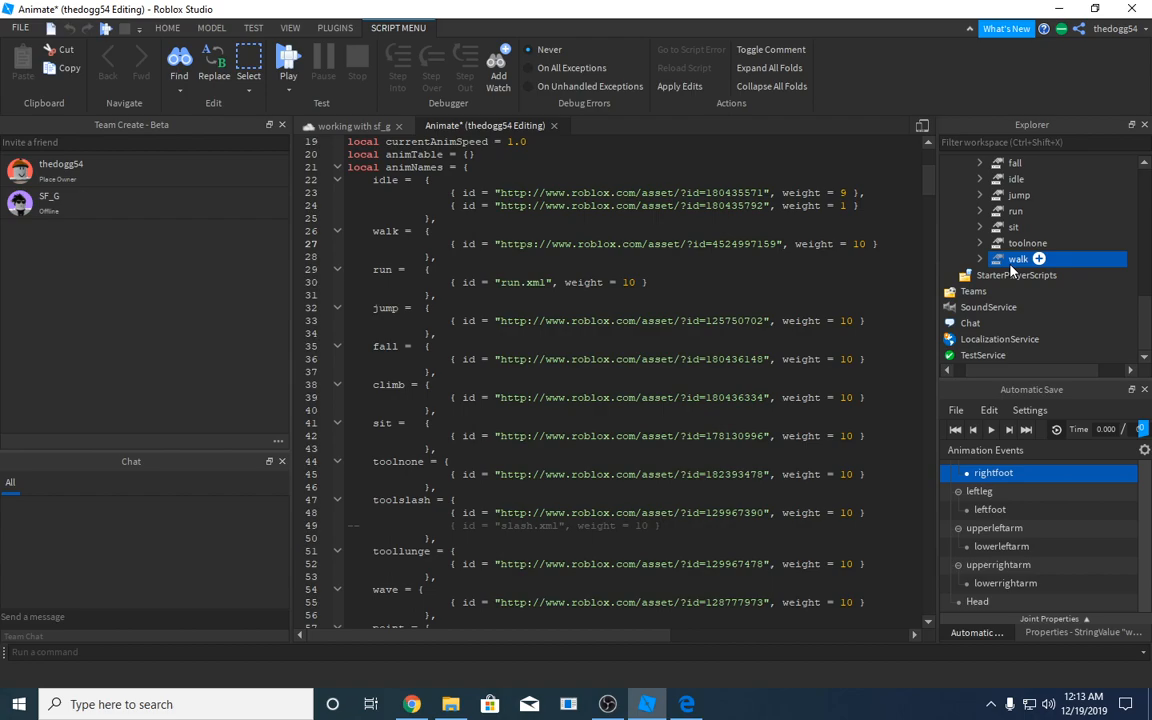
pyautogui.click(980, 259)
pyautogui.click(1030, 275)
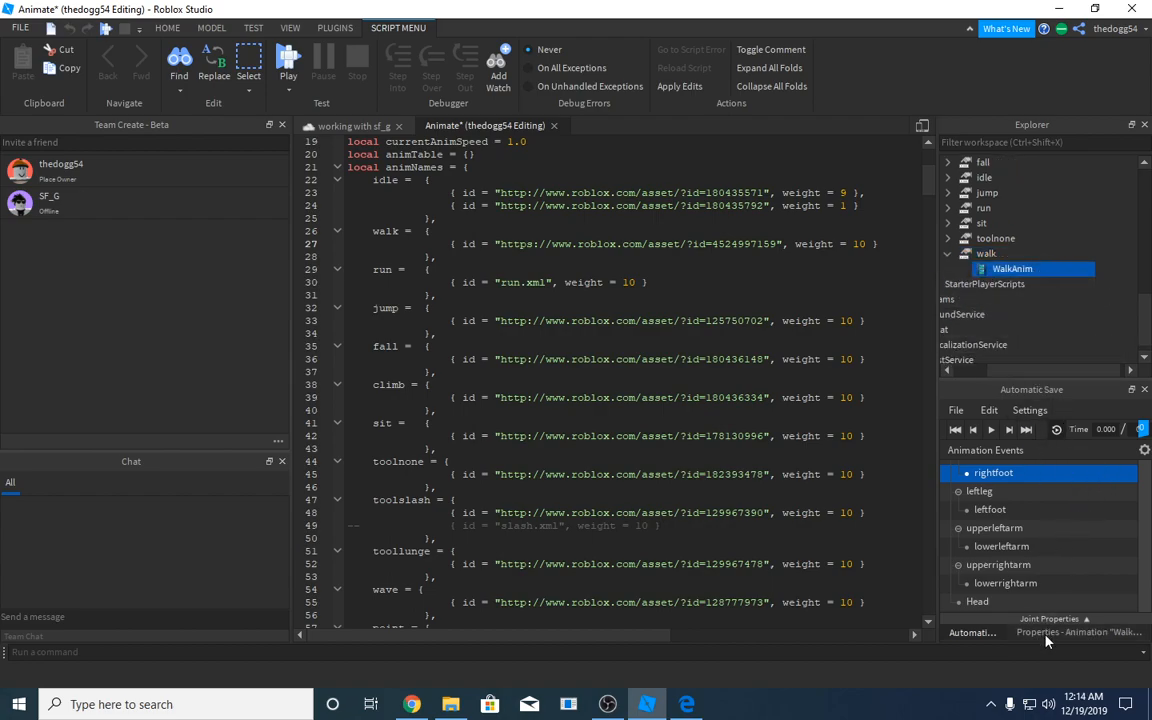
pyautogui.click(1078, 632)
pyautogui.click(1080, 449)
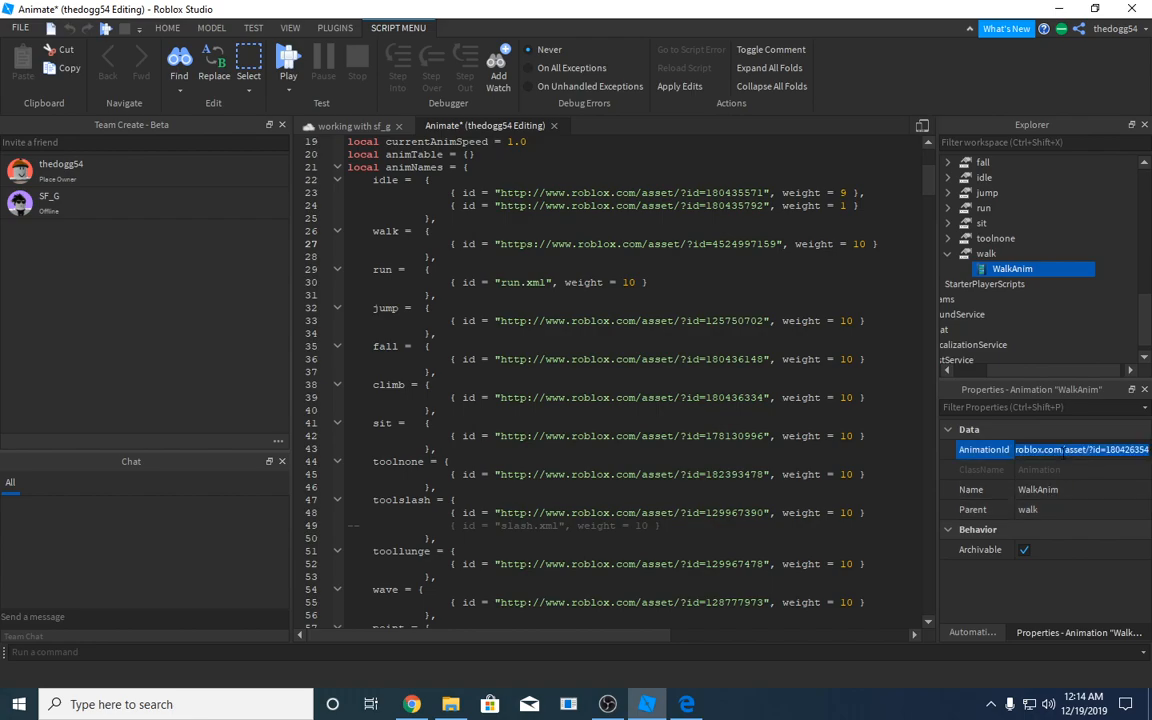
pyautogui.hotkey('ctrl', 'v')
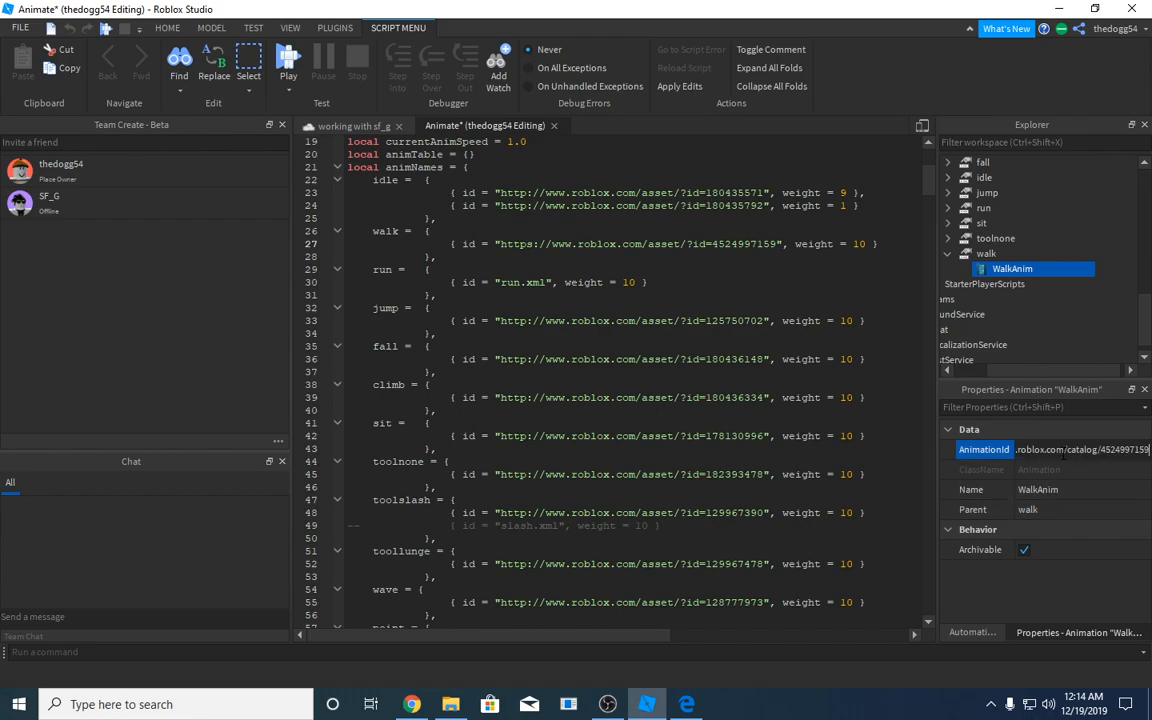
# Open the AnimationId of ToolNoneAnim under toolnone and show the properties of SitAnim under sit
pyautogui.click(985, 240)
pyautogui.click(950, 239)
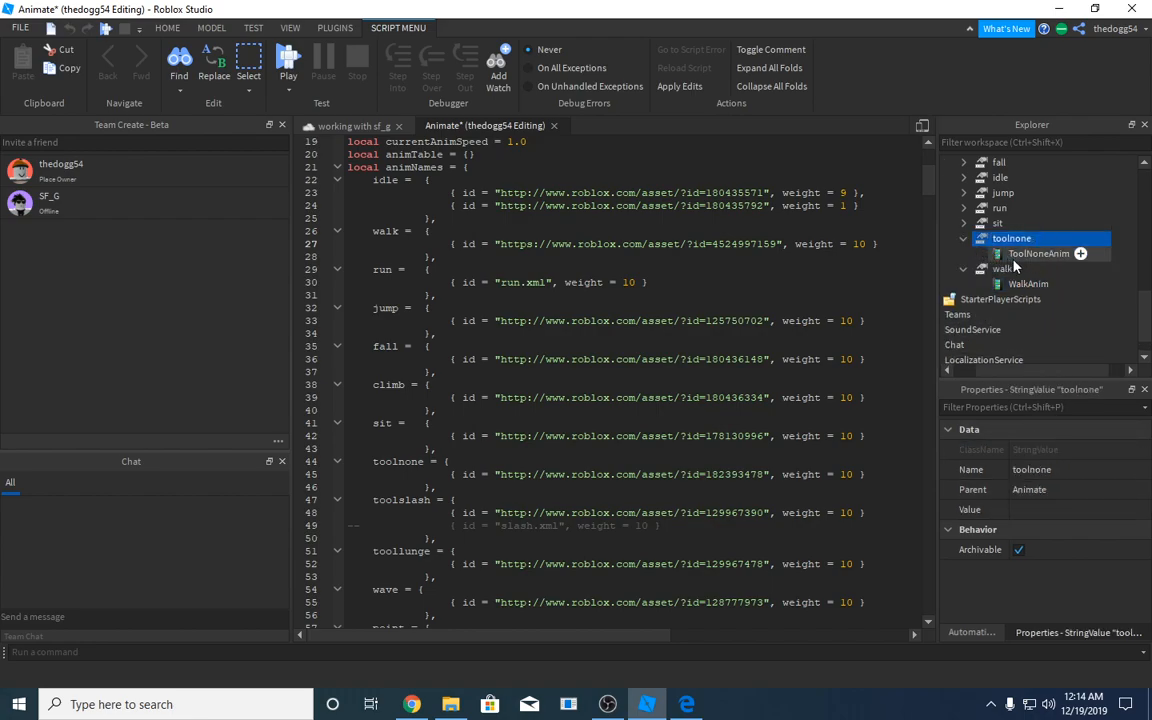
pyautogui.click(1037, 253)
pyautogui.click(1070, 449)
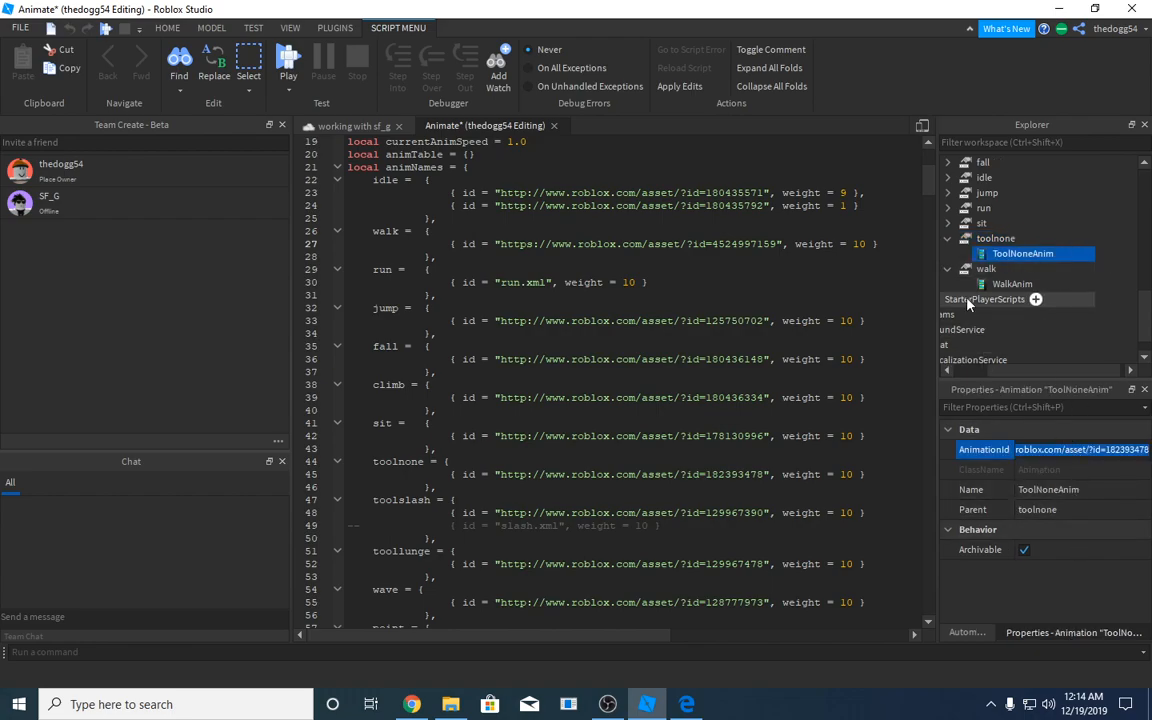
pyautogui.click(948, 223)
pyautogui.click(1008, 223)
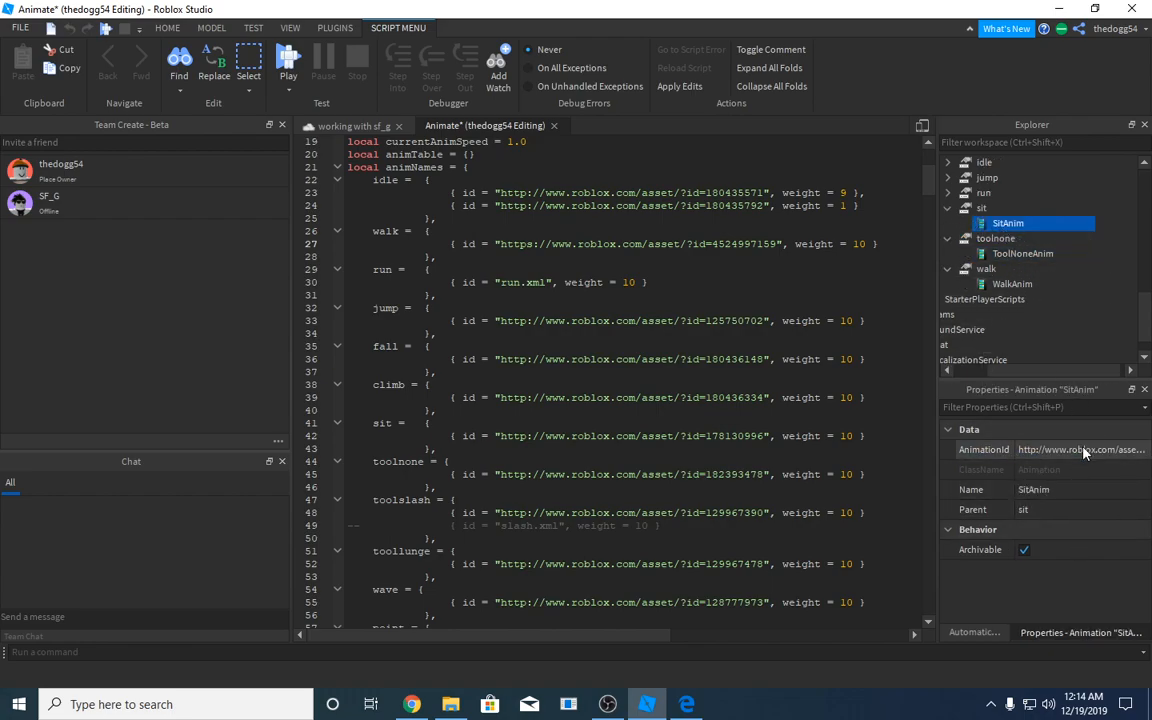
pyautogui.click(985, 192)
pyautogui.click(948, 192)
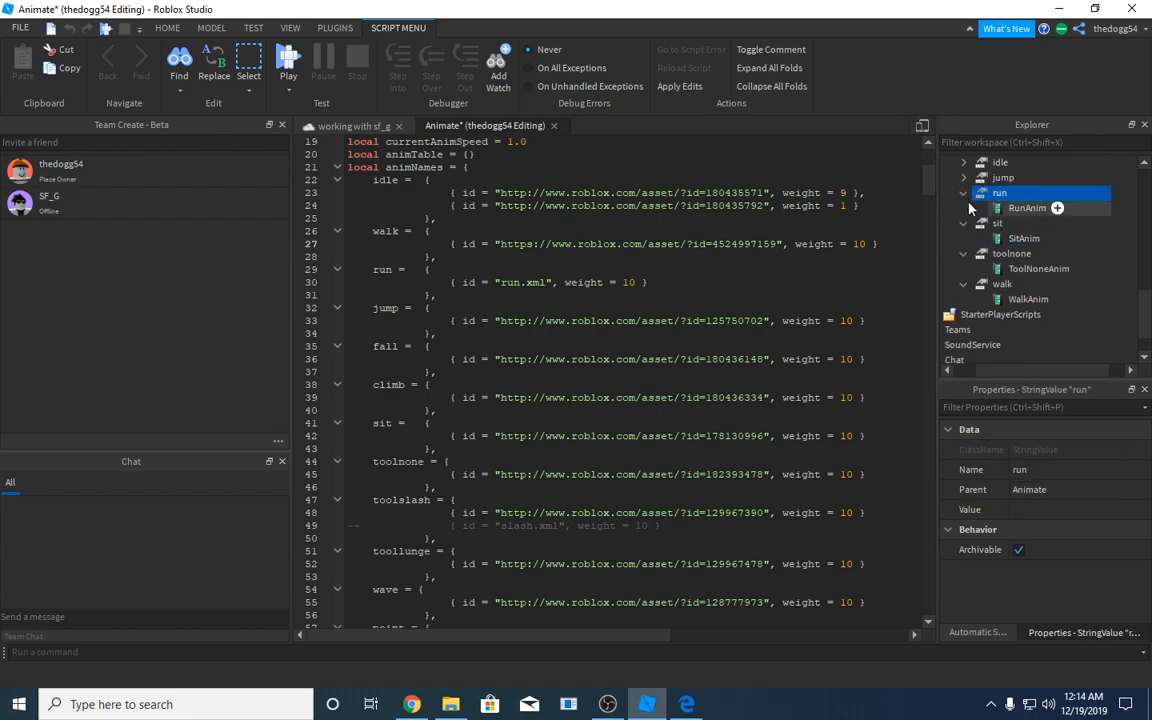
pyautogui.click(1027, 207)
pyautogui.click(1075, 449)
pyautogui.hotkey('ctrl', 'v')
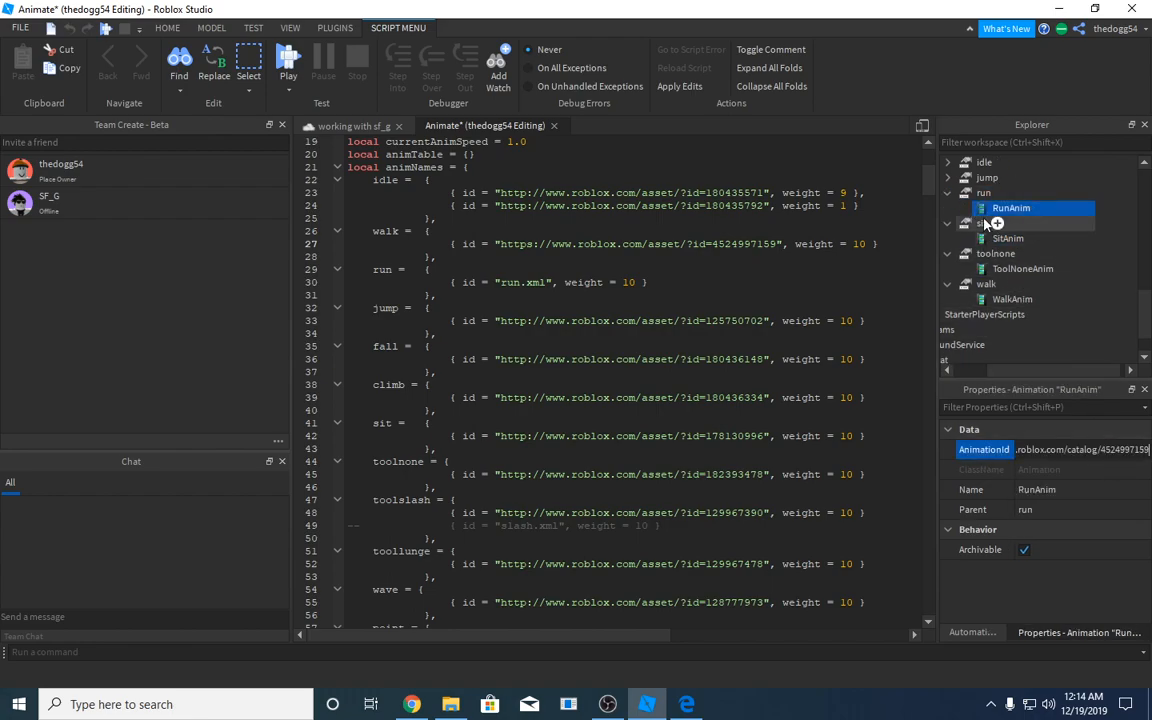
pyautogui.click(987, 177)
pyautogui.click(948, 177)
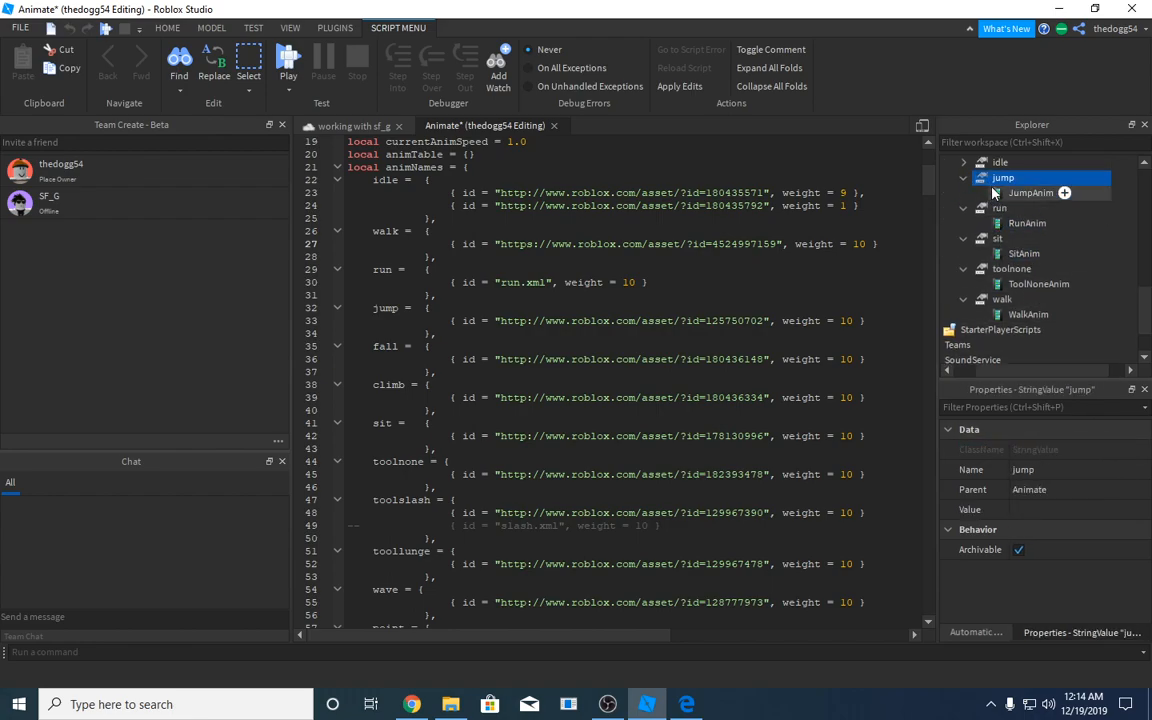
pyautogui.click(1030, 192)
pyautogui.click(1075, 449)
pyautogui.hotkey('ctrl', 'v')
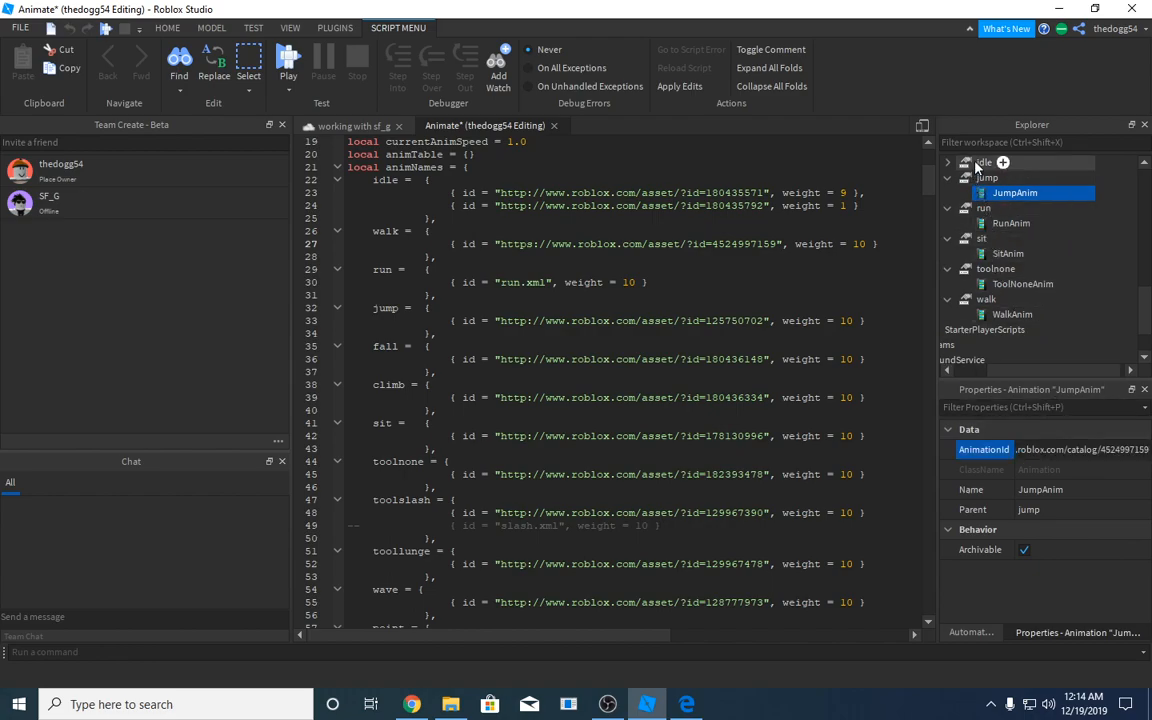
pyautogui.click(984, 163)
pyautogui.click(948, 207)
pyautogui.click(1000, 226)
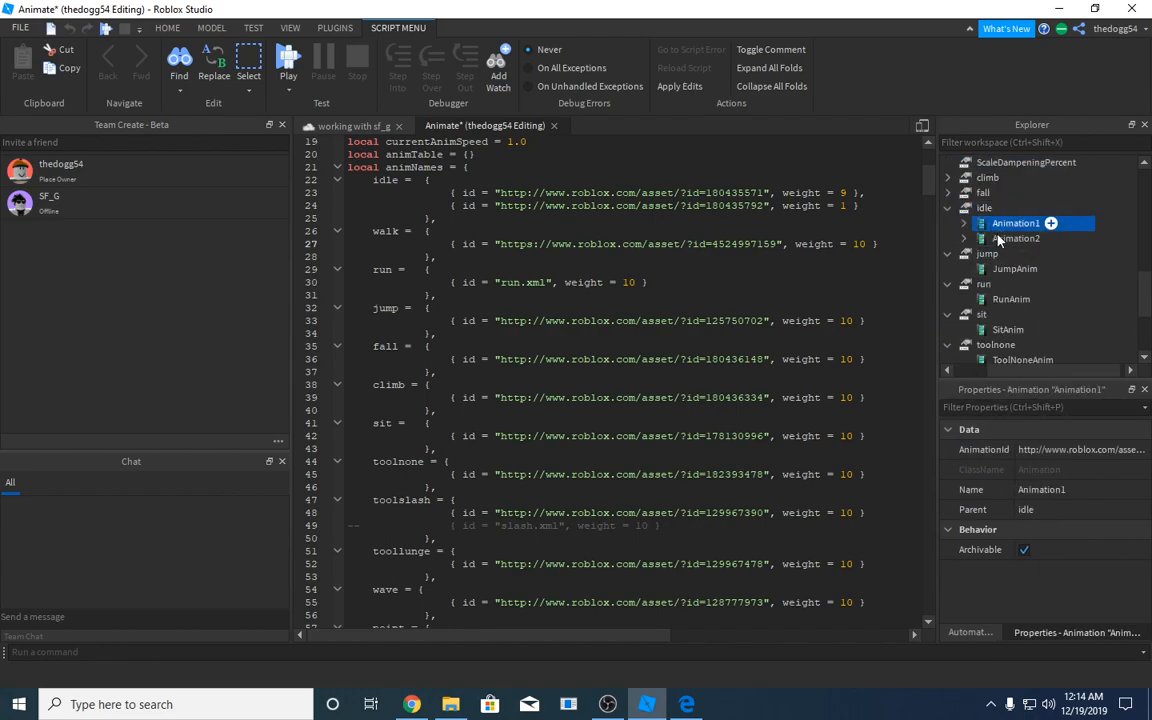
pyautogui.click(1080, 455)
pyautogui.hotkey('ctrl', 'v')
pyautogui.click(995, 239)
pyautogui.click(1075, 449)
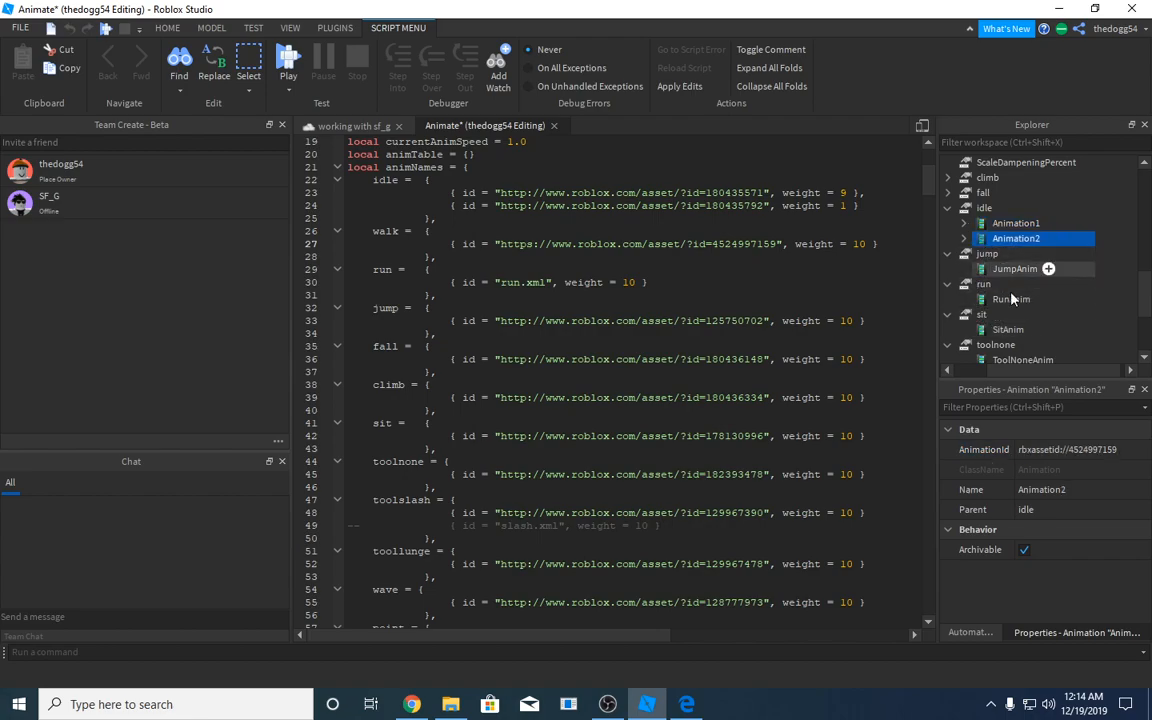
pyautogui.hotkey('ctrl', 'v')
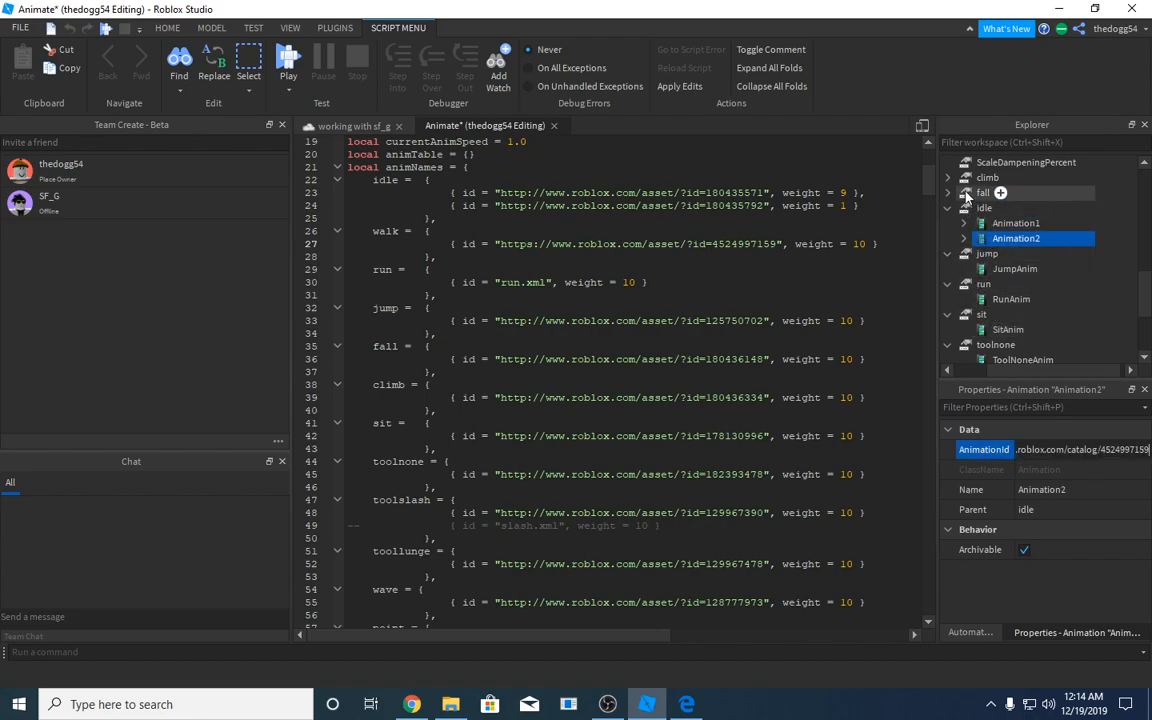
# Expand the fall value and open the AnimationId of its FallAnim for editing
pyautogui.click(983, 192)
pyautogui.click(948, 192)
pyautogui.click(1010, 207)
pyautogui.click(1075, 449)
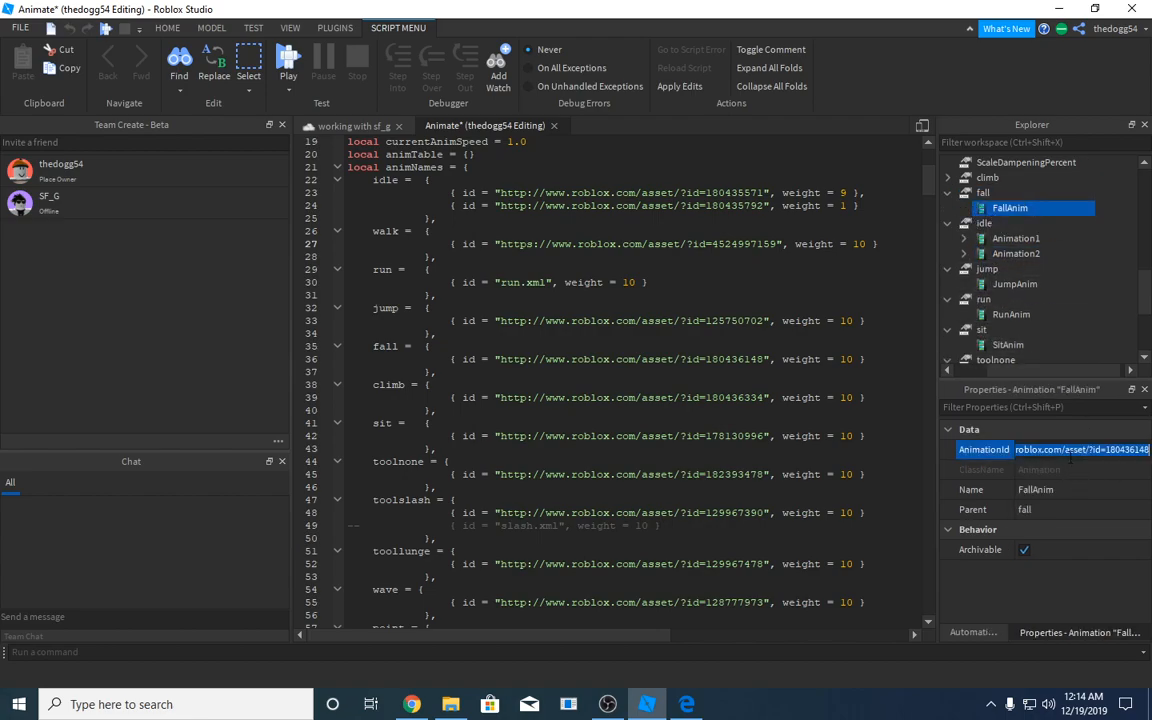
pyautogui.click(961, 180)
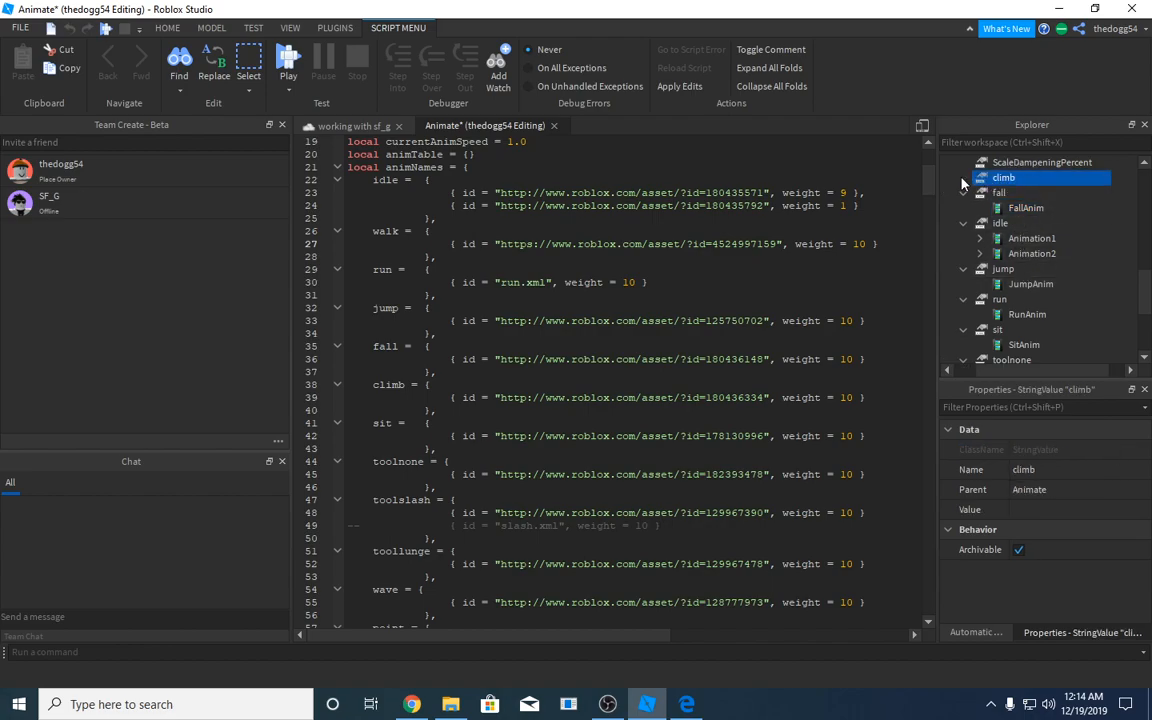
pyautogui.click(963, 178)
pyautogui.click(1015, 192)
pyautogui.click(1075, 449)
pyautogui.hotkey('ctrl', 'v')
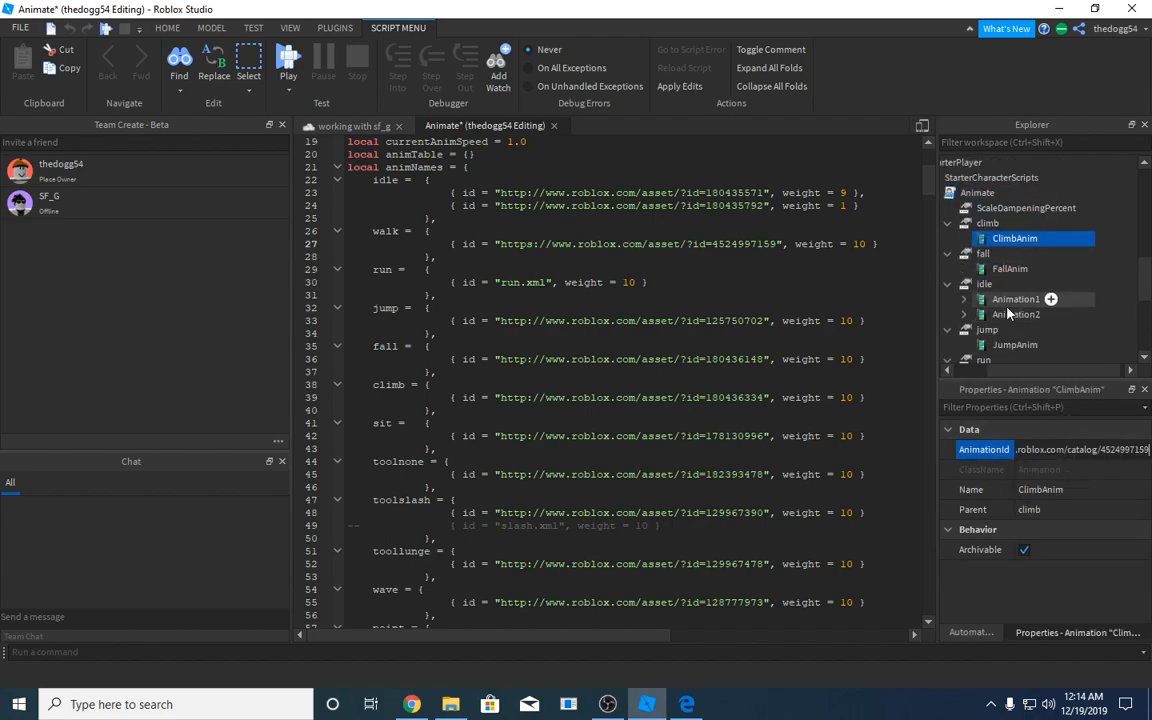
# Collapse the expanded animation values from climb through walk under the Animate script
pyautogui.click(948, 268)
pyautogui.click(948, 284)
pyautogui.click(948, 299)
pyautogui.click(948, 314)
pyautogui.click(948, 329)
pyautogui.scroll(-1, 952, 306)
pyautogui.scroll(-1, 952, 309)
pyautogui.click(948, 268)
pyautogui.click(948, 284)
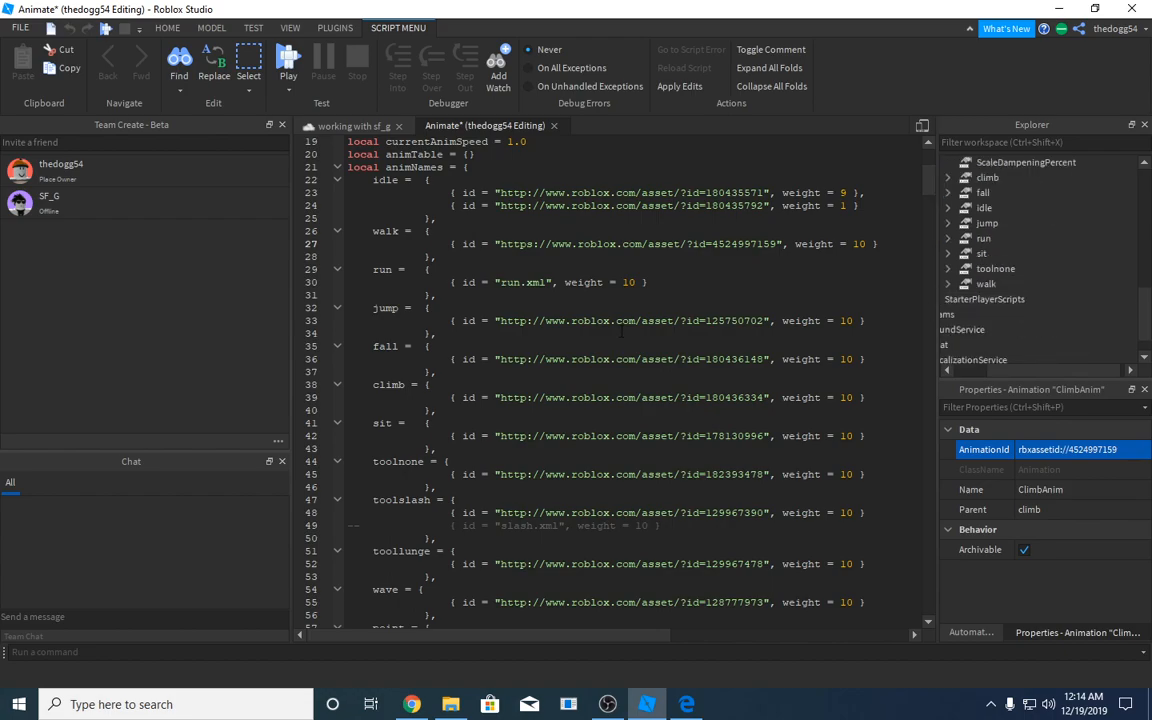
# Review the joint declarations and animation list in the Animate script, and collapse Animate and StarterPlayer in the hierarchy
pyautogui.scroll(6, 624, 330)
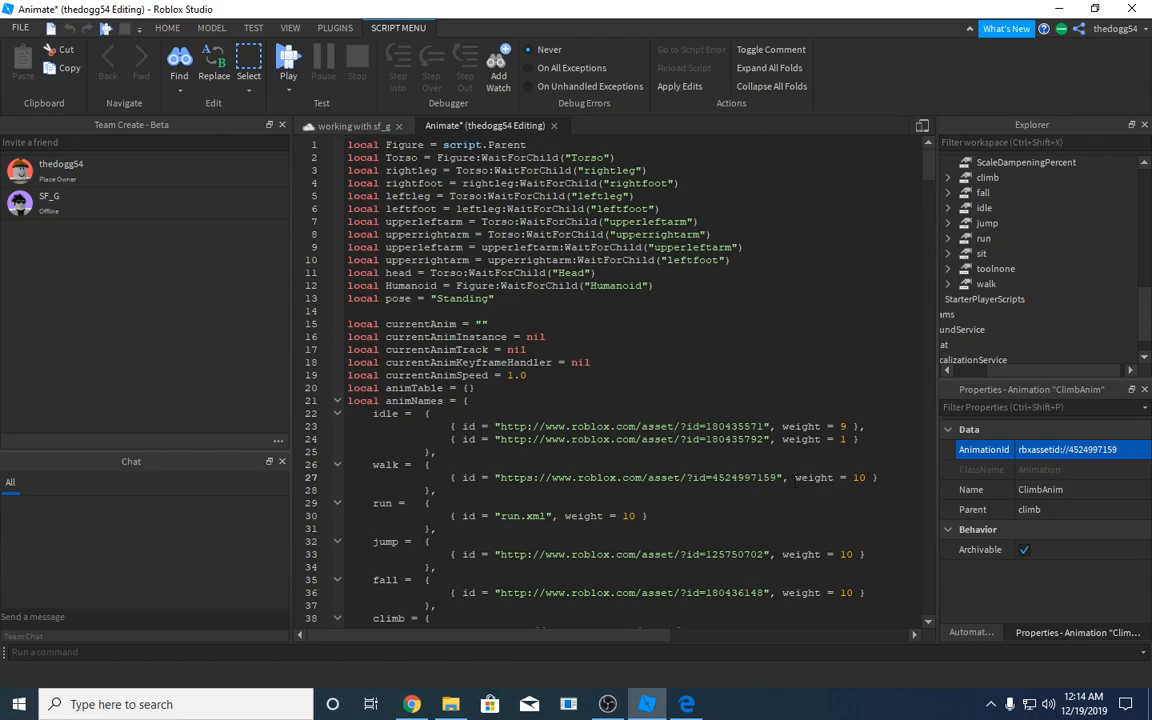
pyautogui.scroll(-2, 663, 540)
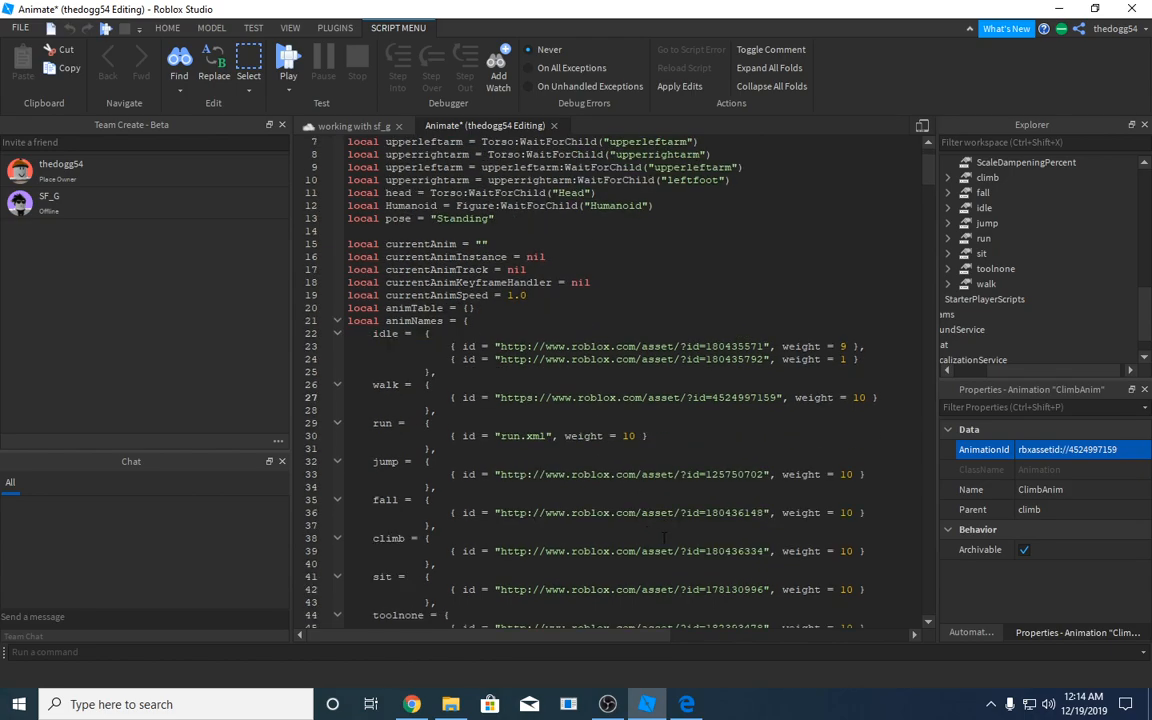
pyautogui.scroll(3, 1020, 290)
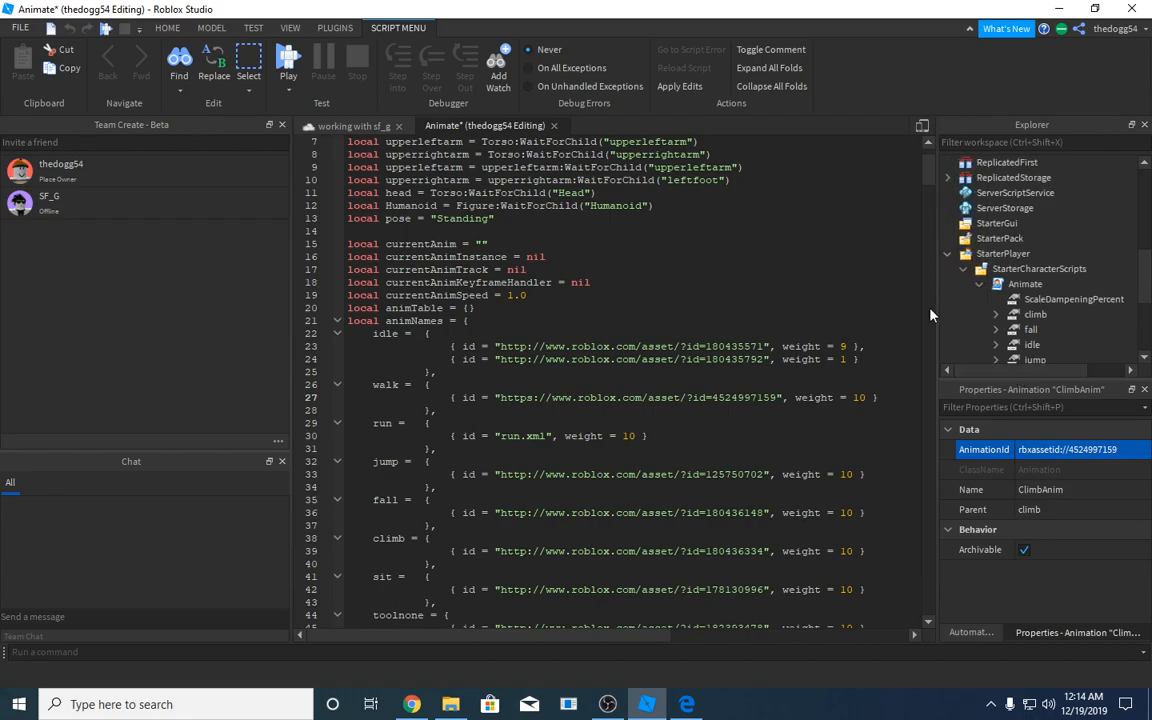
pyautogui.click(980, 284)
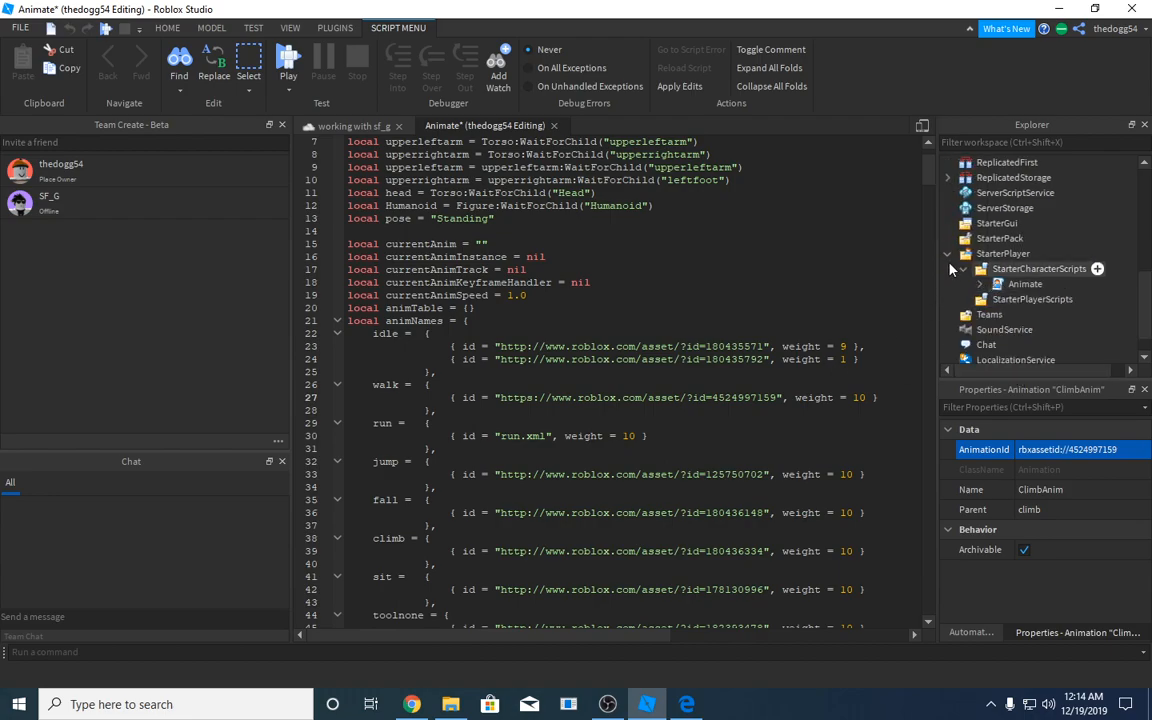
pyautogui.click(948, 255)
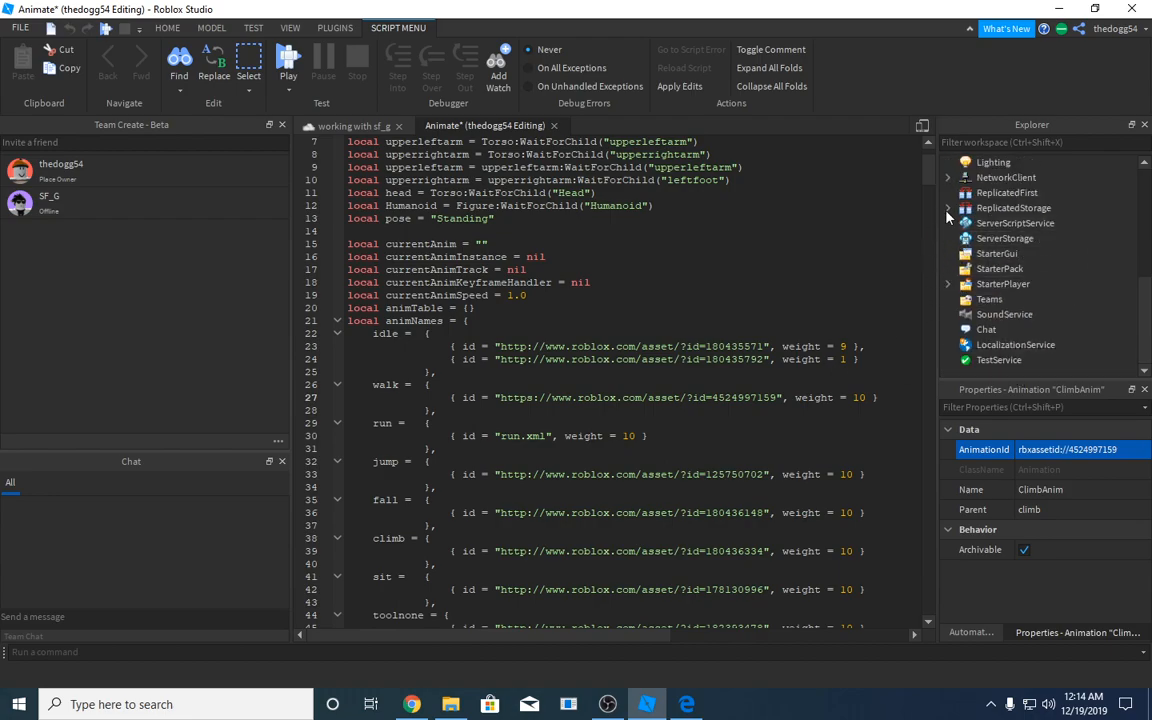
# Select the second StarterCharacter in Workspace, dismiss the avatar warning and look at the model in the place view
pyautogui.scroll(5, 990, 270)
pyautogui.click(995, 281)
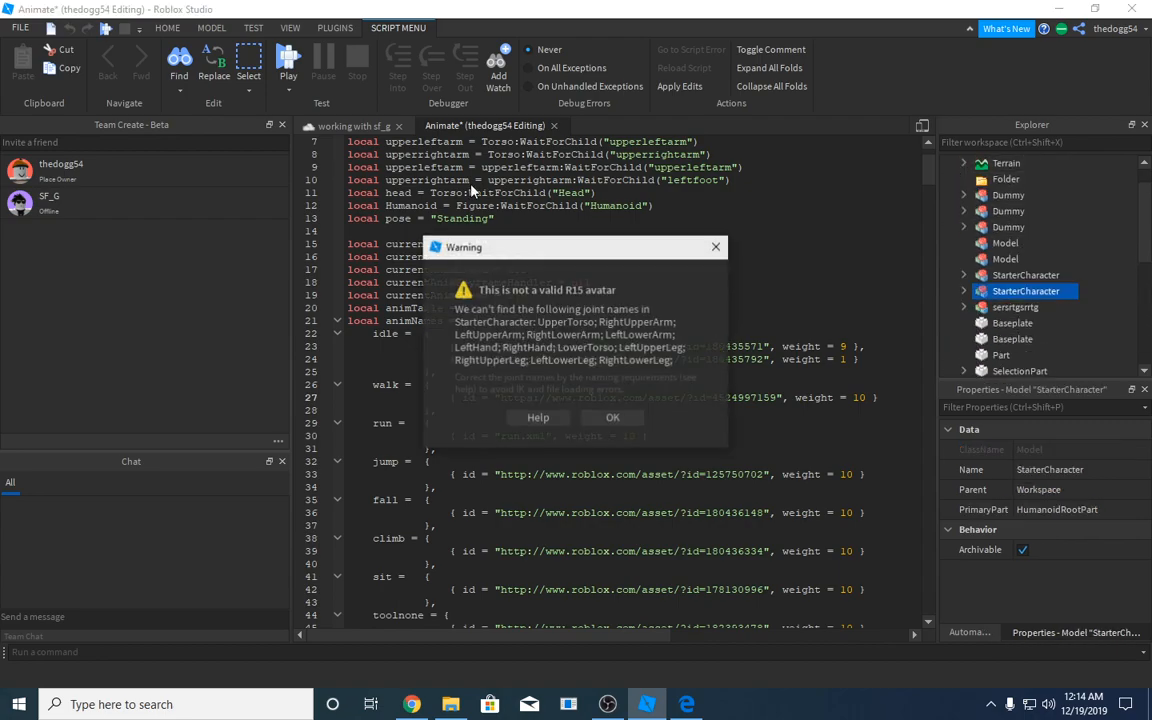
pyautogui.click(716, 246)
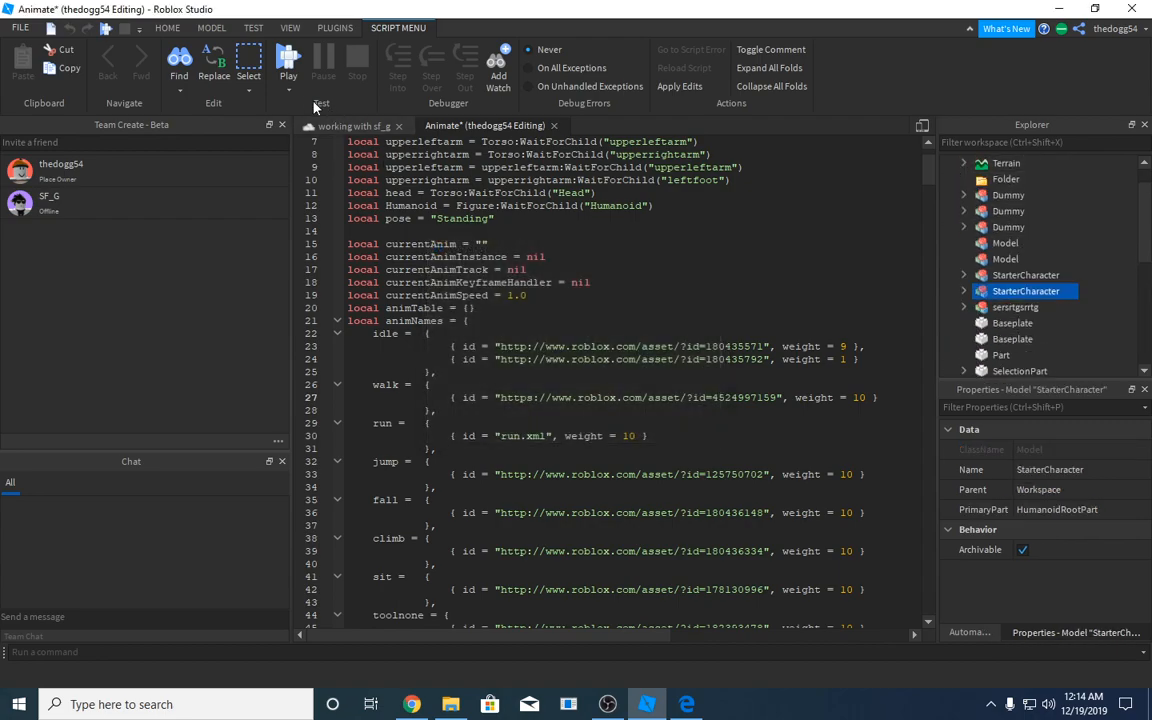
pyautogui.click(350, 126)
pyautogui.moveTo(703, 377); pyautogui.dragTo(716, 377, button='right')
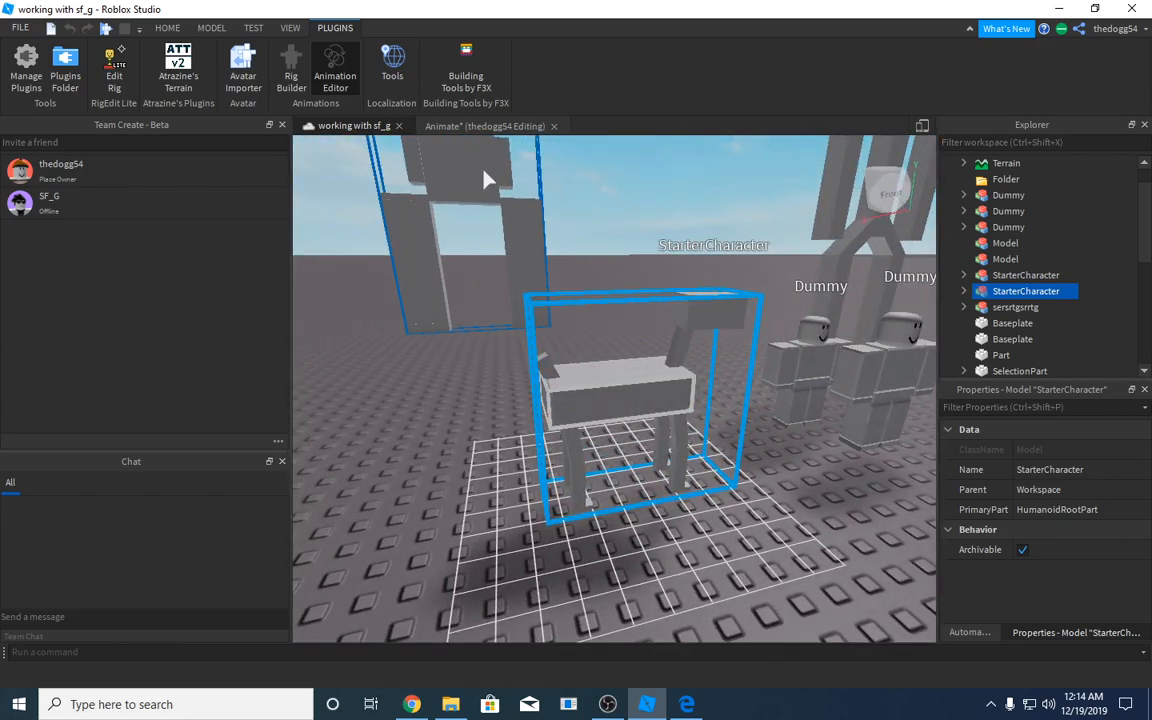
# Move the tall two-legged StarterCharacter from Workspace into StarterPlayer and playtest the place
pyautogui.click(489, 180)
pyautogui.click(716, 247)
pyautogui.moveTo(1013, 278)
pyautogui.mouseDown()
pyautogui.moveTo(1008, 329)
pyautogui.moveTo(1048, 330)
pyautogui.moveTo(1000, 290)
pyautogui.moveTo(1035, 258)
pyautogui.moveTo(1028, 292)
pyautogui.mouseUp()
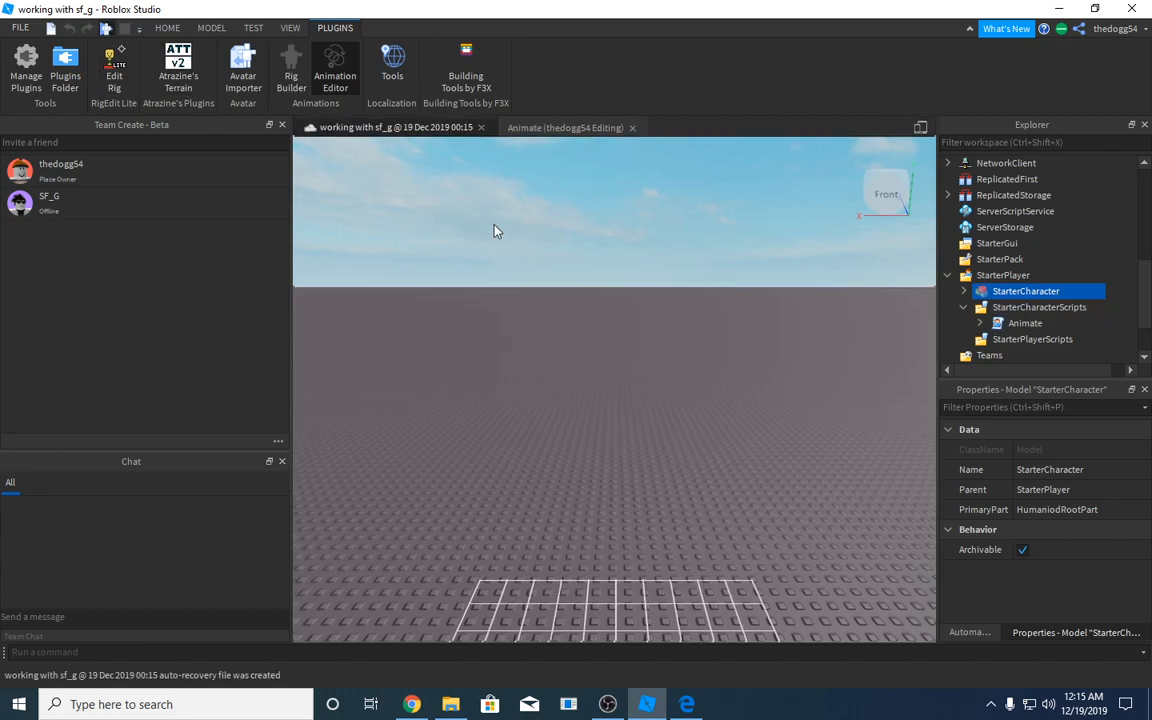
pyautogui.press('F5')
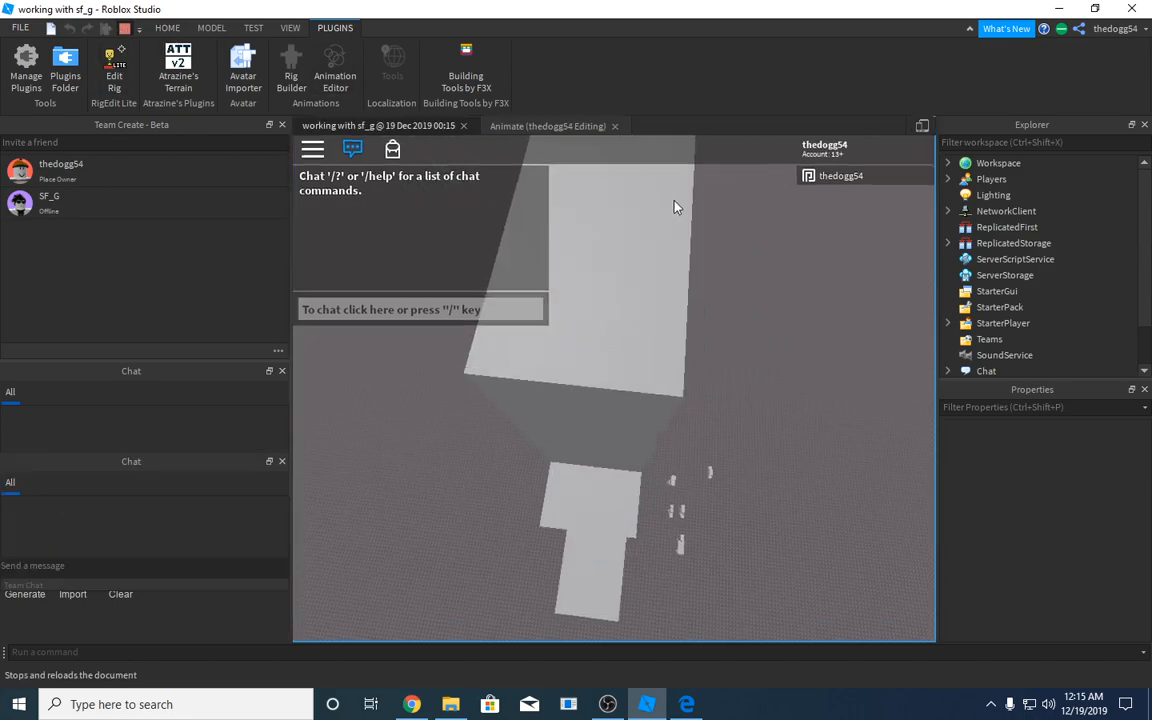
# Stop the playtest and unanchor the HumaniodRootPart of the StarterCharacter in StarterPlayer
pyautogui.click(964, 291)
pyautogui.scroll(-2, 1000, 298)
pyautogui.click(1020, 258)
pyautogui.scroll(-6, 1088, 483)
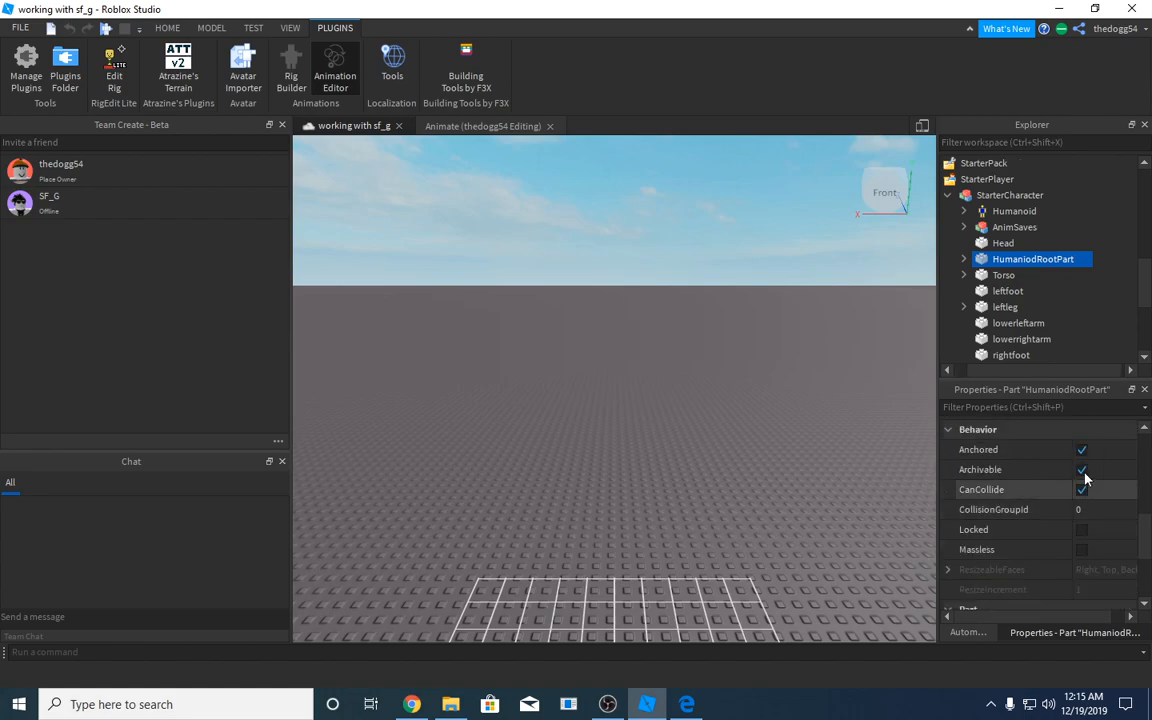
pyautogui.click(1081, 449)
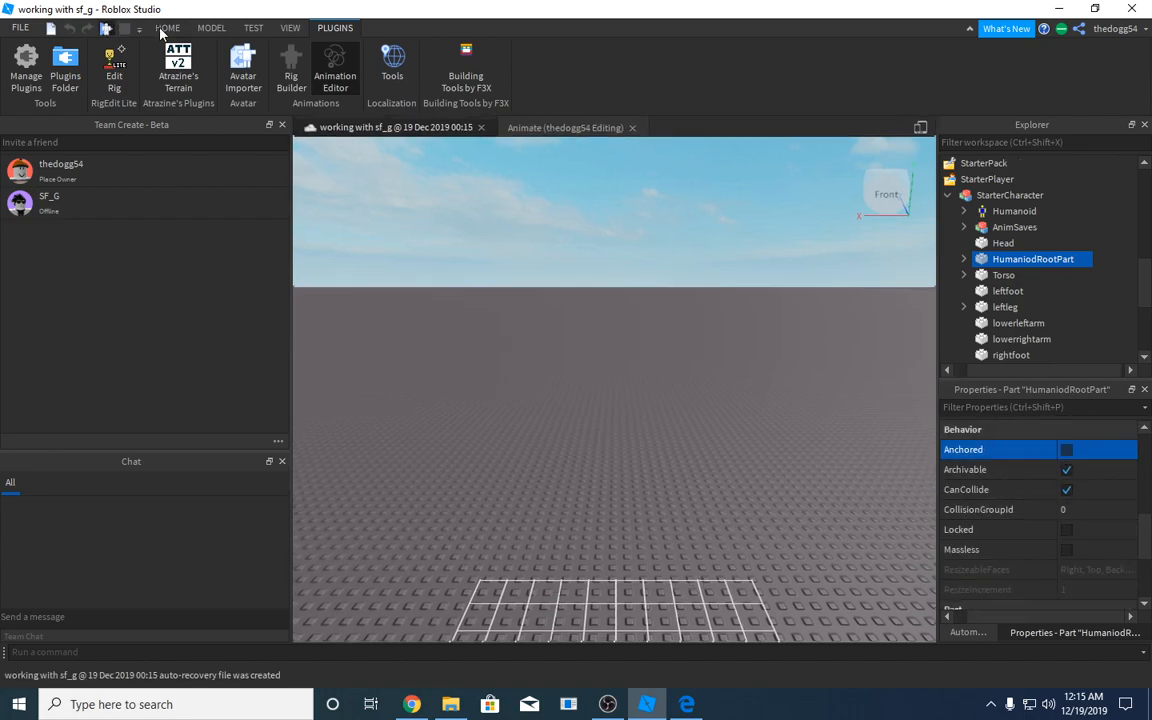
# Playtest the place with the unanchored root part, walking the character around and viewing it from farther away
pyautogui.press('F5')
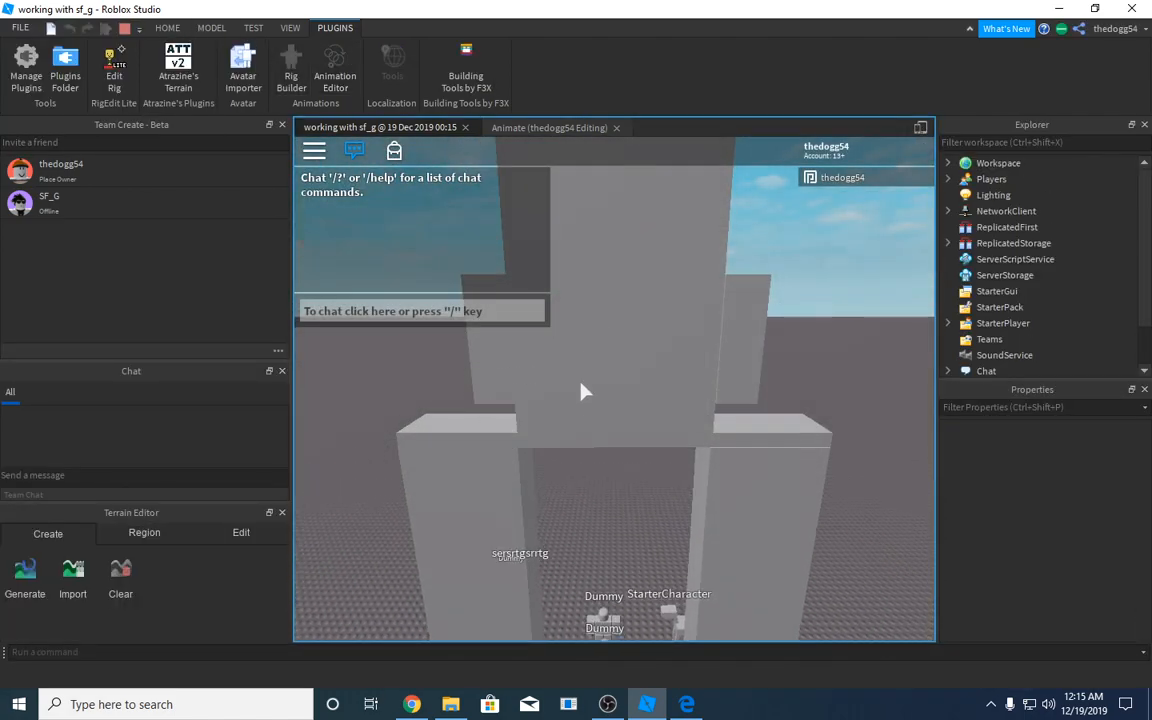
pyautogui.scroll(-3, 630, 360)
pyautogui.moveTo(630, 360); pyautogui.dragTo(633, 356, button='right')
pyautogui.press('a')
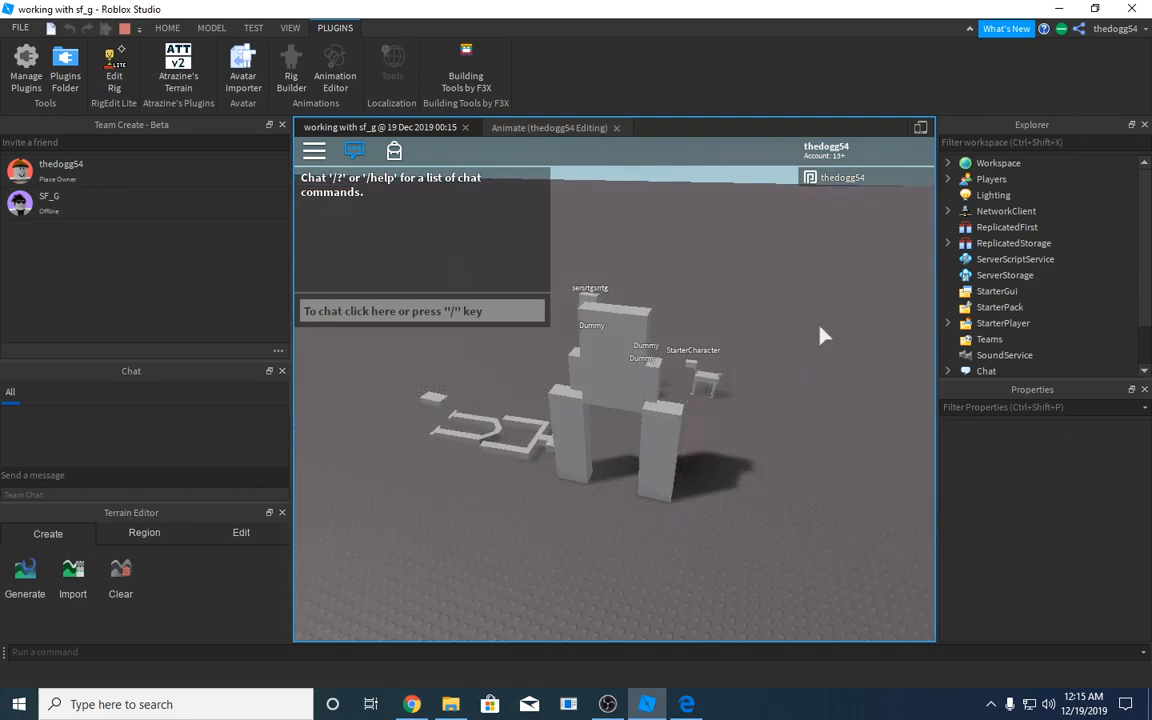
pyautogui.press('d')
pyautogui.press('s')
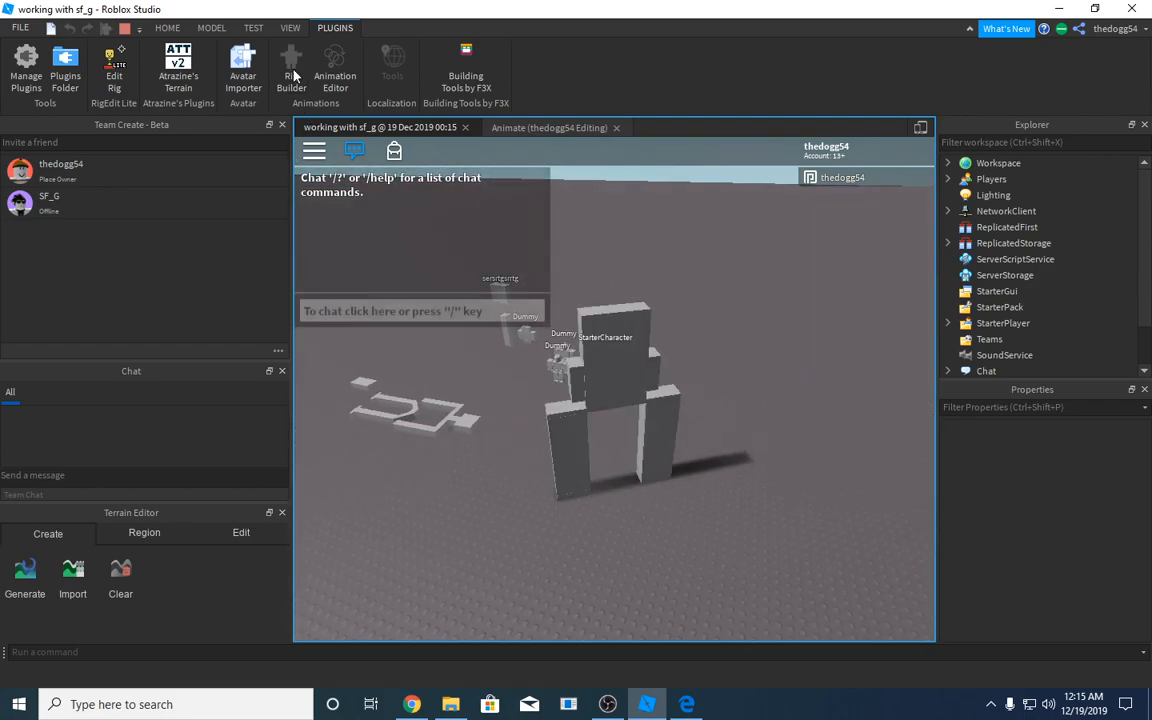
# Turn on the Output window and stop the playtest
pyautogui.click(290, 27)
pyautogui.click(256, 72)
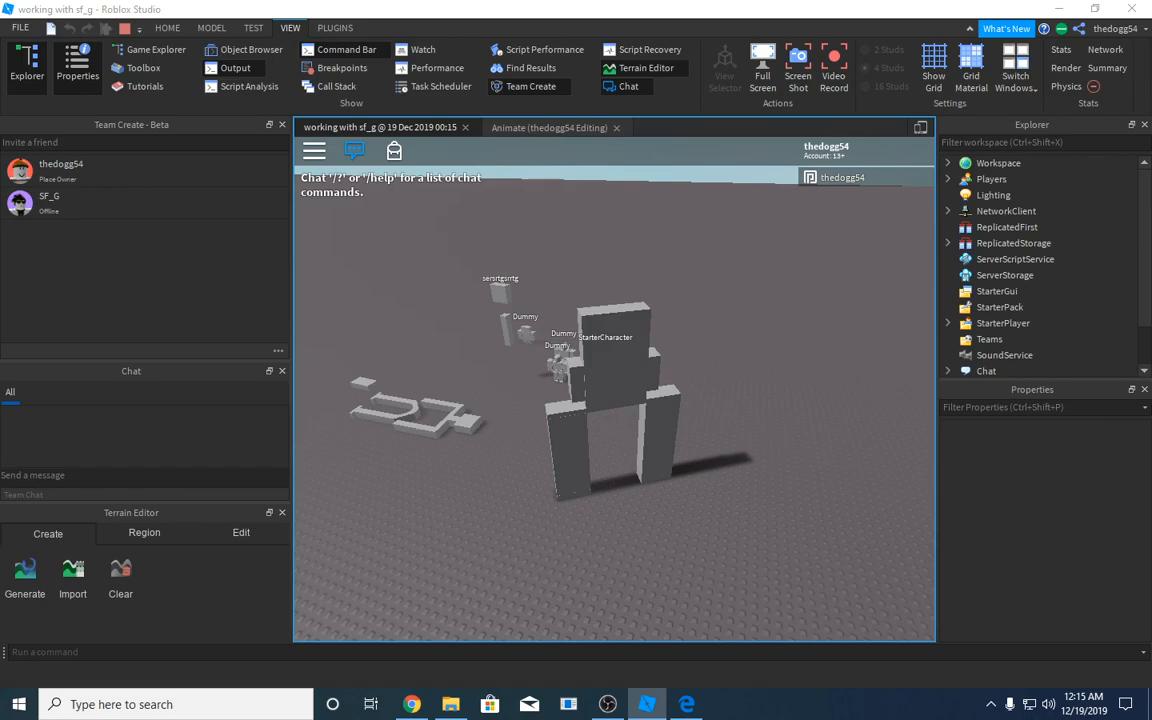
pyautogui.click(124, 29)
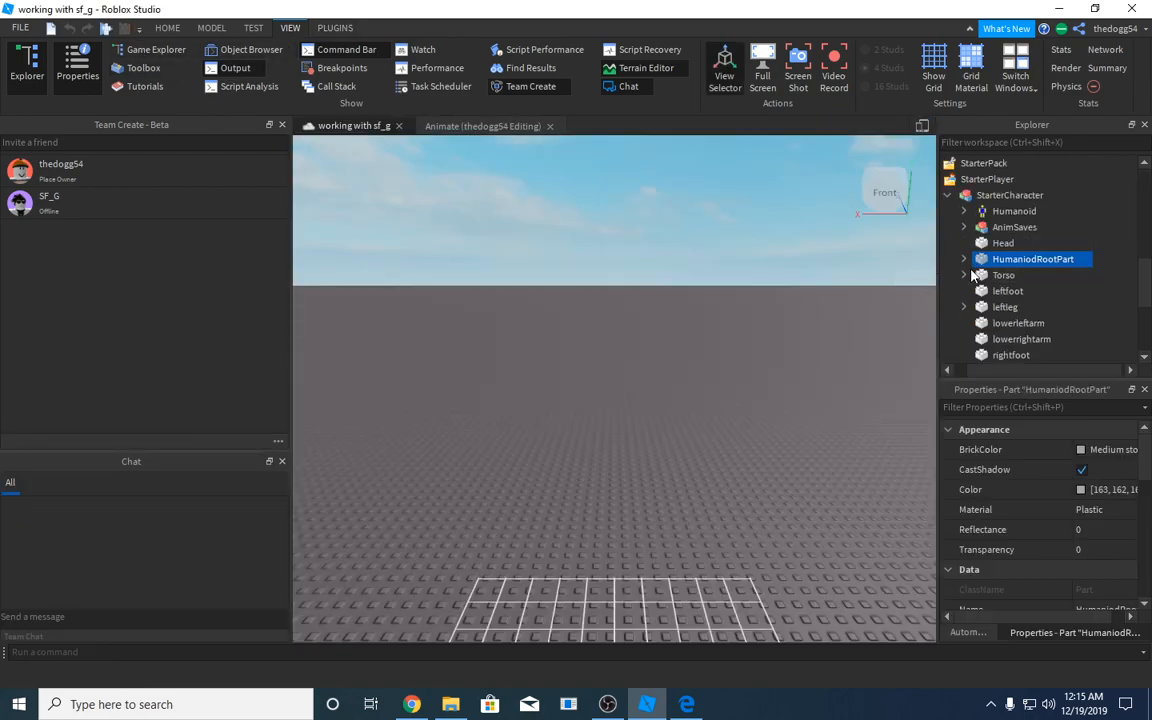
# Expand the StarterCharacter's HumaniodRootPart, Torso, leg and upper arm parts to reveal the joints inside them
pyautogui.click(1005, 195)
pyautogui.scroll(-1, 975, 230)
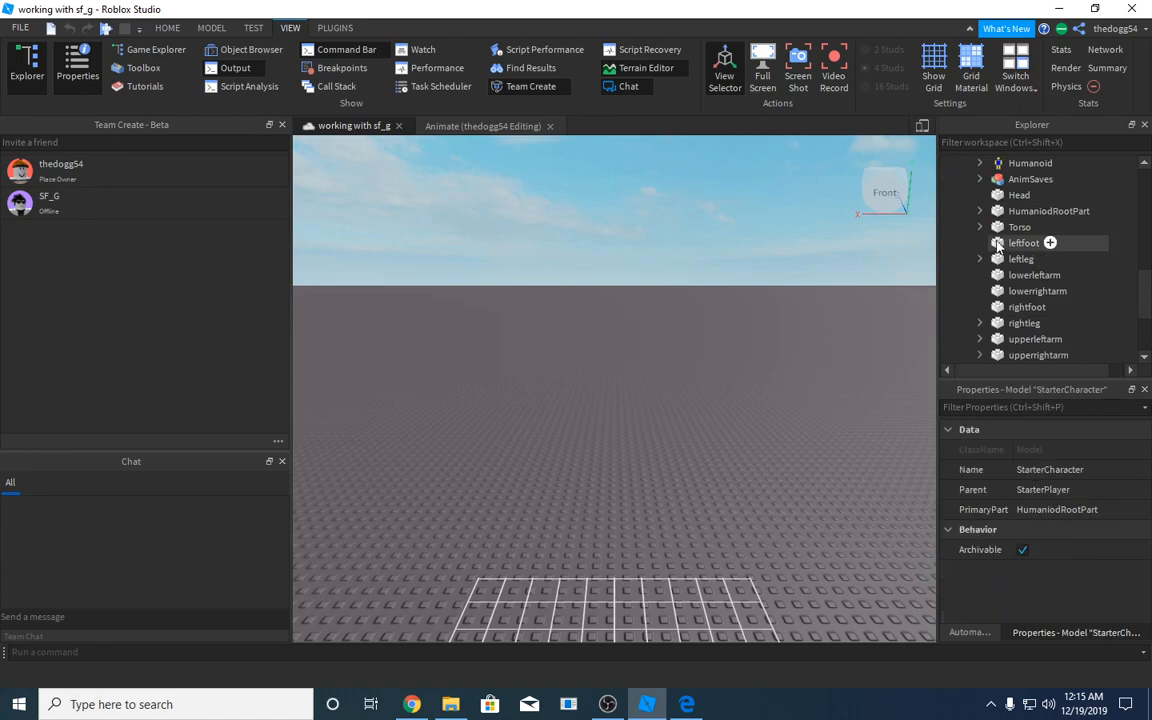
pyautogui.click(981, 228)
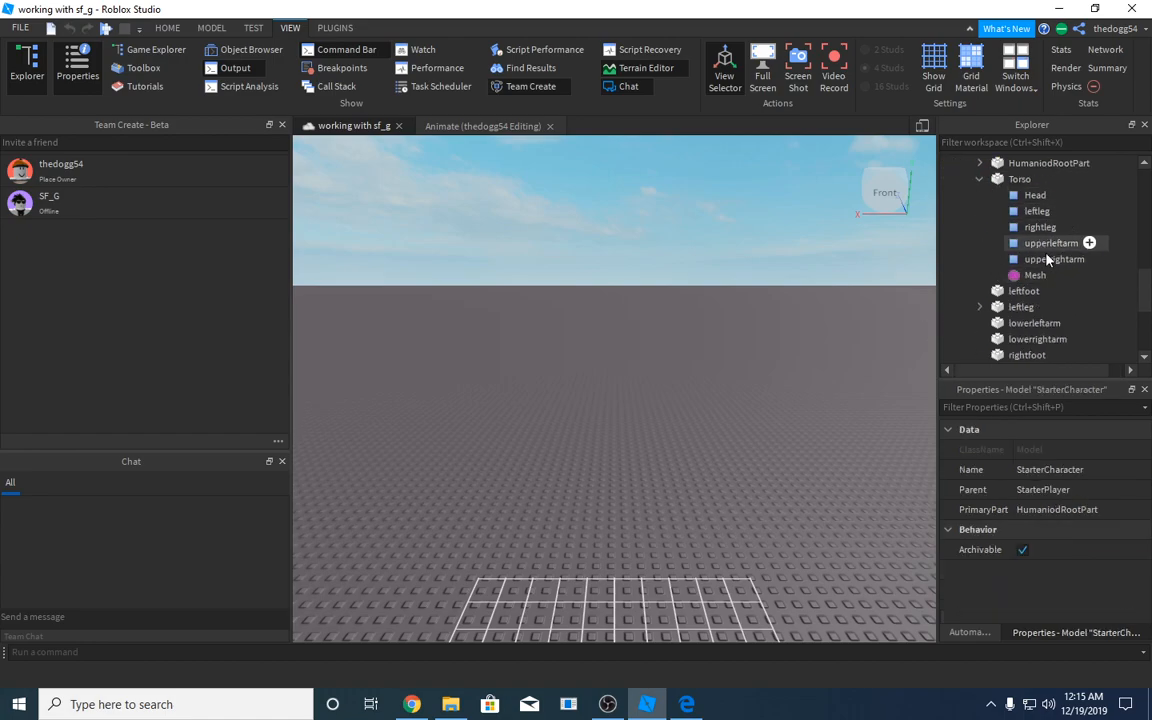
pyautogui.scroll(-2, 1020, 262)
pyautogui.click(980, 275)
pyautogui.click(980, 307)
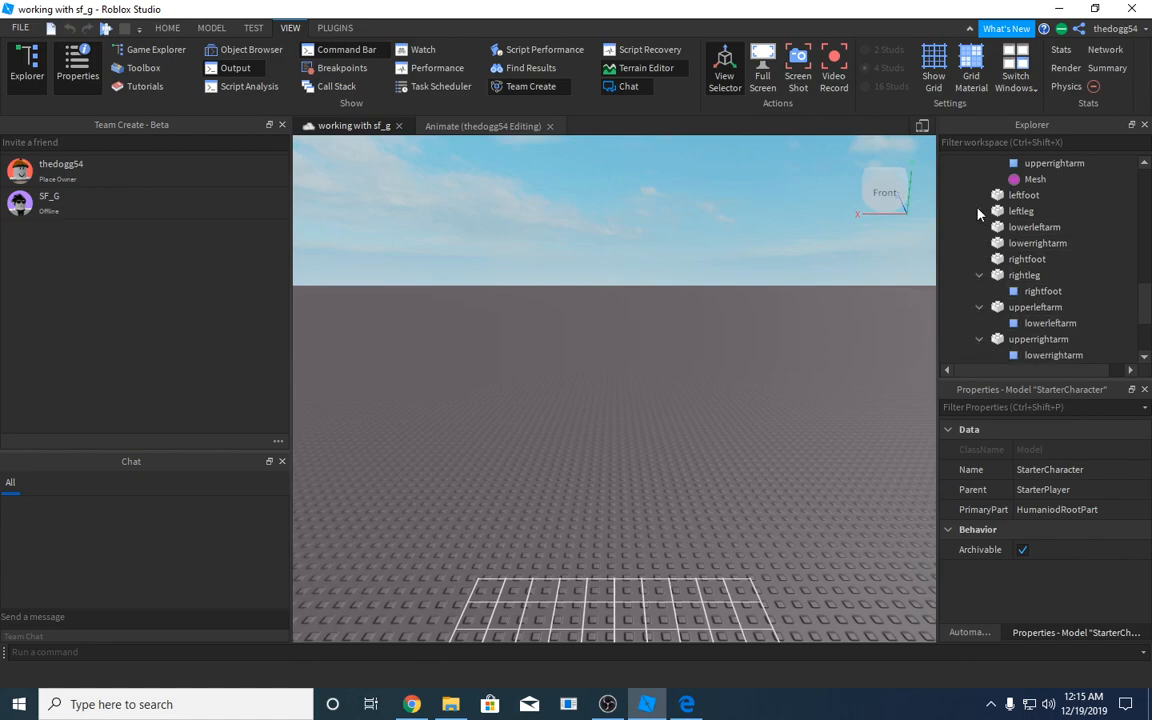
pyautogui.scroll(4, 985, 243)
pyautogui.click(980, 259)
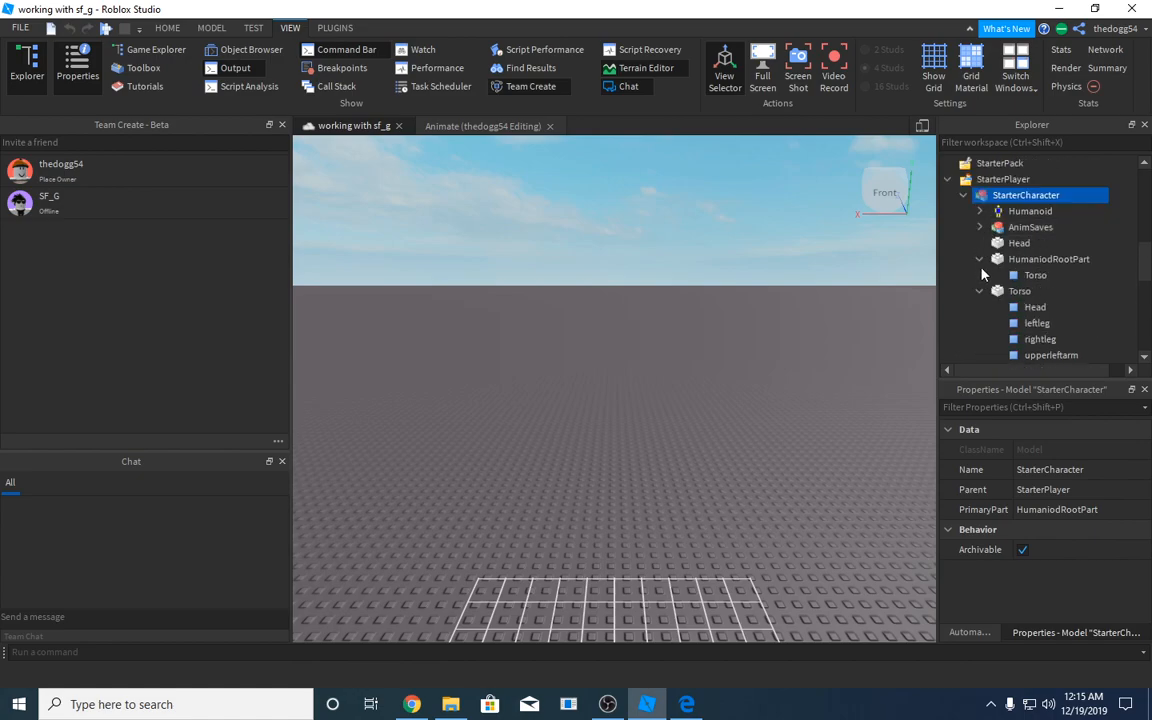
pyautogui.scroll(-1, 1040, 268)
pyautogui.scroll(-2, 1018, 237)
pyautogui.click(980, 275)
pyautogui.scroll(-2, 1027, 291)
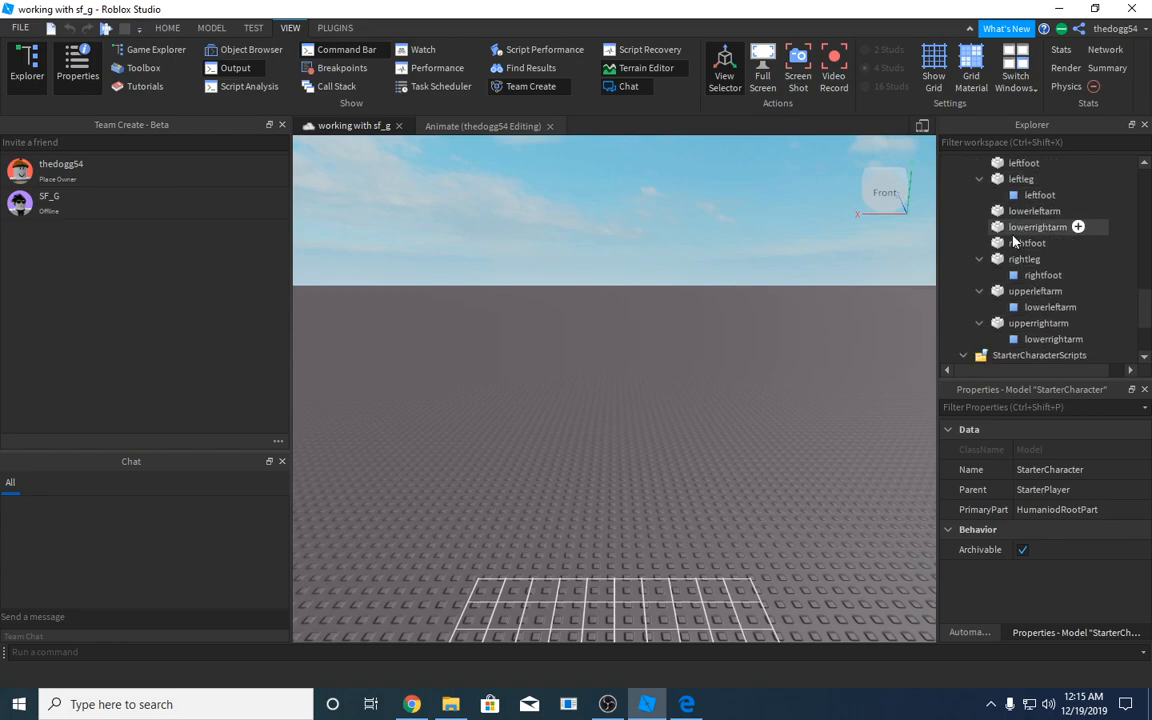
# Move the leftfoot, rightfoot, lowerleftarm and lowerrightarm joints under Torso's leftleg, rightleg, upperleftarm and upperrightarm joints respectively
pyautogui.moveTo(1040, 195)
pyautogui.mouseDown()
pyautogui.moveTo(1036, 300)
pyautogui.moveTo(1031, 190)
pyautogui.moveTo(1031, 226)
pyautogui.moveTo(1010, 247)
pyautogui.moveTo(1017, 290)
pyautogui.moveTo(1028, 199)
pyautogui.moveTo(1042, 208)
pyautogui.moveTo(1040, 228)
pyautogui.moveTo(1018, 187)
pyautogui.moveTo(1032, 190)
pyautogui.moveTo(1042, 230)
pyautogui.moveTo(1042, 181)
pyautogui.mouseUp()
pyautogui.scroll(-3, 1045, 258)
pyautogui.scroll(-3, 1037, 282)
pyautogui.moveTo(1035, 259); pyautogui.dragTo(1046, 172)
pyautogui.click(1032, 258)
pyautogui.scroll(2, 1062, 239)
pyautogui.scroll(3, 1031, 280)
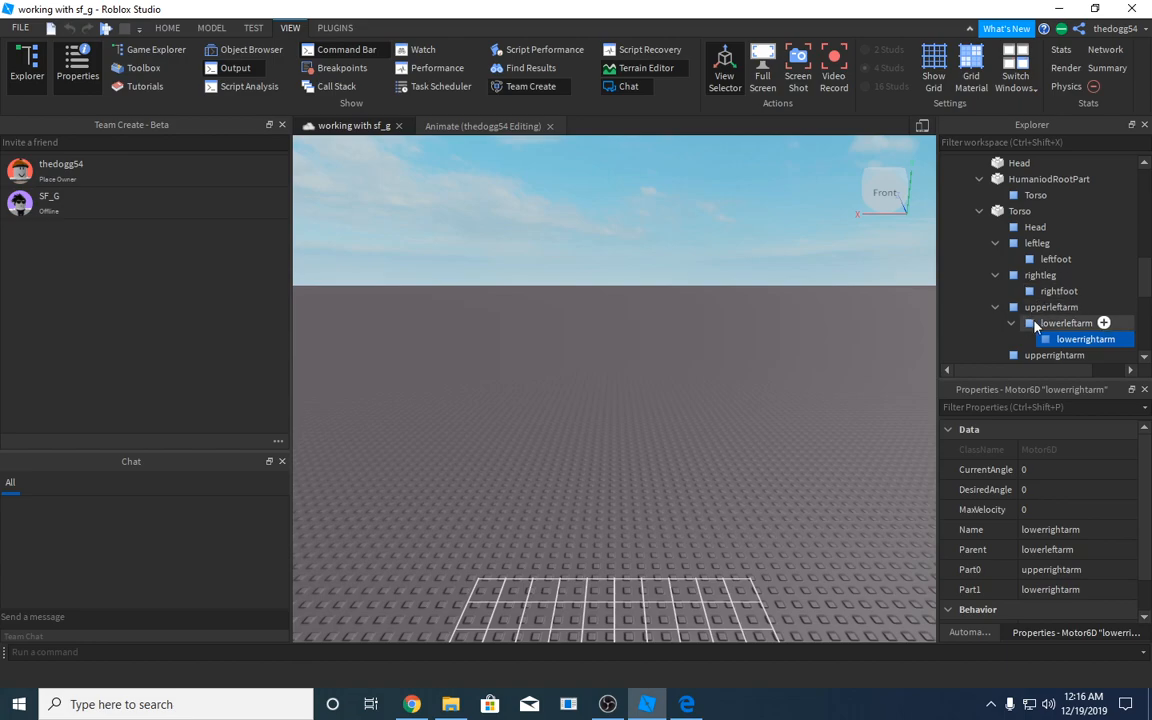
pyautogui.moveTo(1030, 336)
pyautogui.mouseDown()
pyautogui.moveTo(1031, 350)
pyautogui.moveTo(1022, 332)
pyautogui.mouseUp()
pyautogui.scroll(3, 1003, 268)
pyautogui.scroll(-6, 990, 265)
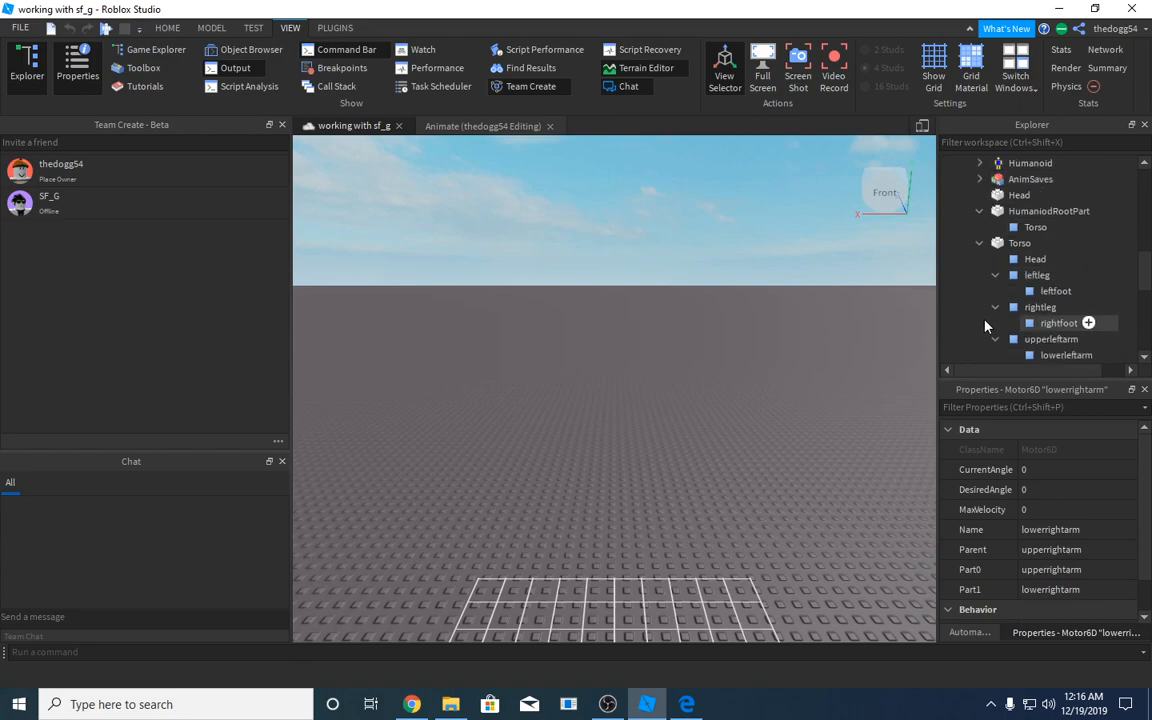
# Check the nested limb joints and collapse them together with the Torso and HumaniodRootPart parts
pyautogui.scroll(3, 994, 294)
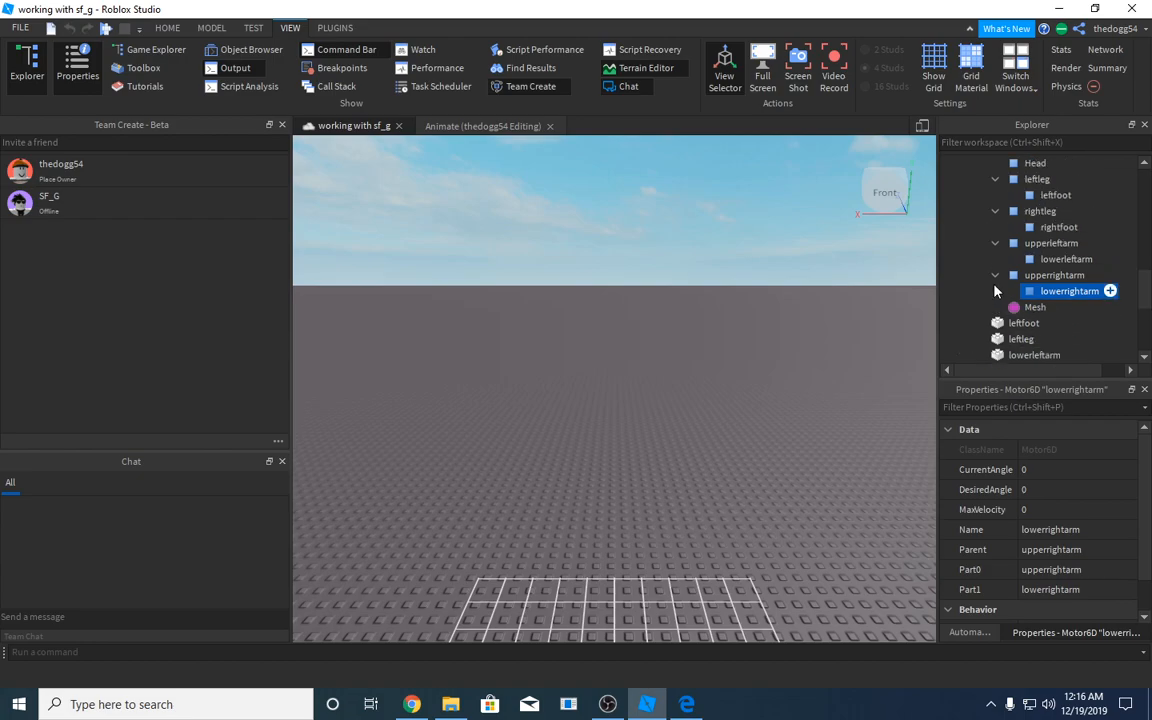
pyautogui.click(994, 275)
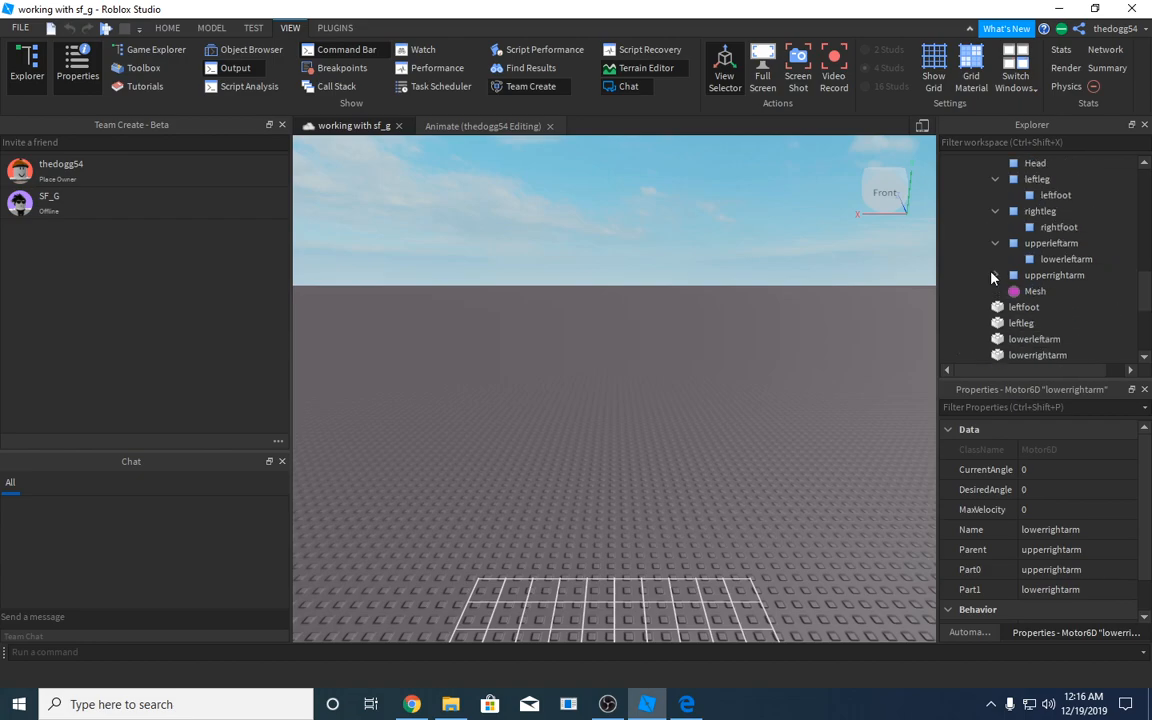
pyautogui.click(994, 243)
pyautogui.click(994, 211)
pyautogui.click(988, 183)
pyautogui.scroll(1, 988, 180)
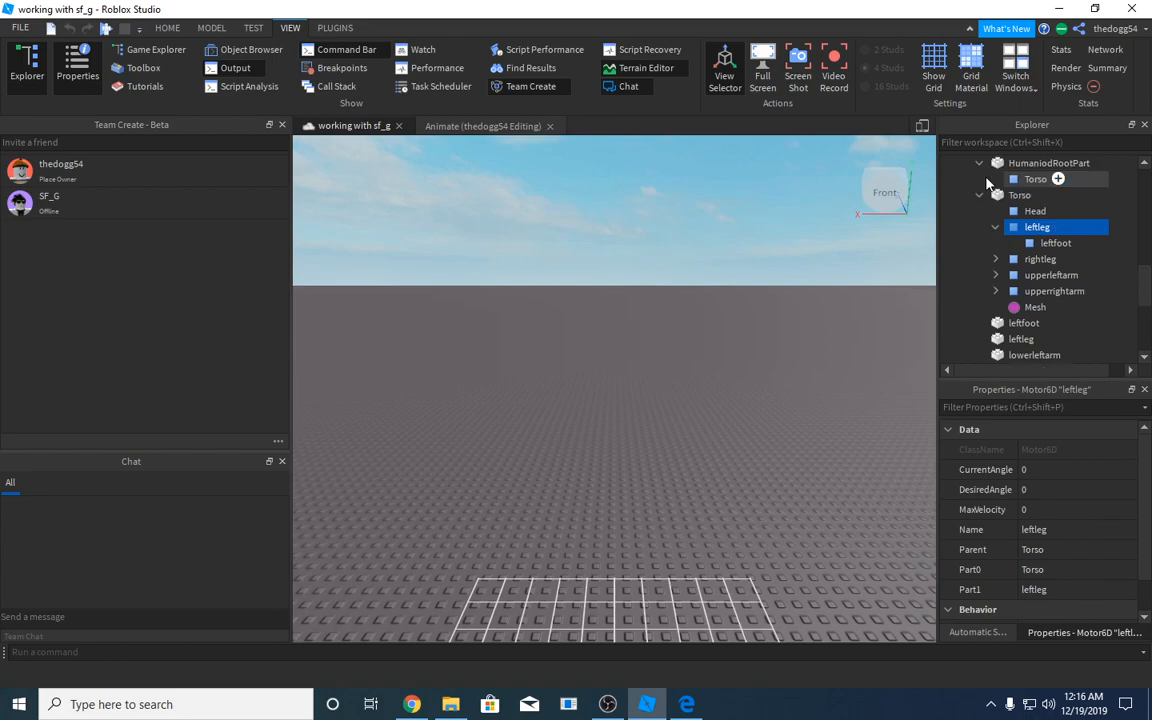
pyautogui.click(994, 226)
pyautogui.click(980, 195)
pyautogui.click(980, 164)
pyautogui.scroll(3, 998, 262)
pyautogui.scroll(-3, 1002, 298)
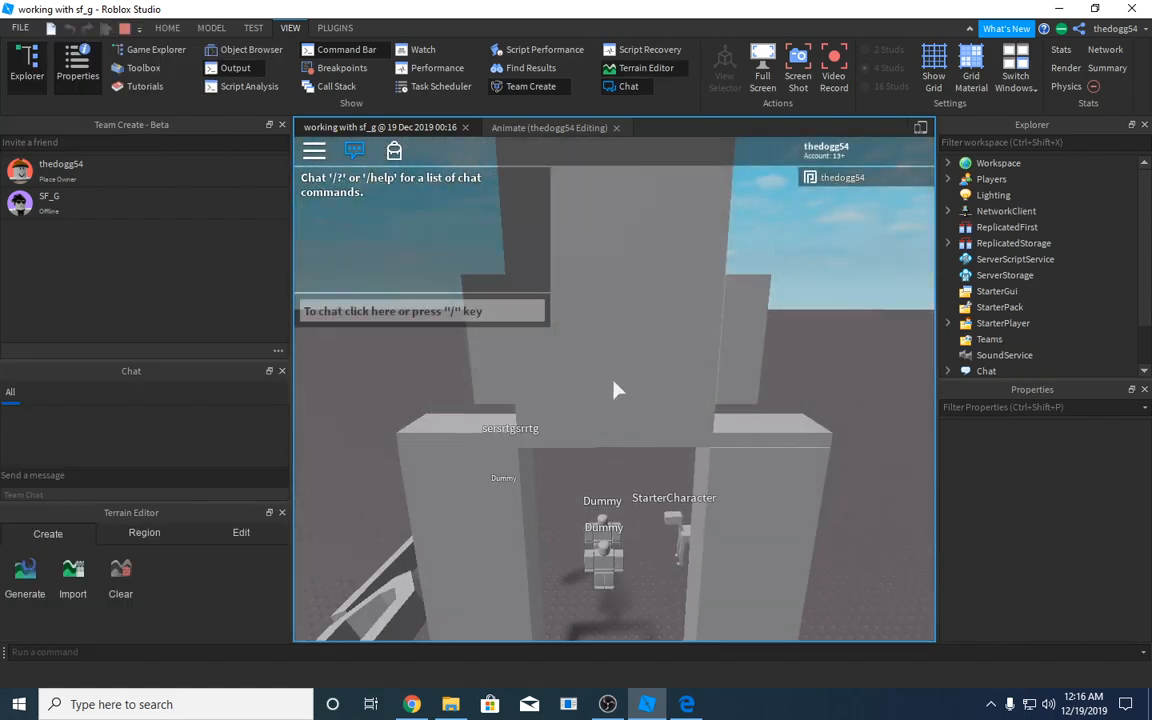
# Walk the character around in a new playtest and examine its limbs from several angles
pyautogui.moveTo(612, 378); pyautogui.dragTo(654, 415, button='right')
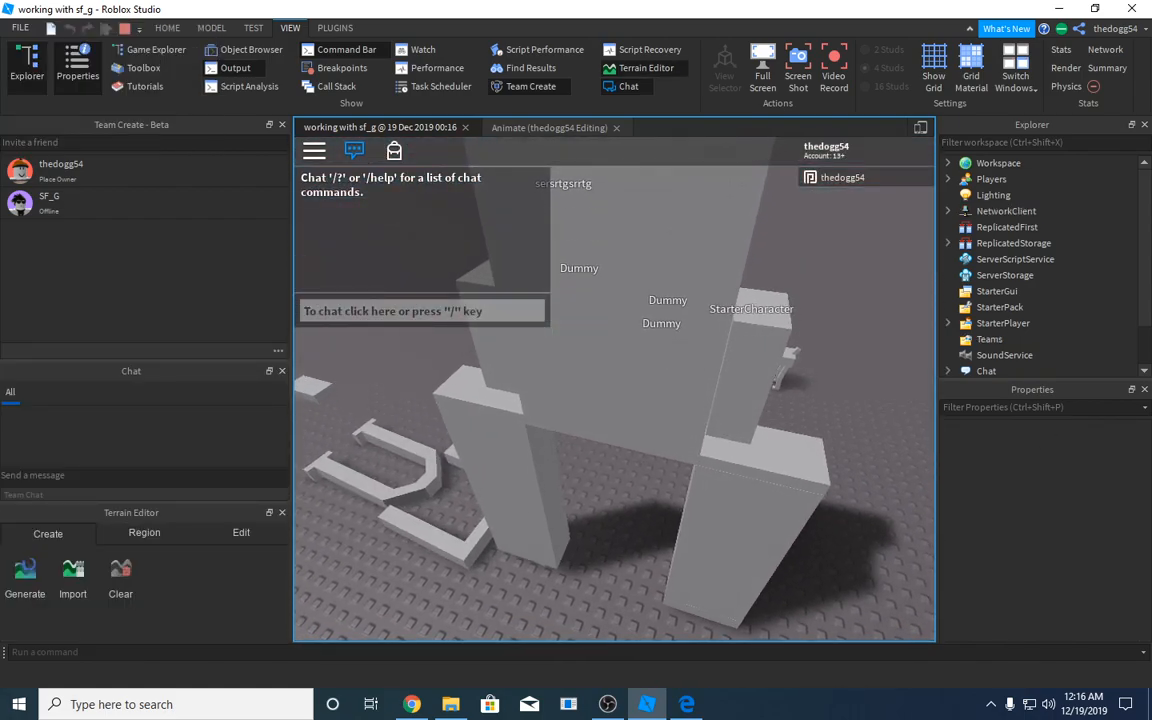
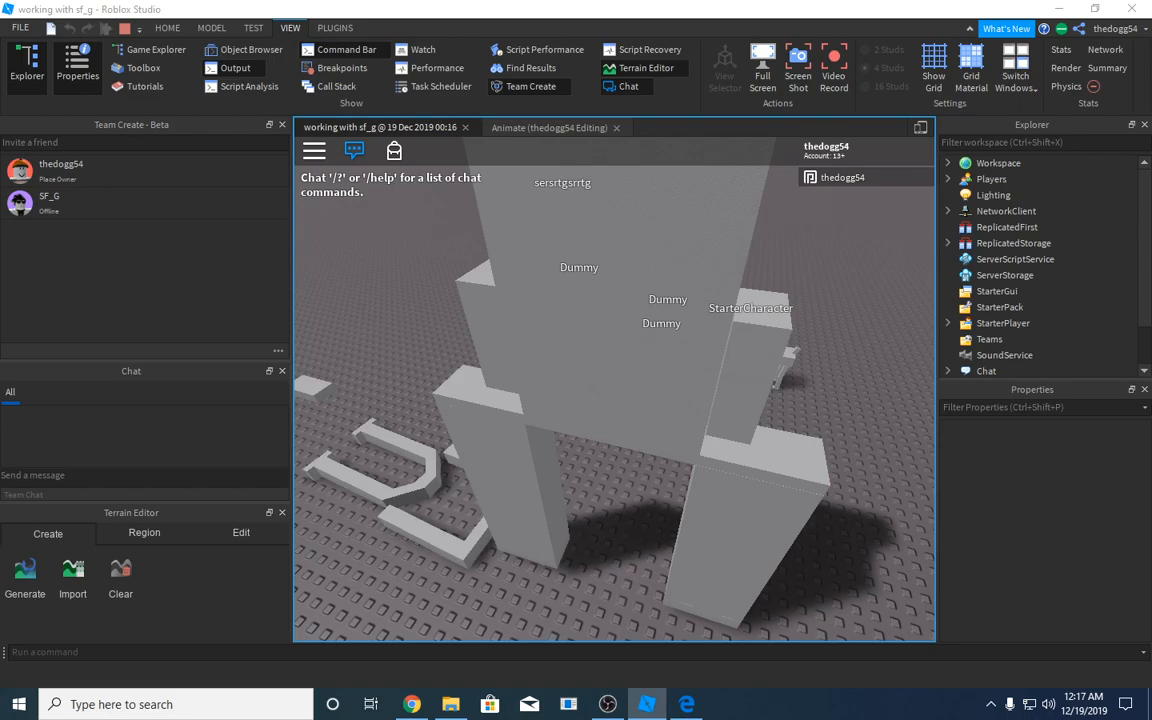
pyautogui.moveTo(715, 365); pyautogui.dragTo(736, 351, button='right')
pyautogui.press('s')
pyautogui.press('d')
pyautogui.scroll(-3, 764, 398)
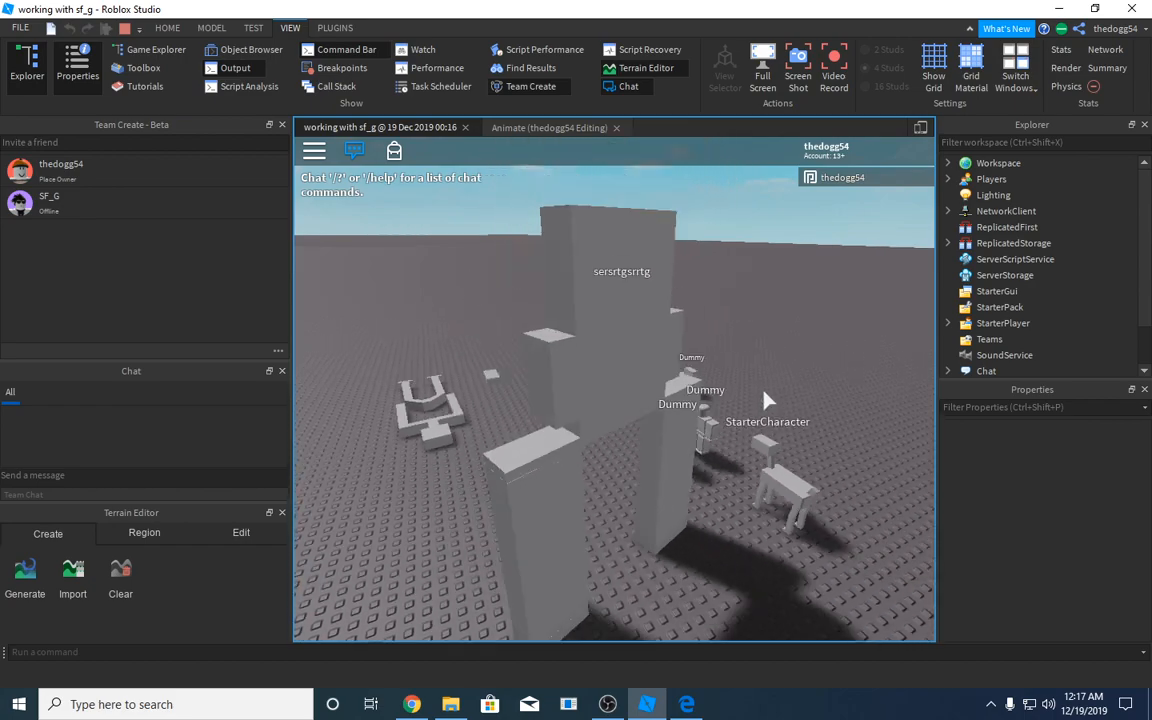
pyautogui.press('d')
pyautogui.moveTo(764, 391); pyautogui.dragTo(764, 391, button='right')
pyautogui.press('w')
pyautogui.press('d')
pyautogui.press('a')
# Set HipHeight to 6 on the Humanoid of the player's character in the running game and look at its legs
pyautogui.click(952, 164)
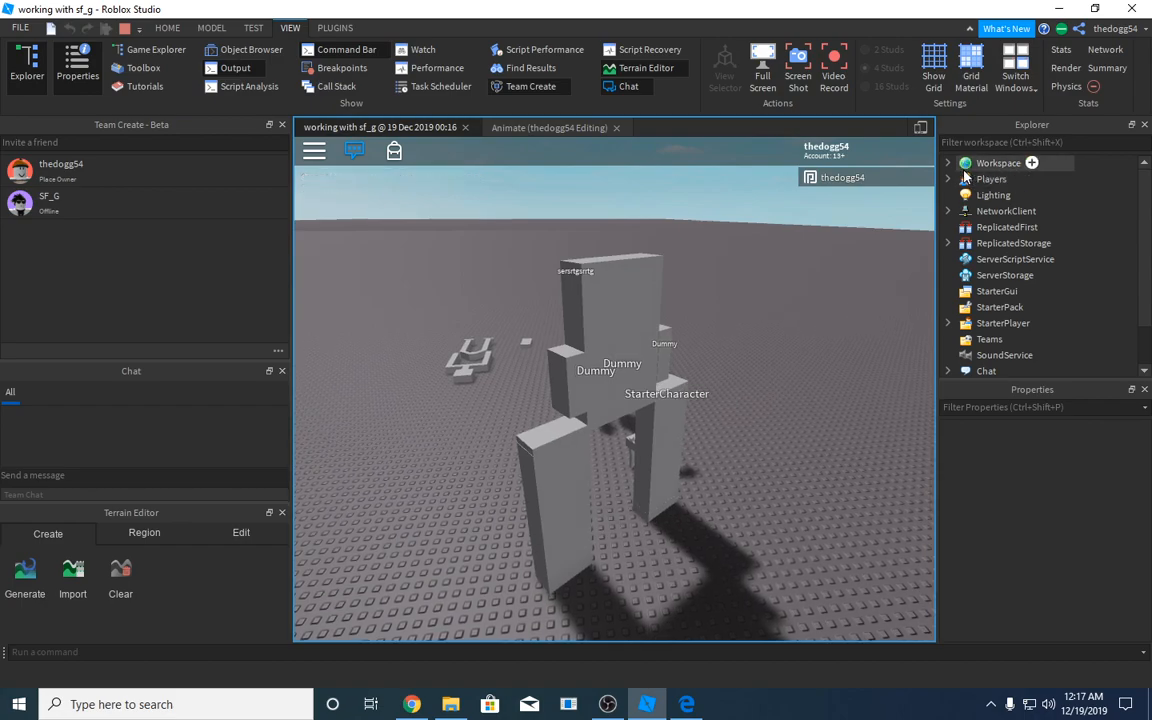
pyautogui.click(948, 163)
pyautogui.doubleClick(993, 340)
pyautogui.scroll(-2, 993, 340)
pyautogui.click(1014, 275)
pyautogui.scroll(-10, 1040, 470)
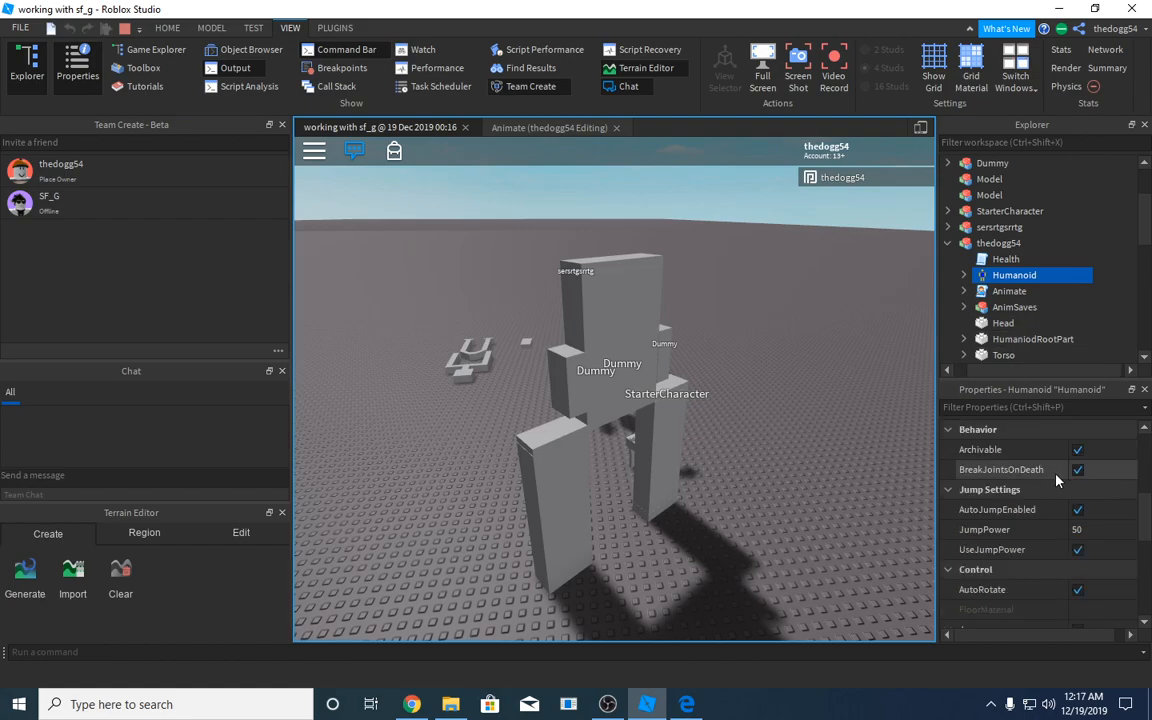
pyautogui.scroll(-3, 1089, 510)
pyautogui.click(1091, 549)
pyautogui.write('6')
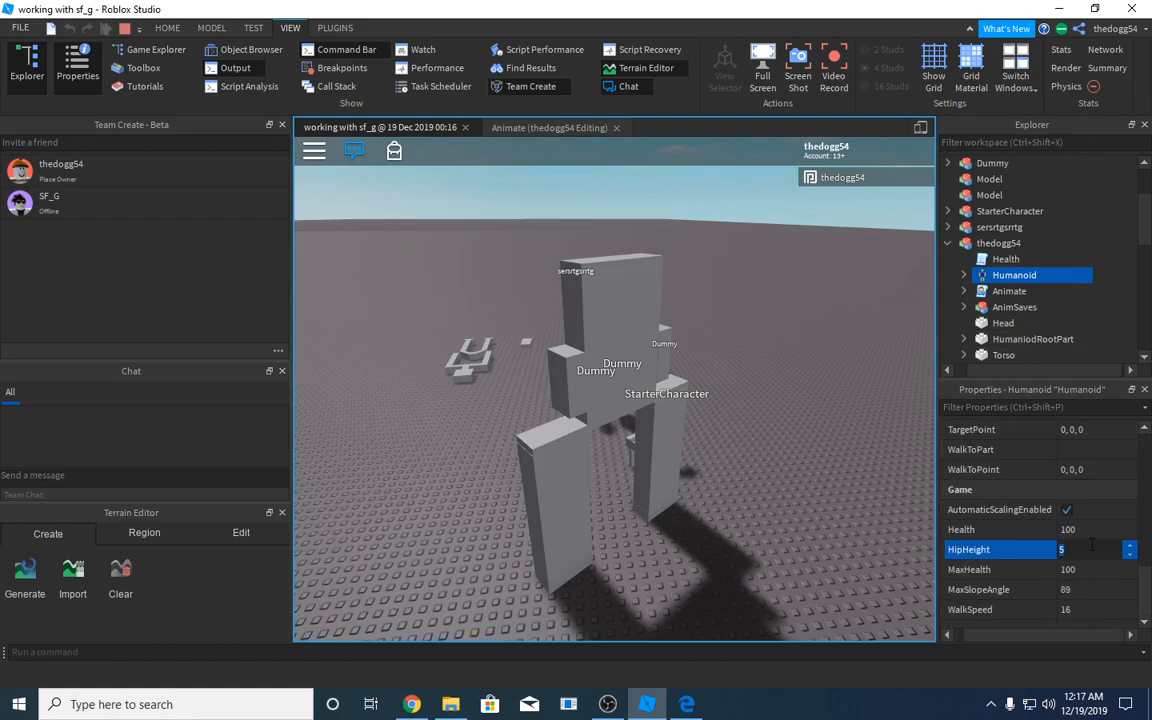
pyautogui.press('Return')
pyautogui.moveTo(716, 476); pyautogui.dragTo(720, 476, button='right')
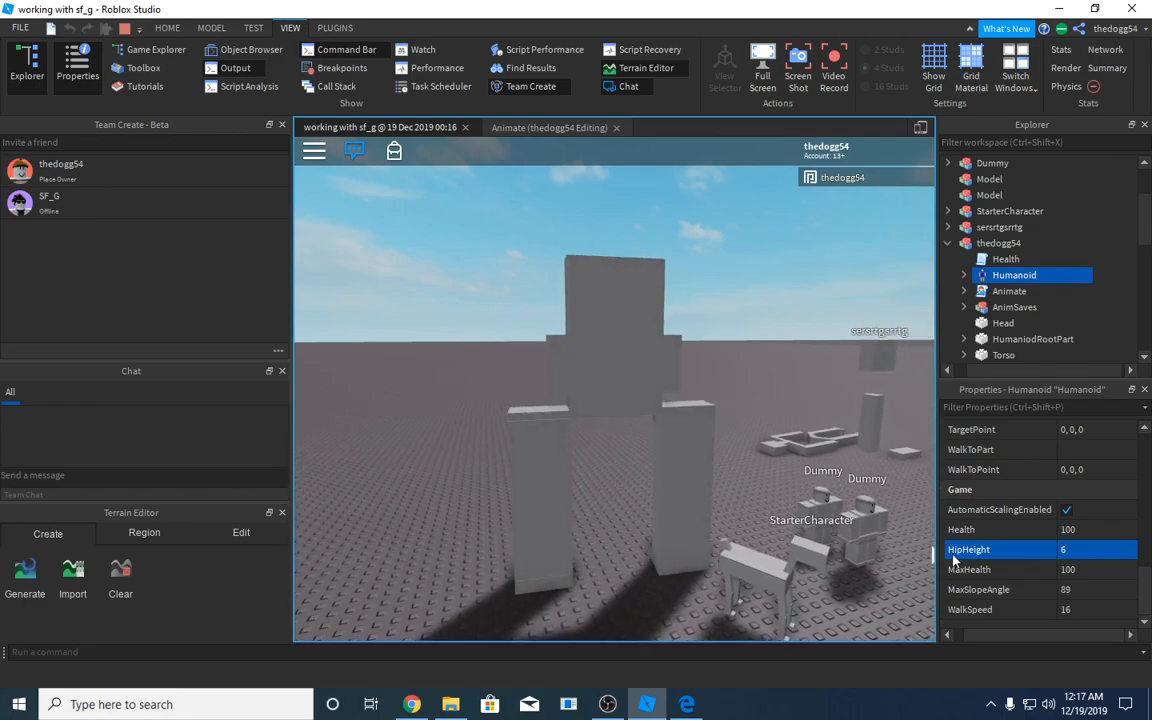
# Try HipHeight values of 10, 15 and 13 on the running character's Humanoid
pyautogui.click(1066, 551)
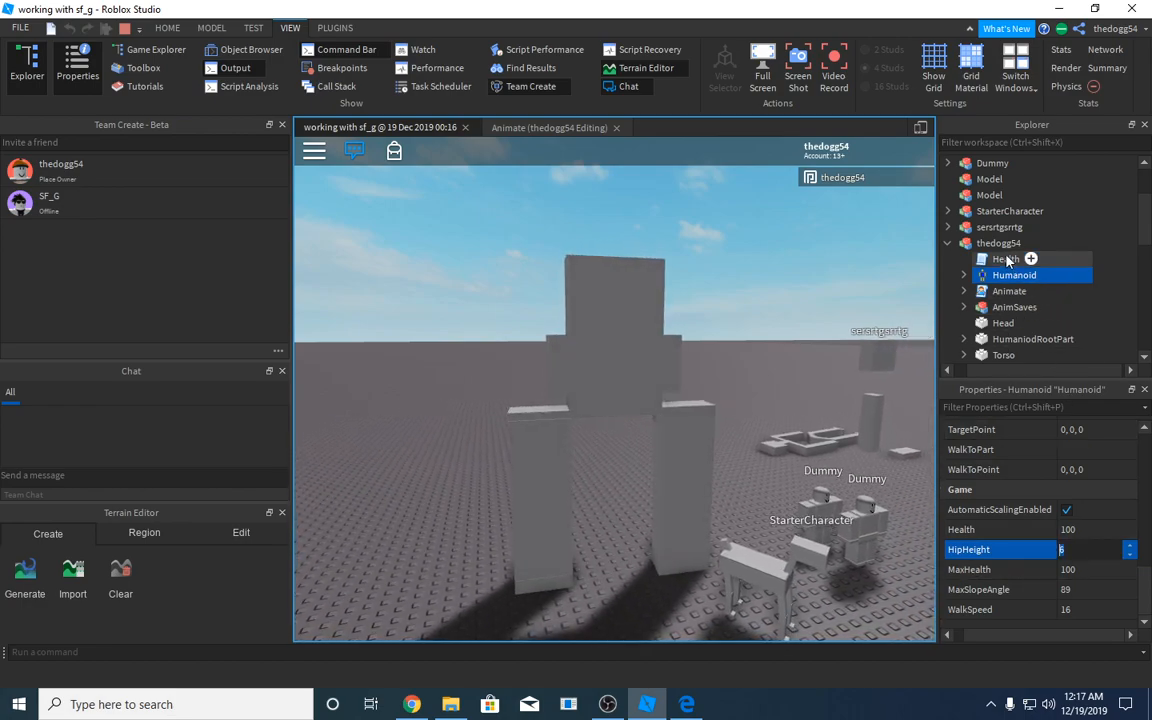
pyautogui.write('10')
pyautogui.press('Return')
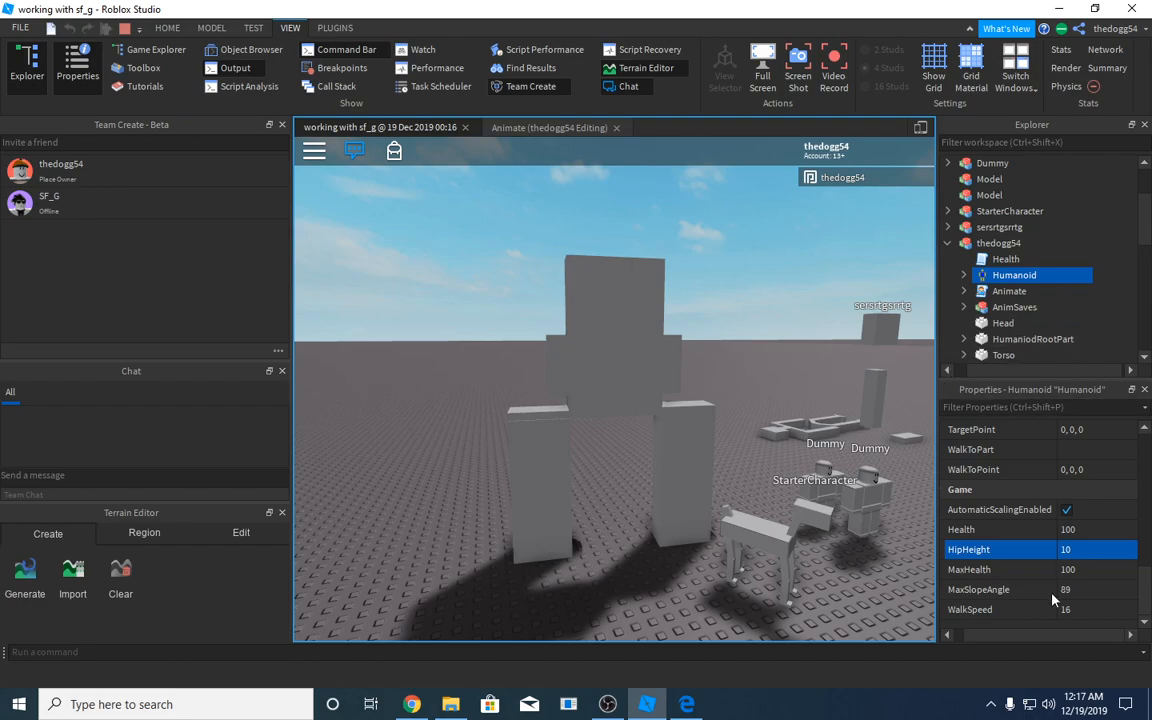
pyautogui.click(1088, 548)
pyautogui.write('15')
pyautogui.press('Return')
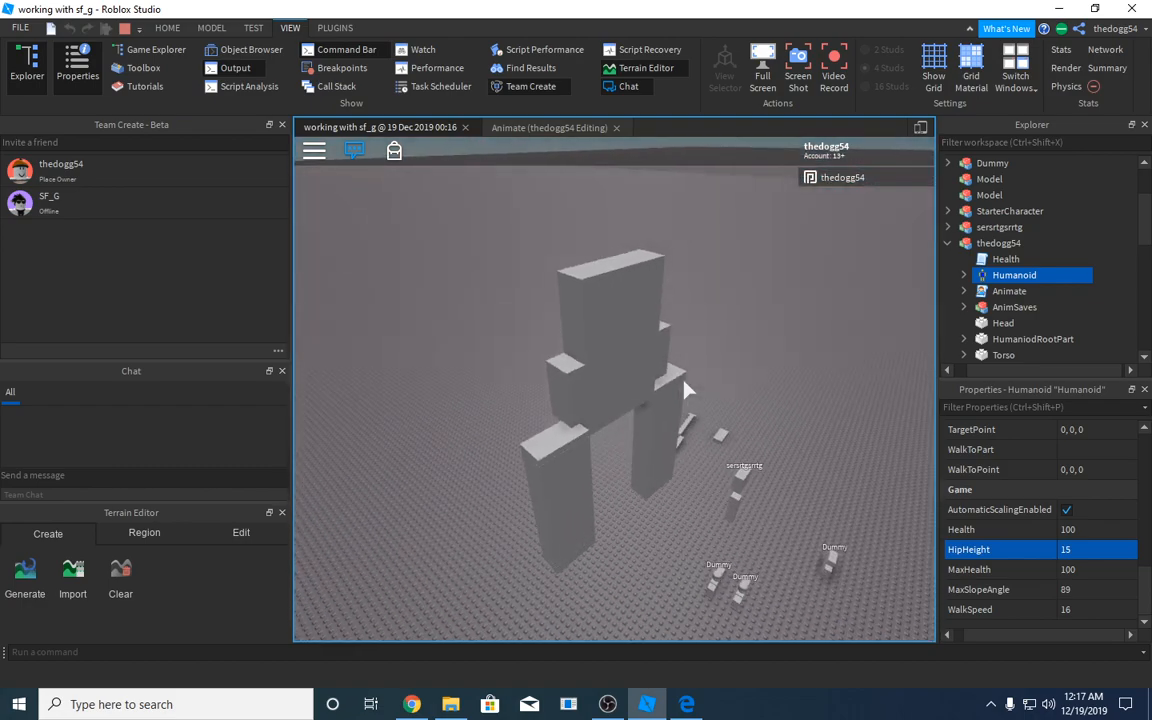
pyautogui.click(1097, 553)
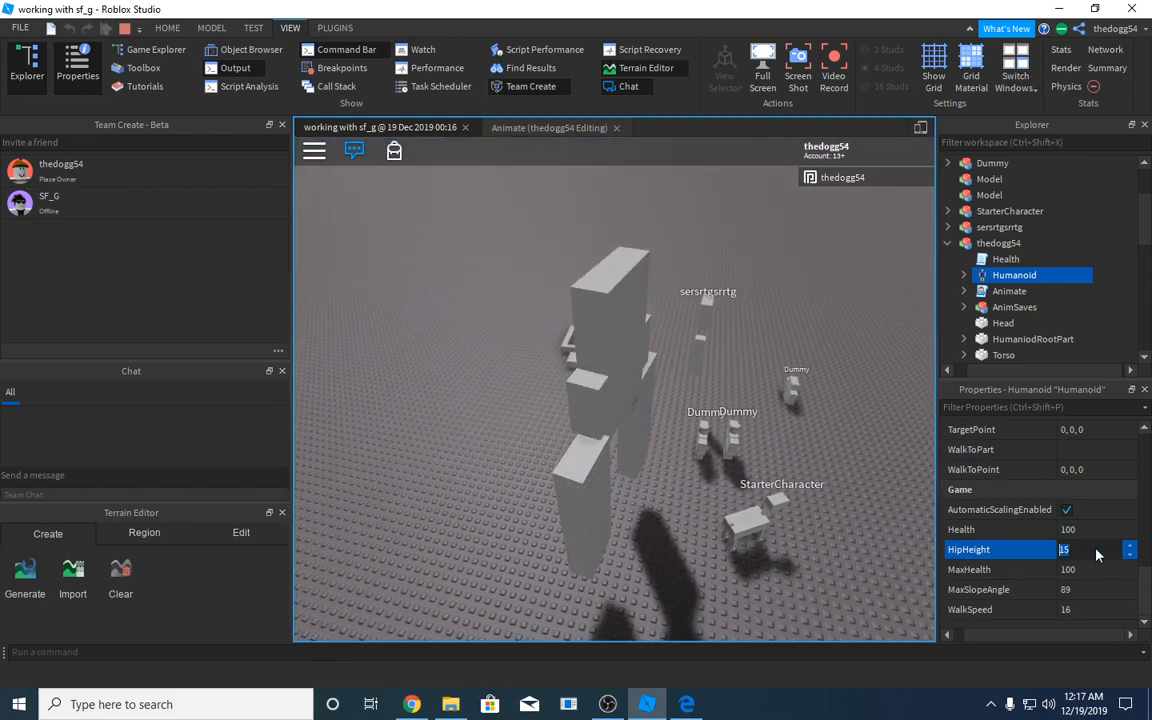
pyautogui.press('Return')
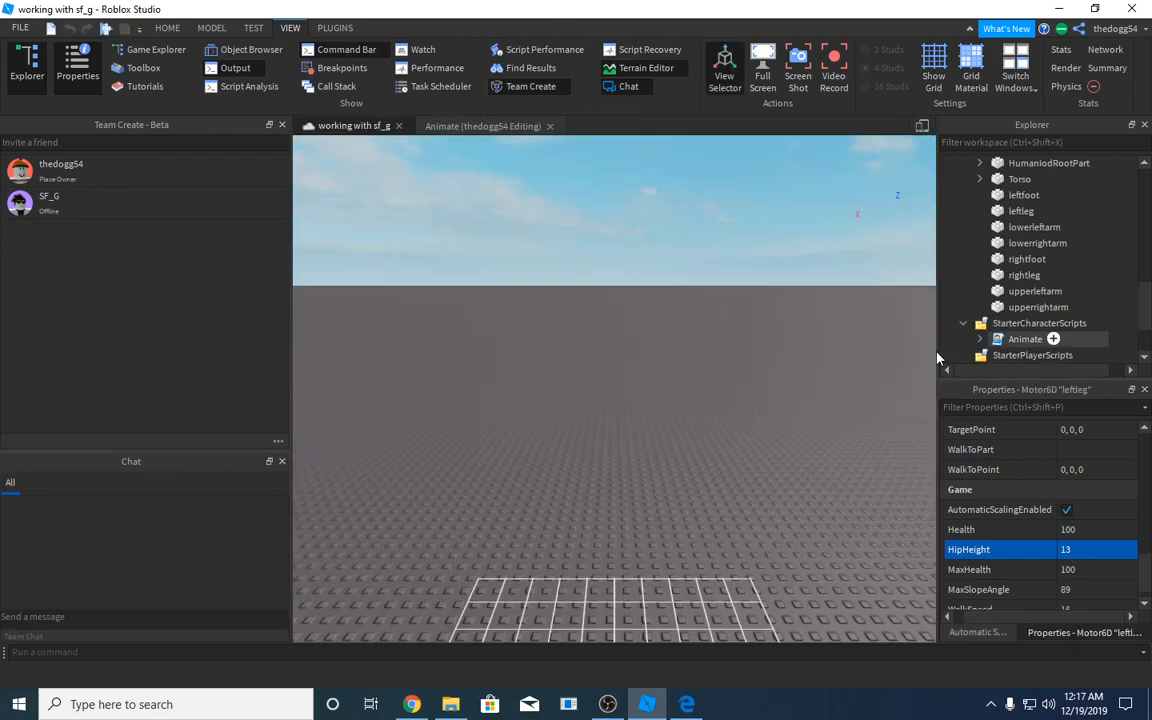
# Set HipHeight to 13 on the Humanoid of the StarterCharacter in StarterPlayer
pyautogui.scroll(6, 1000, 334)
pyautogui.scroll(-2, 1004, 330)
pyautogui.click(1025, 307)
pyautogui.scroll(-5, 1078, 543)
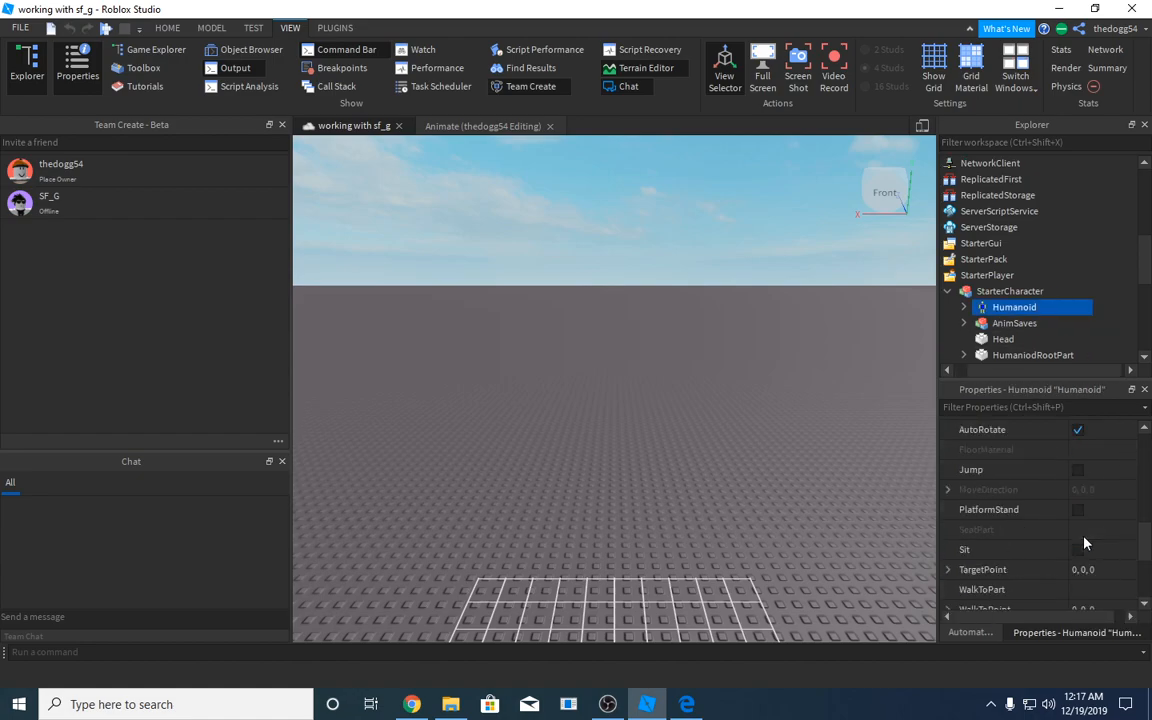
pyautogui.scroll(-3, 1088, 536)
pyautogui.click(1088, 530)
pyautogui.write('13')
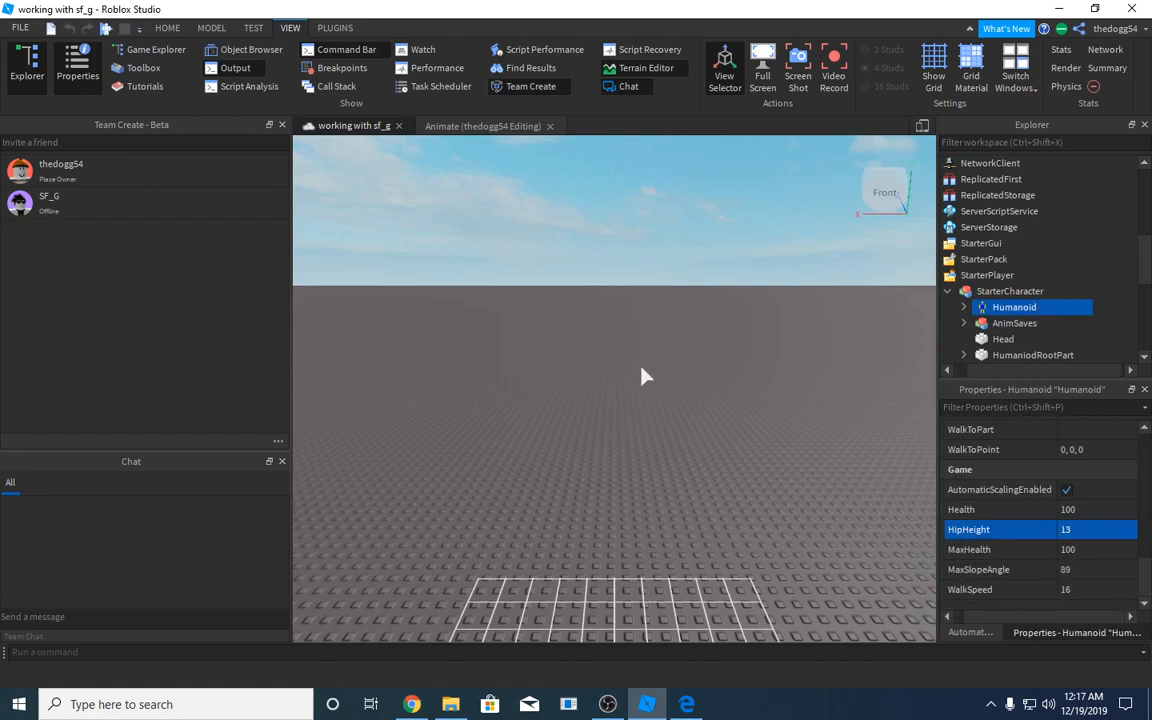
# Open the Animate script in StarterCharacterScripts
pyautogui.moveTo(641, 376); pyautogui.dragTo(653, 380, button='right')
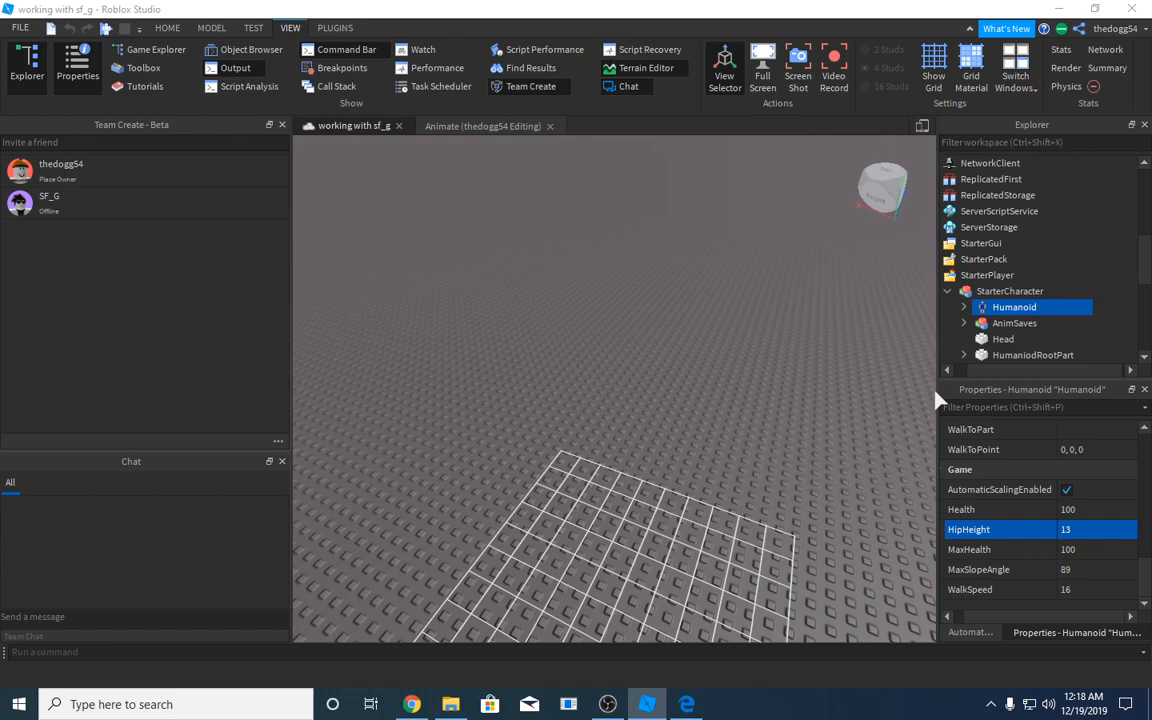
pyautogui.scroll(-3, 957, 293)
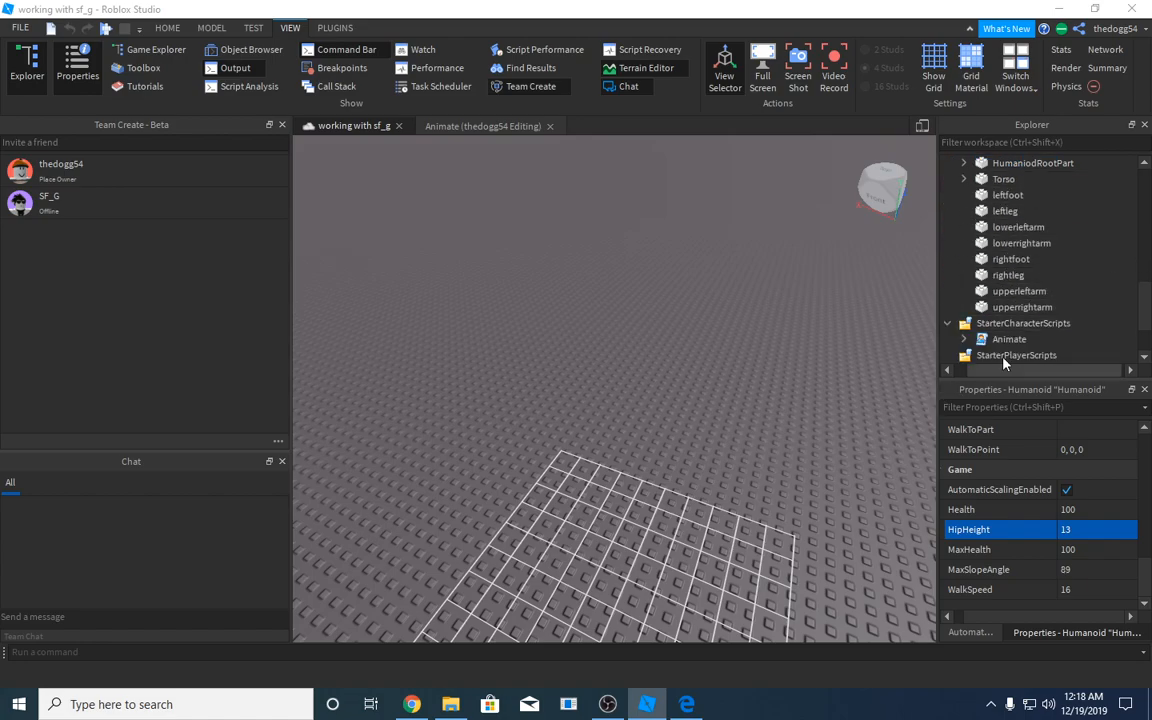
pyautogui.doubleClick(1005, 335)
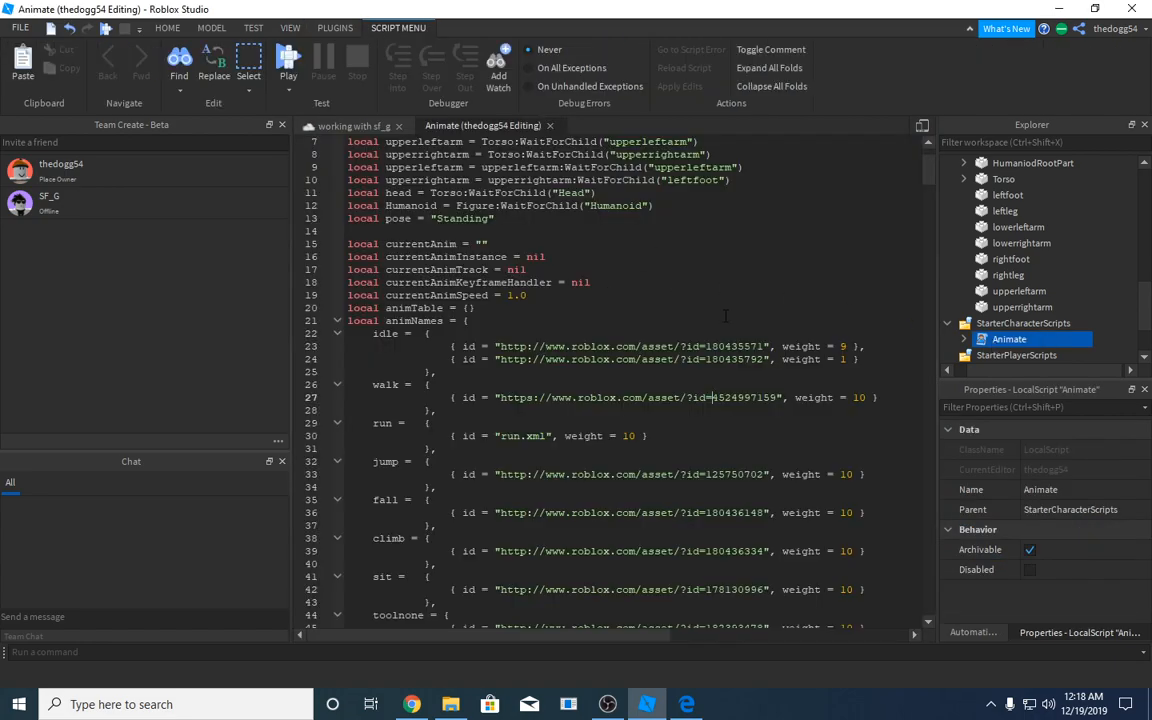
# Rename the variables on lines 9 and 10 of the Animate script to lowerleftarm and lowerrightarm
pyautogui.scroll(2, 726, 316)
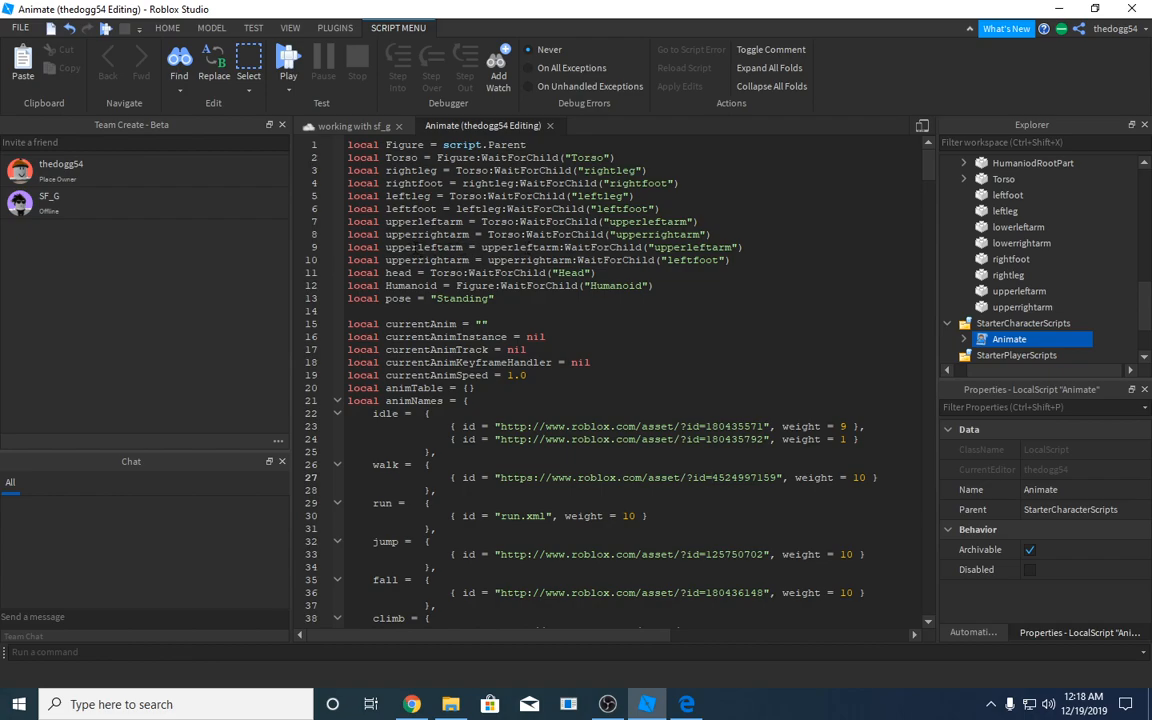
pyautogui.moveTo(385, 247); pyautogui.dragTo(411, 247)
pyautogui.click(411, 247)
pyautogui.hotkey('shift', 'Right')
pyautogui.write('lower')
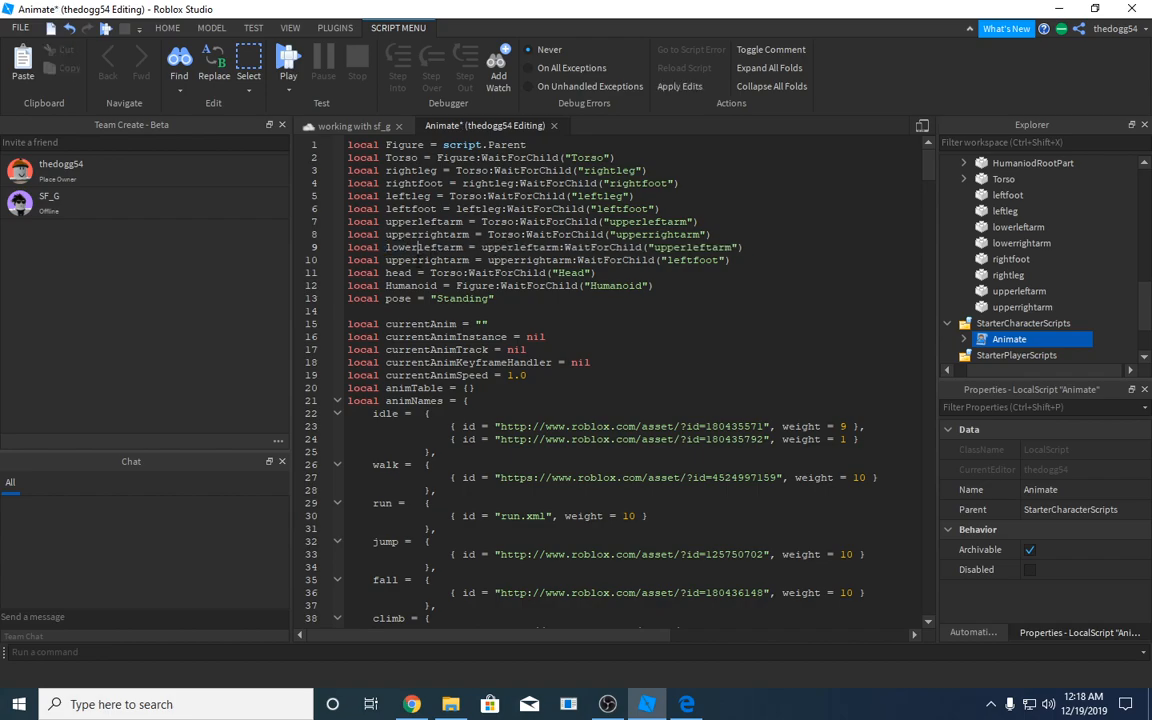
pyautogui.moveTo(419, 259); pyautogui.dragTo(387, 255)
pyautogui.write('lower')
# Change the WaitForChild names to "lowerrightarm" on line 10 and "lowerleftarm" on line 9, and close the Animate script
pyautogui.moveTo(716, 260); pyautogui.dragTo(674, 259)
pyautogui.write('l')
pyautogui.moveTo(687, 247); pyautogui.dragTo(649, 247)
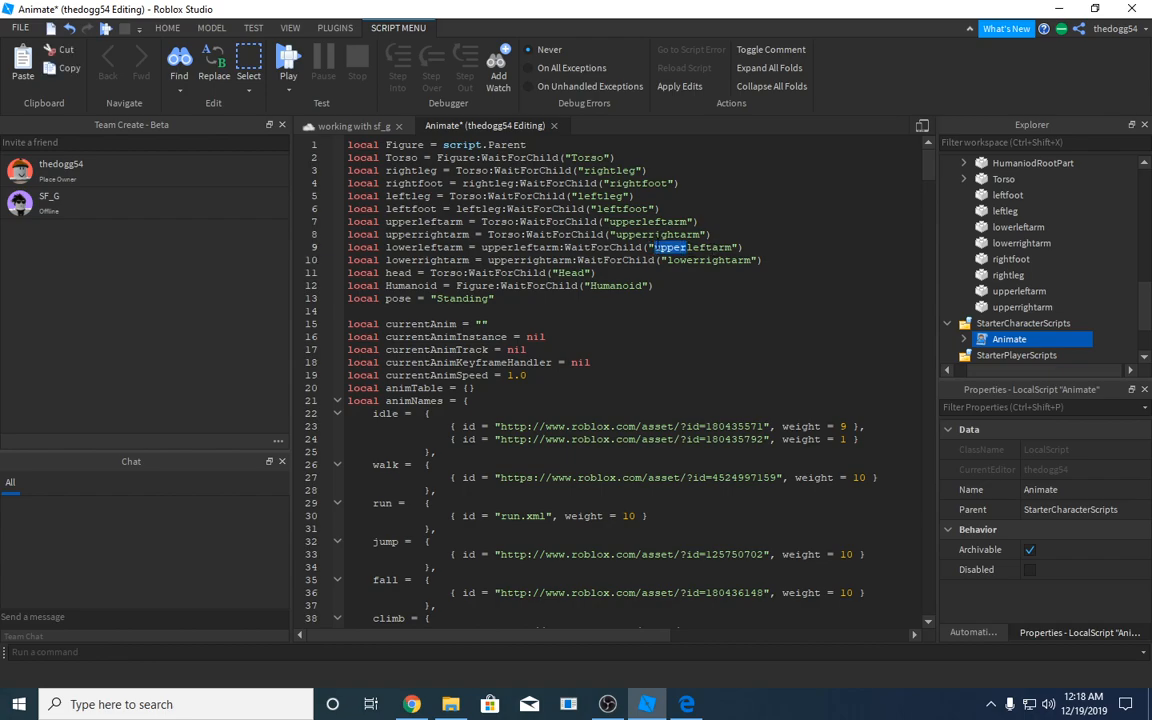
pyautogui.press('BackSpace')
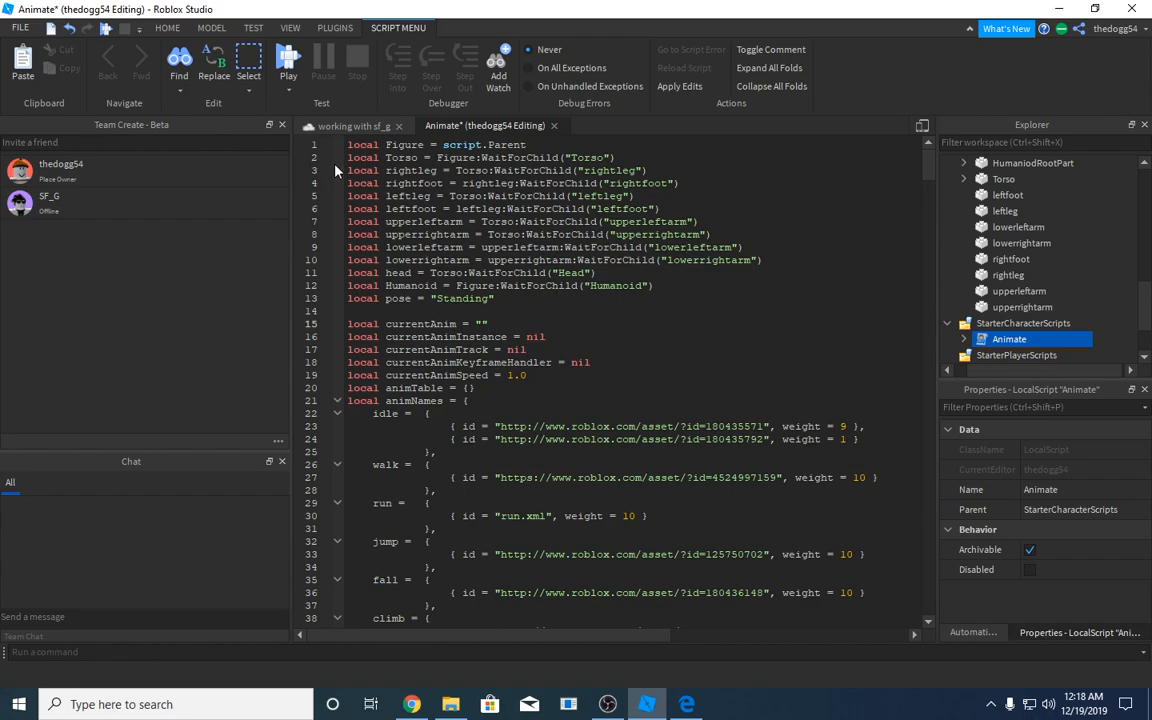
pyautogui.click(340, 125)
pyautogui.click(445, 125)
pyautogui.click(553, 125)
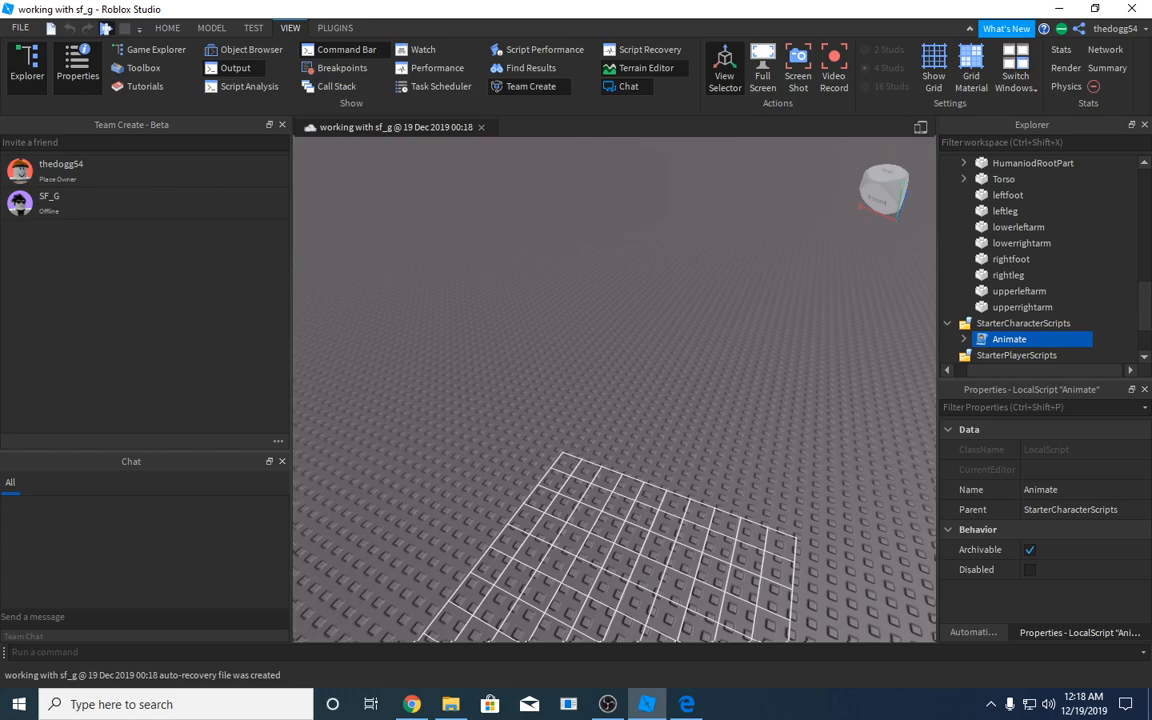
# Run a playtest and look at the whole character from farther away
pyautogui.press('F5')
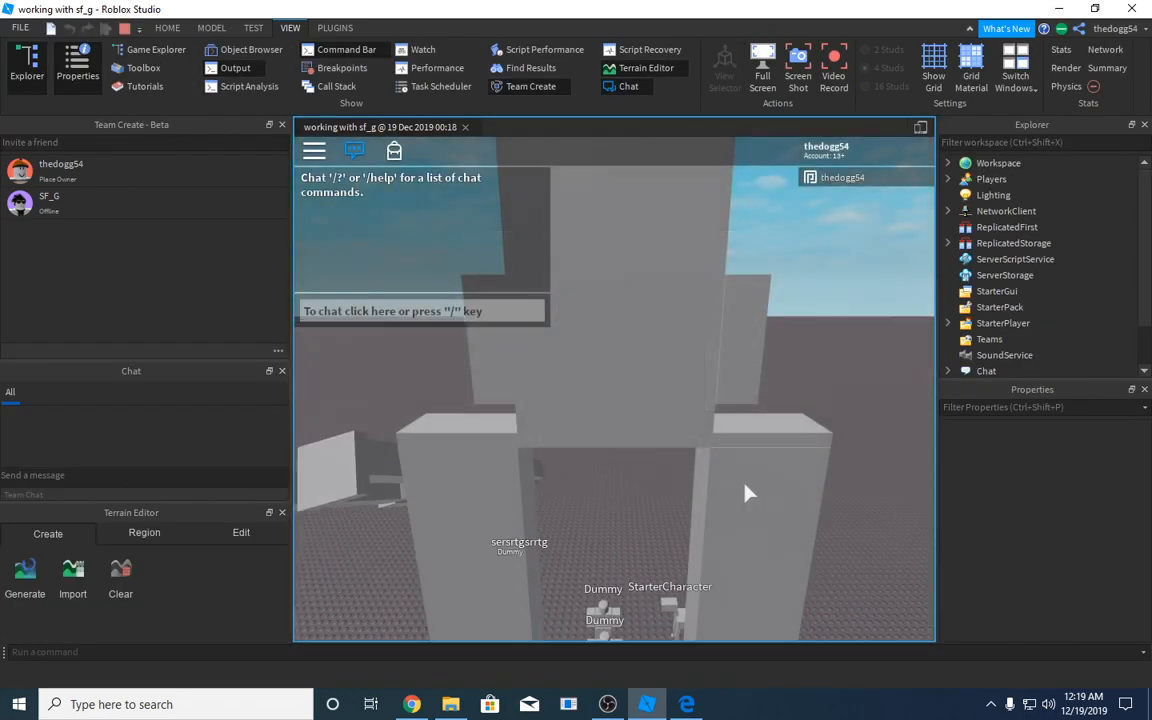
pyautogui.moveTo(749, 493); pyautogui.dragTo(761, 460, button='right')
pyautogui.scroll(-8, 761, 460)
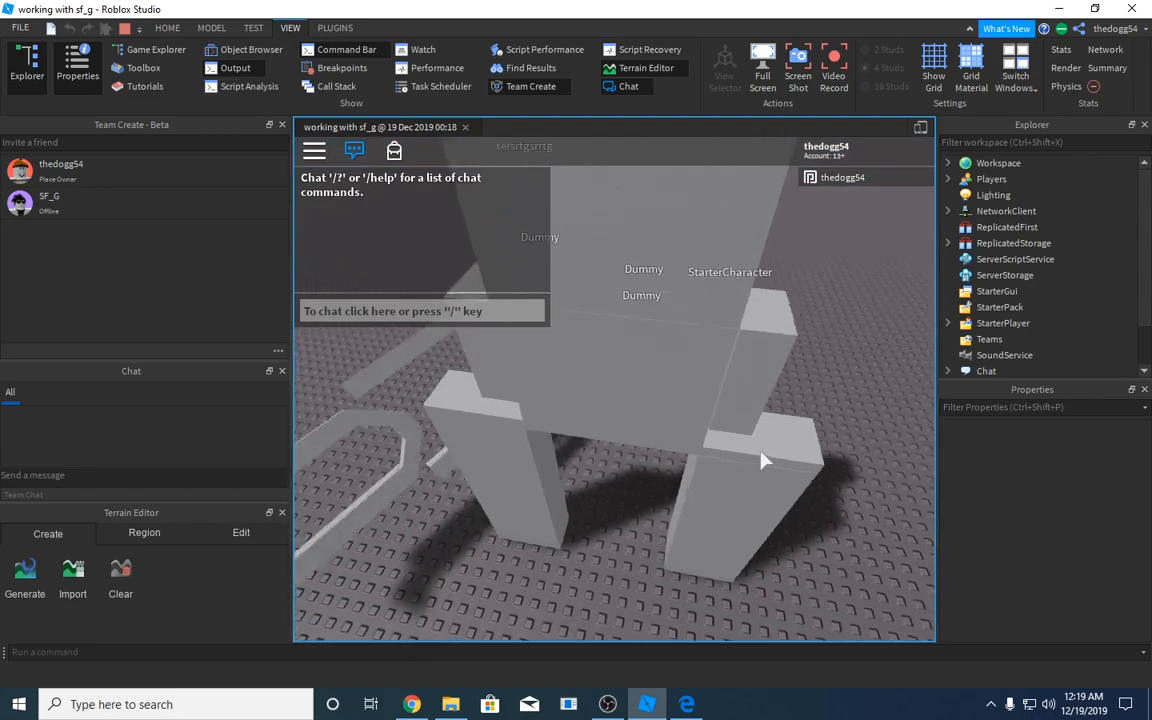
pyautogui.moveTo(719, 404); pyautogui.dragTo(720, 400, button='right')
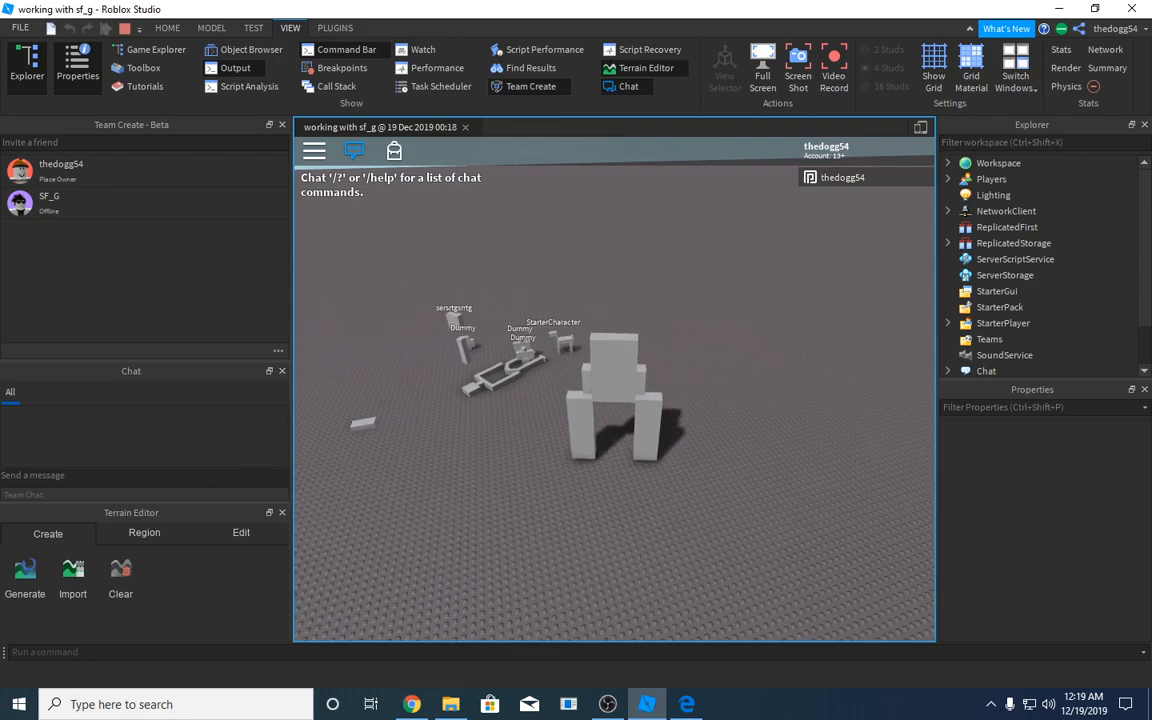
pyautogui.moveTo(746, 450); pyautogui.dragTo(748, 450, button='right')
# Walk the character around, check its limbs for the walk animation from several sides, and stop the playtest
pyautogui.press('w')
pyautogui.press('a')
pyautogui.press('d')
pyautogui.scroll(5, 506, 357)
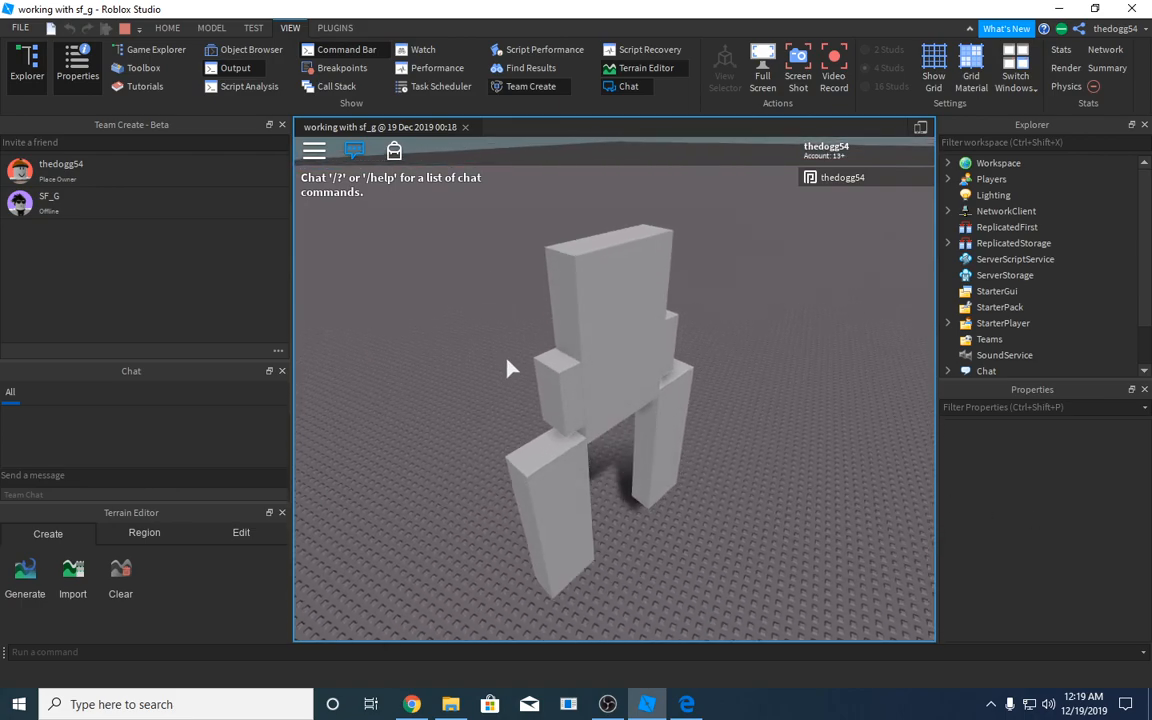
pyautogui.press('s')
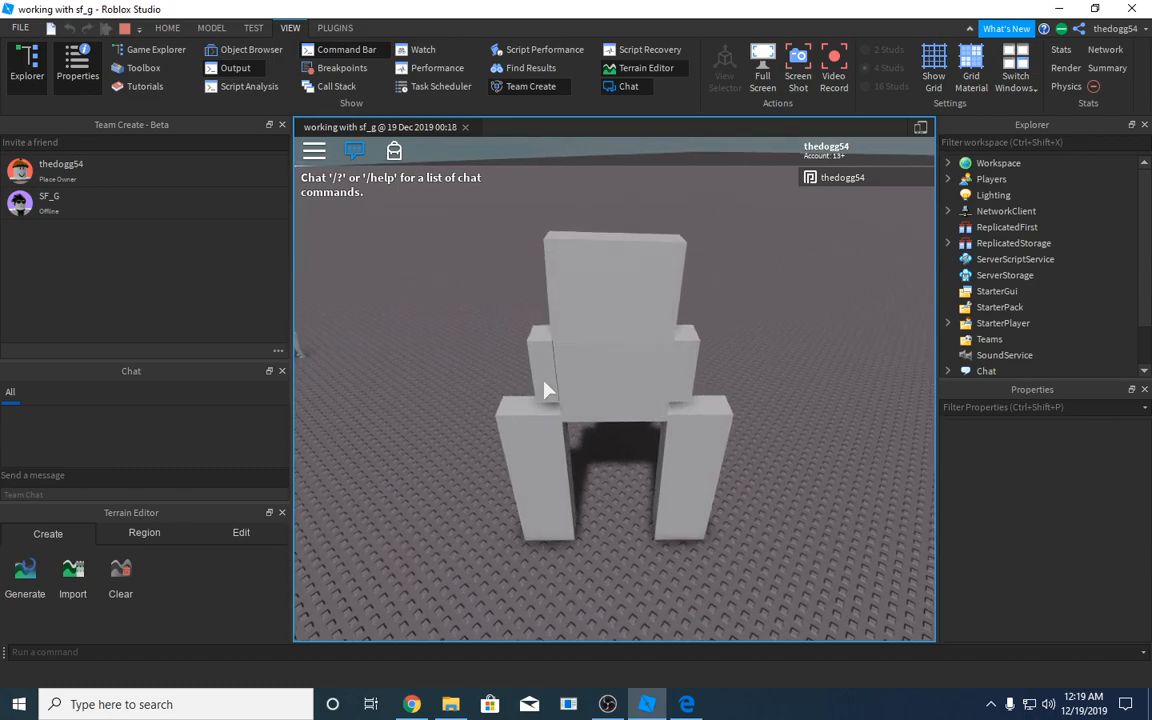
pyautogui.press('a')
pyautogui.moveTo(544, 381); pyautogui.dragTo(543, 380, button='right')
pyautogui.moveTo(759, 434); pyautogui.dragTo(759, 434, button='right')
pyautogui.press('w')
pyautogui.press('w')
pyautogui.press('w')
pyautogui.press('w')
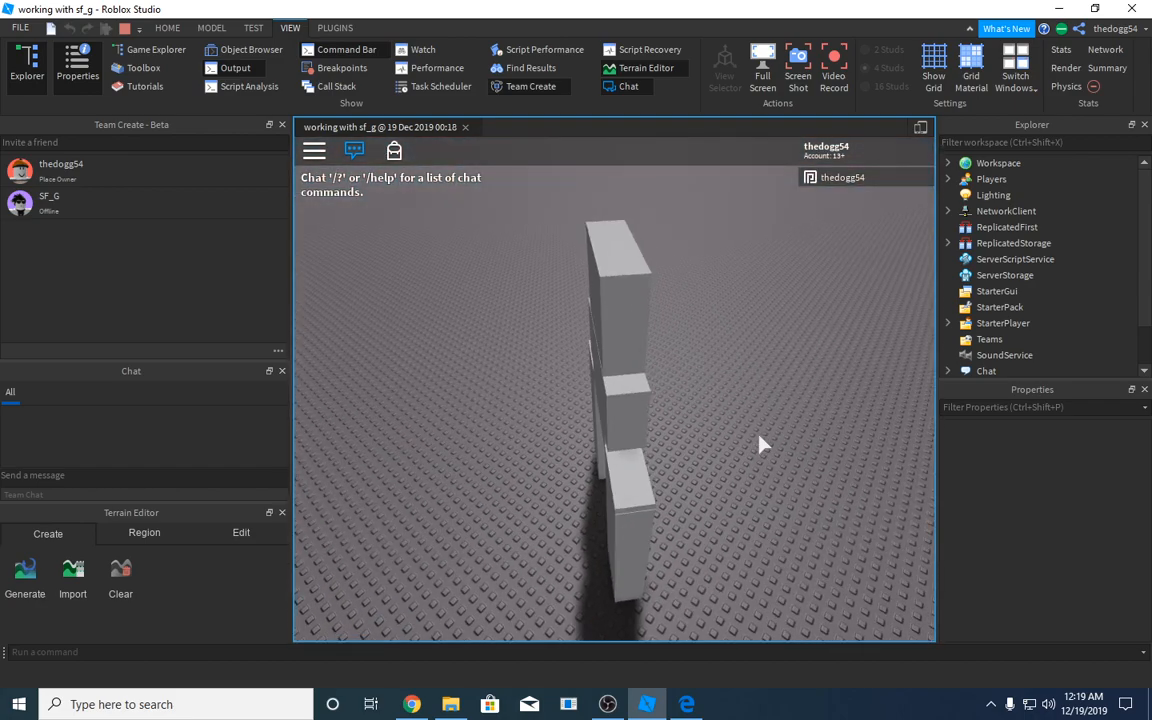
pyautogui.scroll(-1, 755, 499)
pyautogui.moveTo(755, 510); pyautogui.dragTo(763, 508, button='right')
pyautogui.moveTo(583, 428); pyautogui.dragTo(713, 412, button='right')
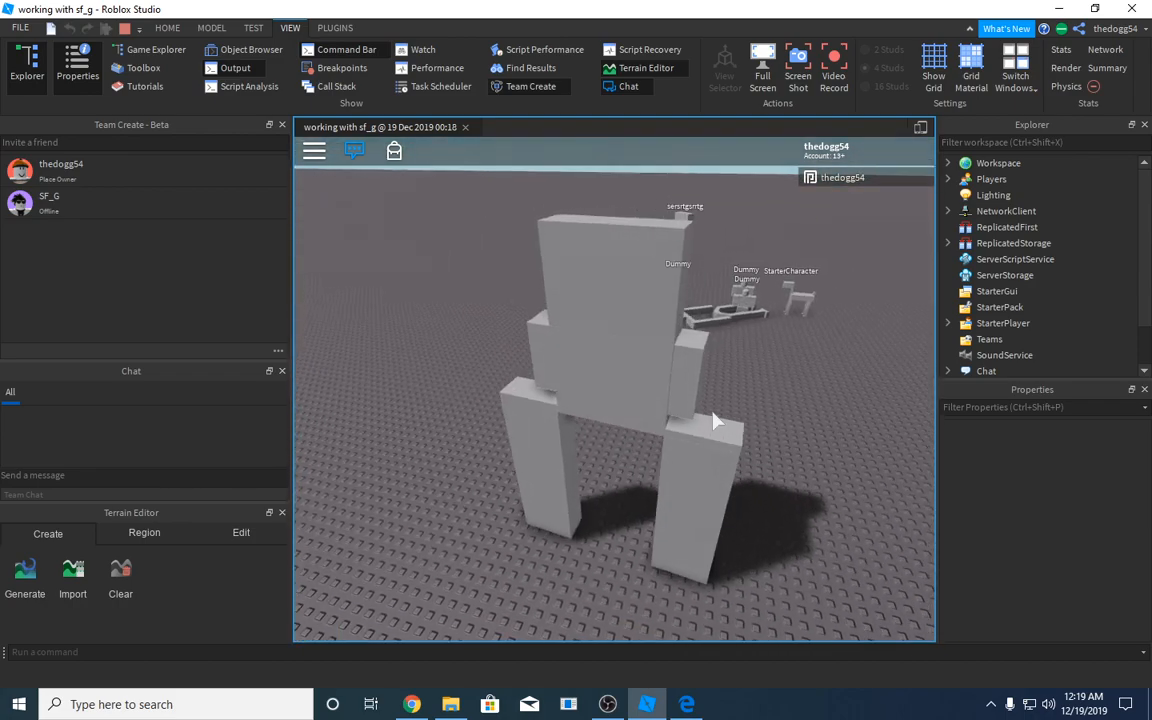
pyautogui.press('d')
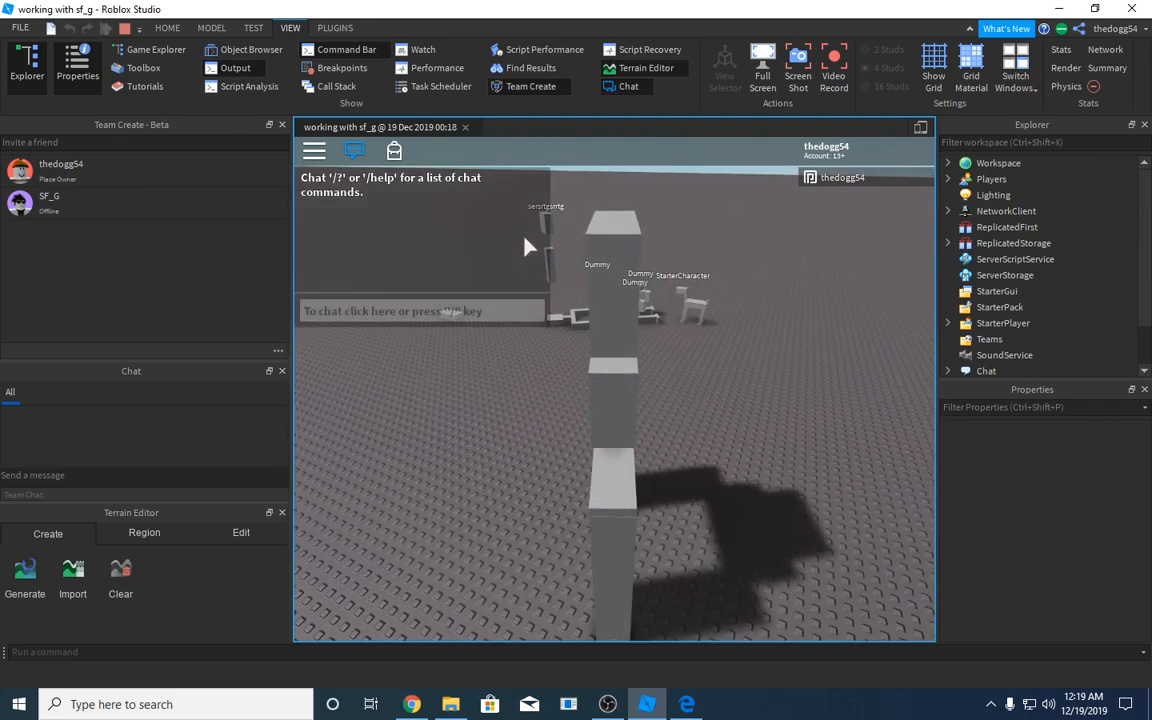
pyautogui.click(124, 28)
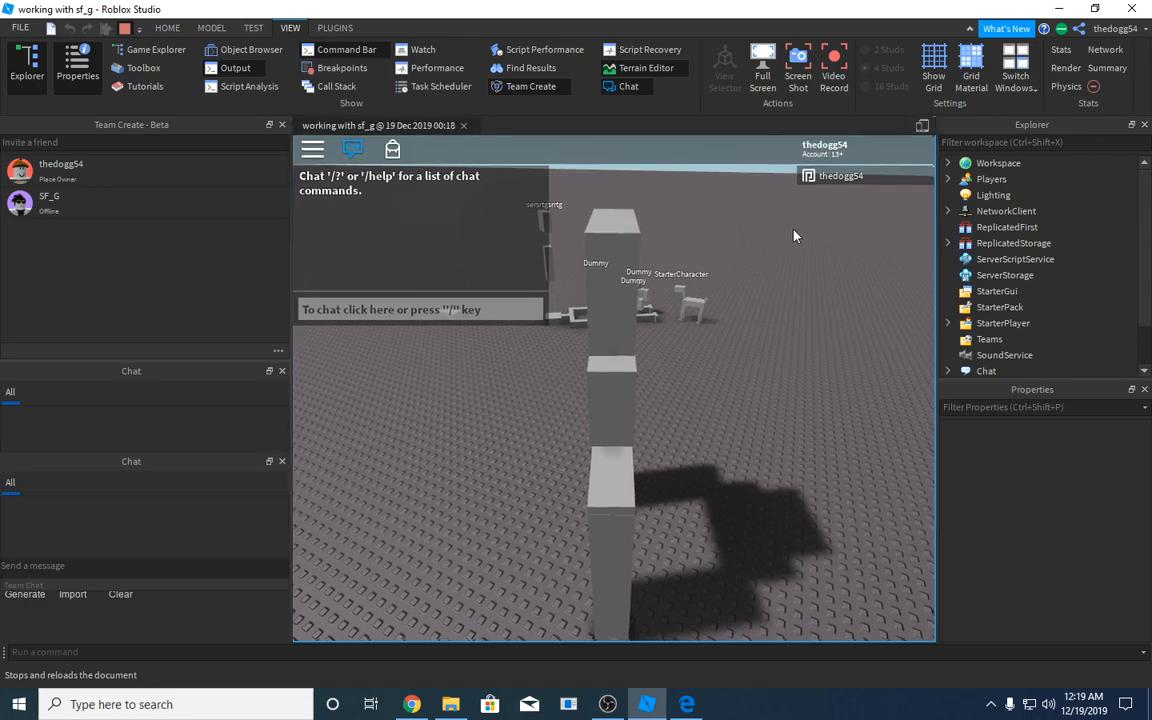
pyautogui.scroll(-2, 1000, 290)
pyautogui.click(964, 259)
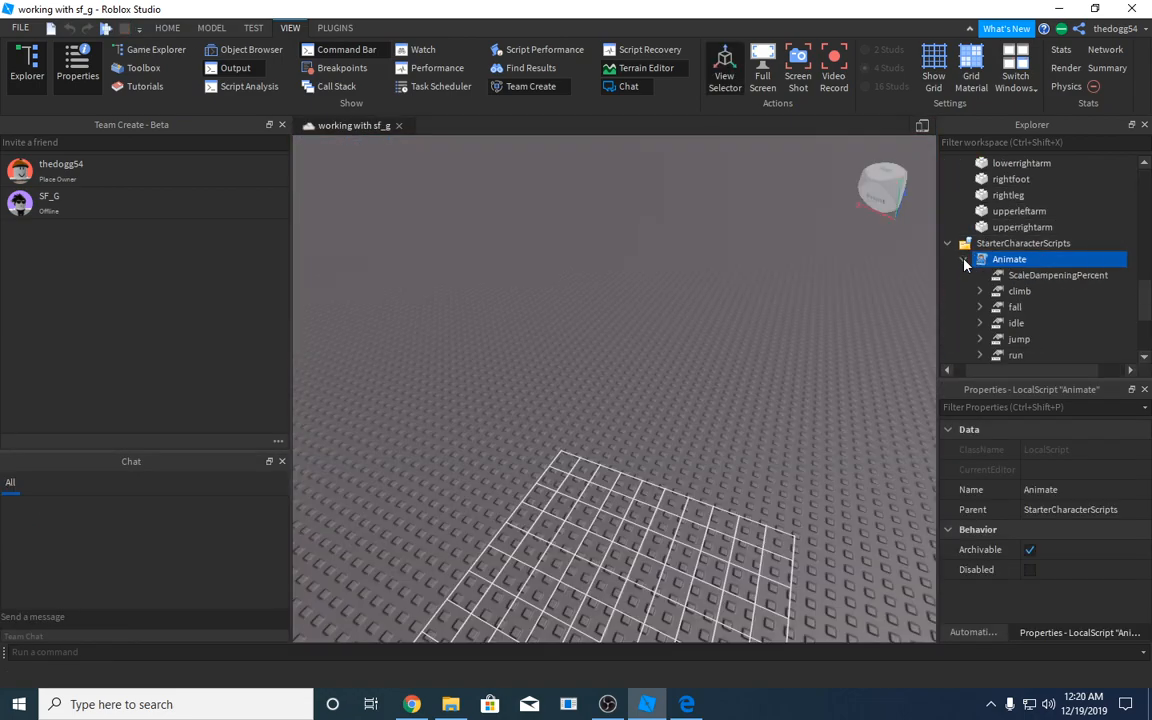
pyautogui.scroll(-2, 966, 262)
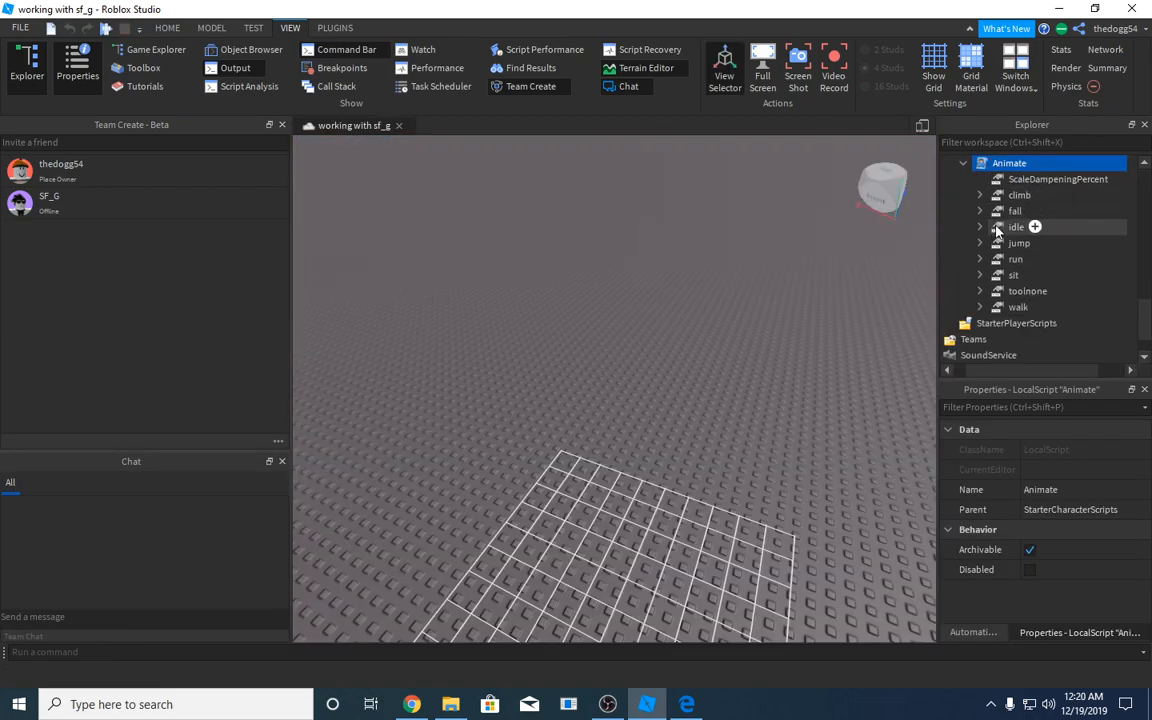
pyautogui.click(996, 227)
pyautogui.click(979, 227)
pyautogui.click(1030, 243)
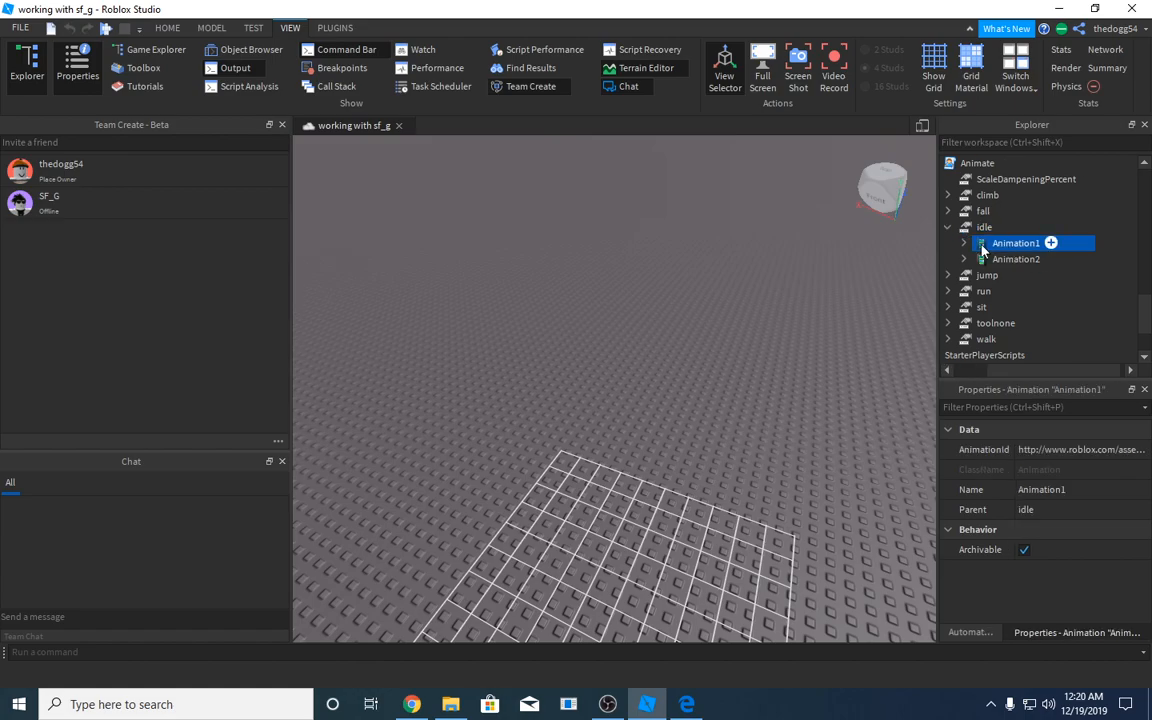
pyautogui.click(986, 260)
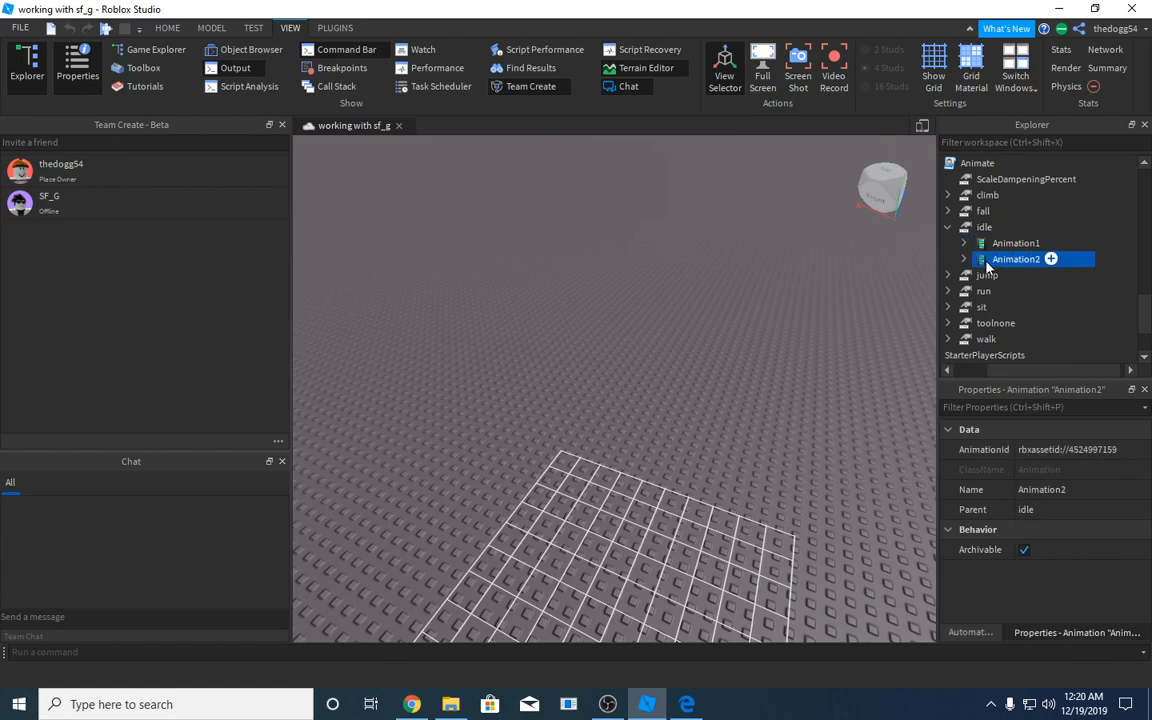
pyautogui.click(1005, 244)
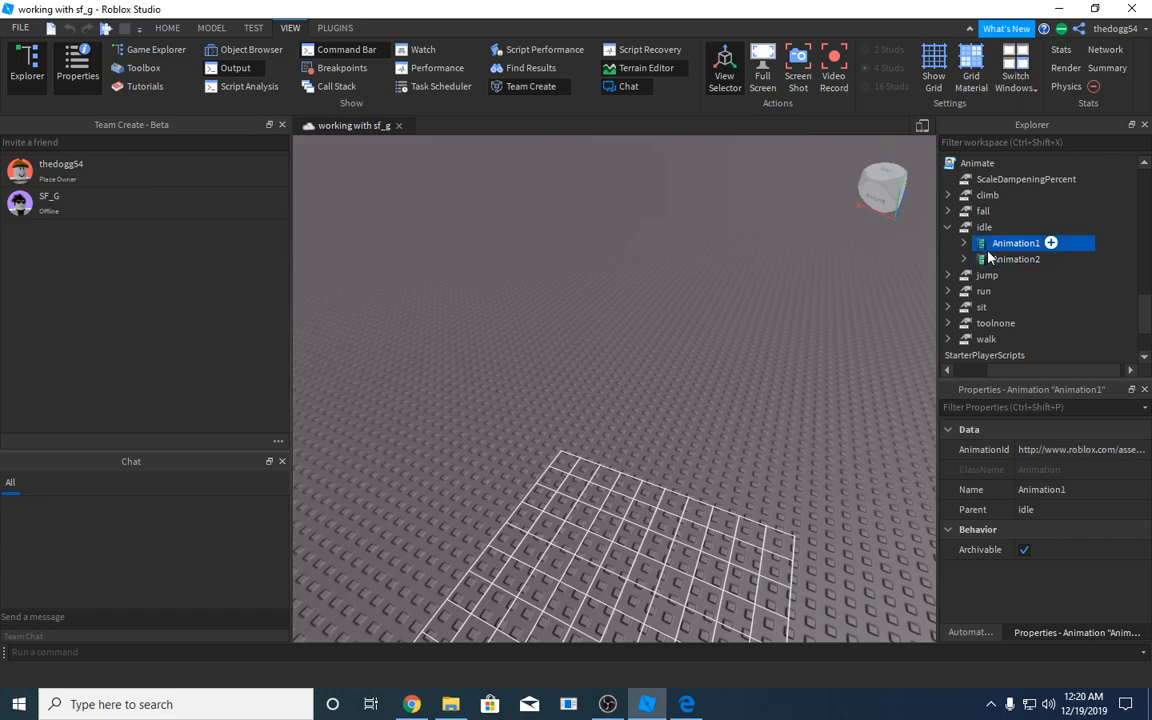
pyautogui.click(1047, 450)
pyautogui.hotkey('ctrl', 'c')
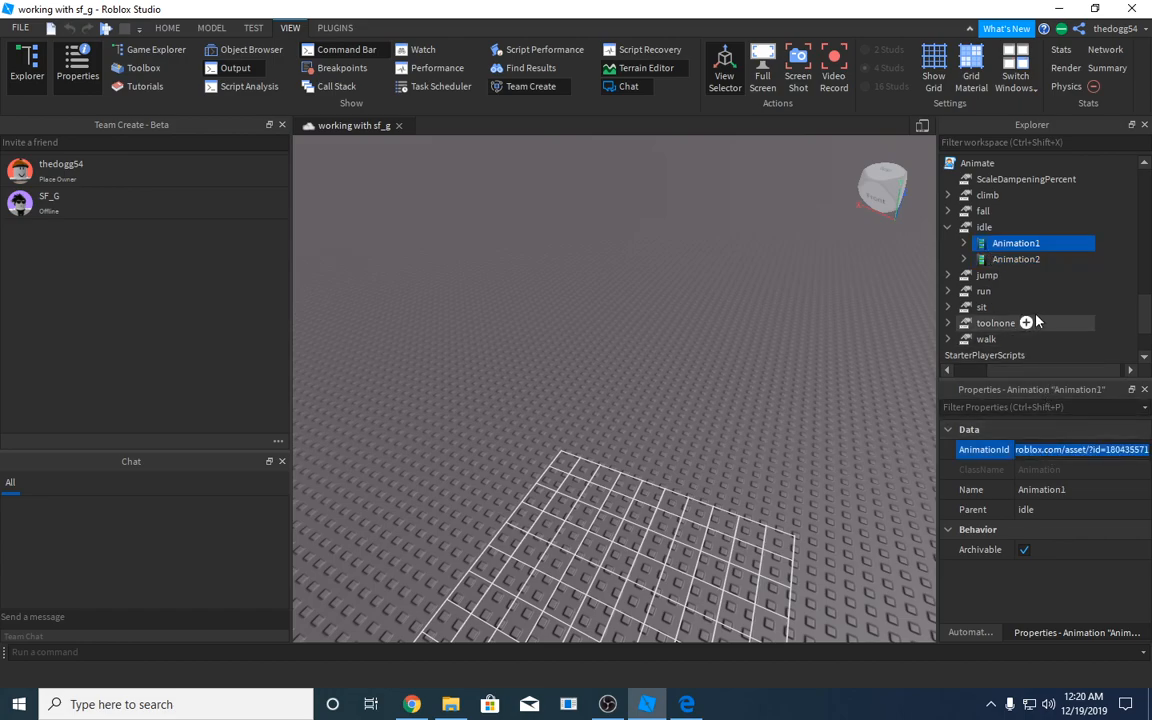
pyautogui.click(1030, 259)
pyautogui.click(1067, 449)
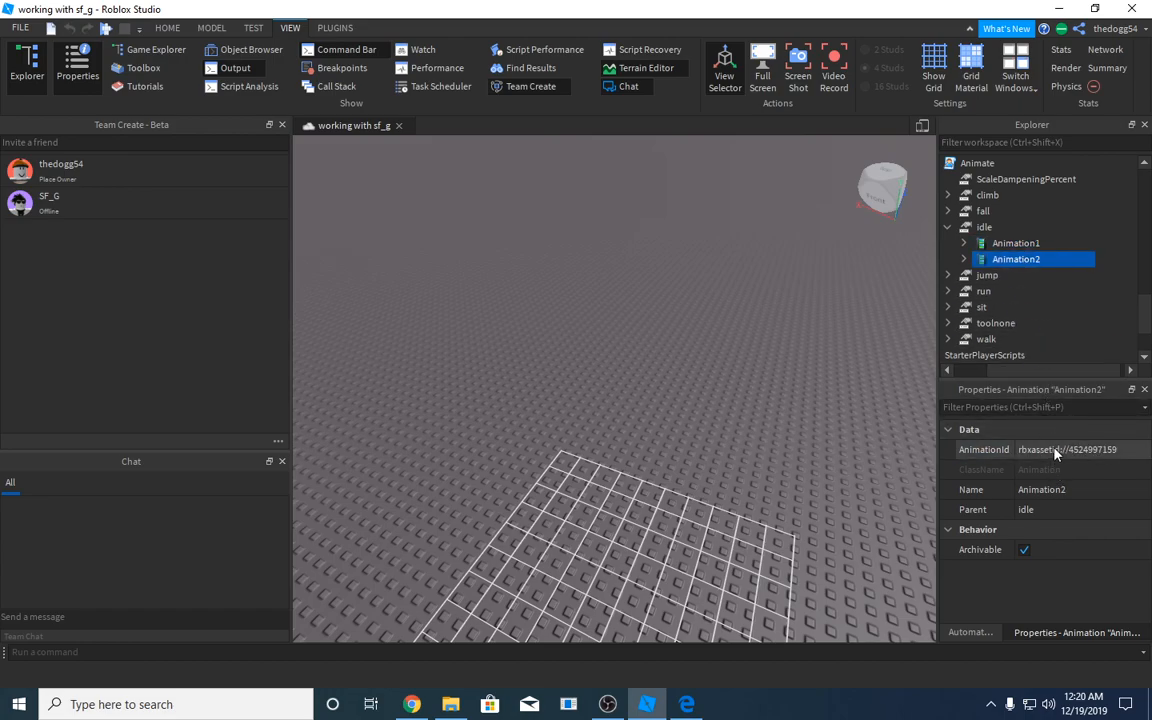
pyautogui.hotkey('ctrl', 'v')
# Check the AnimationIds of JumpAnim, RunAnim, SitAnim, ToolNoneAnim and WalkAnim under the Animate script
pyautogui.scroll(-1, 1040, 344)
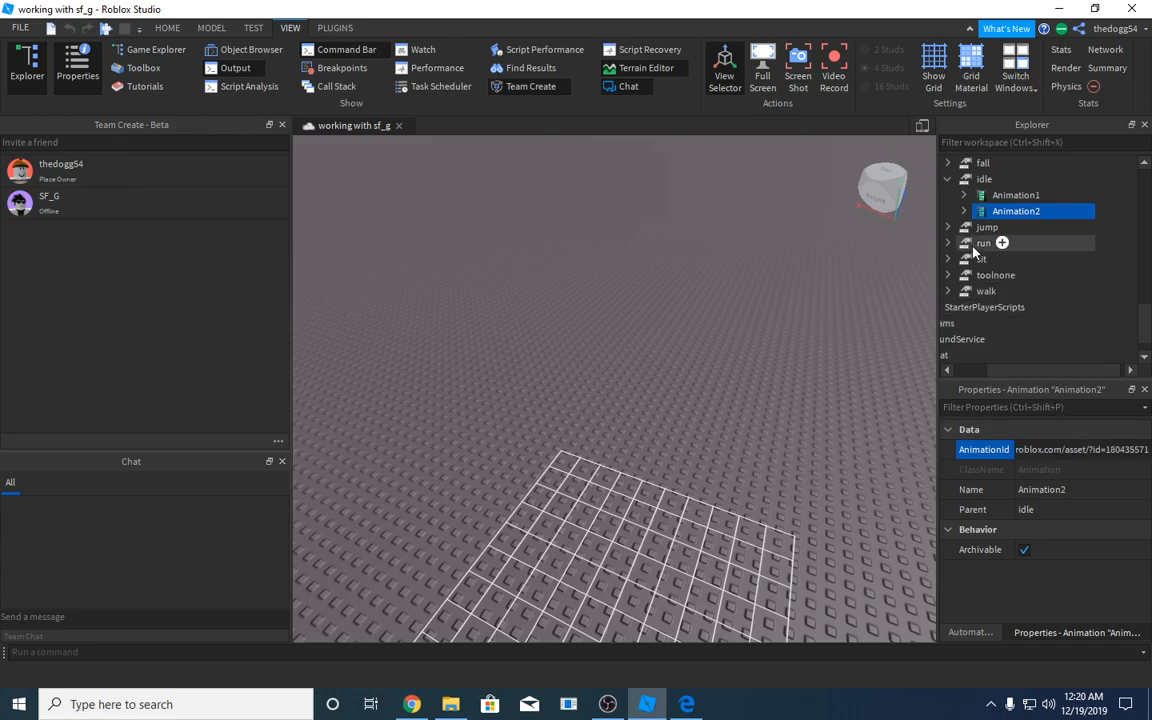
pyautogui.click(947, 224)
pyautogui.click(1005, 240)
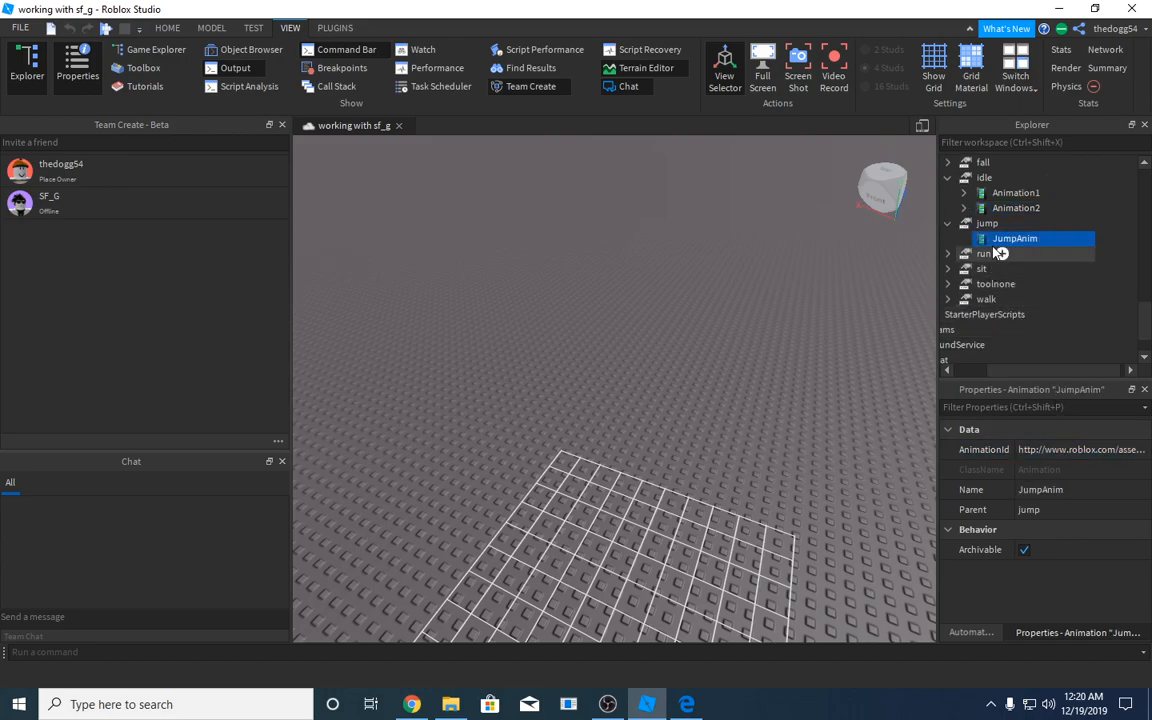
pyautogui.click(948, 254)
pyautogui.click(1010, 269)
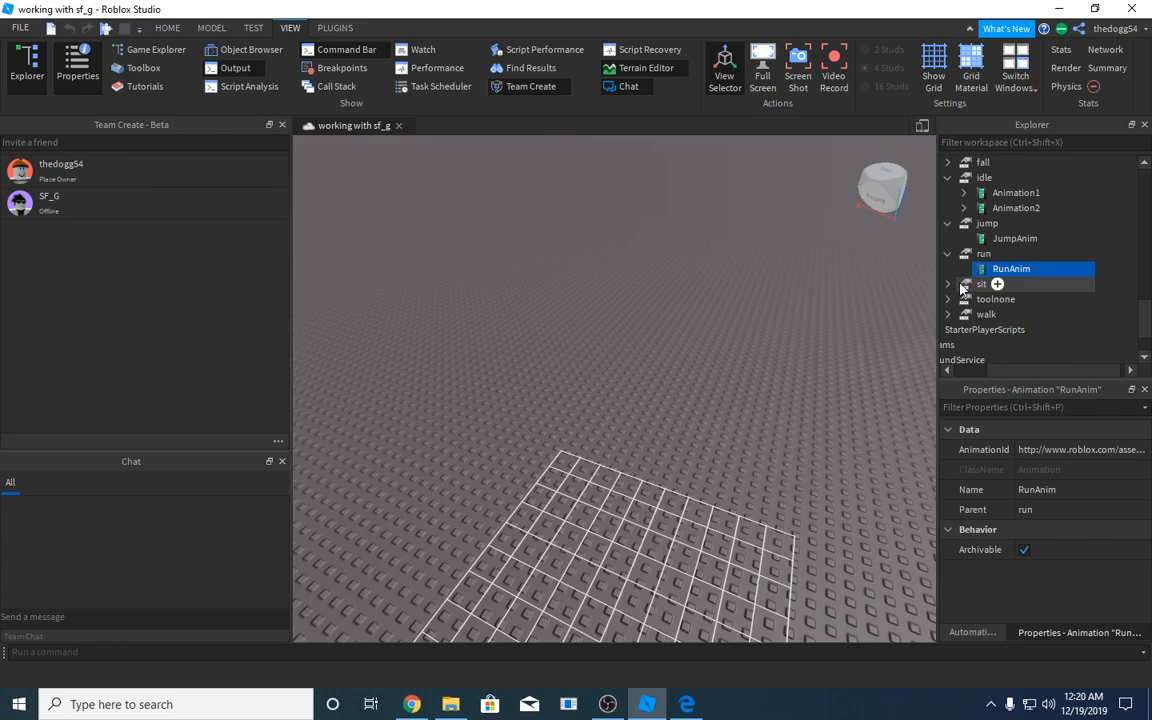
pyautogui.click(983, 285)
pyautogui.click(947, 284)
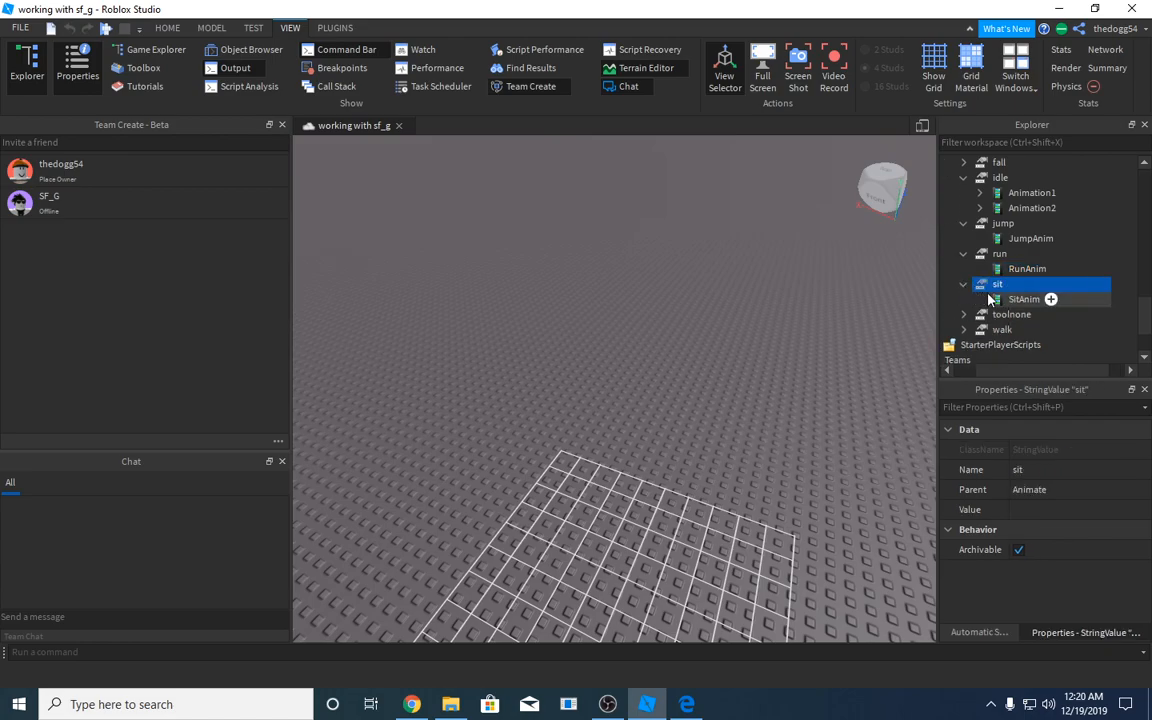
pyautogui.click(1003, 300)
pyautogui.click(947, 314)
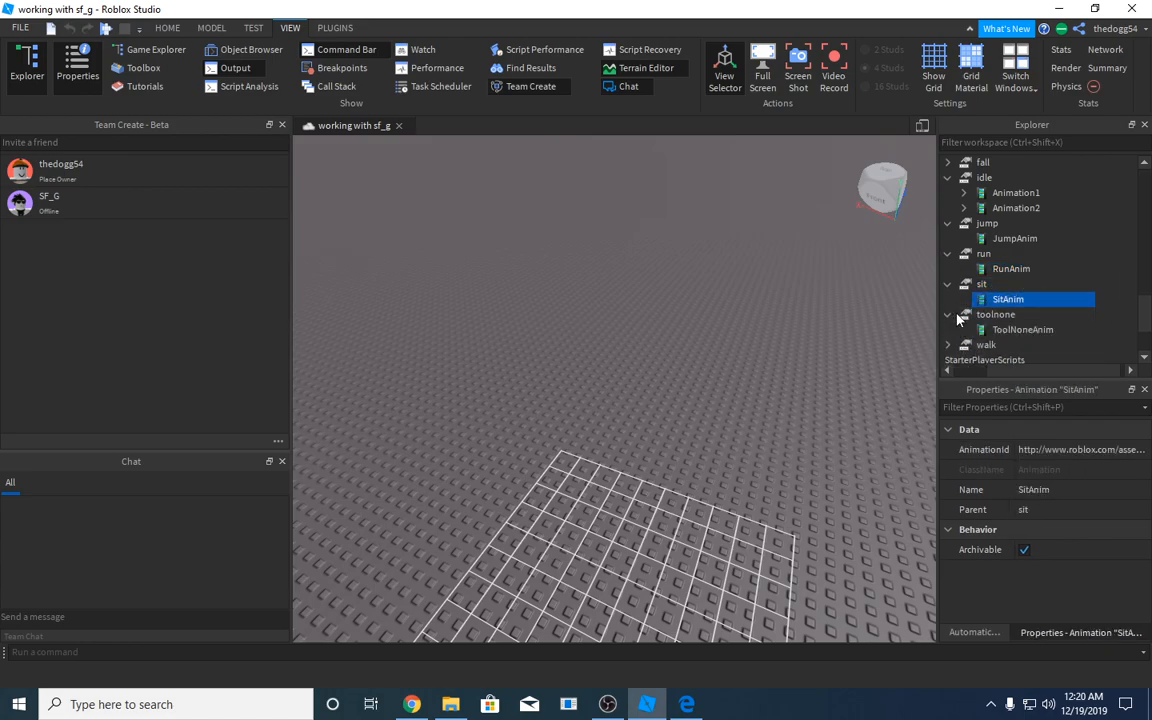
pyautogui.click(1017, 330)
pyautogui.click(947, 345)
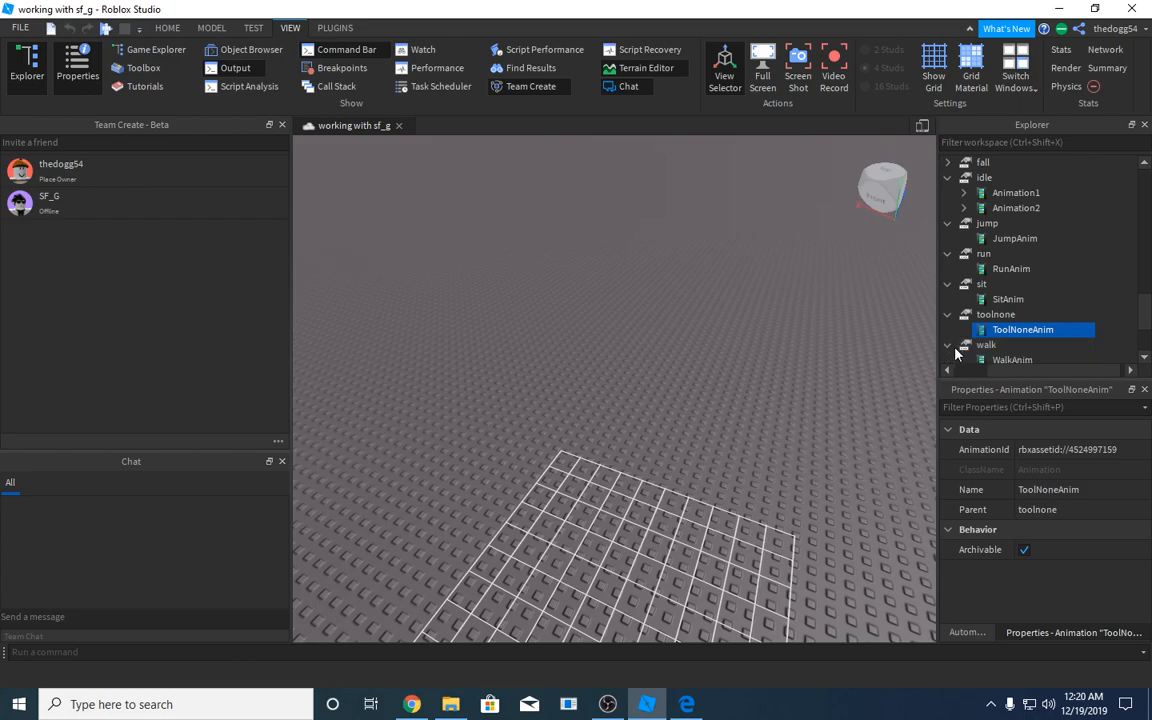
pyautogui.click(1005, 360)
pyautogui.click(1065, 449)
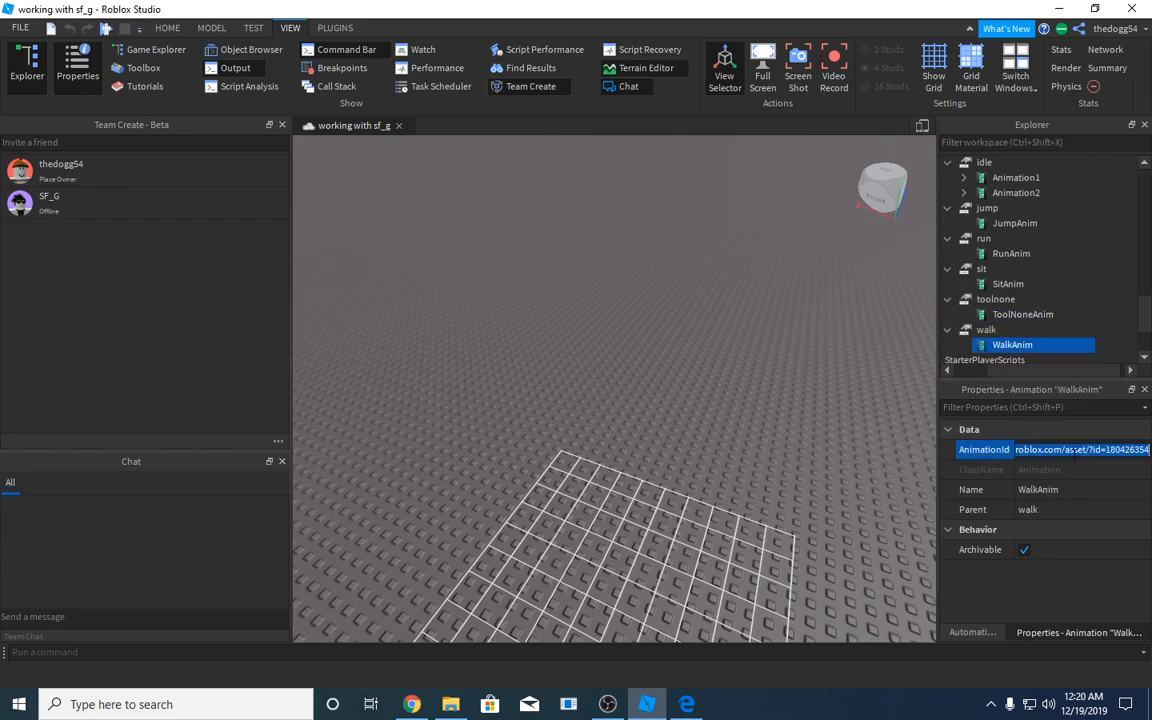
pyautogui.click(1010, 315)
pyautogui.click(1075, 449)
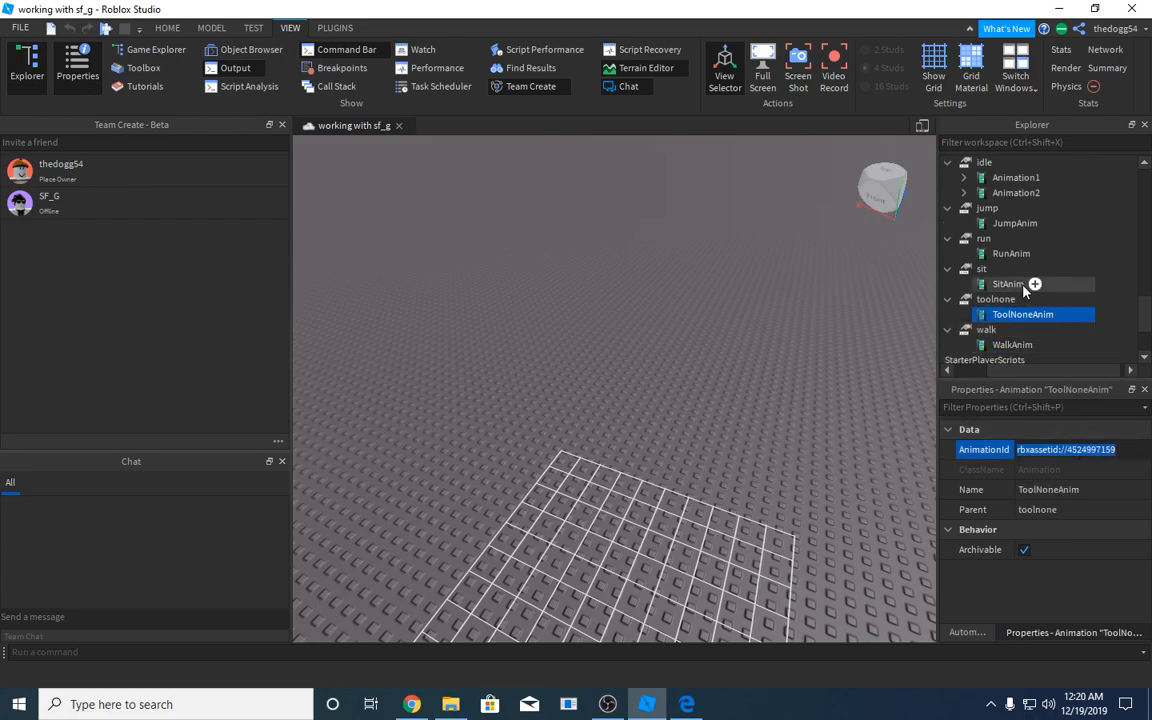
pyautogui.hotkey('ctrl', 'v')
pyautogui.scroll(4, 1030, 270)
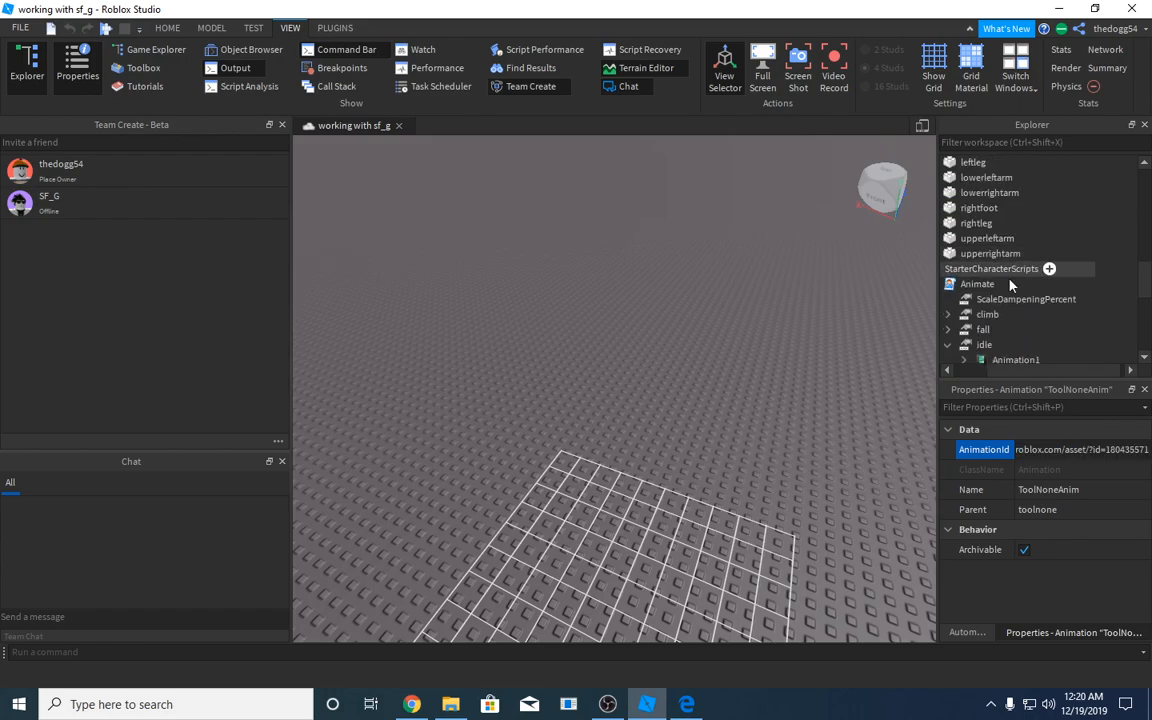
pyautogui.click(948, 314)
pyautogui.click(1015, 329)
pyautogui.scroll(-1, 1015, 300)
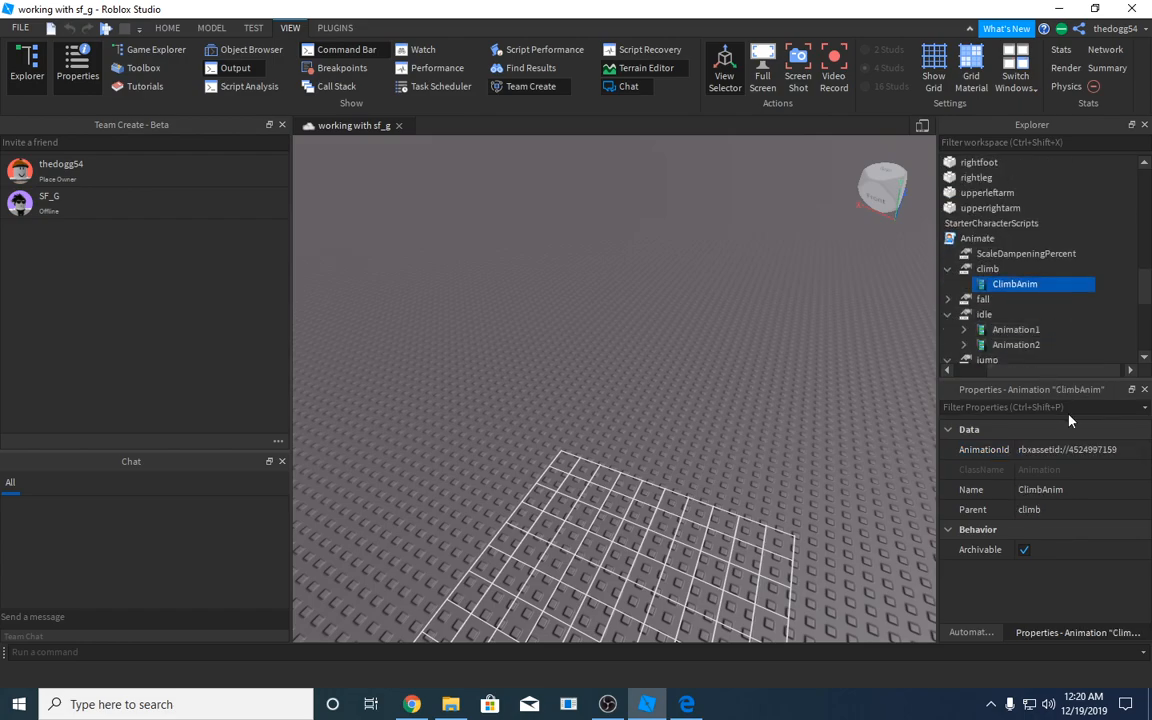
pyautogui.click(1065, 449)
pyautogui.write('roblox.com/asset/?id=180435571')
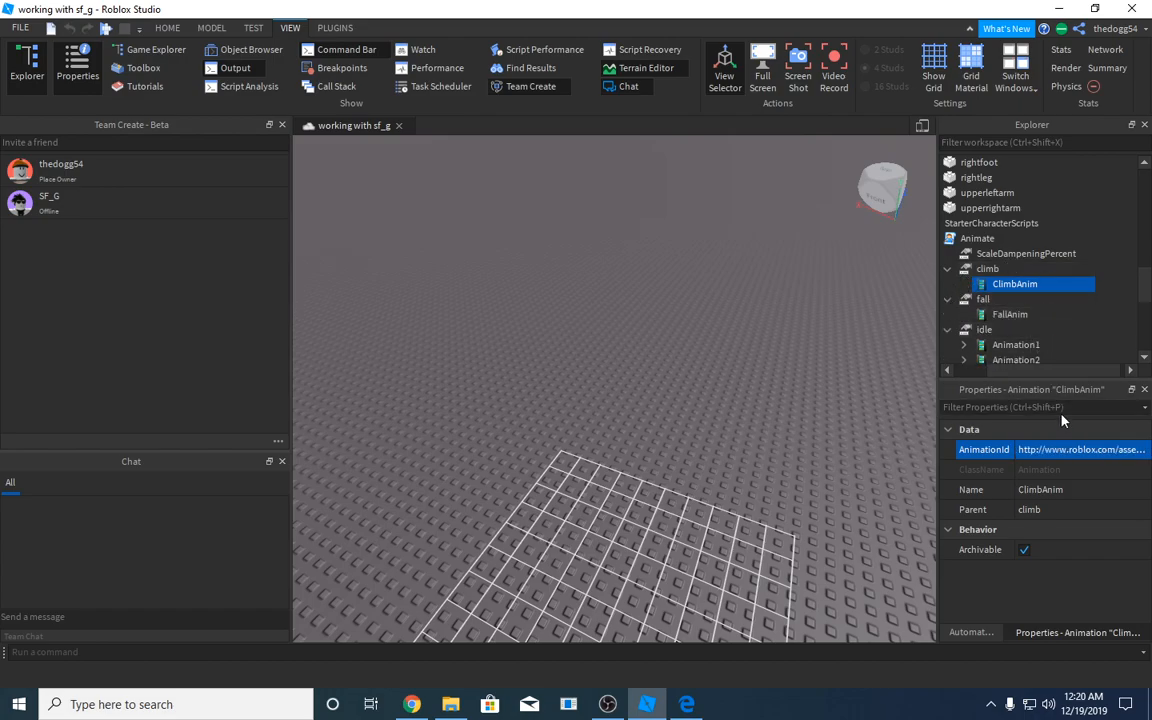
pyautogui.click(947, 299)
pyautogui.click(1005, 315)
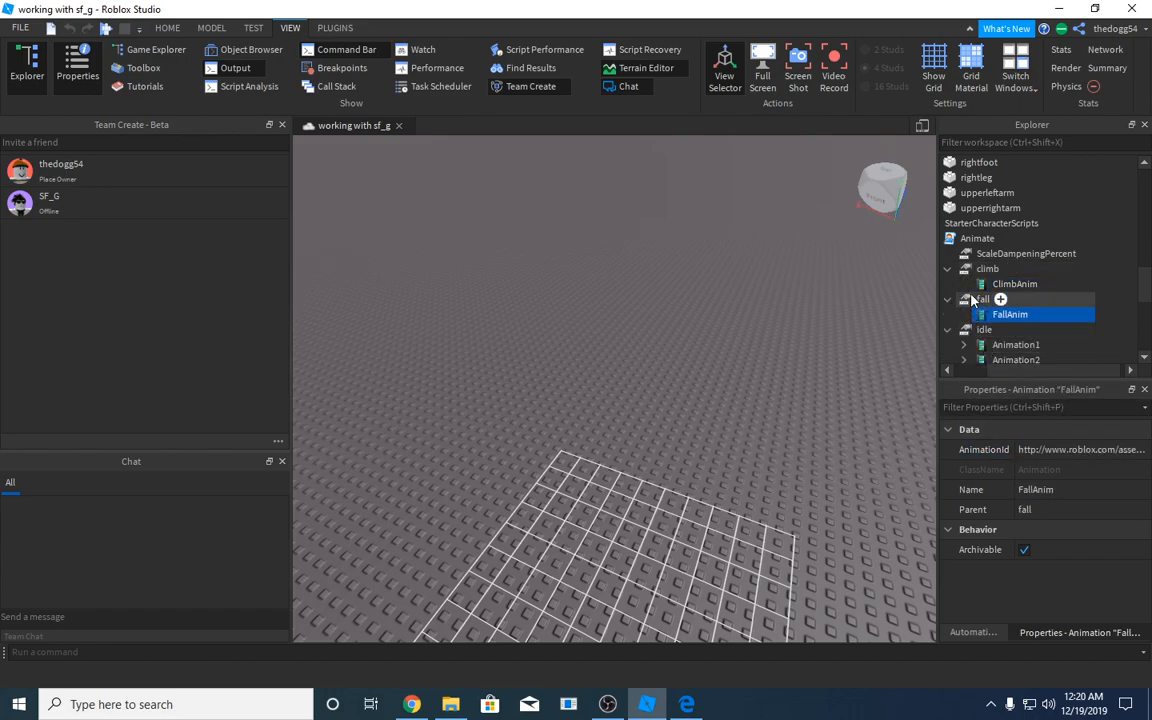
# Run another playtest and look at the character's pose from farther away
pyautogui.click(107, 30)
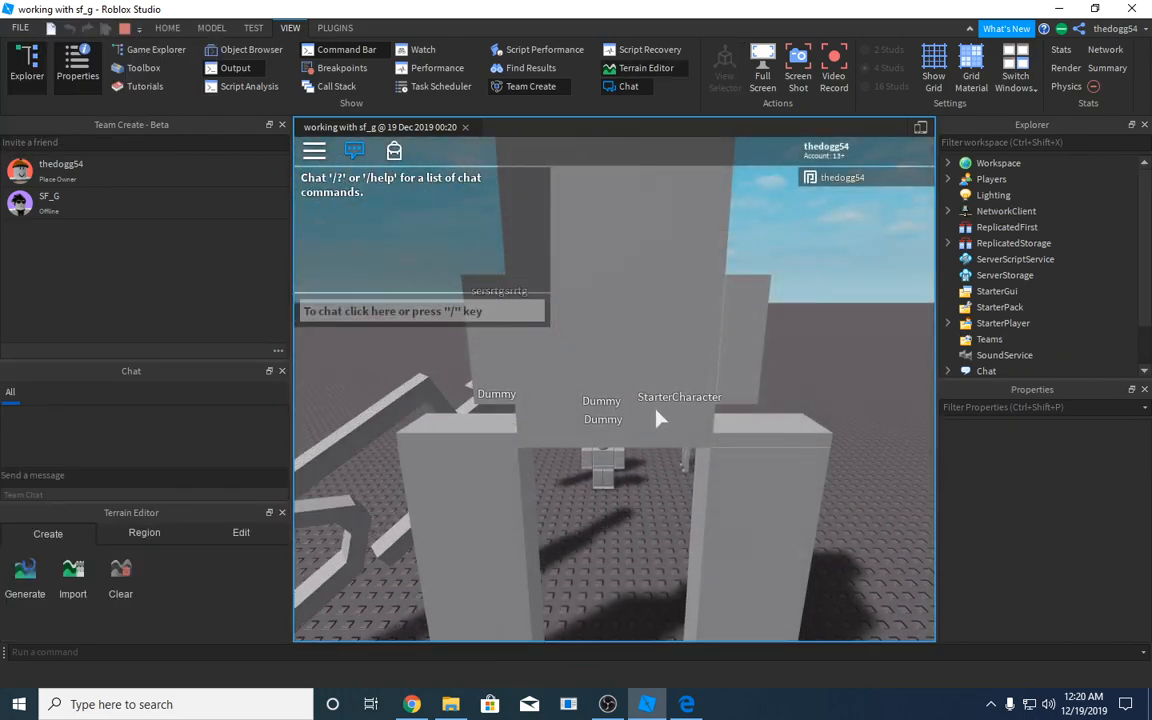
pyautogui.moveTo(656, 409); pyautogui.dragTo(633, 375, button='right')
pyautogui.scroll(-3, 662, 385)
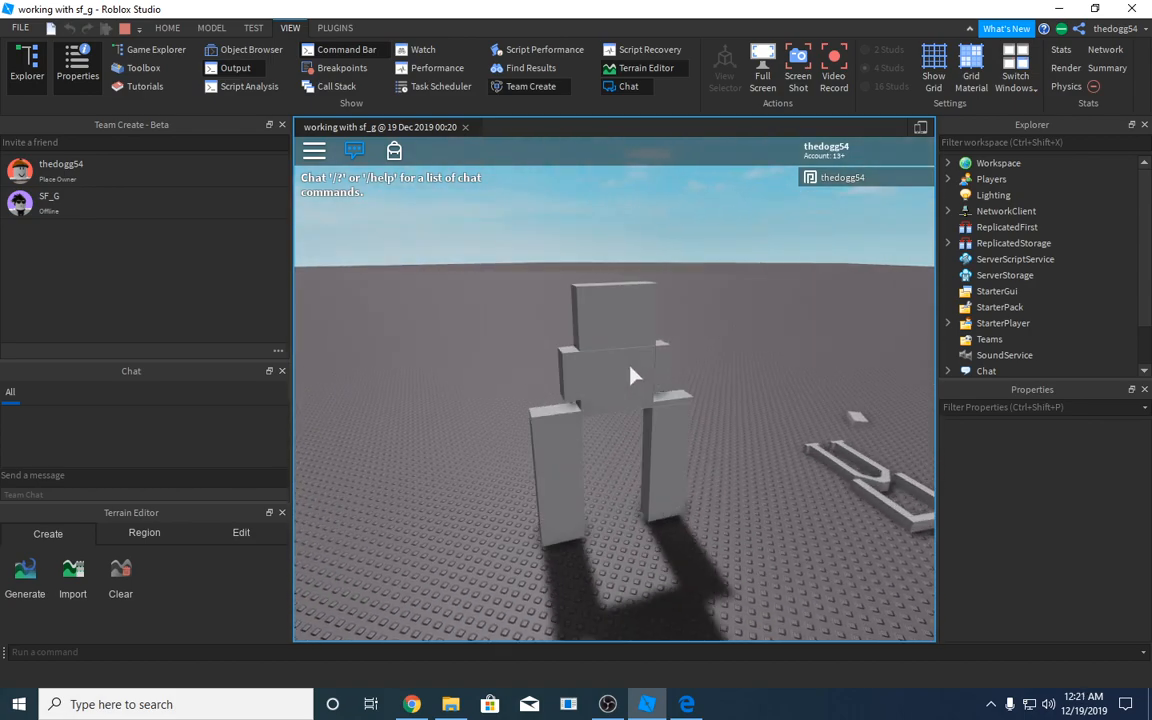
# Stop the playtest and check the AnimationIds of Animation1, Animation2, JumpAnim, SitAnim and ToolNoneAnim
pyautogui.click(141, 34)
pyautogui.scroll(-1, 995, 298)
pyautogui.scroll(-1, 996, 300)
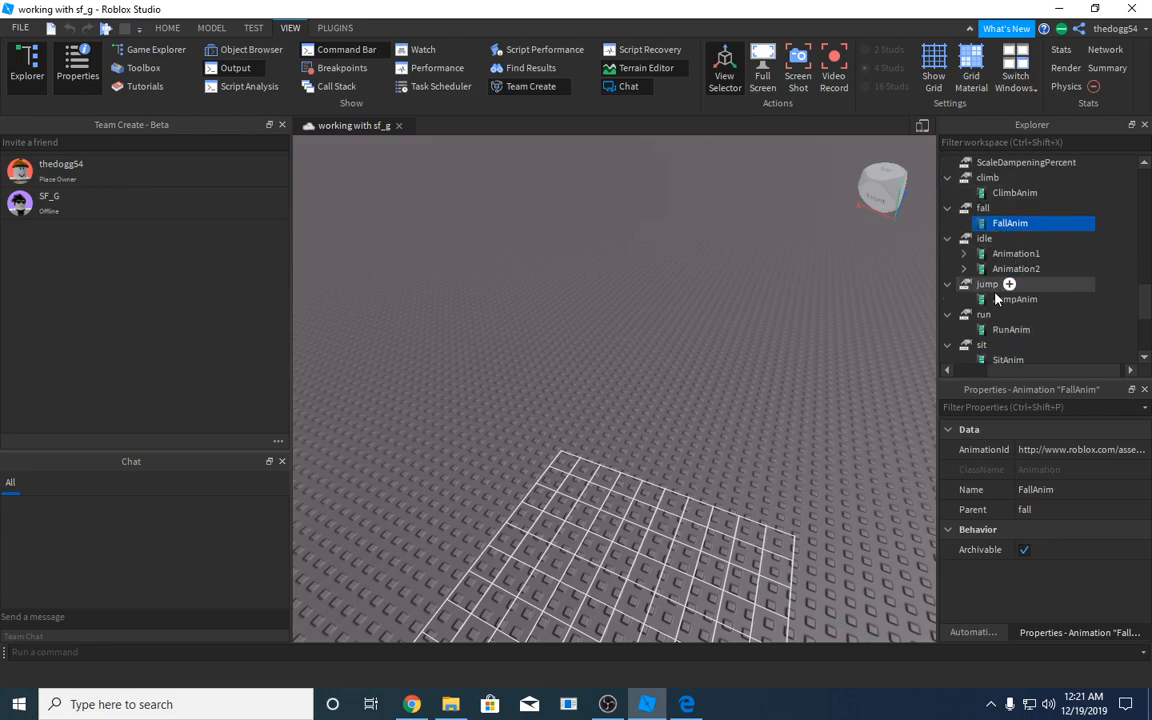
pyautogui.click(1005, 254)
pyautogui.click(1003, 269)
pyautogui.scroll(-1, 1001, 268)
pyautogui.click(1012, 254)
pyautogui.click(1010, 314)
pyautogui.click(990, 345)
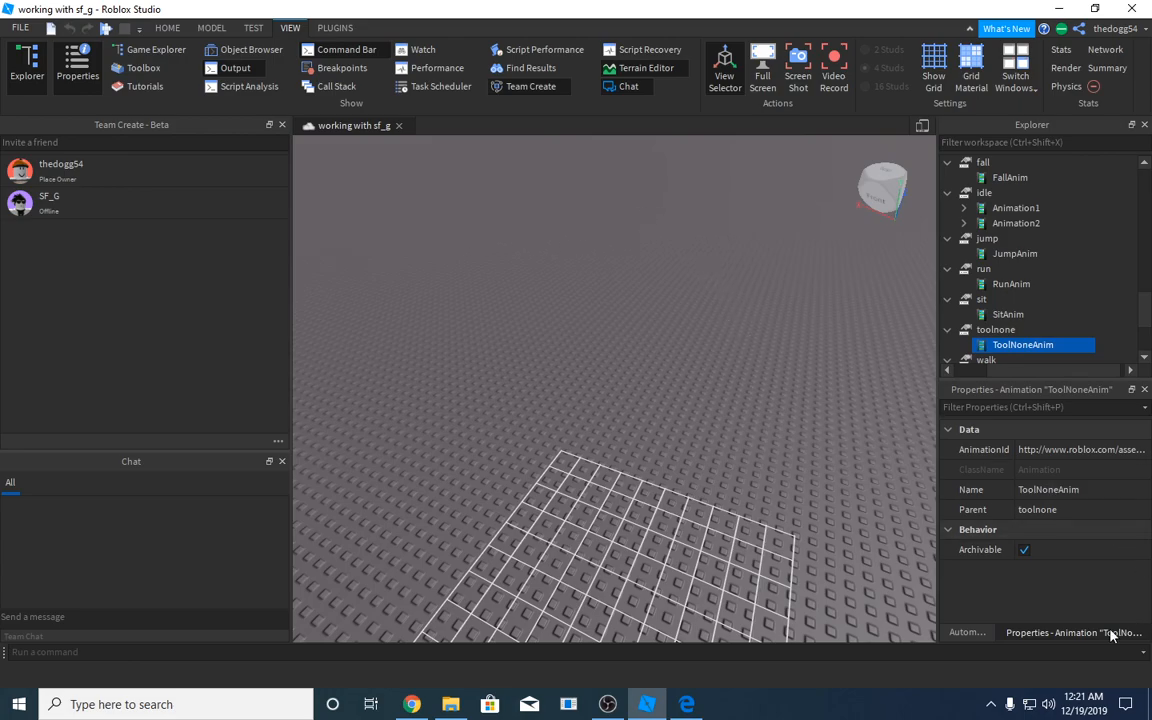
# Move StarterCharacter from StarterPlayer into Workspace and load it as the rig in the Animation Editor
pyautogui.click(966, 633)
pyautogui.click(956, 410)
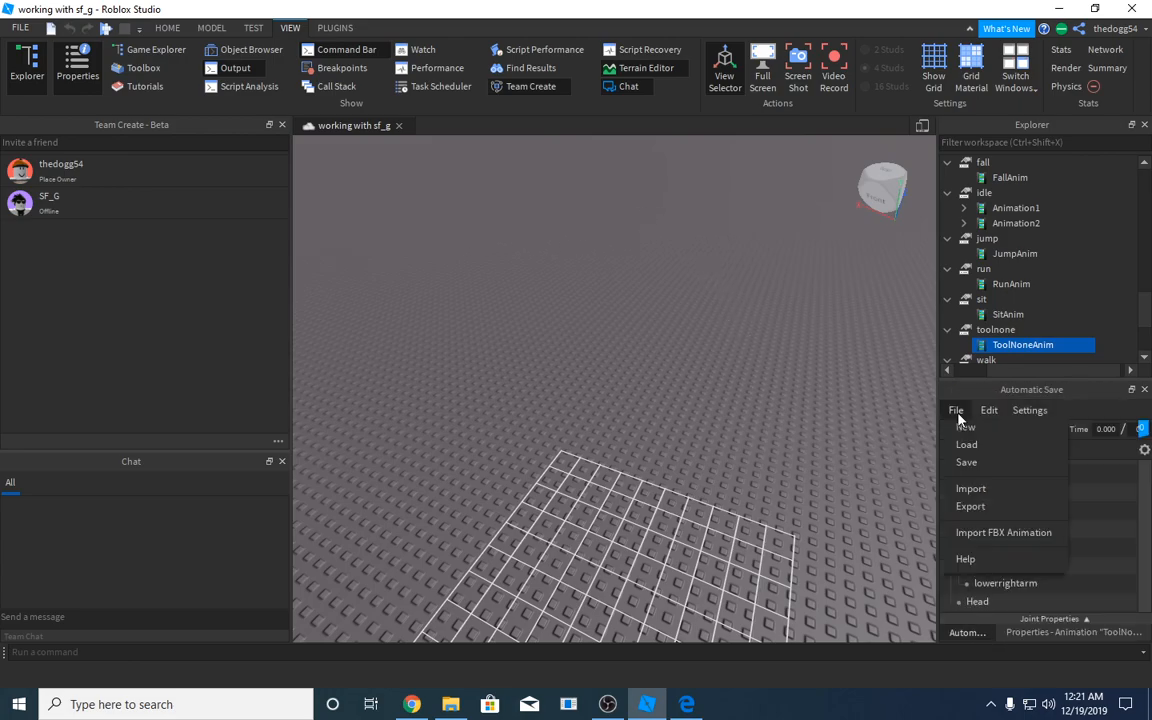
pyautogui.click(1000, 505)
pyautogui.moveTo(712, 432); pyautogui.dragTo(500, 465, button='right')
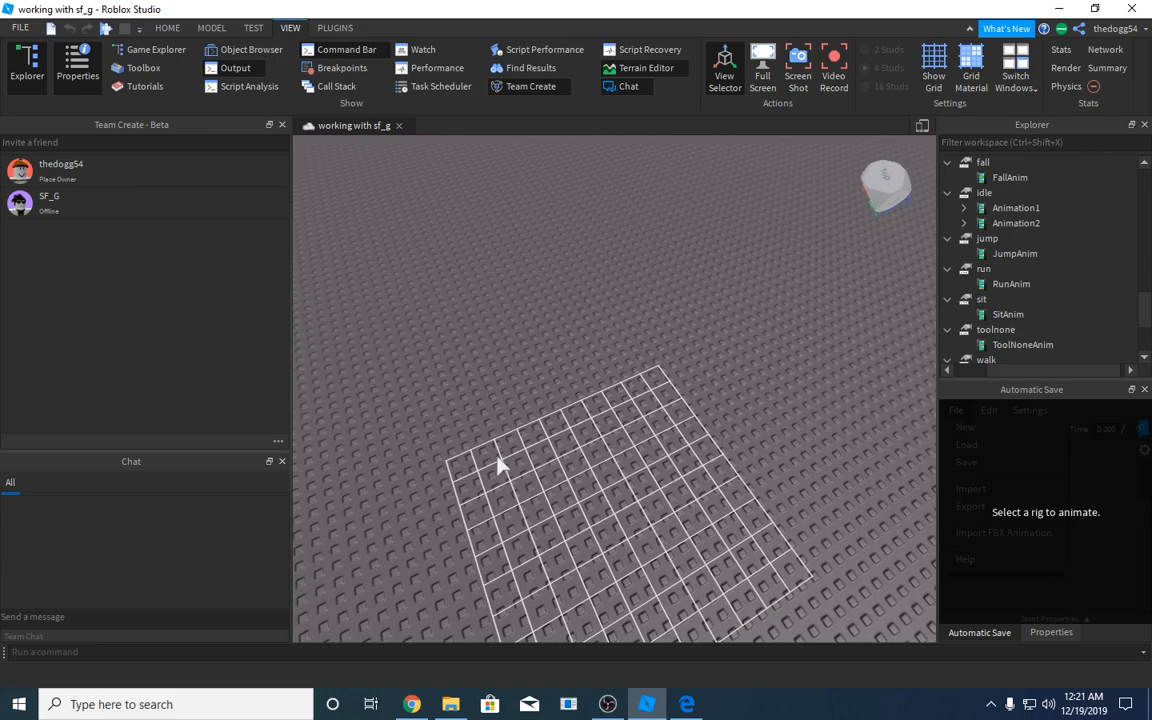
pyautogui.scroll(8, 1037, 226)
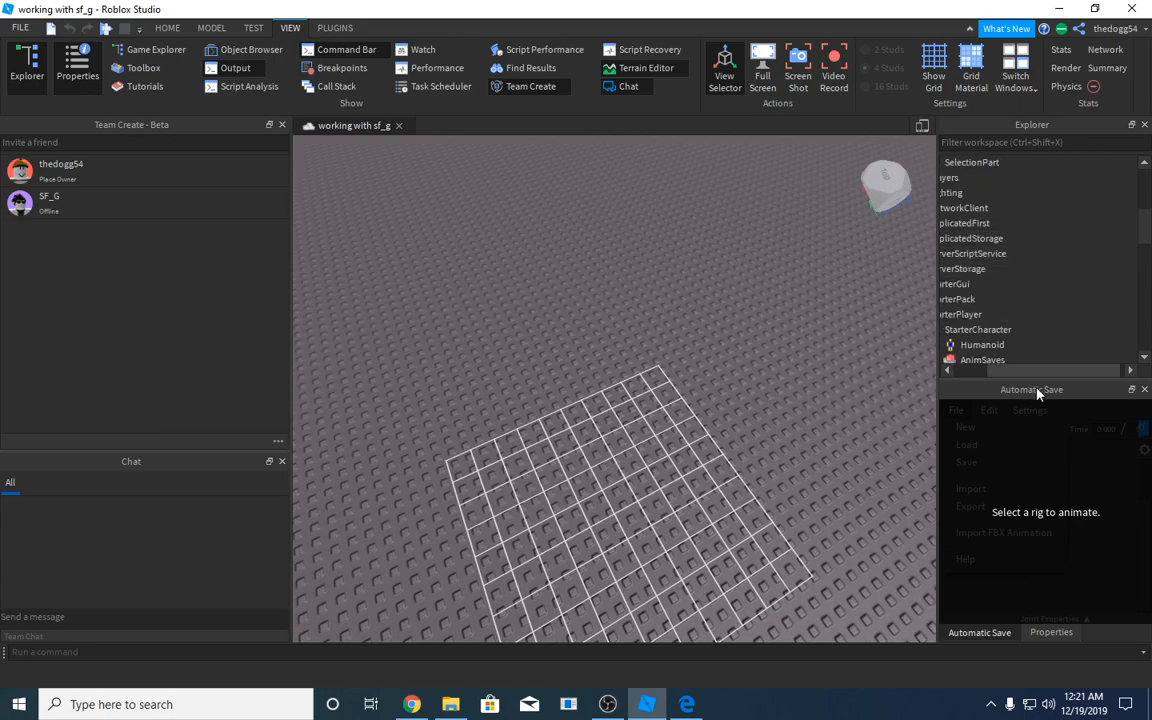
pyautogui.moveTo(1010, 329); pyautogui.dragTo(998, 163)
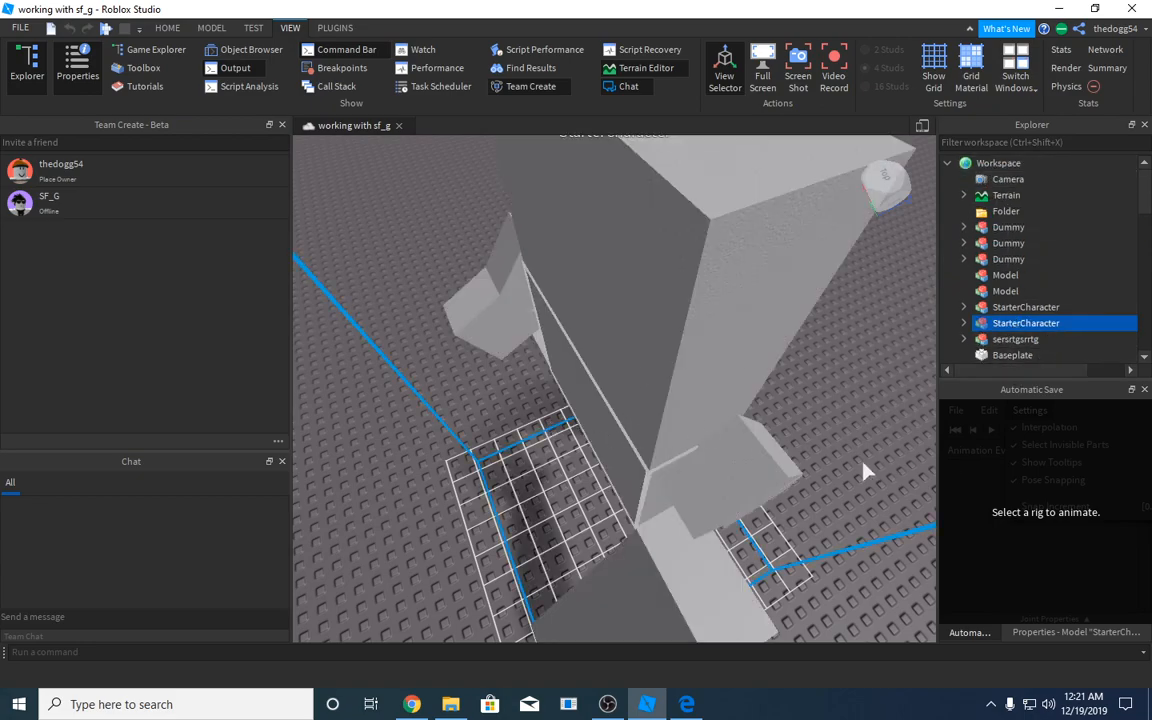
pyautogui.click(580, 446)
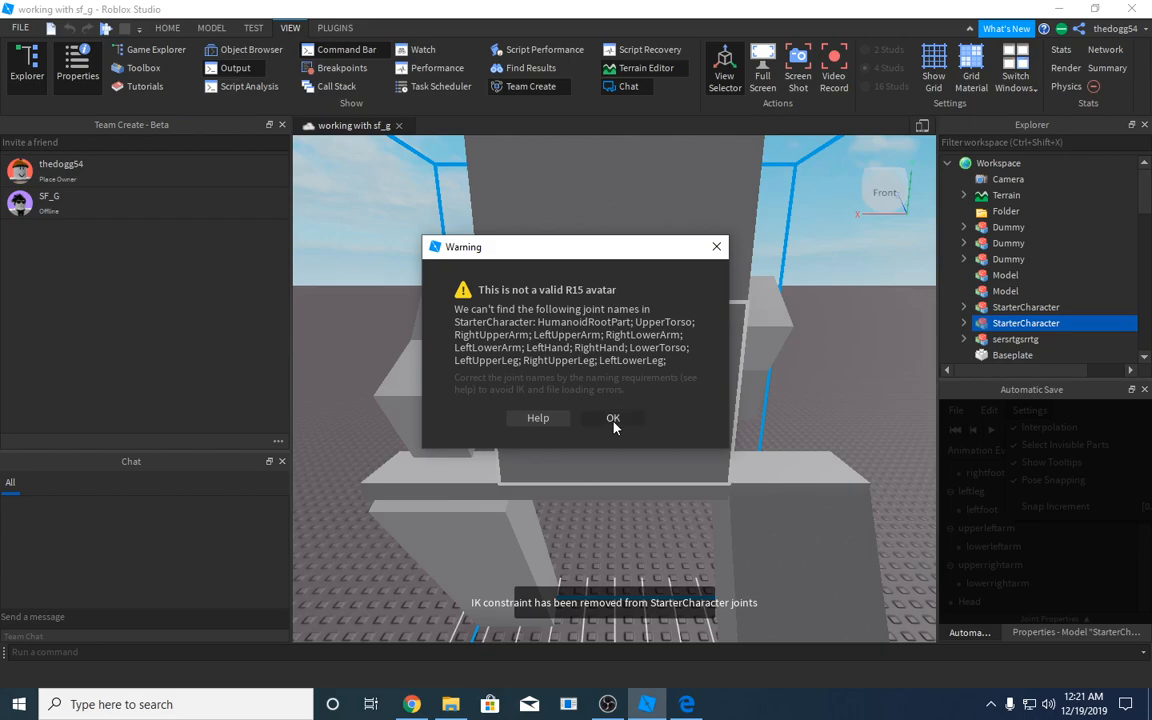
pyautogui.click(612, 421)
pyautogui.click(962, 425)
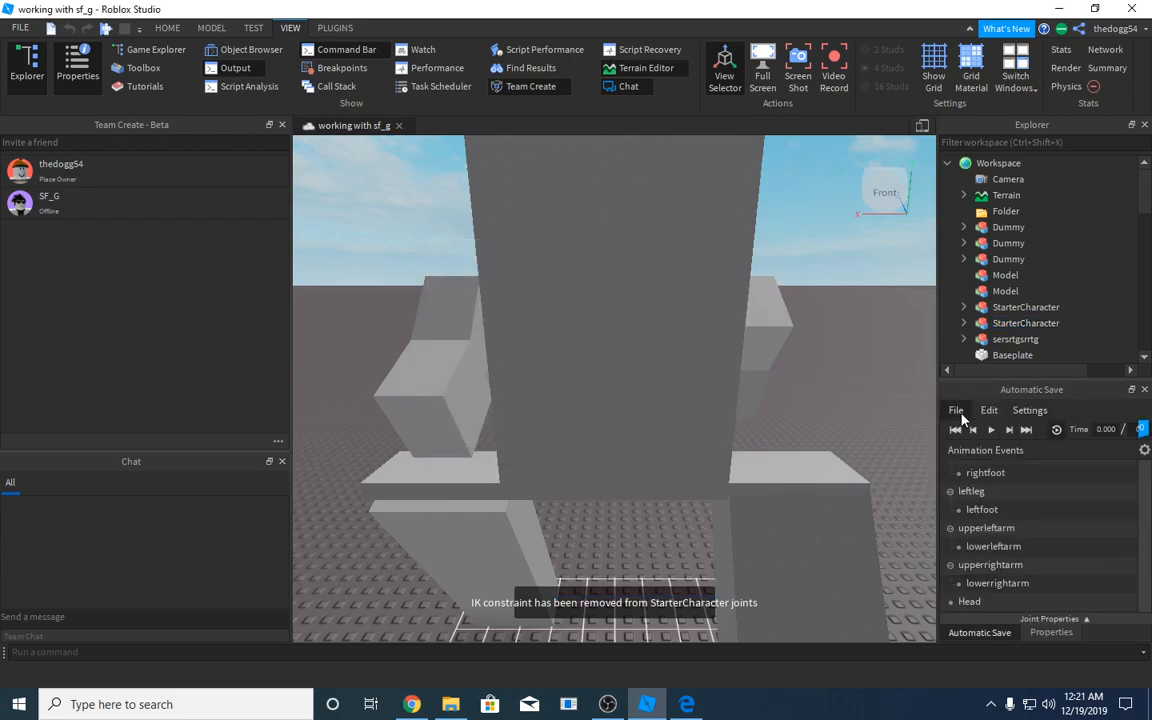
pyautogui.click(958, 413)
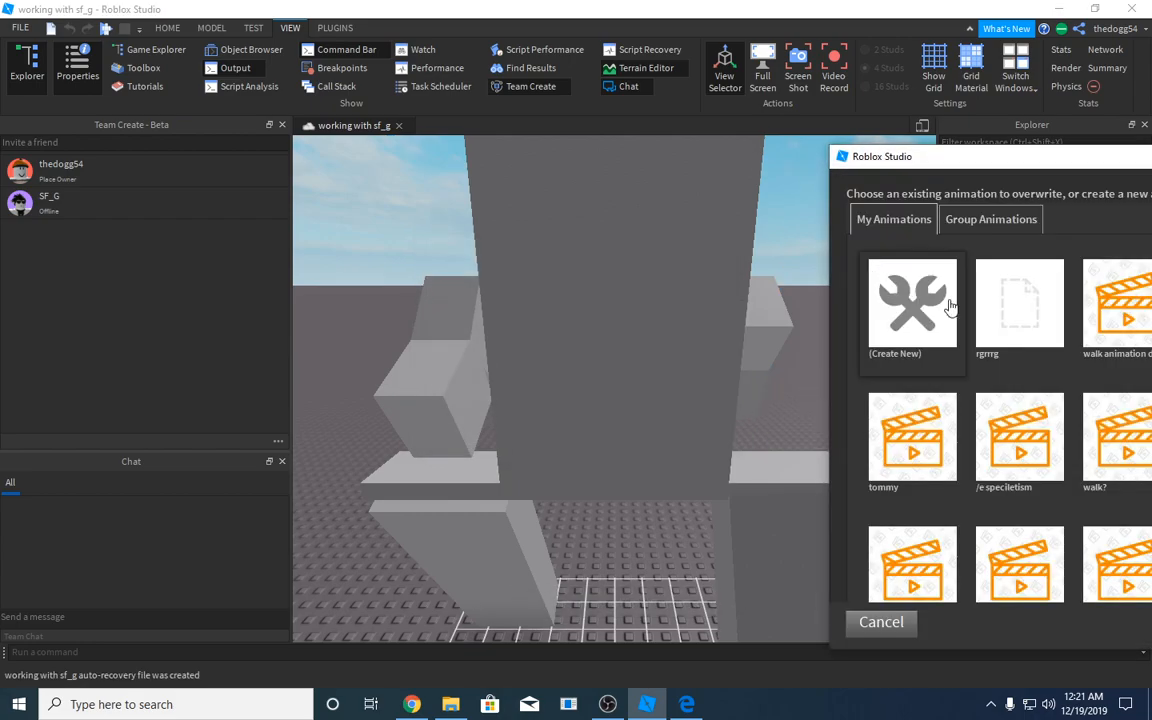
pyautogui.click(1000, 320)
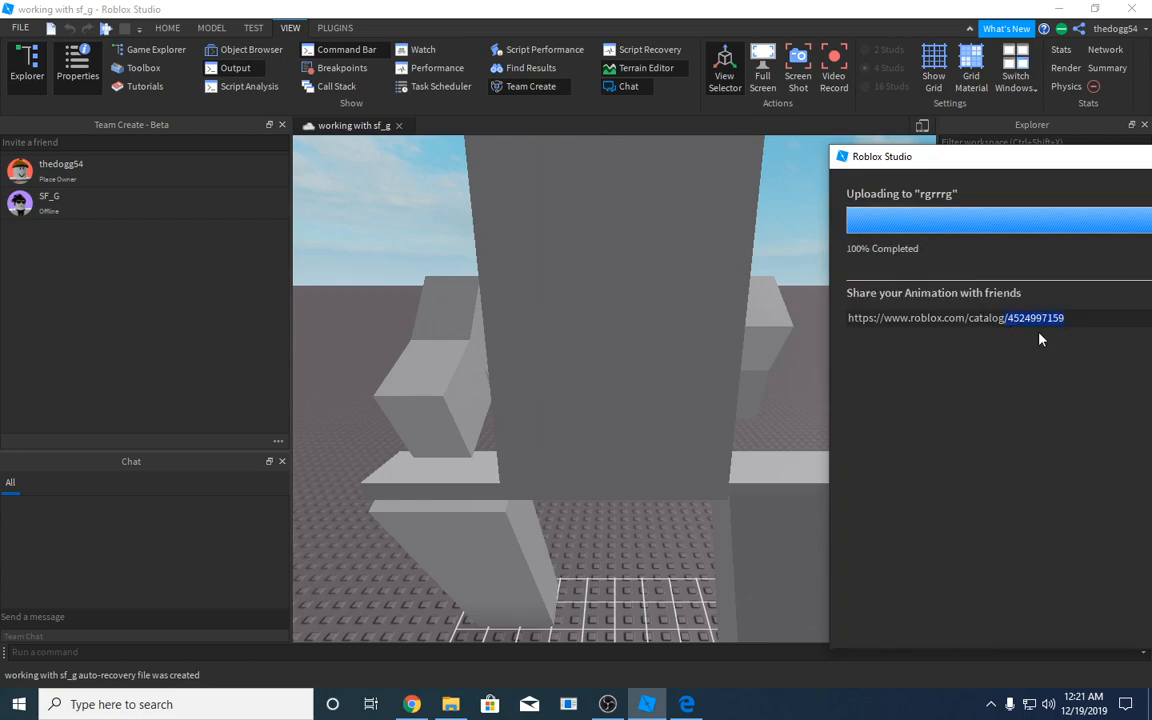
pyautogui.moveTo(1080, 332); pyautogui.dragTo(1007, 397)
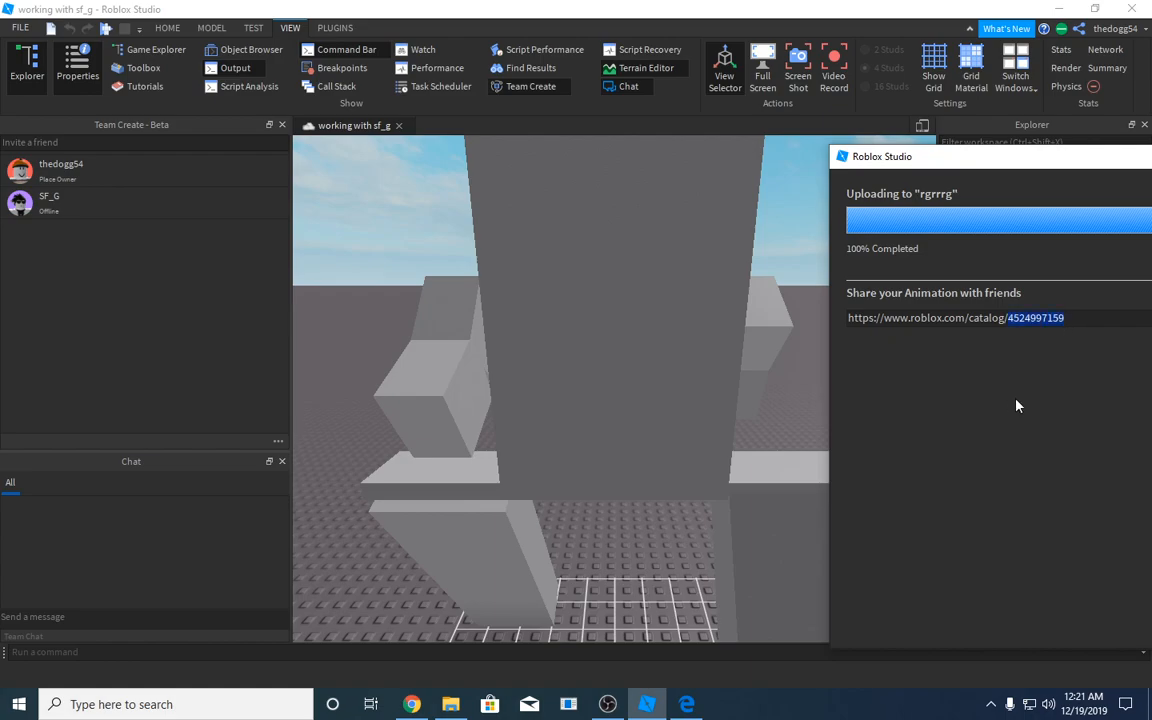
pyautogui.press('Escape')
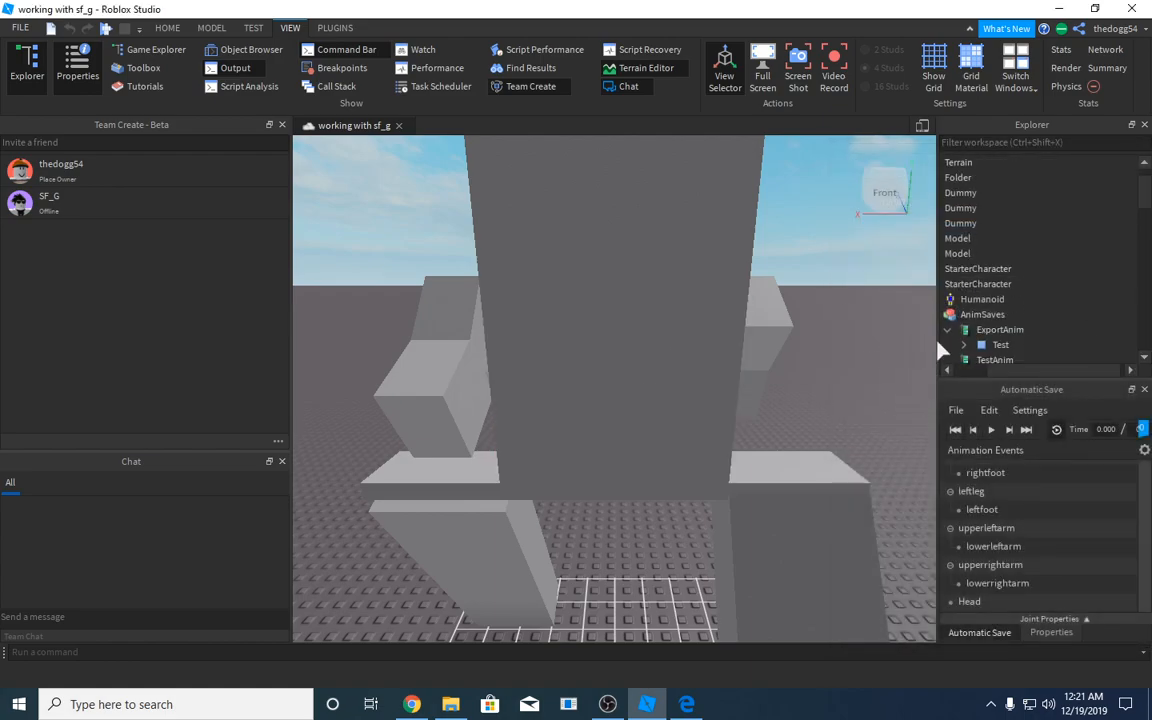
# Move StarterCharacter from Workspace back into StarterPlayer
pyautogui.scroll(-2, 975, 342)
pyautogui.scroll(2, 990, 254)
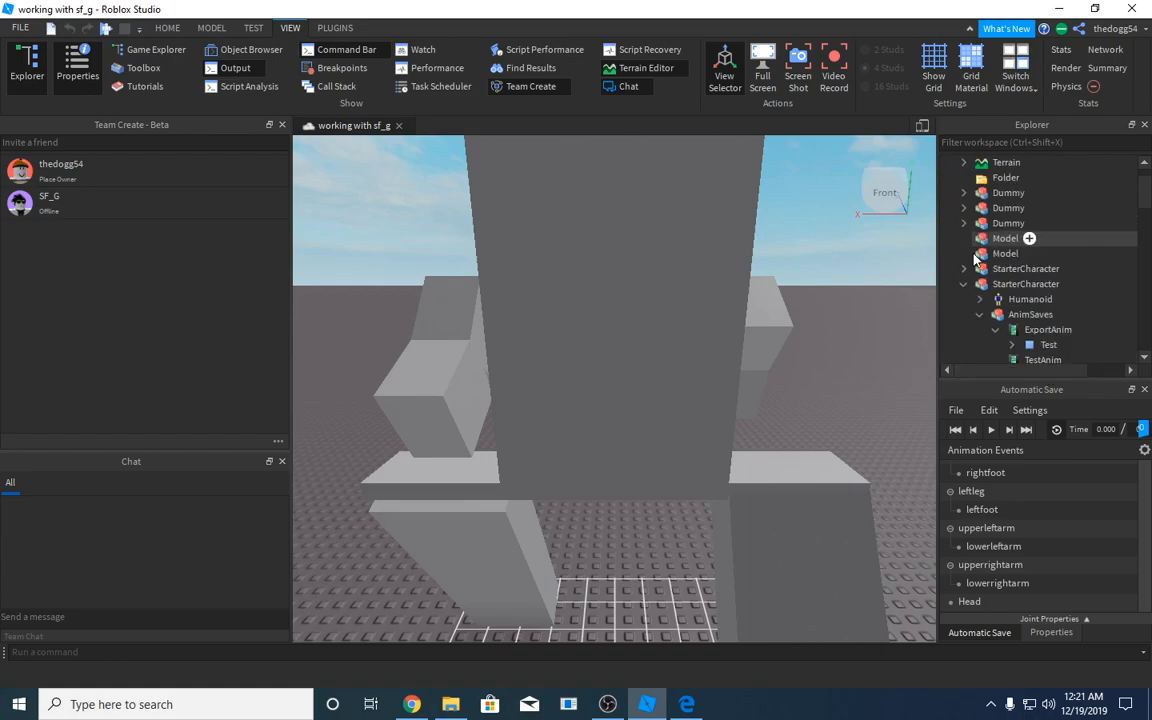
pyautogui.click(964, 284)
pyautogui.scroll(-1, 977, 303)
pyautogui.click(980, 276)
pyautogui.moveTo(927, 321); pyautogui.dragTo(927, 364, button='right')
pyautogui.scroll(-5, 980, 290)
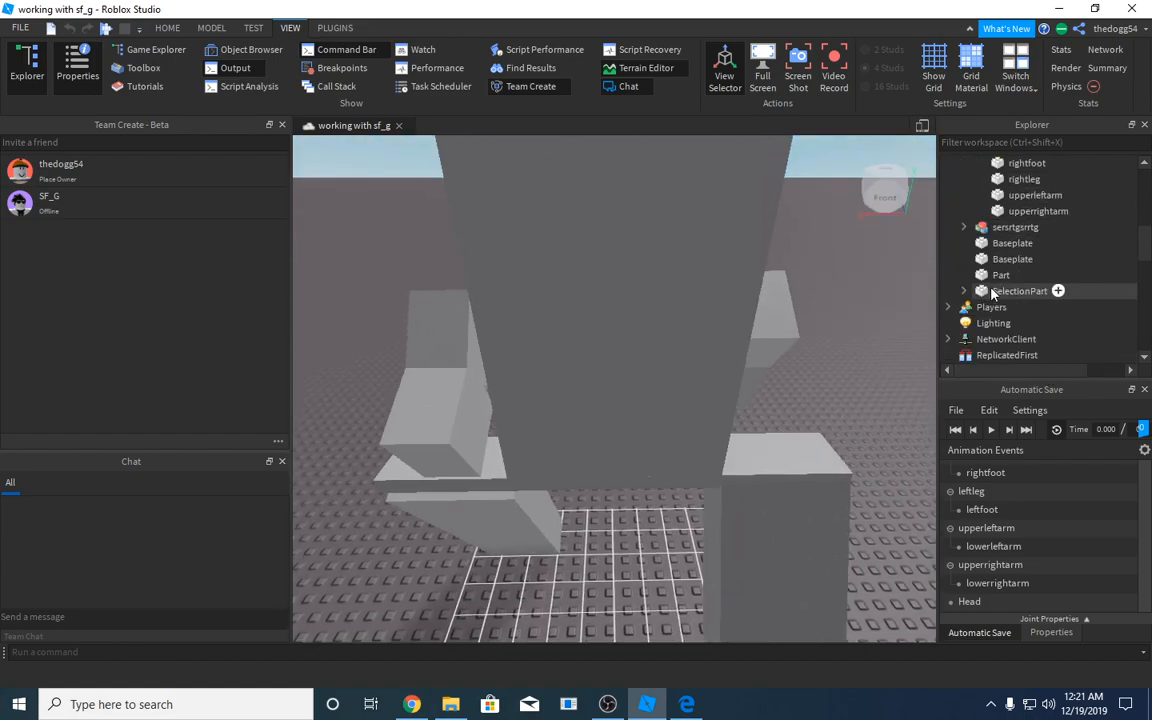
pyautogui.scroll(5, 977, 280)
pyautogui.moveTo(975, 244); pyautogui.dragTo(997, 288)
pyautogui.doubleClick(1011, 309)
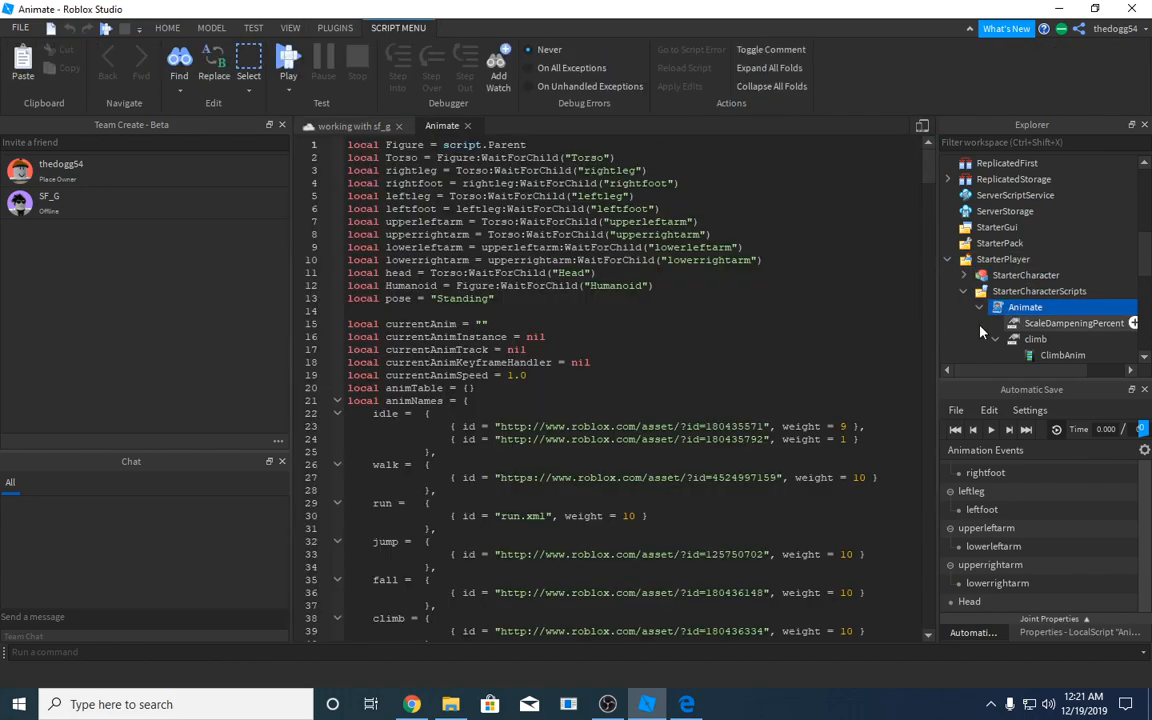
pyautogui.scroll(-3, 1013, 296)
pyautogui.click(1062, 211)
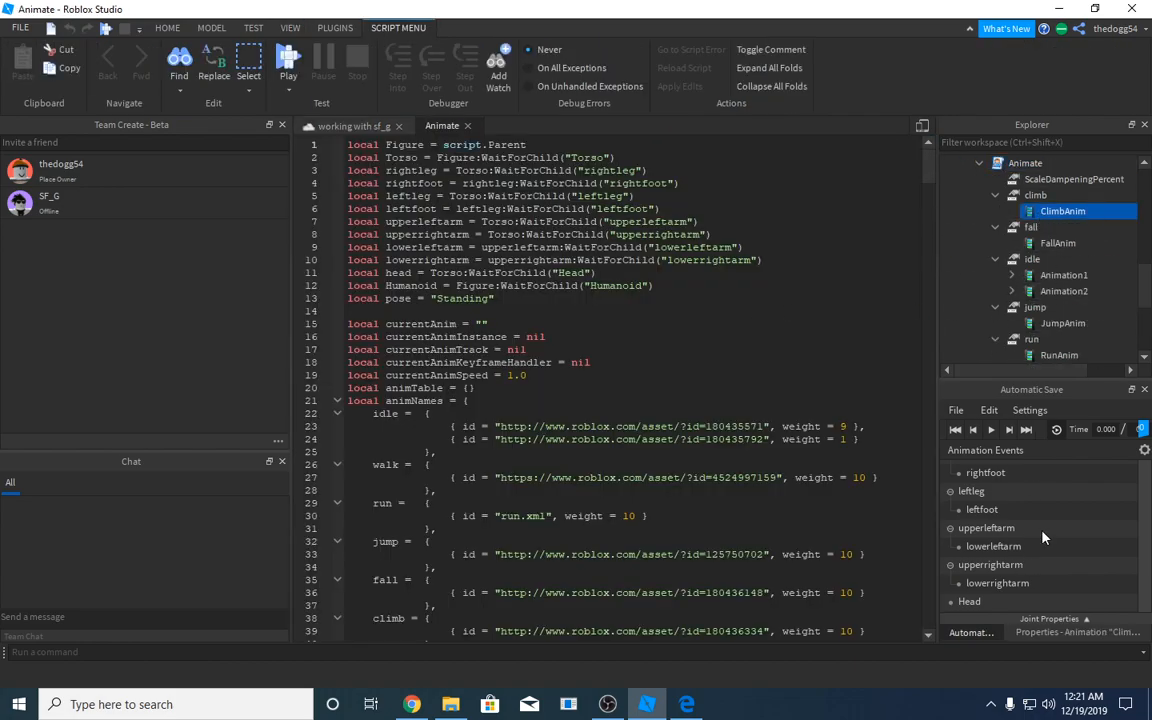
pyautogui.click(1075, 632)
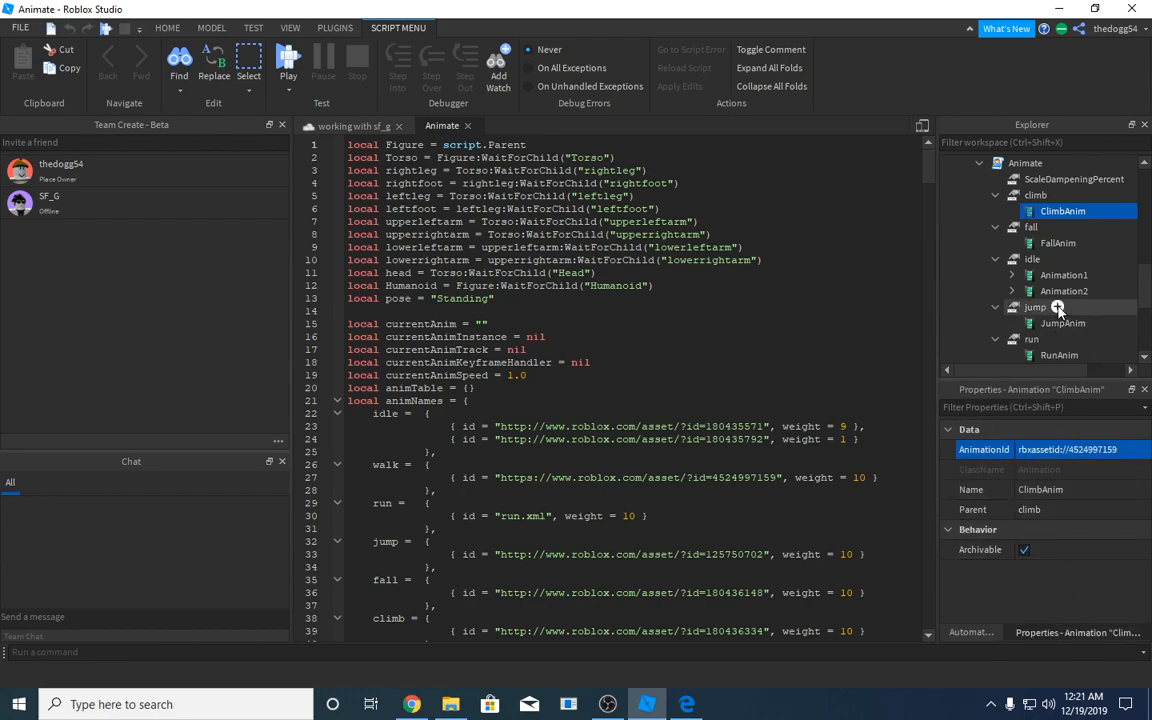
pyautogui.click(1050, 244)
pyautogui.click(1080, 449)
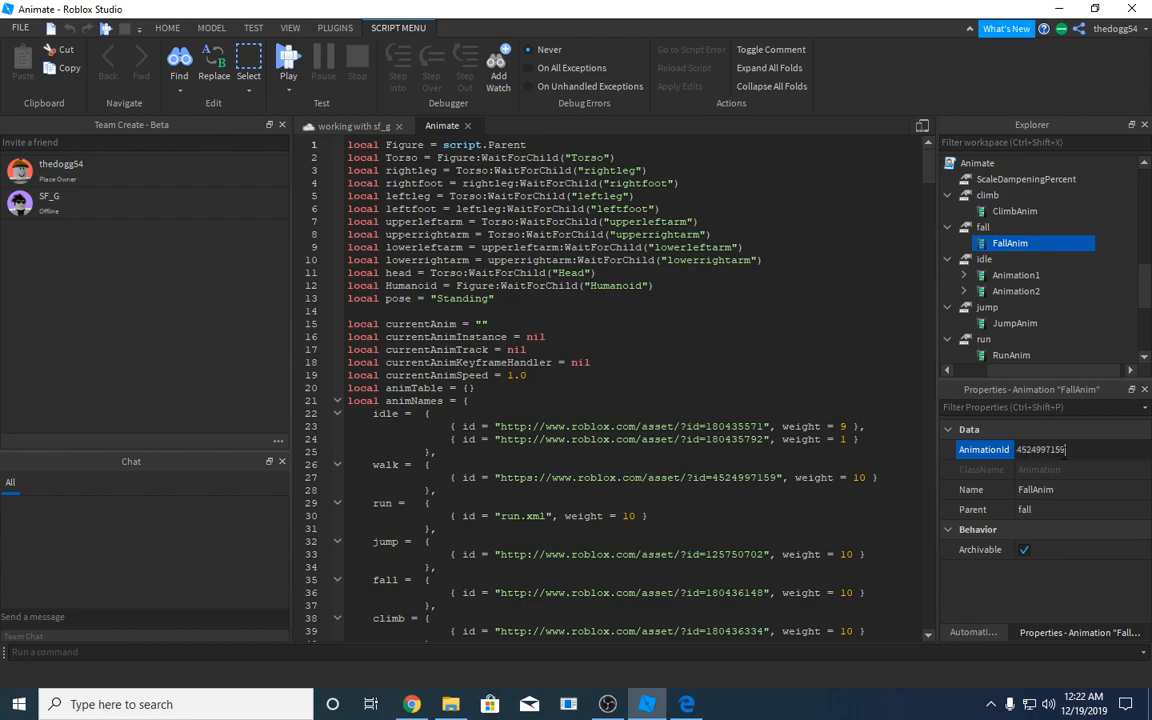
pyautogui.click(1014, 280)
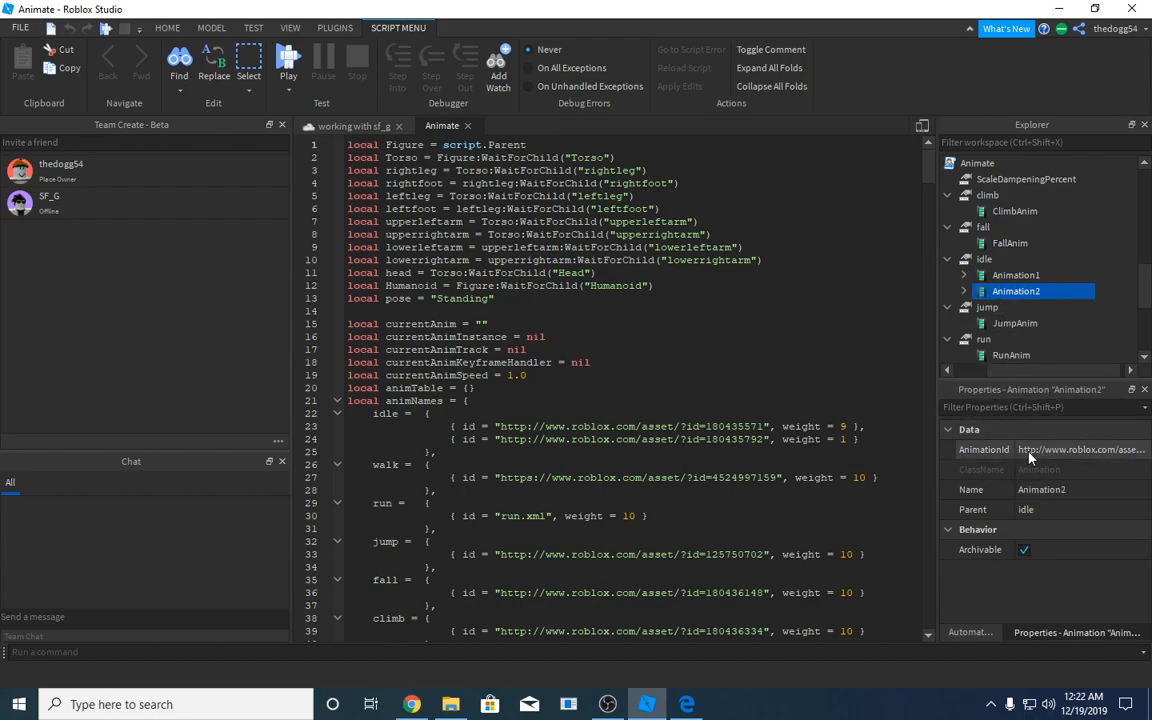
pyautogui.click(1012, 323)
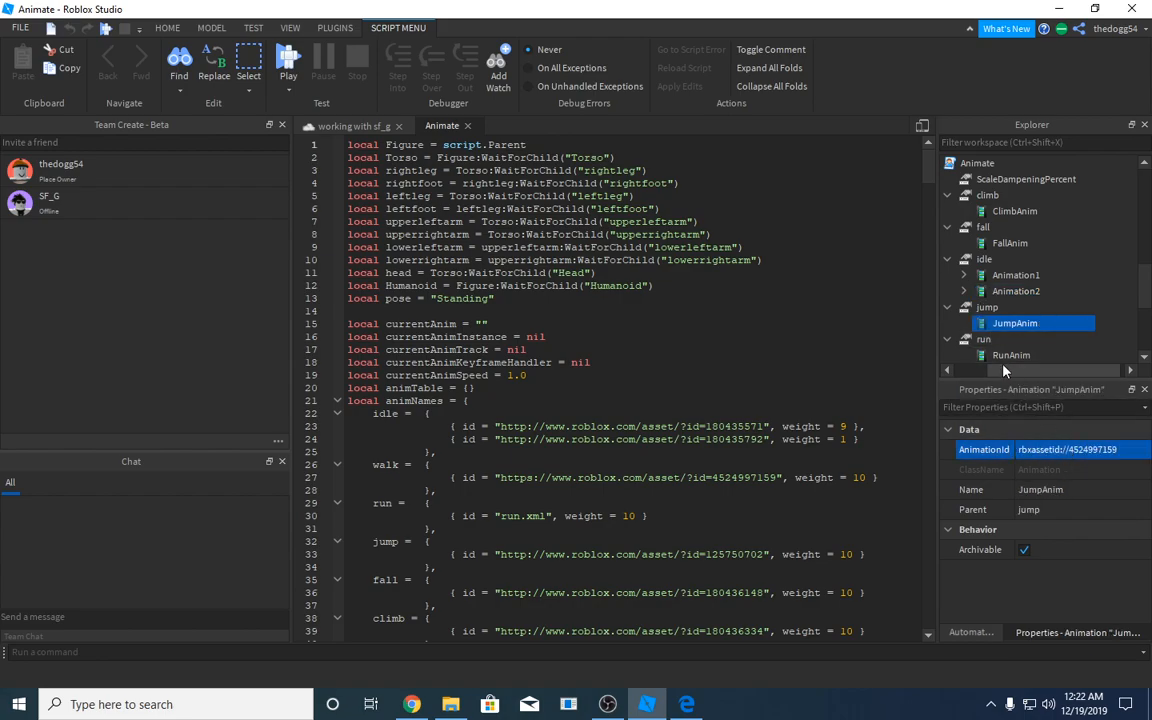
pyautogui.click(1010, 355)
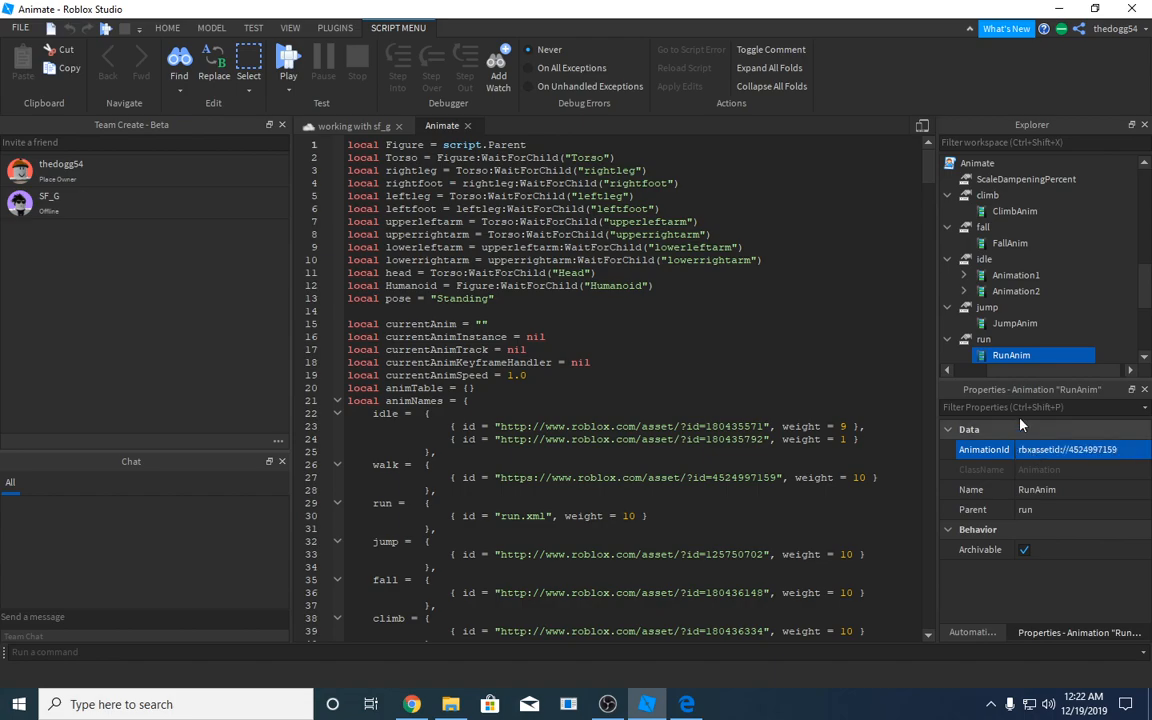
pyautogui.scroll(-3, 1010, 313)
pyautogui.click(1008, 243)
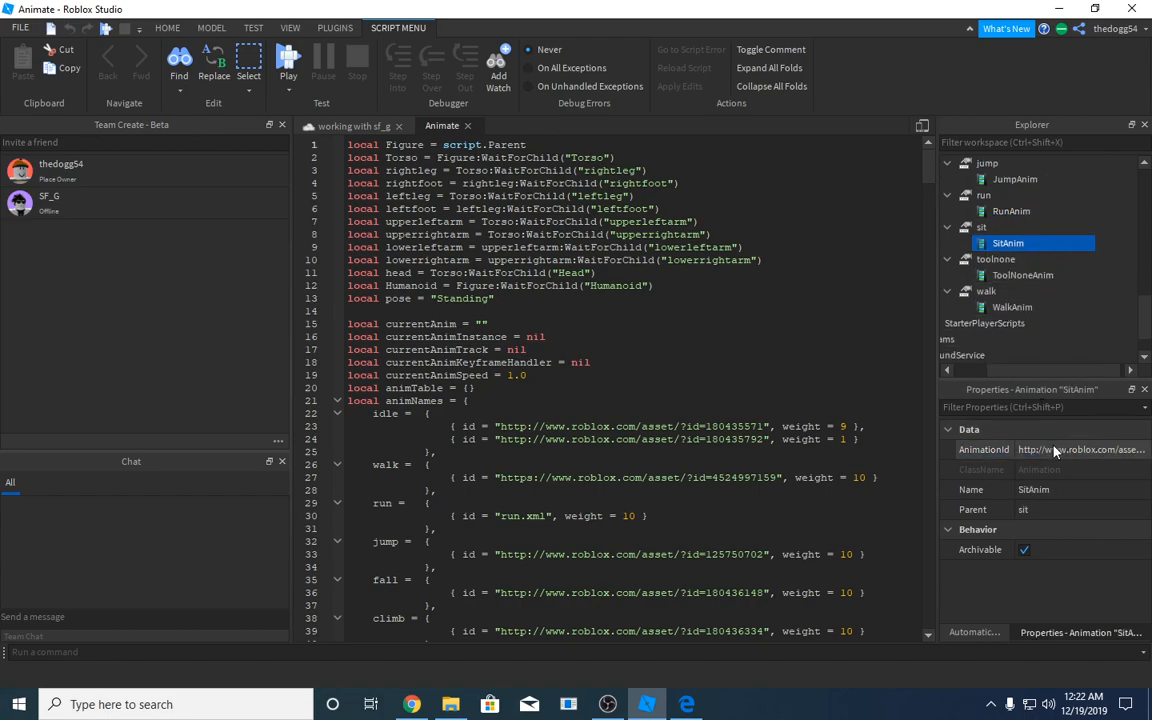
pyautogui.click(1022, 275)
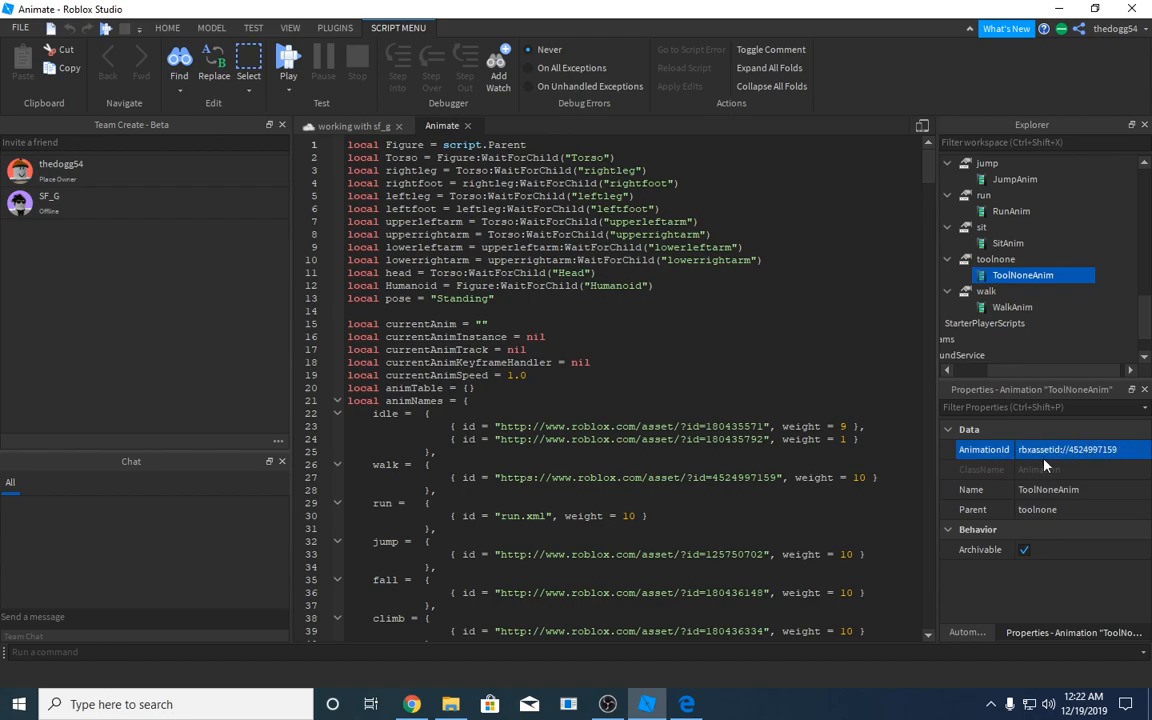
pyautogui.click(993, 323)
pyautogui.click(1002, 312)
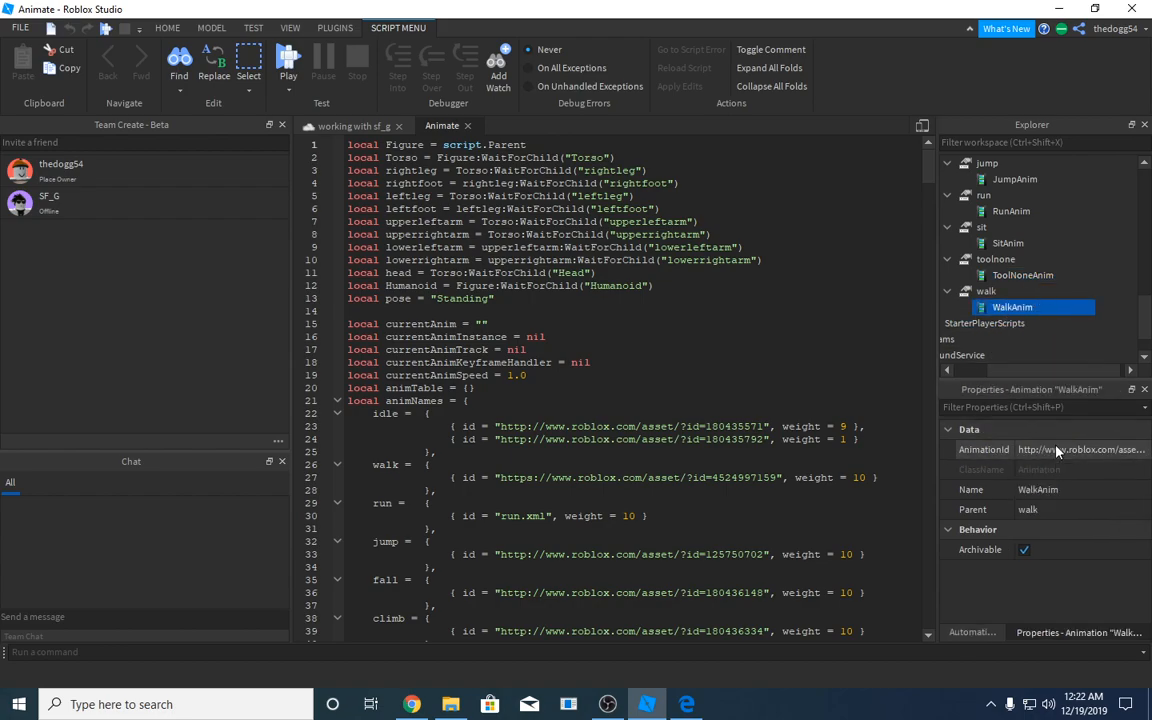
# Playtest the place, walking the character around and viewing its movement from several angles, and stop the test
pyautogui.click(336, 127)
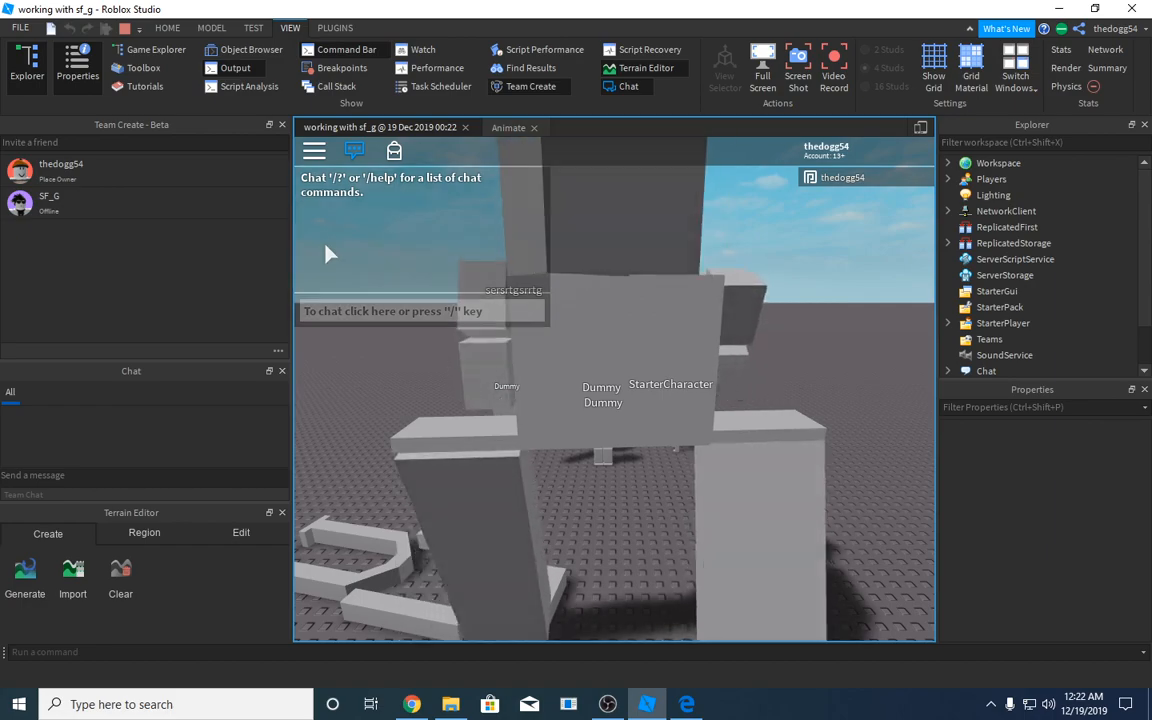
pyautogui.moveTo(710, 352); pyautogui.dragTo(724, 440, button='right')
pyautogui.scroll(-3, 750, 380)
pyautogui.press('w')
pyautogui.press('d')
pyautogui.press('s')
pyautogui.press('w')
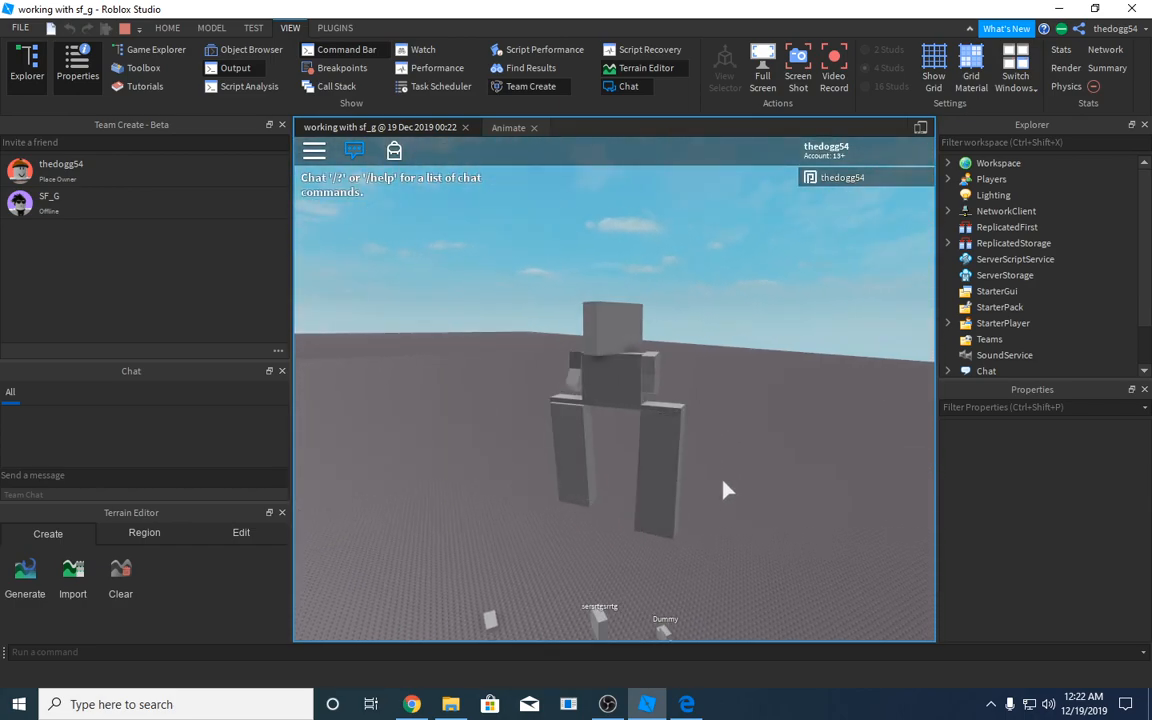
pyautogui.moveTo(702, 571); pyautogui.dragTo(702, 561, button='right')
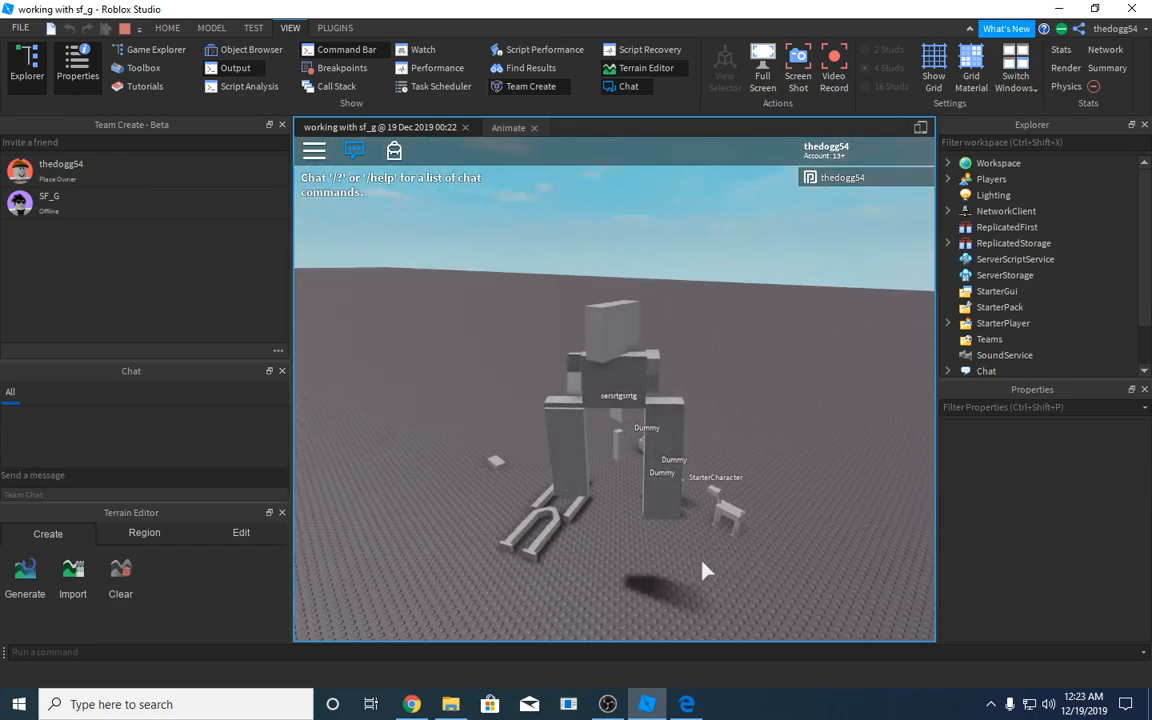
pyautogui.press('s')
pyautogui.press('s')
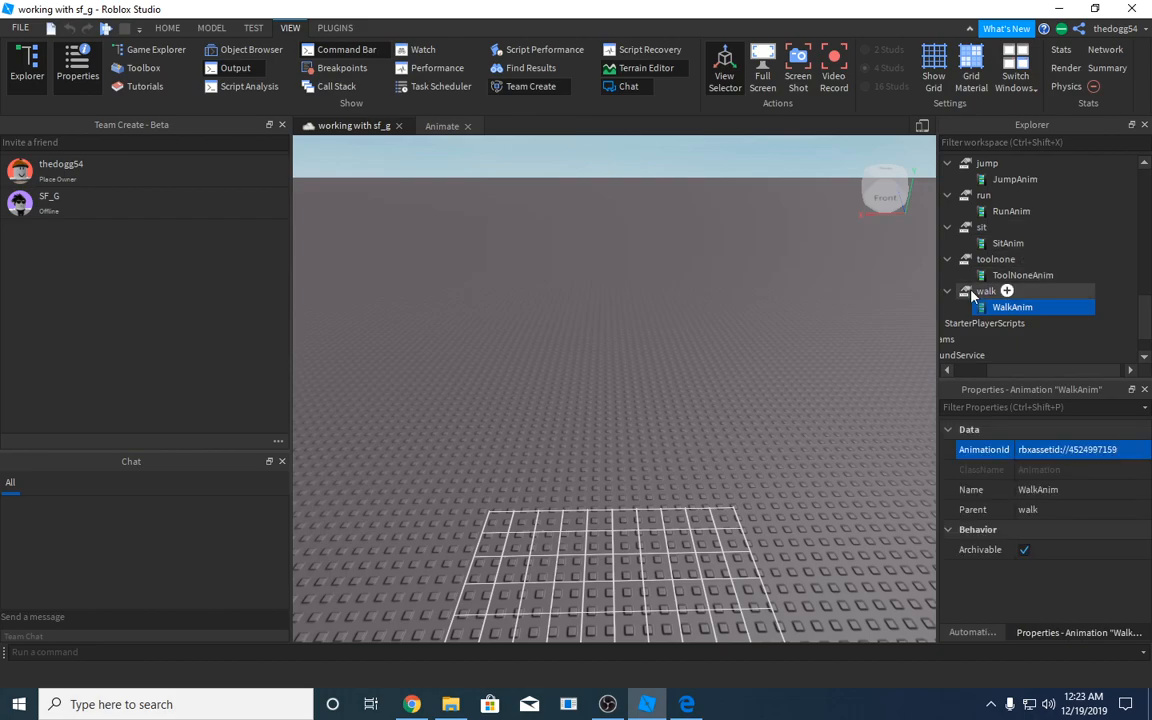
# Check the Anchored and CanCollide settings of lowerleftarm, upperleftarm, leftfoot and Torso in StarterPlayer's StarterCharacter
pyautogui.scroll(-1, 971, 293)
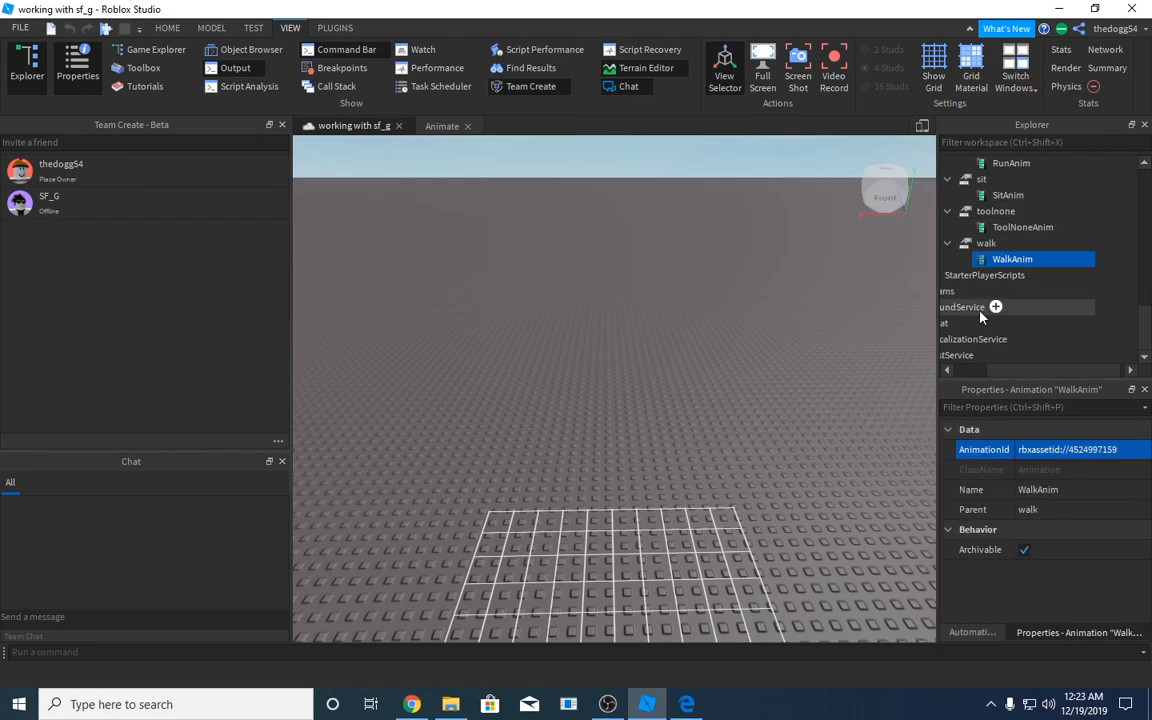
pyautogui.scroll(4, 995, 320)
pyautogui.moveTo(1022, 375); pyautogui.dragTo(985, 375)
pyautogui.scroll(2, 985, 263)
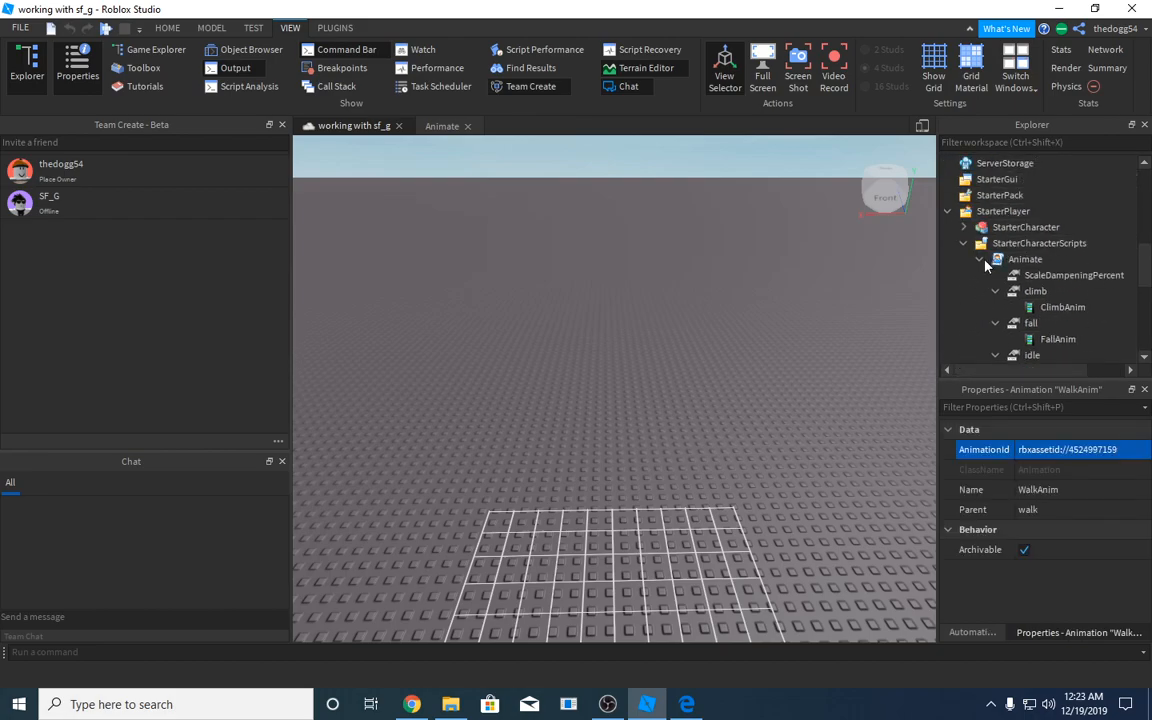
pyautogui.scroll(-2, 1025, 257)
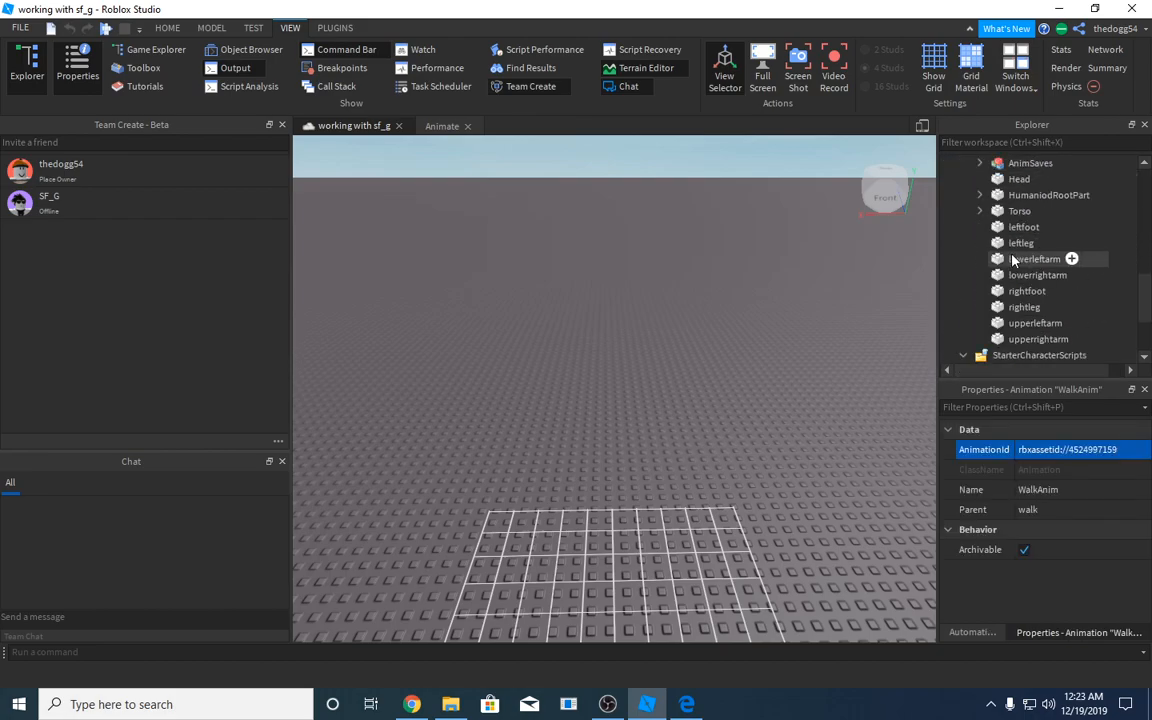
pyautogui.click(1030, 243)
pyautogui.scroll(-5, 1070, 480)
pyautogui.scroll(-1, 1081, 529)
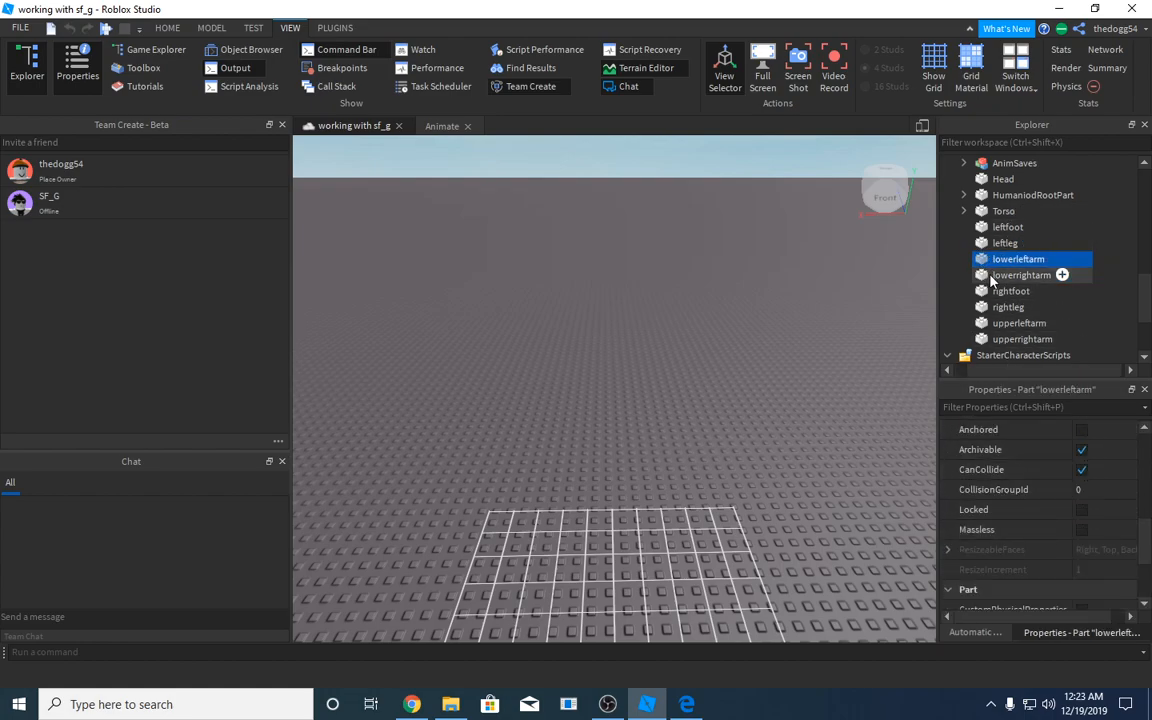
pyautogui.click(1010, 324)
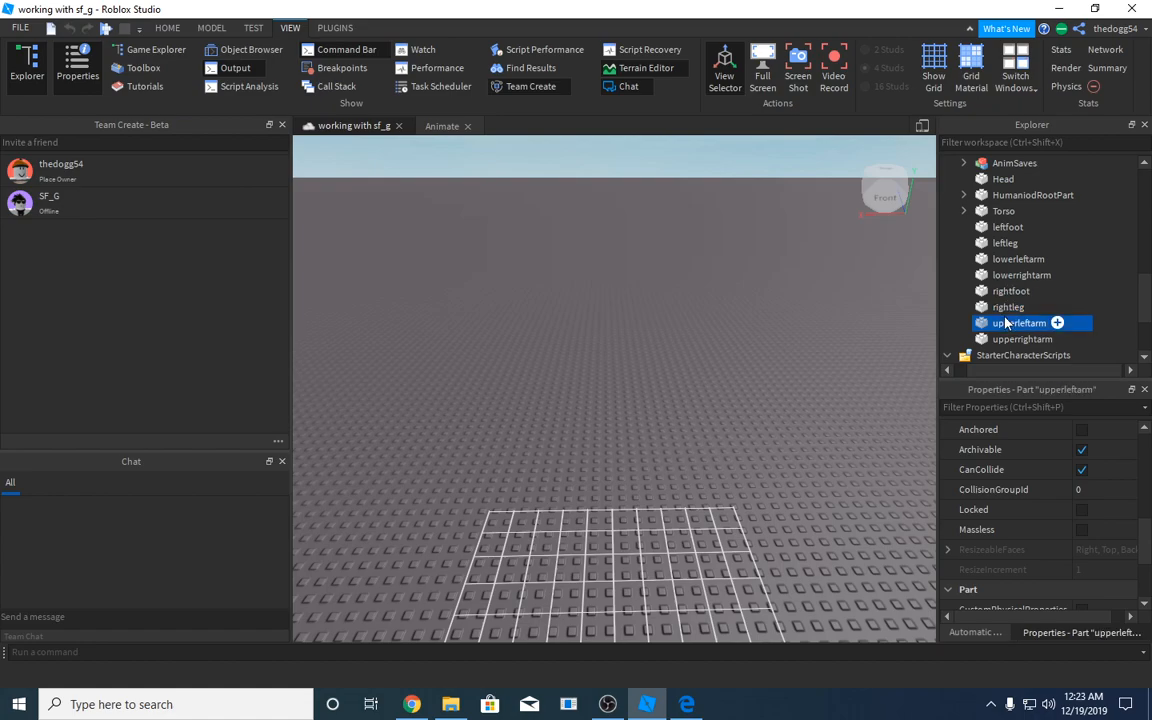
pyautogui.click(1008, 227)
pyautogui.click(1004, 211)
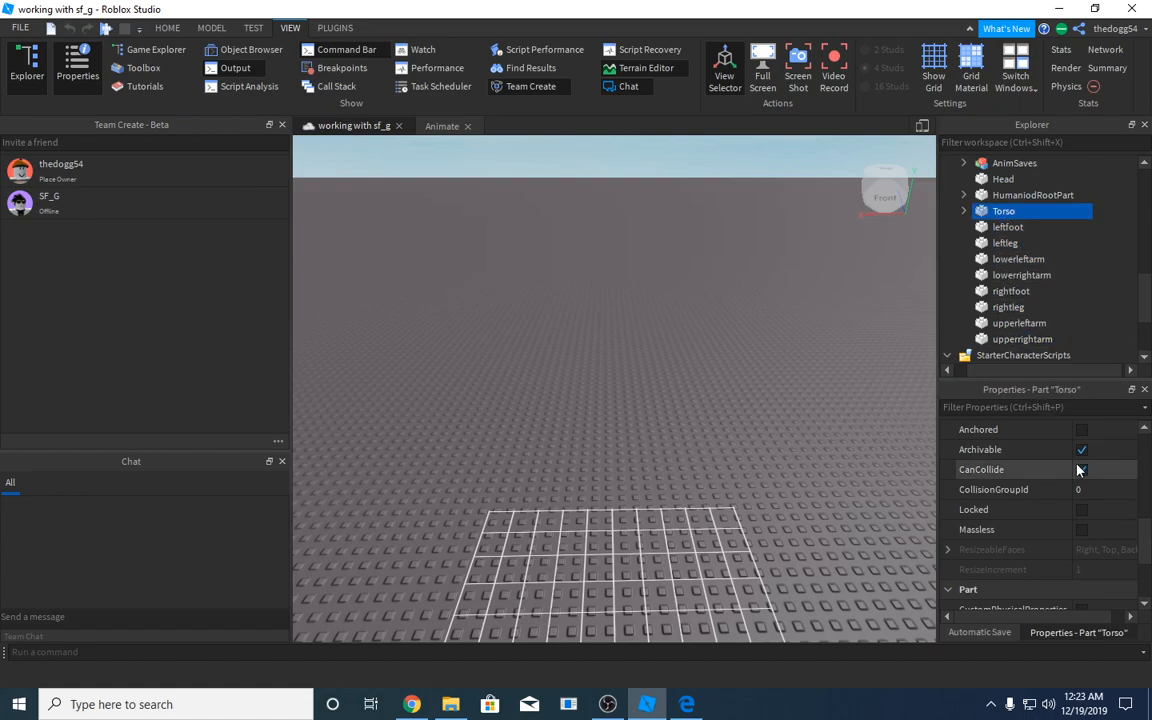
pyautogui.scroll(1, 990, 205)
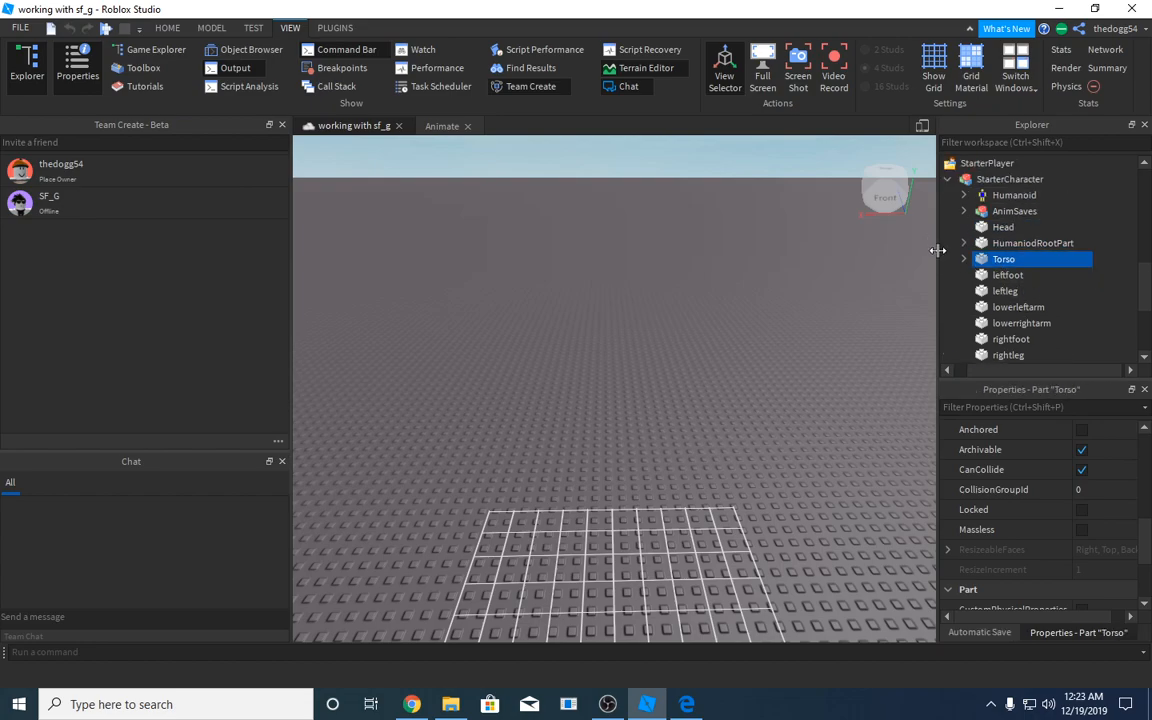
# Set the HipHeight of the Humanoid in StarterPlayer's StarterCharacter to 10
pyautogui.scroll(1, 986, 303)
pyautogui.scroll(-5, 1081, 507)
pyautogui.click(1088, 529)
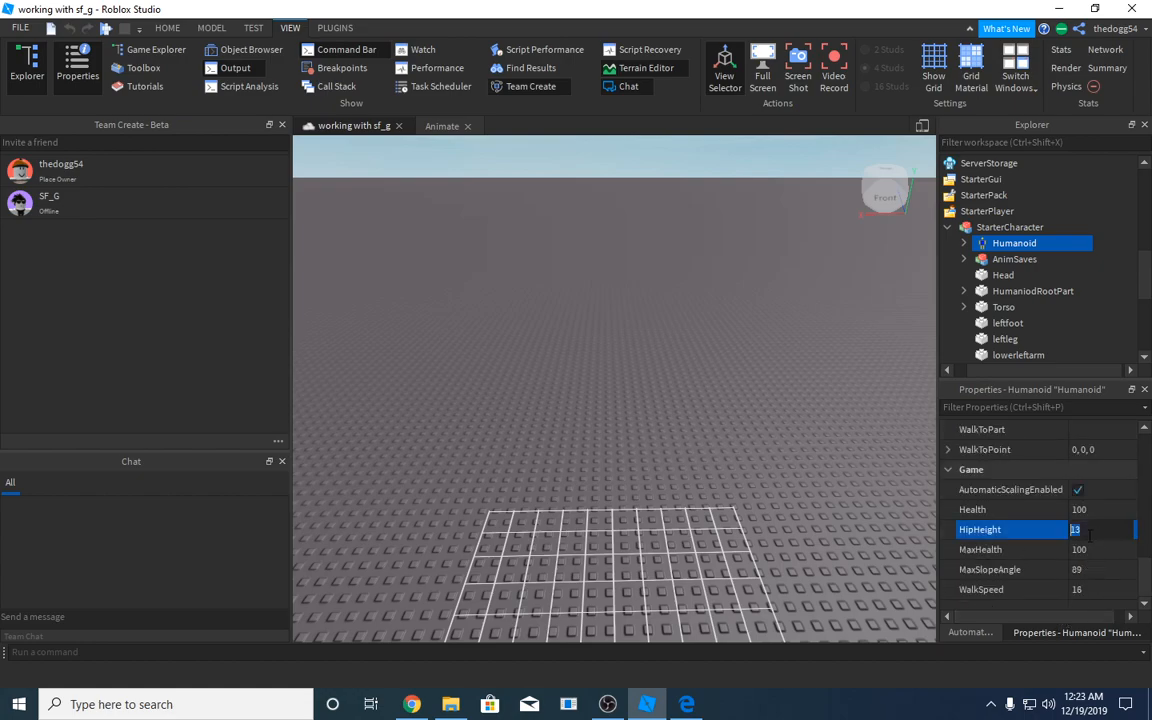
pyautogui.write('10')
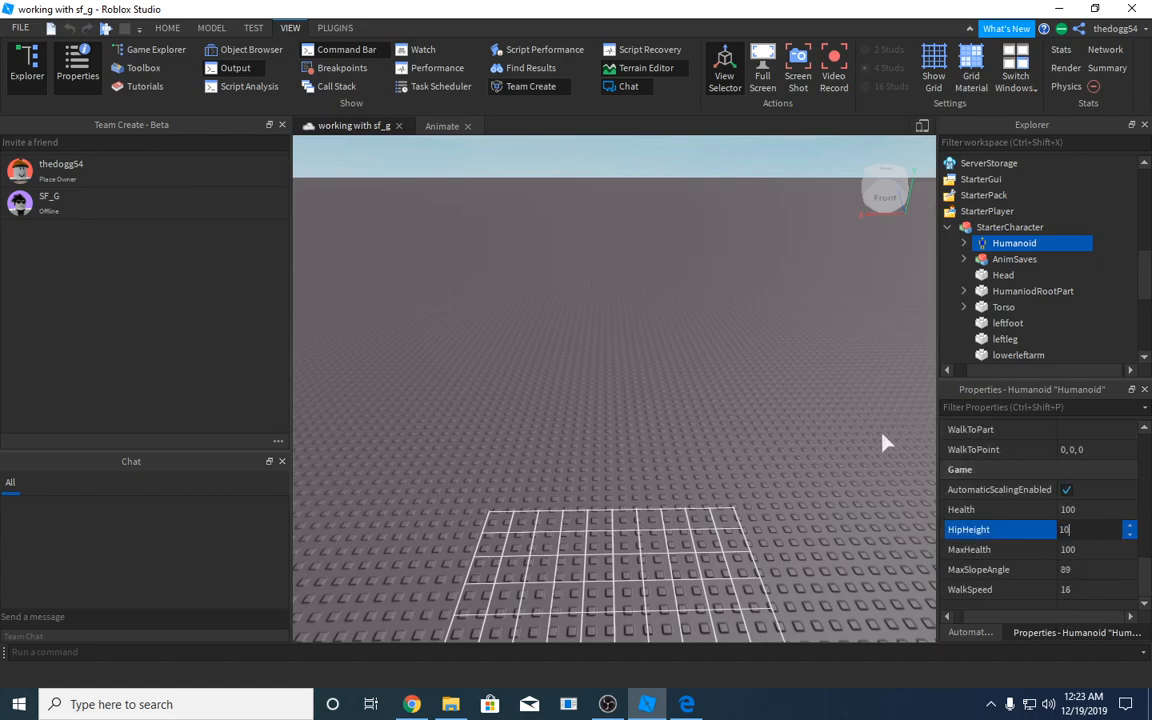
pyautogui.press('Return')
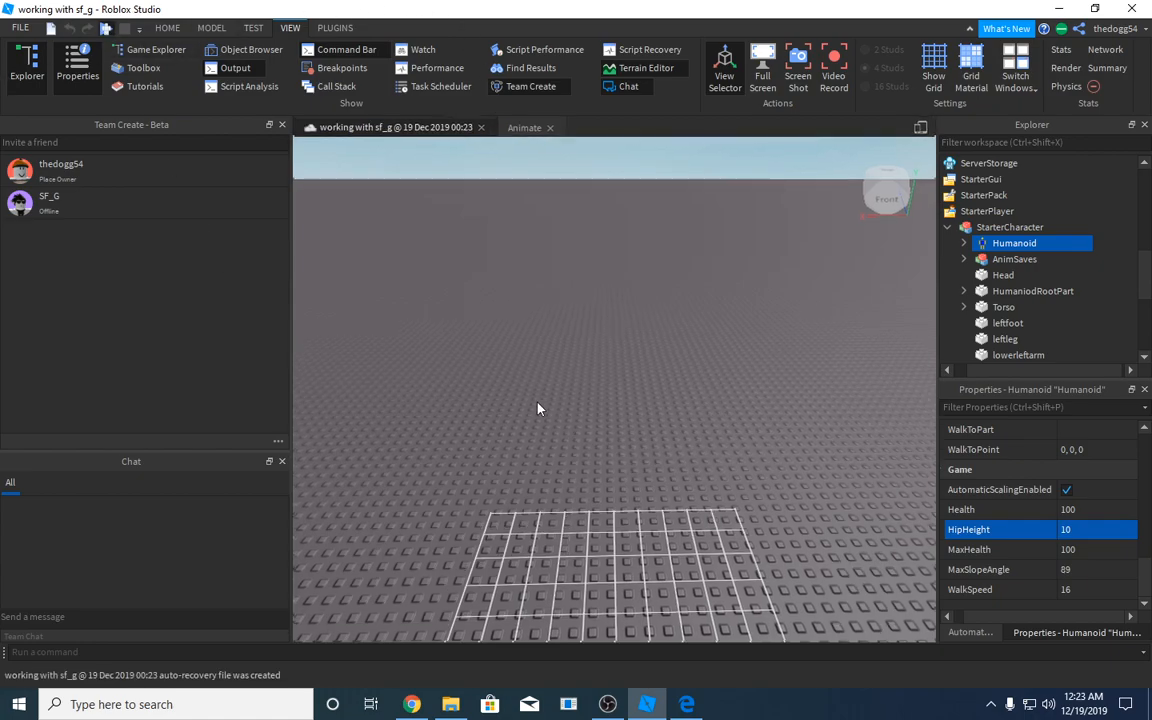
# Playtest the place and view the walking character's stance and leg movement from several angles and distances
pyautogui.press('F5')
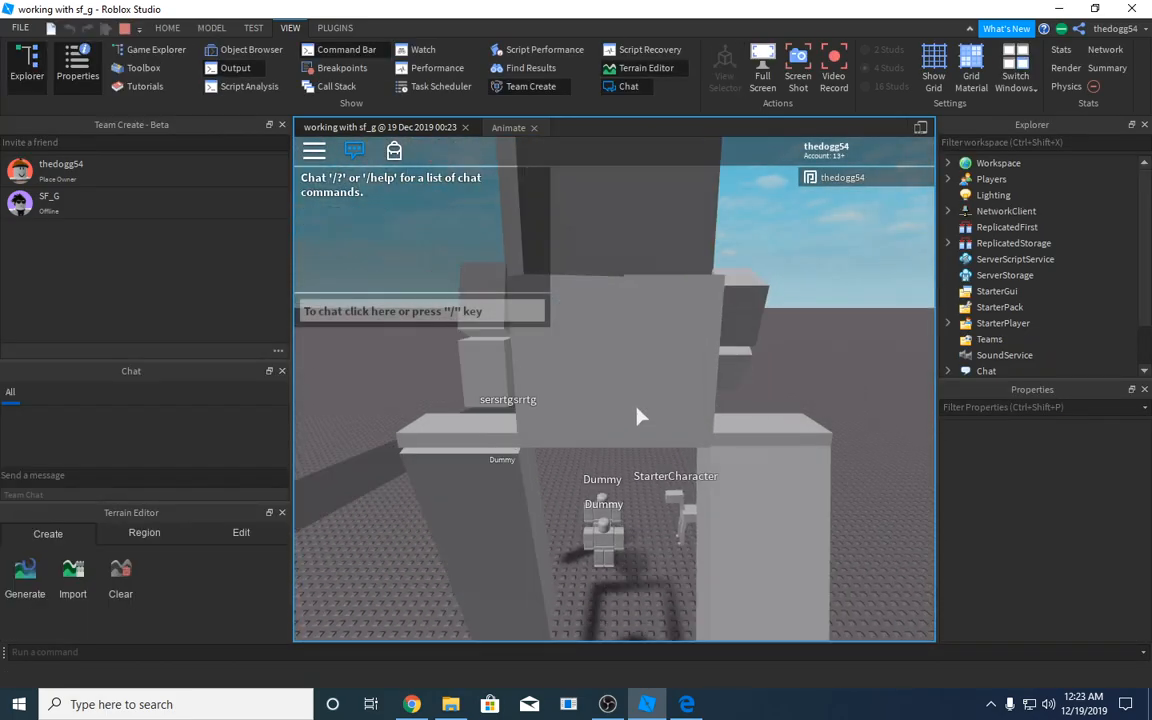
pyautogui.moveTo(641, 416); pyautogui.dragTo(619, 438, button='right')
pyautogui.scroll(-3, 647, 382)
pyautogui.scroll(2, 614, 428)
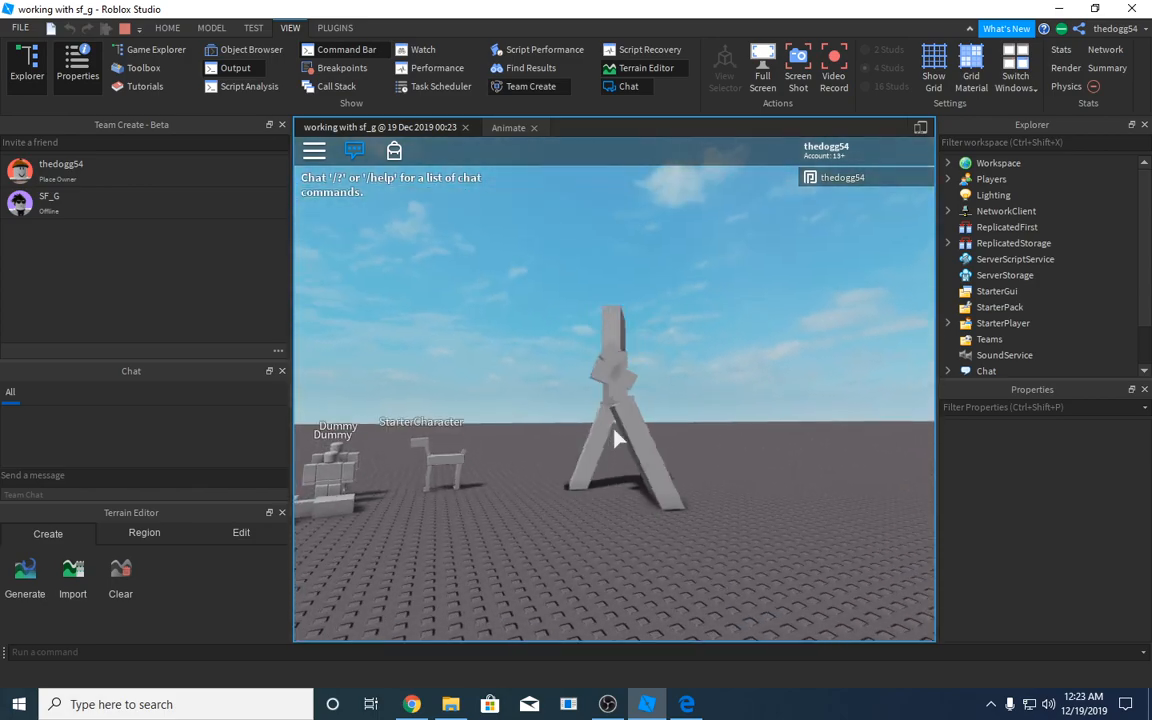
pyautogui.moveTo(600, 386); pyautogui.dragTo(625, 414, button='right')
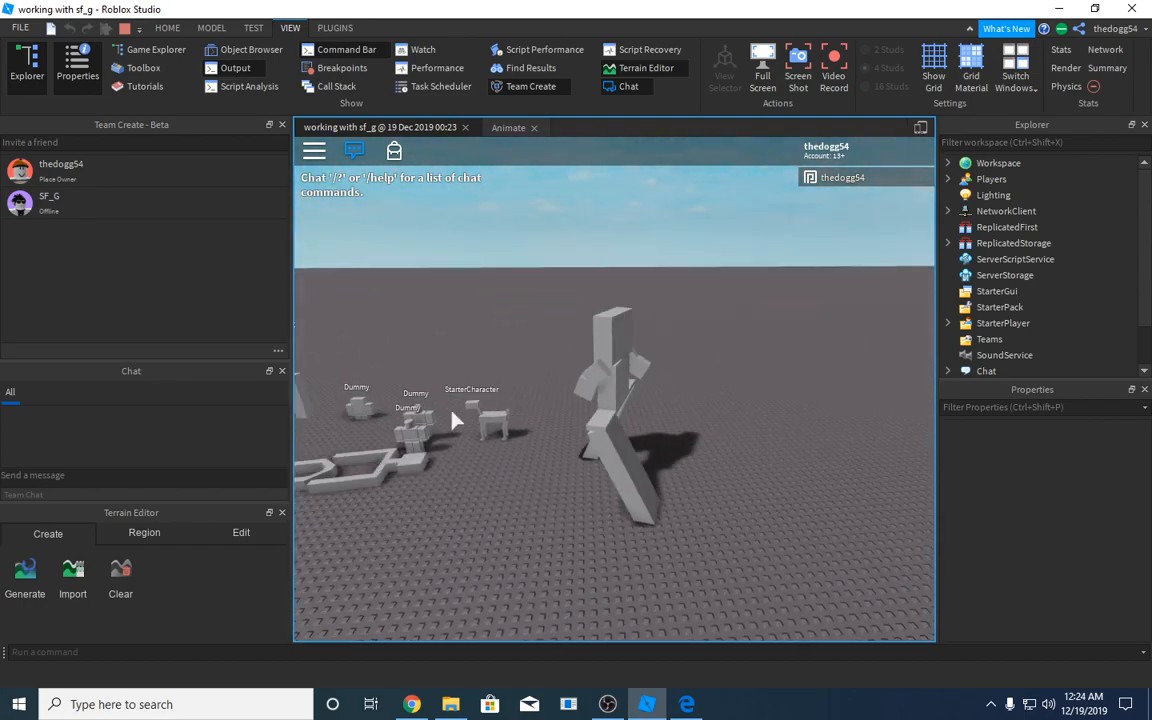
pyautogui.moveTo(563, 437); pyautogui.dragTo(571, 432, button='right')
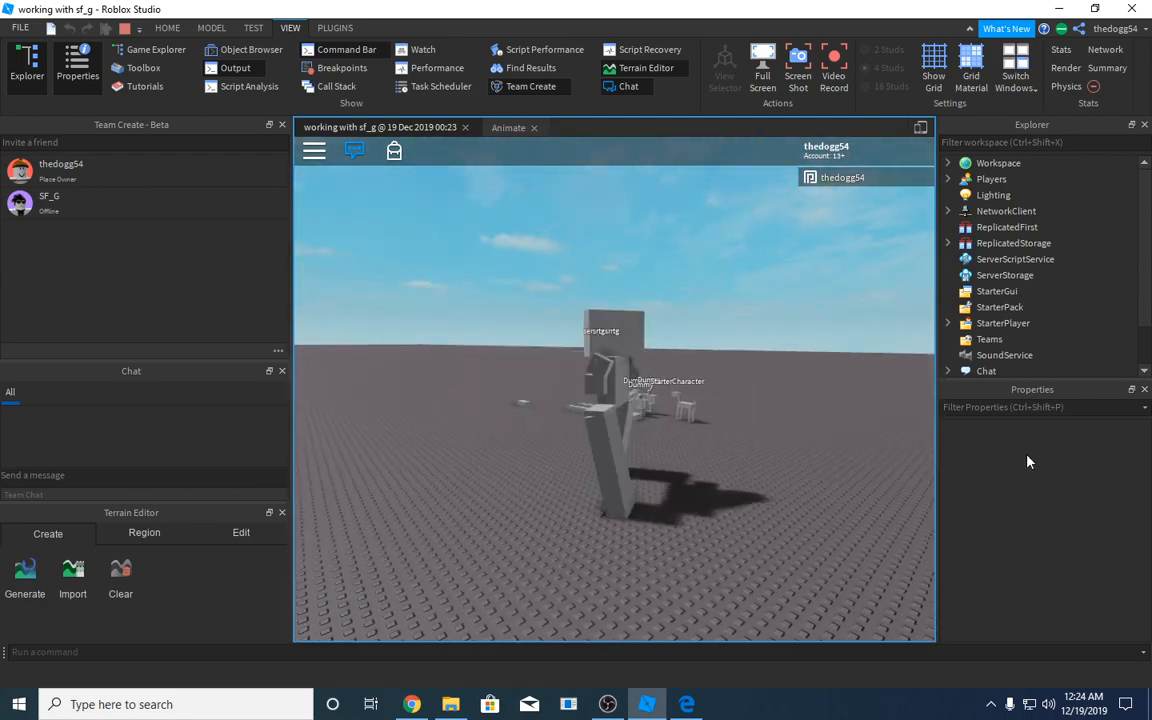